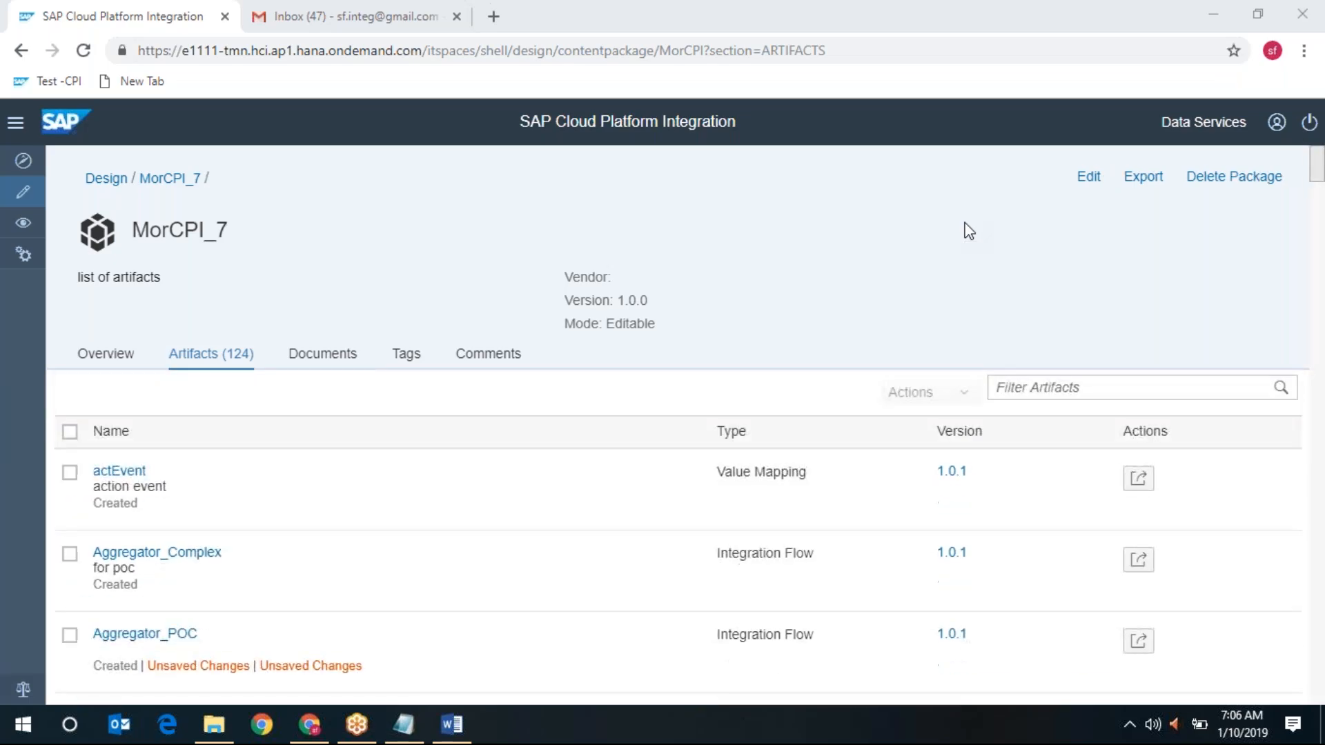
Step: Filter the MorCPI_7 package's artifacts by "gather"
click(1134, 389)
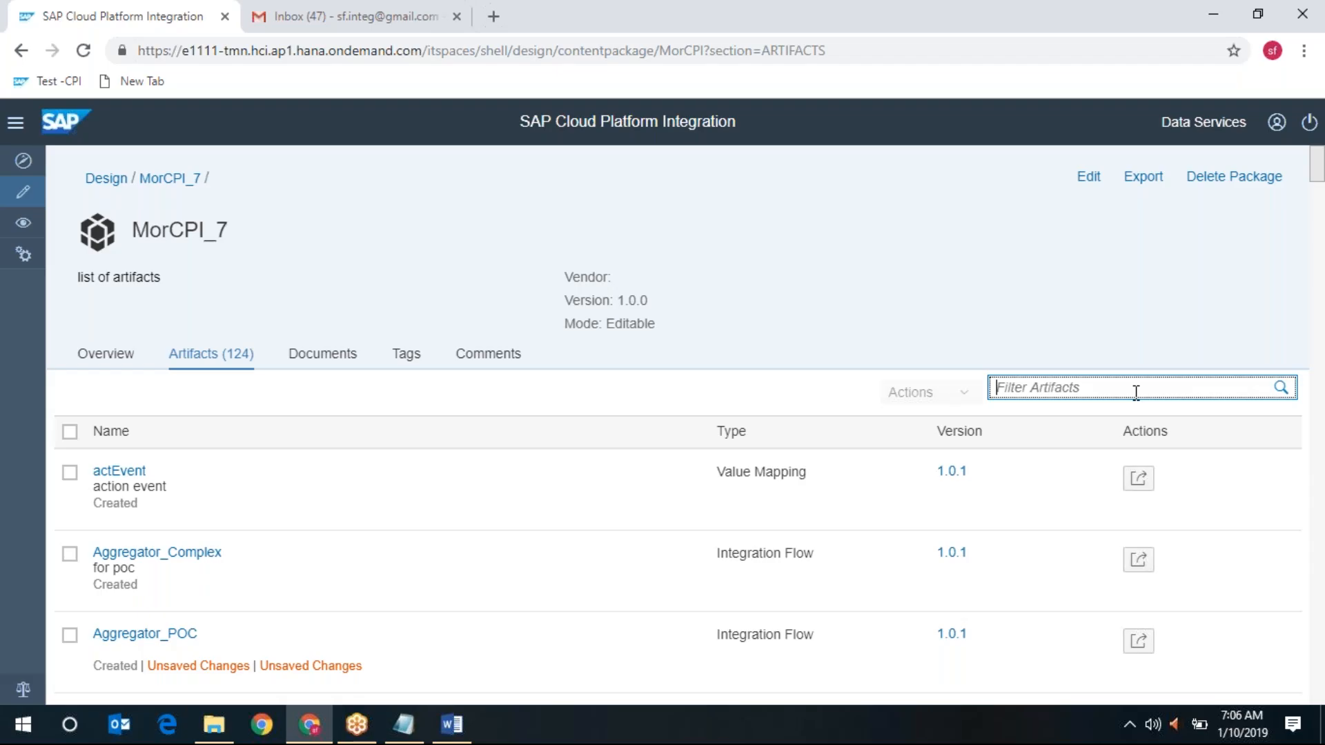
text(gath)
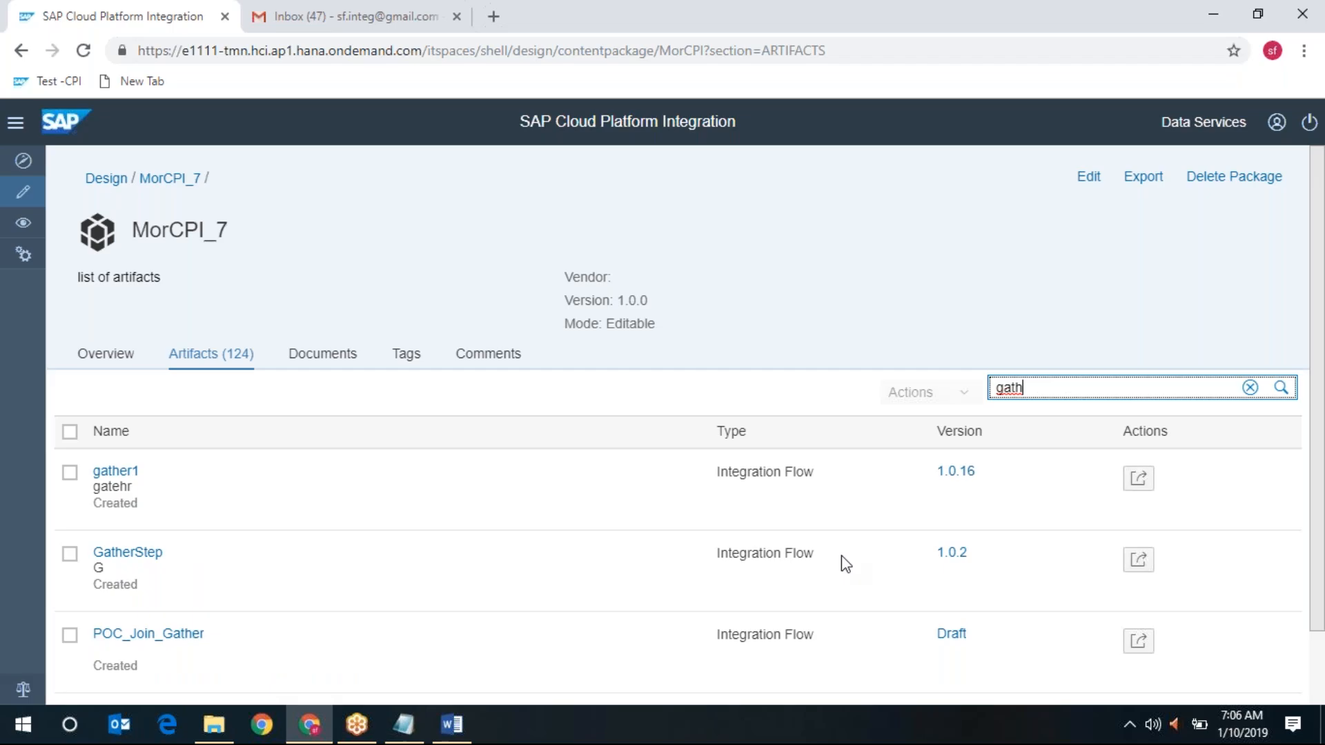
text(er)
scroll(358, 620, down, 1)
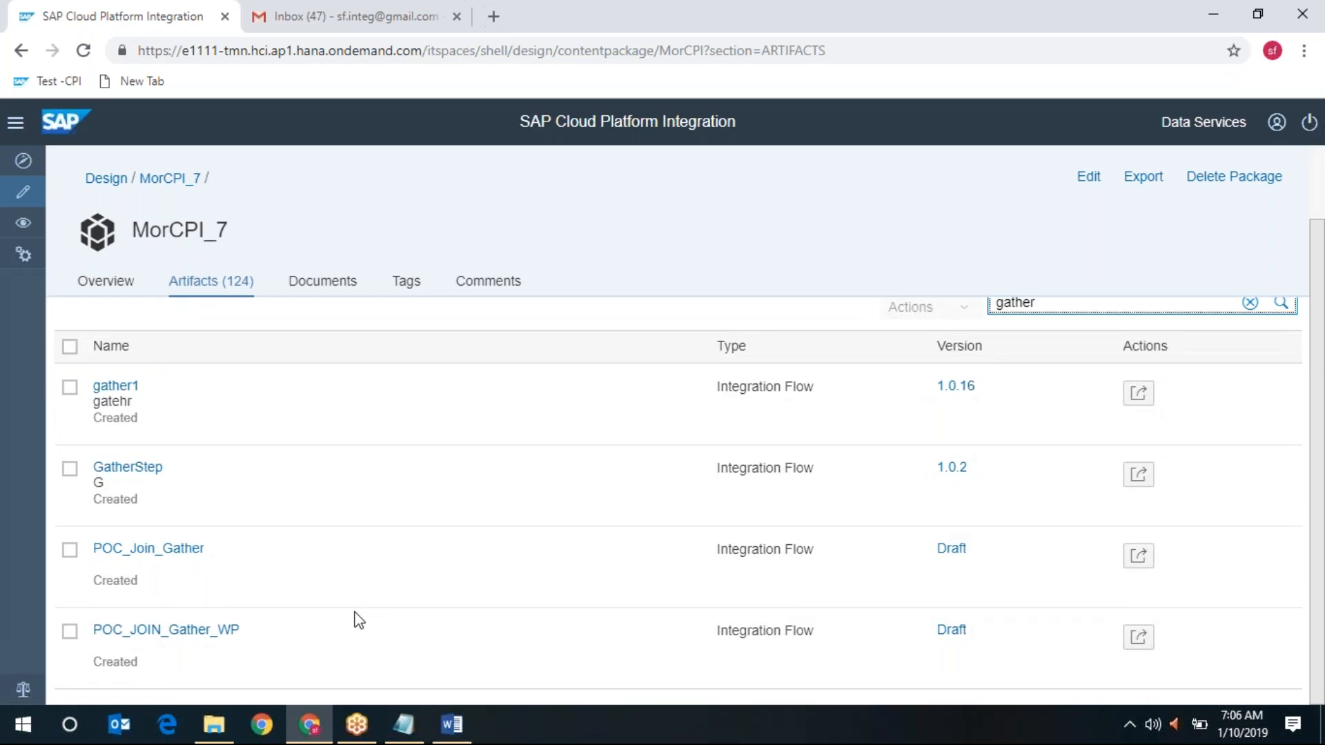
Step: Open the GatherStep integration flow and delete it from the package, confirming the deletion
click(128, 466)
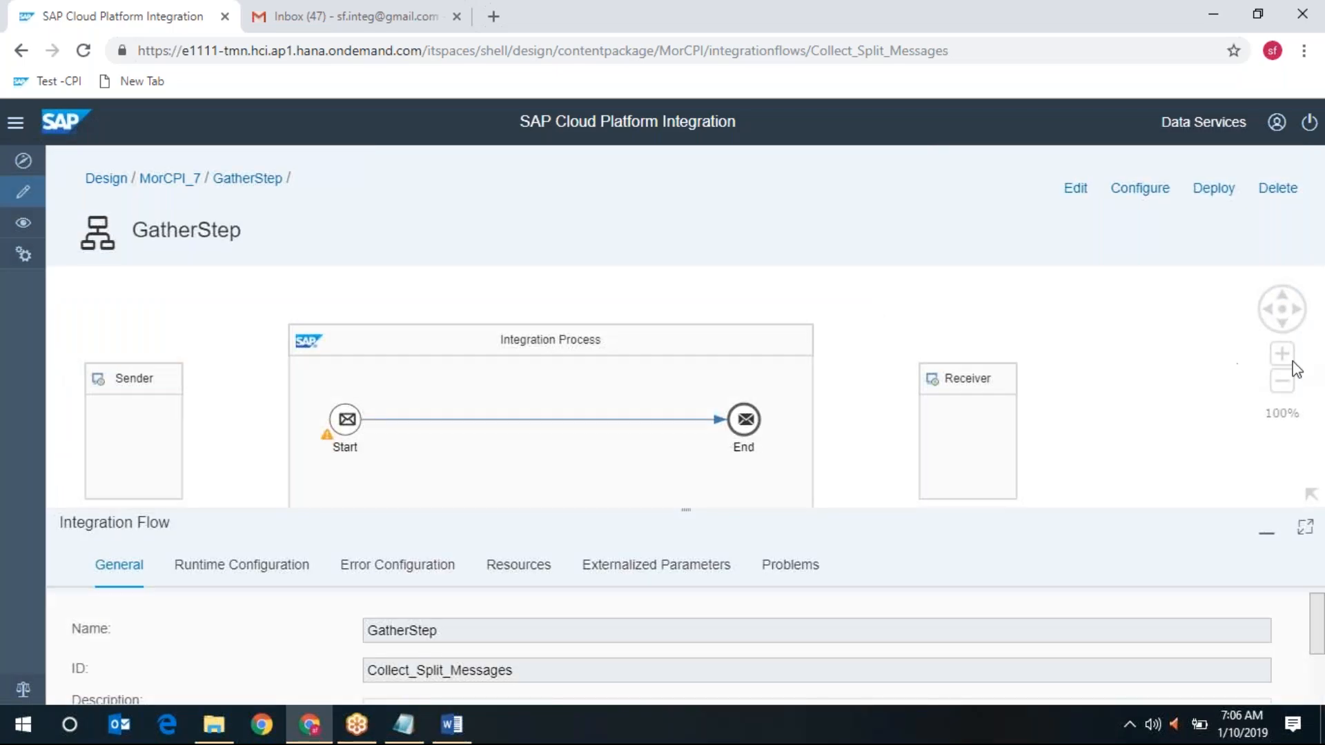
click(1281, 380)
click(1277, 188)
click(756, 447)
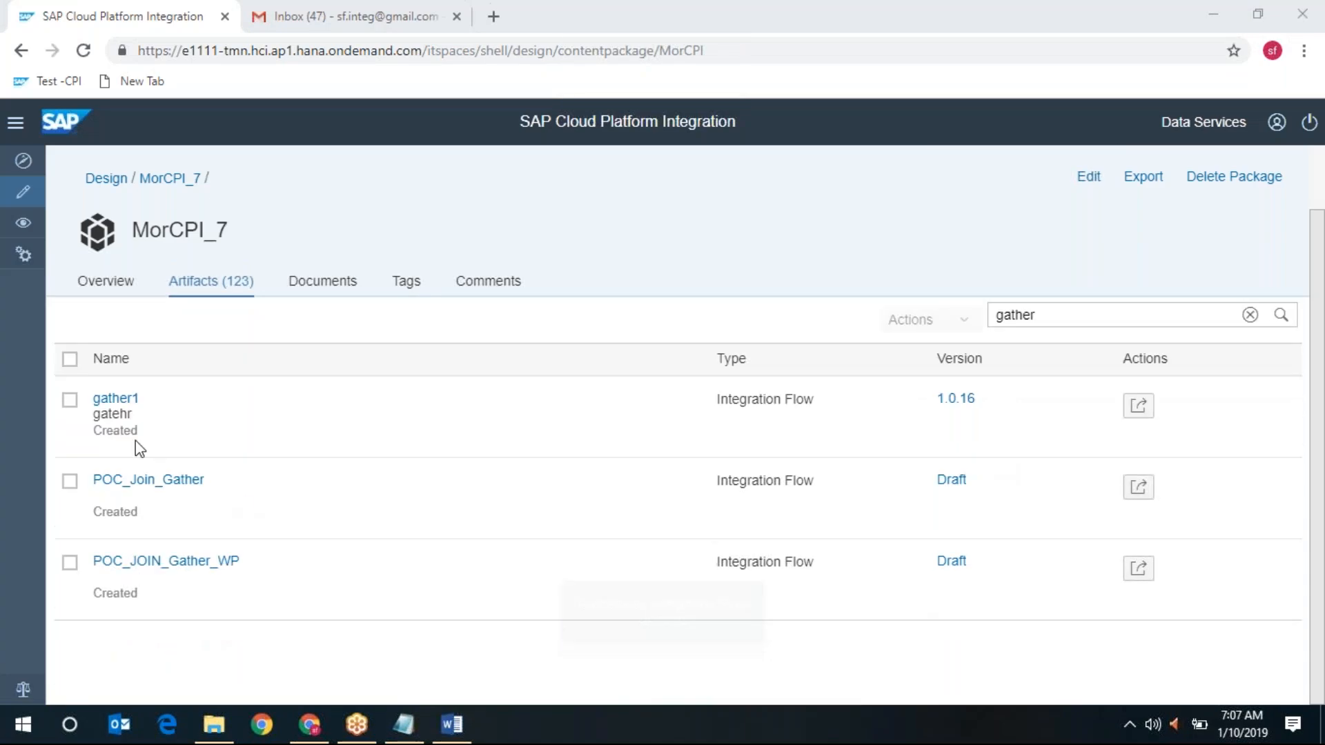
Step: Open the gather1 integration flow for editing
click(114, 401)
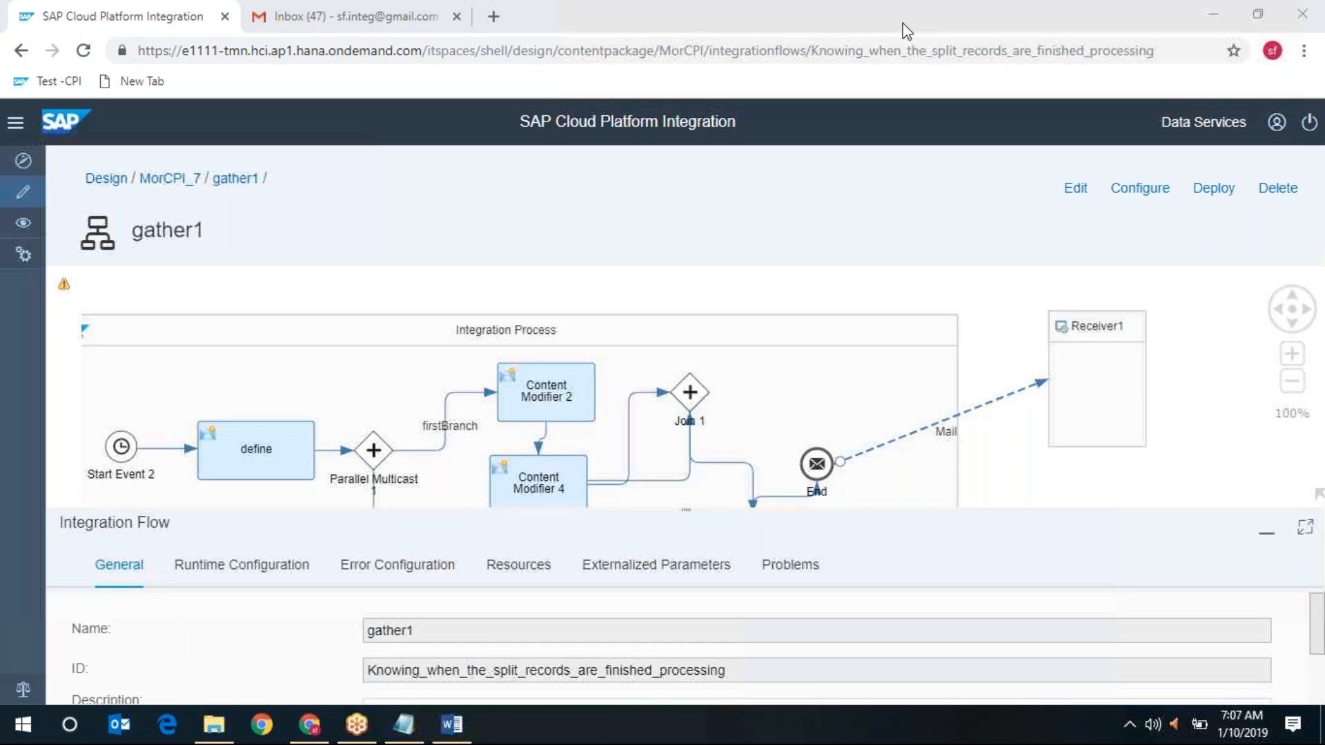
click(1076, 187)
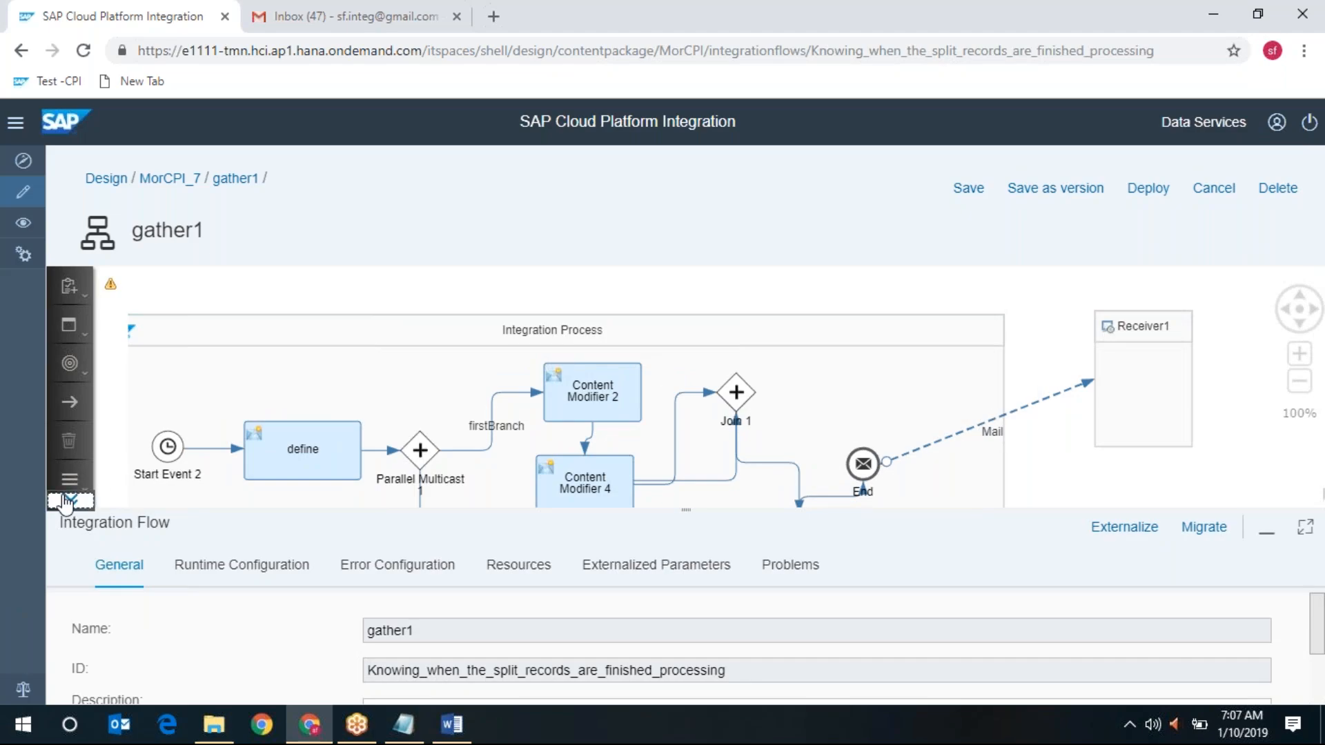
Step: Look through the Routing elements in the flow editor's palette, including Gather, and locate the Gather 1 step in the flow
click(69, 499)
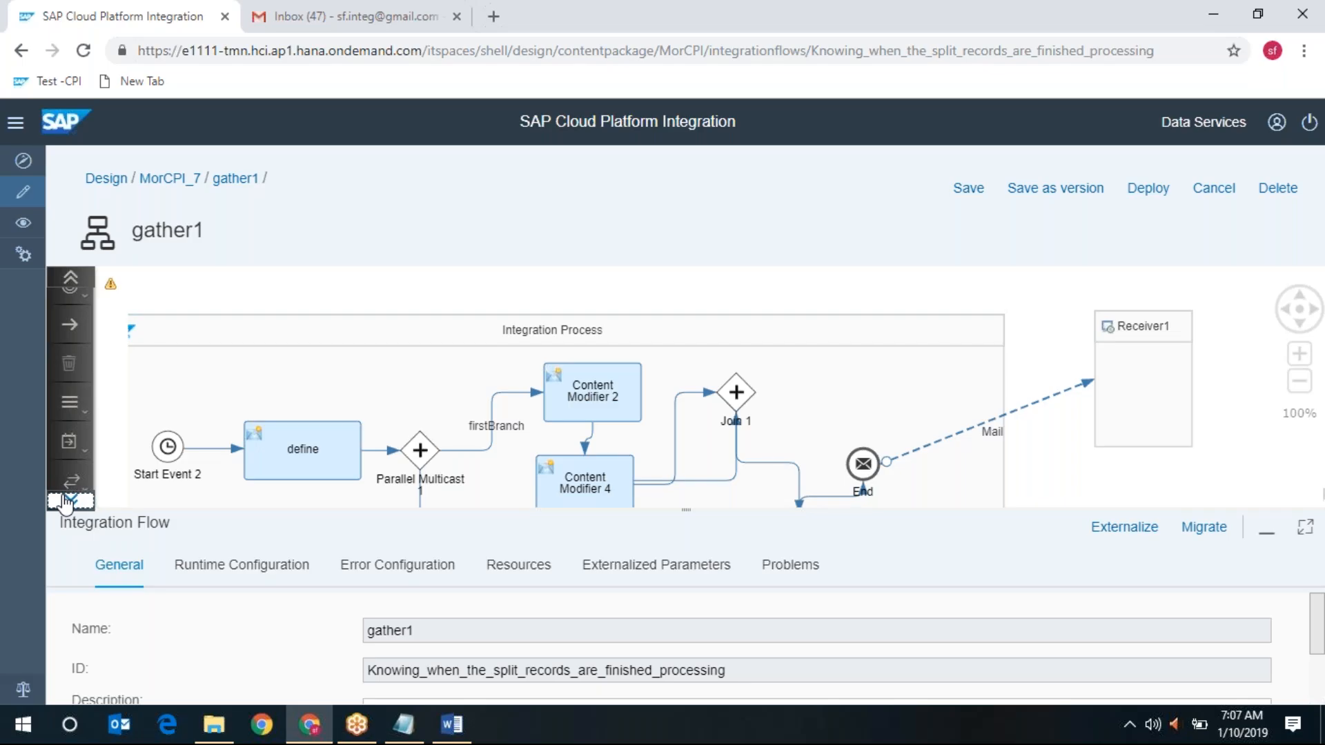
click(66, 502)
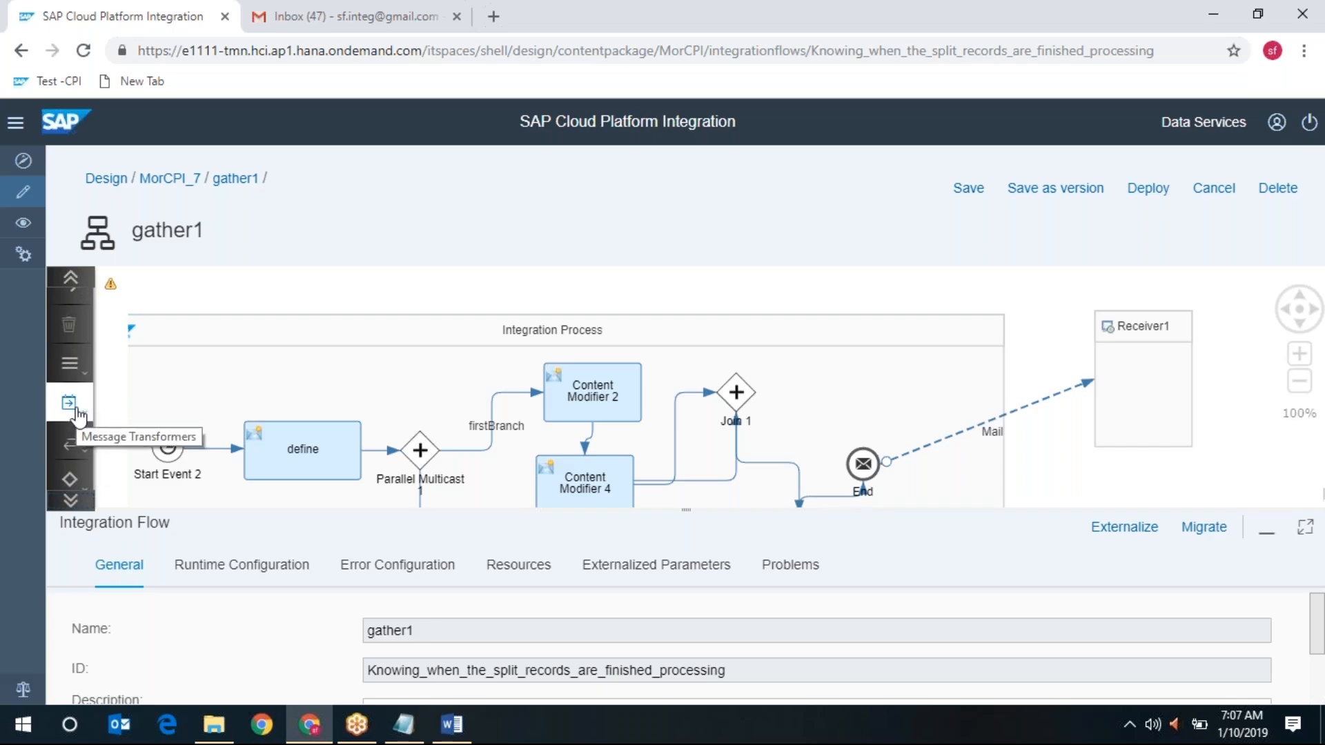
click(76, 449)
click(69, 478)
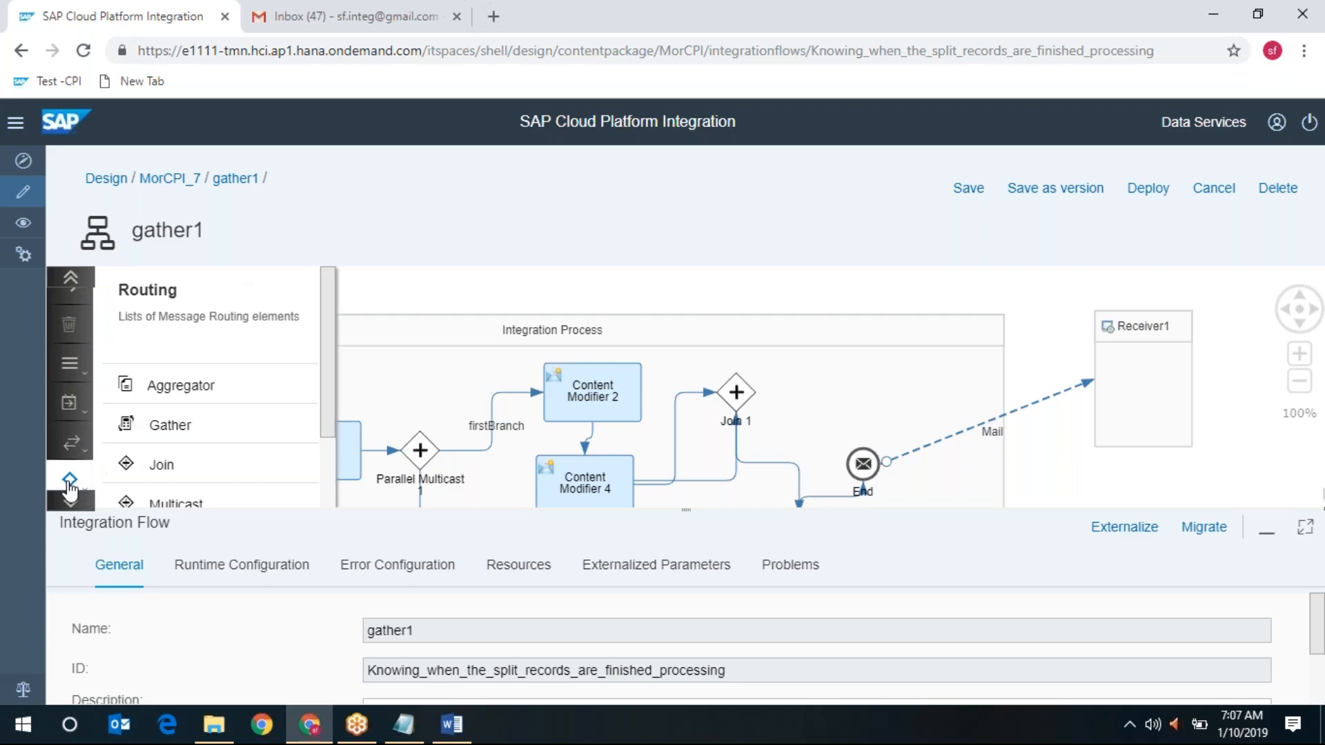
scroll(214, 472, down, 2)
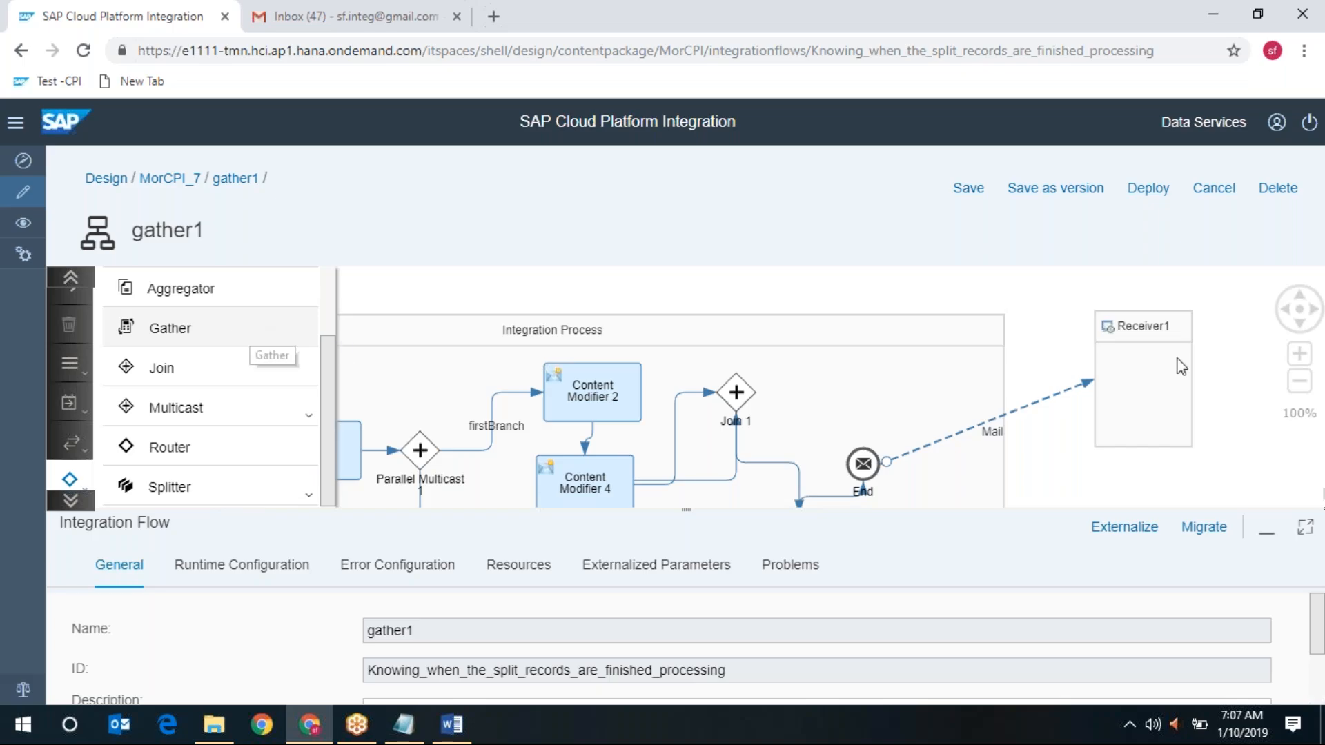
click(1300, 328)
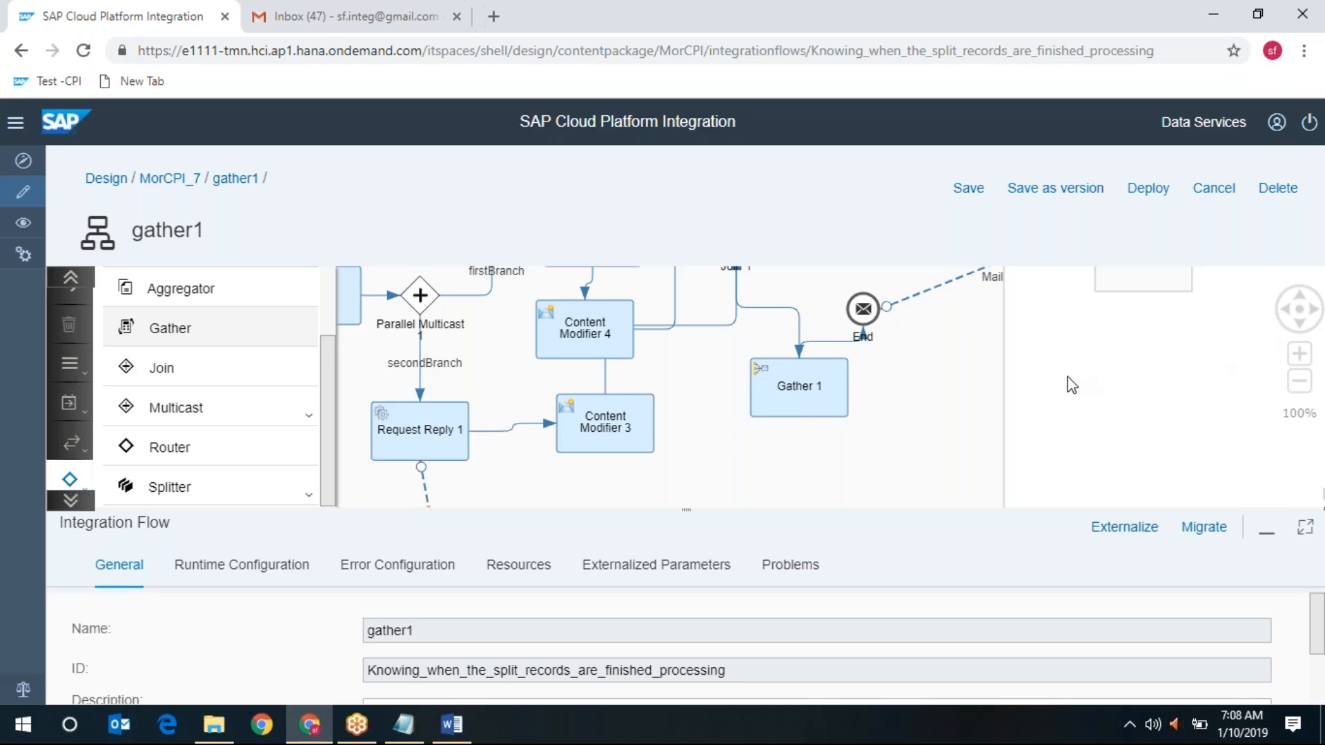
click(72, 481)
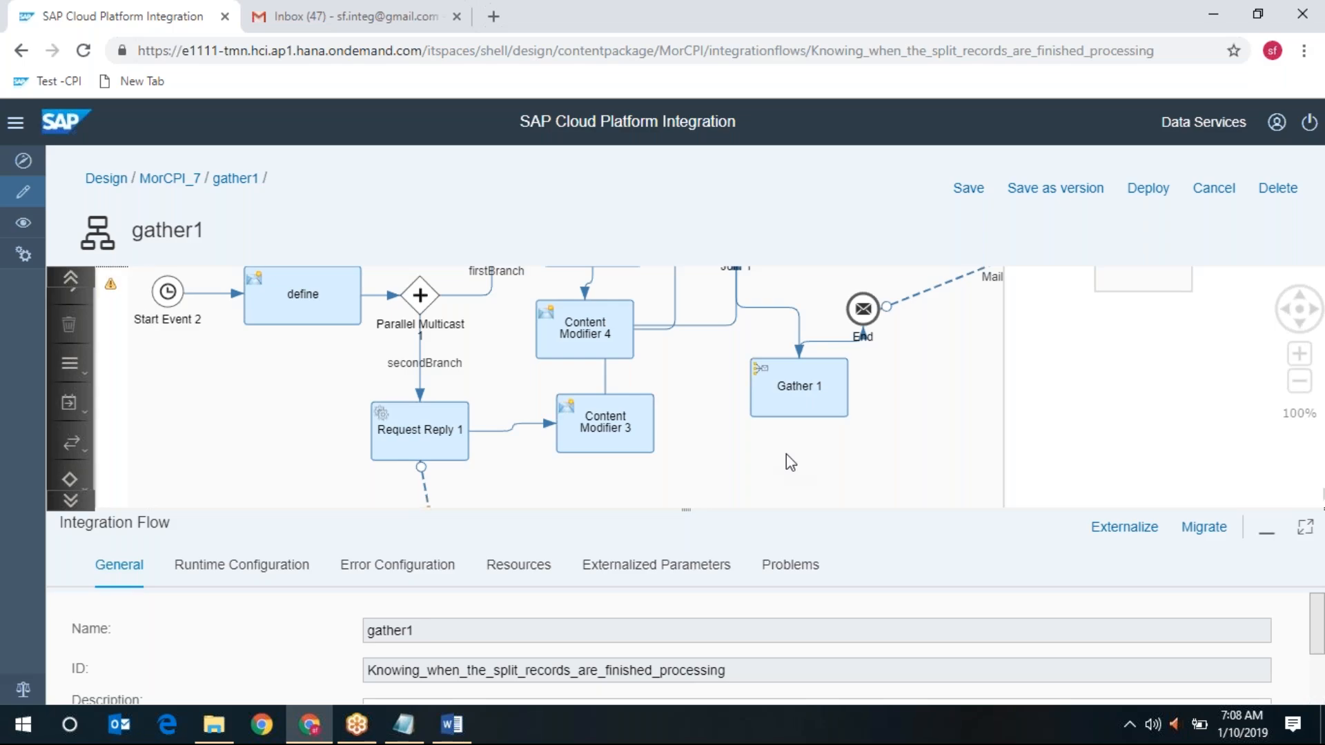
Step: Examine the Gather 1 step's aggregation strategy and the choices available for its incoming format
click(1301, 304)
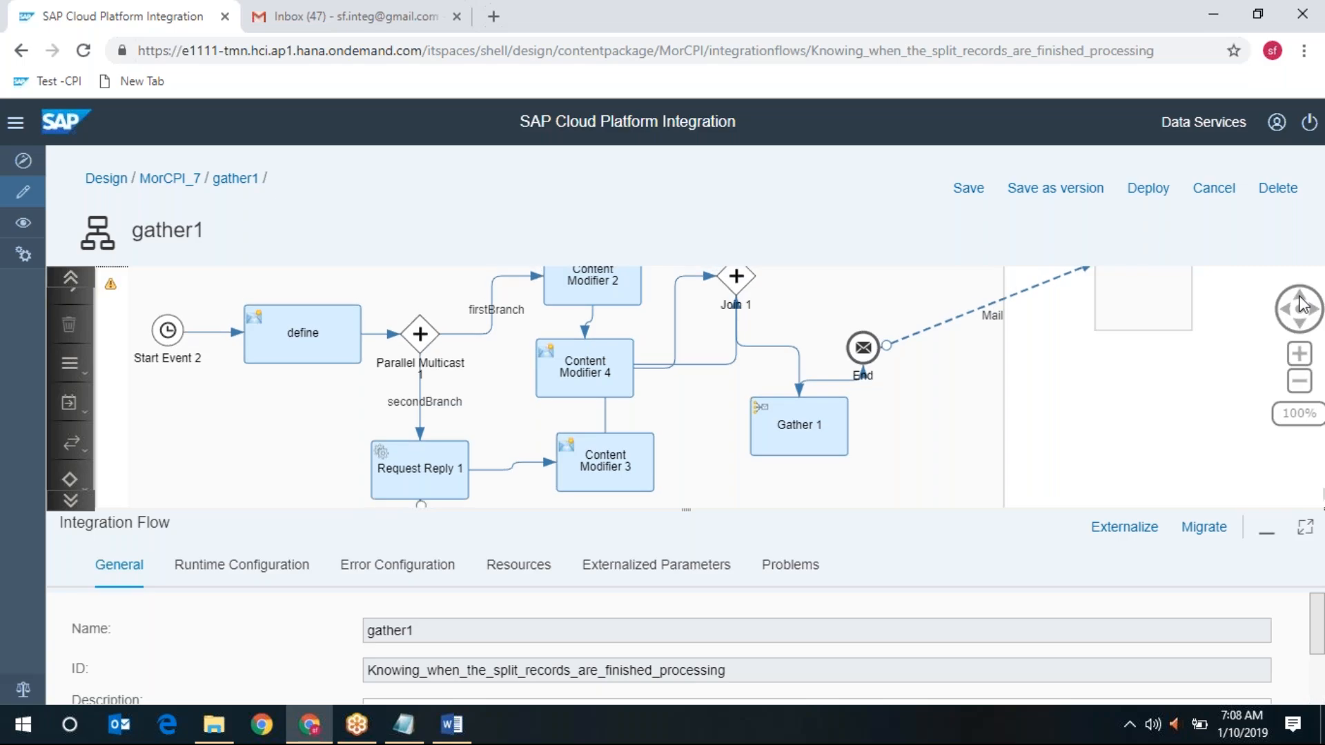
click(1301, 303)
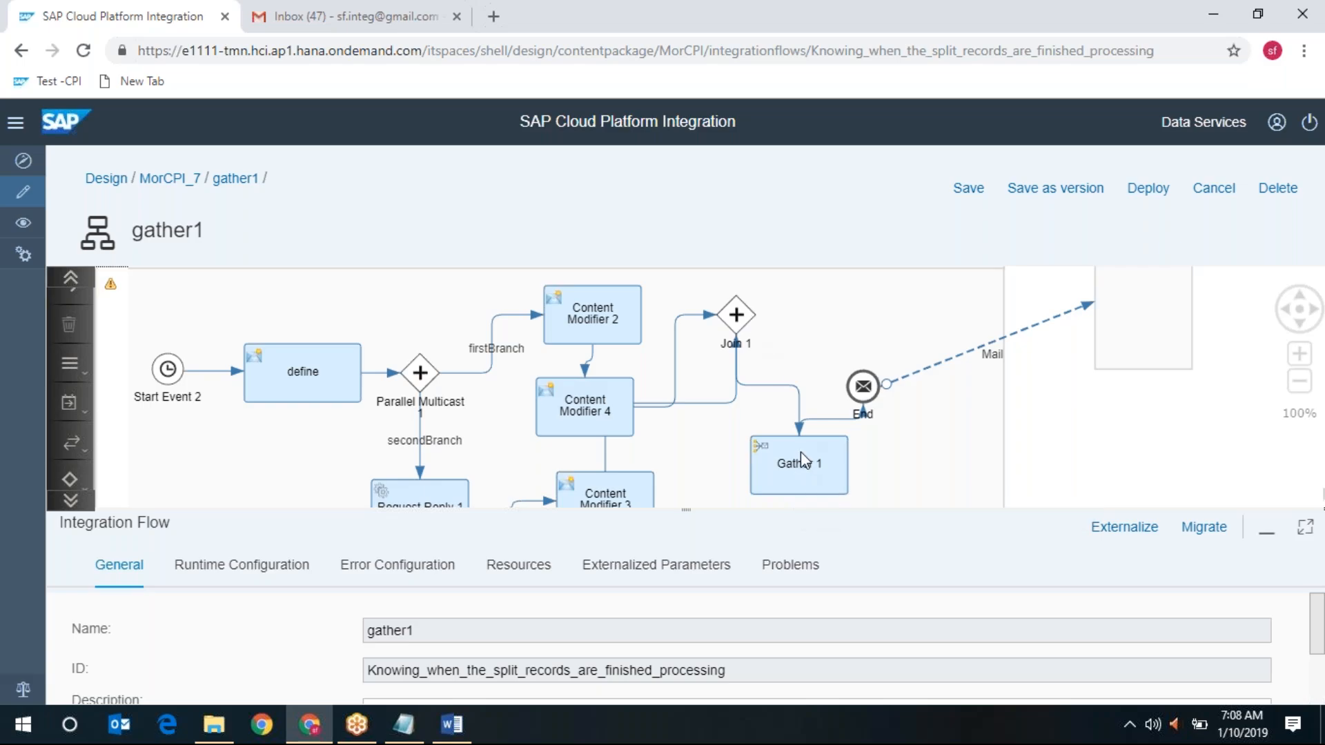
mouse_move(821, 481)
click(783, 456)
click(250, 567)
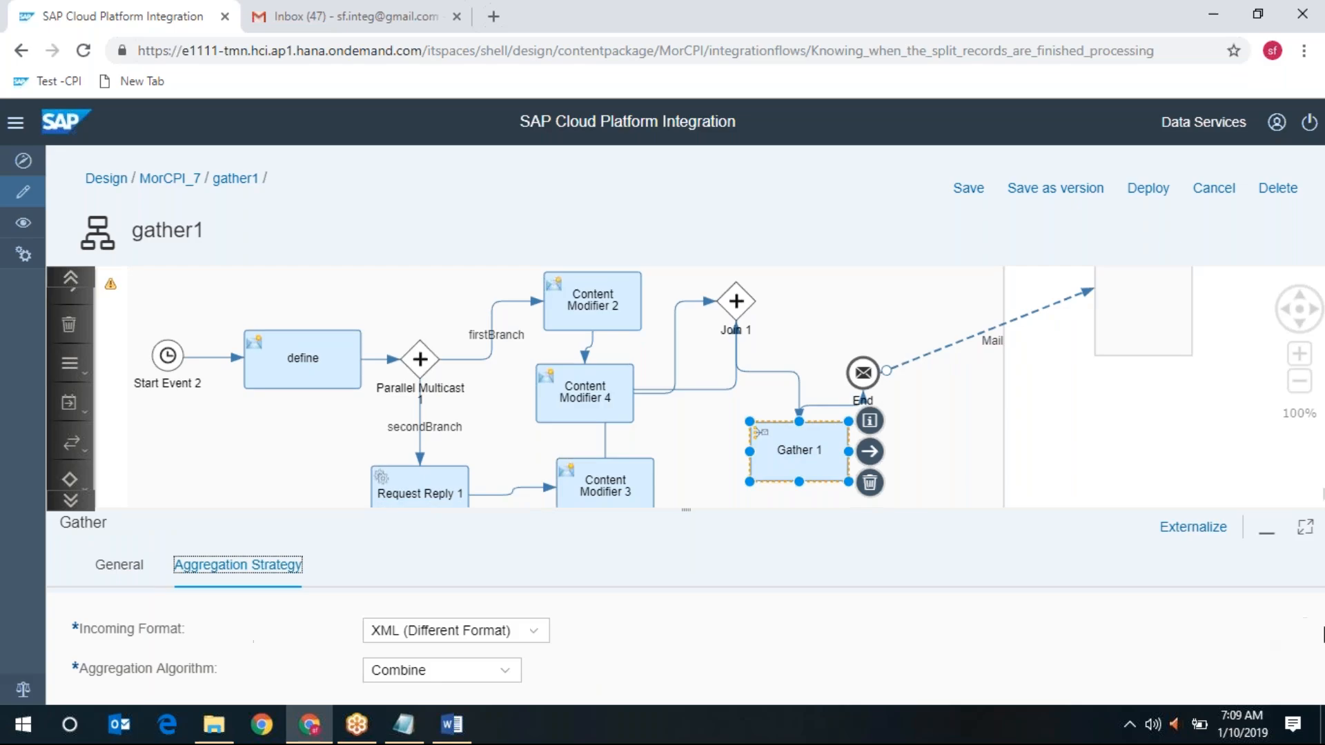
click(1304, 530)
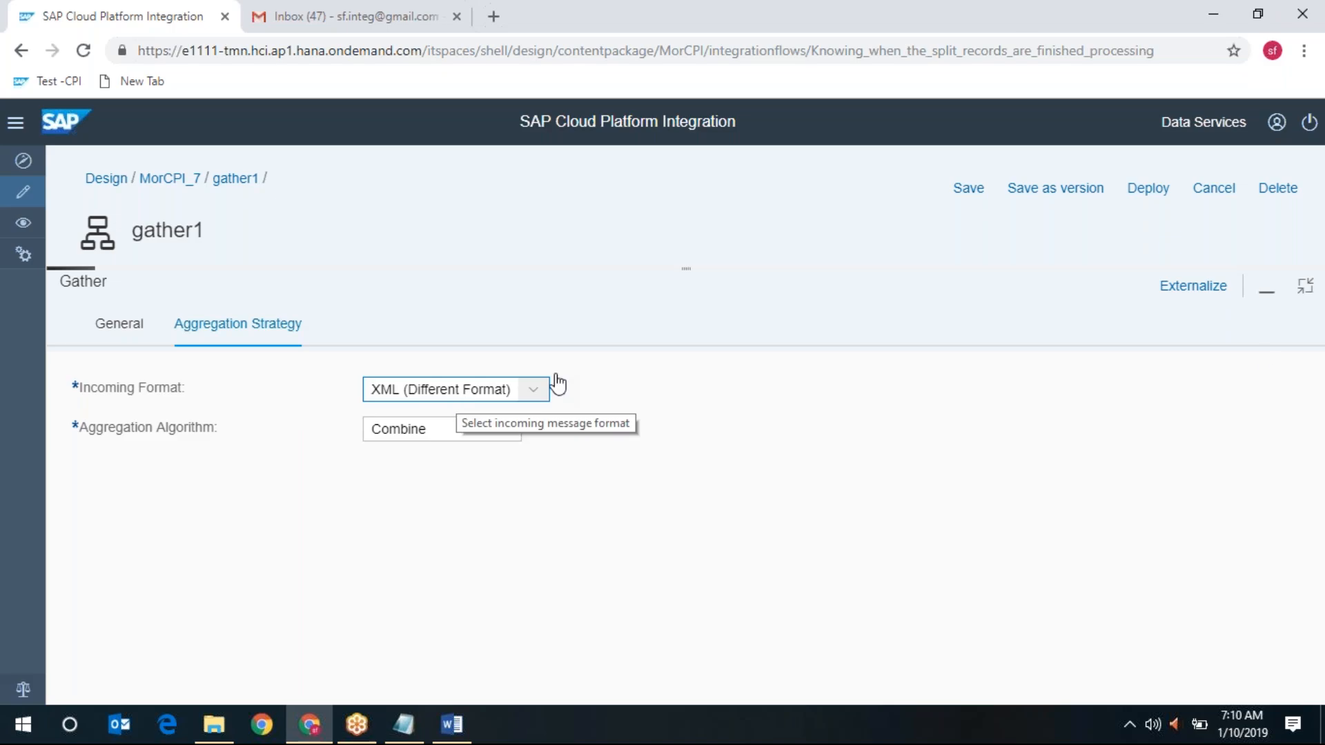
click(534, 390)
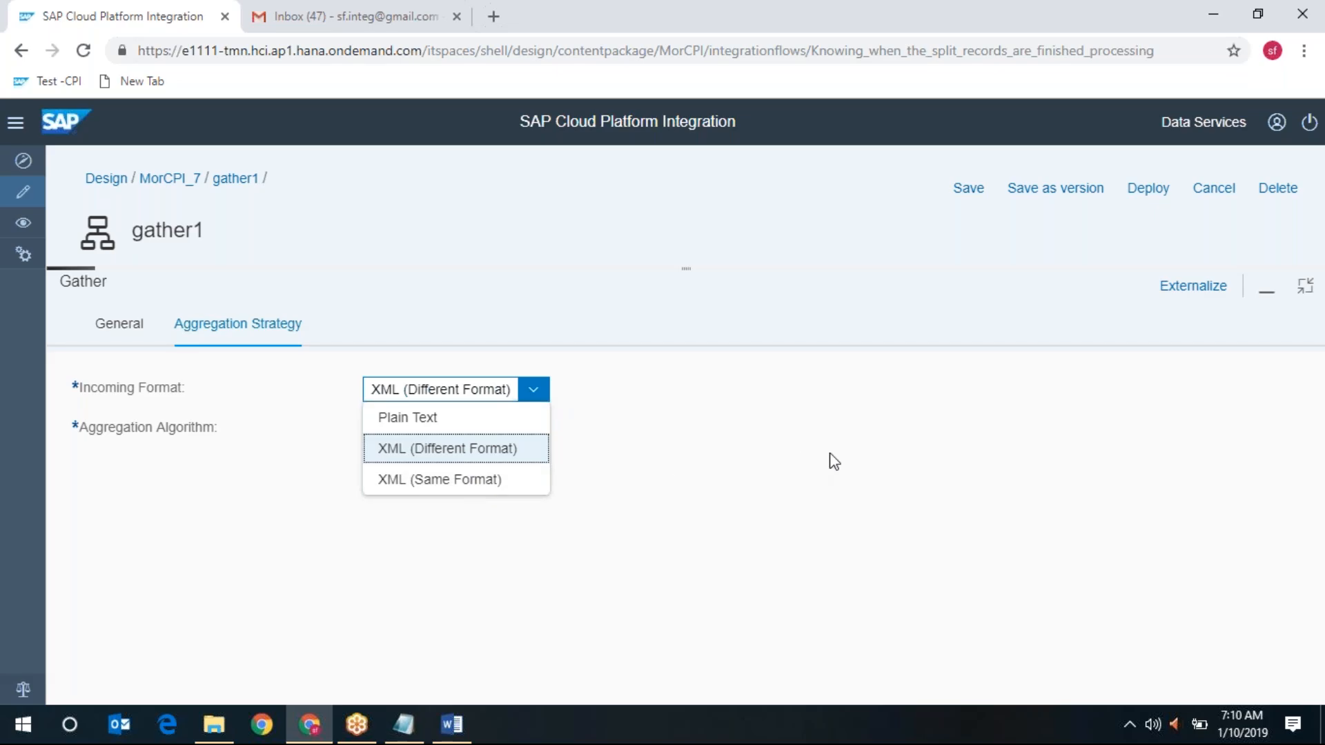
click(922, 423)
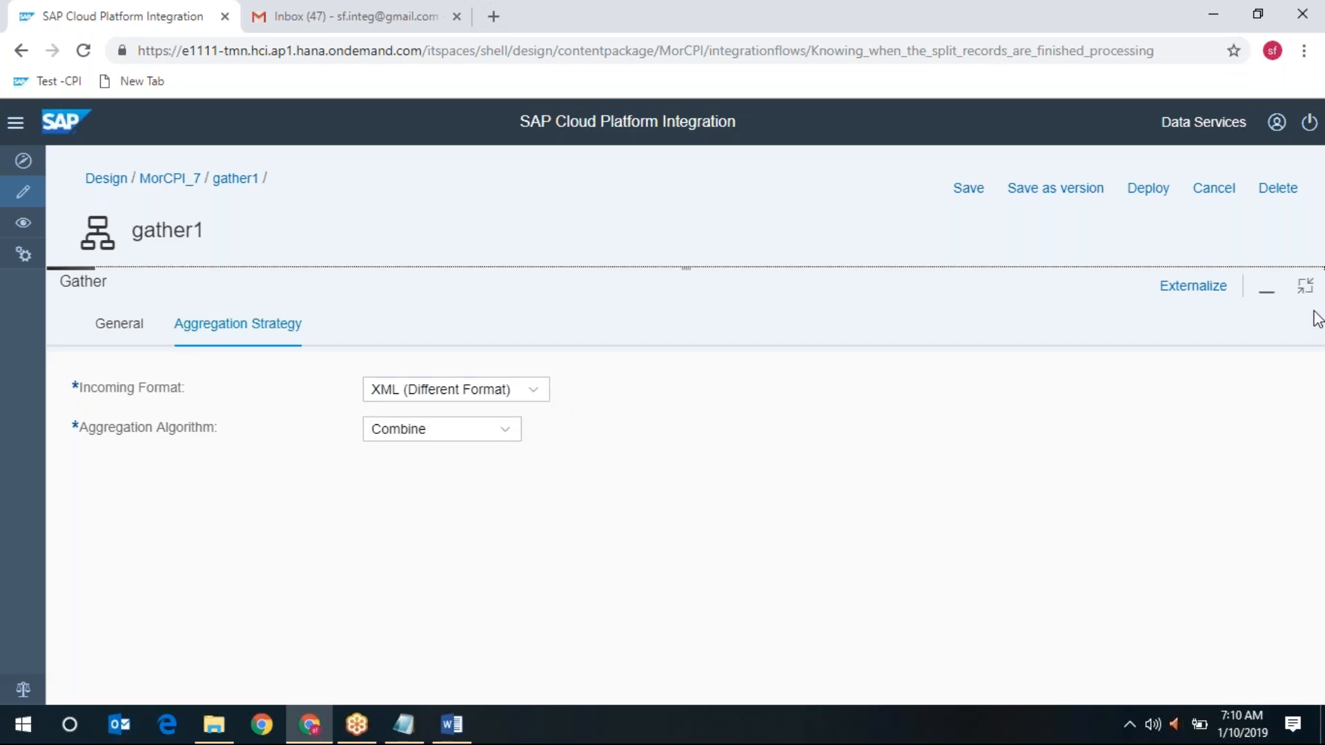
click(1305, 286)
Step: Inspect the connection between Join 1 and Gather 1
mouse_move(777, 457)
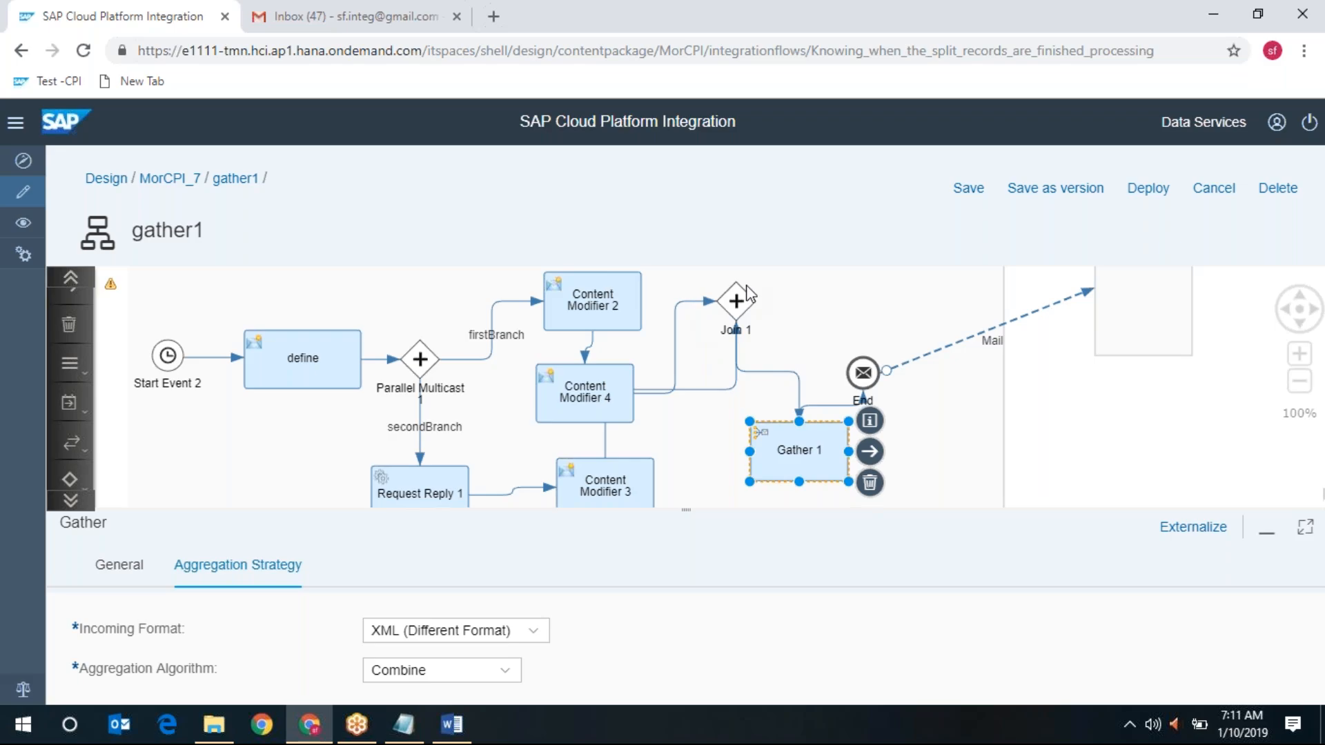
click(797, 384)
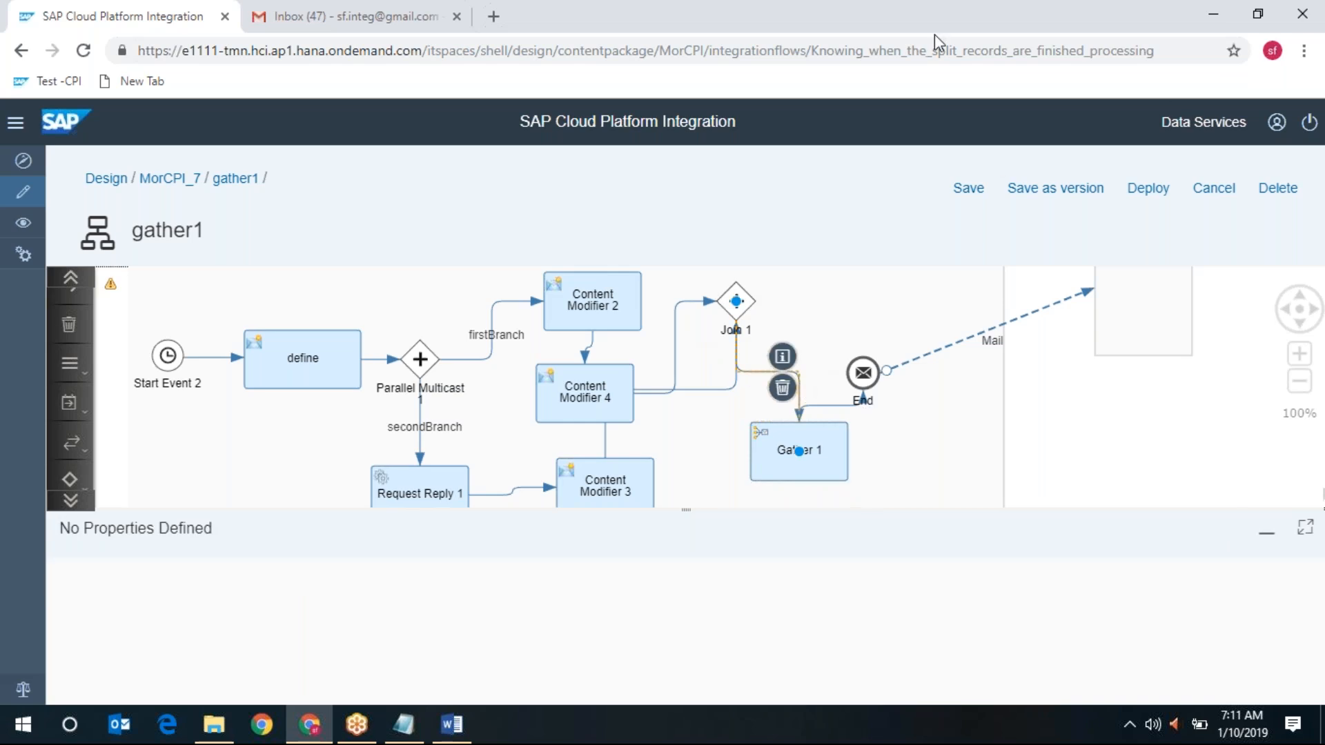
click(907, 19)
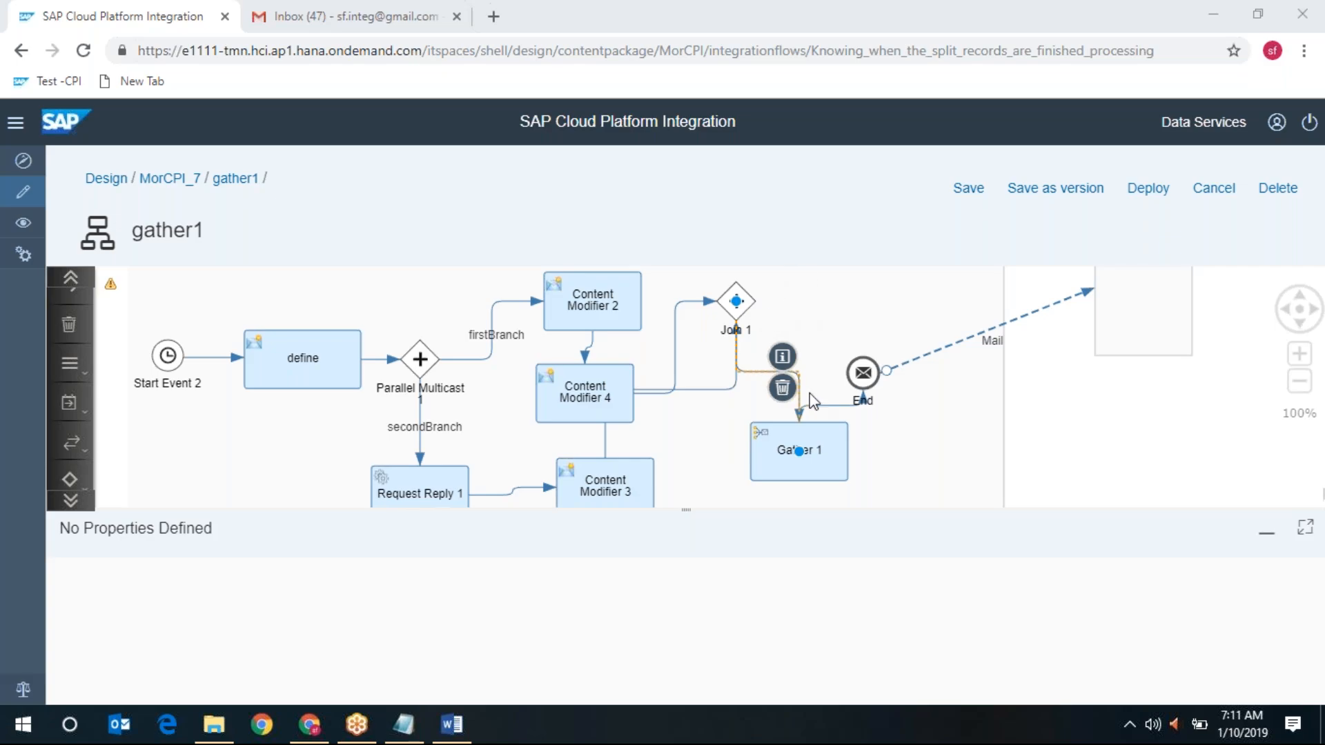
Step: Open the Gather 1 step's aggregation strategy settings in the enlarged properties view
mouse_move(811, 453)
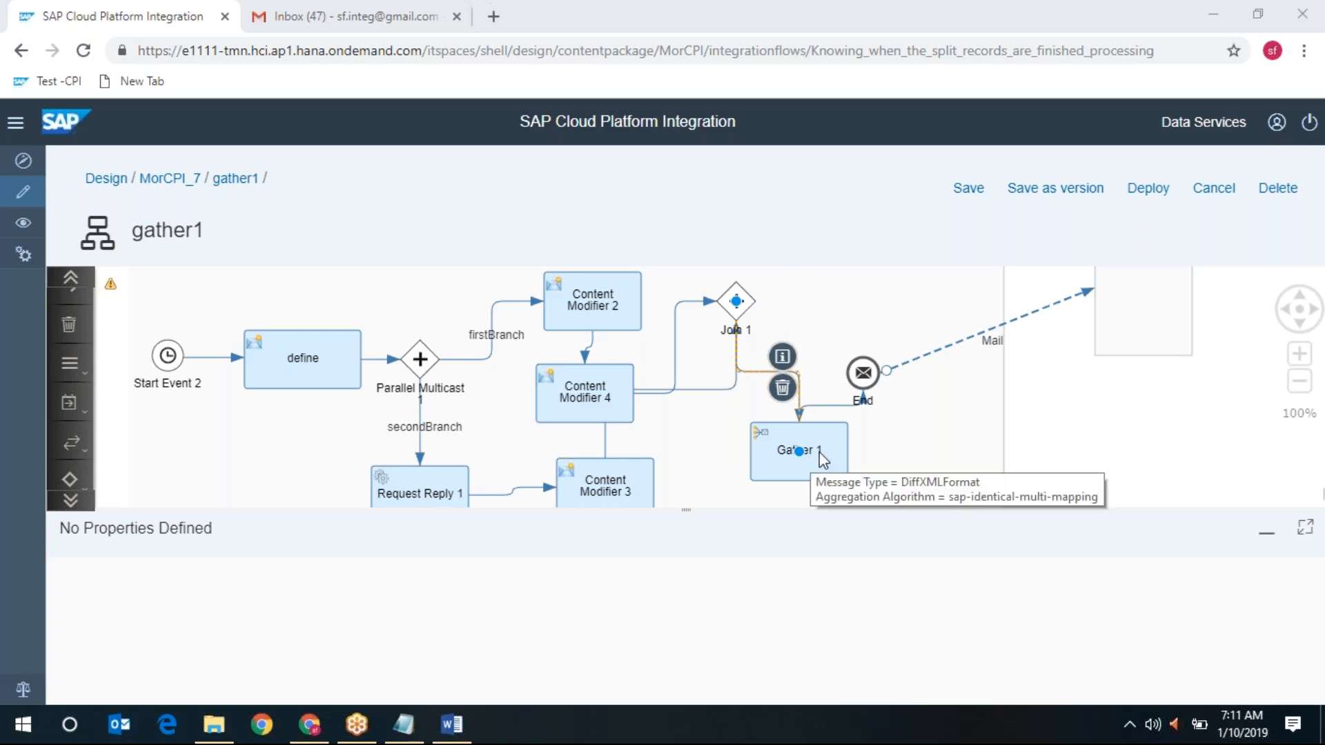
click(819, 452)
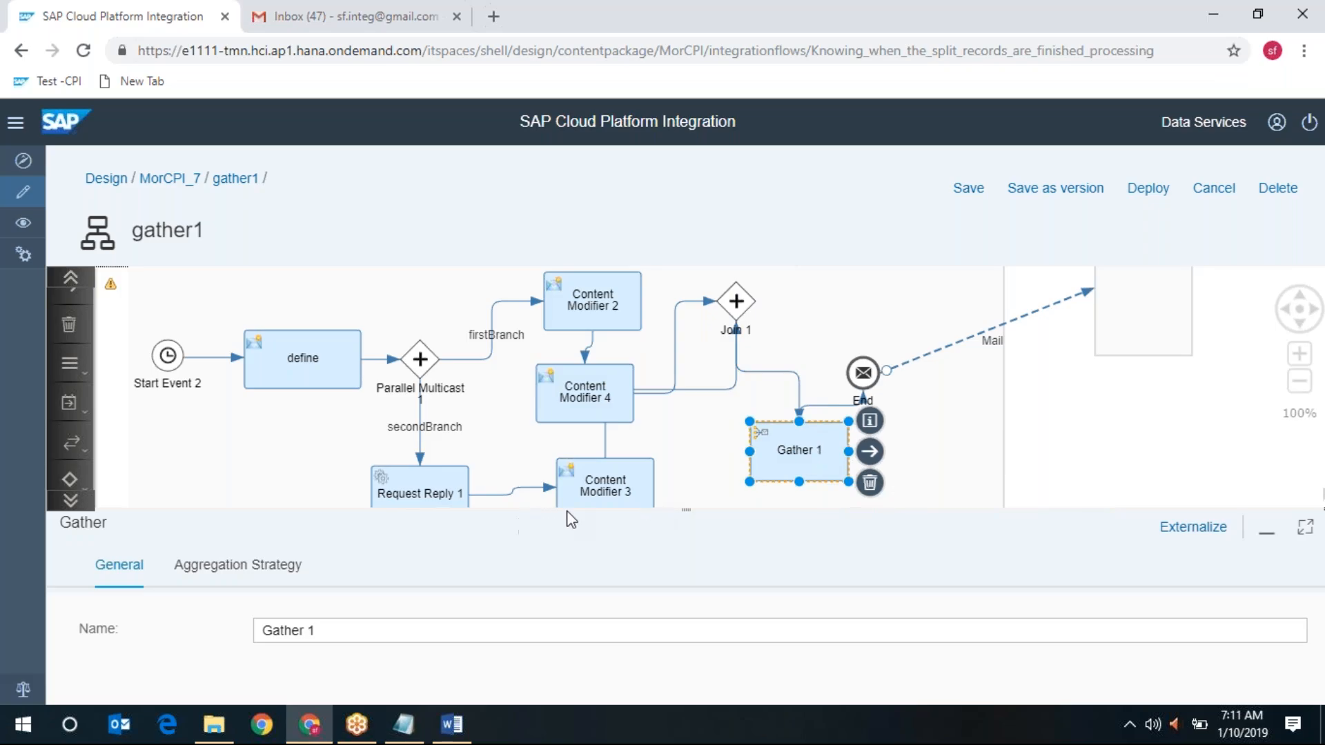
click(269, 569)
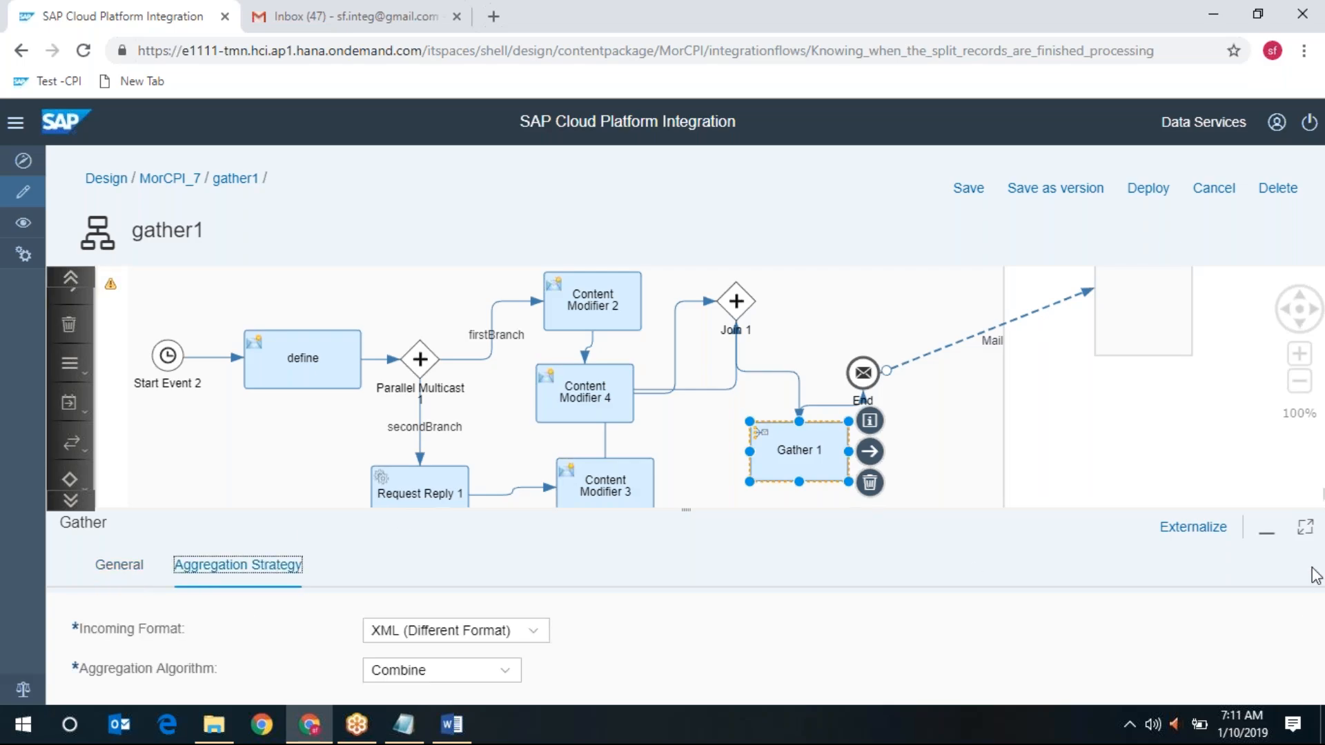
click(1304, 527)
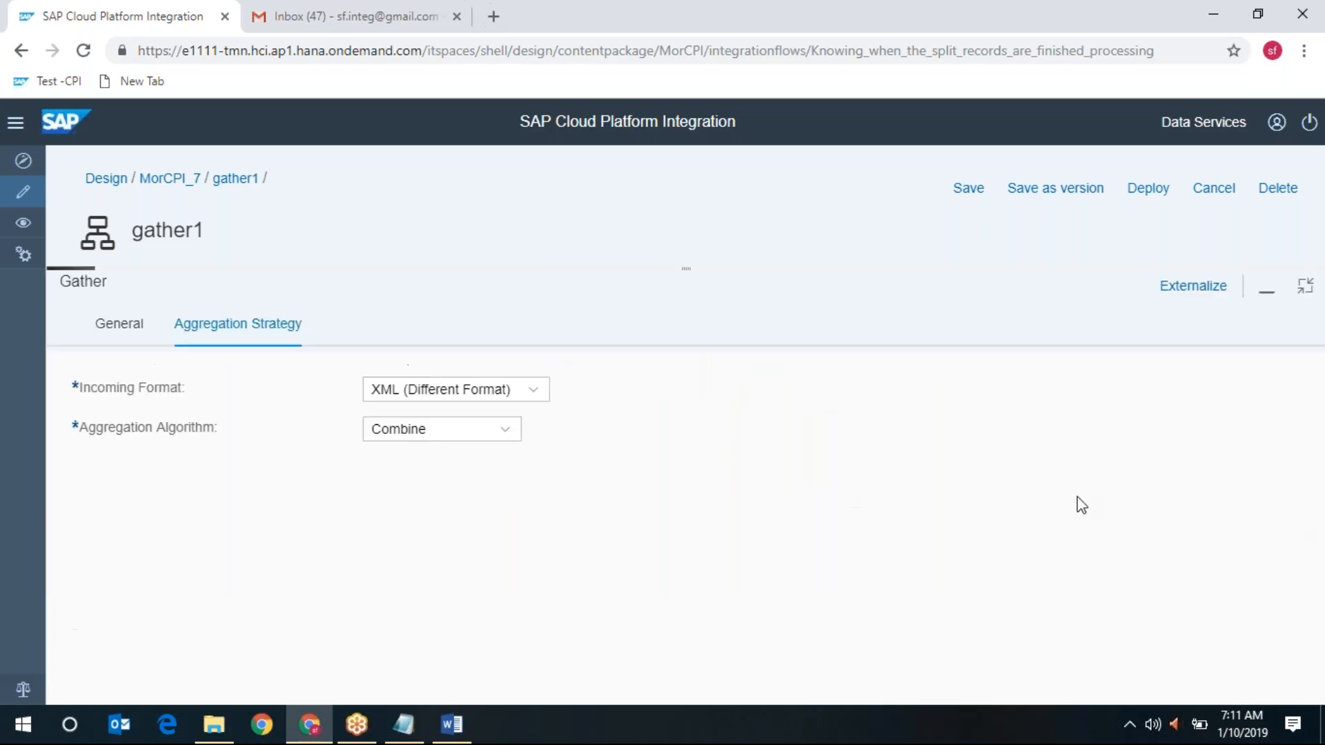
Step: Set the incoming format to Plain Text and the aggregation algorithm to Concatenate for the Gather 1 step
click(533, 391)
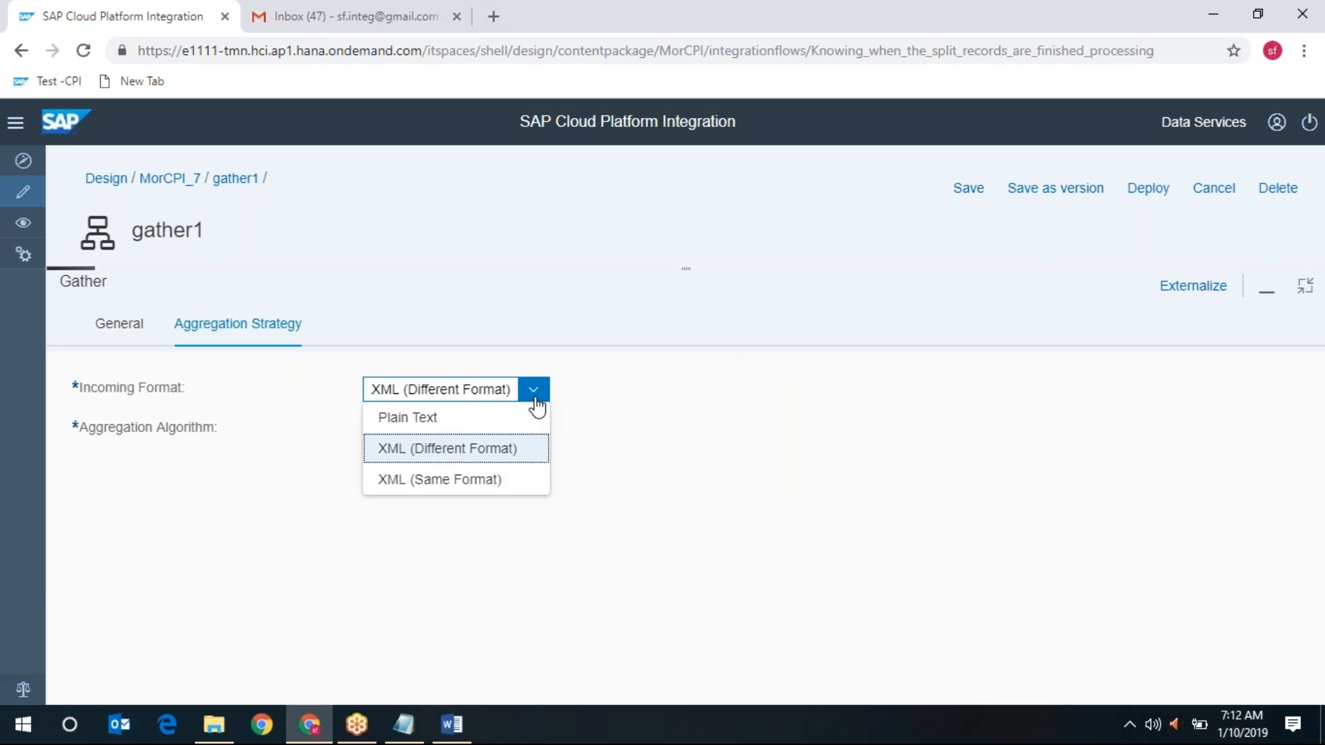
click(481, 418)
click(506, 435)
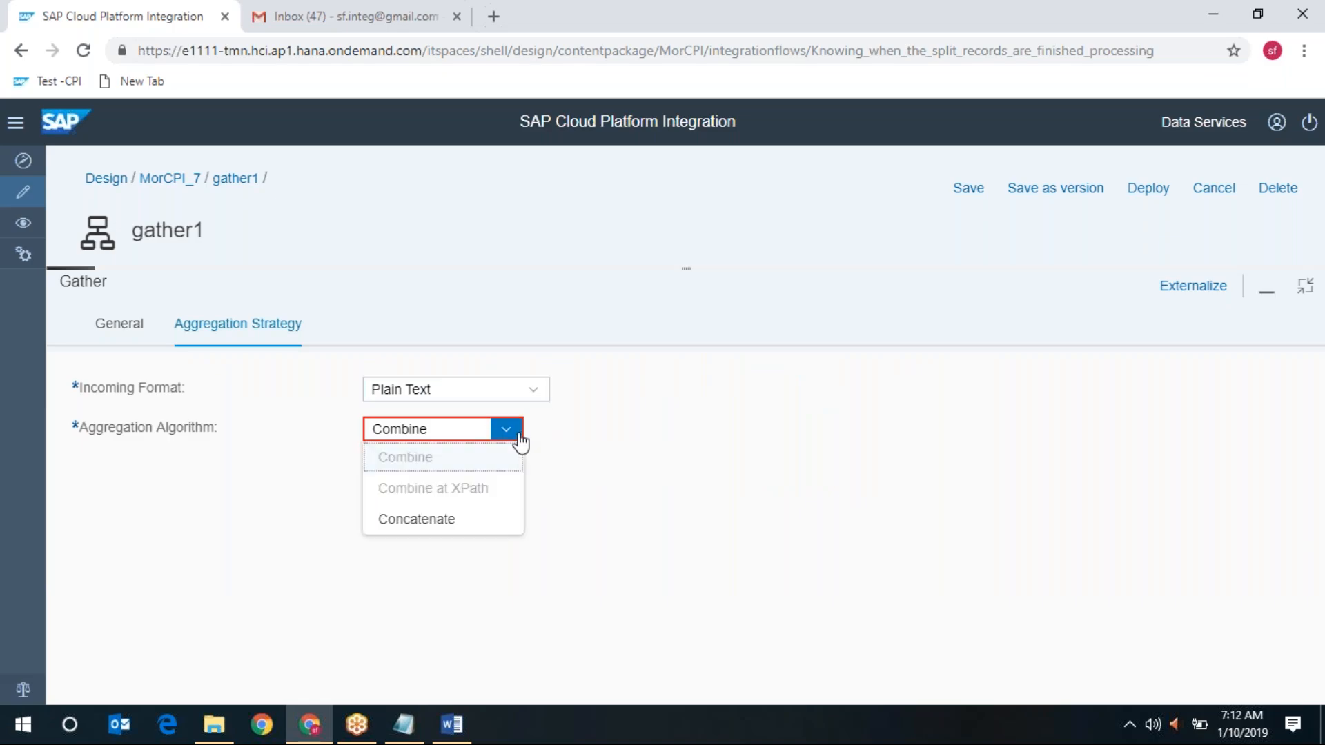
click(487, 523)
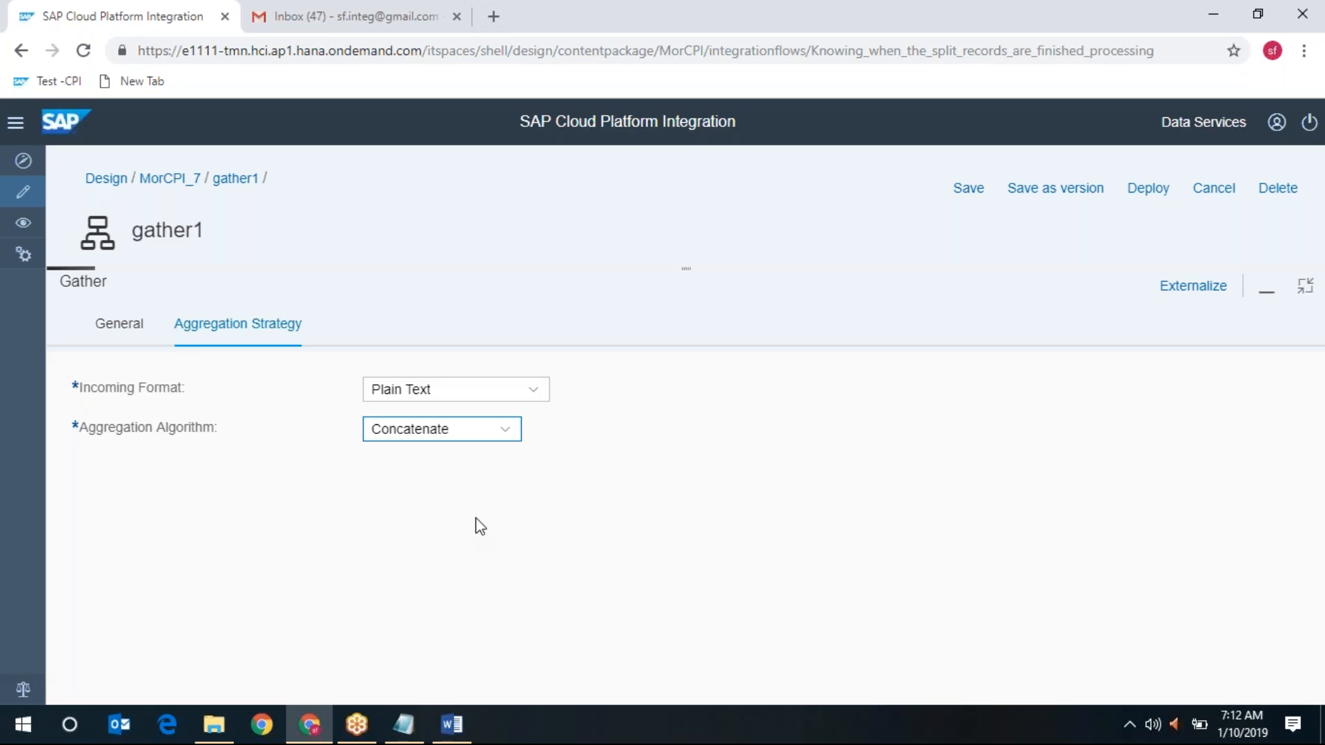
Step: Change Gather 1's incoming format to XML (Different Format) with the Combine aggregation algorithm
click(533, 394)
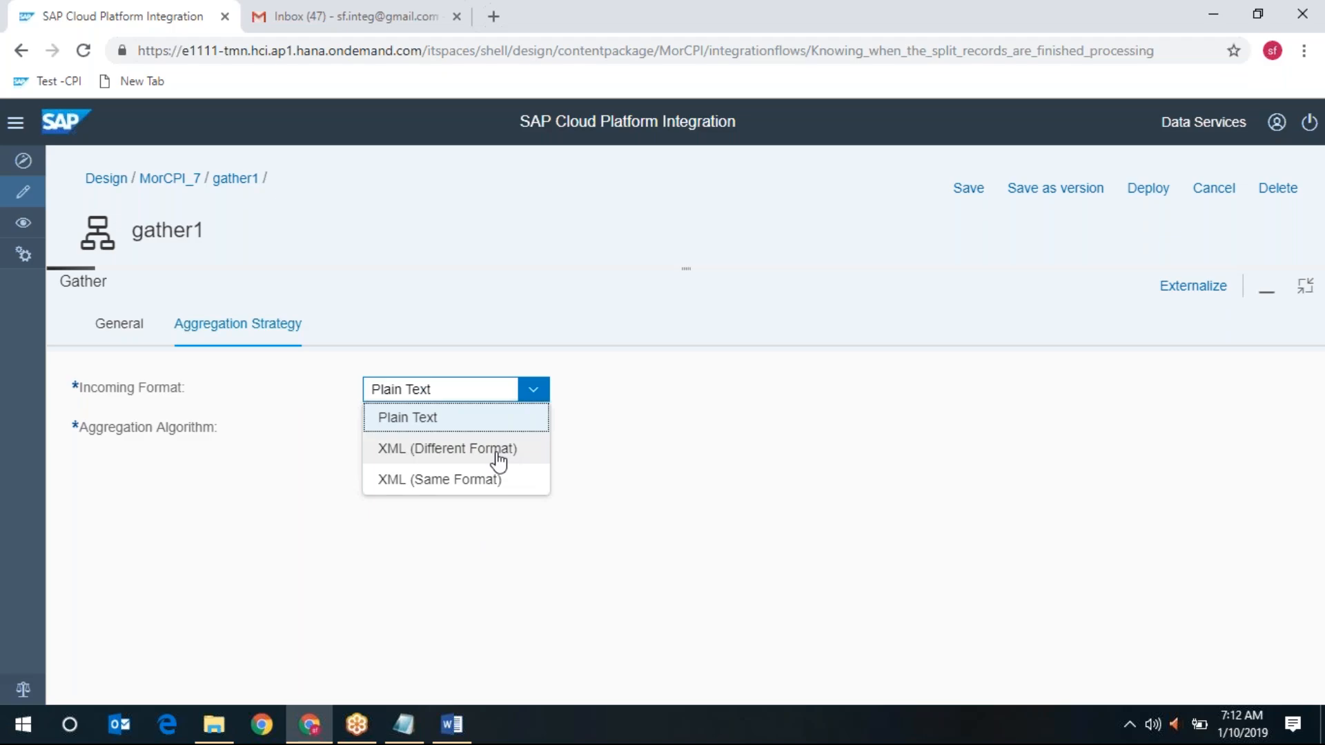
click(498, 450)
click(507, 431)
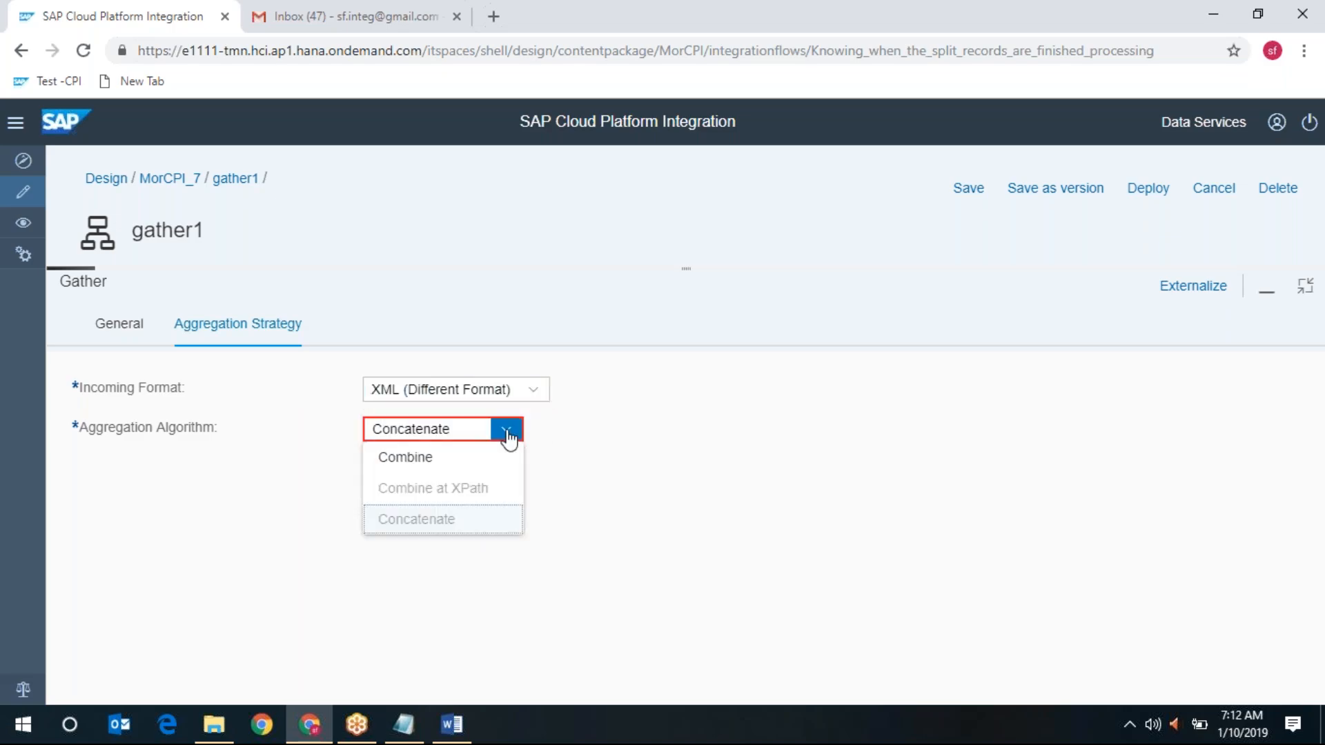
click(491, 458)
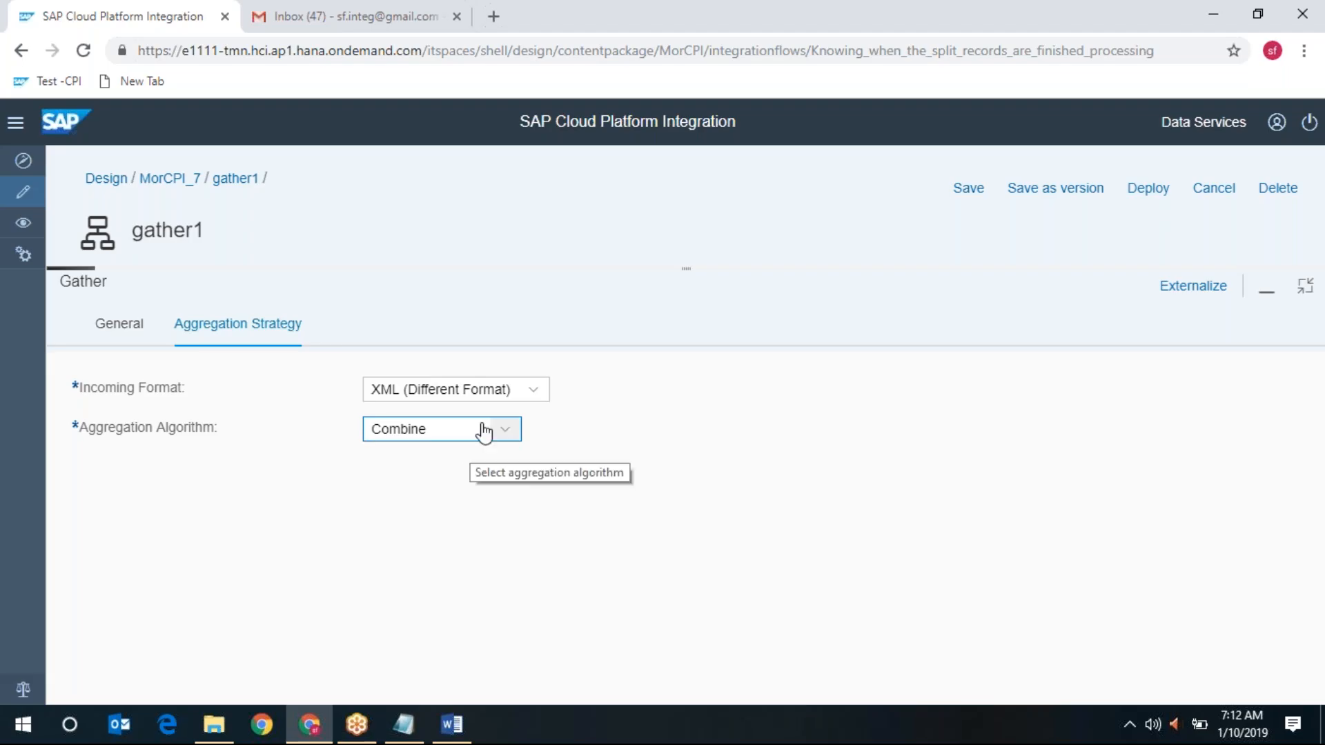
Step: Set Gather 1's incoming format to XML (Same Format) and its aggregation algorithm to Combine at XPath
click(530, 389)
click(450, 481)
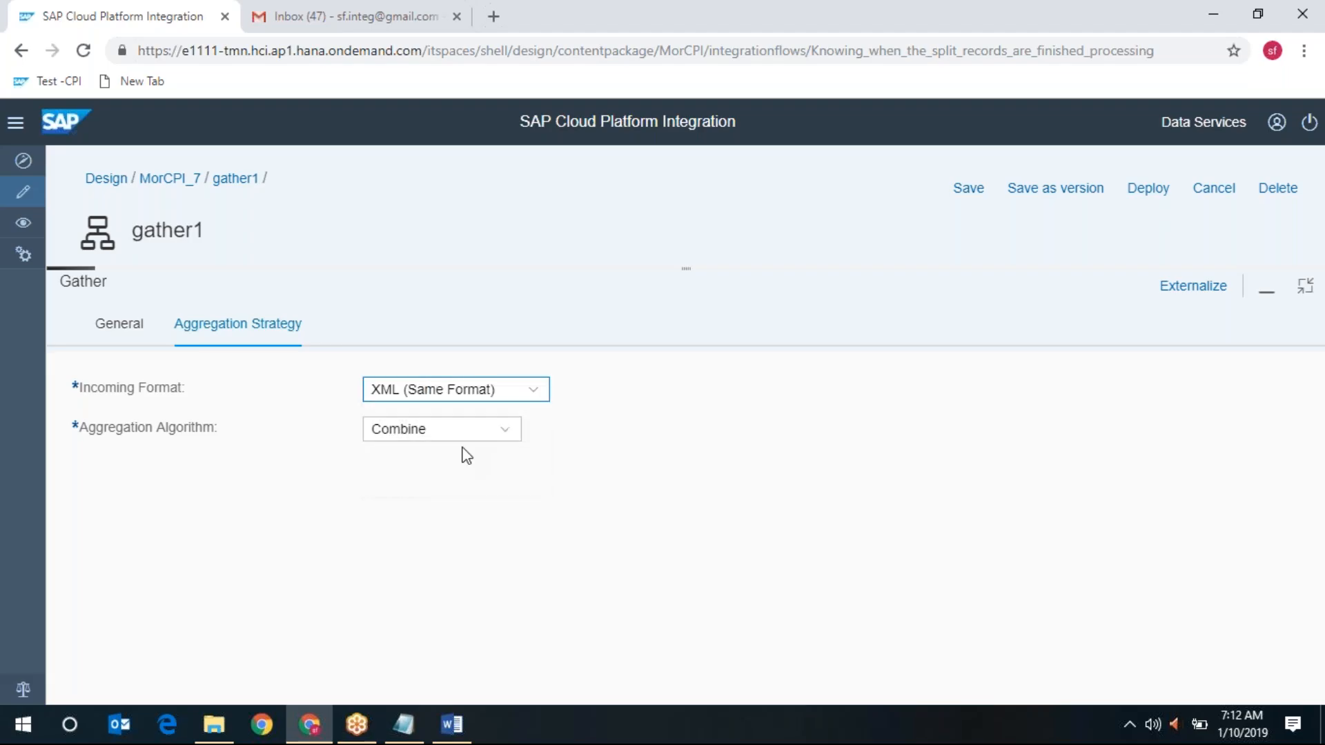
click(503, 432)
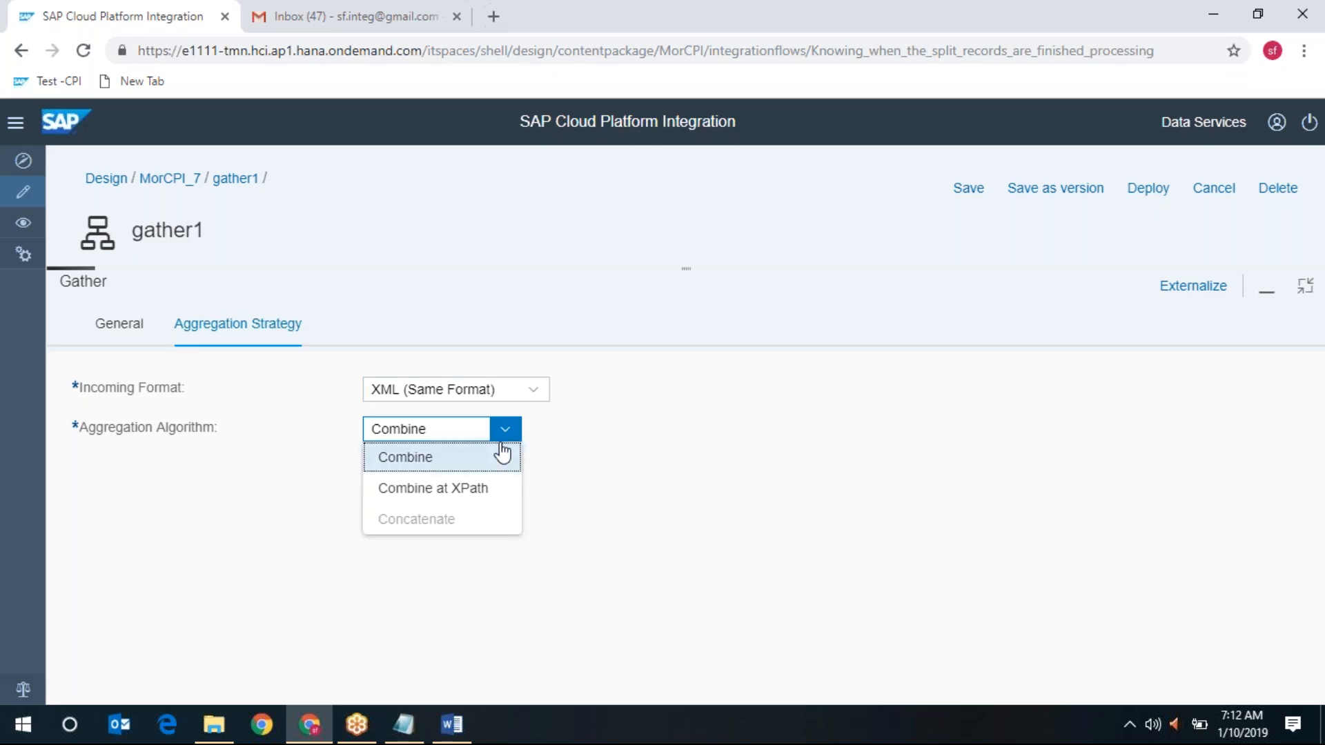
click(485, 489)
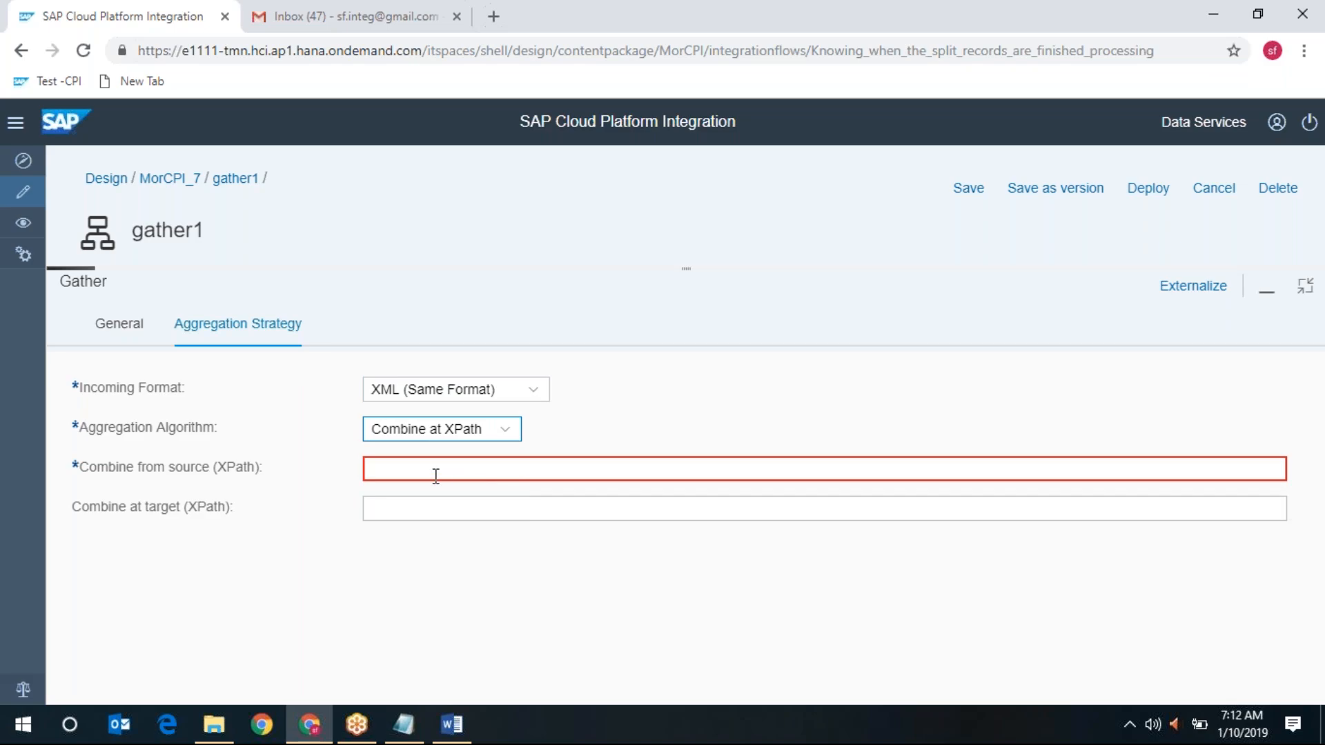
Step: Change Gather 1's aggregation algorithm to Combine and restore the properties view to its normal size
click(504, 433)
click(461, 459)
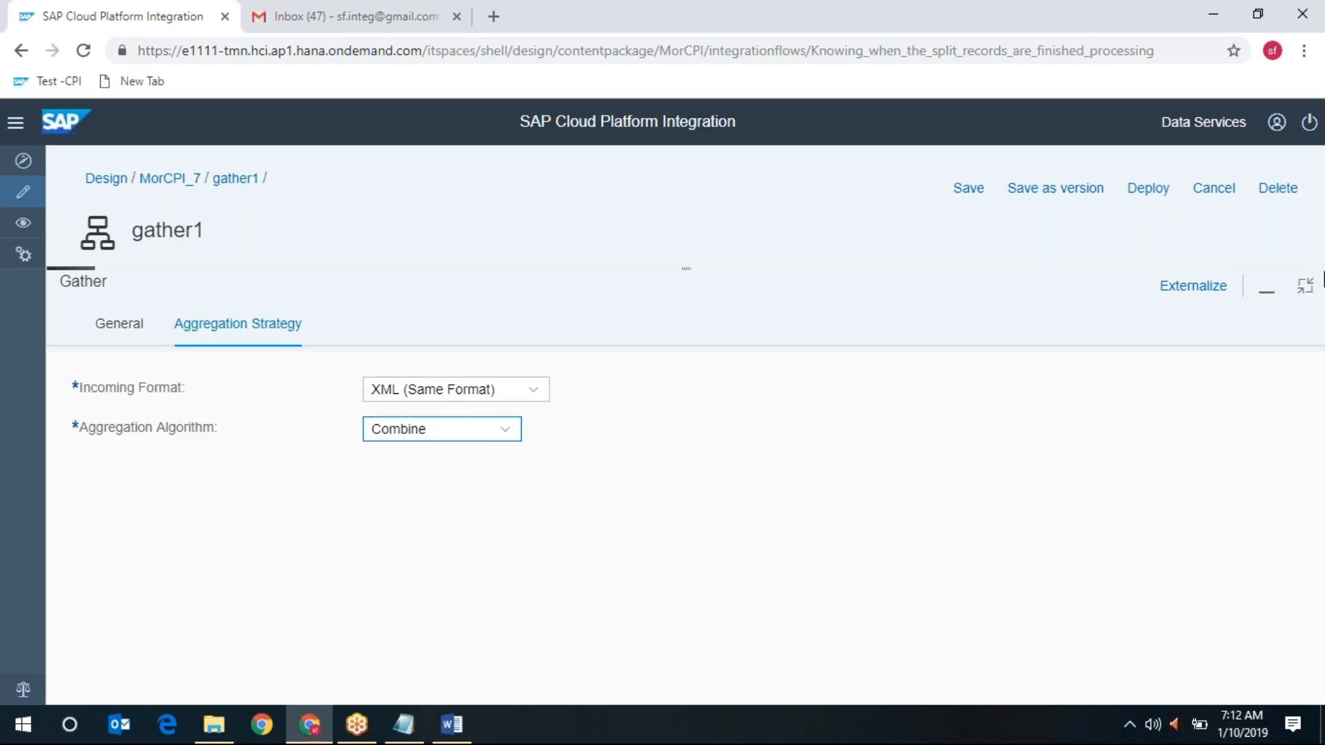
click(1305, 286)
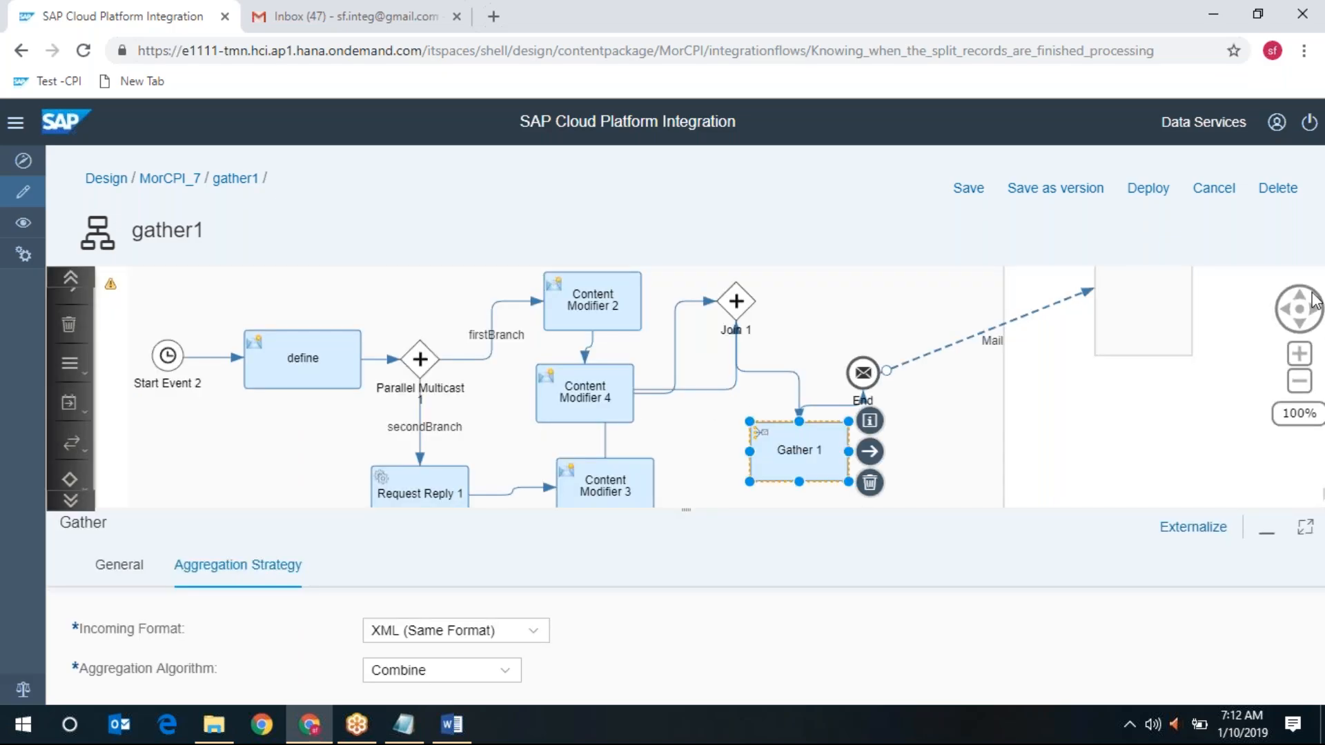
Step: Examine the Join 1 and Parallel Multicast 1 steps and the branches running between them
click(745, 309)
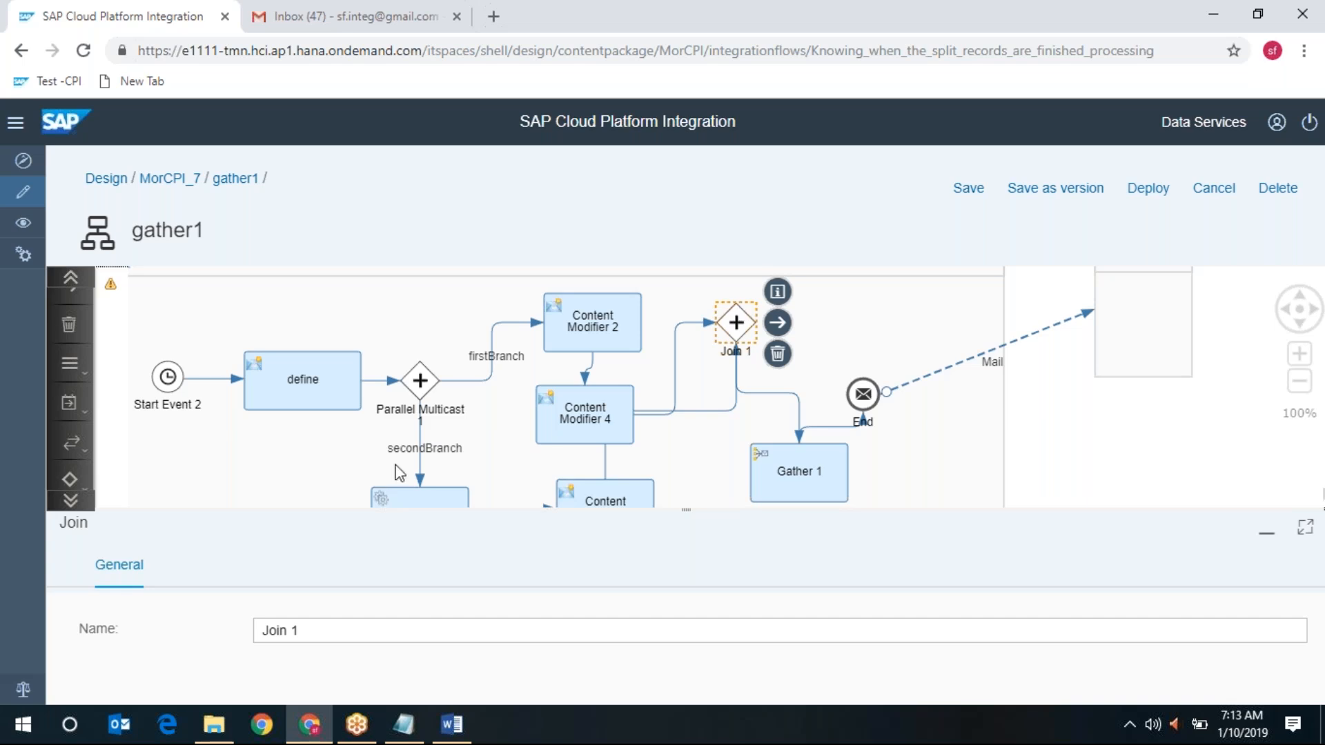
click(1285, 318)
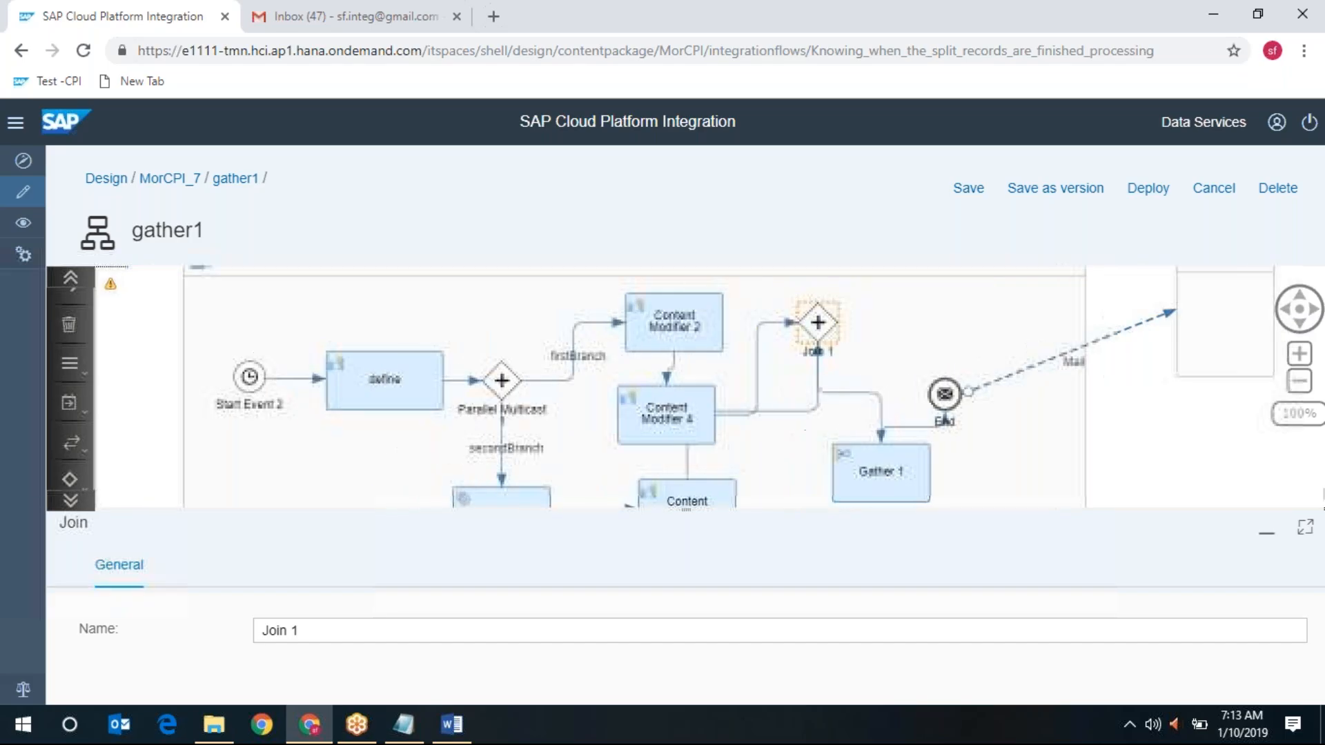
click(606, 391)
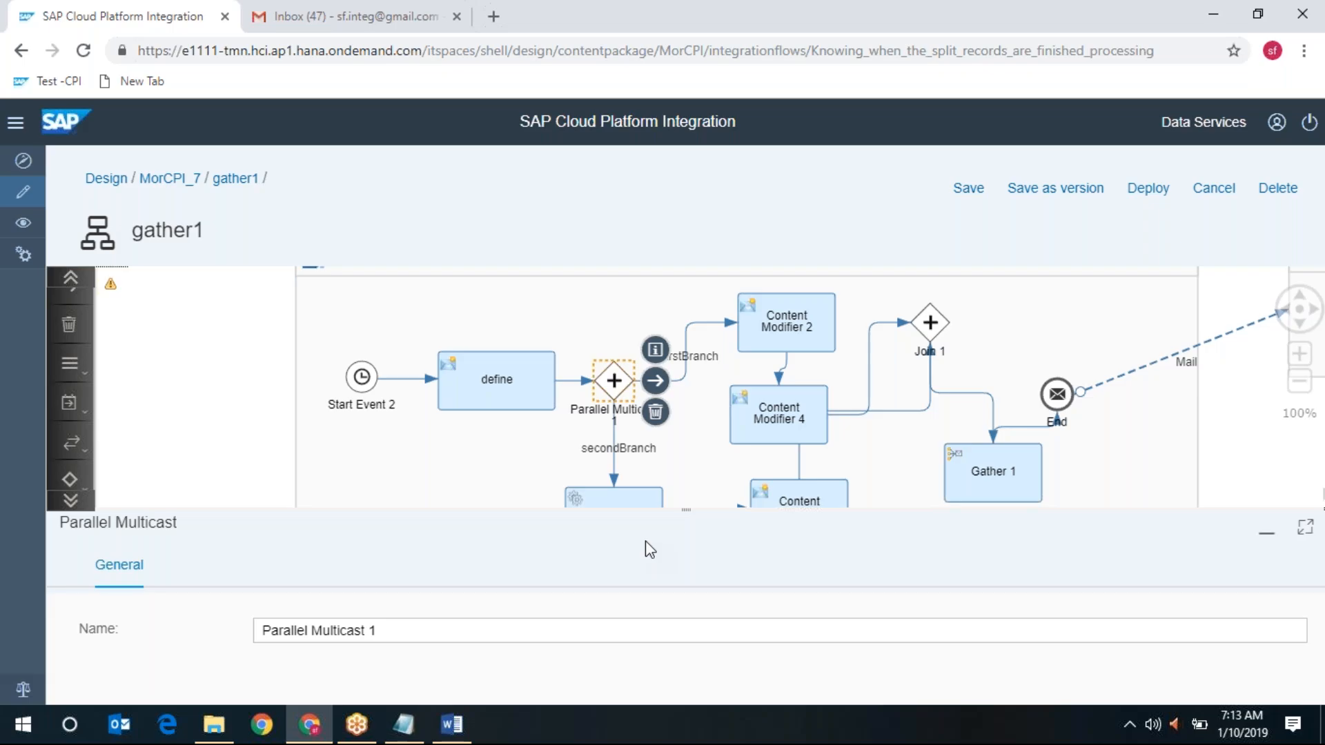
click(1298, 328)
scroll(687, 386, down, 3)
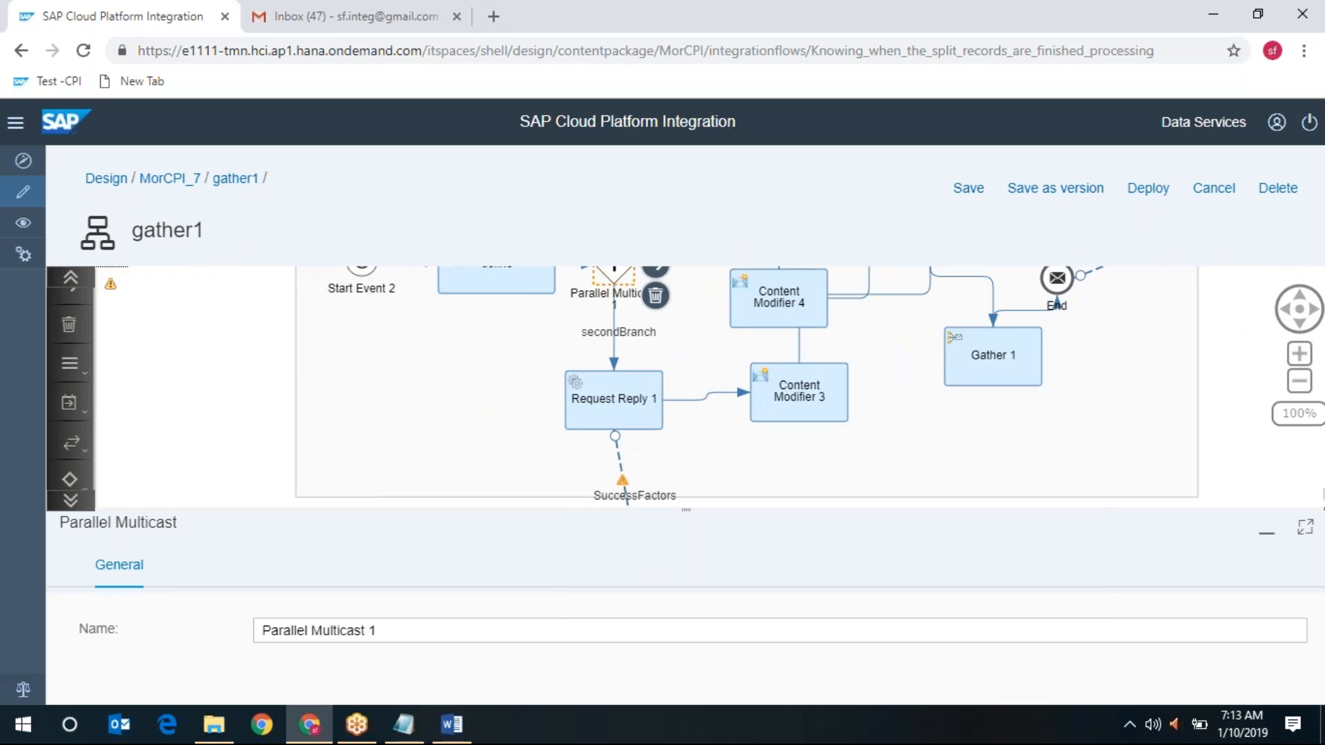
click(1301, 301)
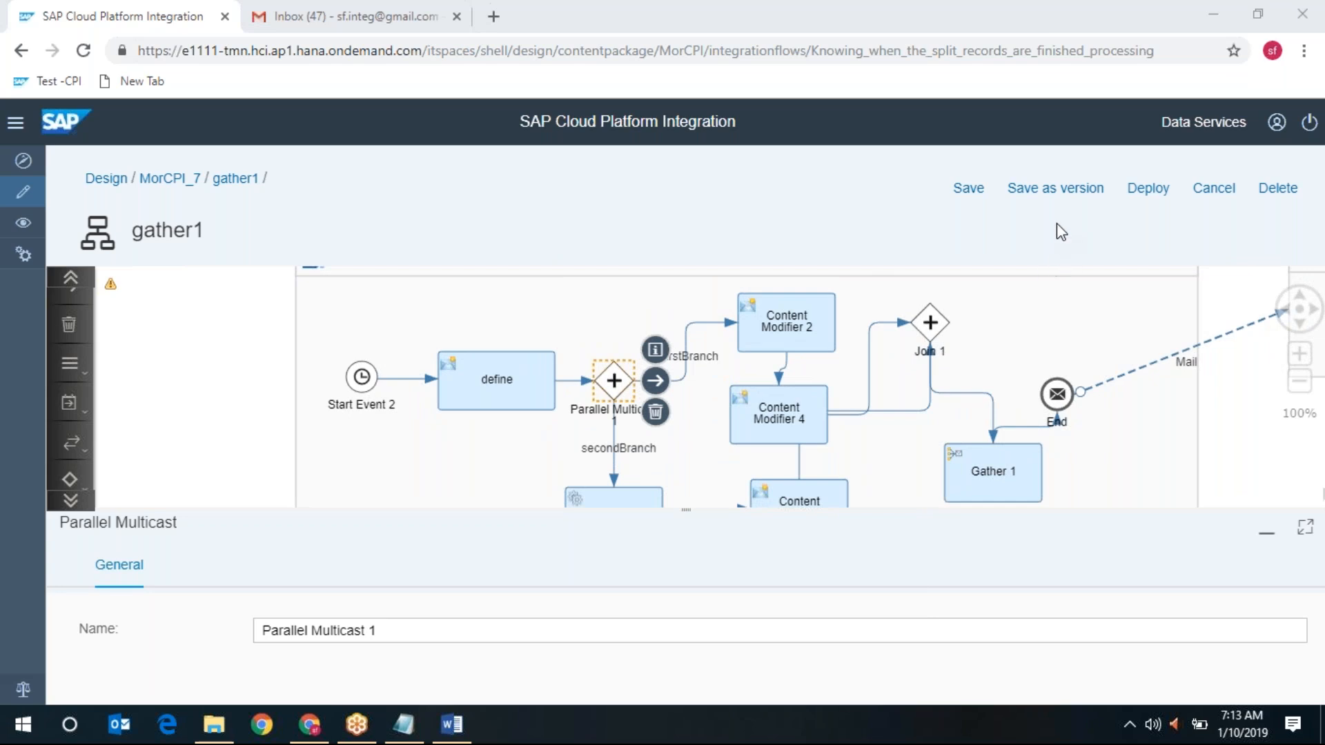
Step: Review the XML message body defined in the define content modifier using the enlarged properties view
click(486, 391)
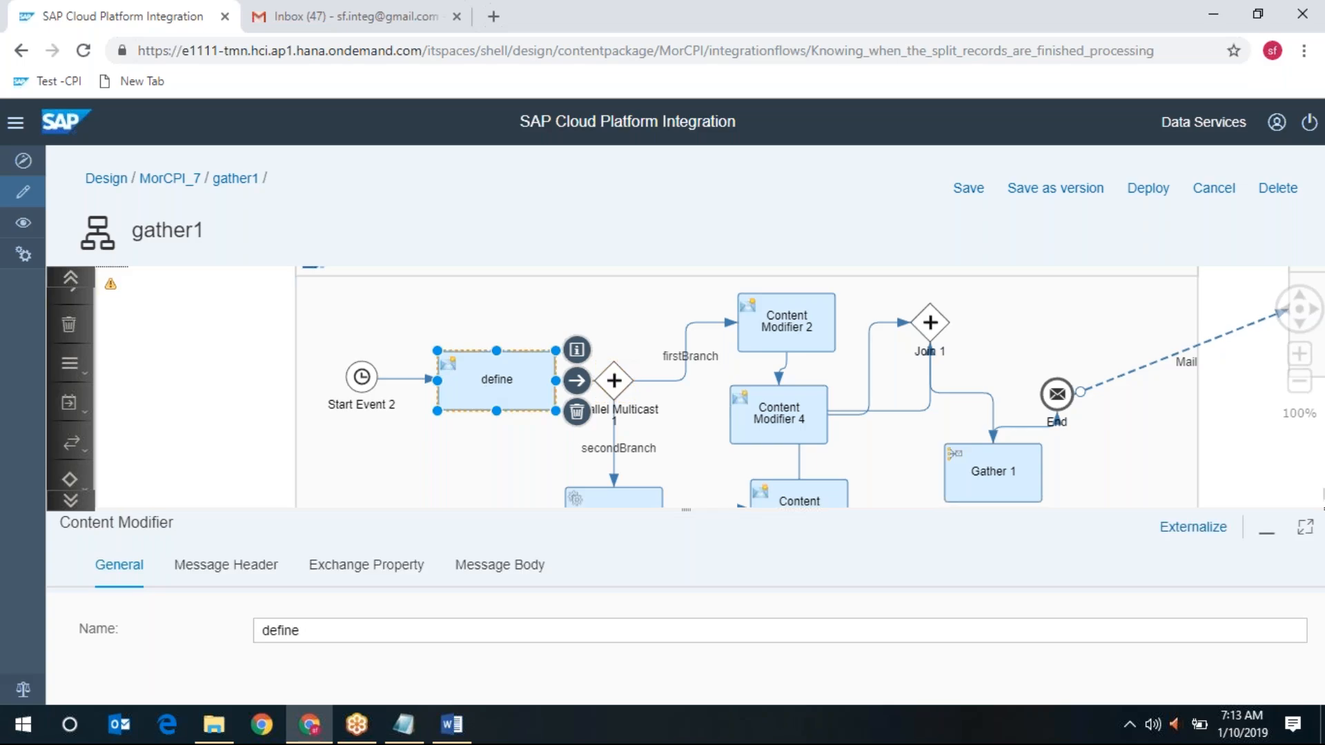
click(472, 565)
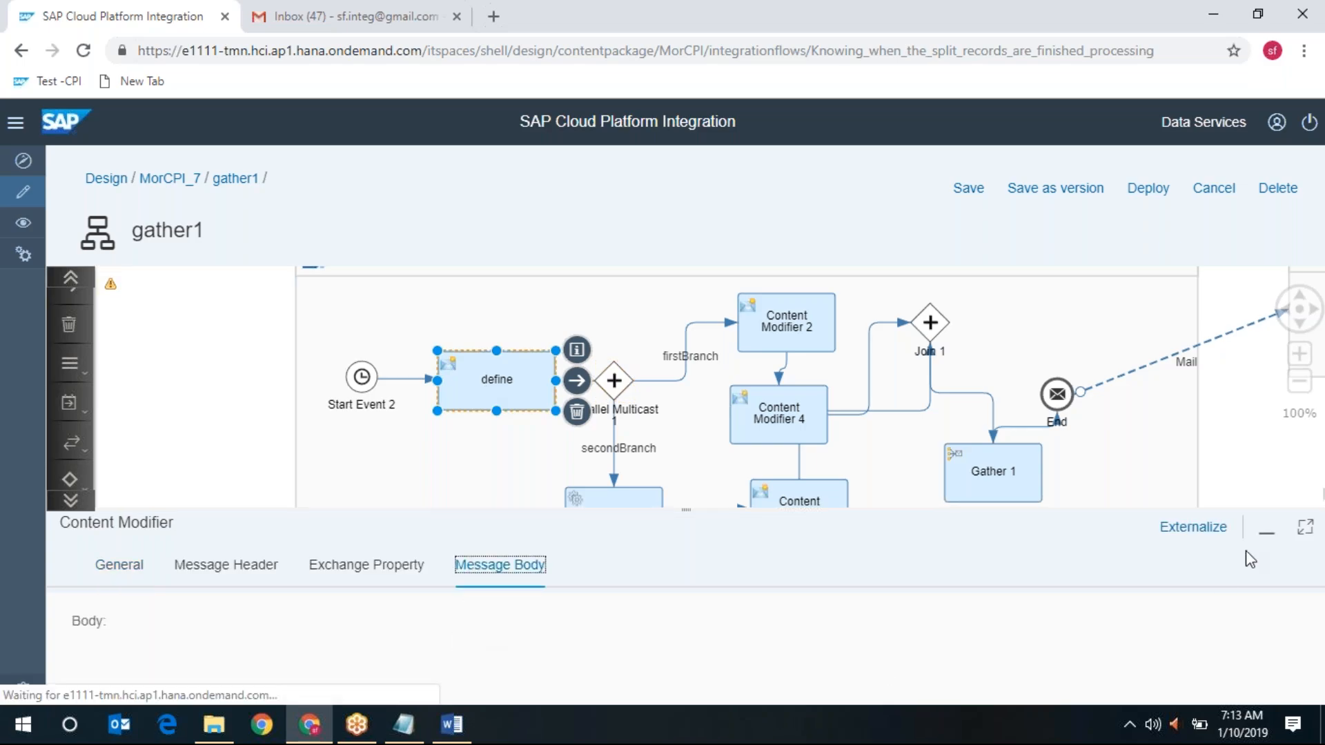
click(1305, 528)
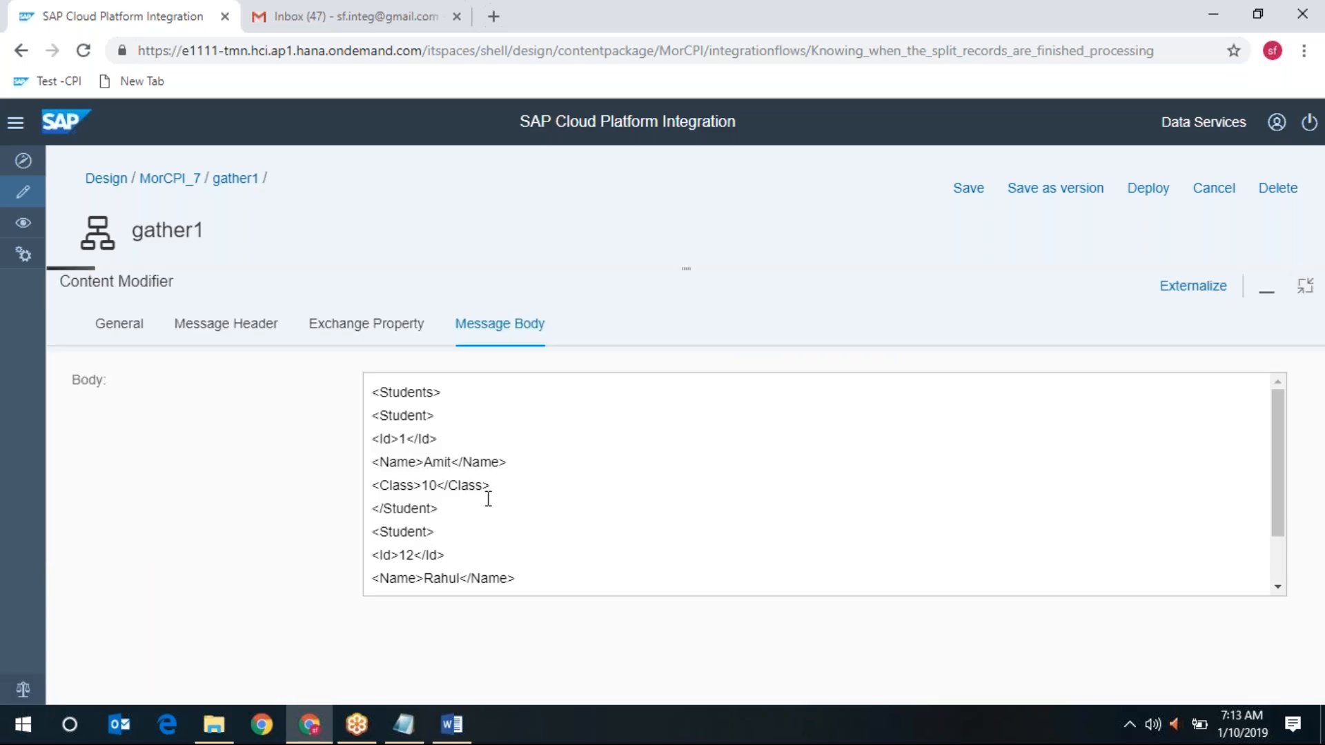
drag(373, 392, 541, 607)
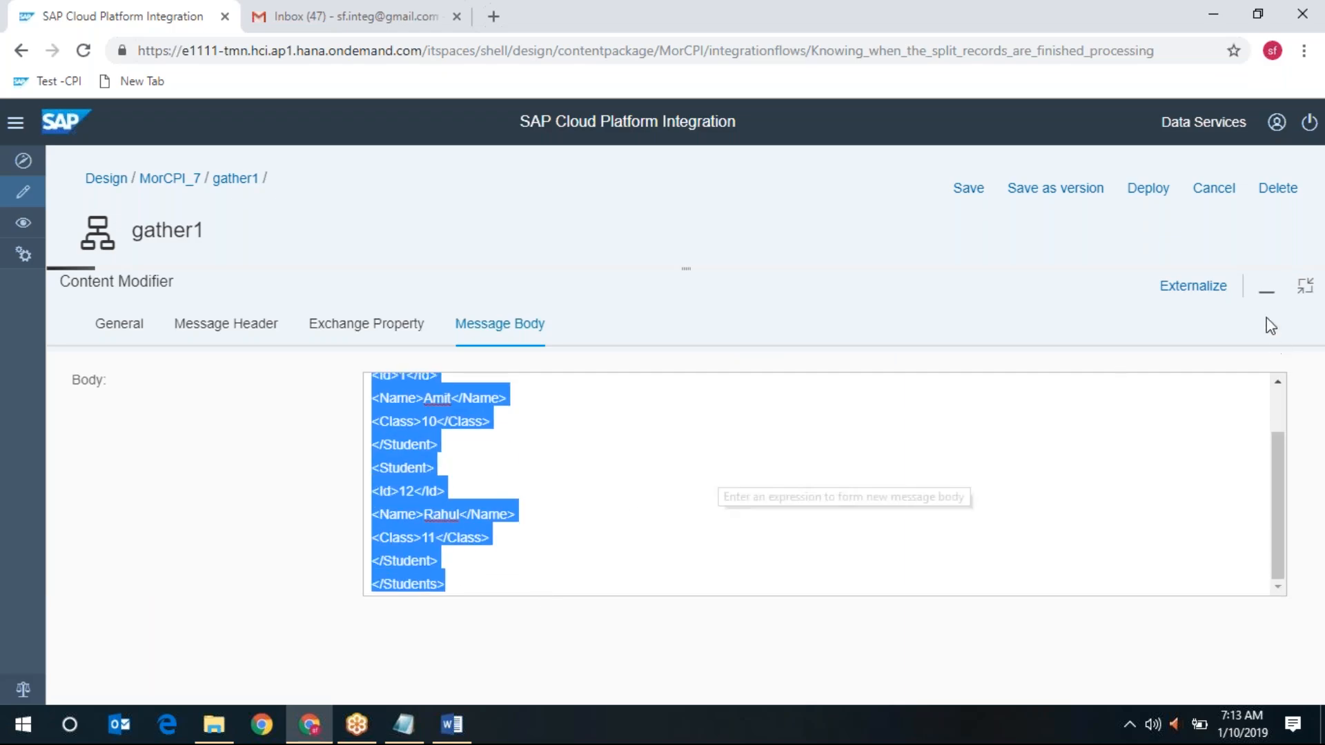
click(1295, 293)
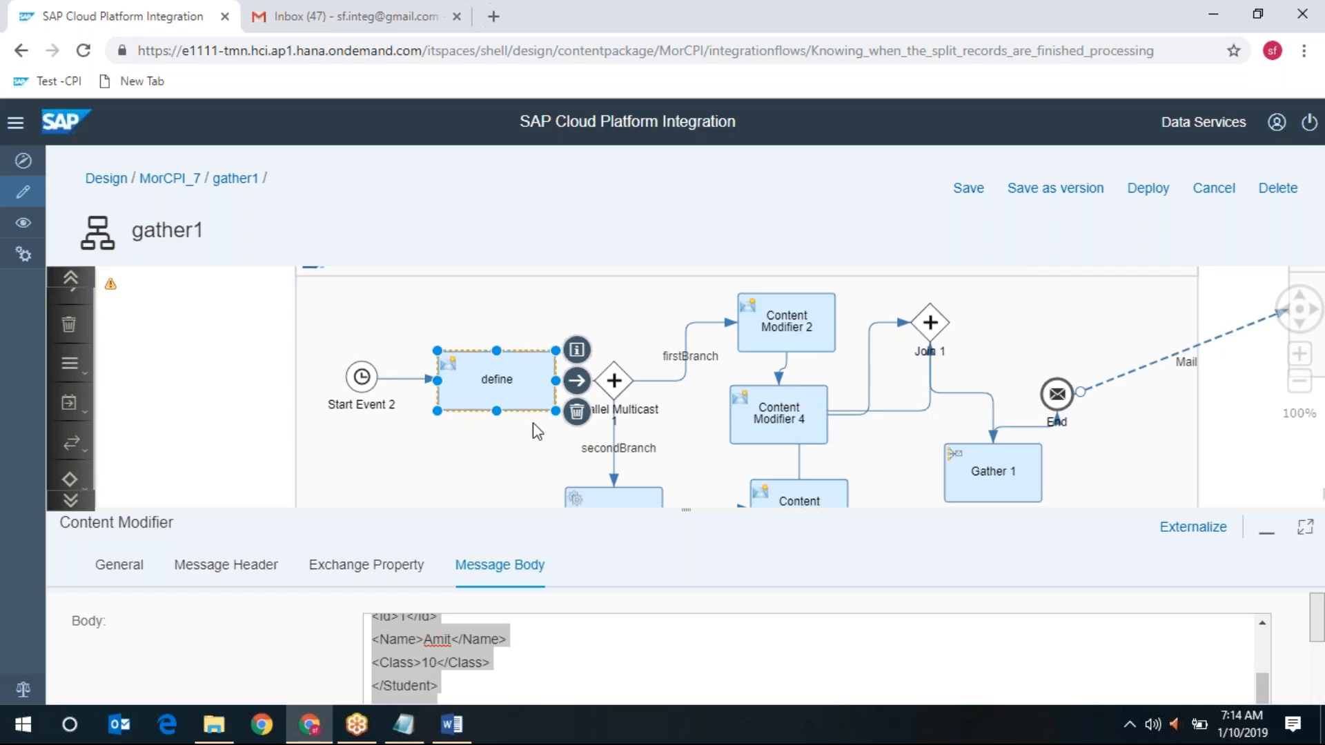
Step: Inspect firstBranch and look up the multicast variants offered among the routing steps
click(685, 345)
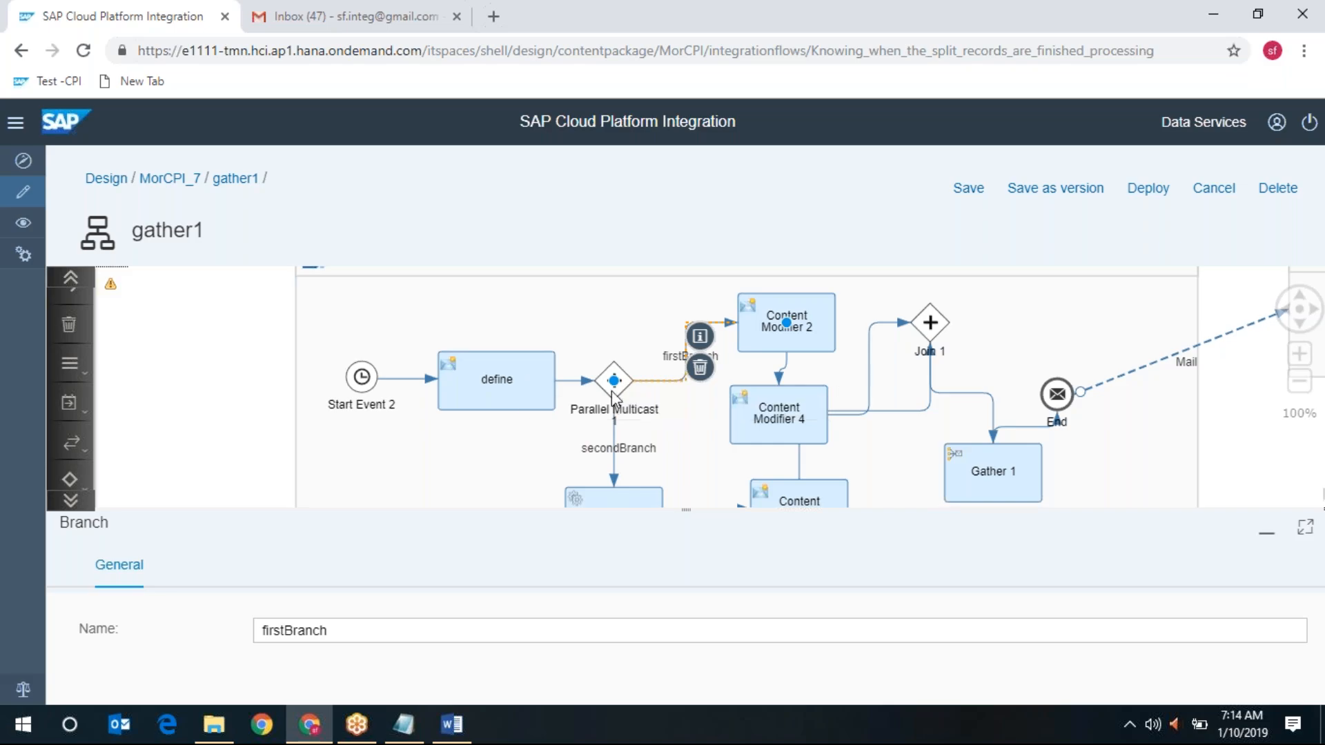
click(70, 483)
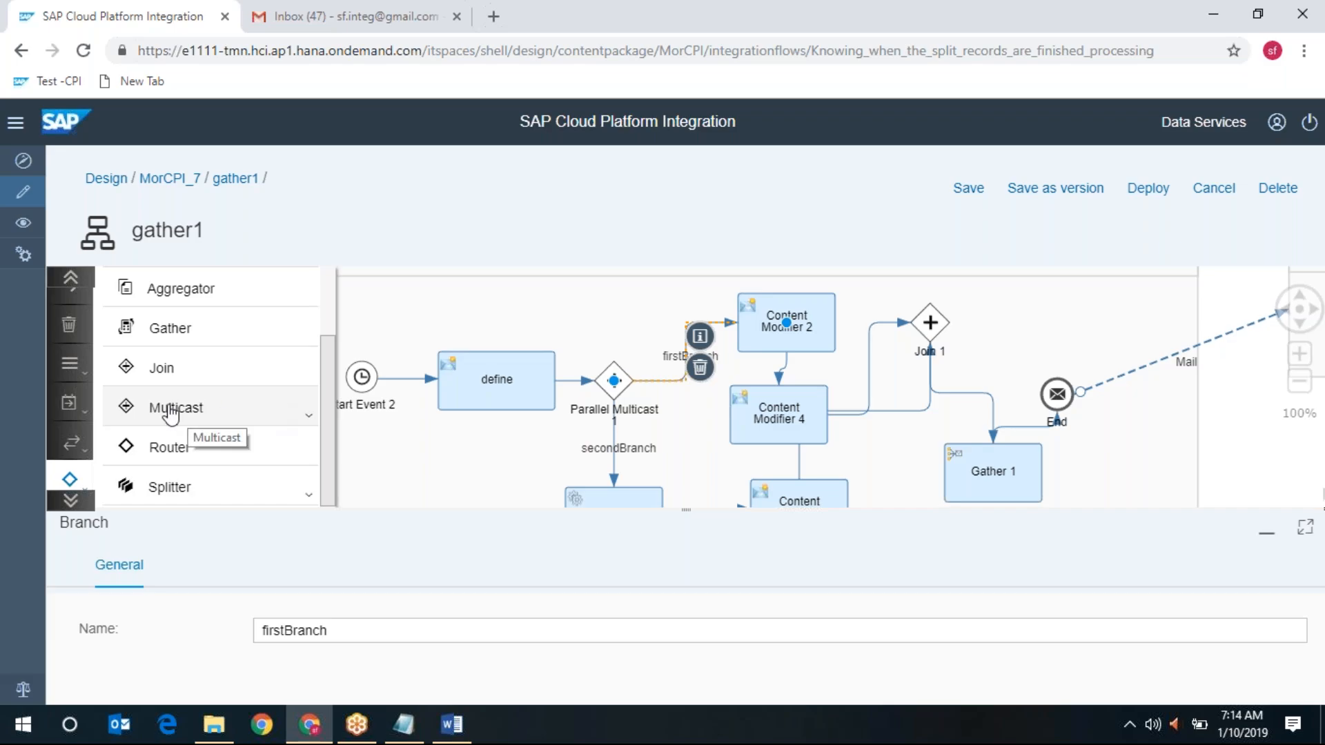
click(250, 416)
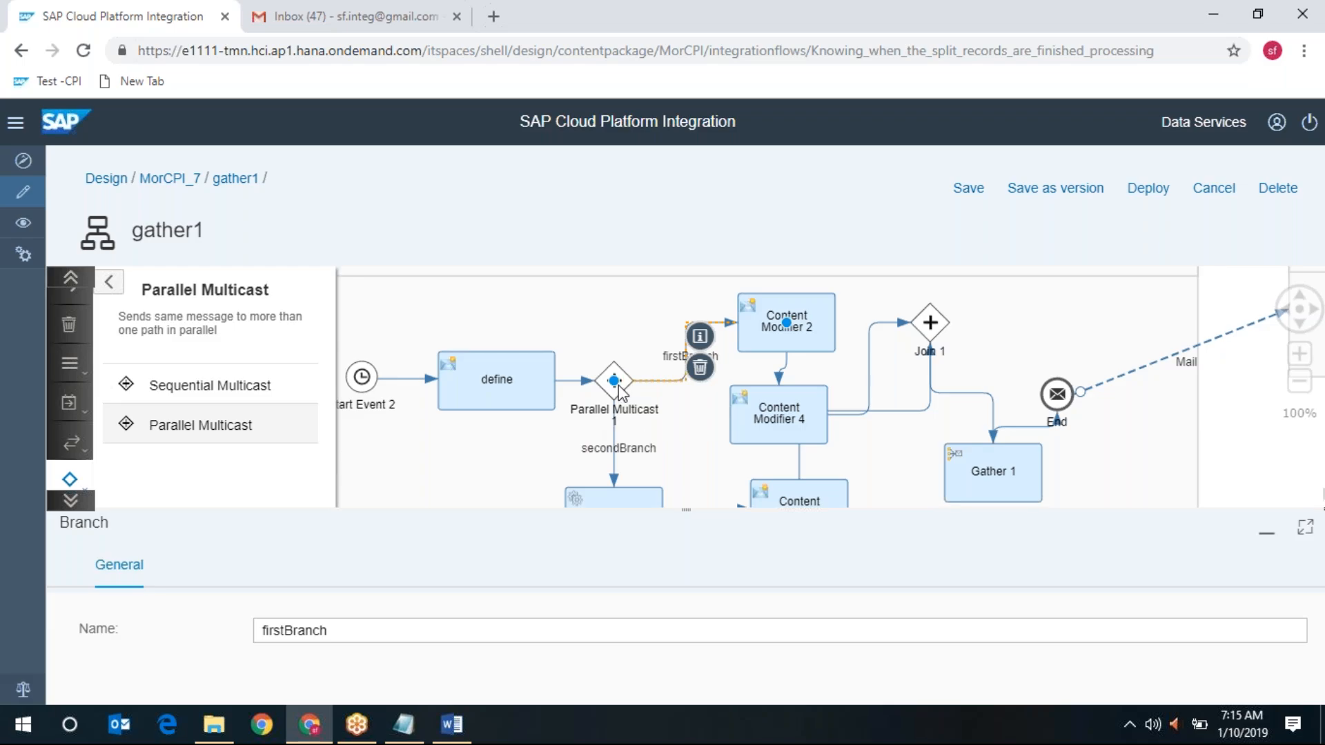
Step: Trace the message from define through Parallel Multicast 1 into firstBranch and secondBranch
click(502, 391)
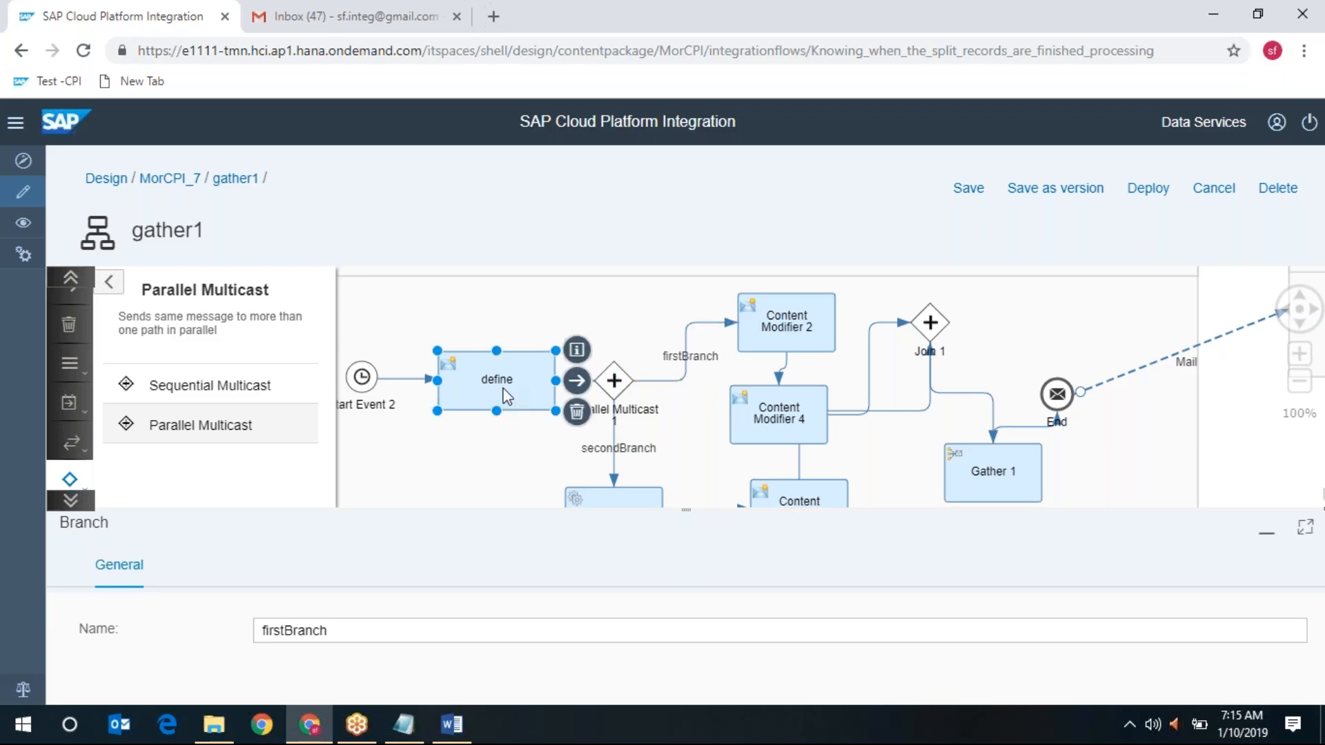
click(614, 388)
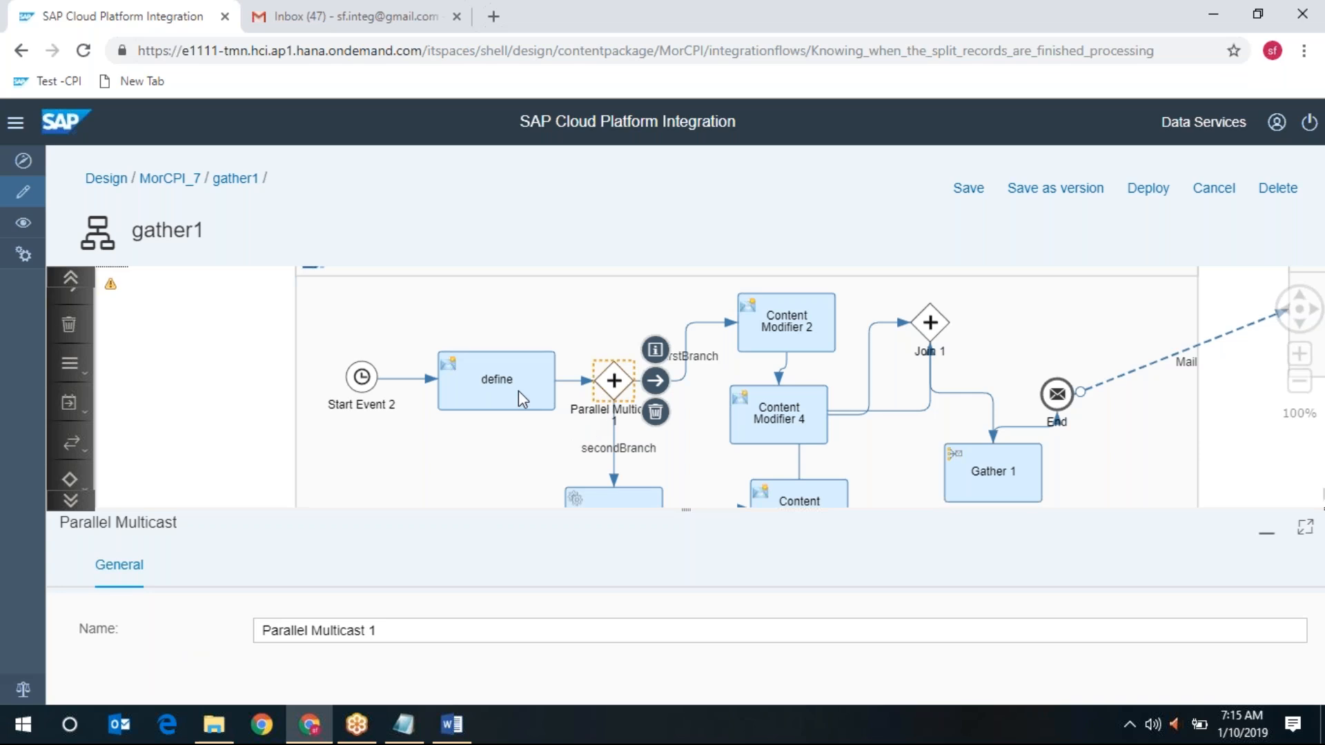
click(685, 332)
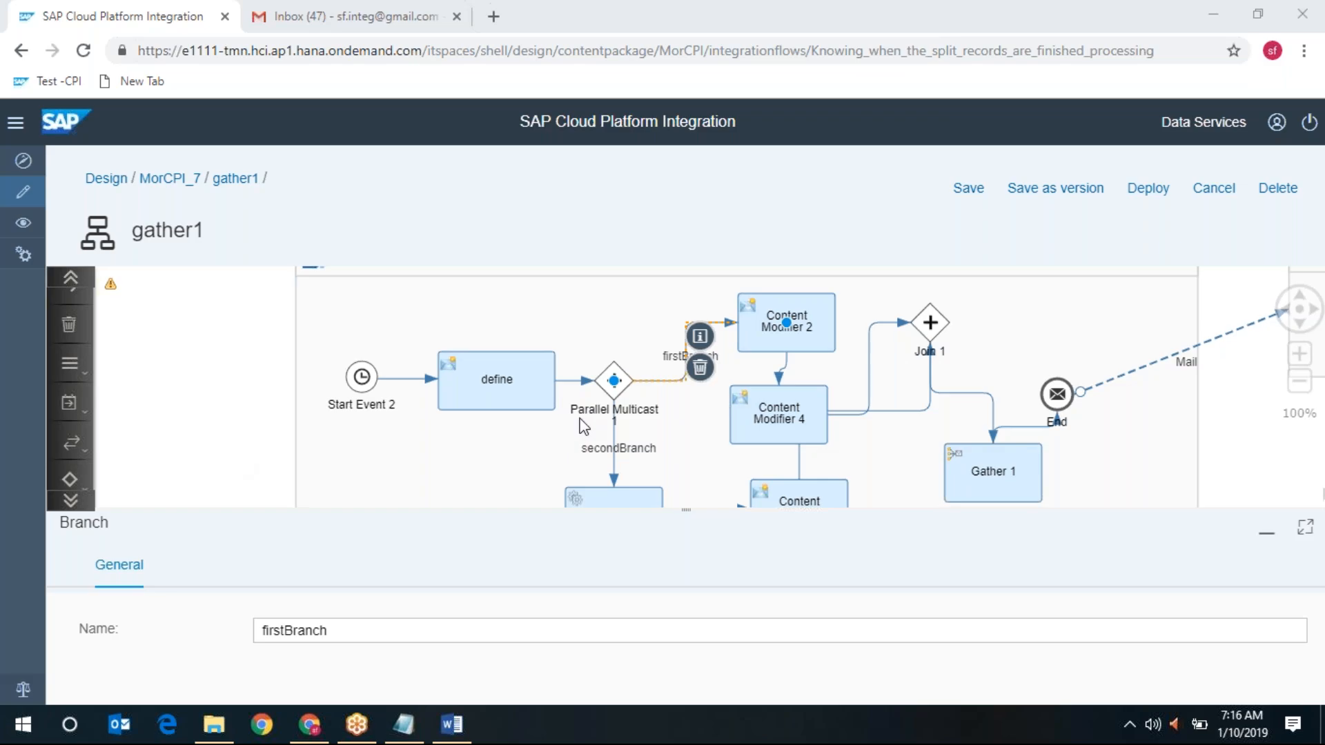
click(612, 457)
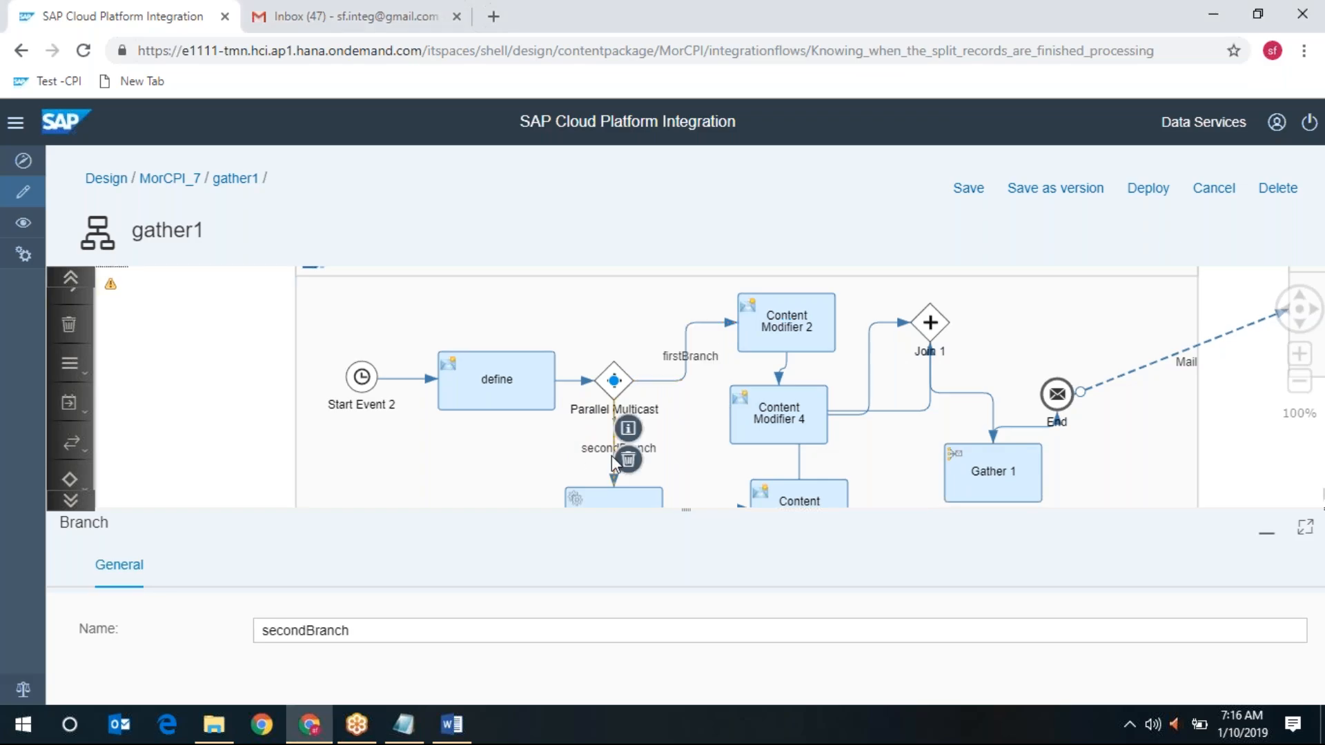
Step: Replace Parallel Multicast 1 with a Sequential Multicast that leads to Content Modifier 2
click(614, 383)
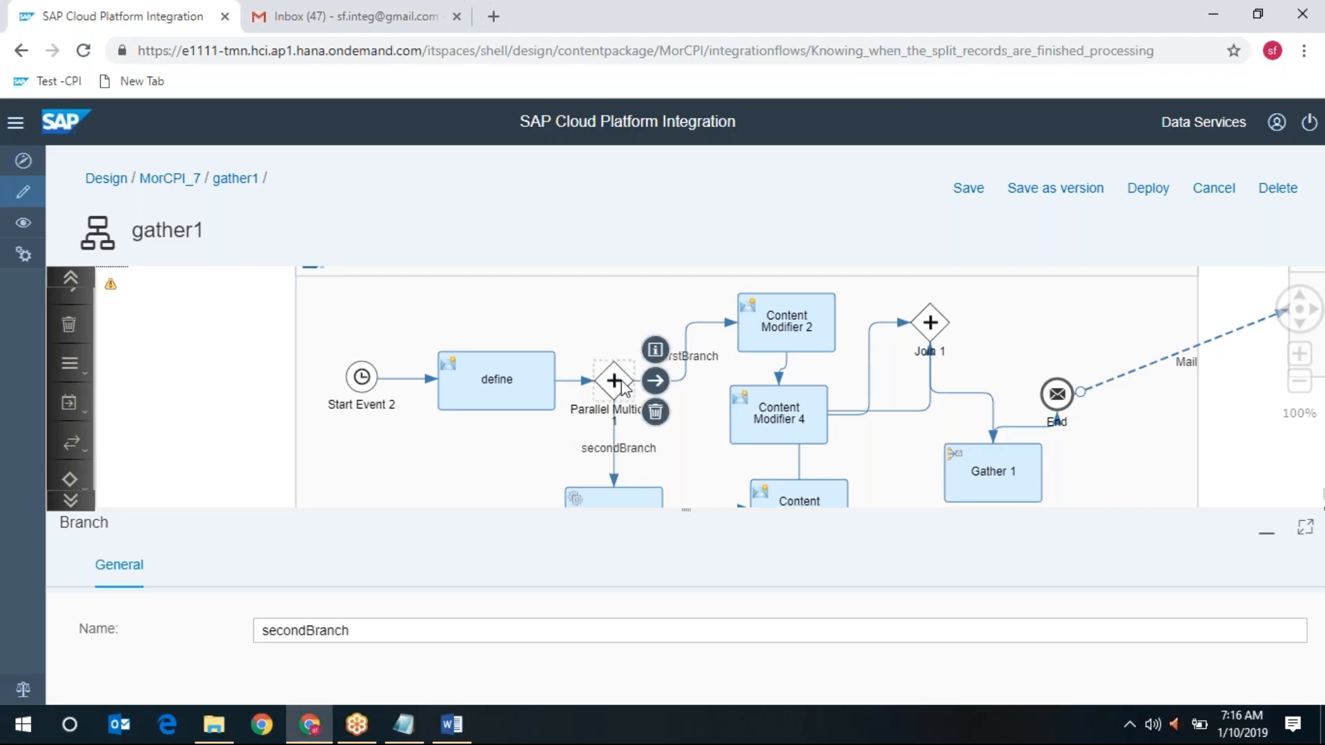
click(659, 409)
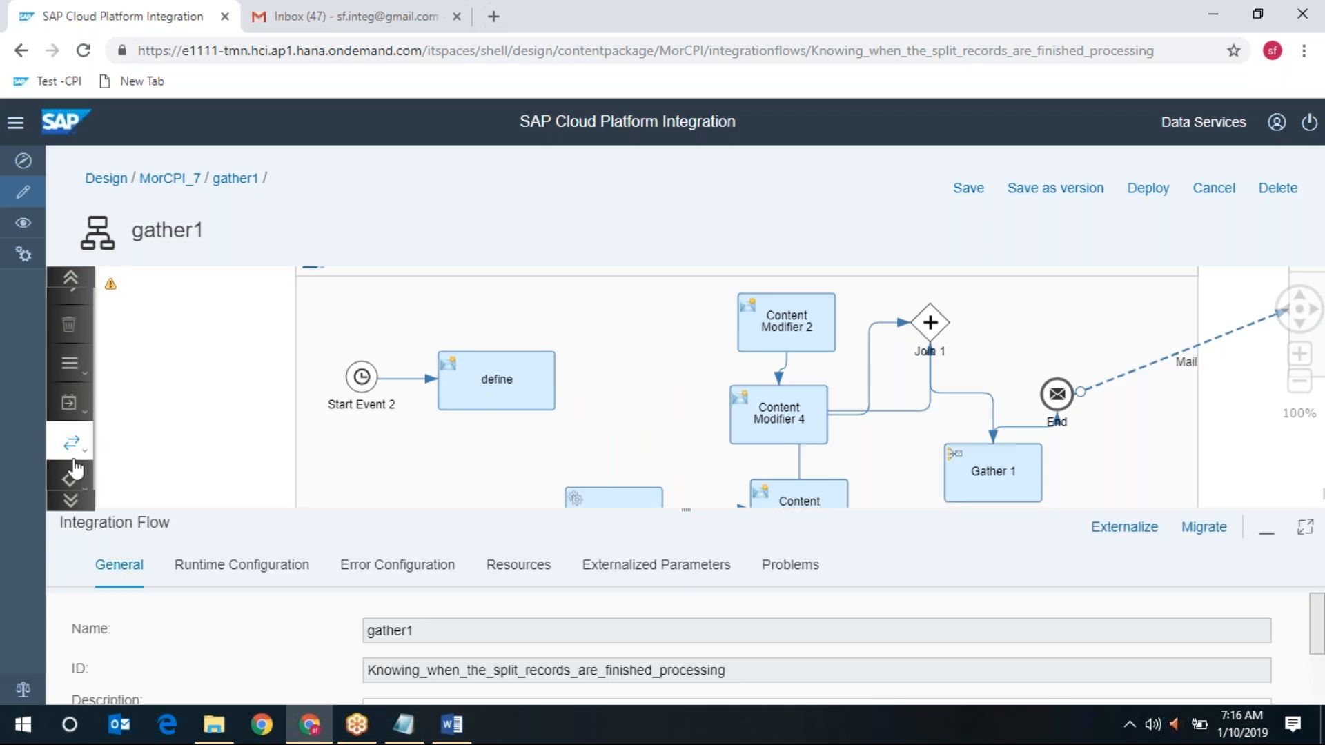
click(69, 479)
scroll(303, 414, down, 2)
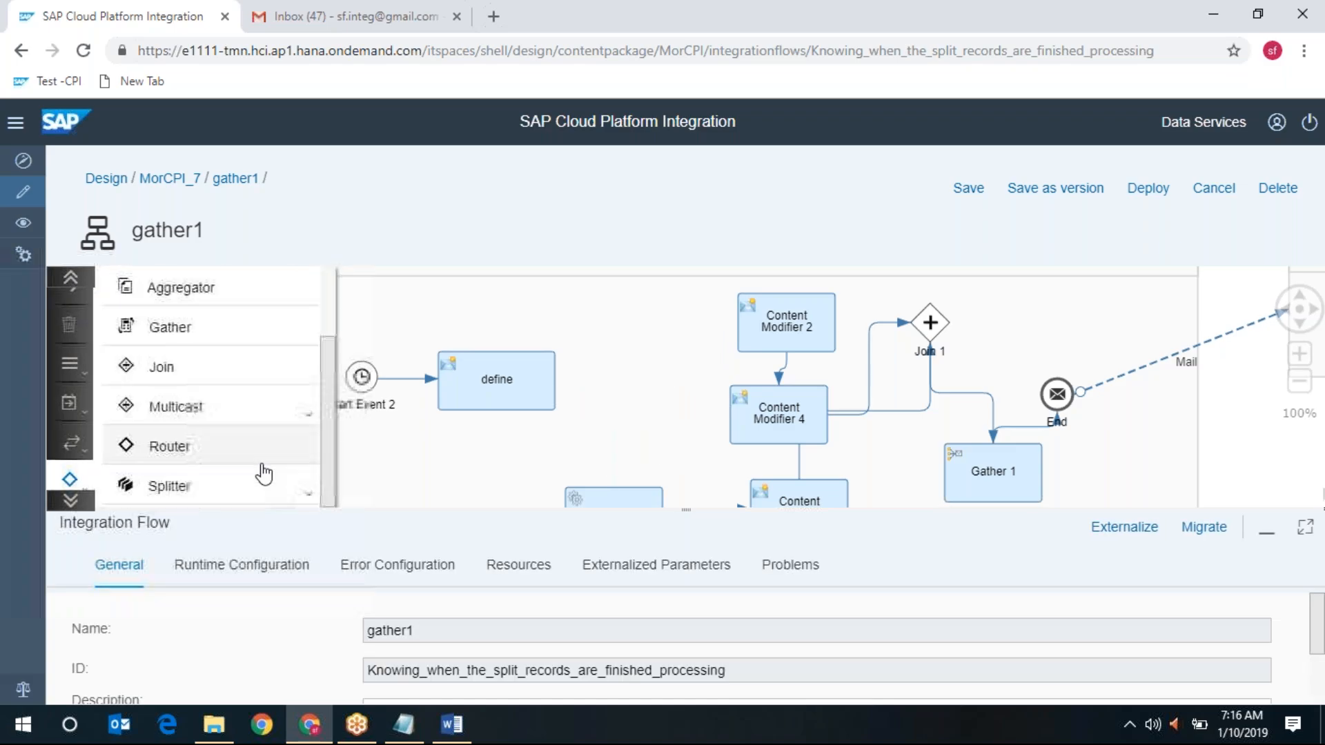
click(310, 406)
drag(213, 384, 763, 317)
Step: Connect define to the Sequential Multicast, and the multicast to Request Reply 1 as its second branch
click(500, 388)
click(626, 366)
click(621, 363)
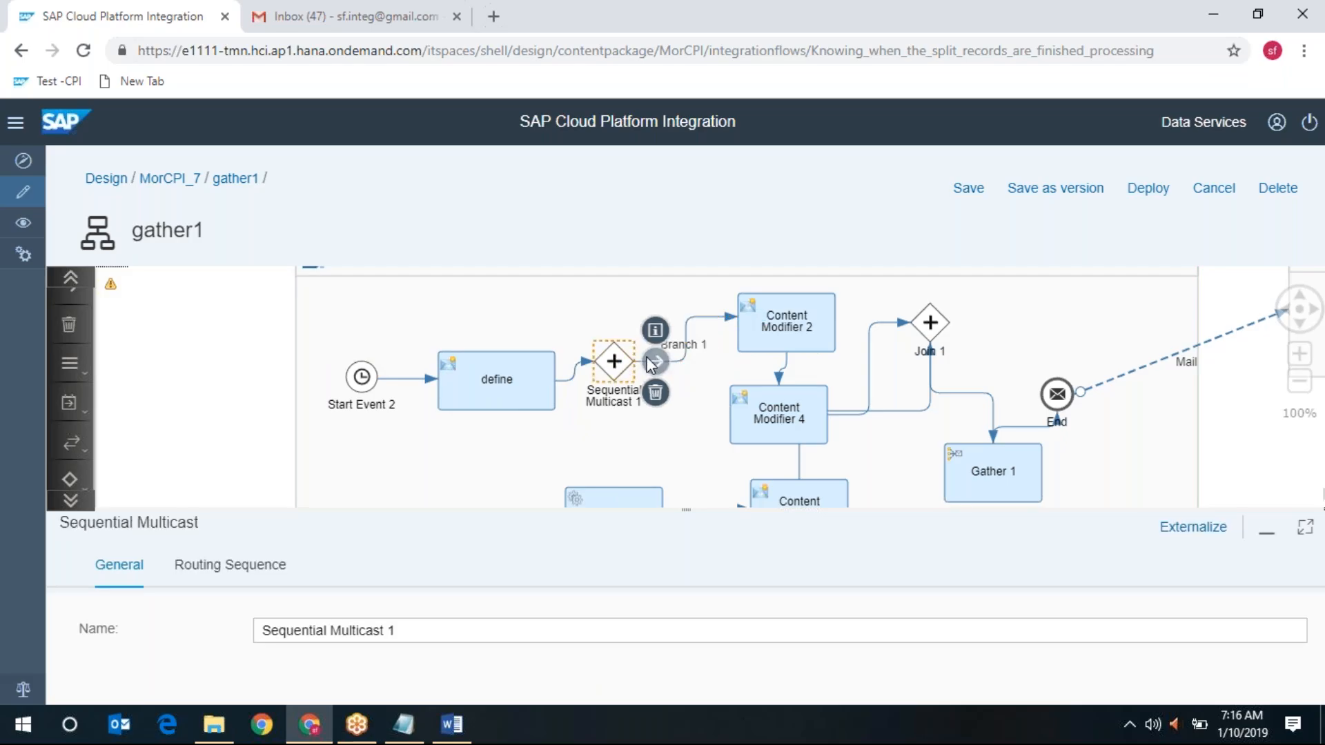
drag(659, 364, 639, 504)
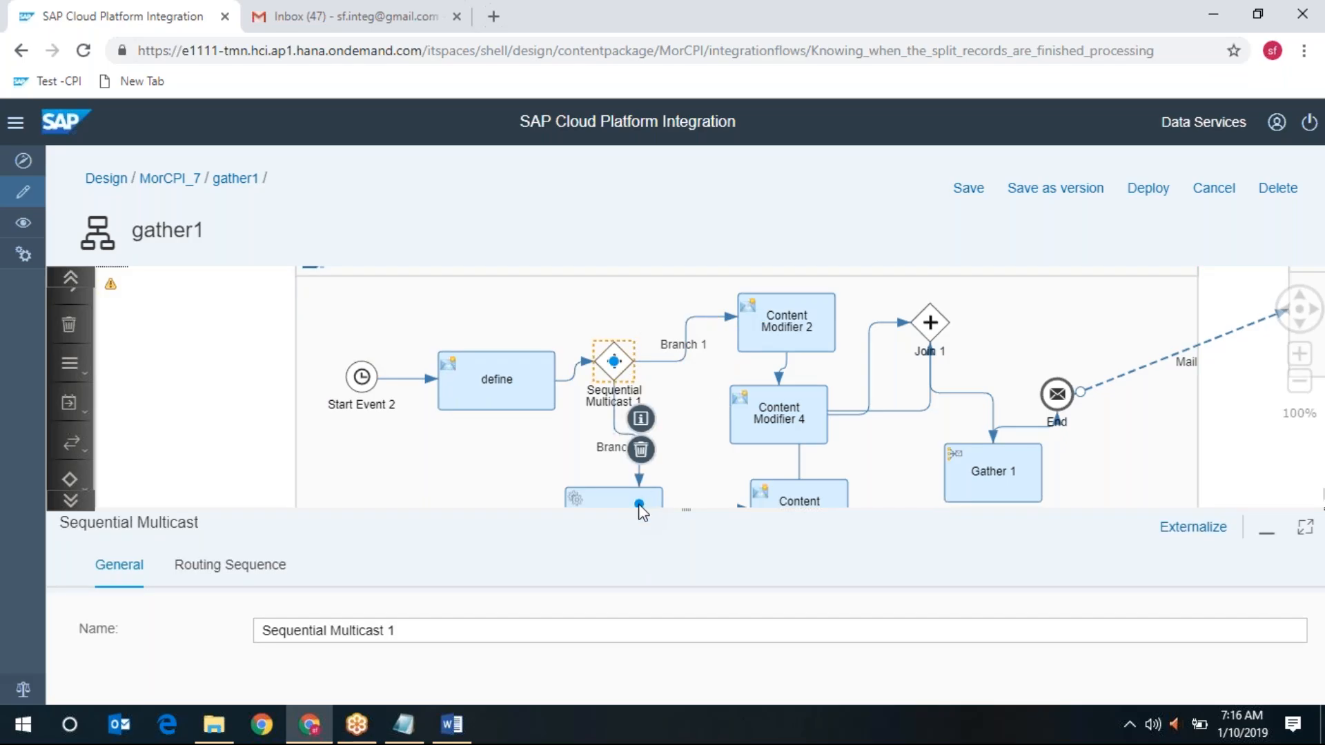
Step: Move Branch 2 ahead of Branch 1 in the Sequential Multicast's routing sequence
click(627, 363)
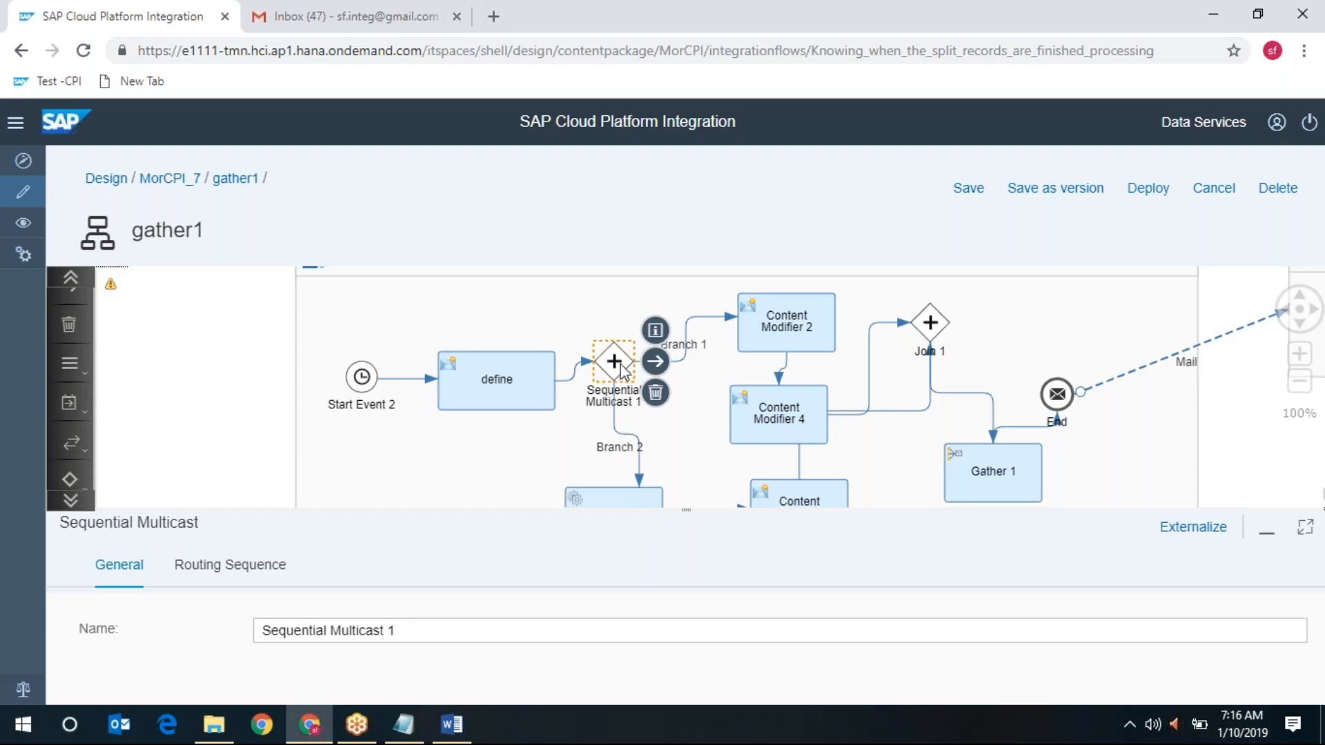
click(254, 584)
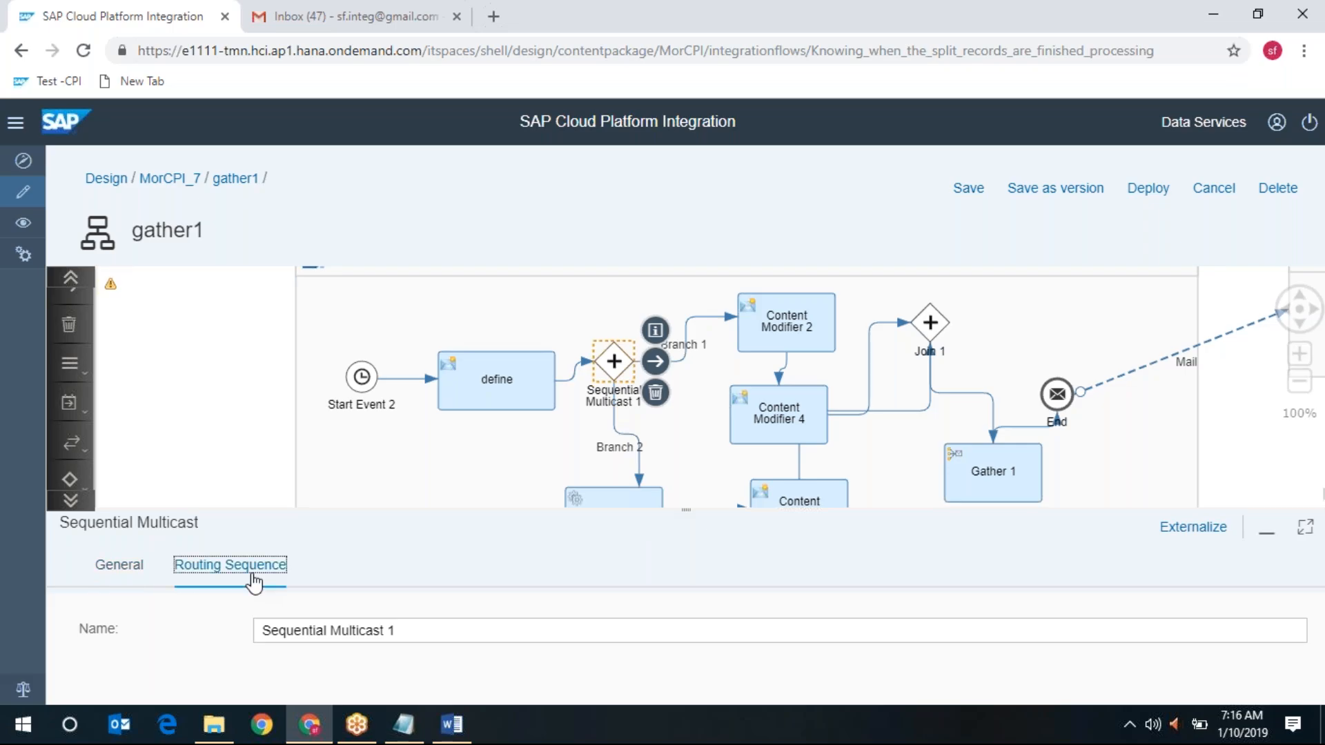
click(1305, 528)
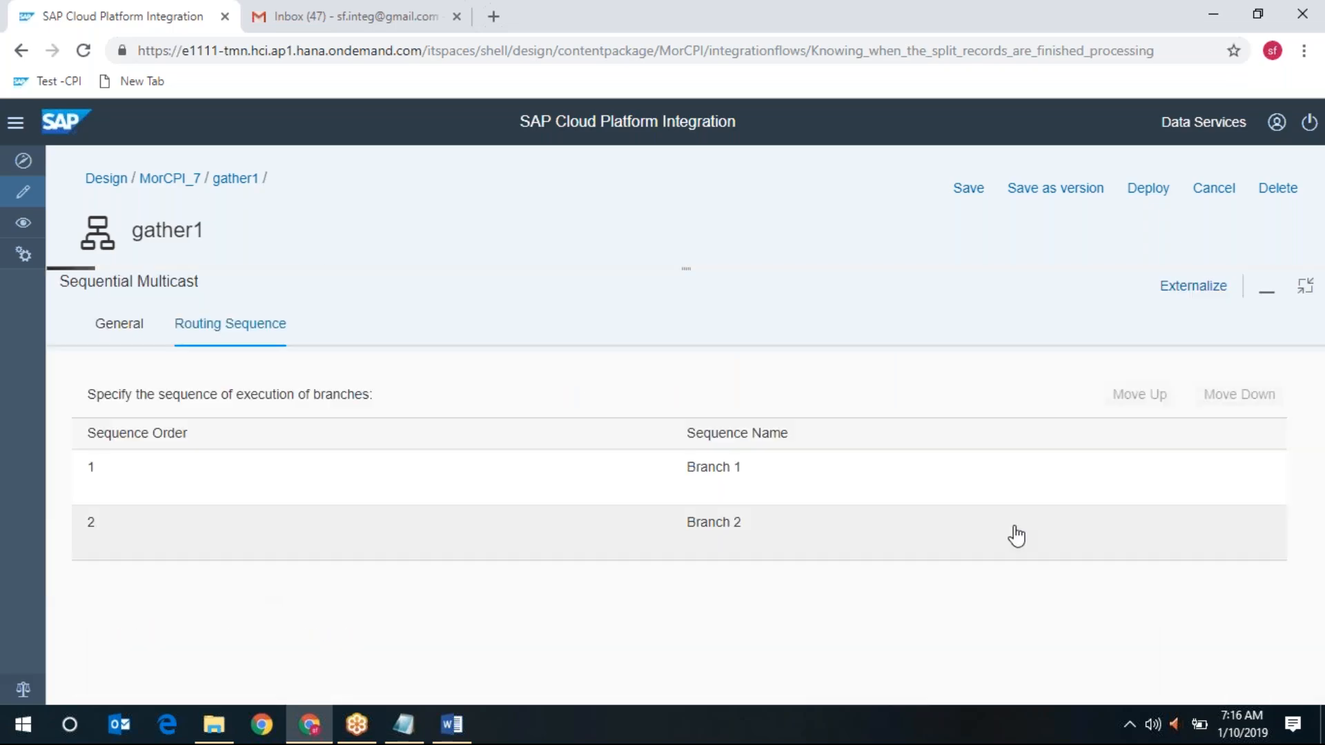
click(759, 483)
click(742, 534)
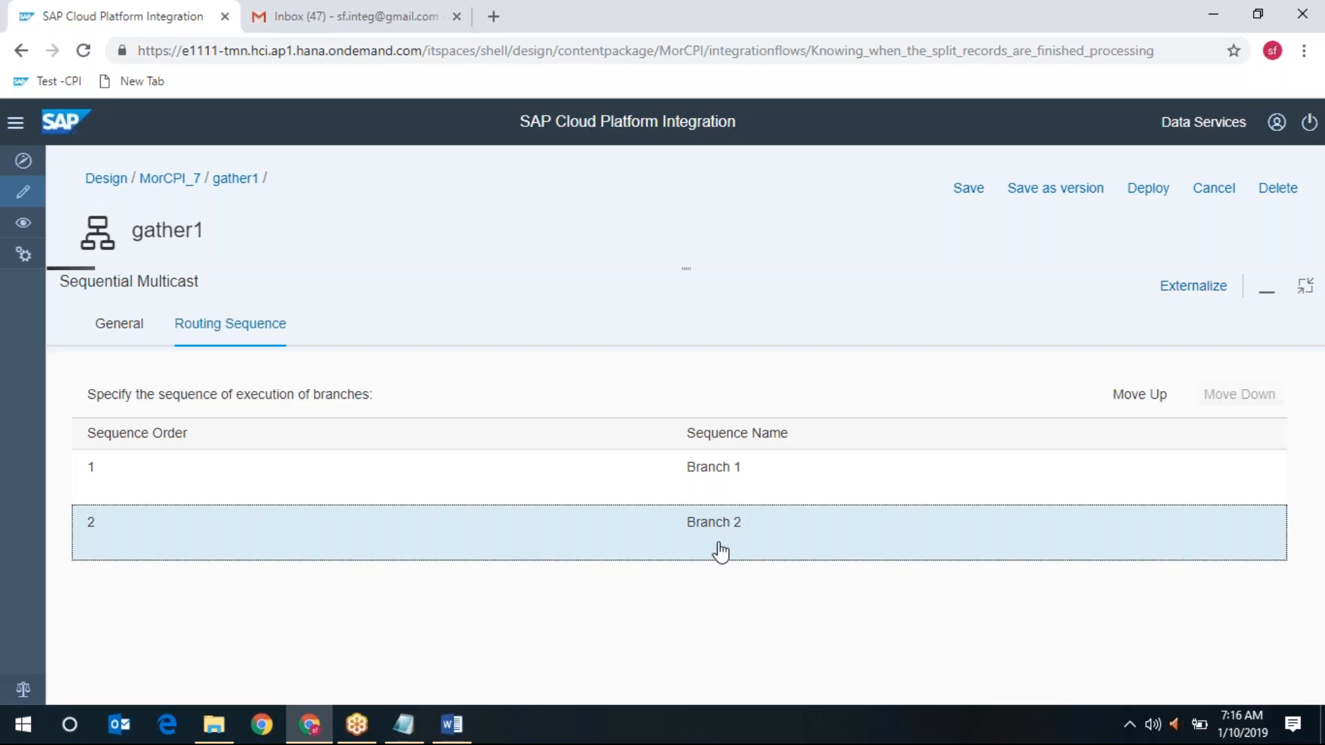
click(1145, 399)
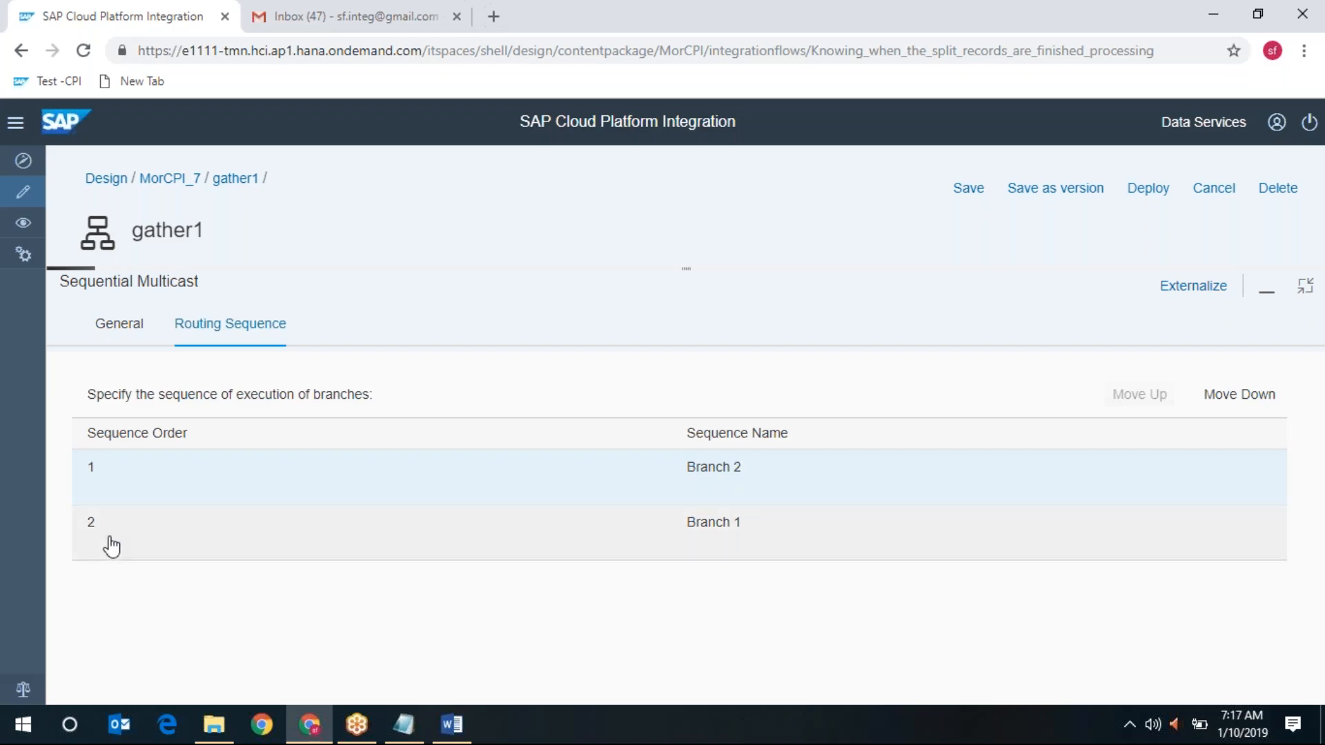
click(1307, 293)
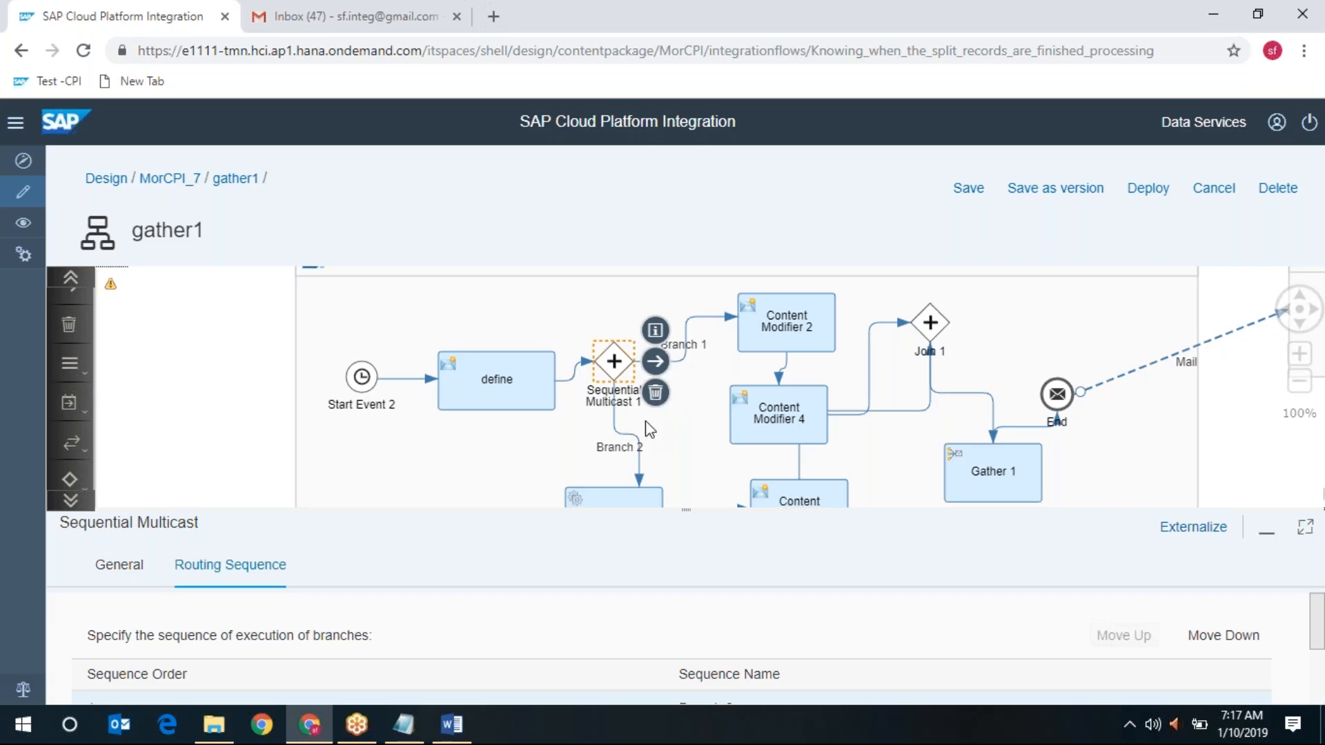
Step: Rename the timer start event Start Event 2 to immediate
click(1302, 328)
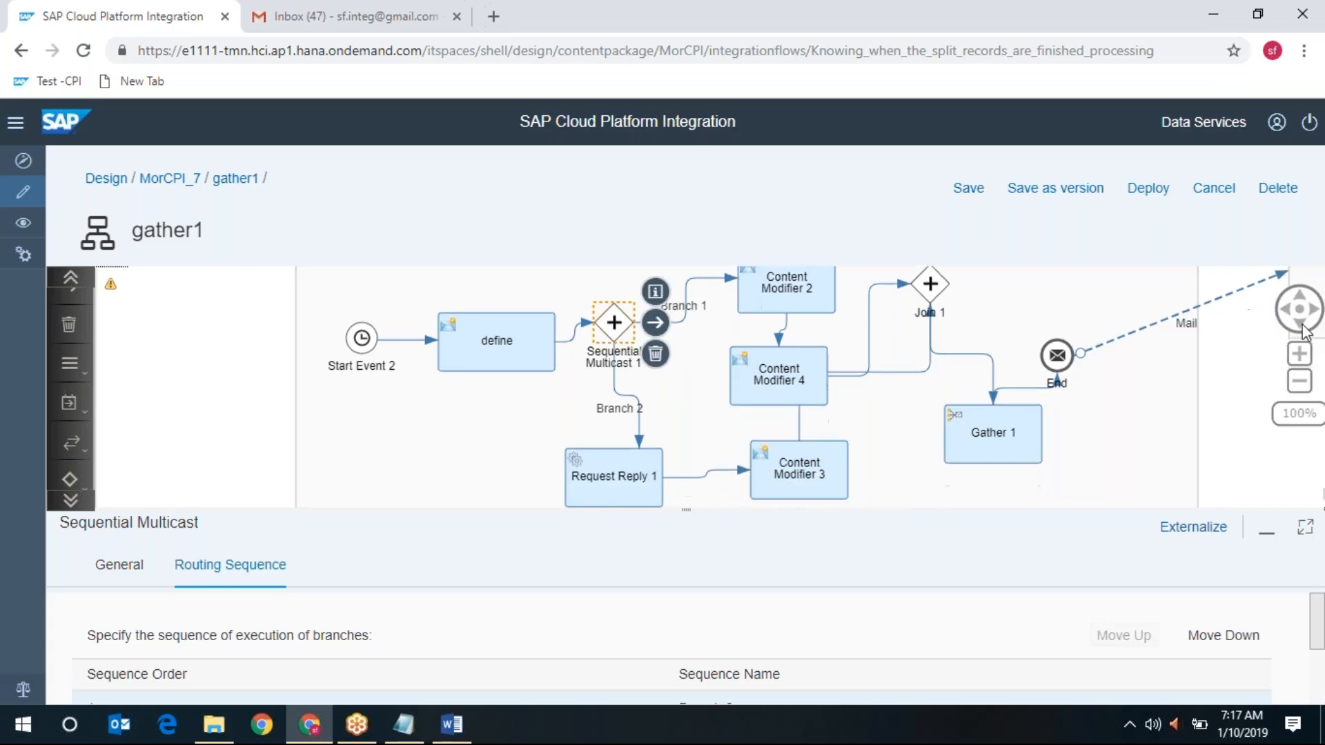
click(359, 342)
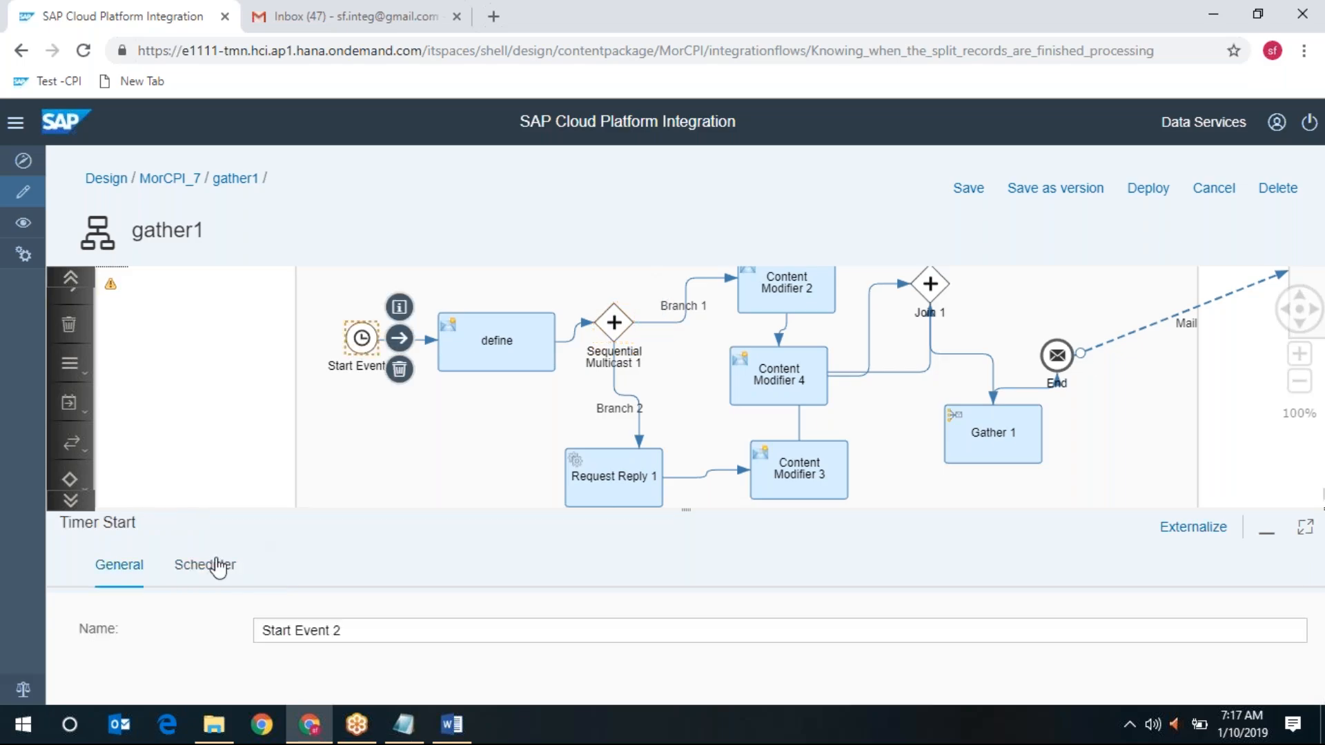
drag(600, 624, 3, 625)
text(im)
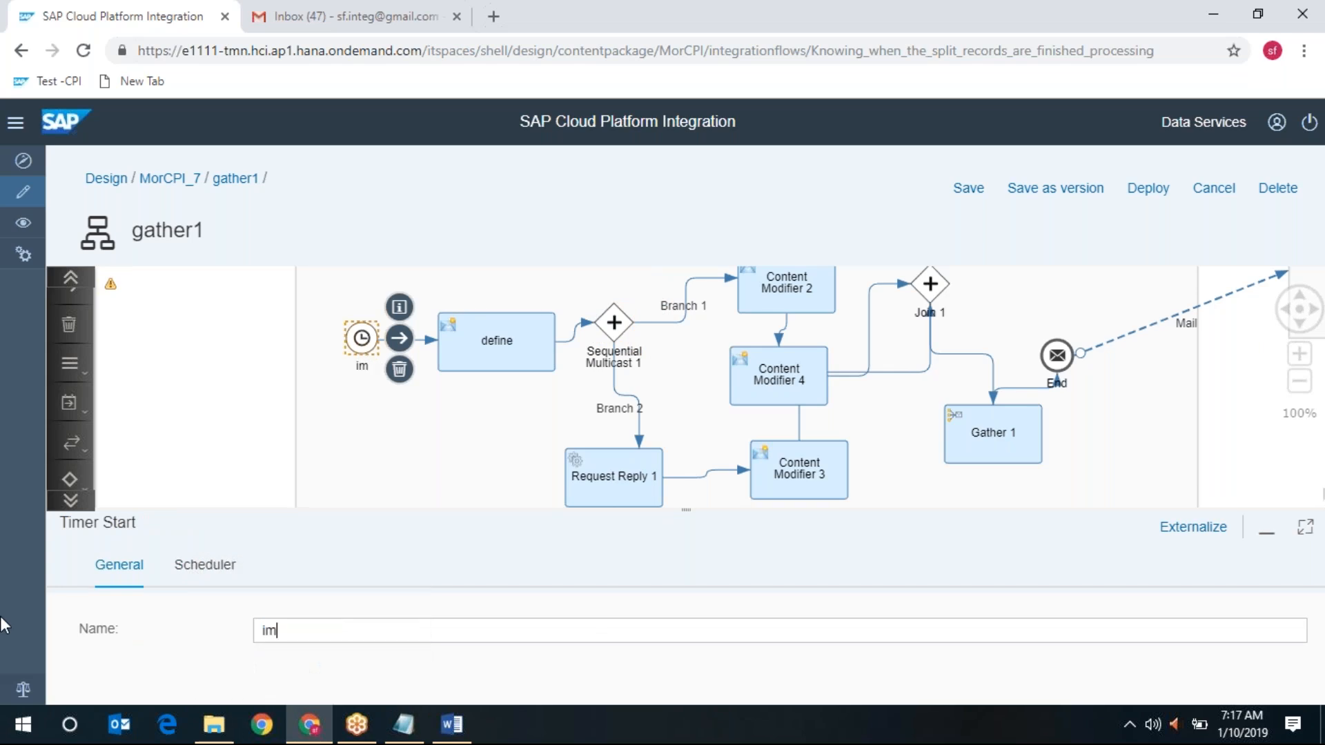
text(mediate)
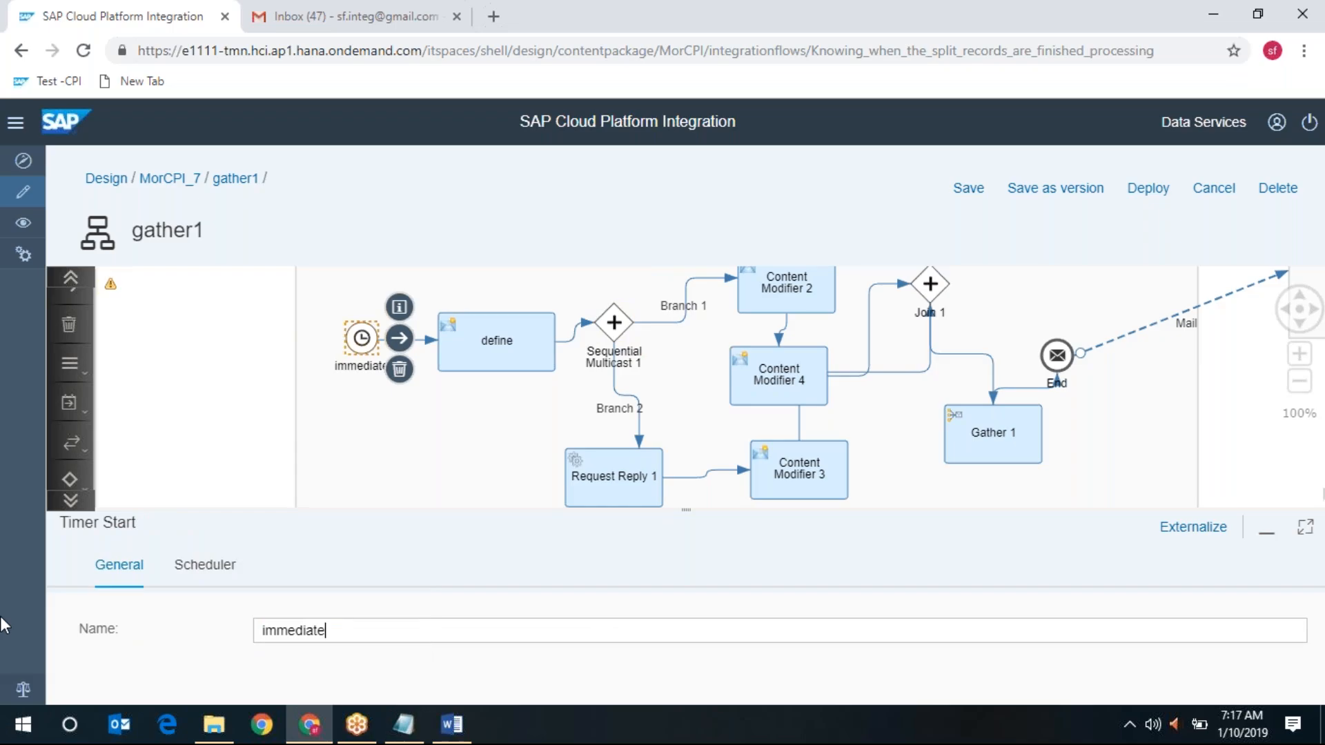
click(525, 337)
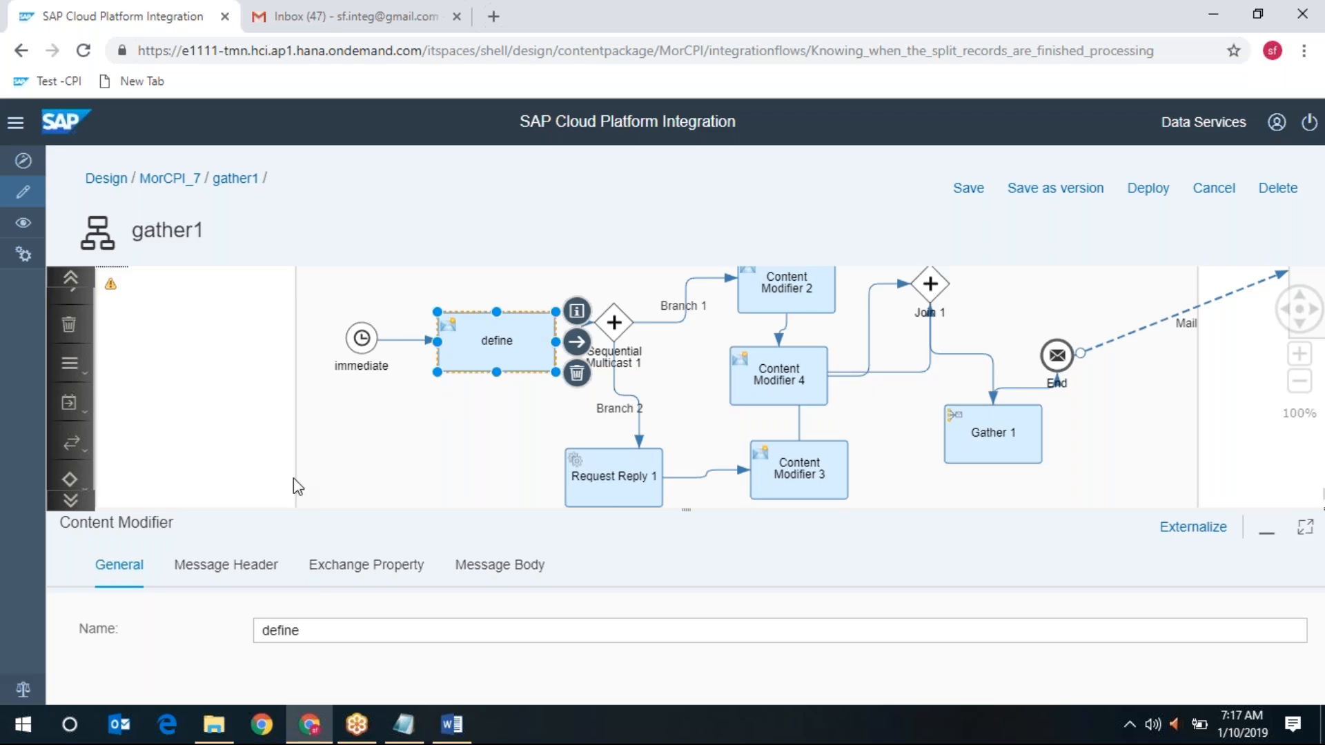
Step: Review the define Content Modifier's message headers and its message body containing the Students XML
click(357, 347)
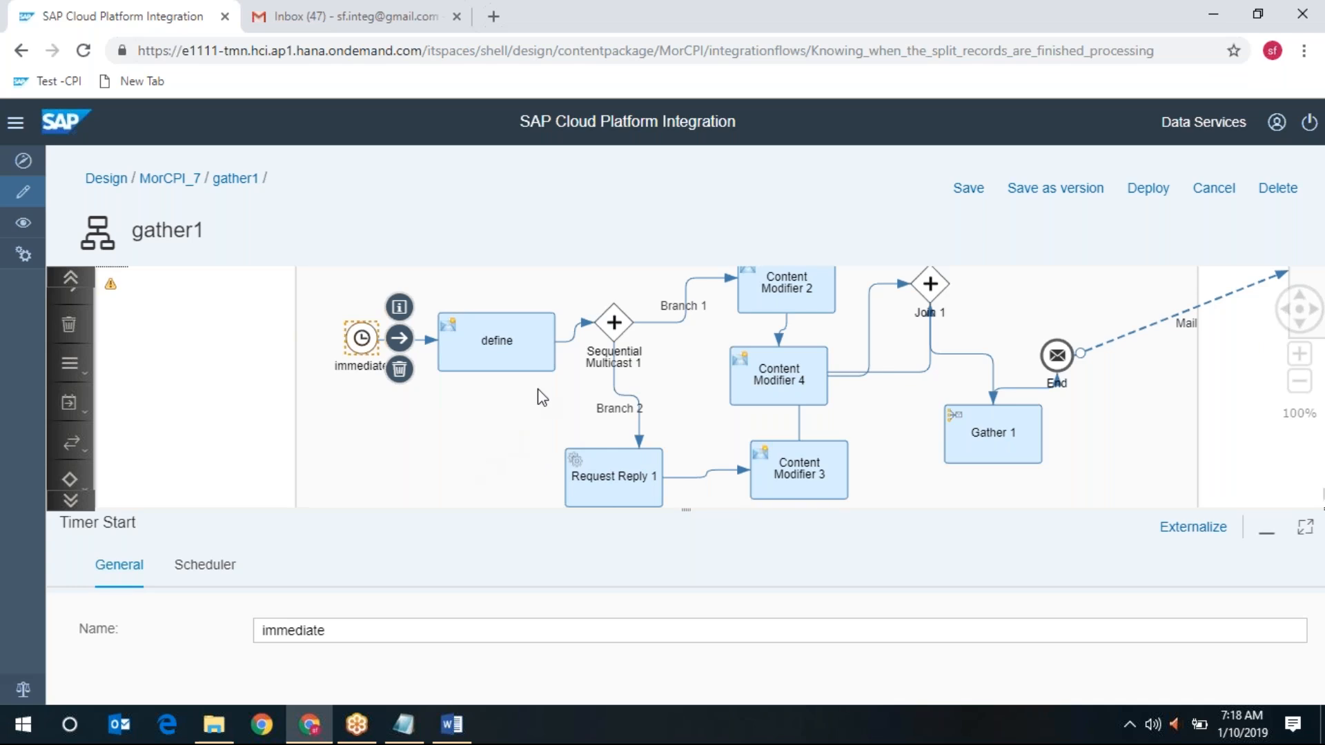
click(491, 345)
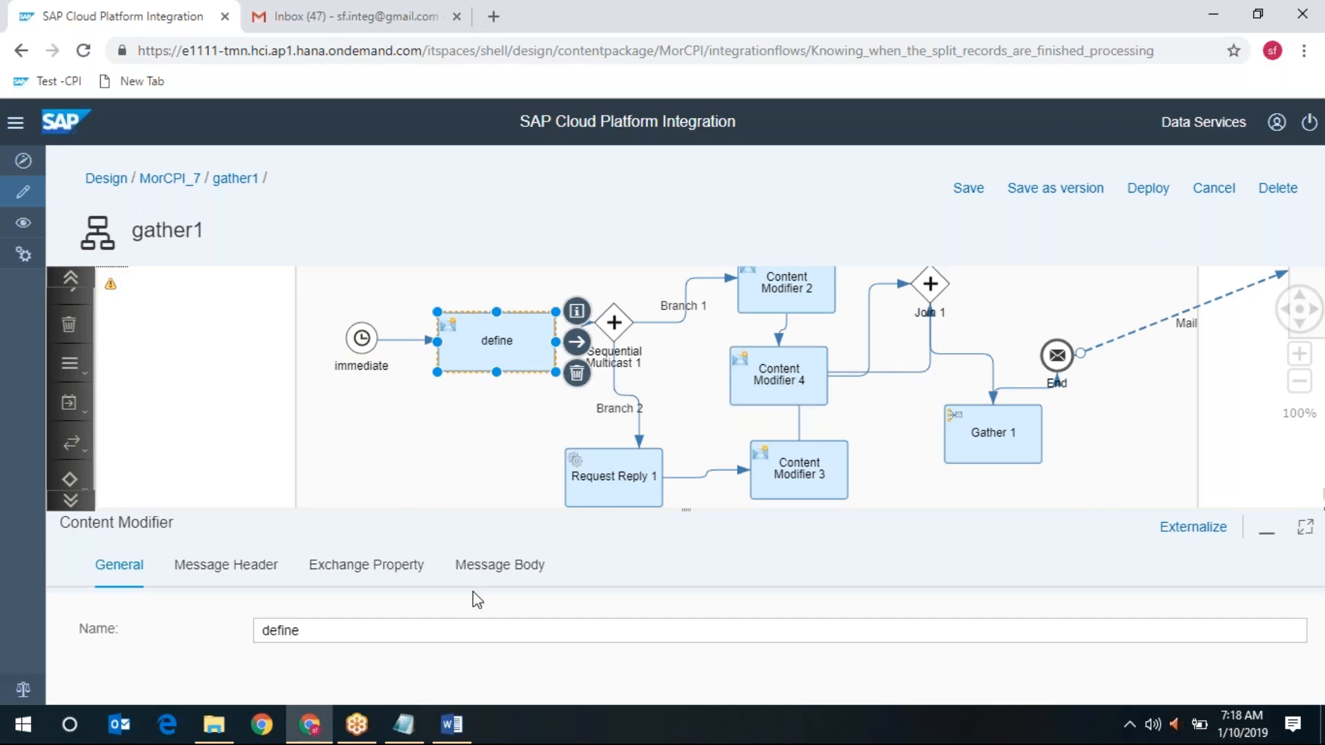
click(491, 565)
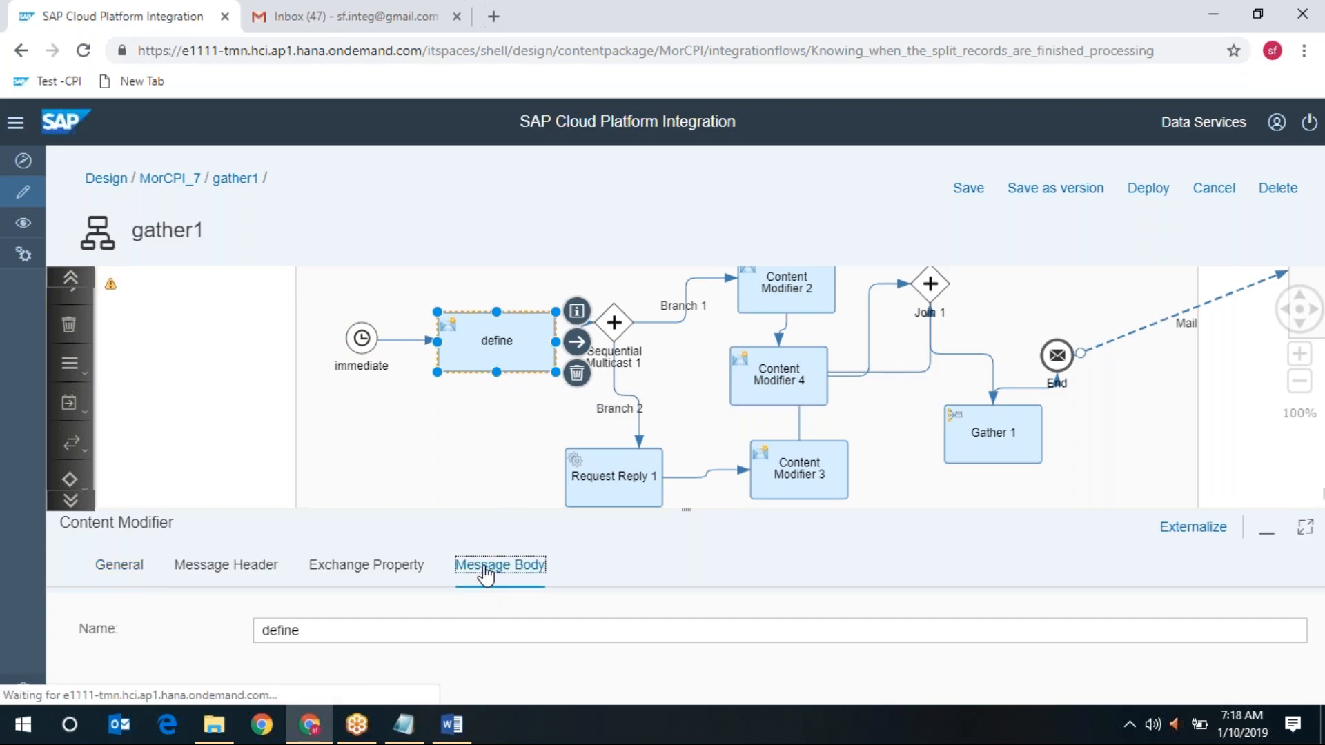
click(402, 579)
click(218, 581)
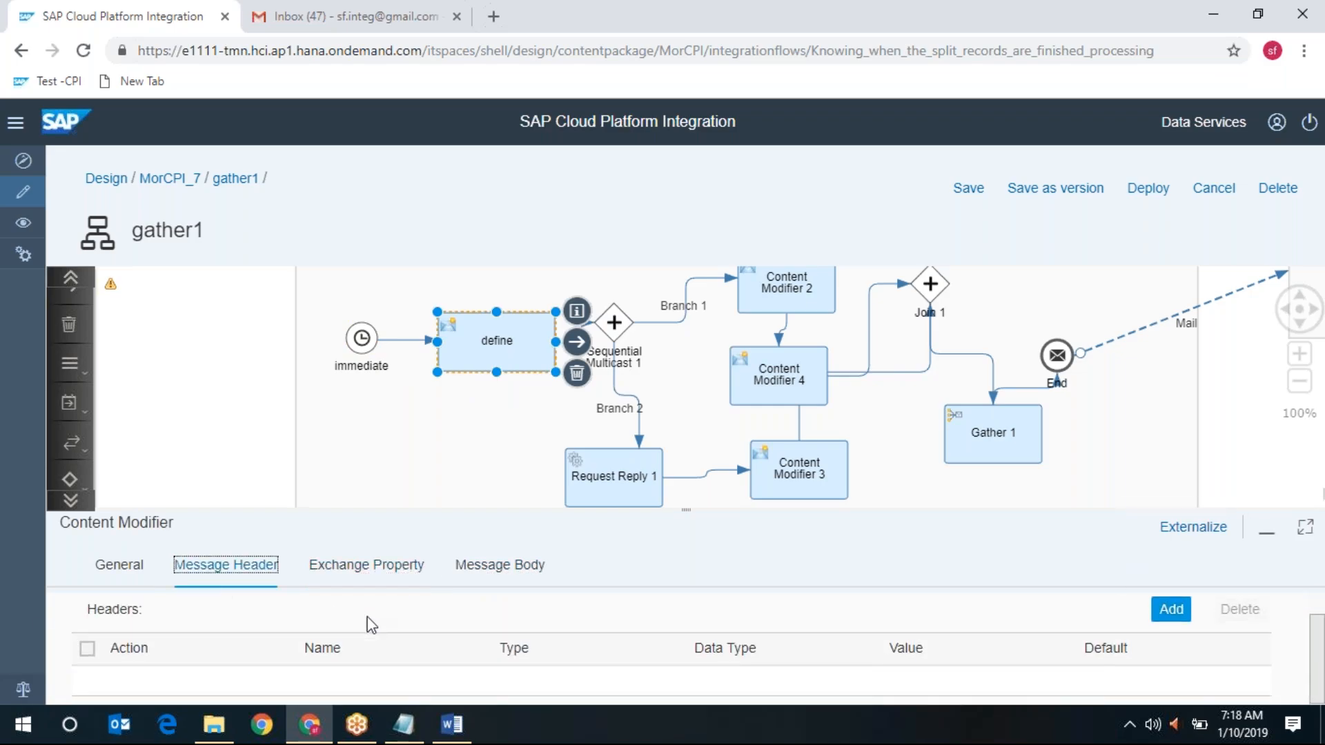
click(510, 570)
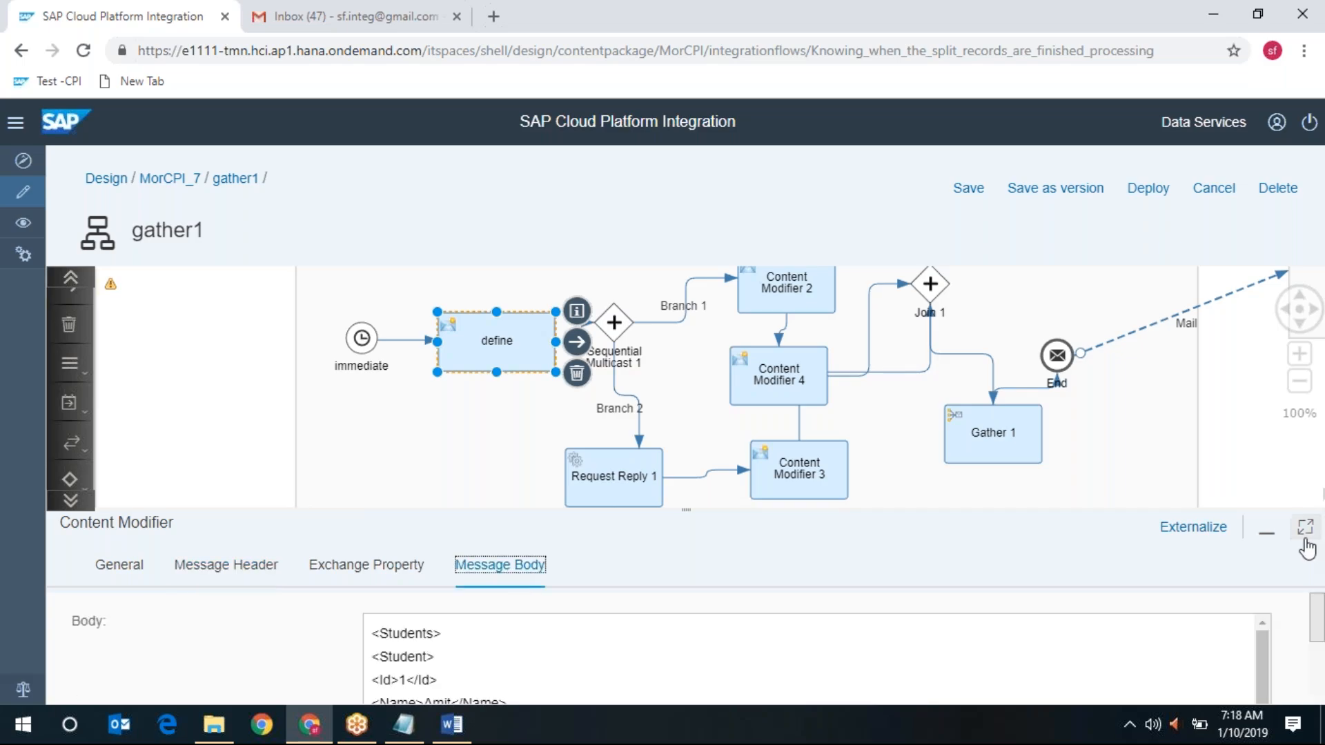
click(1305, 528)
drag(374, 398, 482, 619)
key(ctrl+c)
click(1308, 287)
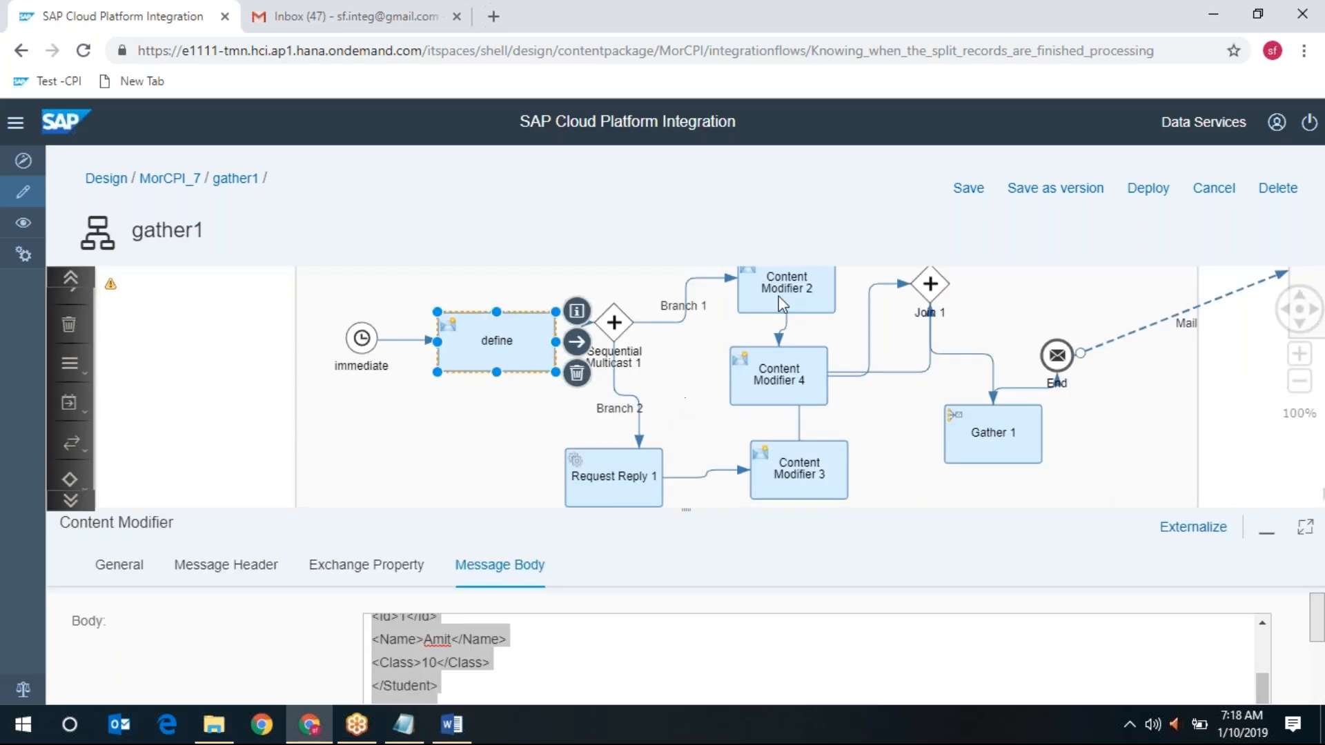
Step: Review Content Modifier 2's headers, exchange properties and message body, including the ${in.body} expression and the Student record
click(817, 283)
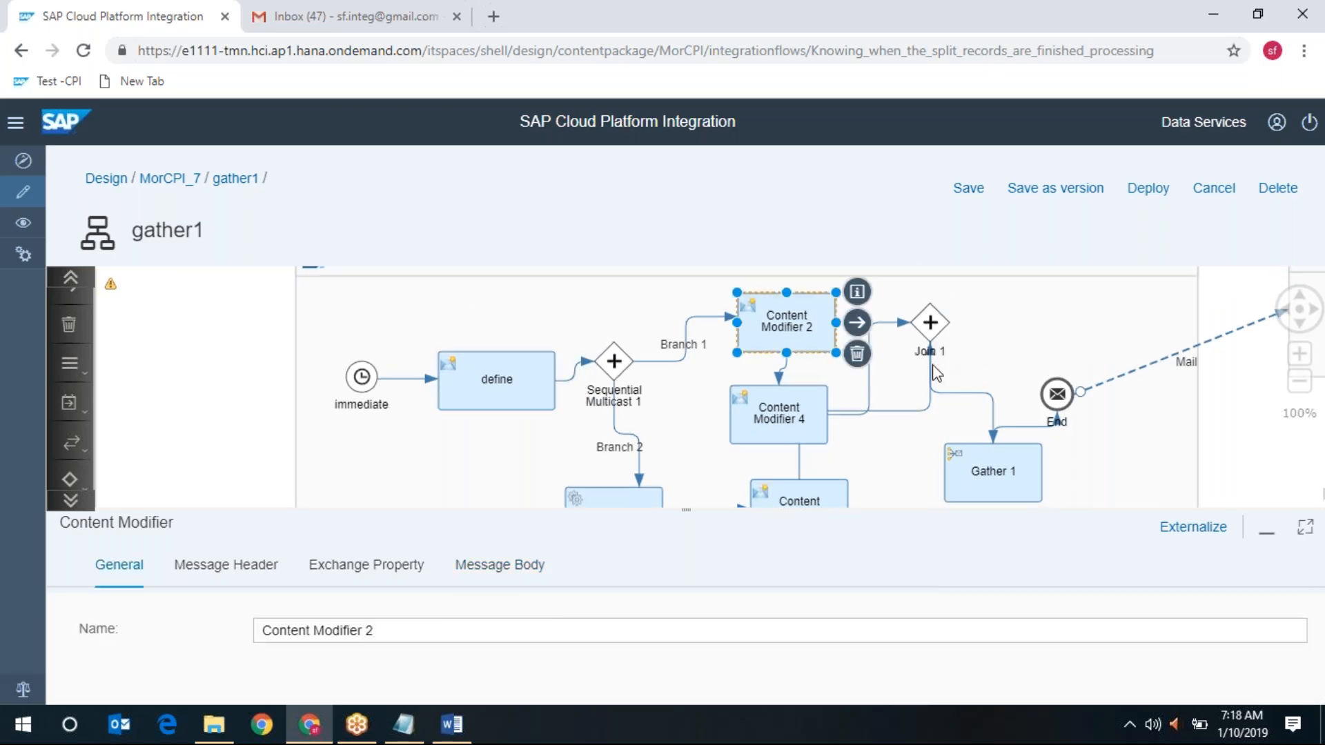
click(226, 565)
click(408, 572)
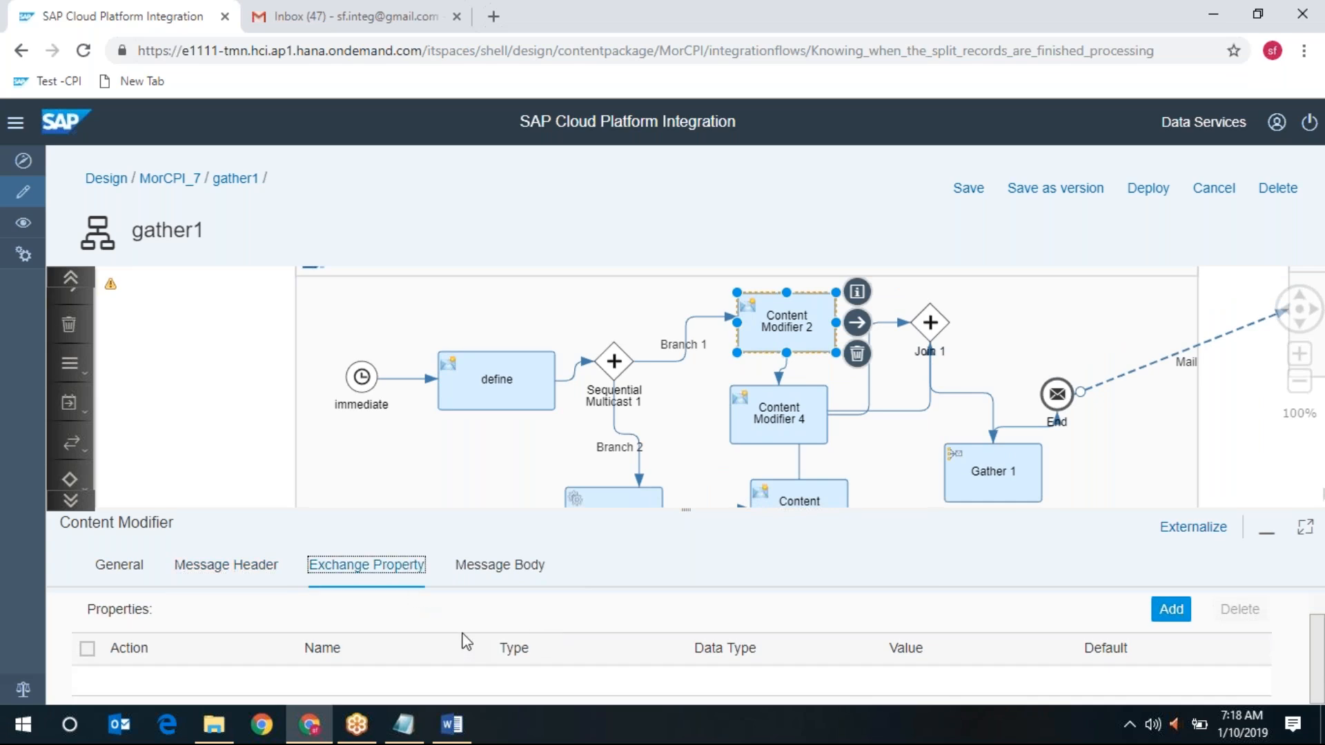
click(514, 570)
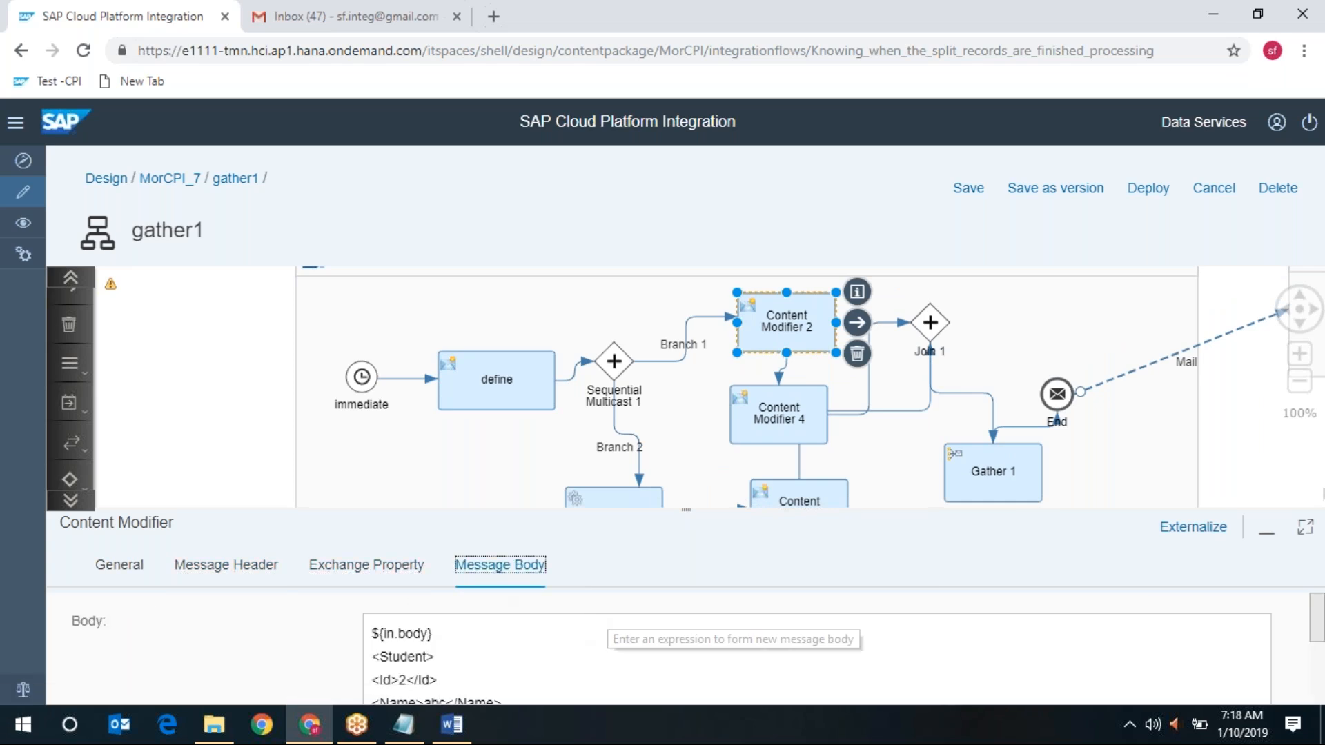
click(1305, 527)
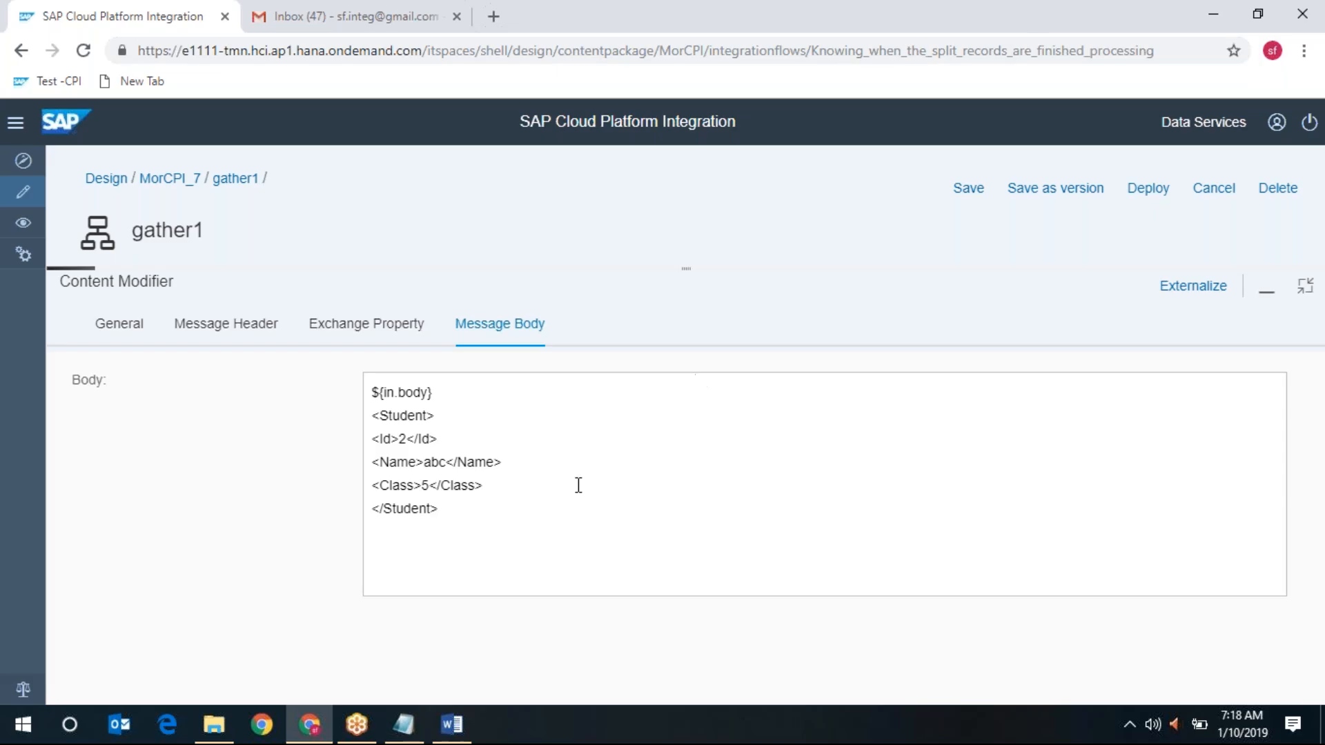
drag(465, 521, 346, 352)
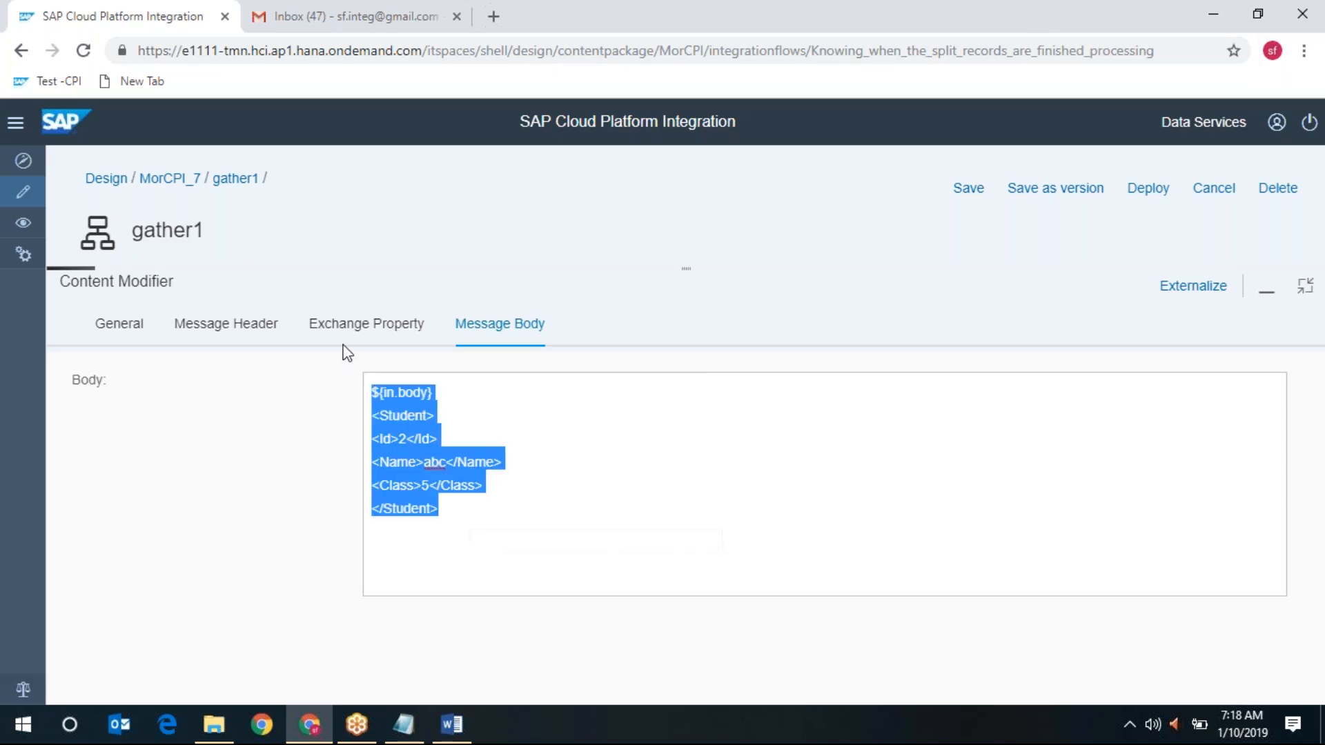
click(450, 501)
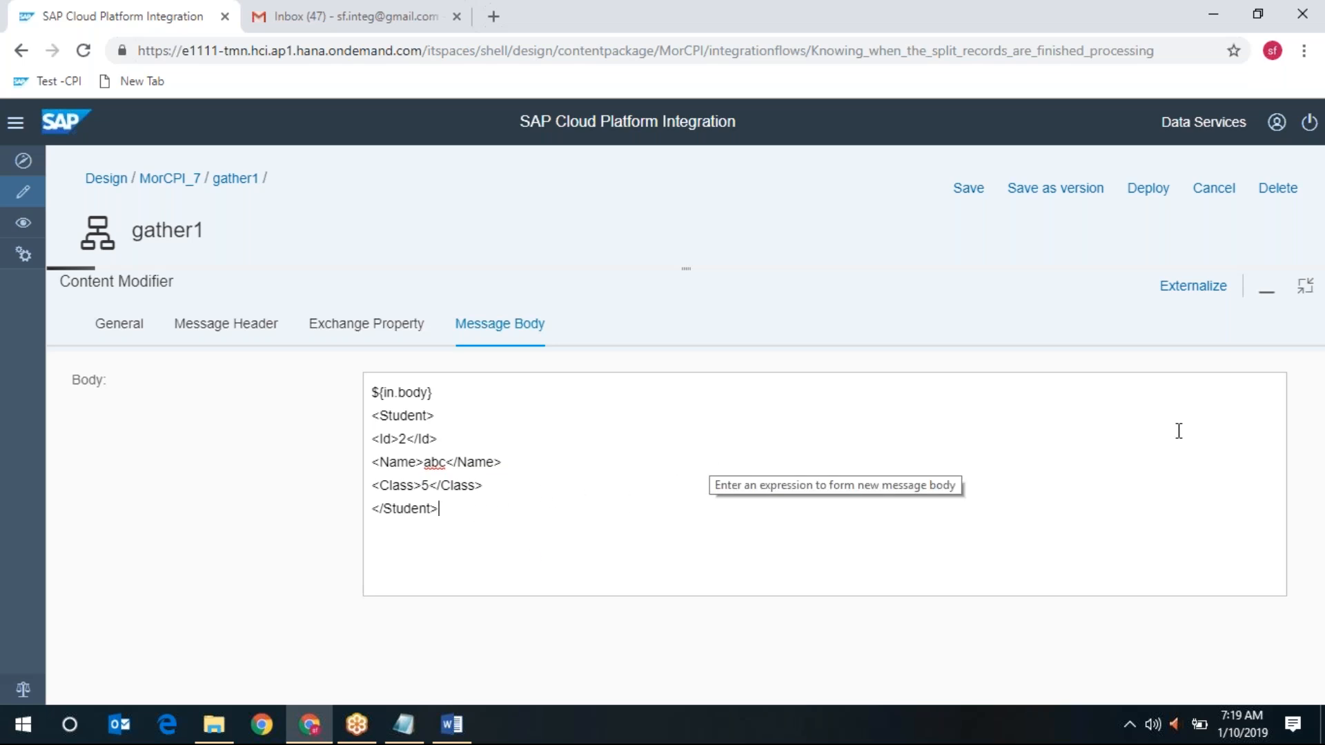
click(1305, 286)
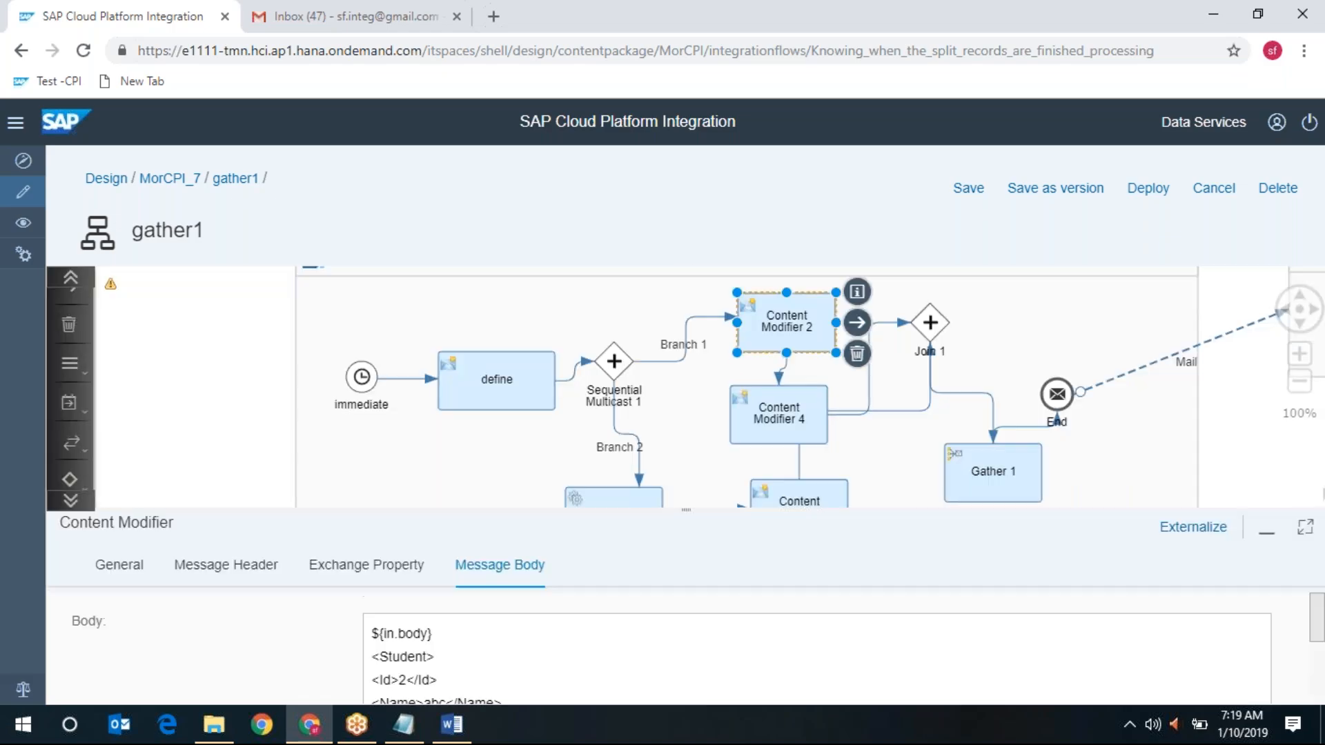
Step: Copy the entire message body of the define Content Modifier
click(785, 424)
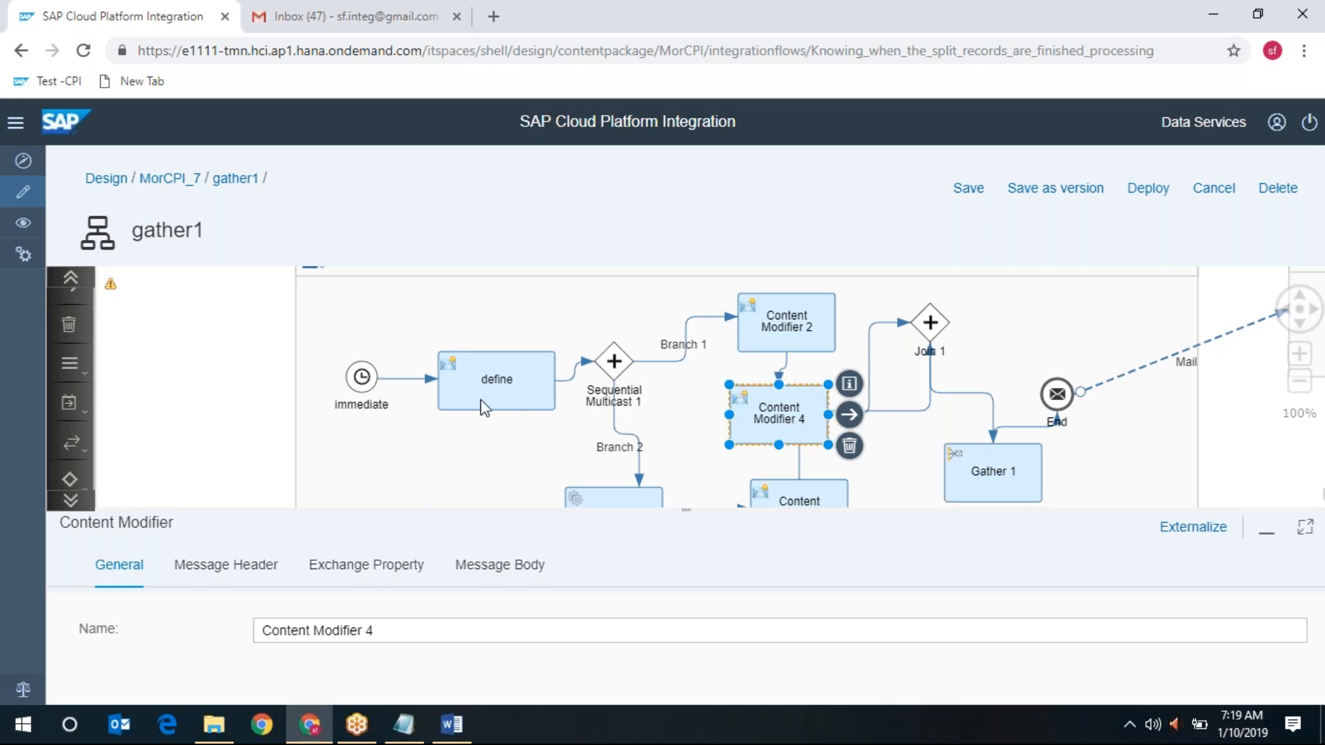
click(461, 387)
click(476, 578)
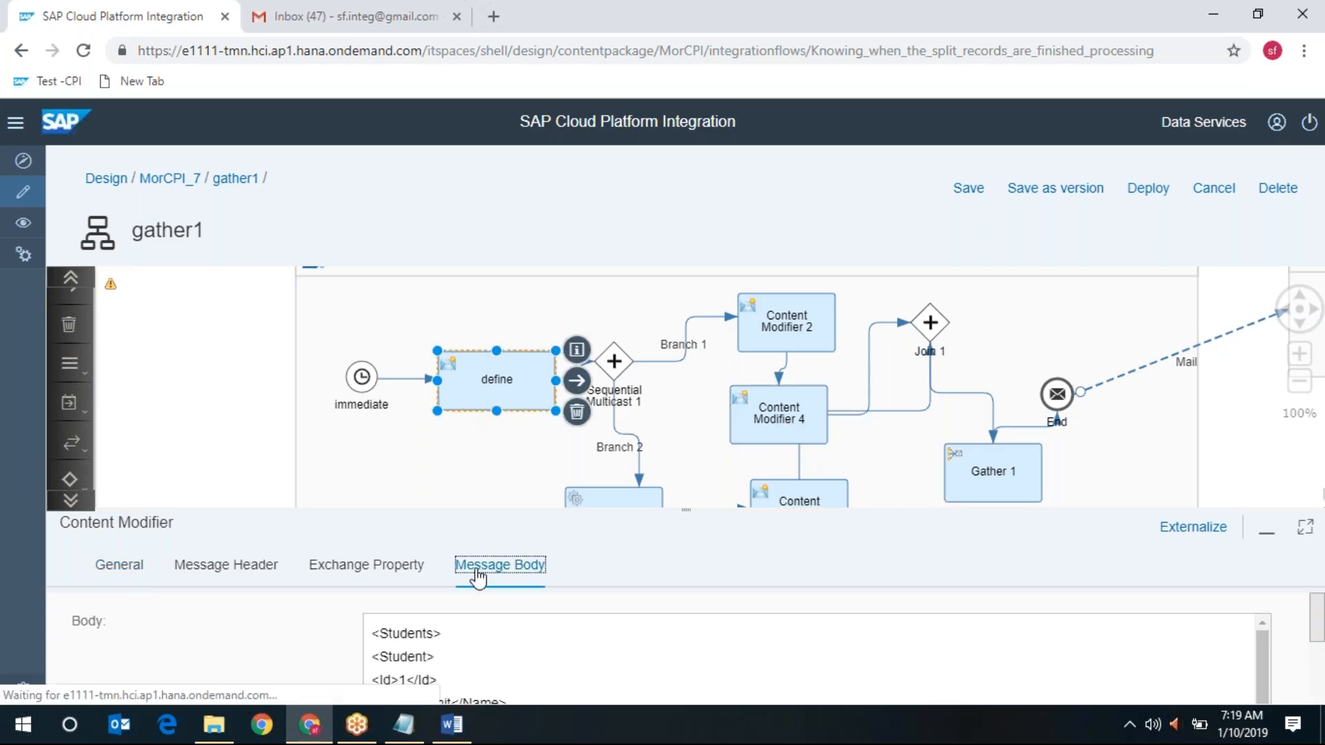
click(481, 645)
key(ctrl+a)
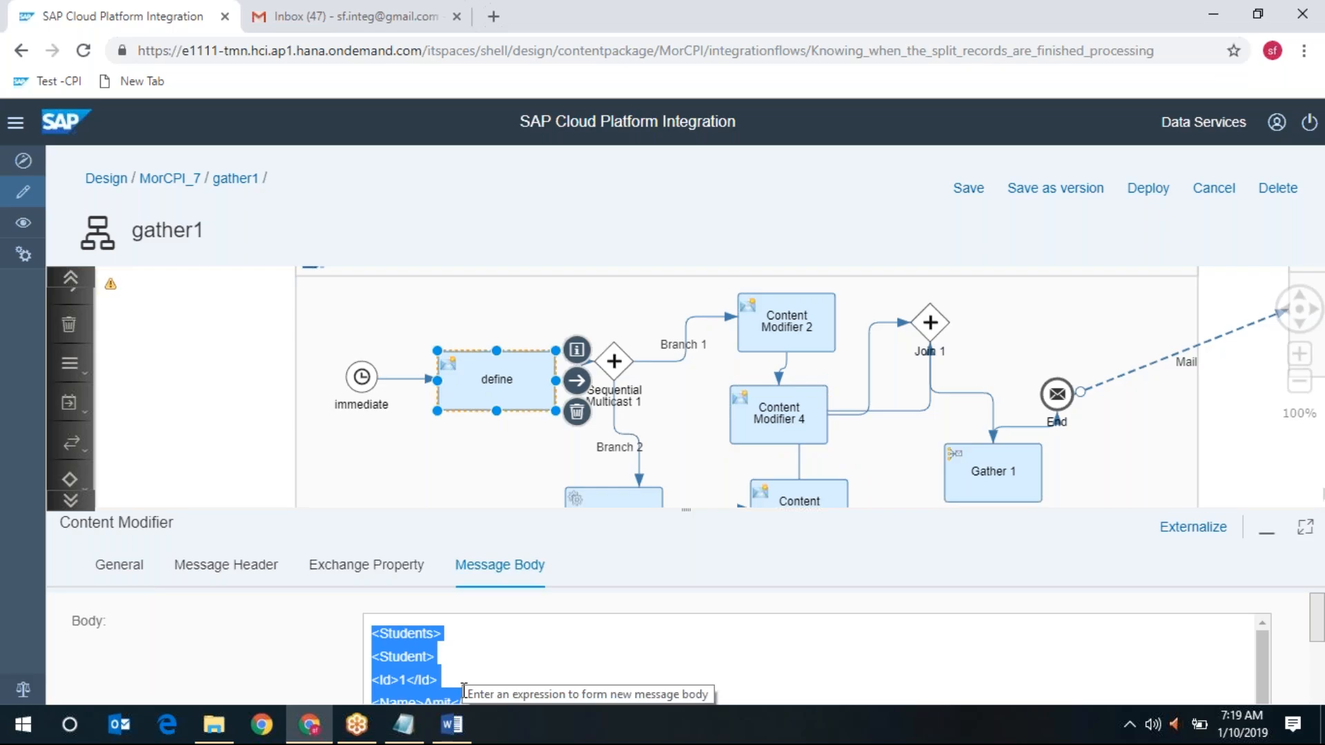
Step: Launch notepad++ from the Windows Run dialog
key(super+r)
text(n)
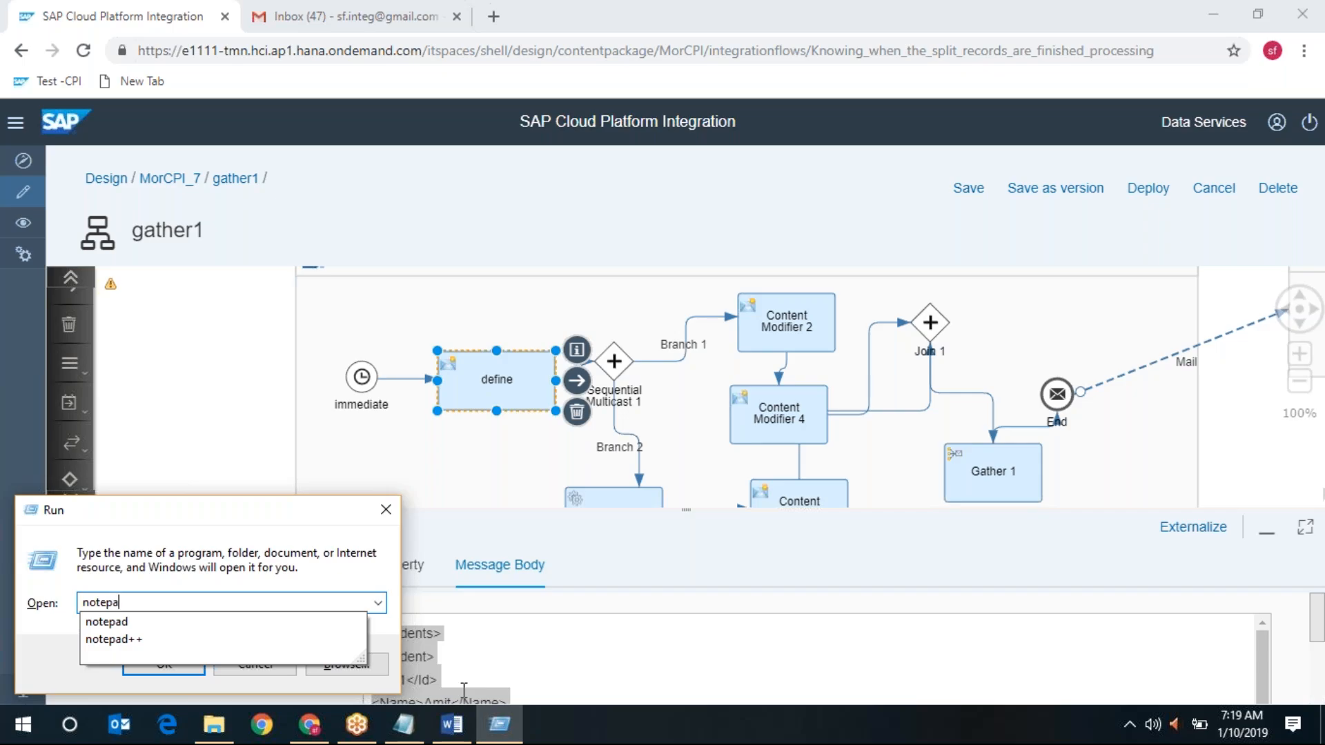
text(otepa)
key(Down)
key(Down)
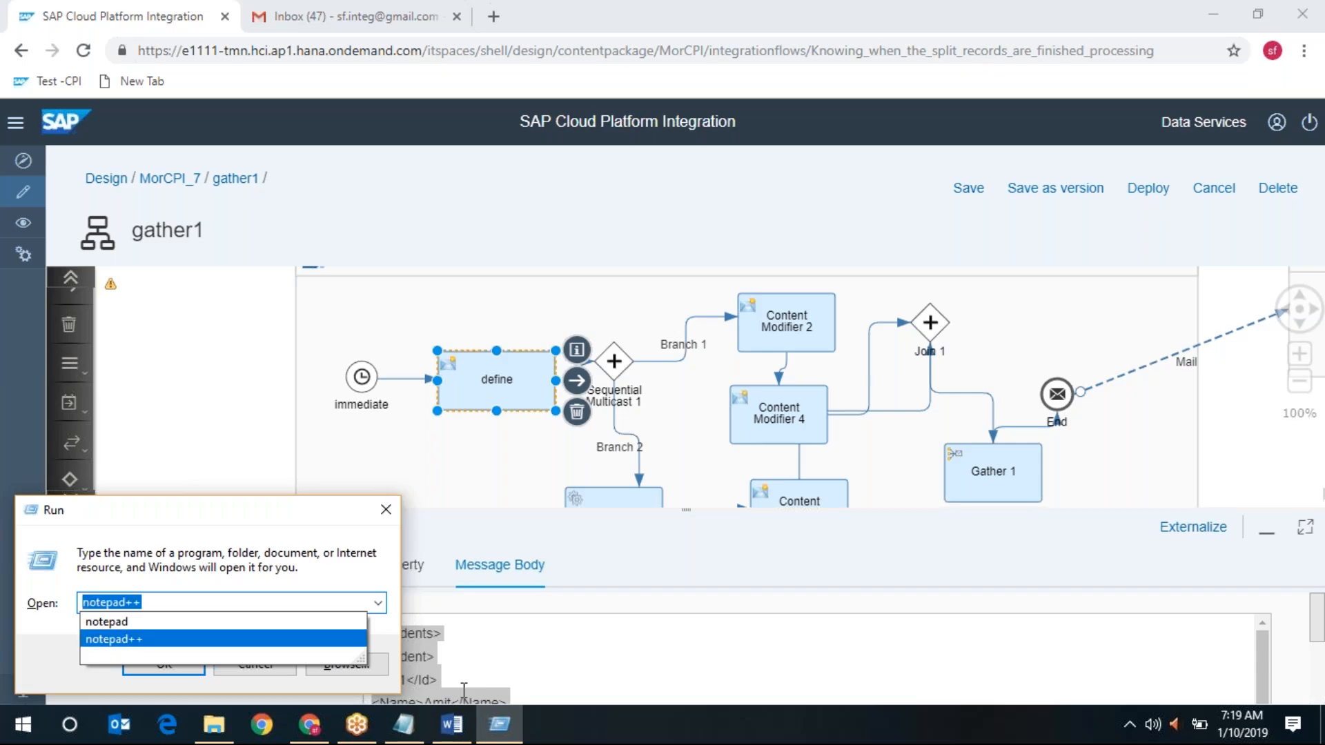
key(Return)
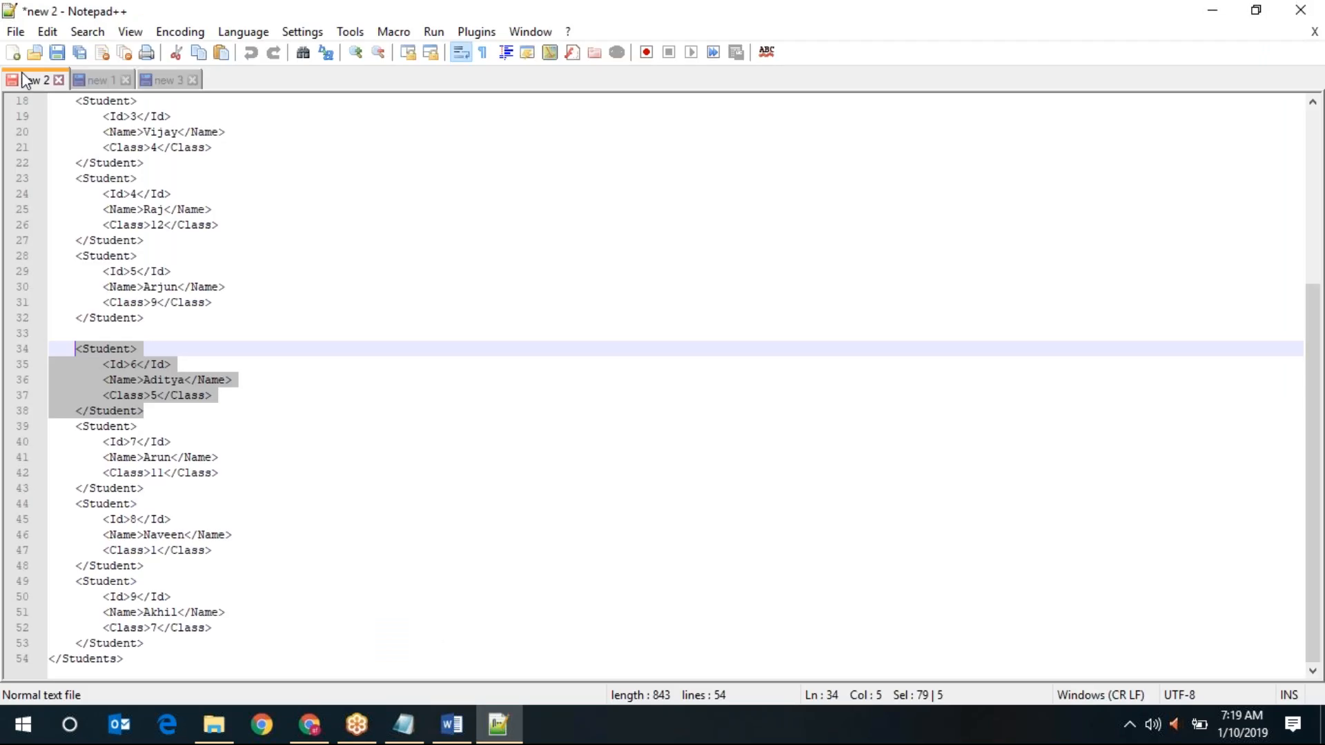
Step: Close the new 1 and new 3 documents without saving them
click(100, 79)
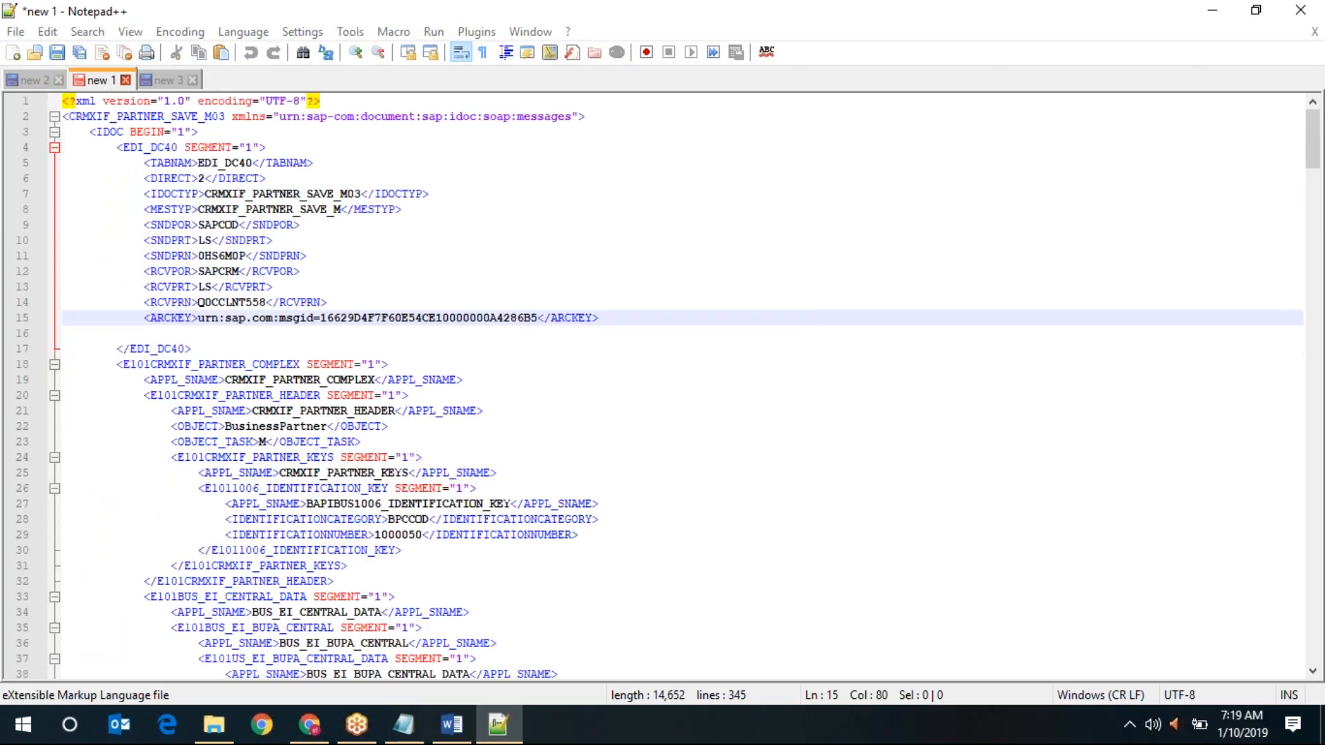
click(125, 80)
click(672, 427)
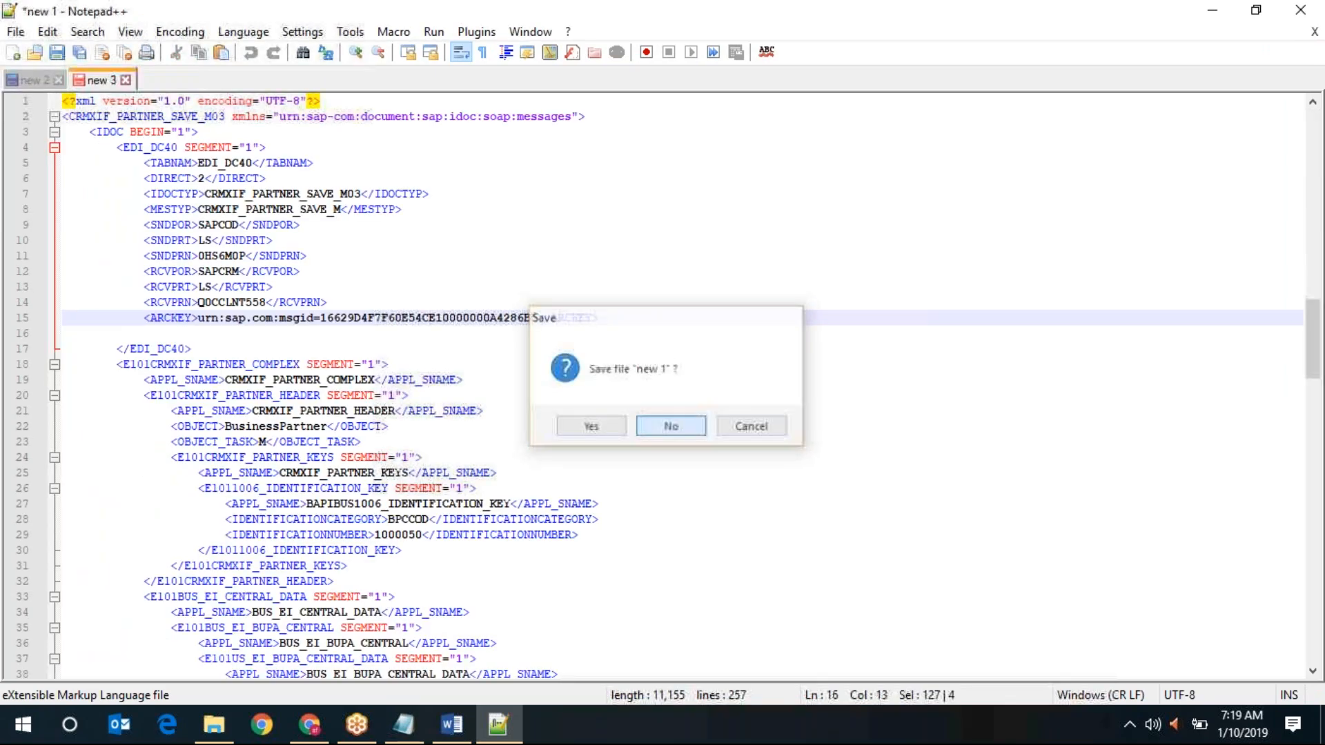
click(125, 80)
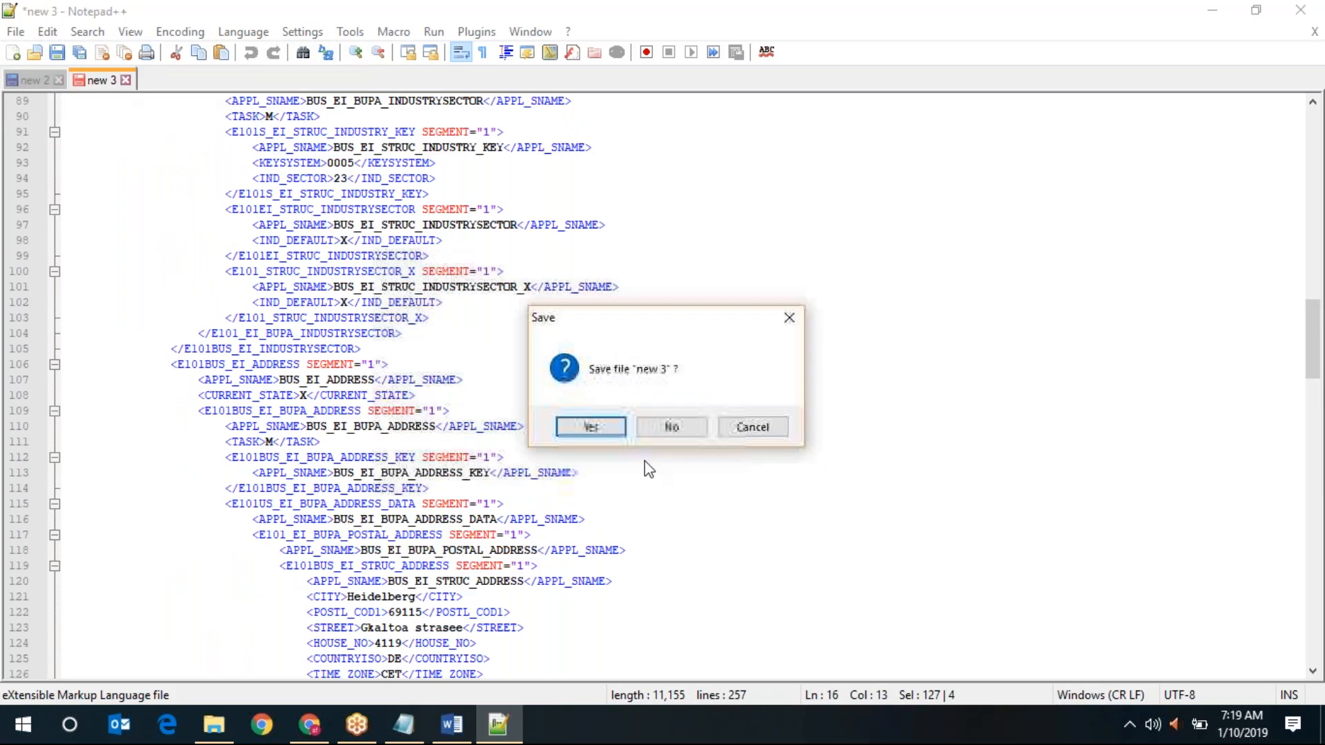
click(670, 427)
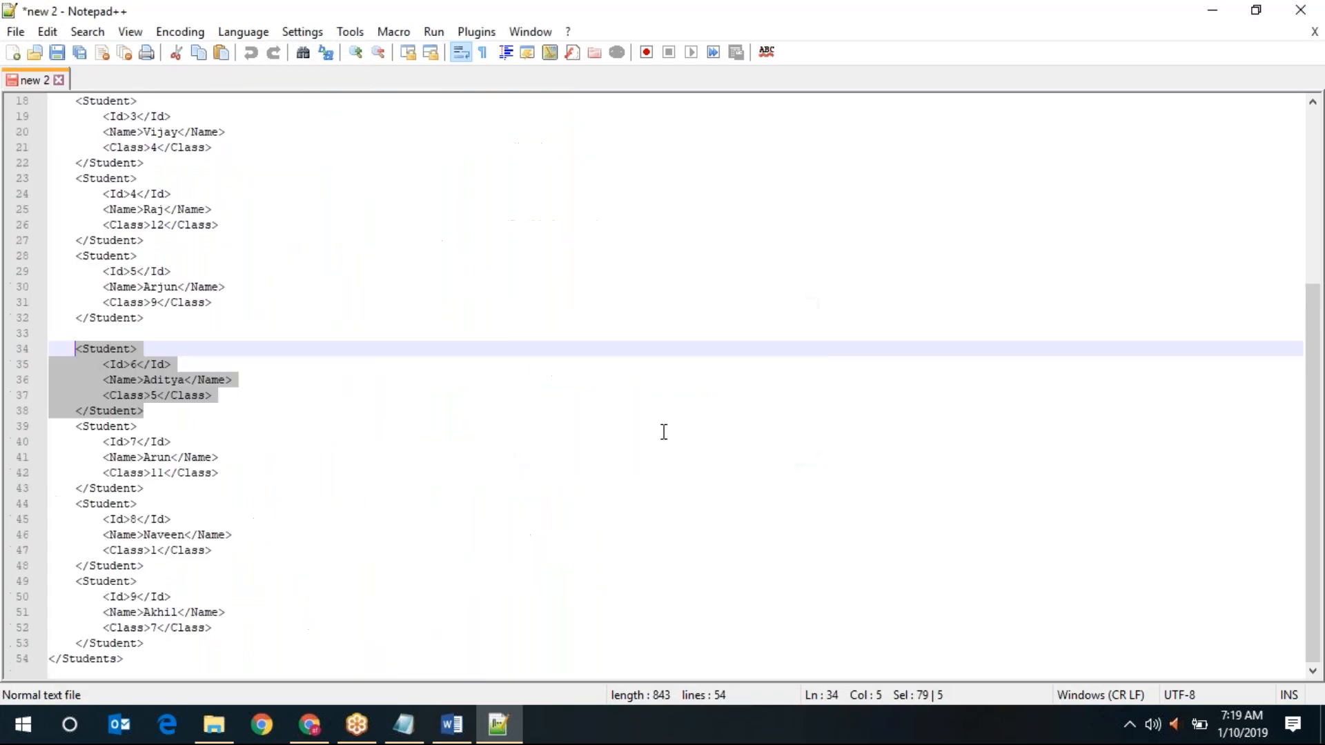
Step: Create a new document, paste the define message body into it and add two line breaks after the closing Students tag
click(12, 53)
key(ctrl+v)
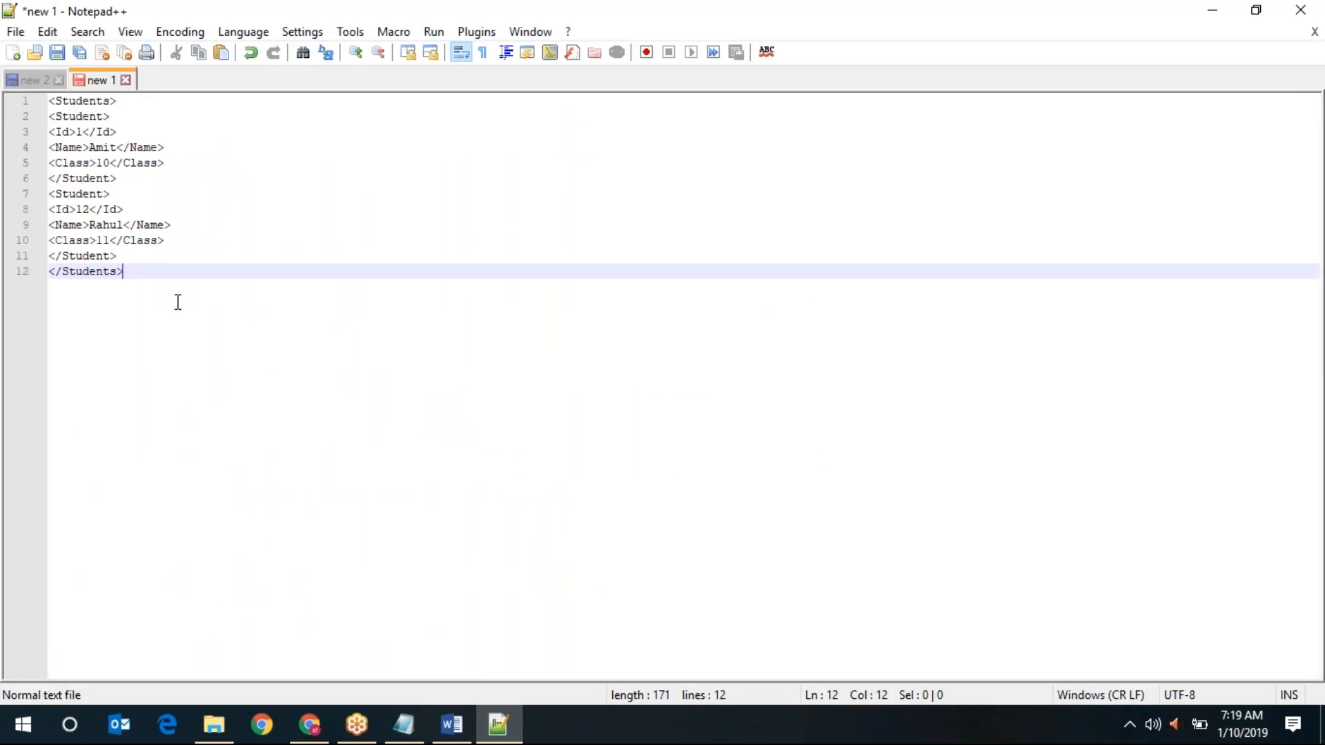
key(Return)
key(Return)
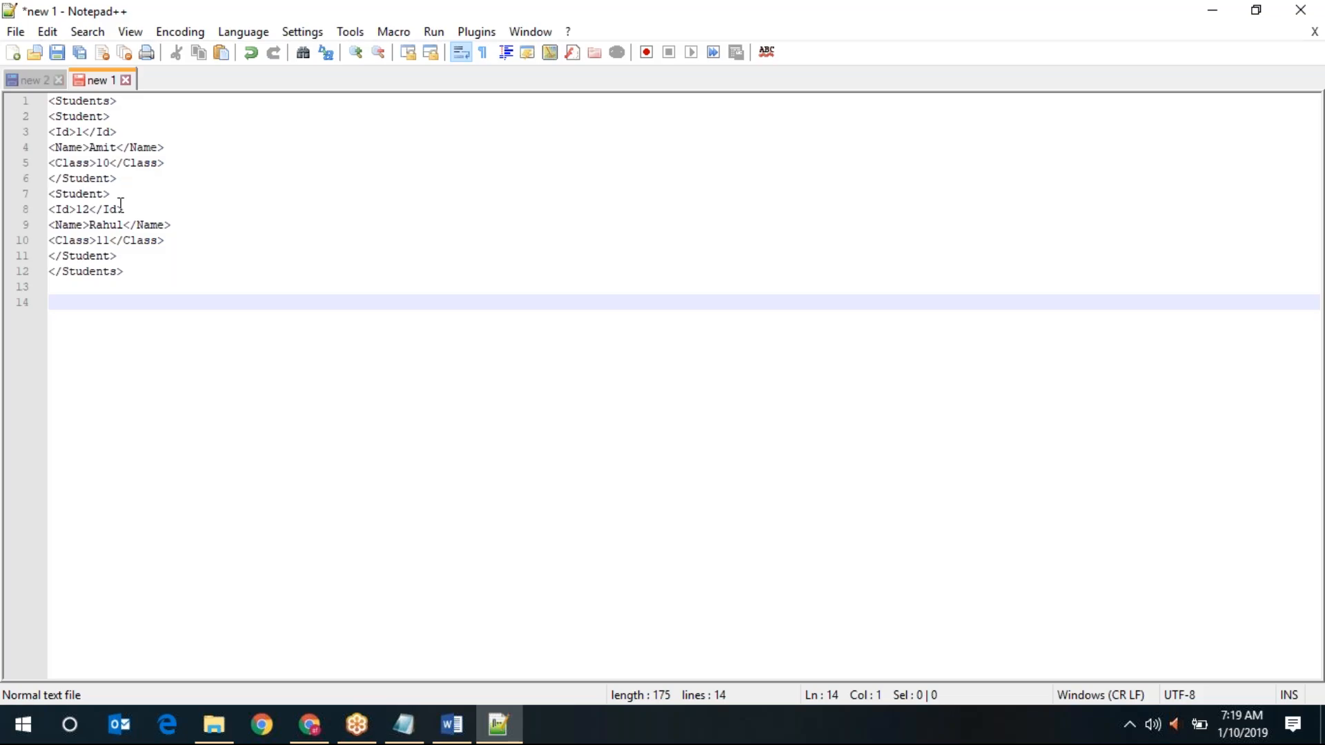
Step: Switch to SAP Cloud Platform Integration, open Content Modifier 2's message body and compare its ${in.body} expression with the Students XML in Notepad++
click(307, 621)
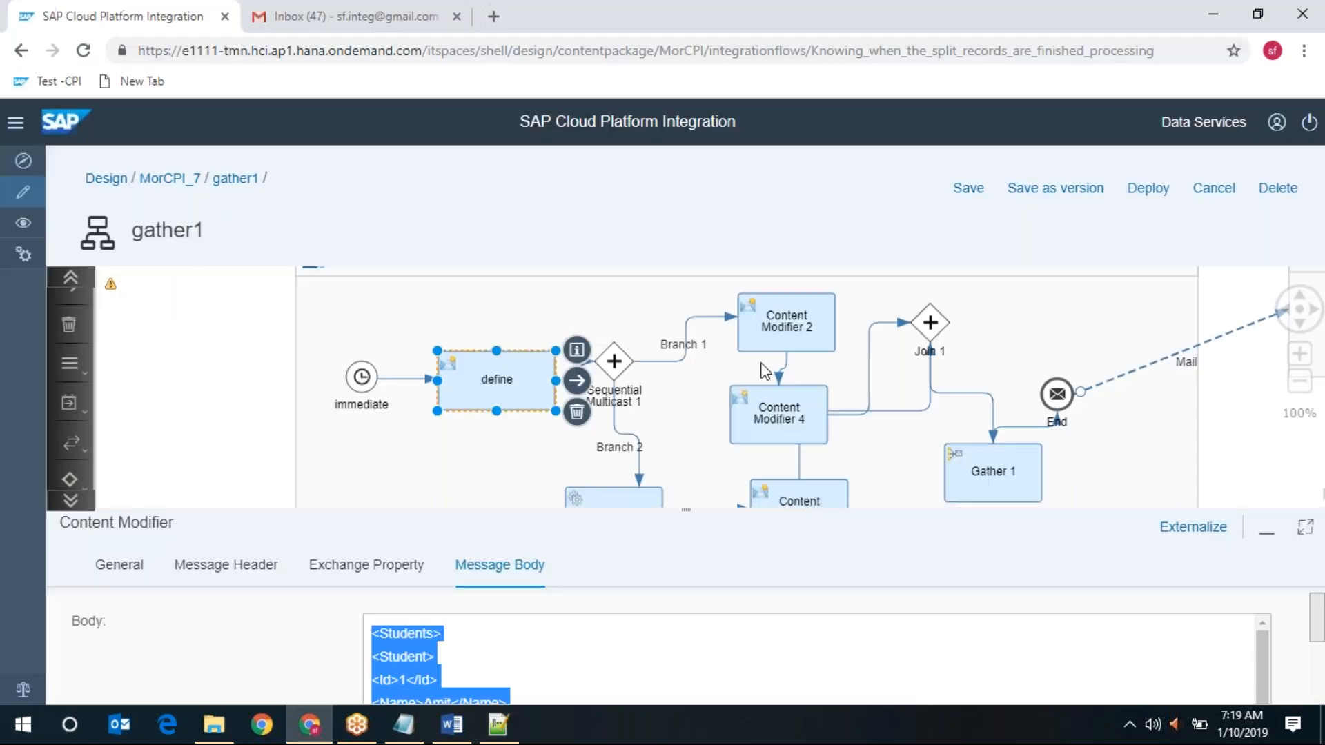
click(779, 337)
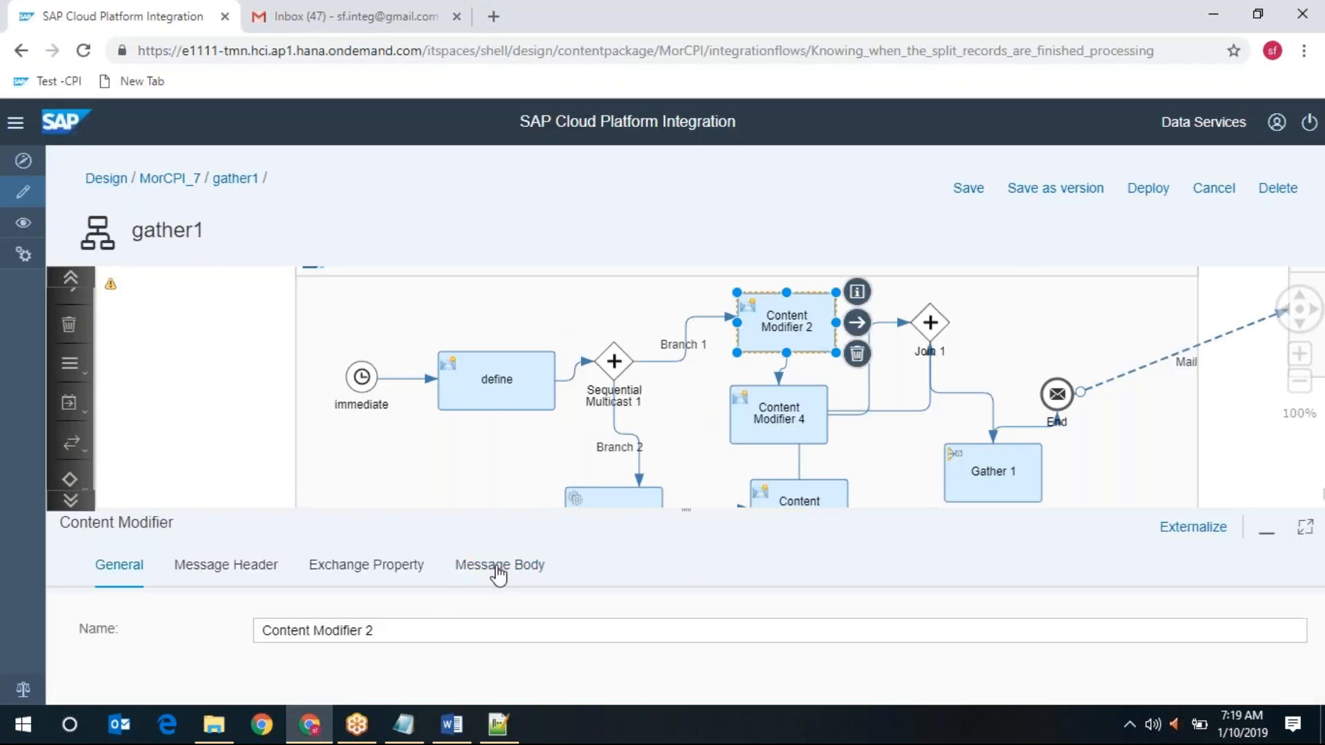
click(498, 567)
click(1305, 527)
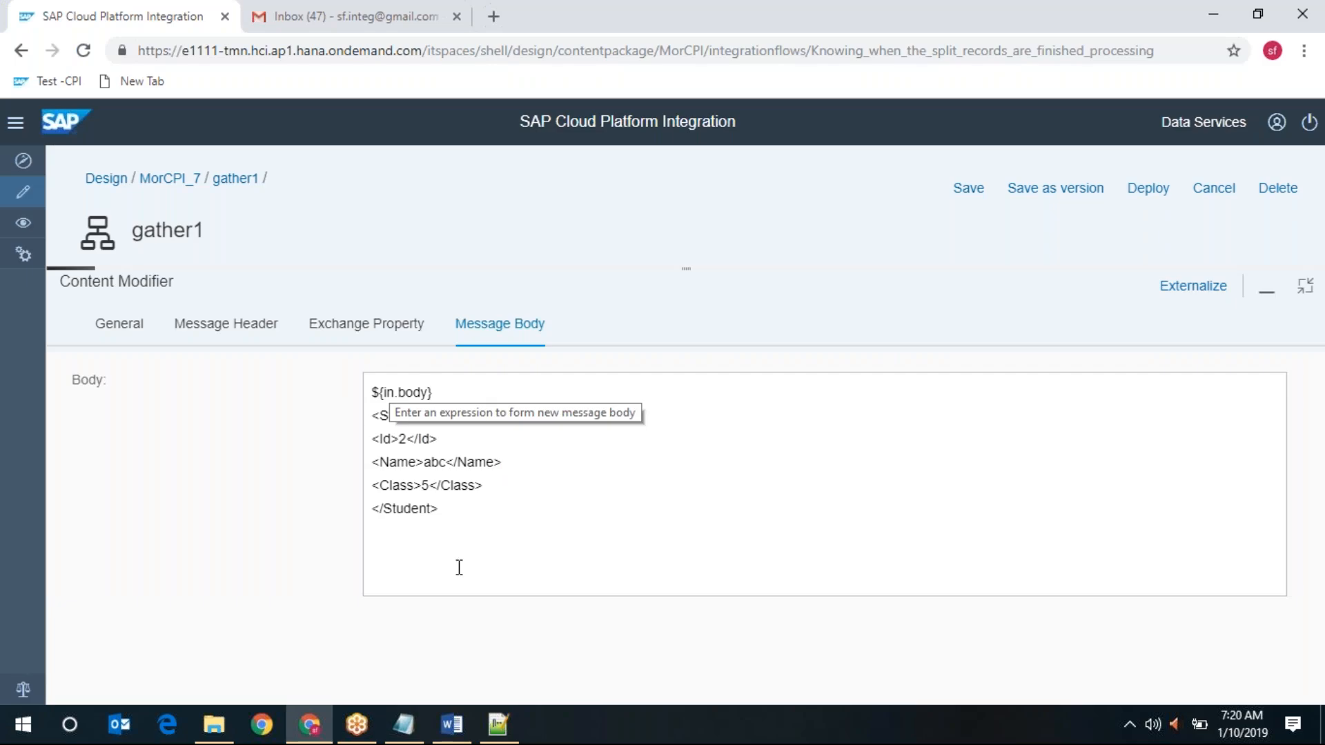
click(498, 724)
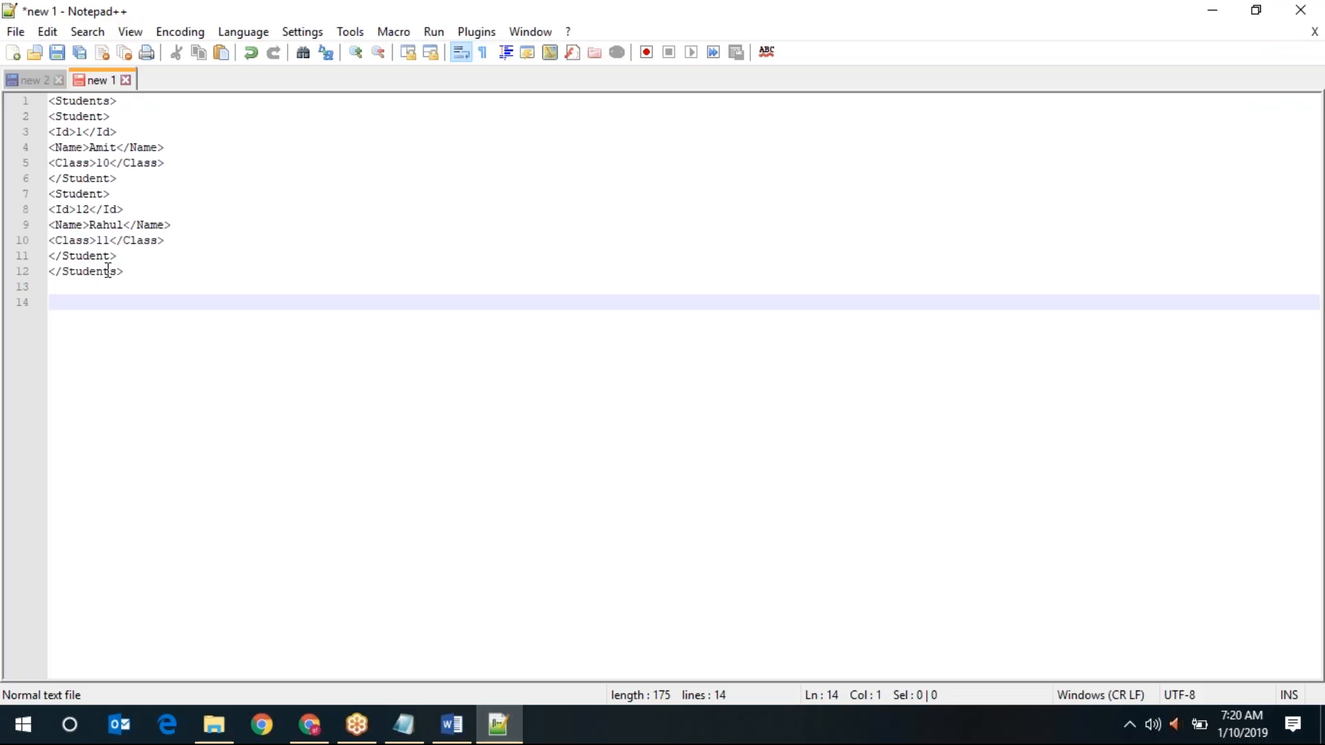
drag(125, 271, 31, 101)
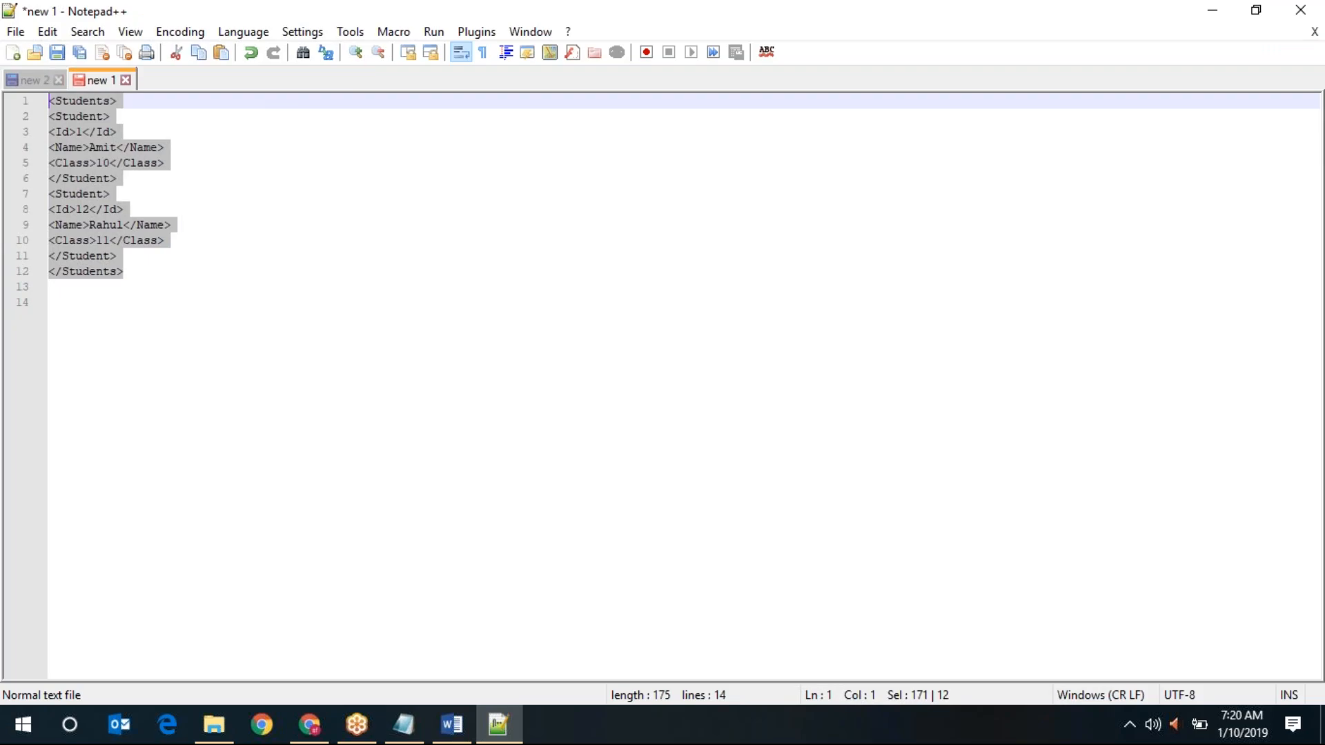
click(317, 734)
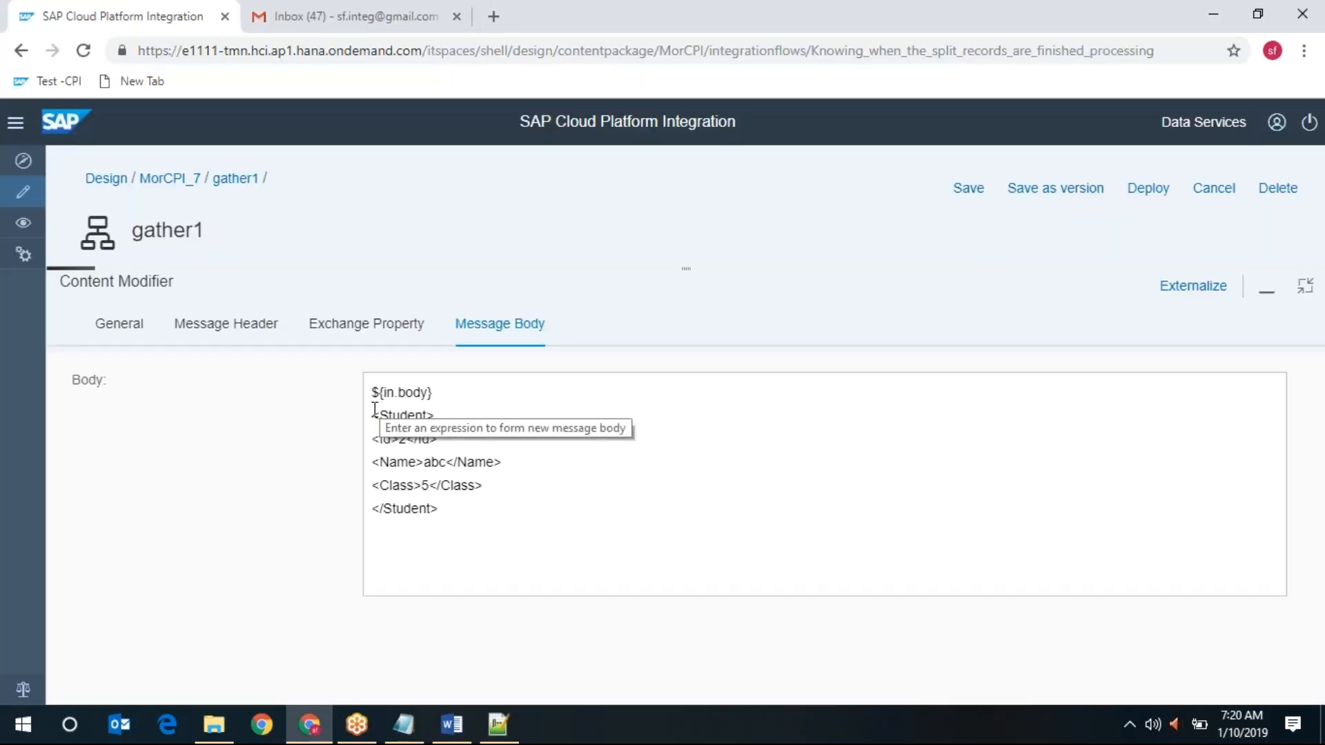
Step: Copy the Student element below ${in.body}, paste it on line 13 of the Notepad++ document after the Students XML, and highlight the combined XML
drag(373, 414, 459, 499)
key(ctrl+c)
mouse_move(498, 725)
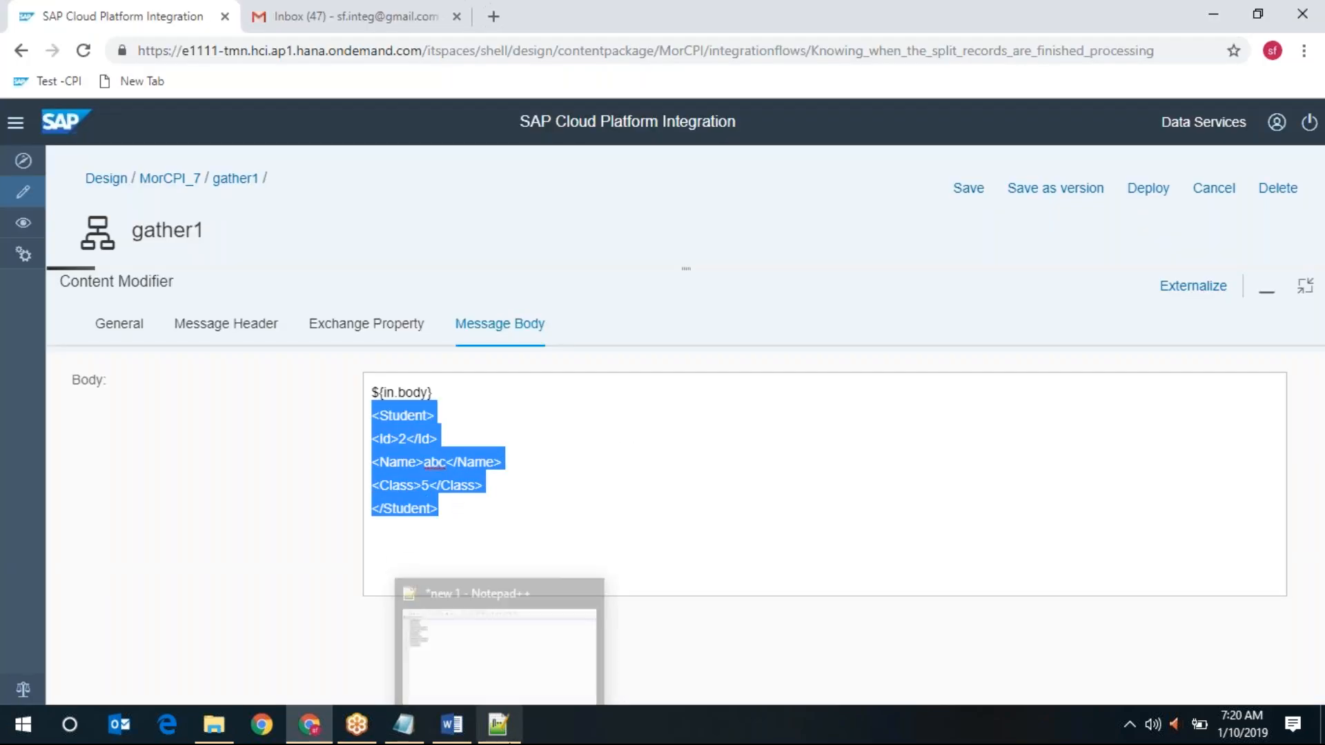
click(498, 724)
click(66, 287)
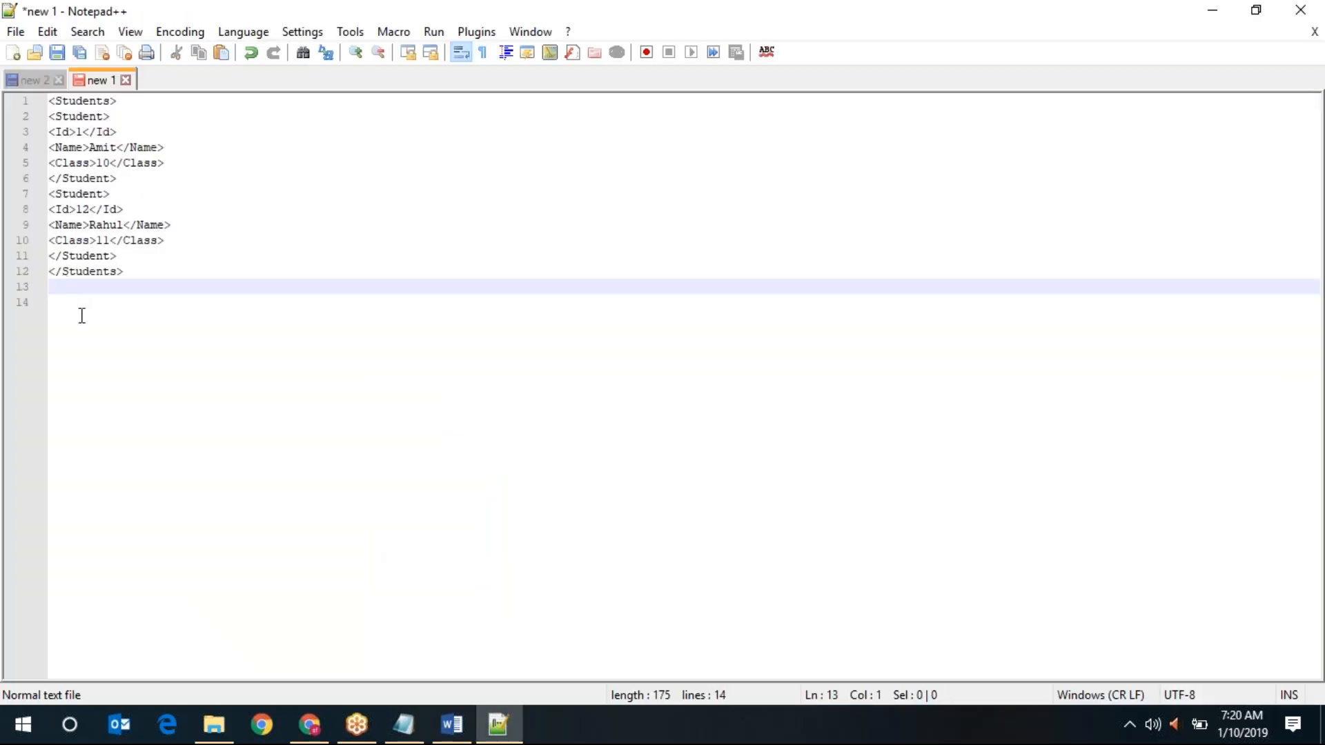
key(ctrl+v)
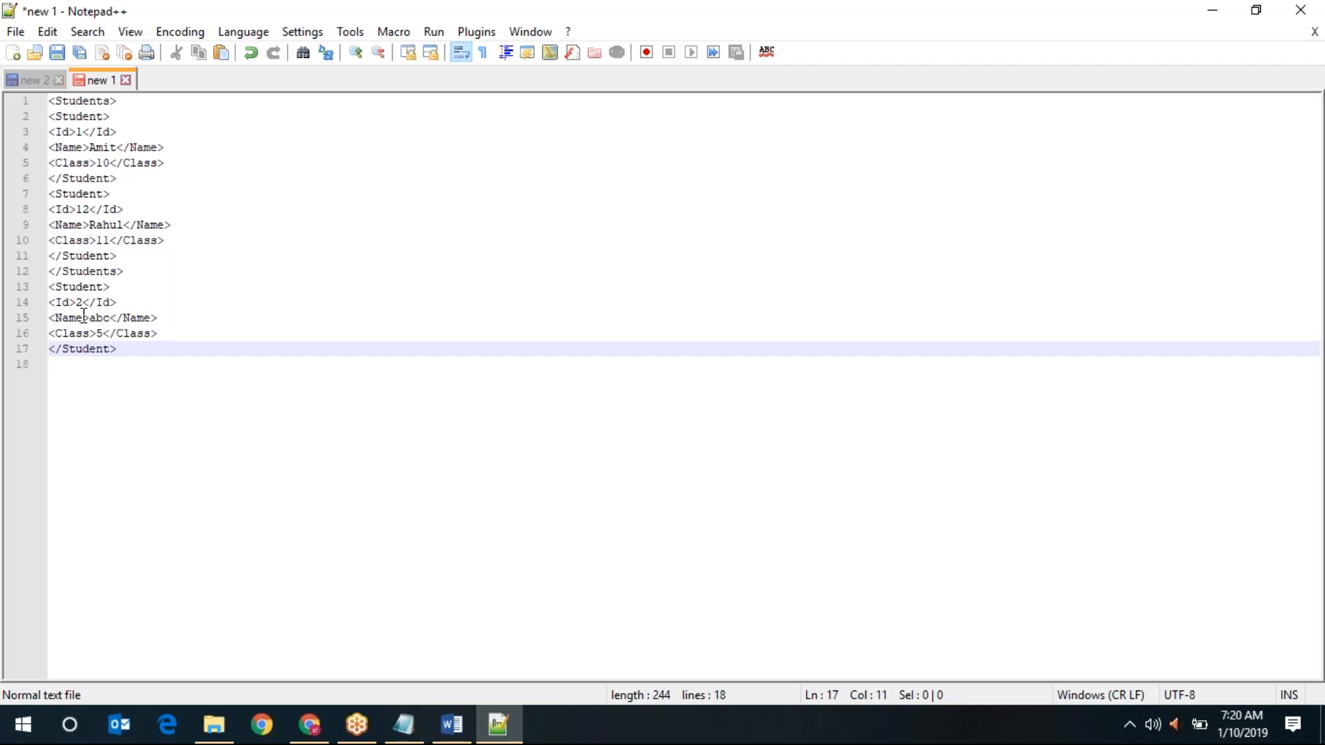
drag(135, 348, 34, 116)
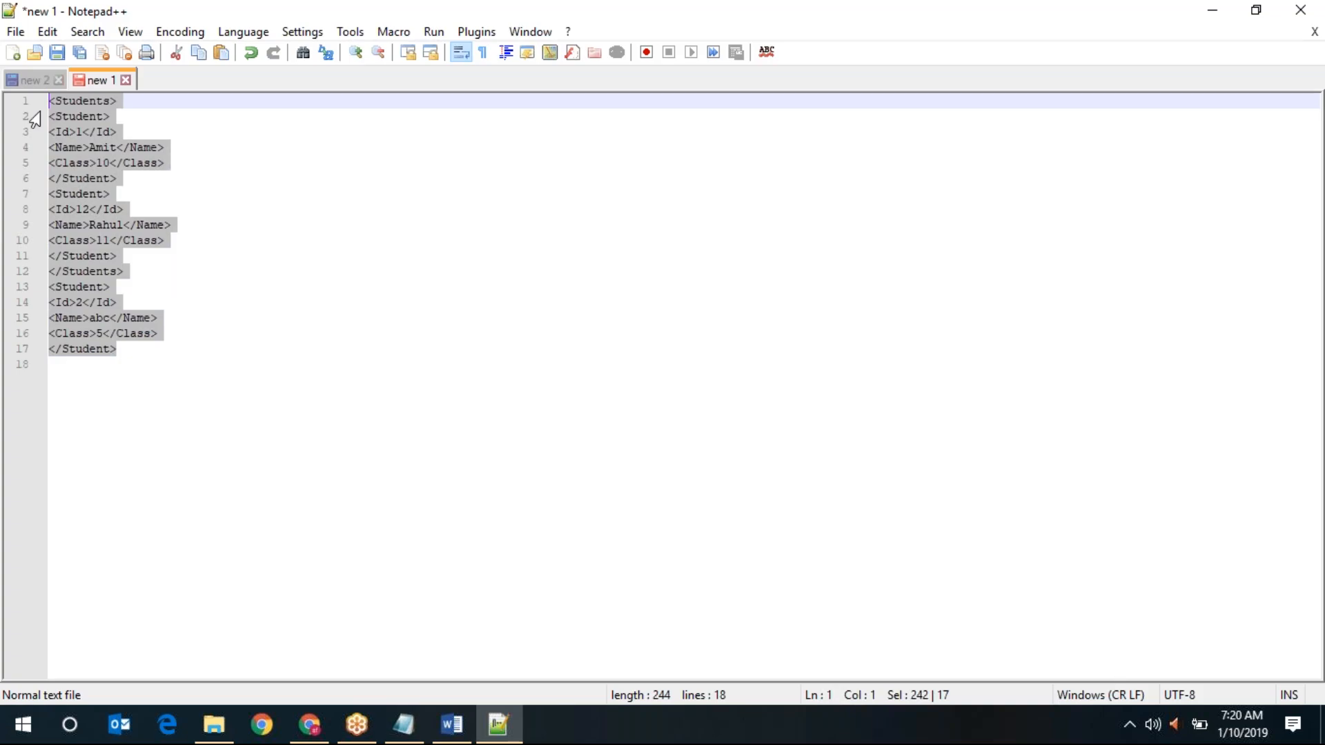
Step: Switch to SAP Cloud Platform Integration, review Content Modifier 4's message header, exchange property and message body, and delete that modifier
click(124, 349)
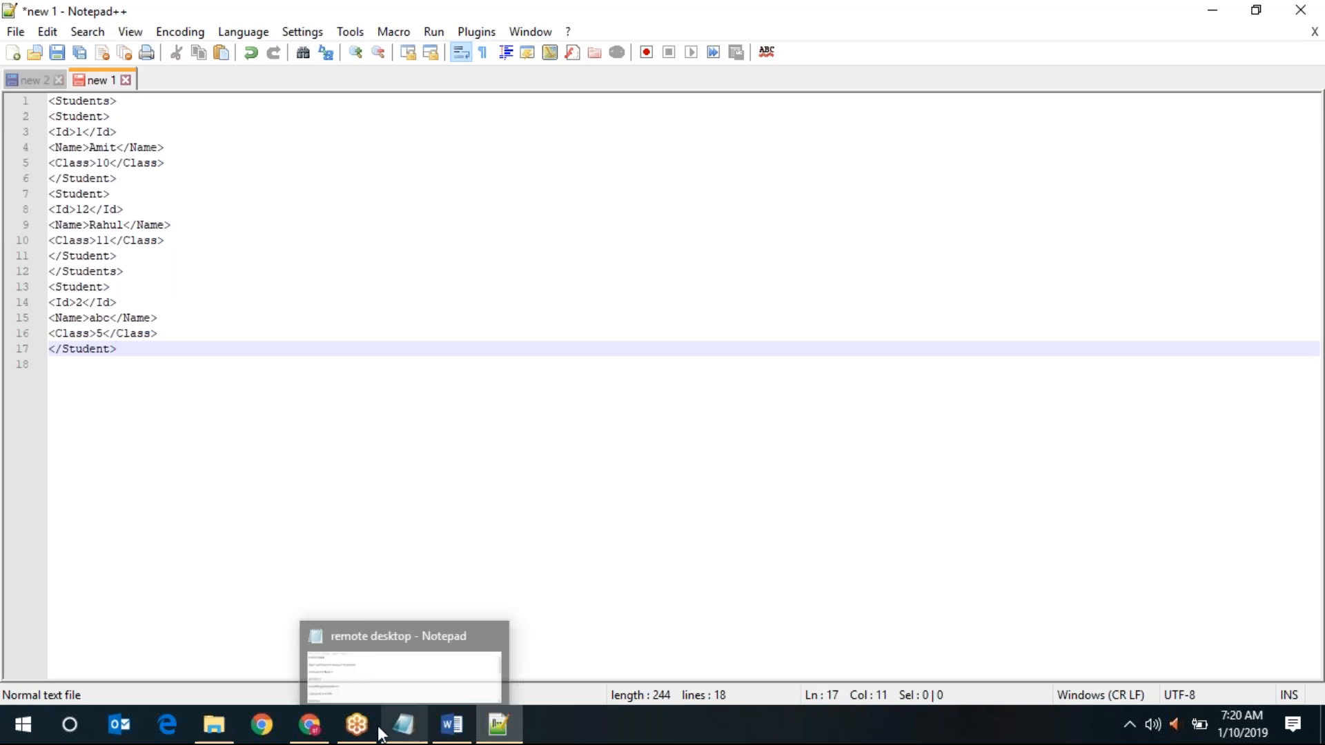
click(310, 726)
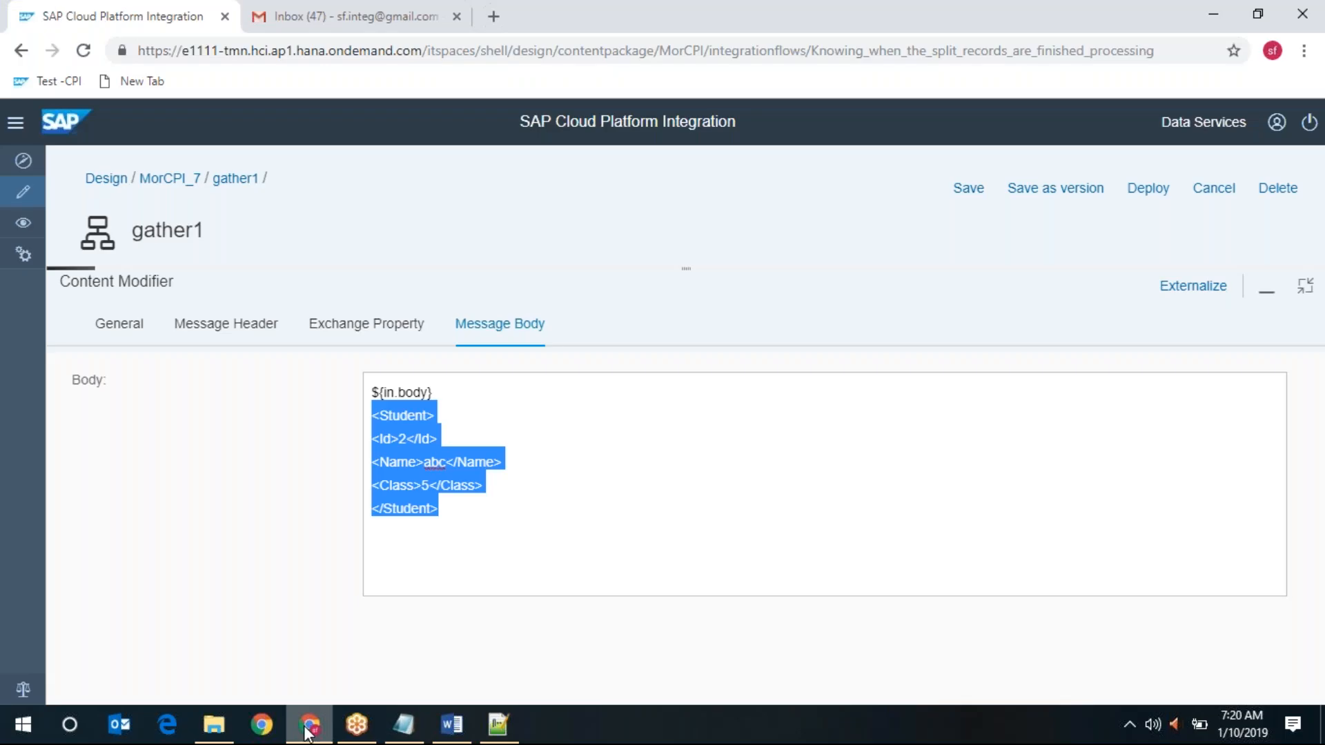
click(1307, 298)
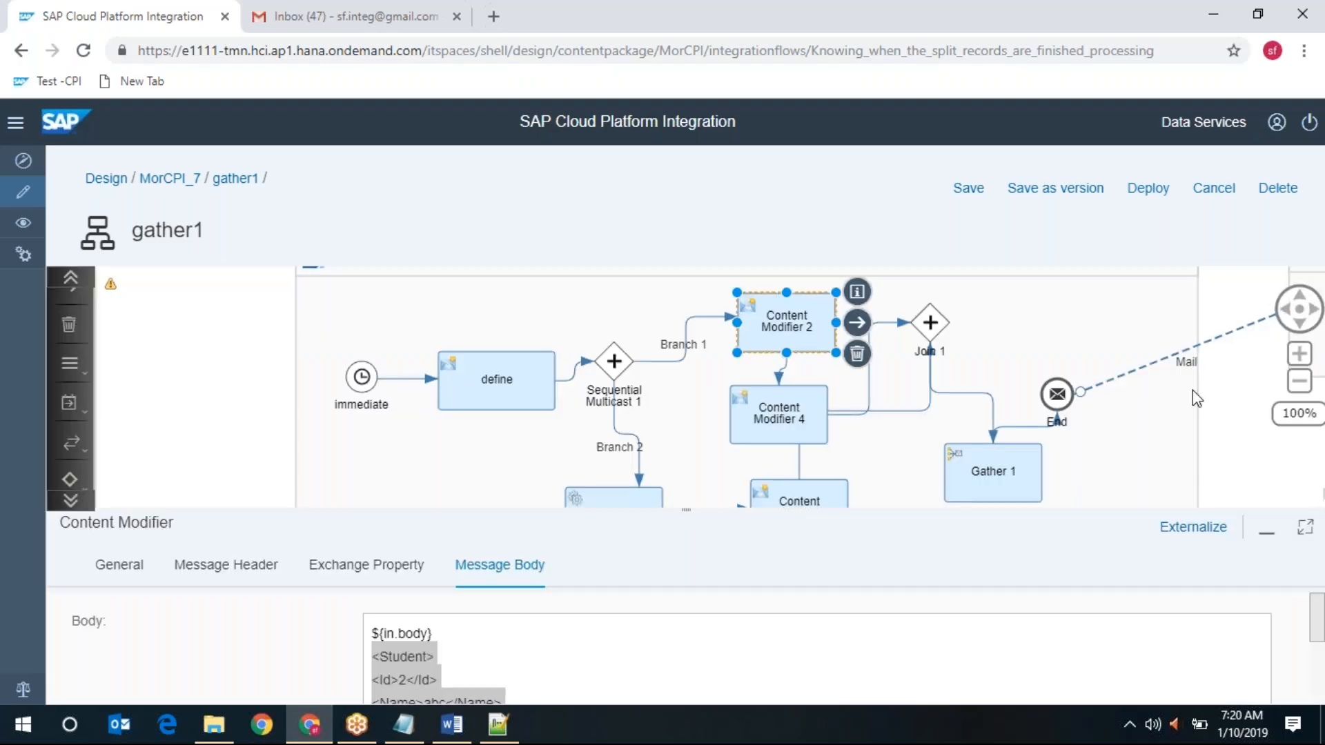
click(801, 416)
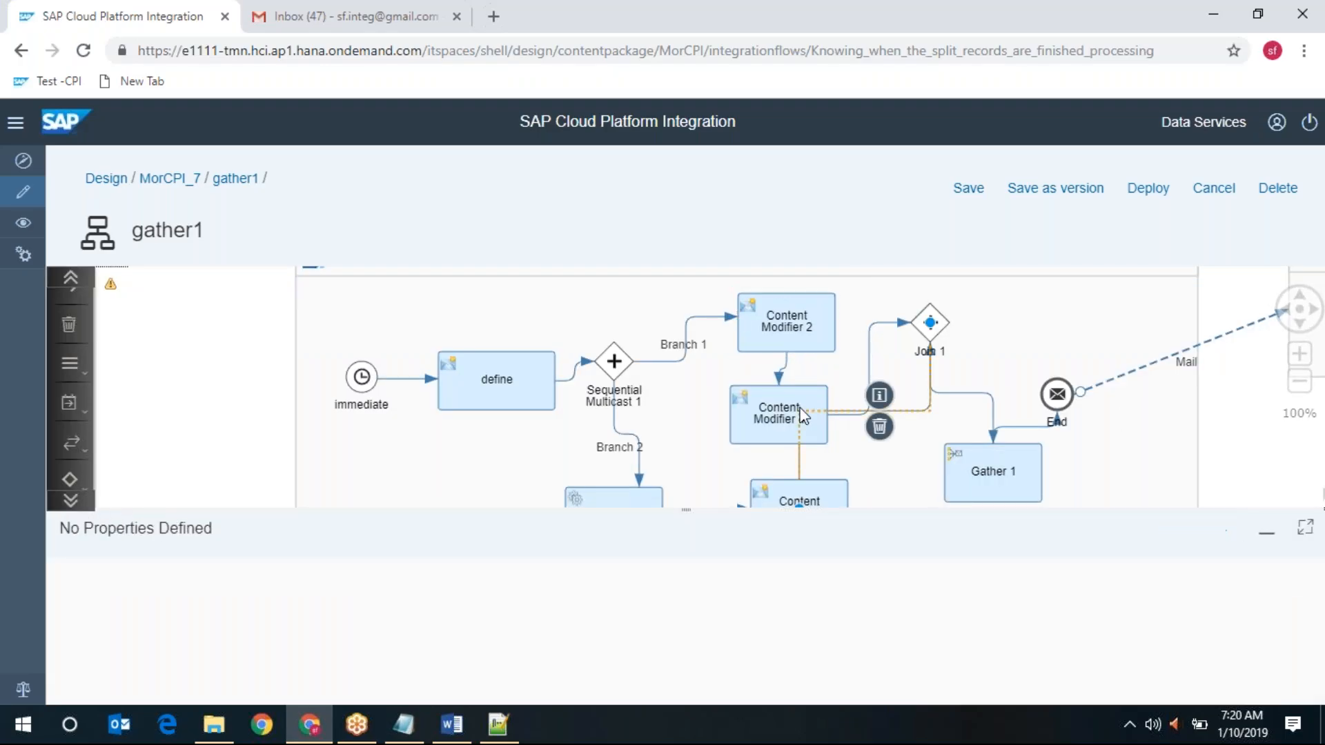
click(771, 426)
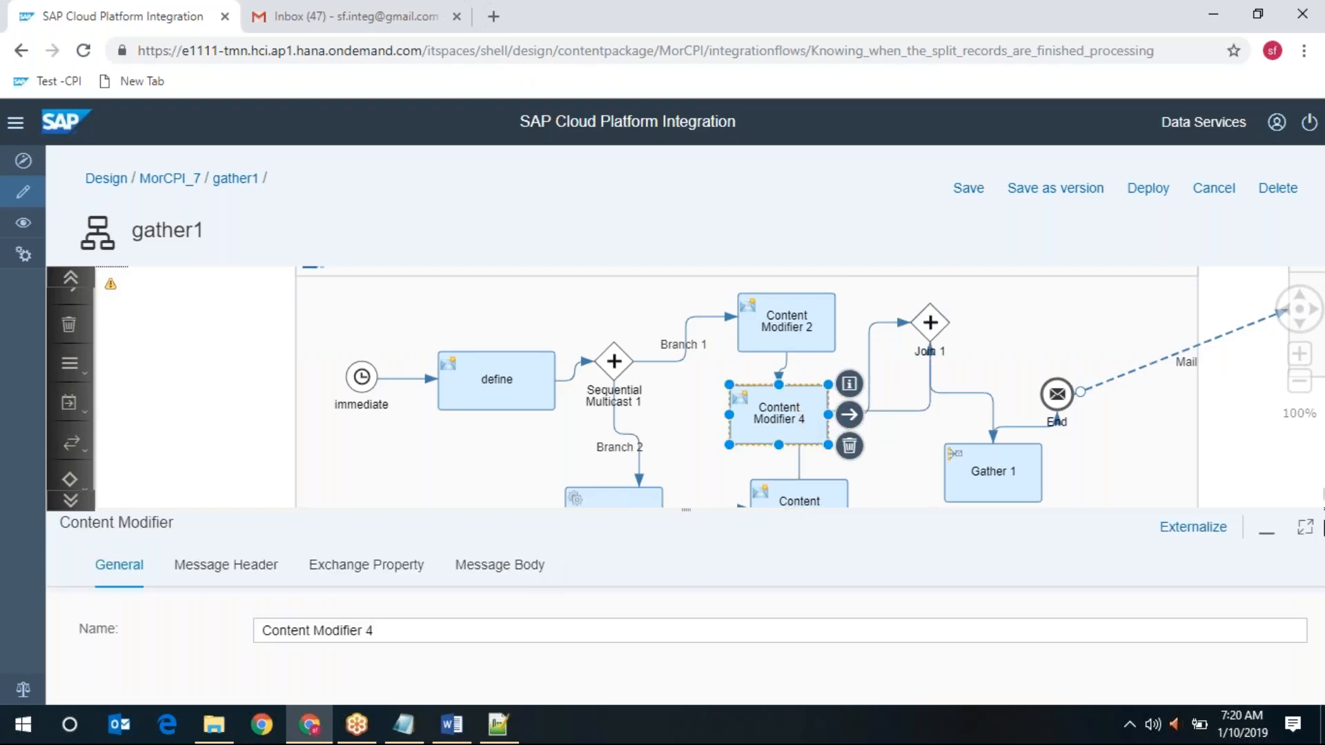
click(1304, 528)
click(264, 330)
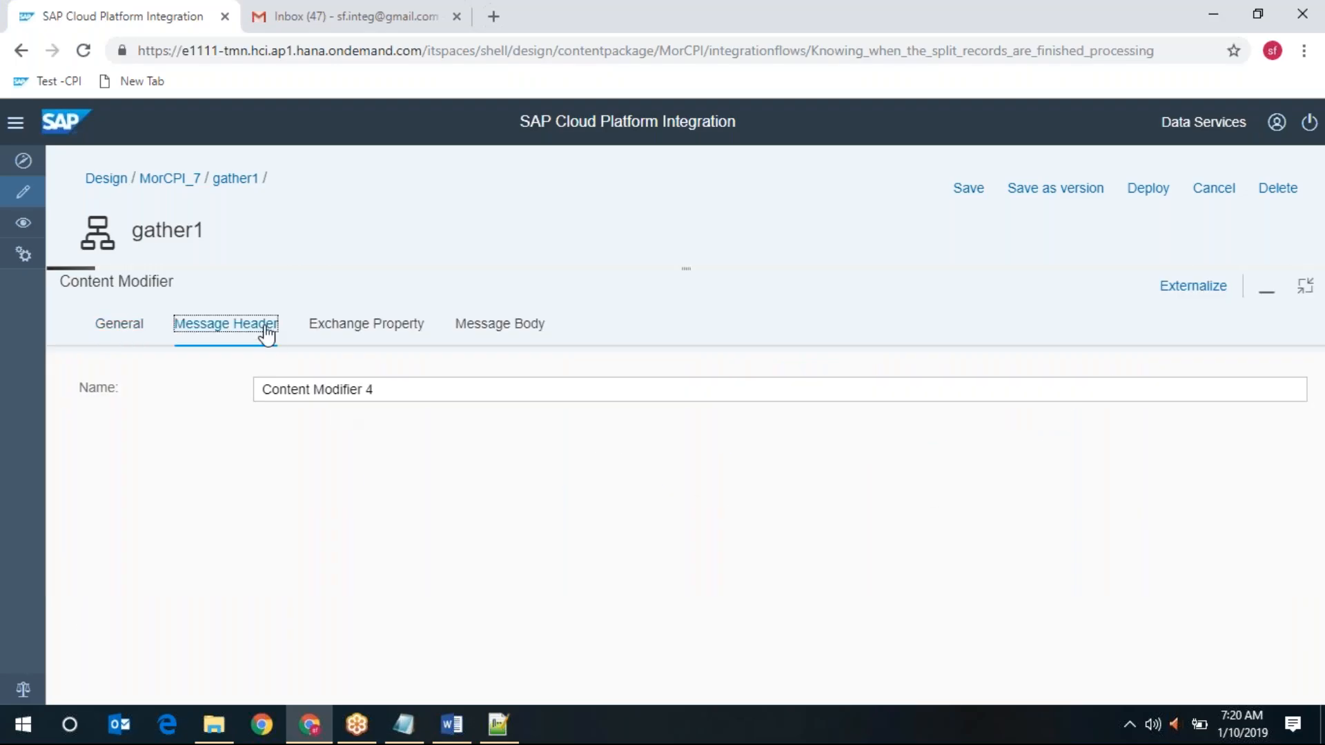
click(369, 331)
click(467, 327)
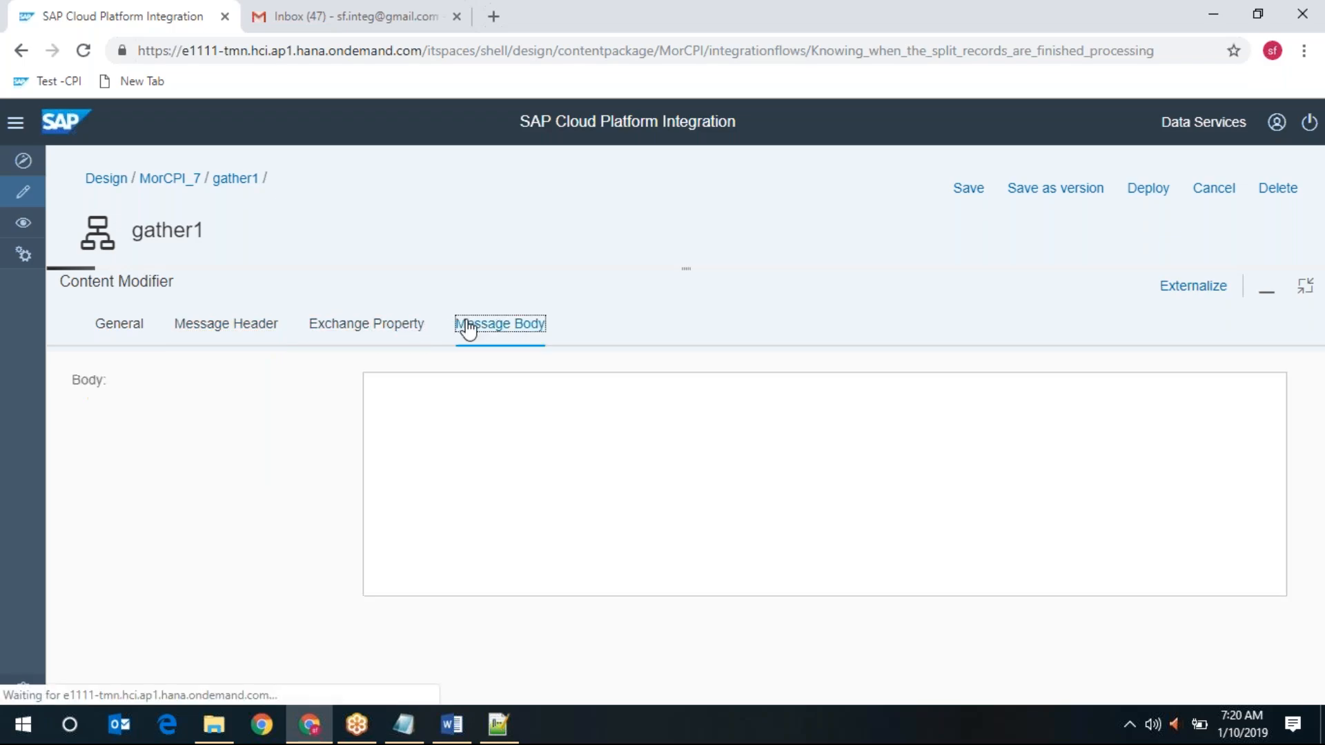
click(1305, 286)
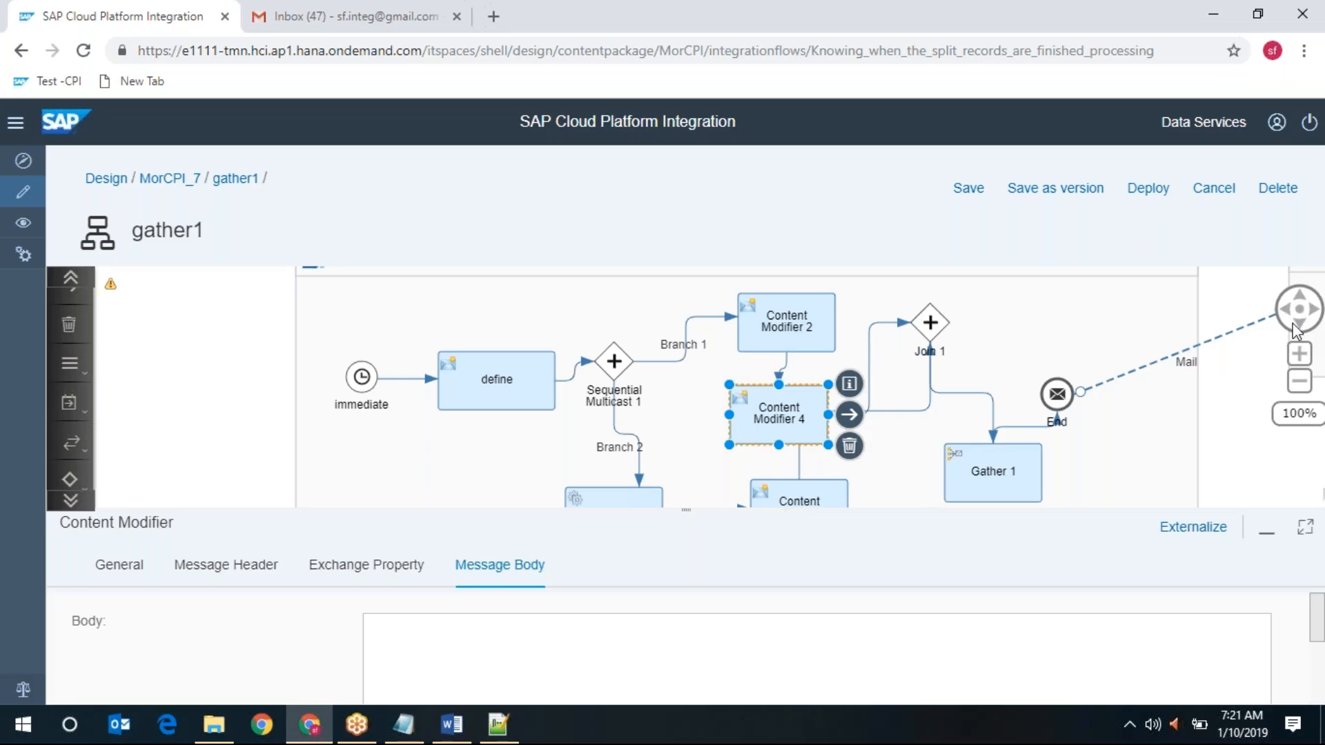
click(850, 445)
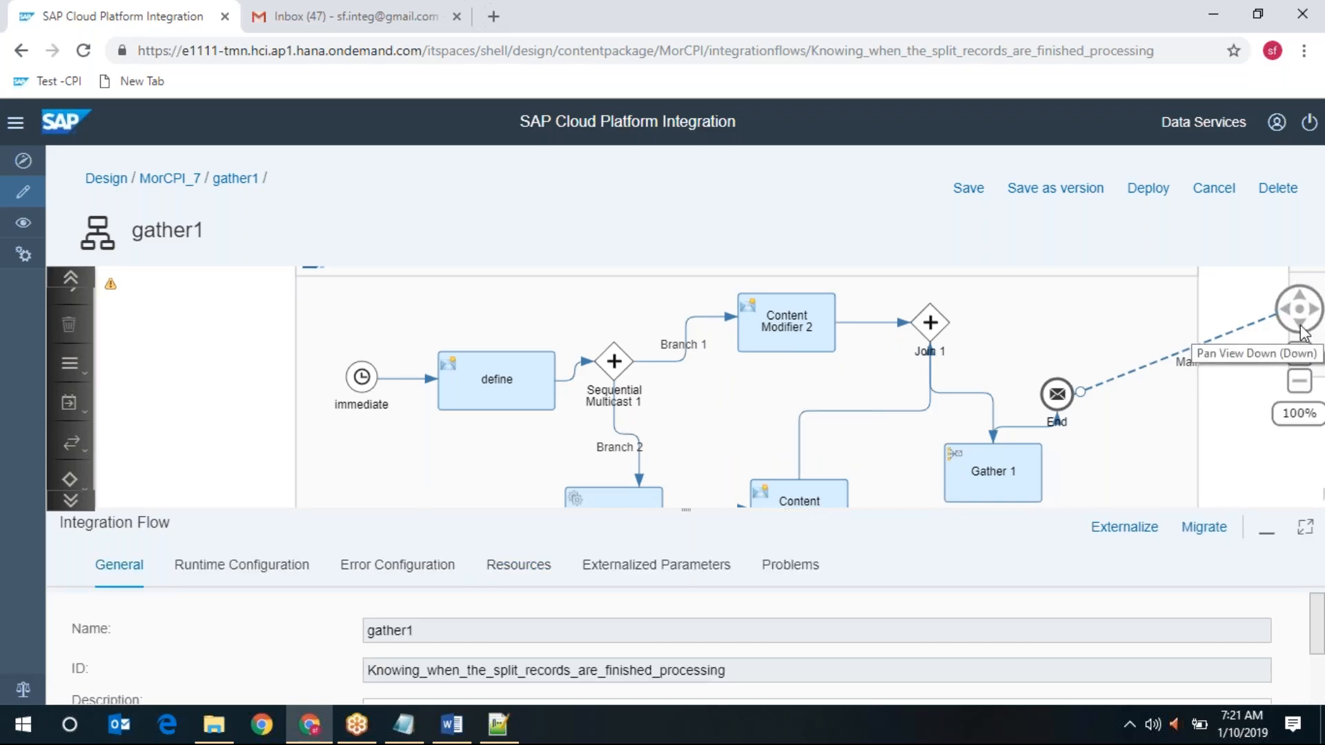
Step: Look over both branches of the gather1 flow and select the Branch 2 connection from Sequential Multicast 1 to Request Reply 1
click(1302, 332)
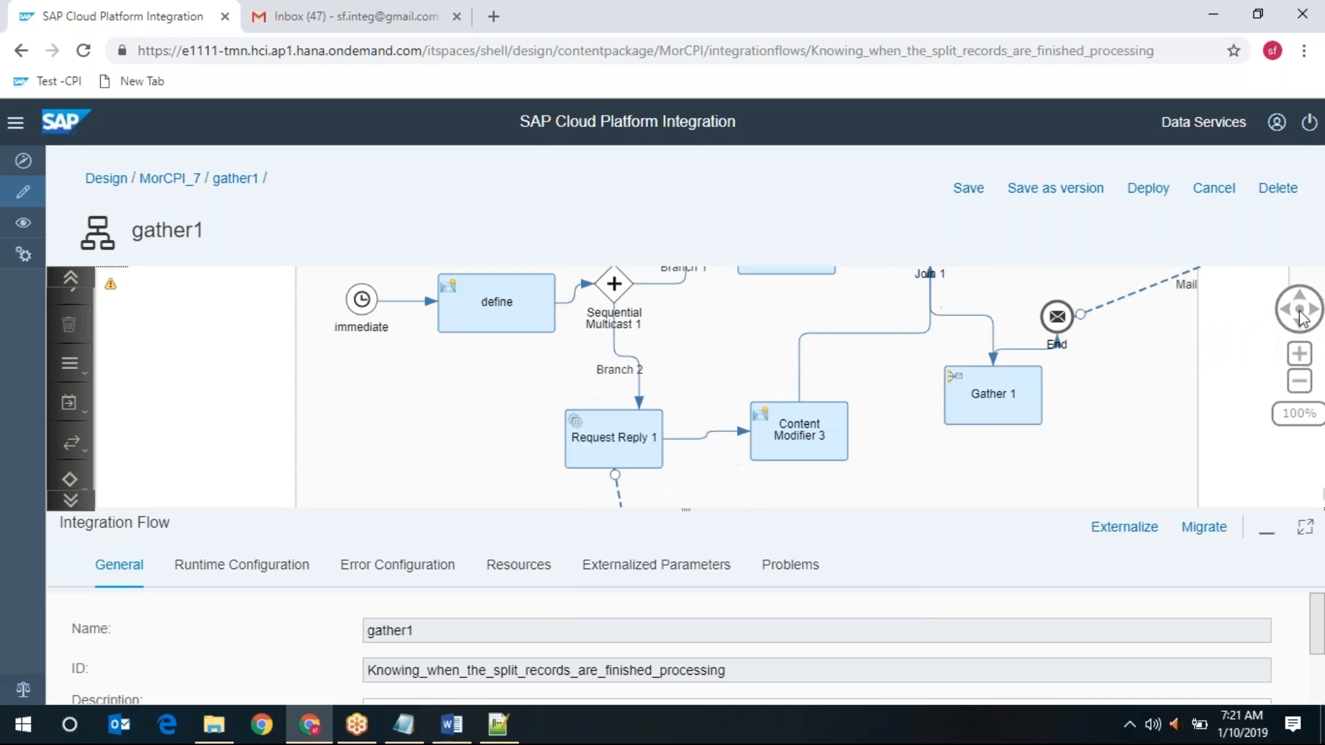
click(1302, 302)
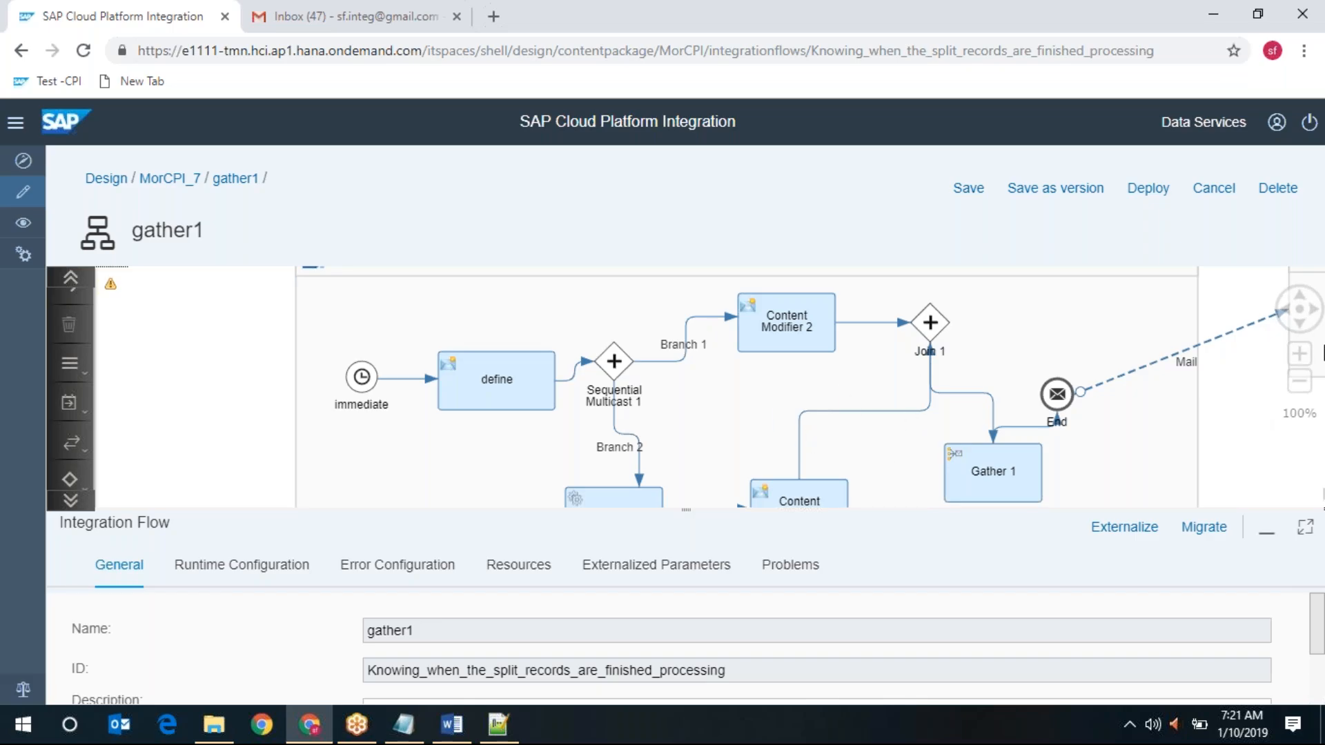
click(1302, 329)
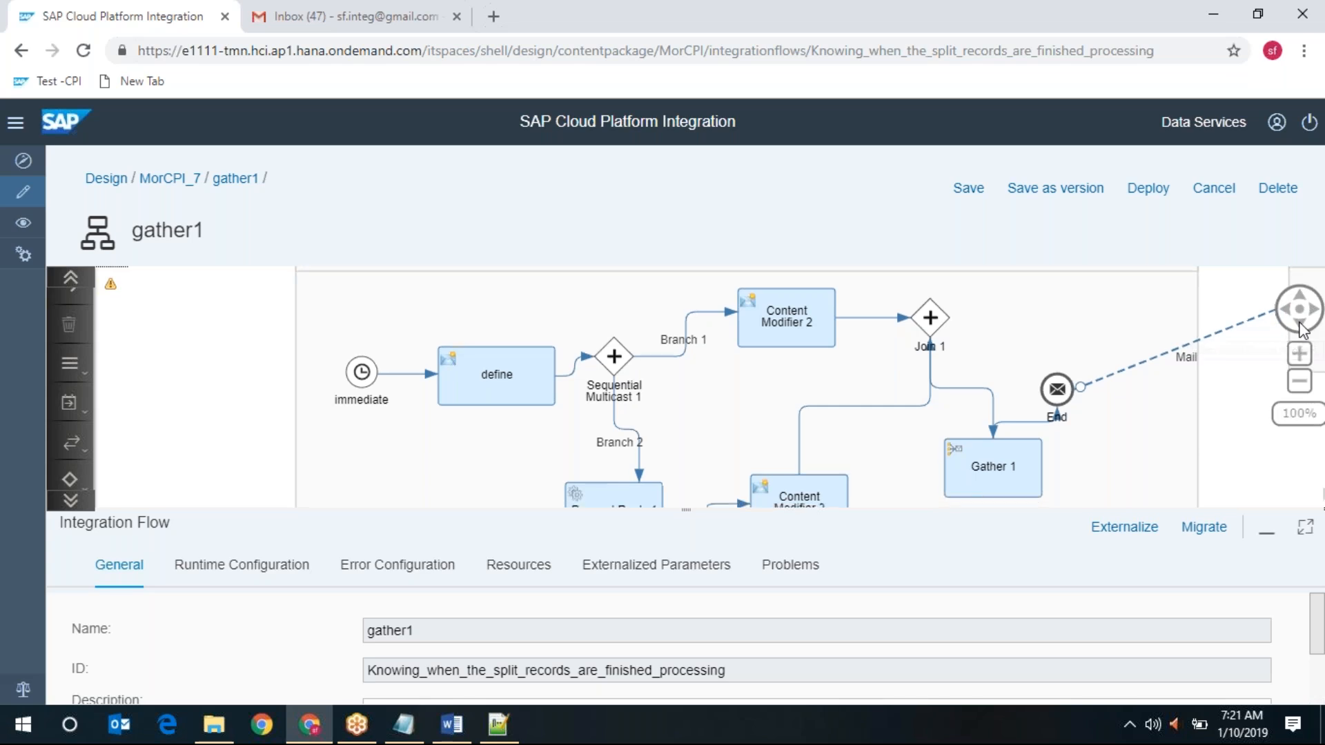
click(1301, 328)
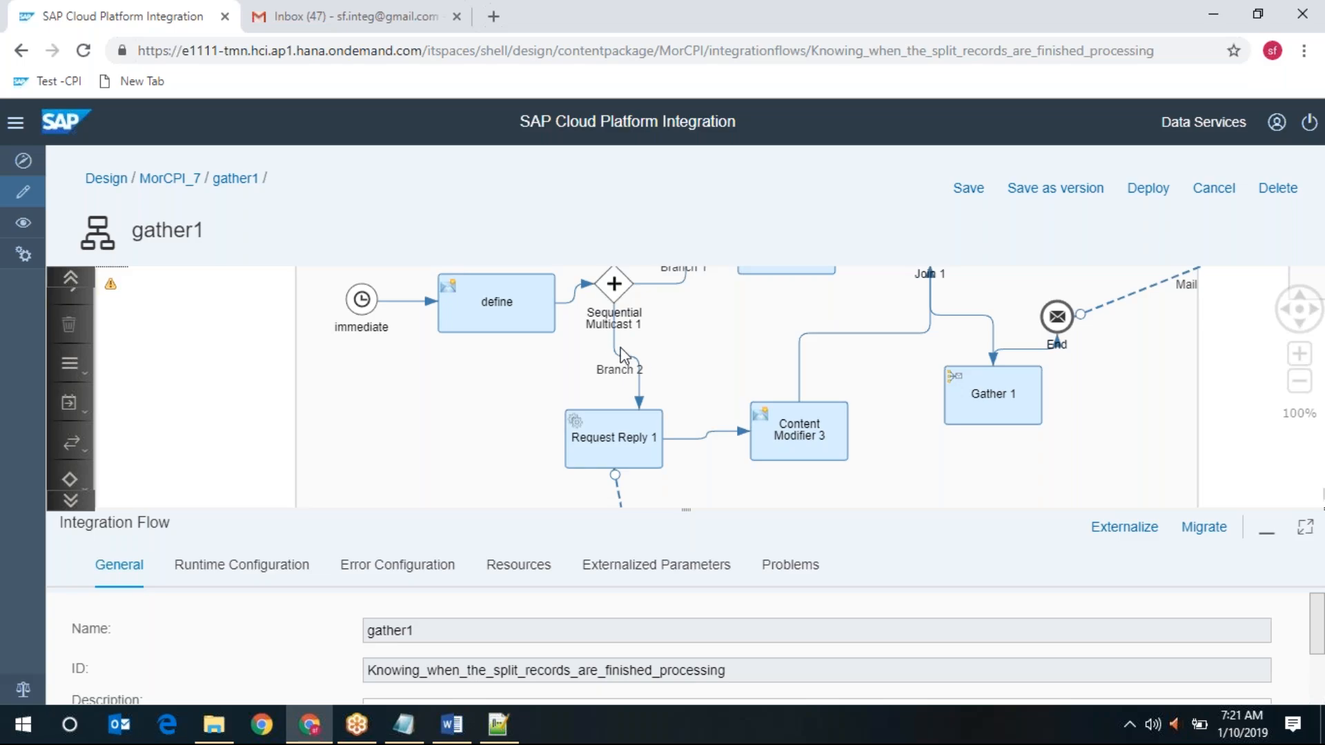
click(640, 366)
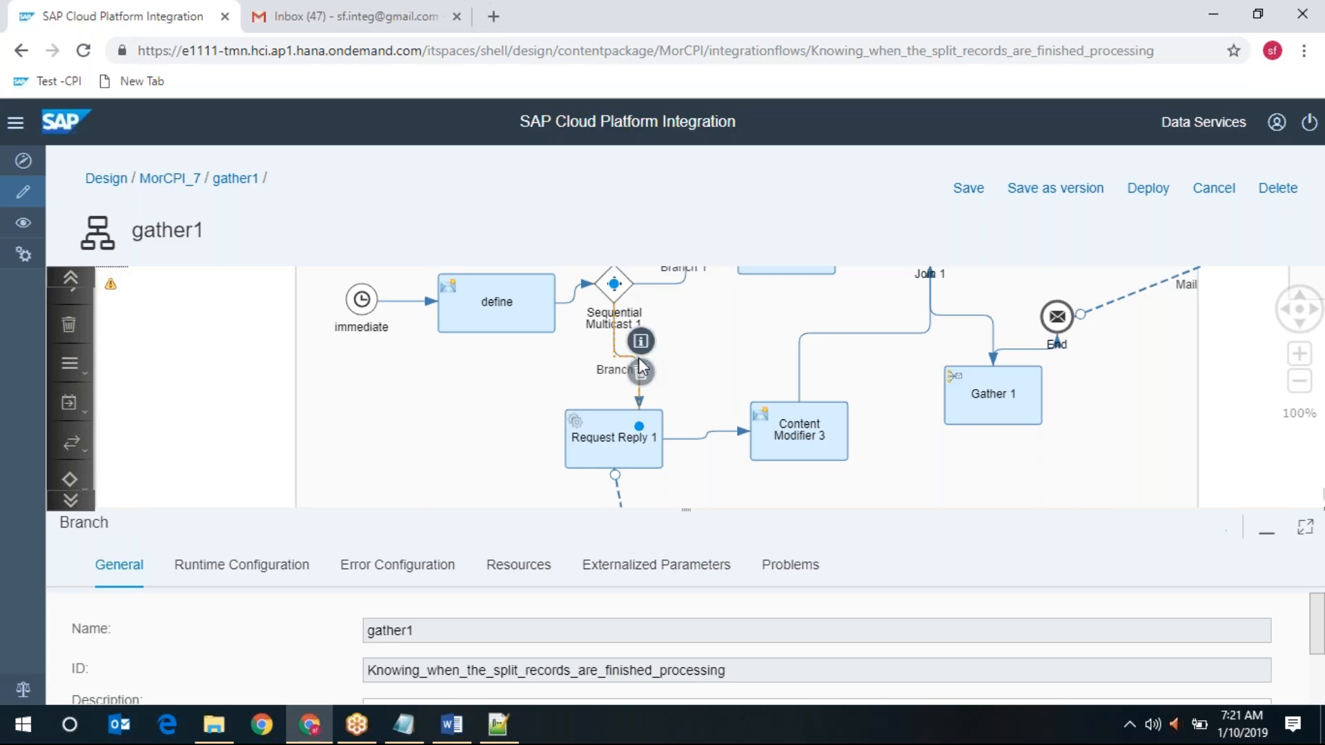
Step: Review the connection and processing details of the SuccessFactors channel between Request Reply 1 and Receiver2
click(1302, 331)
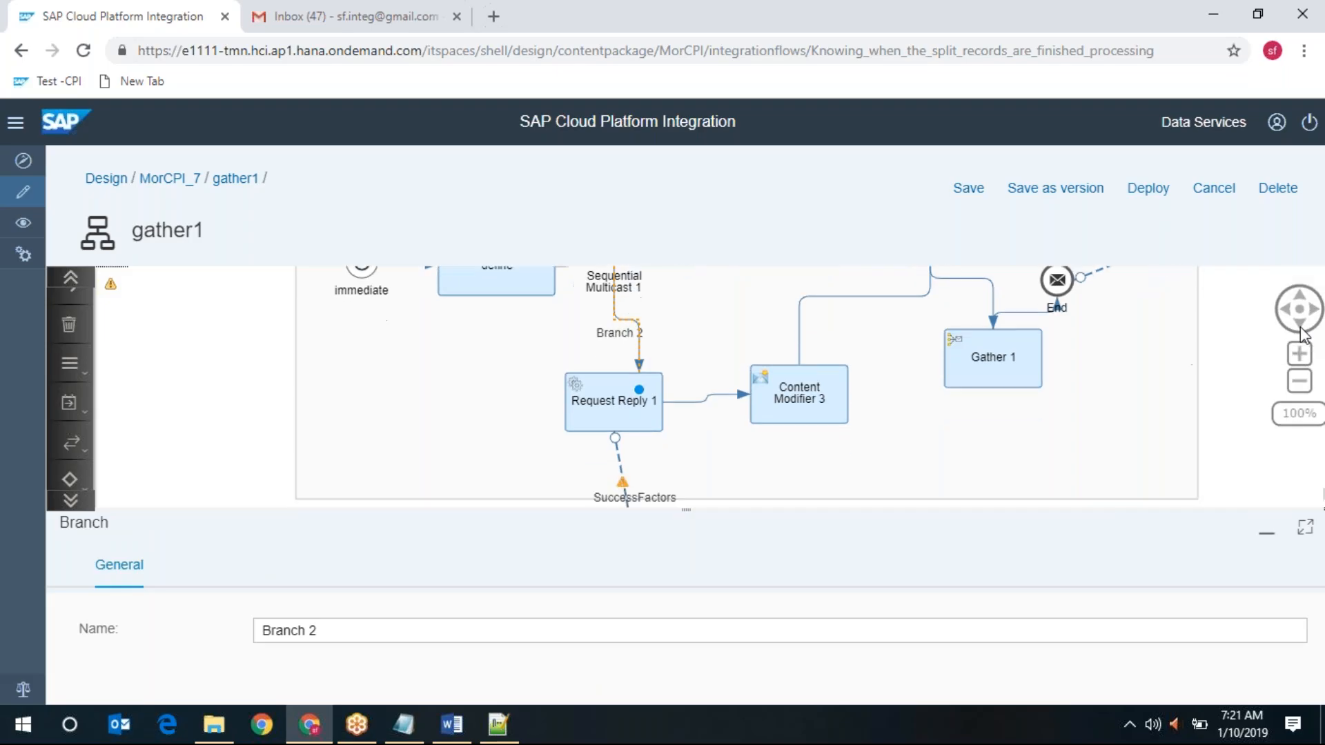
click(631, 442)
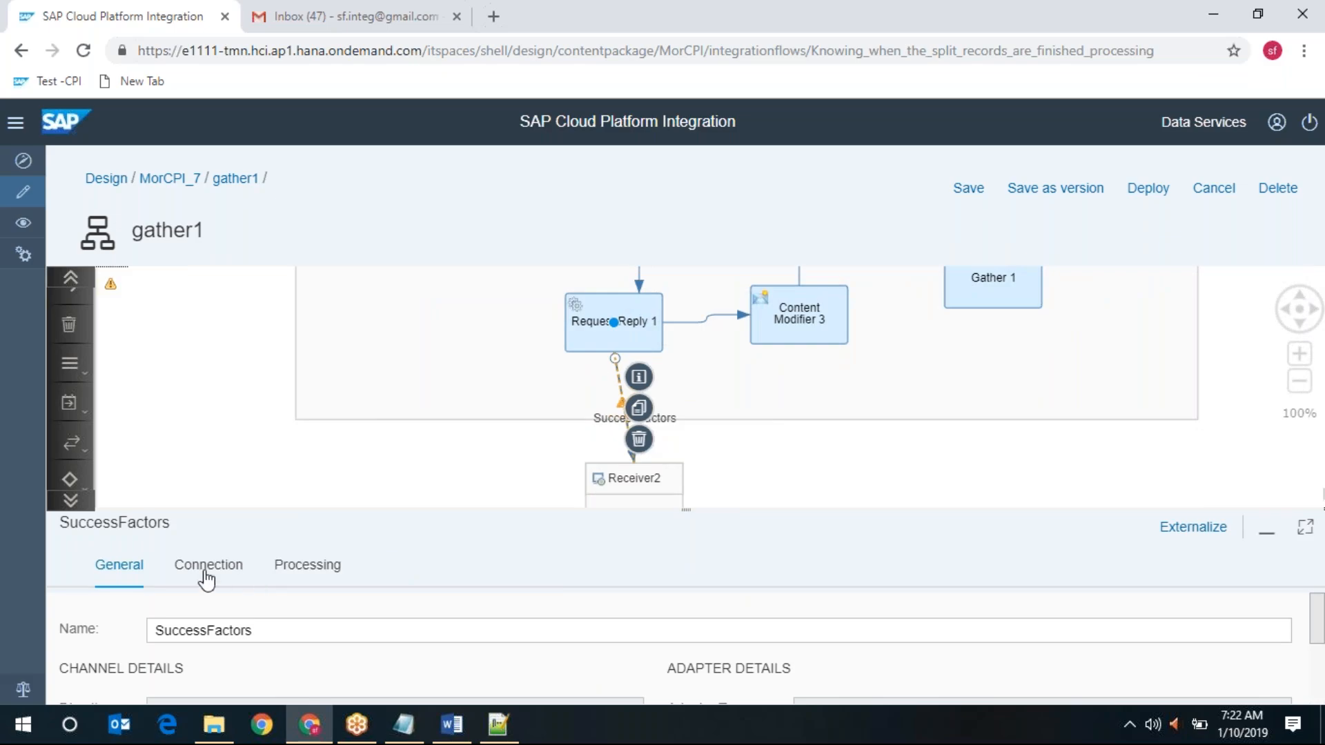
click(206, 575)
click(1305, 527)
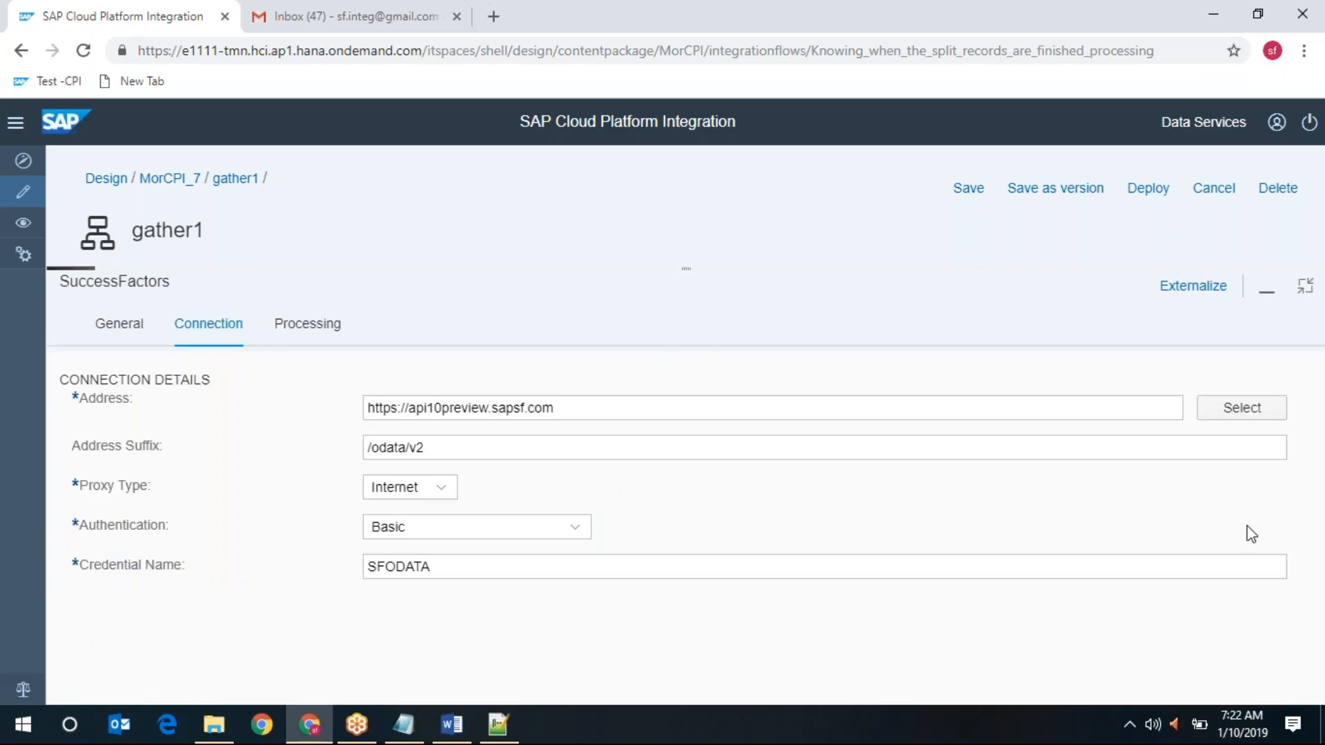
click(308, 325)
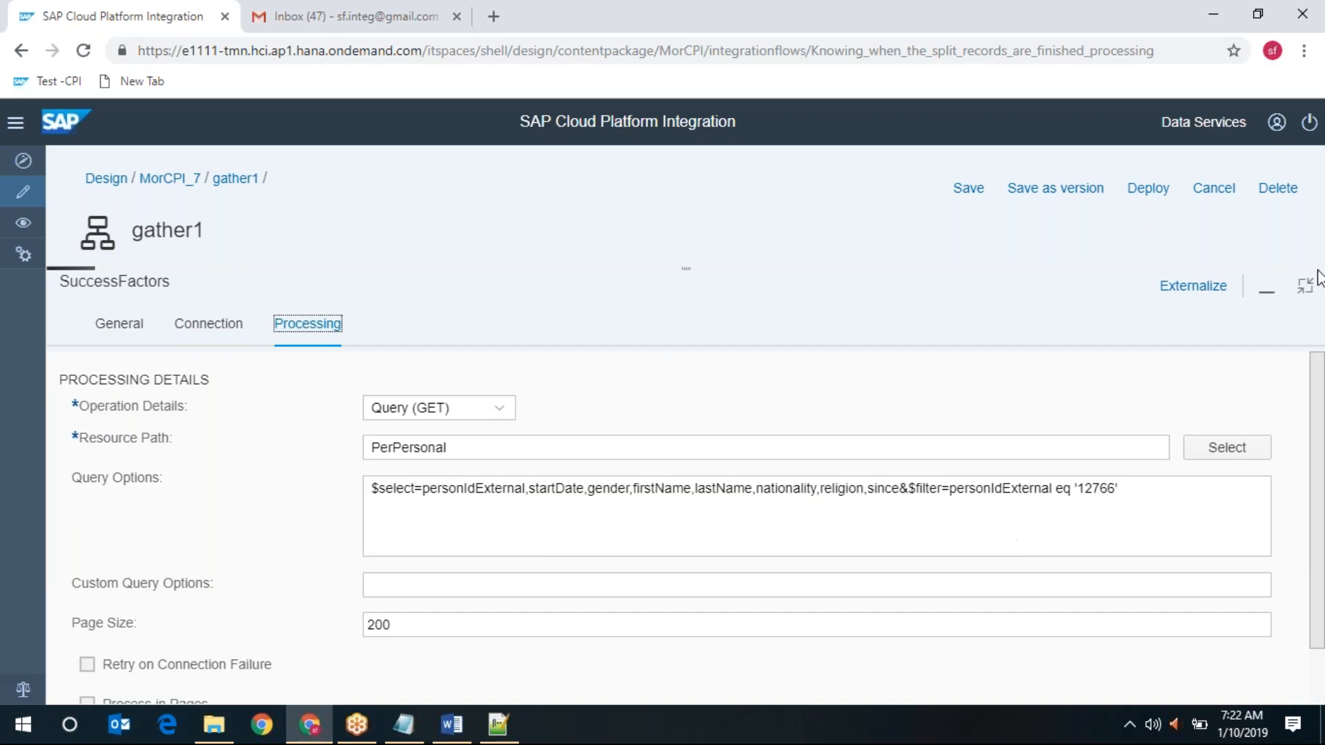
click(1305, 290)
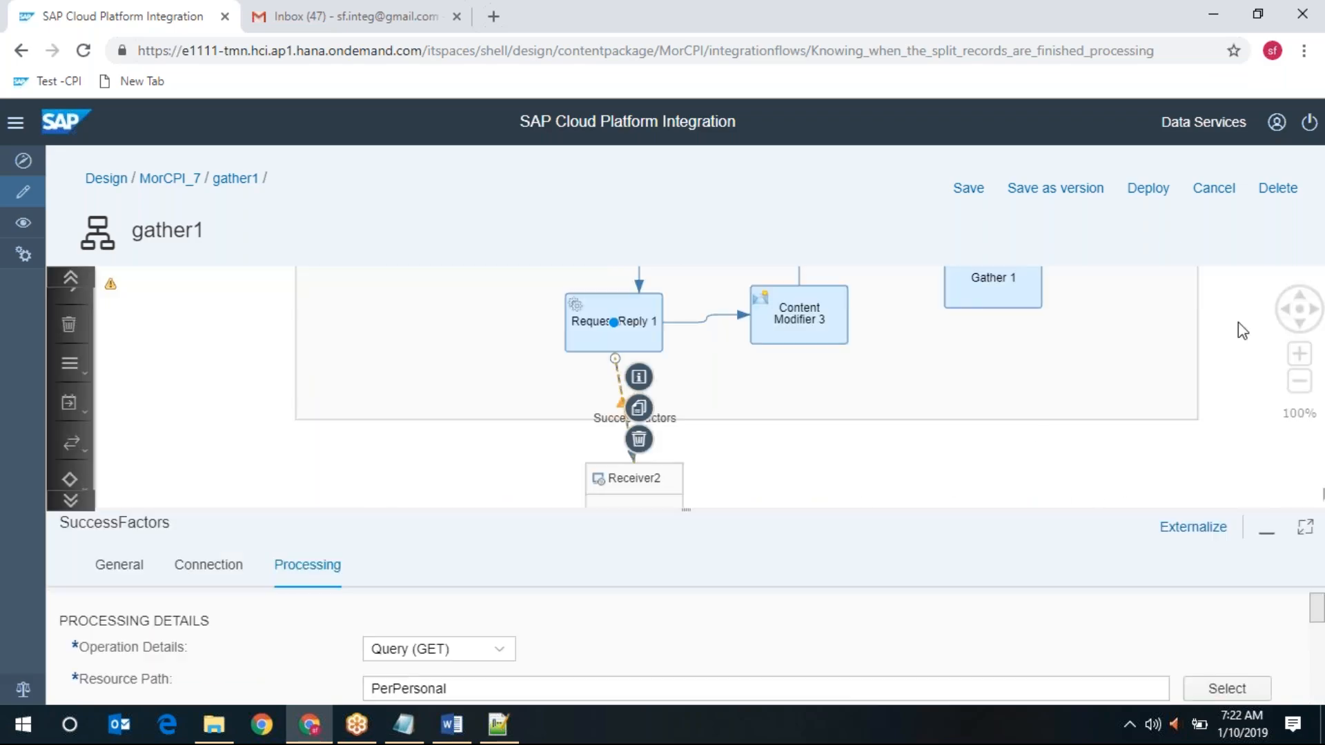
Step: Check Content Modifier 3's message header, exchange property and message body settings
click(824, 321)
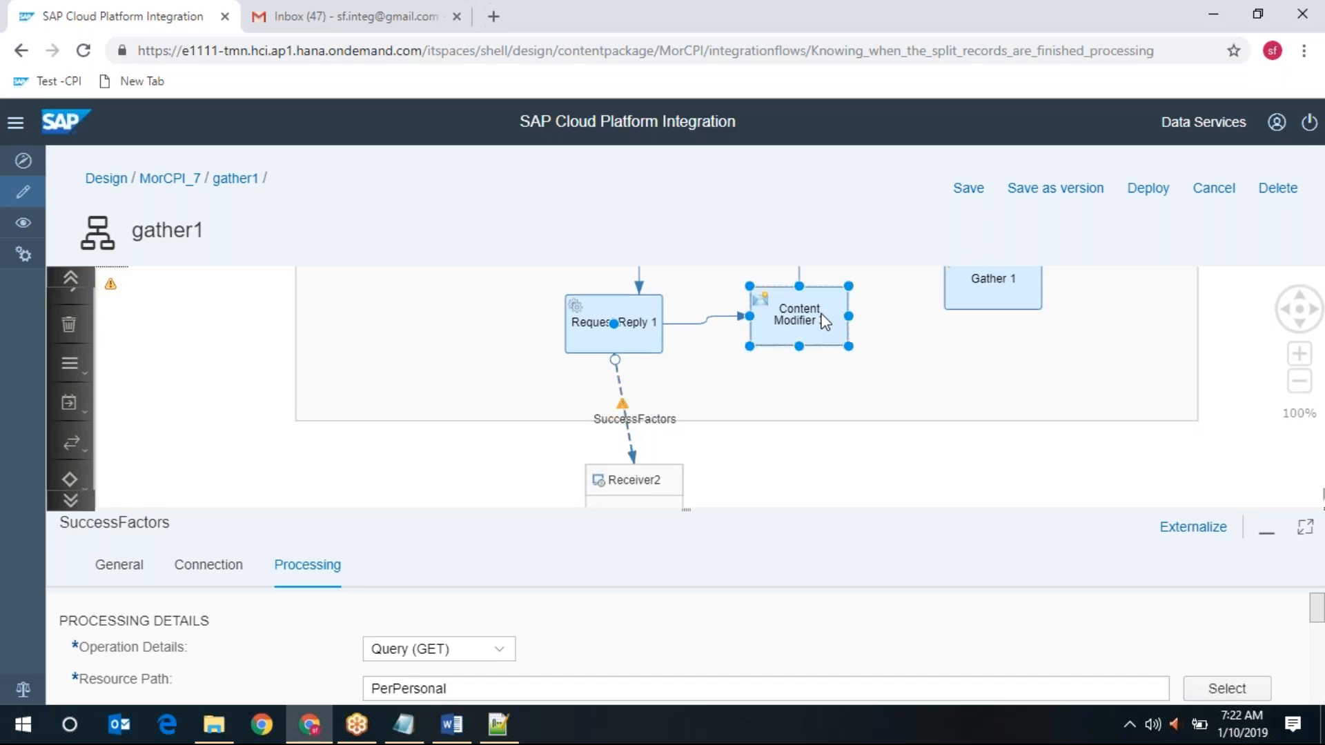
click(1307, 530)
click(255, 330)
click(383, 334)
click(511, 325)
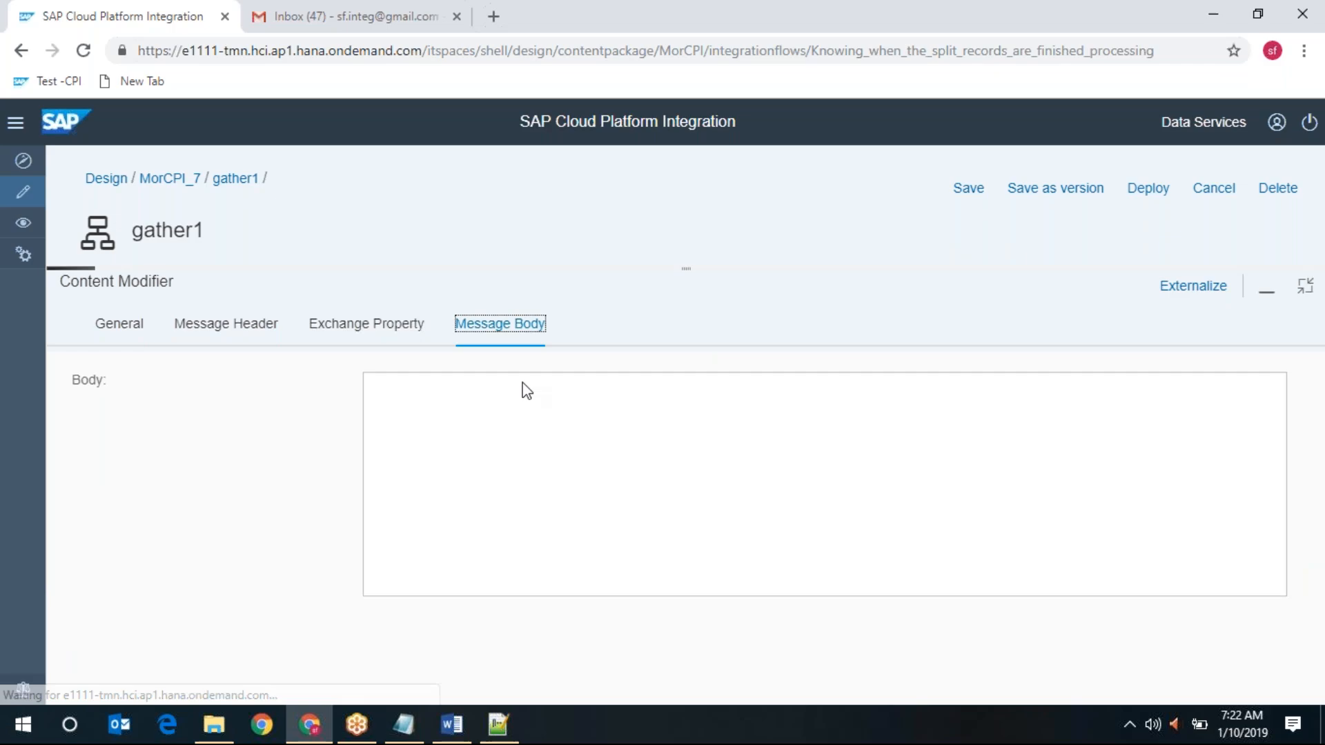
click(1305, 286)
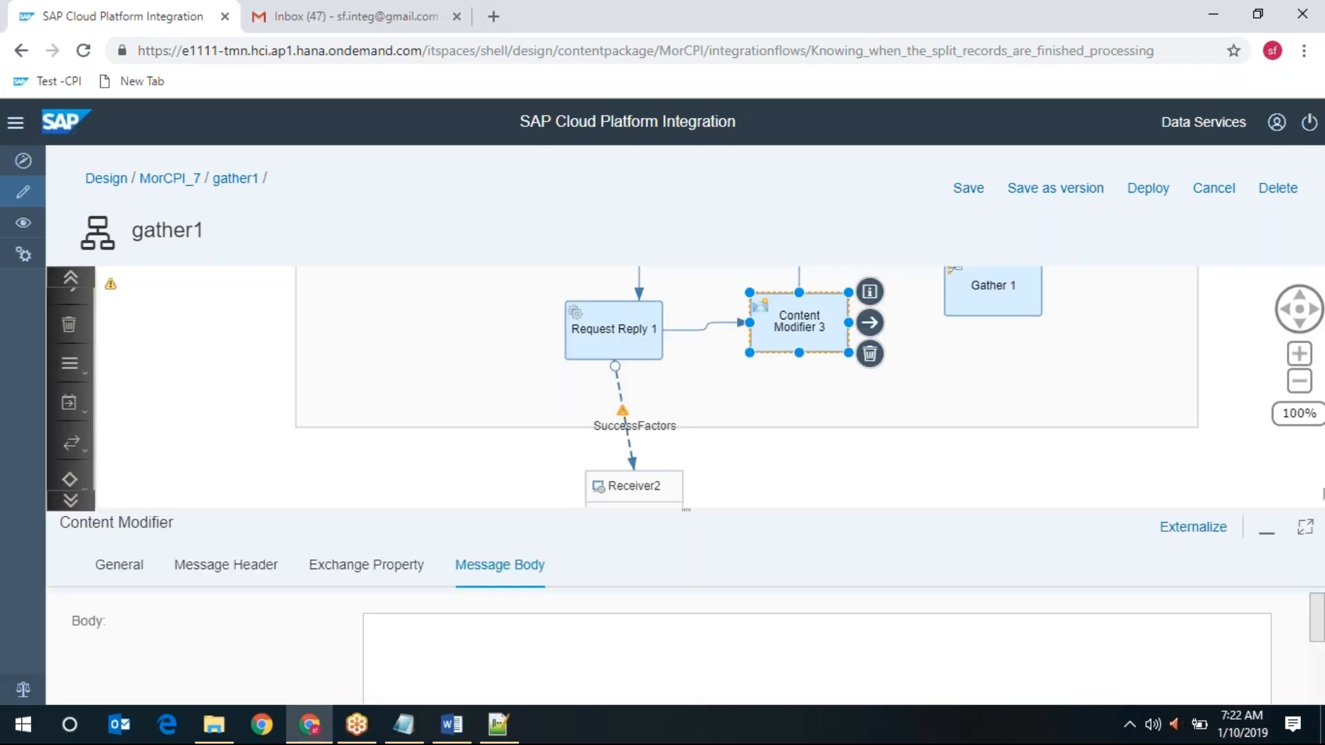
Step: Trace the connection from Content Modifier 3 to Join 1, and view Content Modifier 2's resulting XML in Notepad++
click(1302, 299)
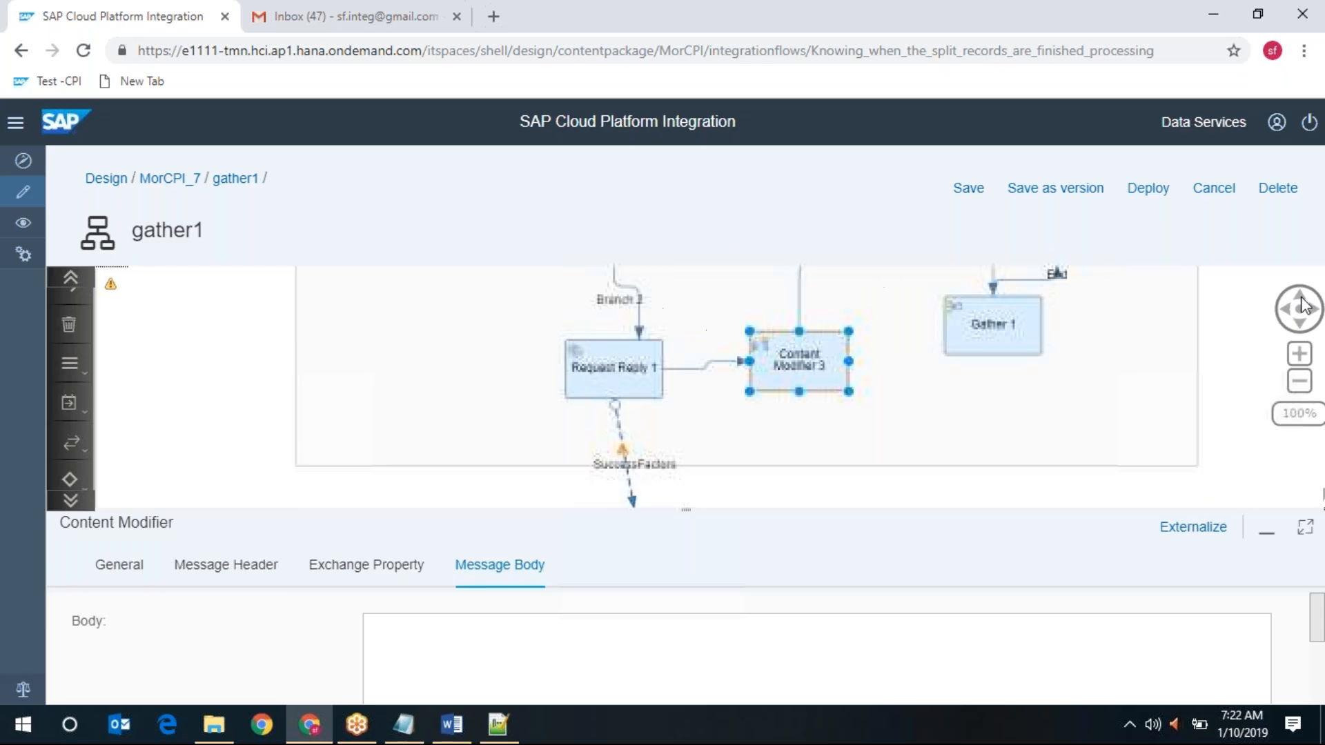
click(1302, 299)
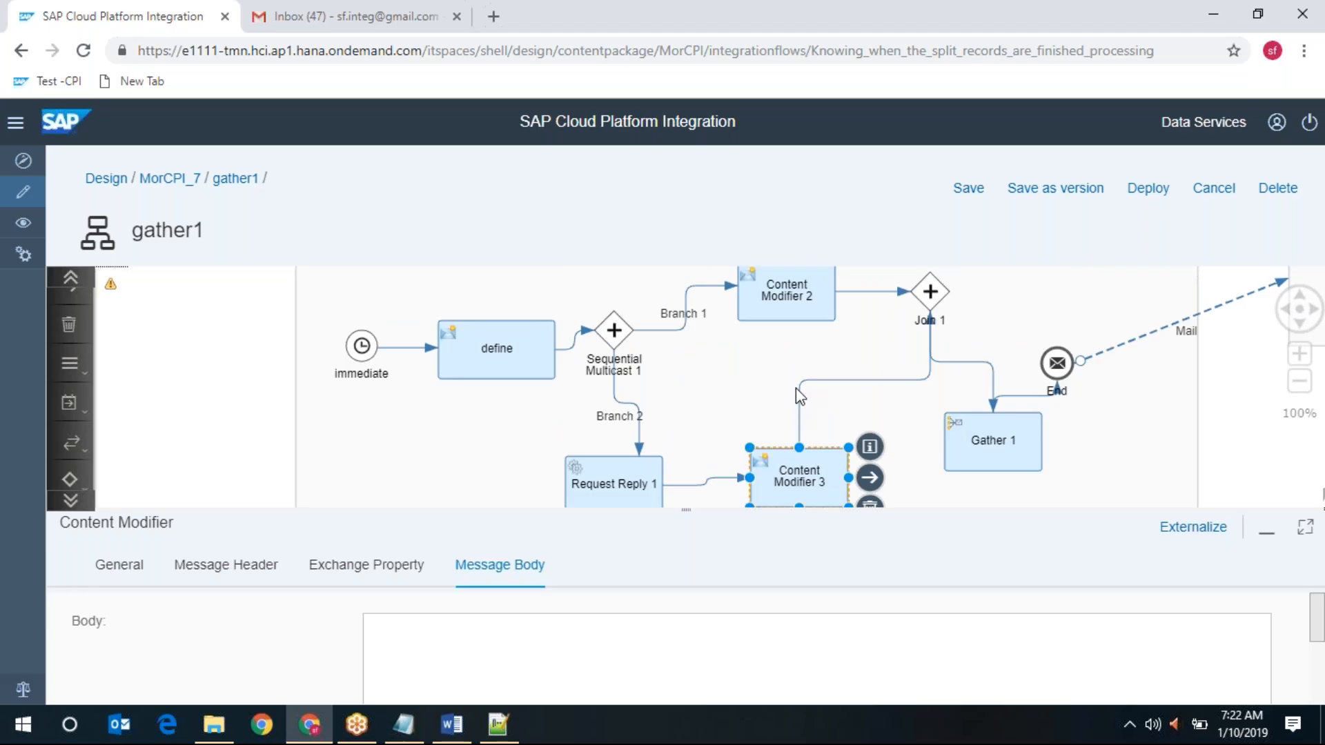
click(929, 372)
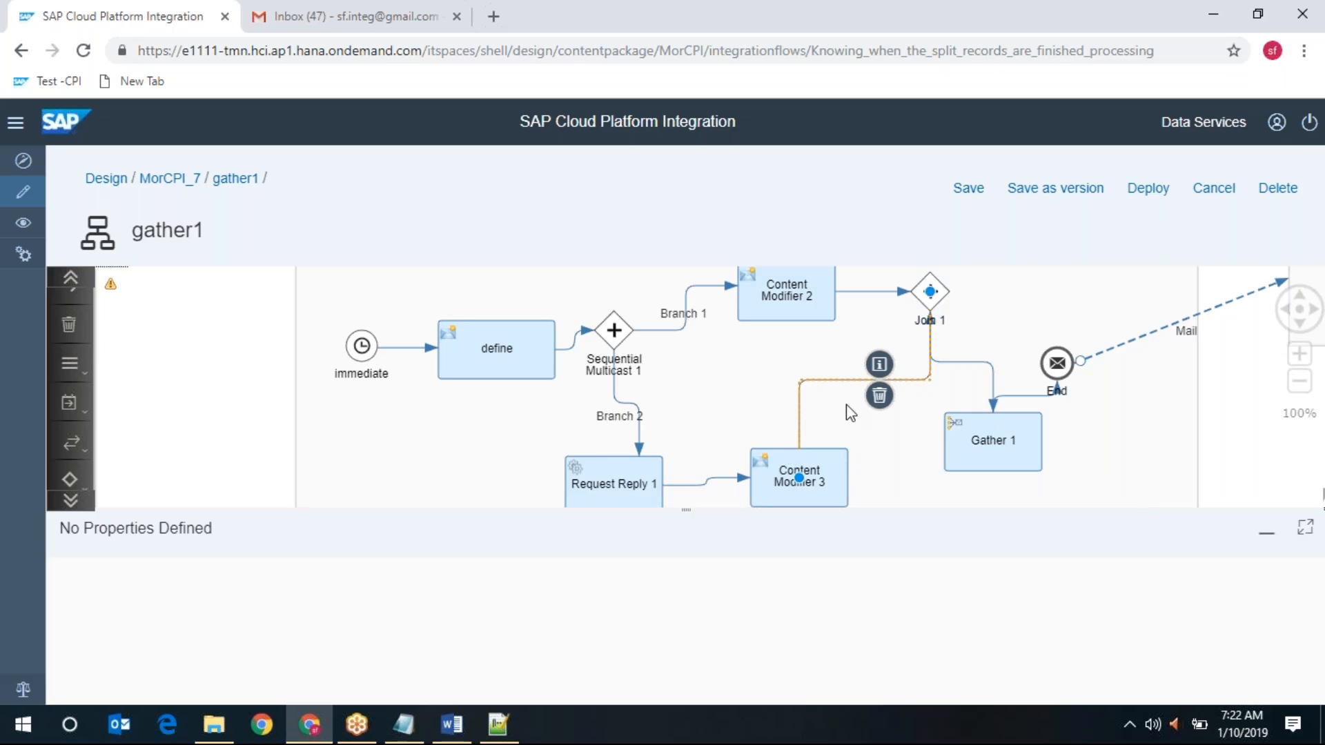
click(800, 297)
click(498, 723)
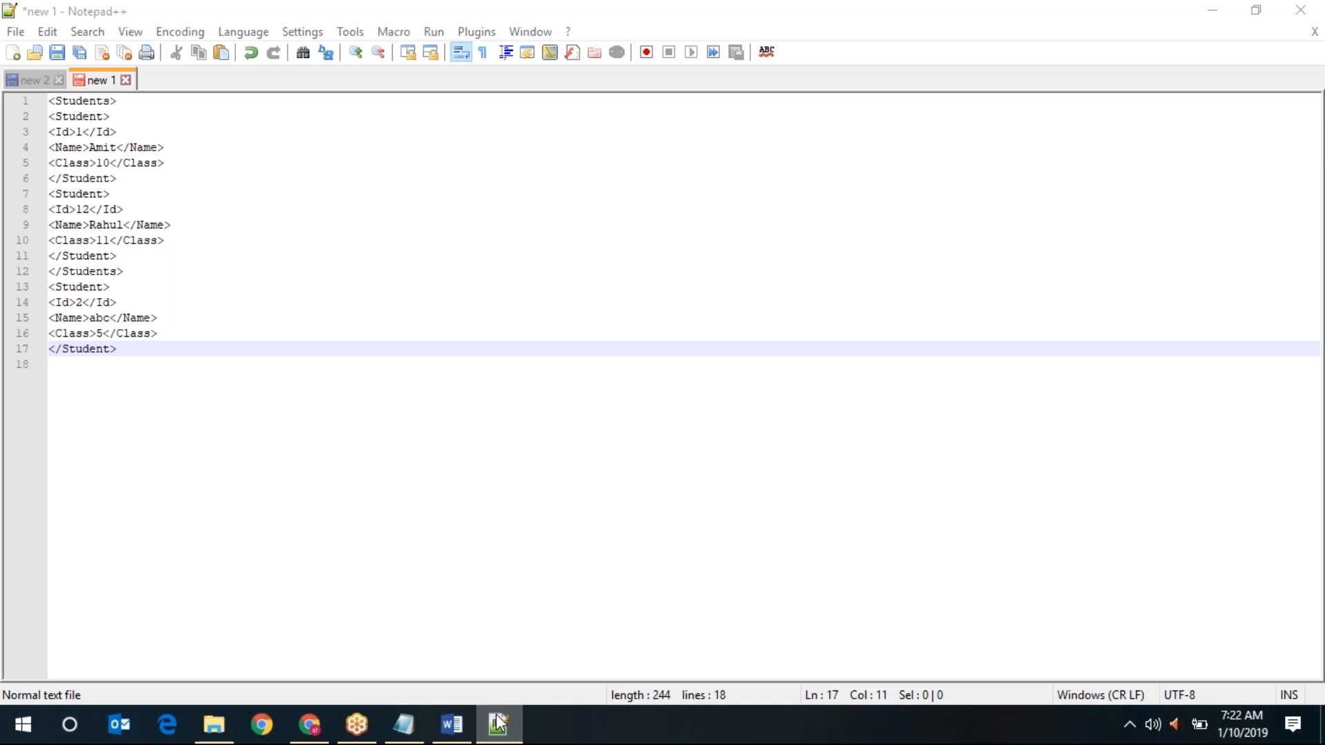
click(498, 723)
Step: Select Join 1, highlight the XML on lines 1 to 17 in Notepad++, and add a line break after the last Student tag
click(931, 325)
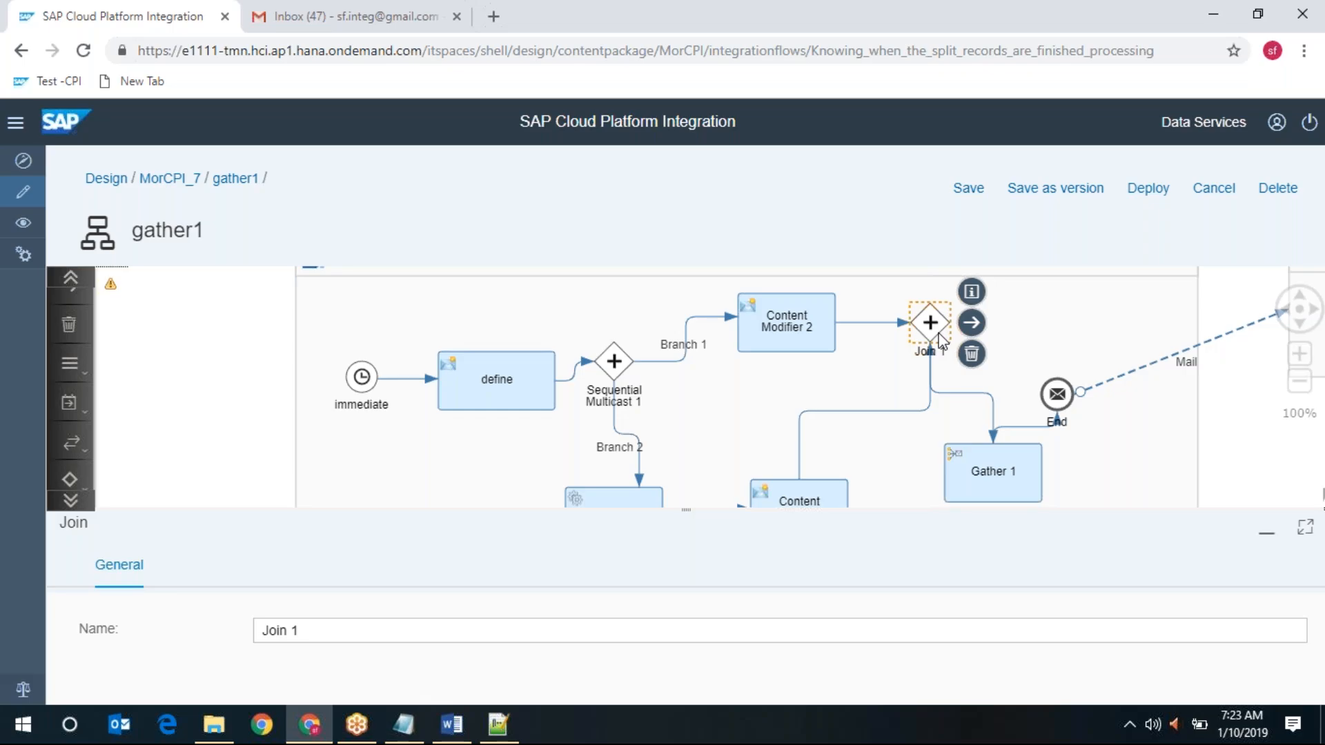
click(498, 725)
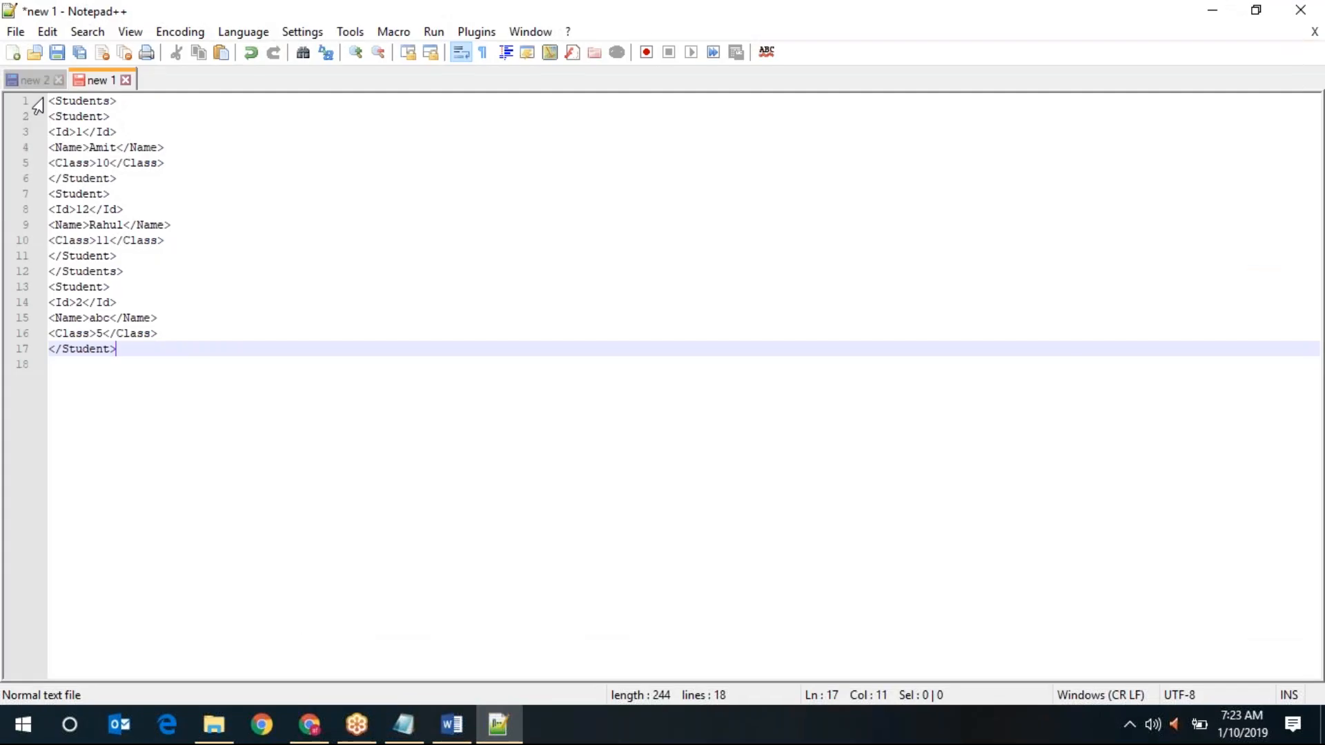
drag(51, 101, 129, 351)
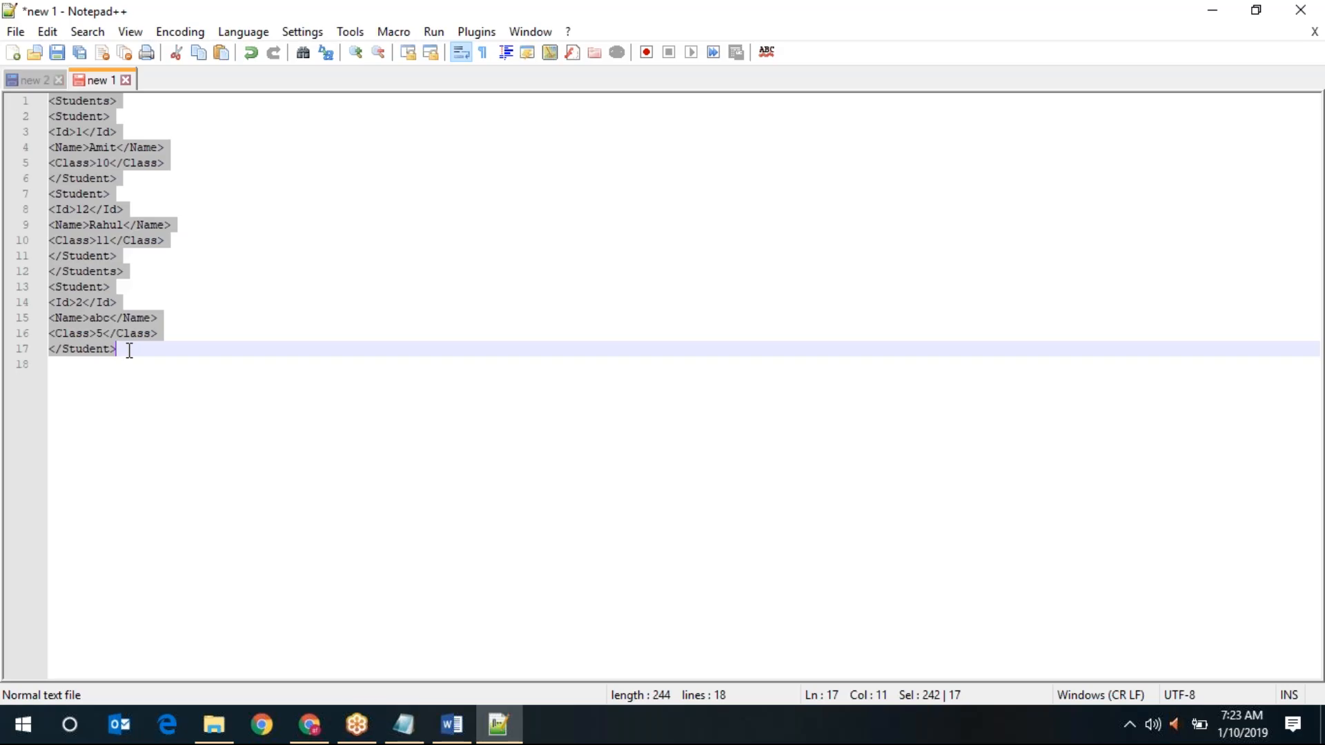
click(129, 351)
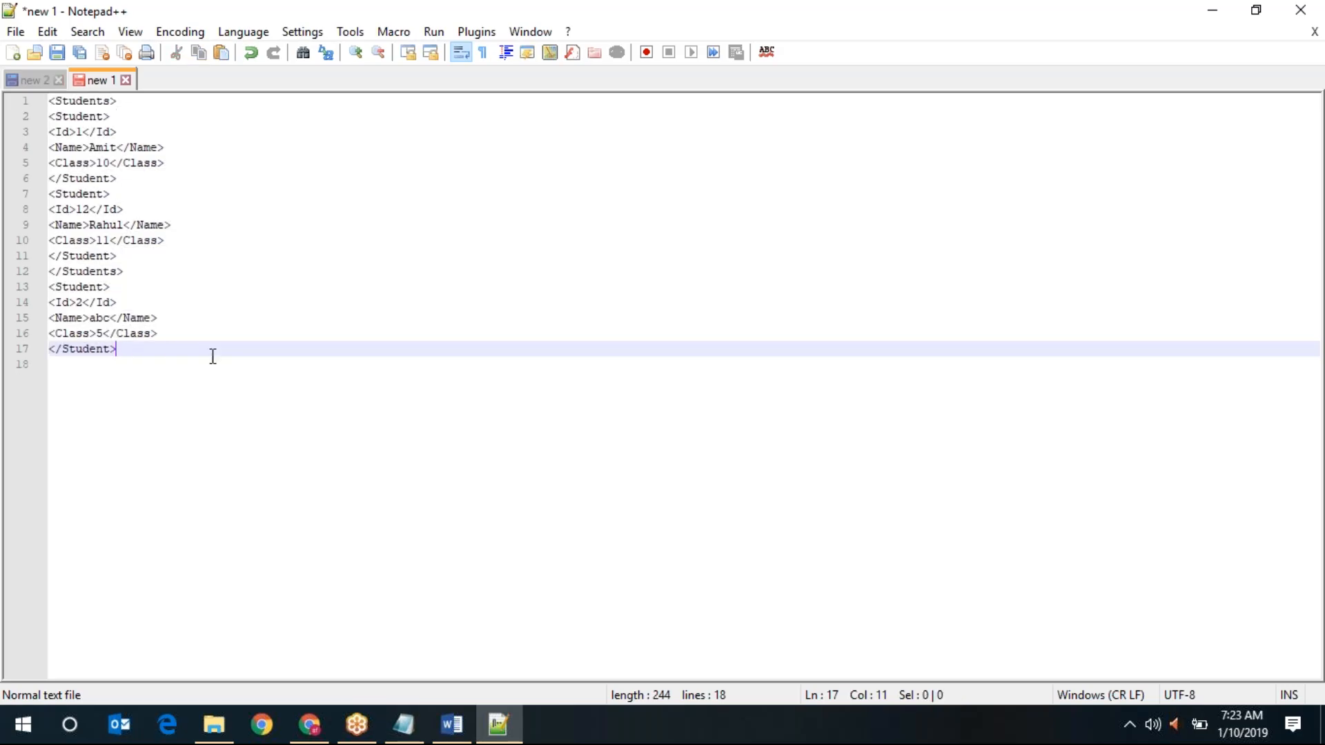
key(Return)
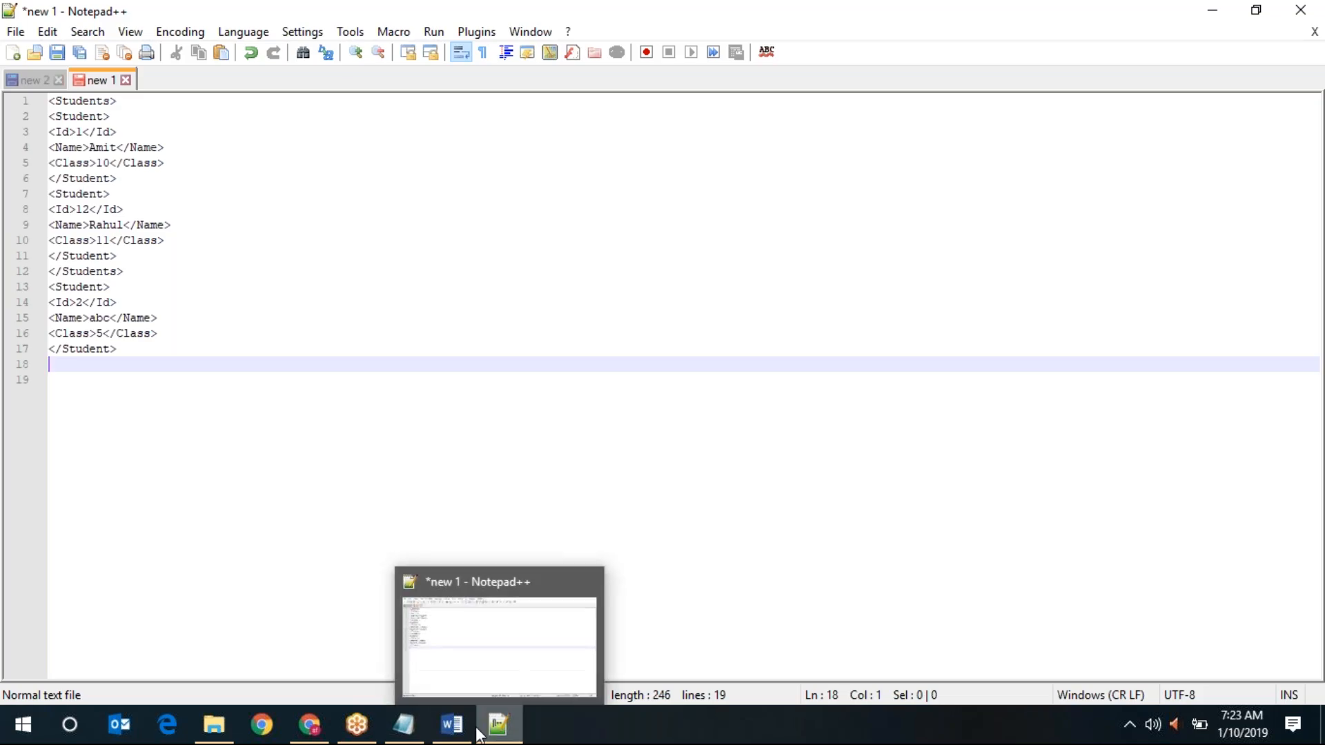
Step: Return to SAP Cloud Platform Integration, follow both branches through Join 1, and open Gather 1's properties
click(318, 726)
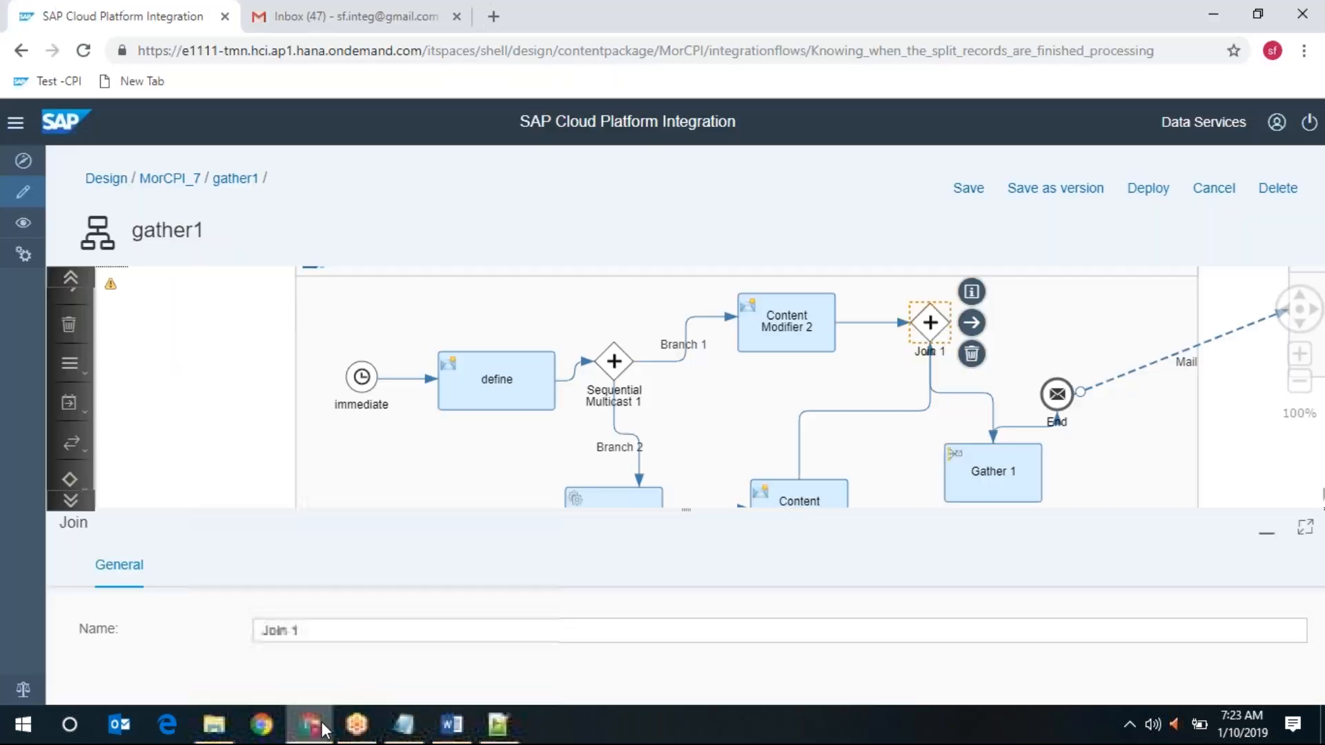
click(1301, 331)
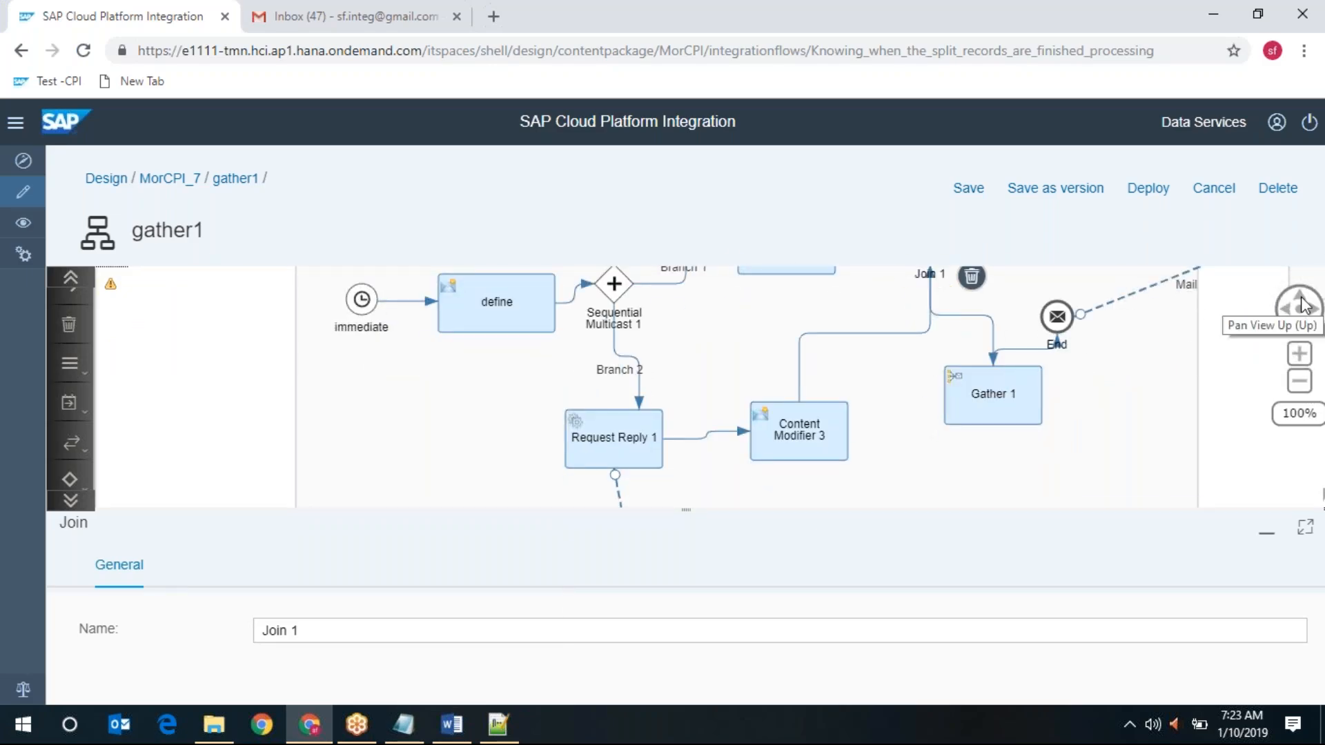
click(1300, 295)
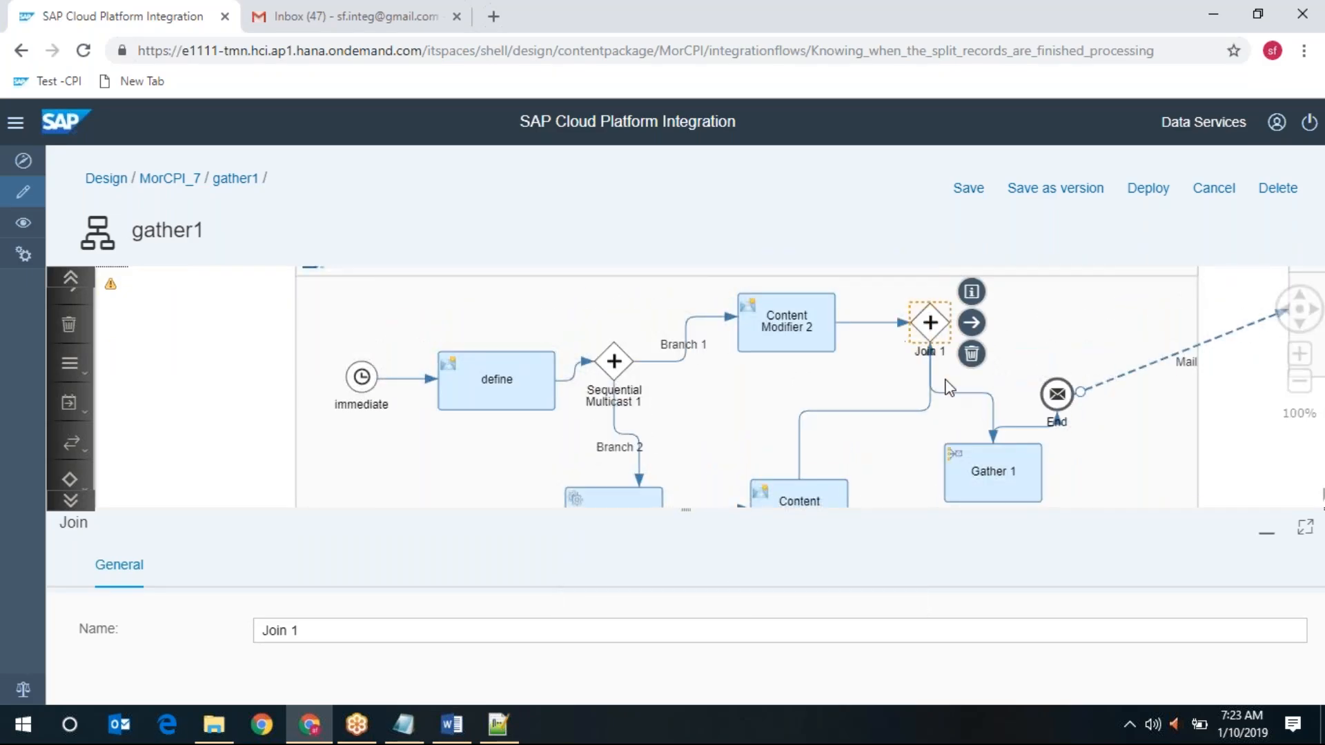
mouse_move(1017, 478)
click(999, 463)
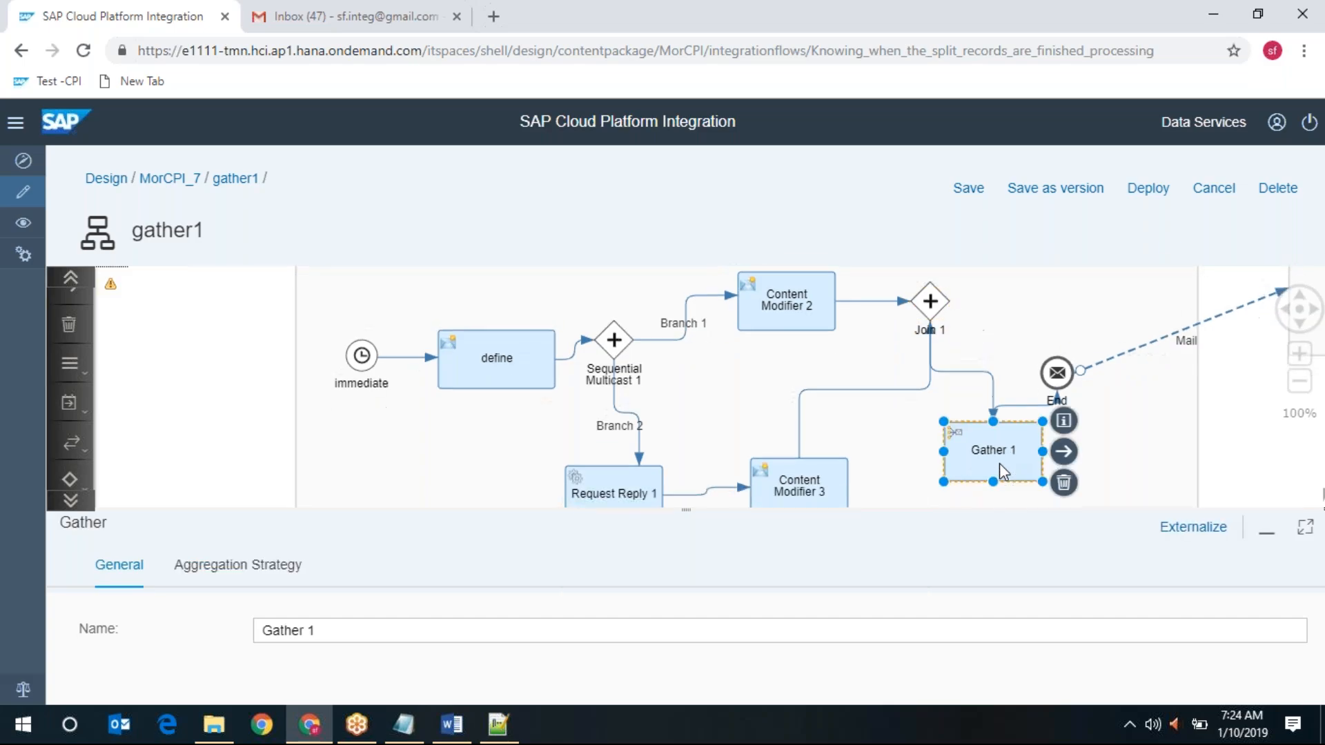
Step: Check Content Modifier 3's message body and message header settings, and delete Content Modifier 3 from branch 2
click(818, 491)
click(528, 570)
click(319, 569)
click(239, 577)
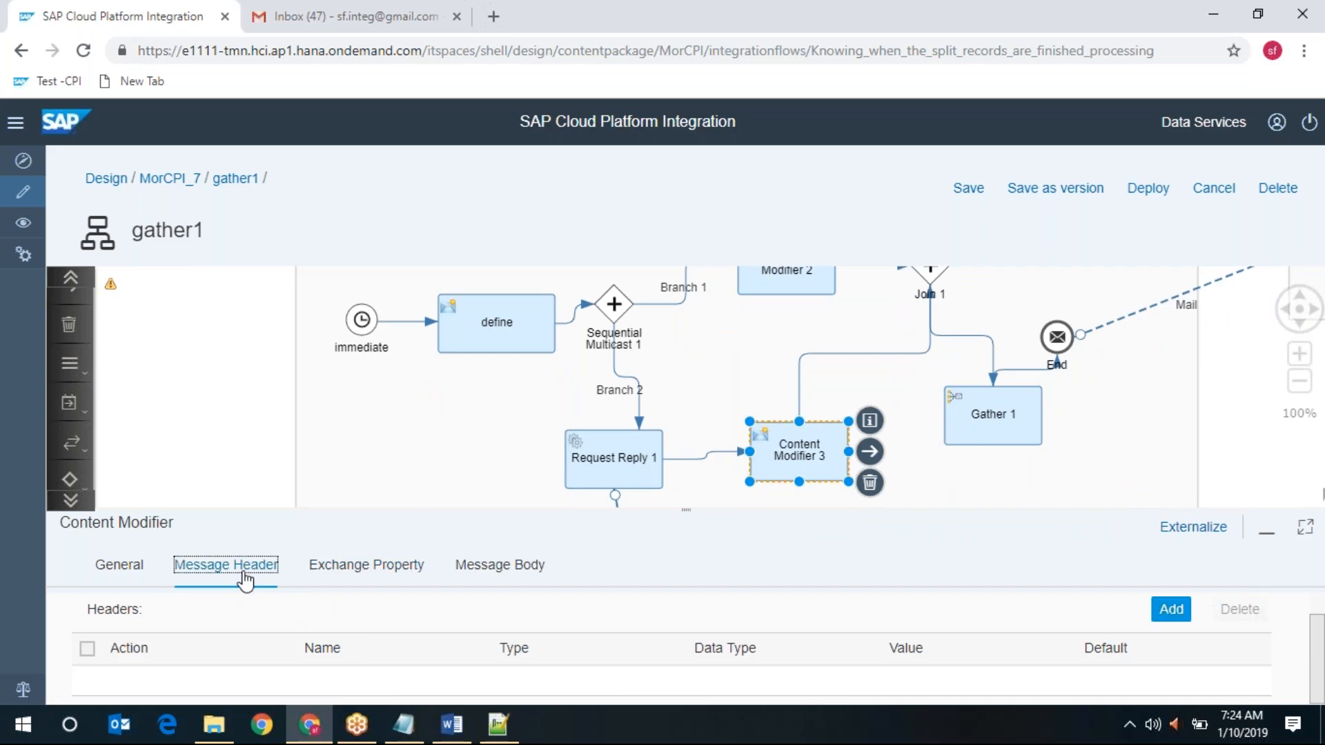
click(870, 484)
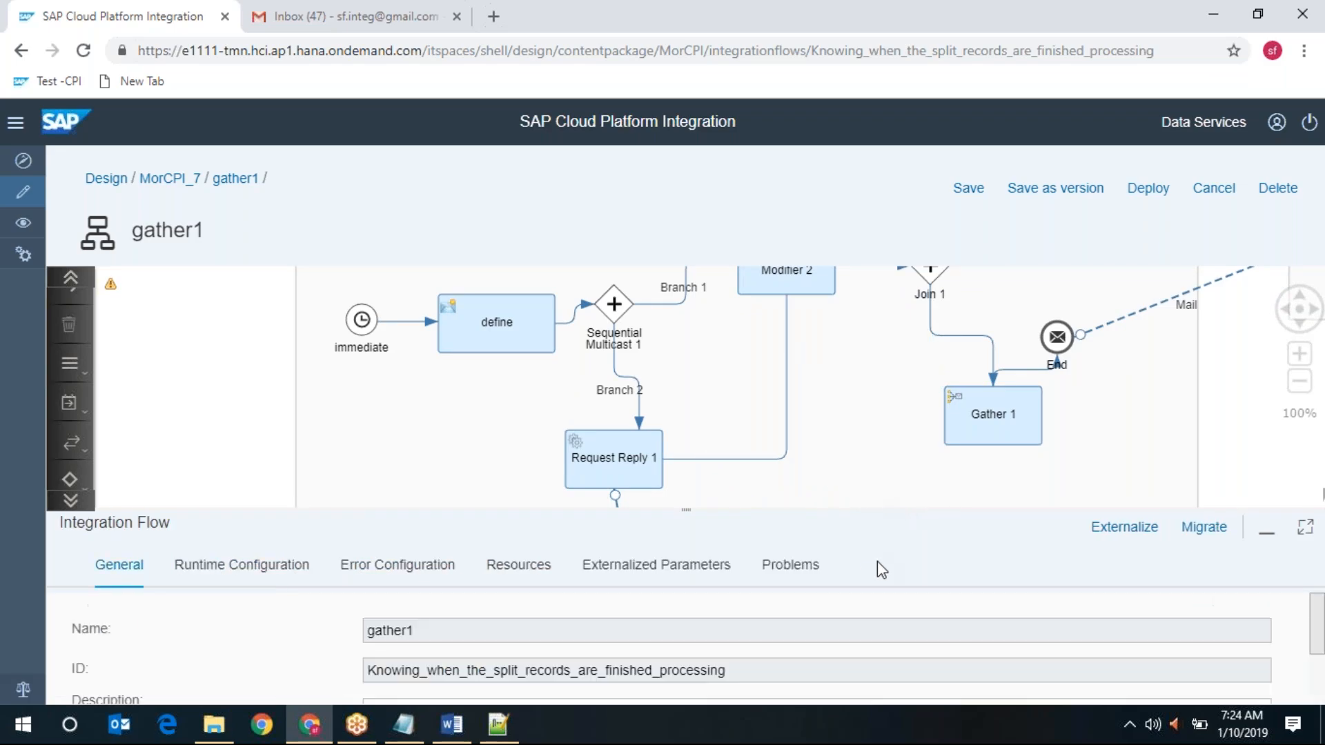
Step: Move Join 1 directly below Content Modifier 2, between Request Reply 1 and Gather 1
click(1304, 303)
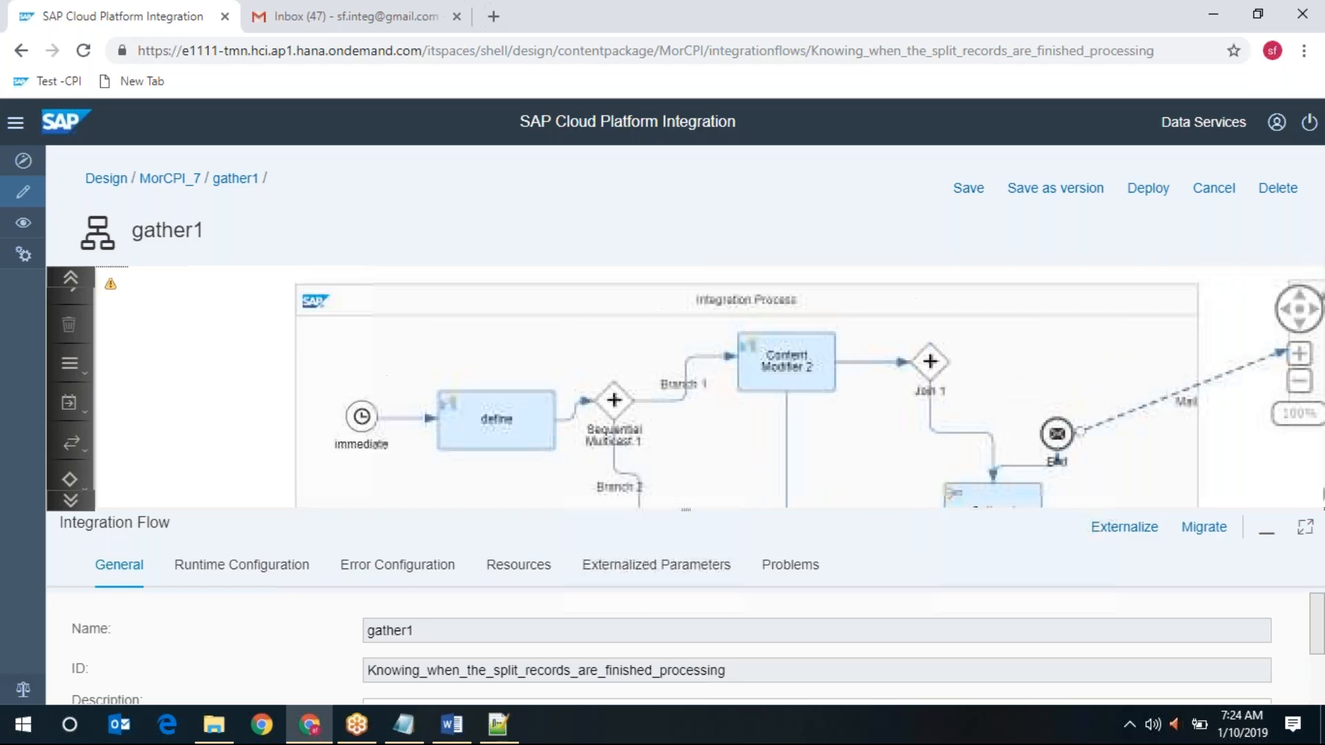
click(1302, 325)
click(931, 332)
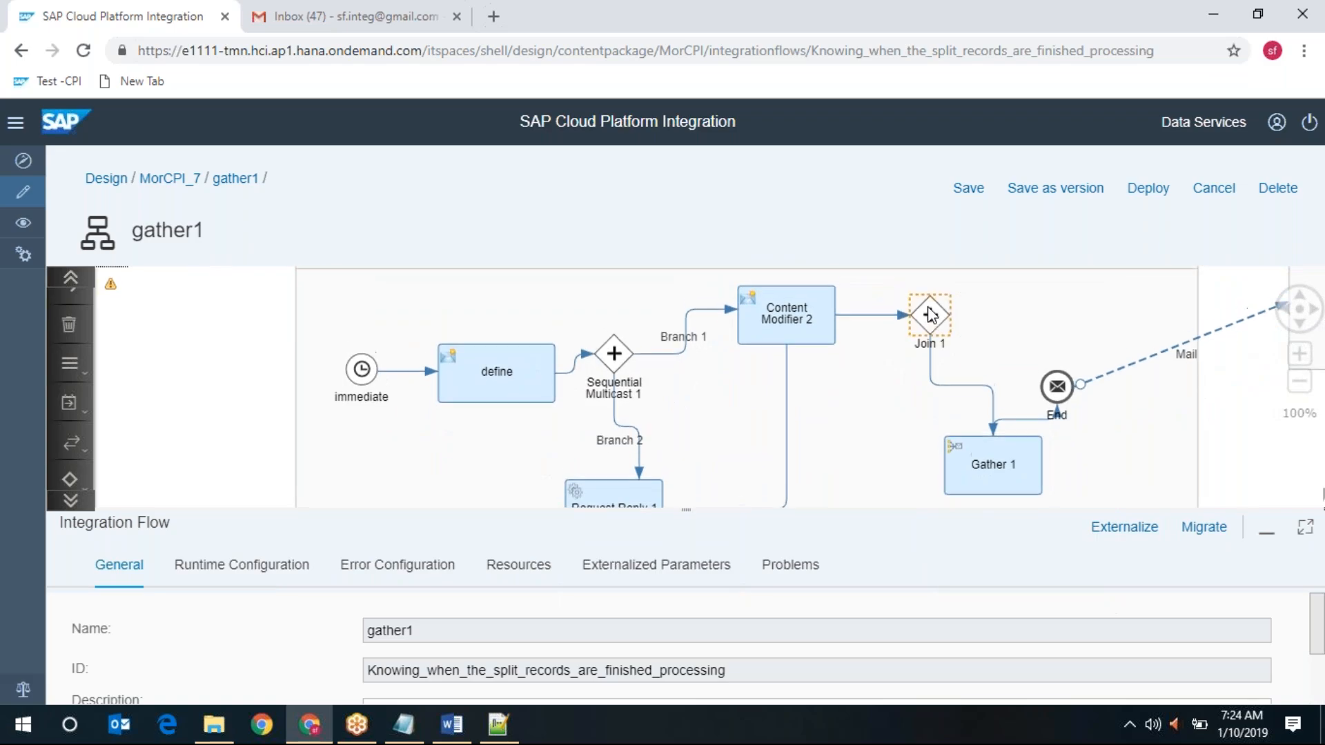
drag(933, 335, 797, 454)
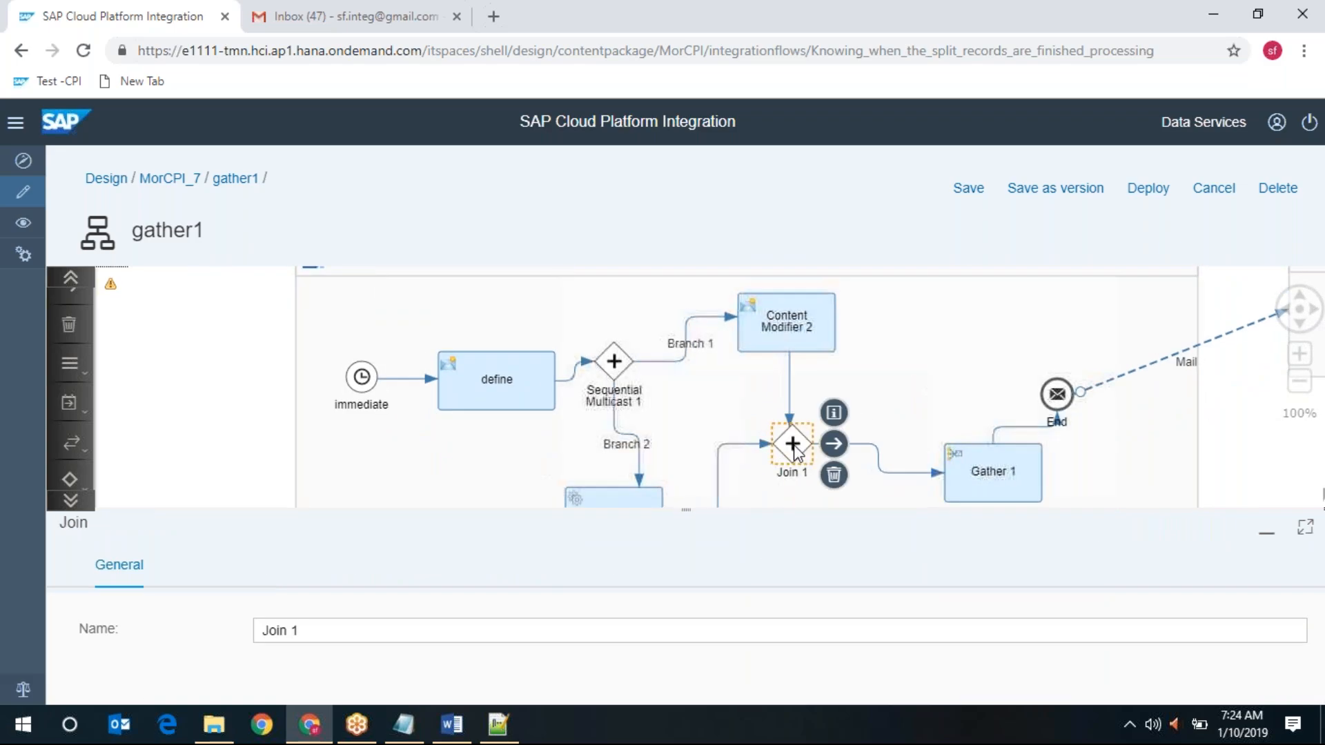
click(1300, 329)
click(1301, 328)
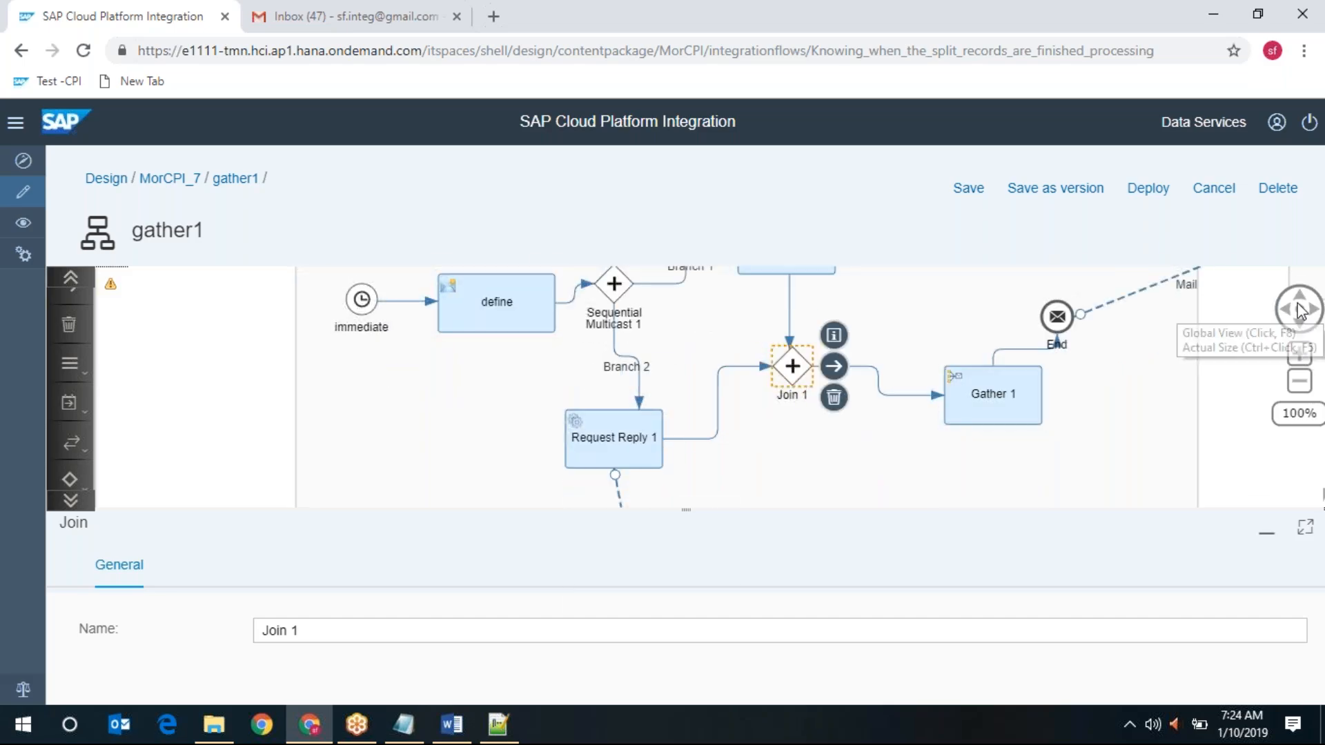
click(1300, 380)
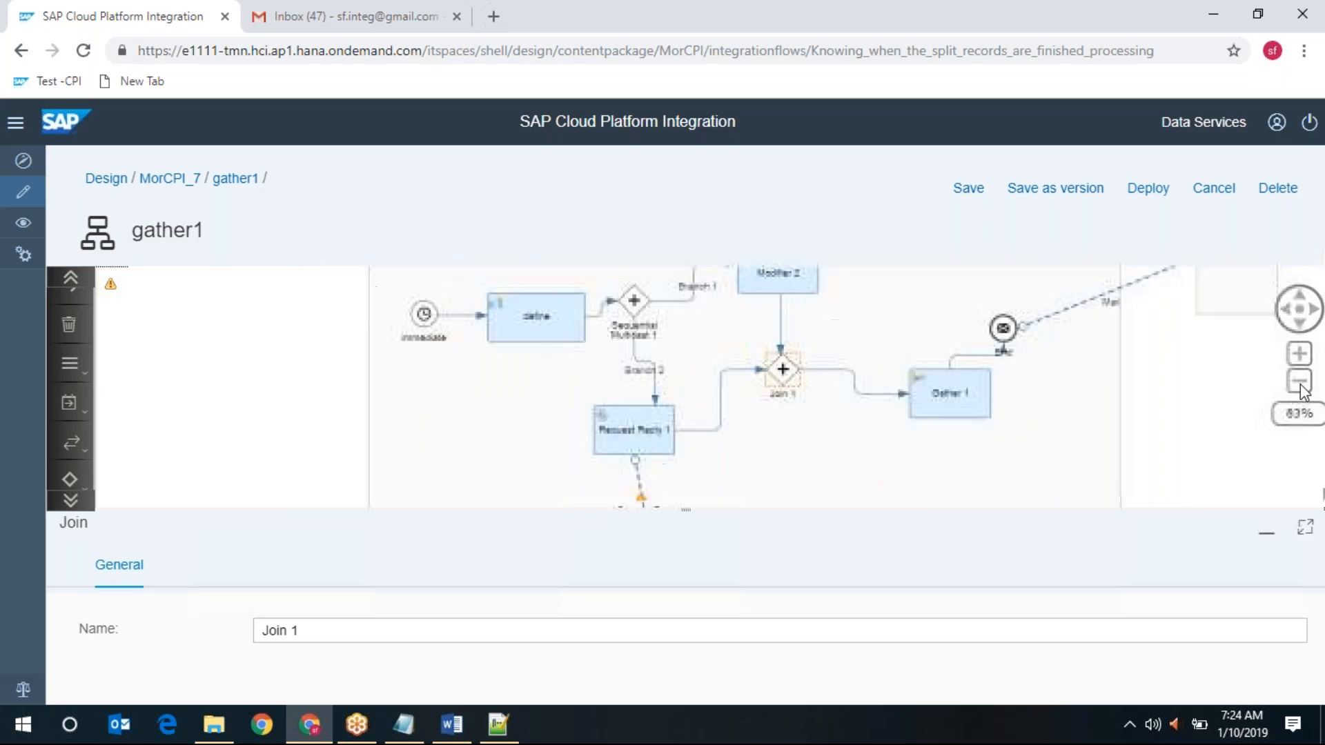
click(1300, 296)
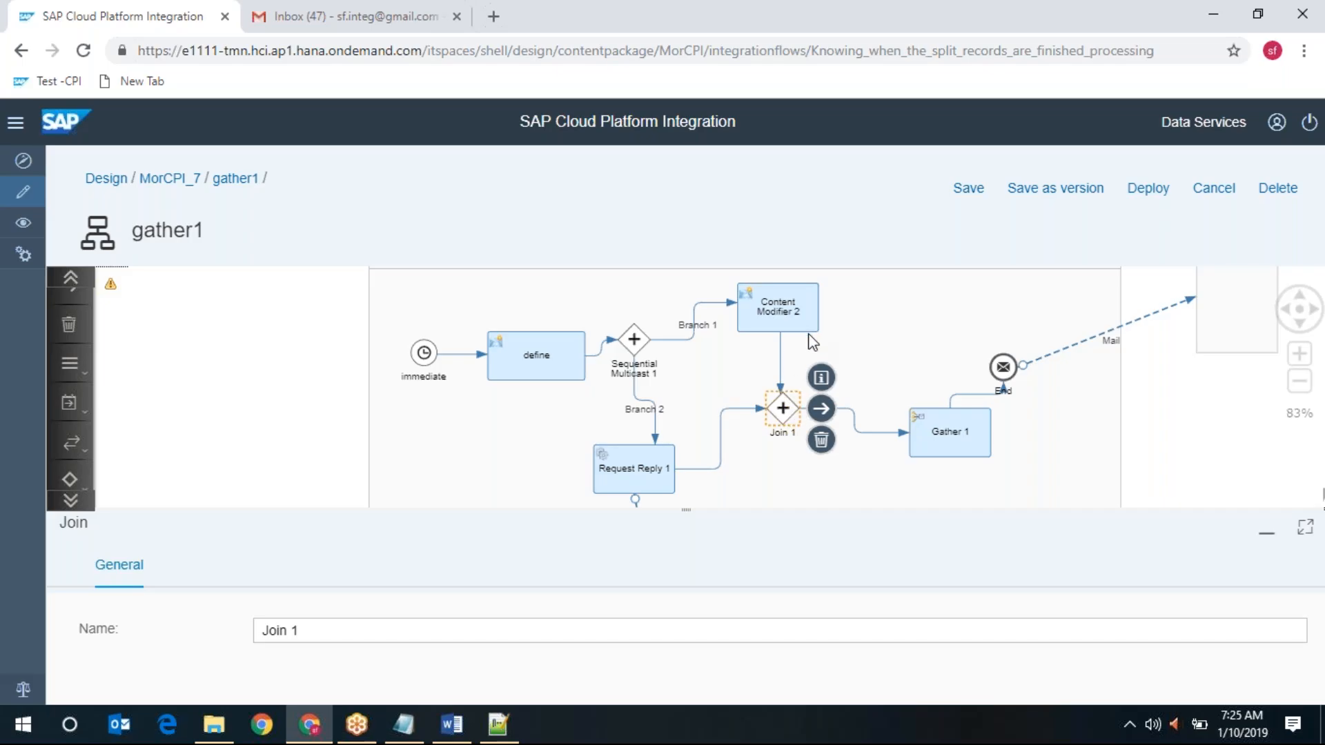
Step: Set Gather 1's incoming format to XML (Different Format), keeping Combine as its aggregation algorithm
mouse_move(939, 458)
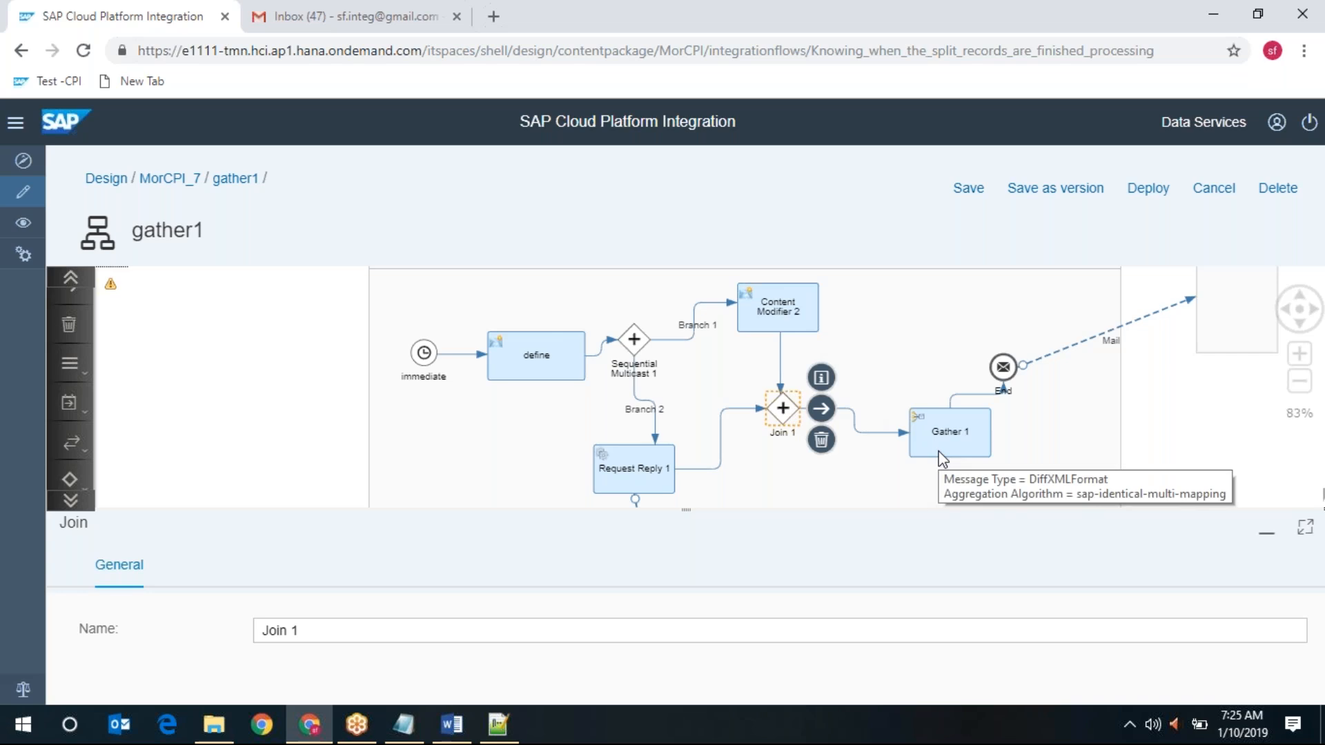
click(946, 438)
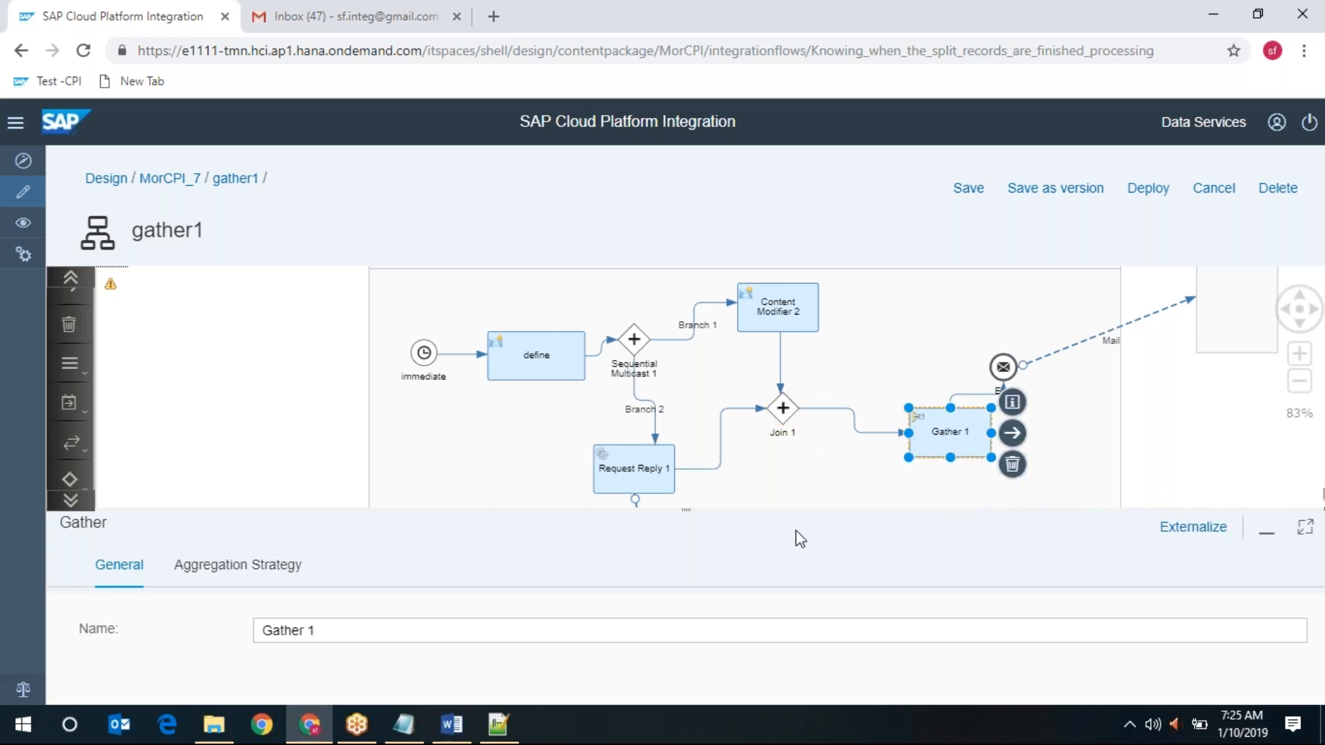
click(270, 573)
click(1300, 533)
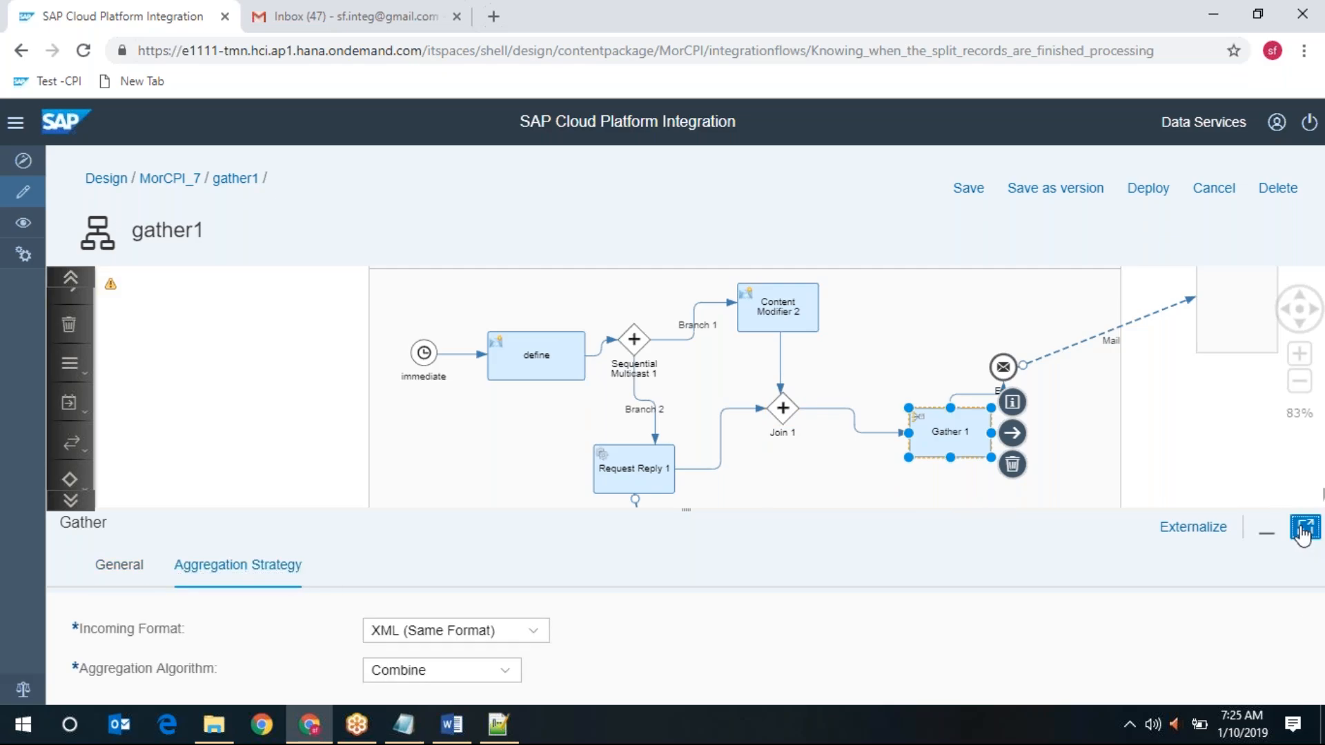
click(535, 391)
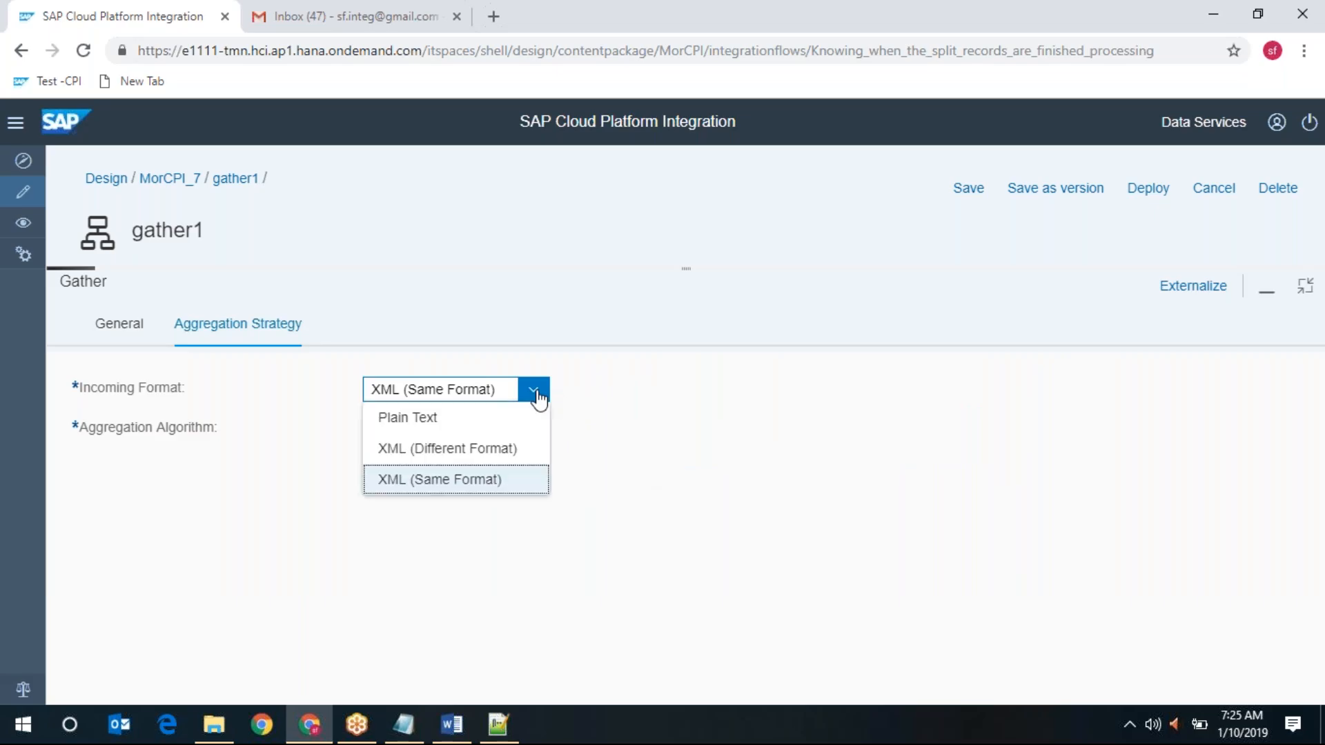
click(459, 450)
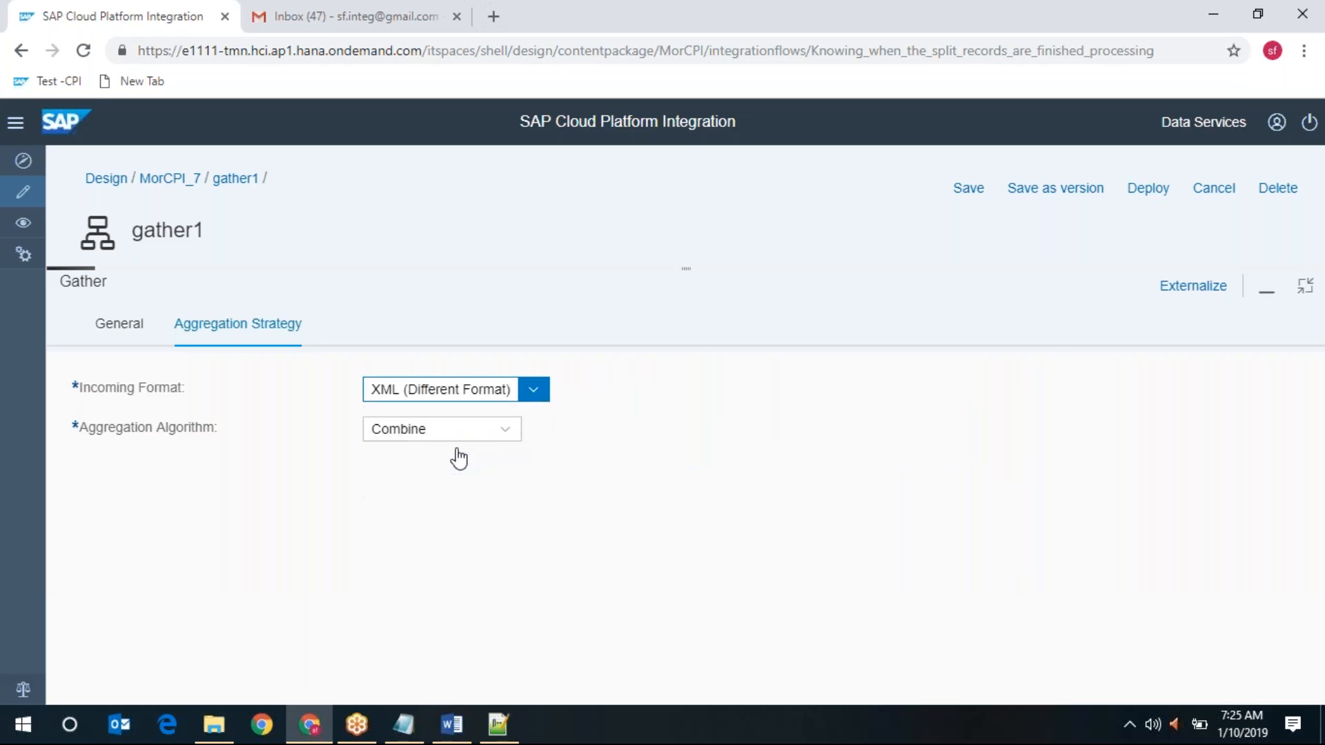
click(509, 437)
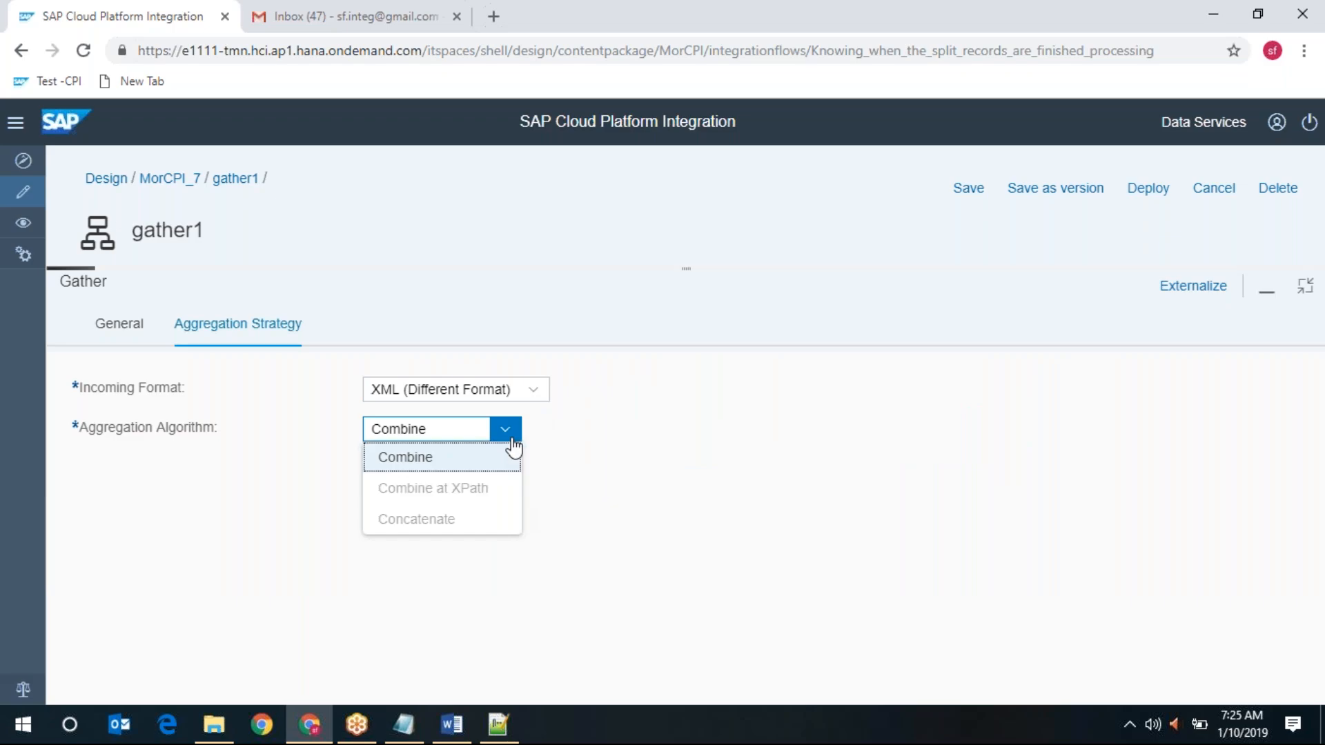
click(709, 463)
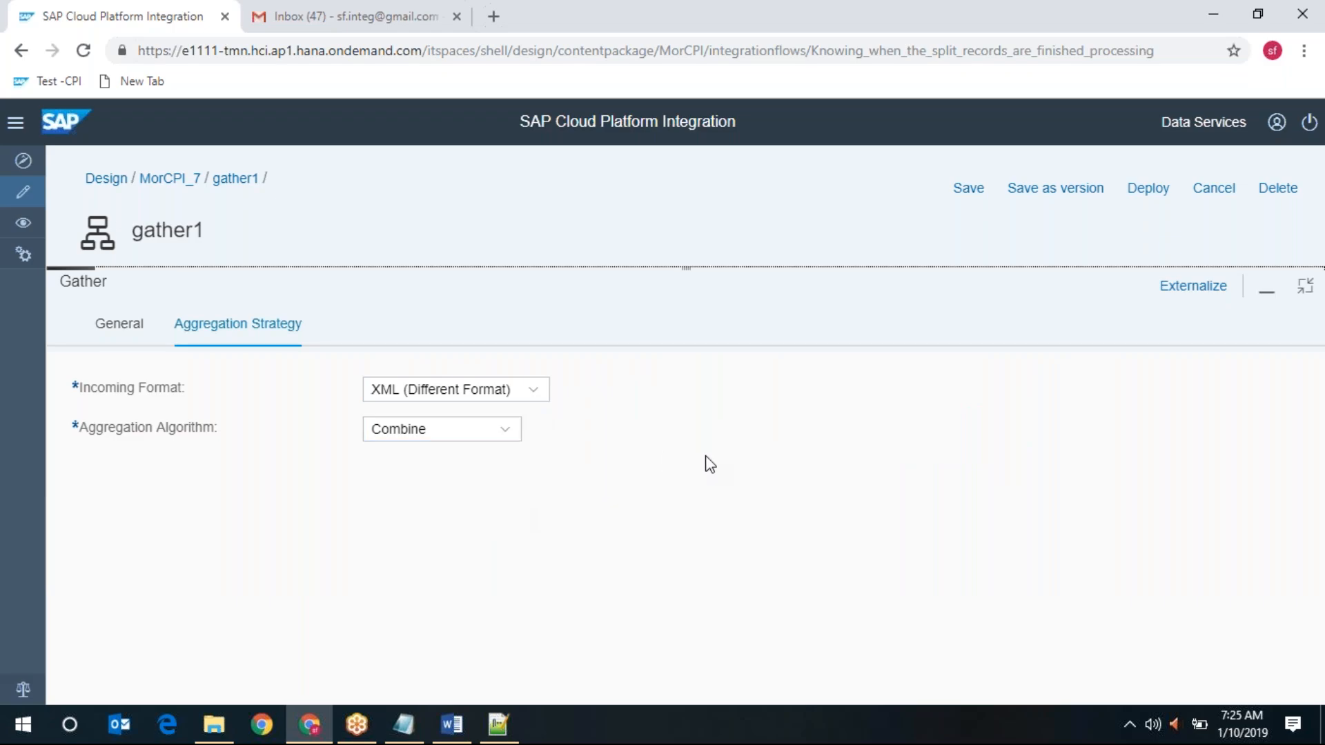
click(536, 391)
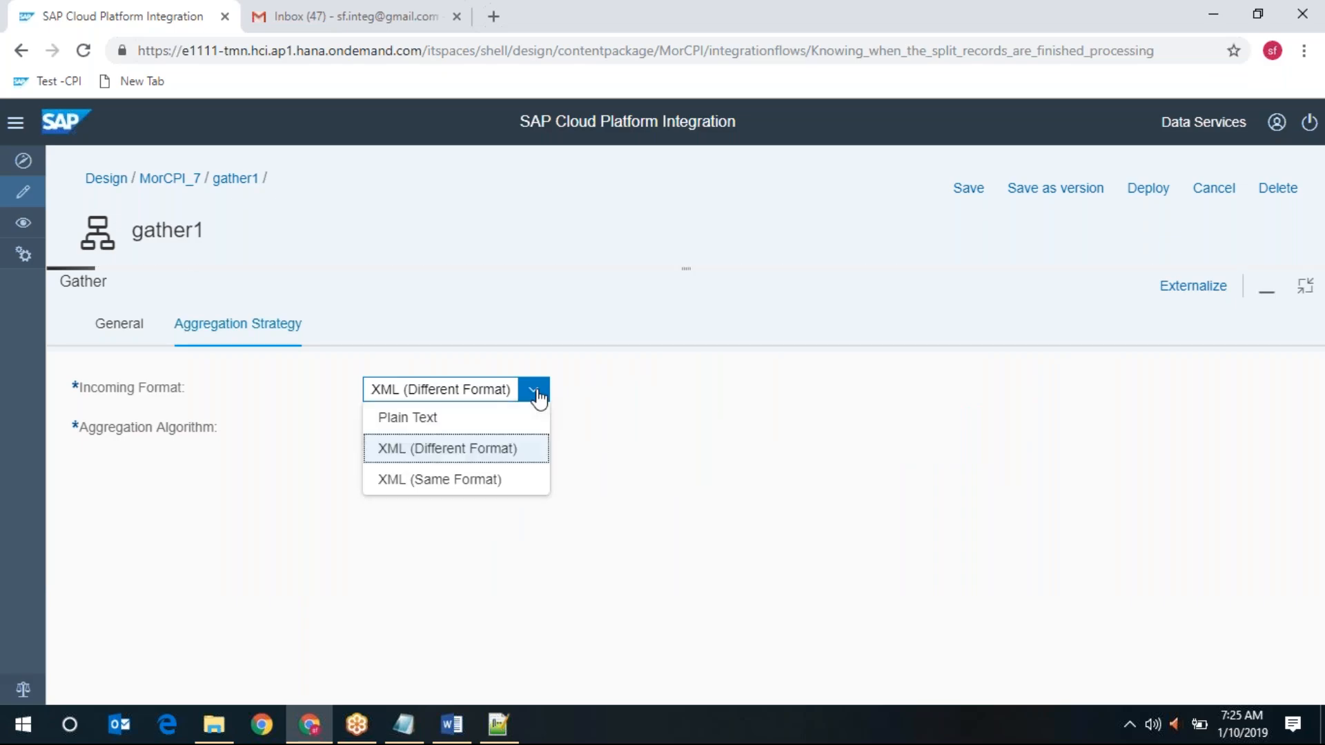
click(473, 447)
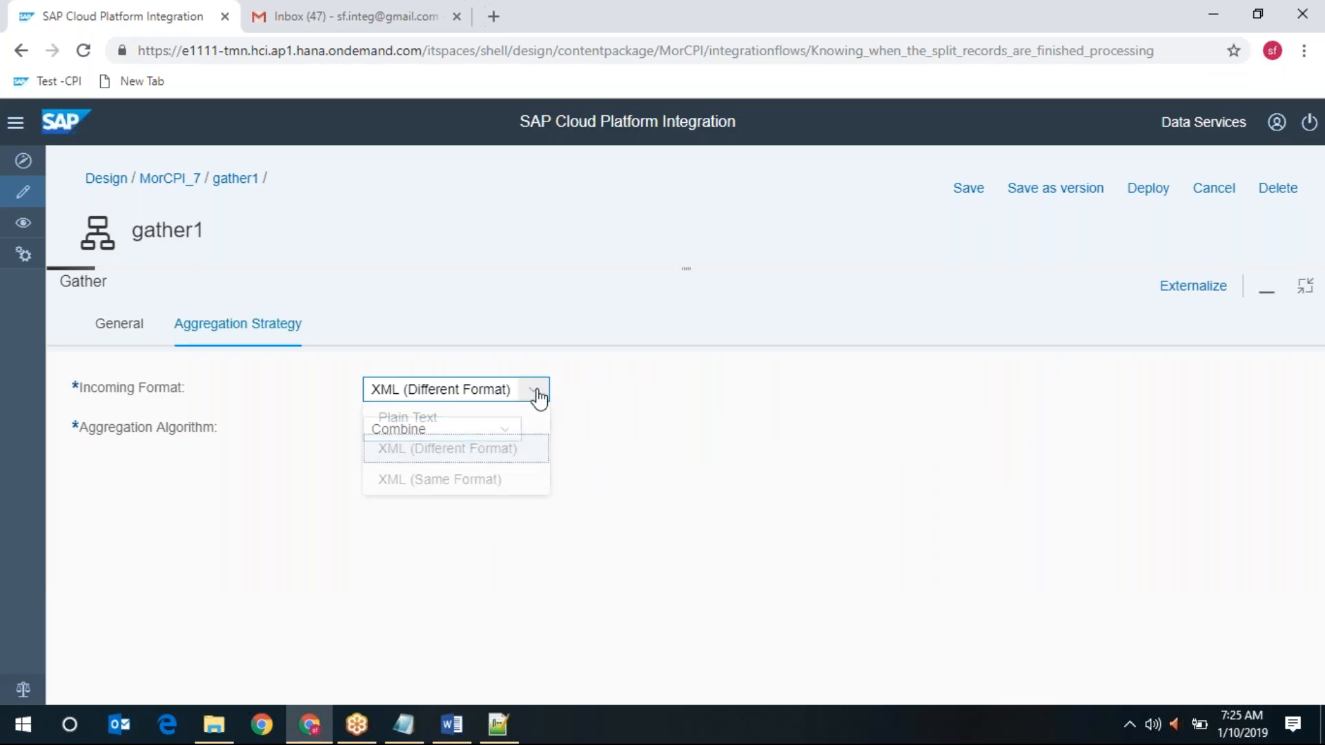
click(1306, 294)
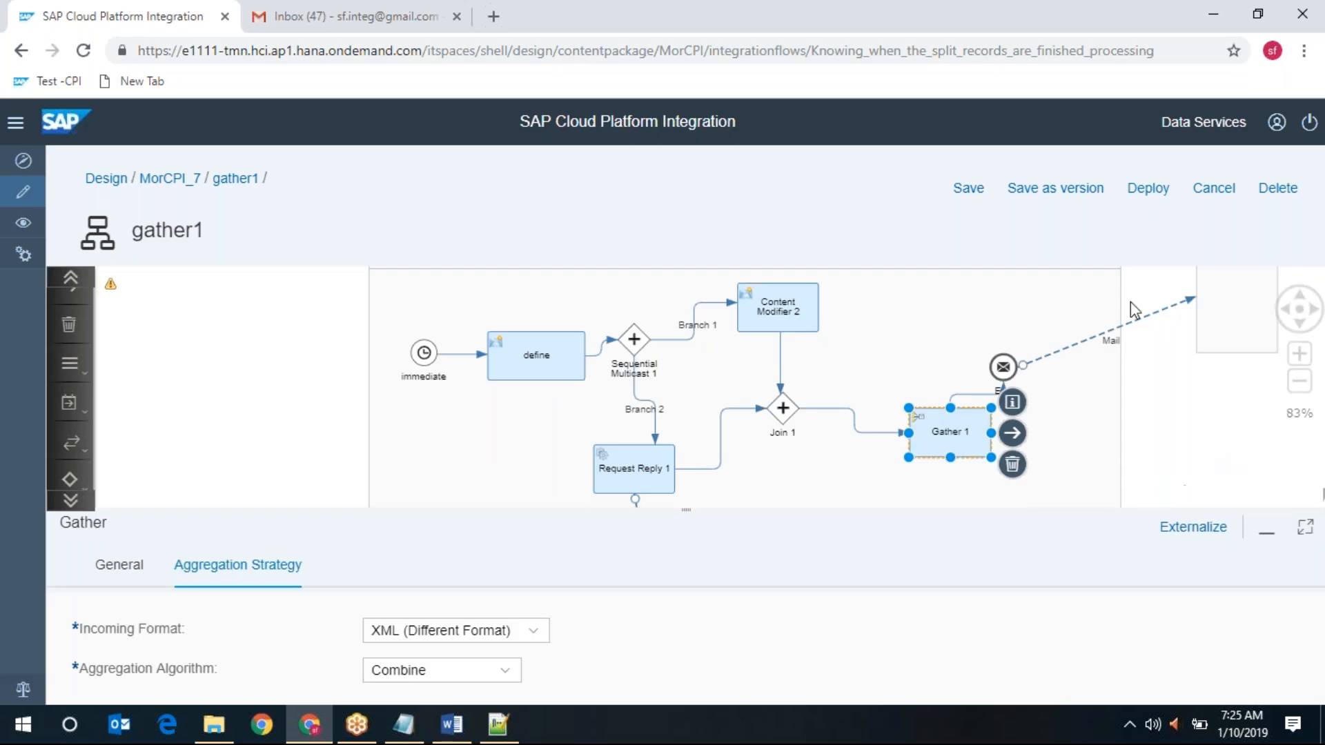
Step: In the Mail receiver channel's connection settings, set the mail subject to "gather step"
click(1147, 318)
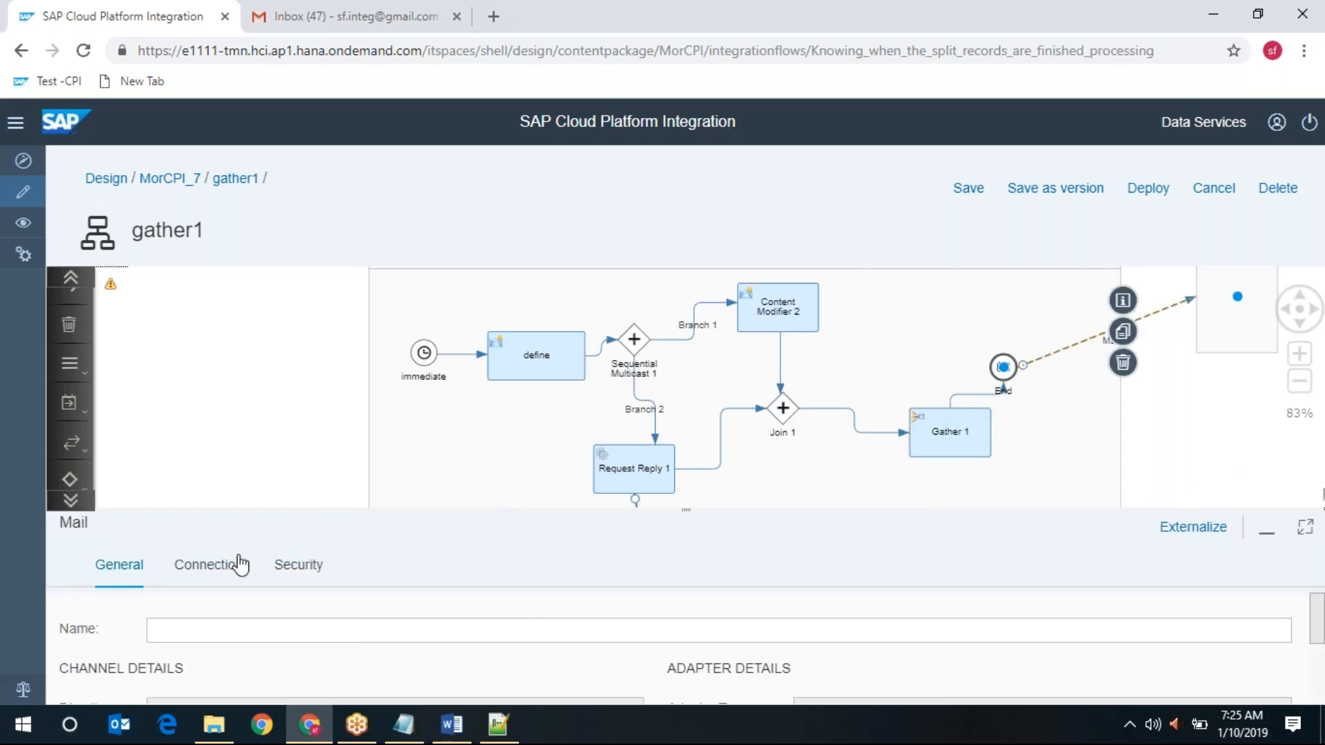
click(215, 566)
click(1305, 527)
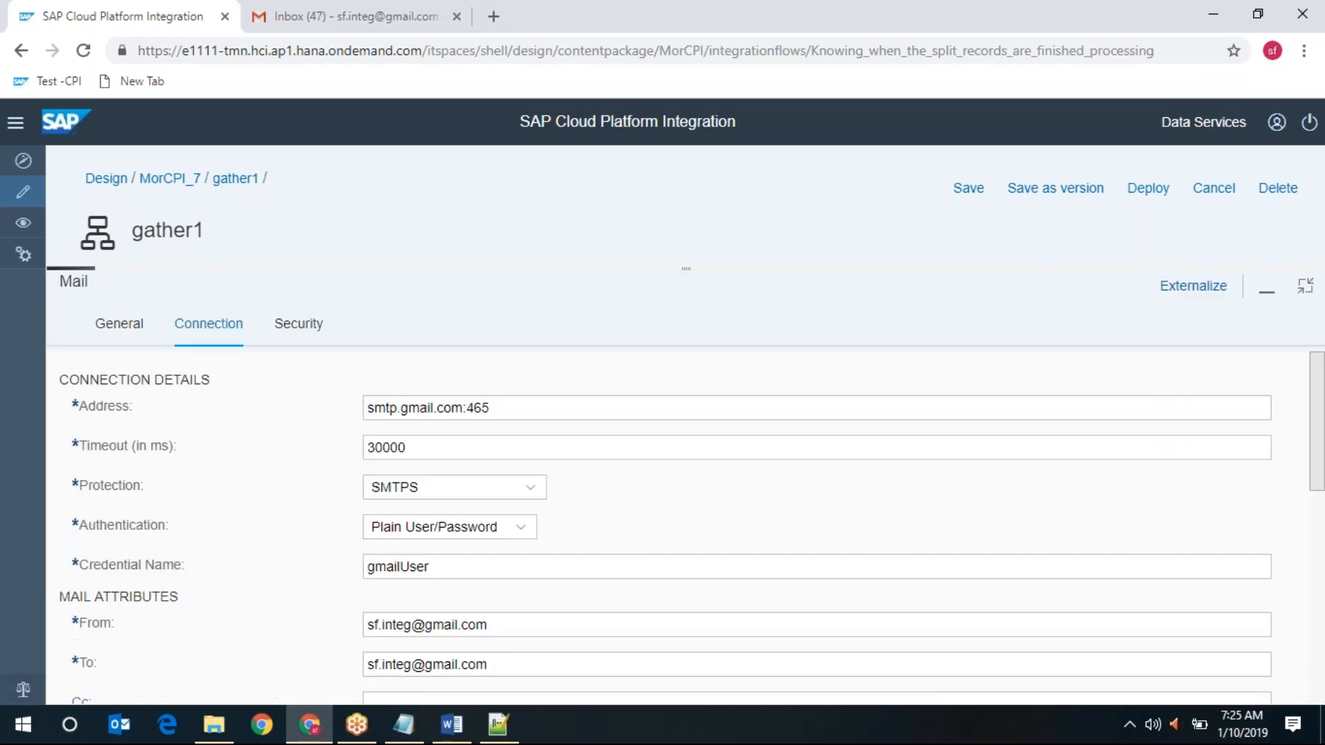
scroll(591, 536, down, 2)
scroll(553, 547, down, 1)
drag(525, 590, 98, 593)
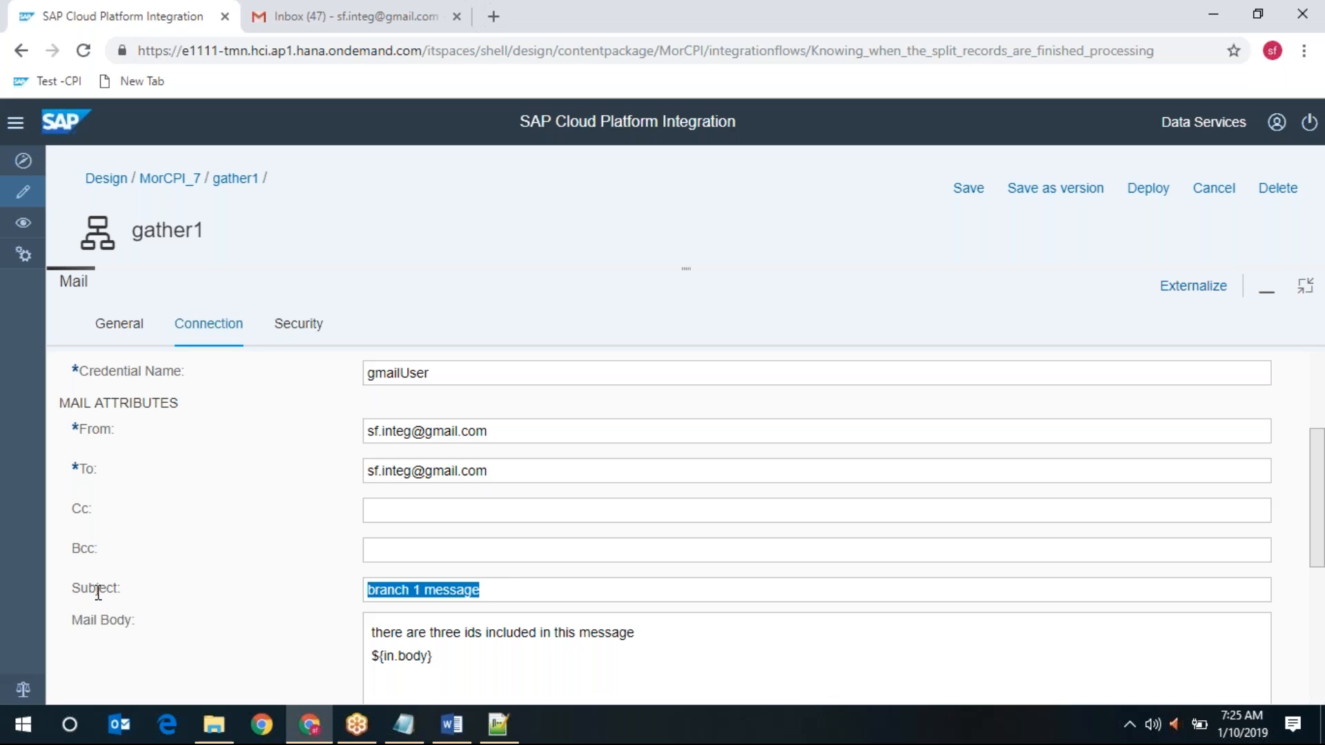
text(gather)
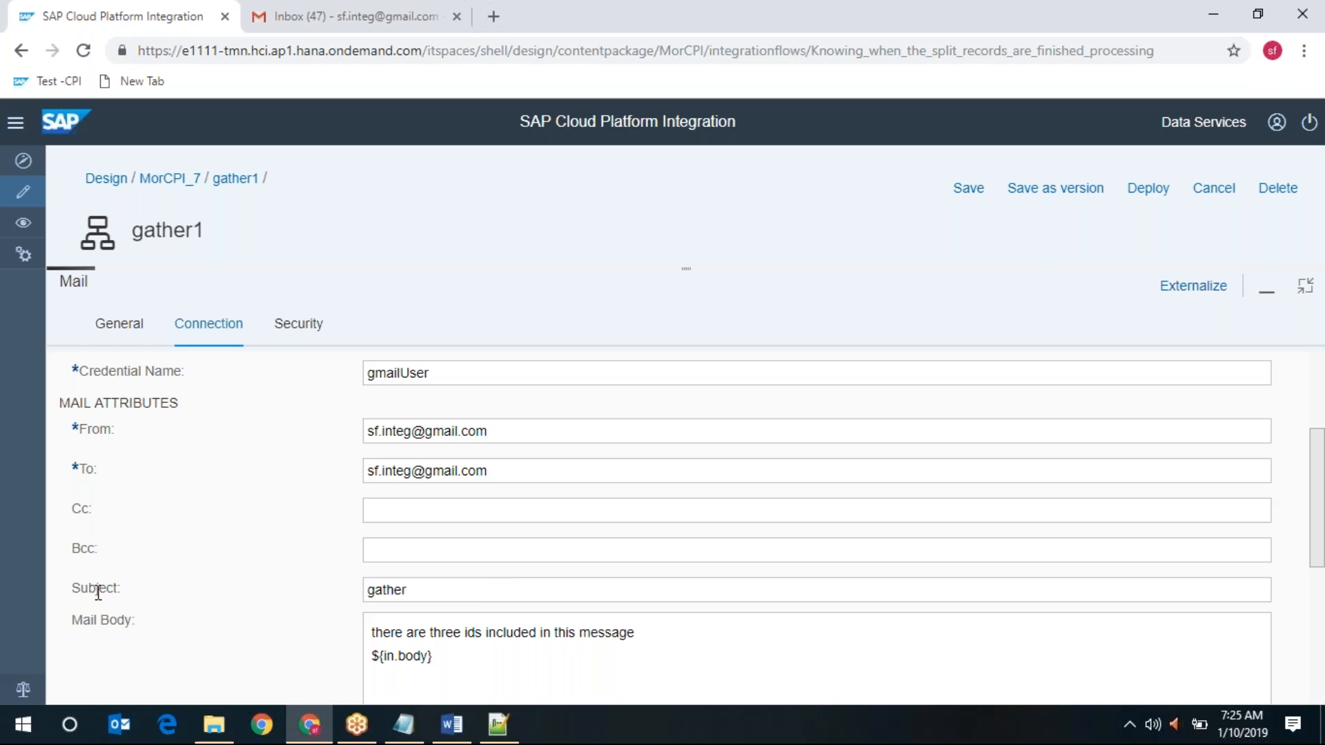
text( step)
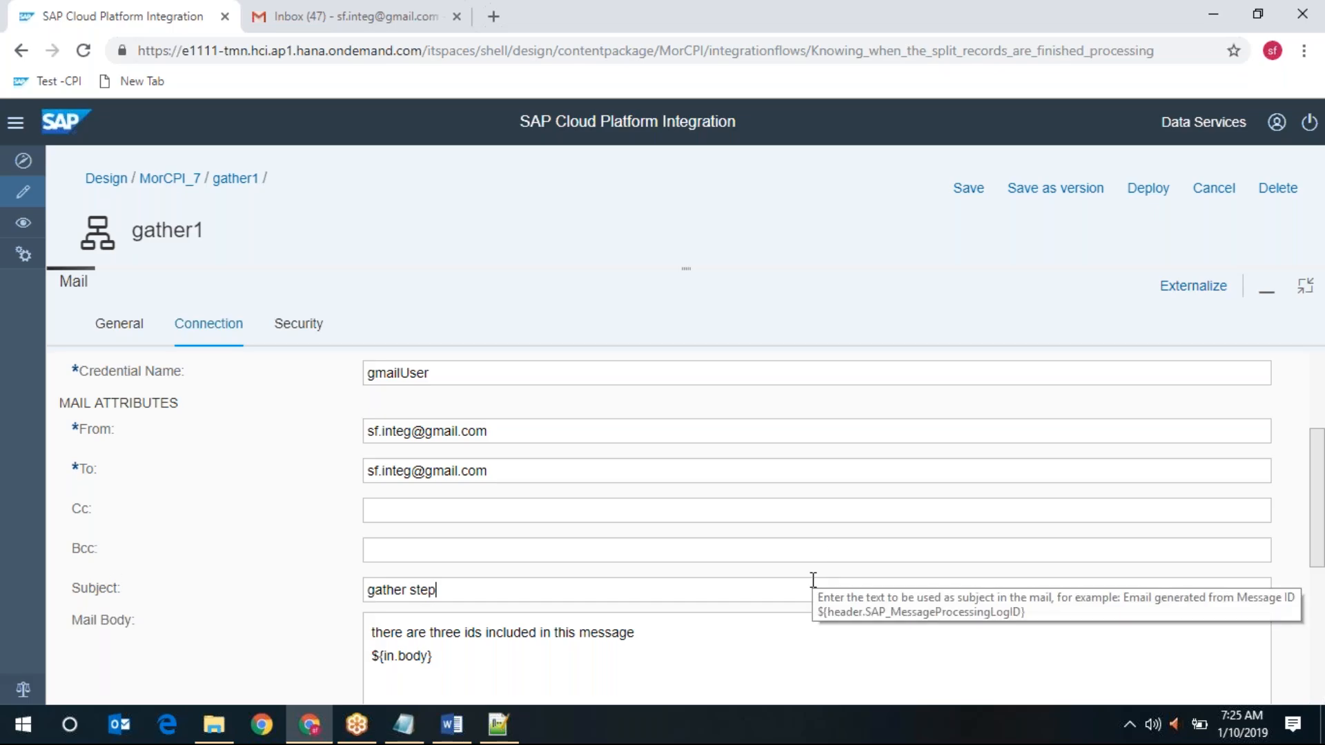
Step: Delete the line "there are three ids included in this message" from the mail body, keeping ${in.body}
scroll(810, 583, down, 3)
drag(638, 439, 319, 453)
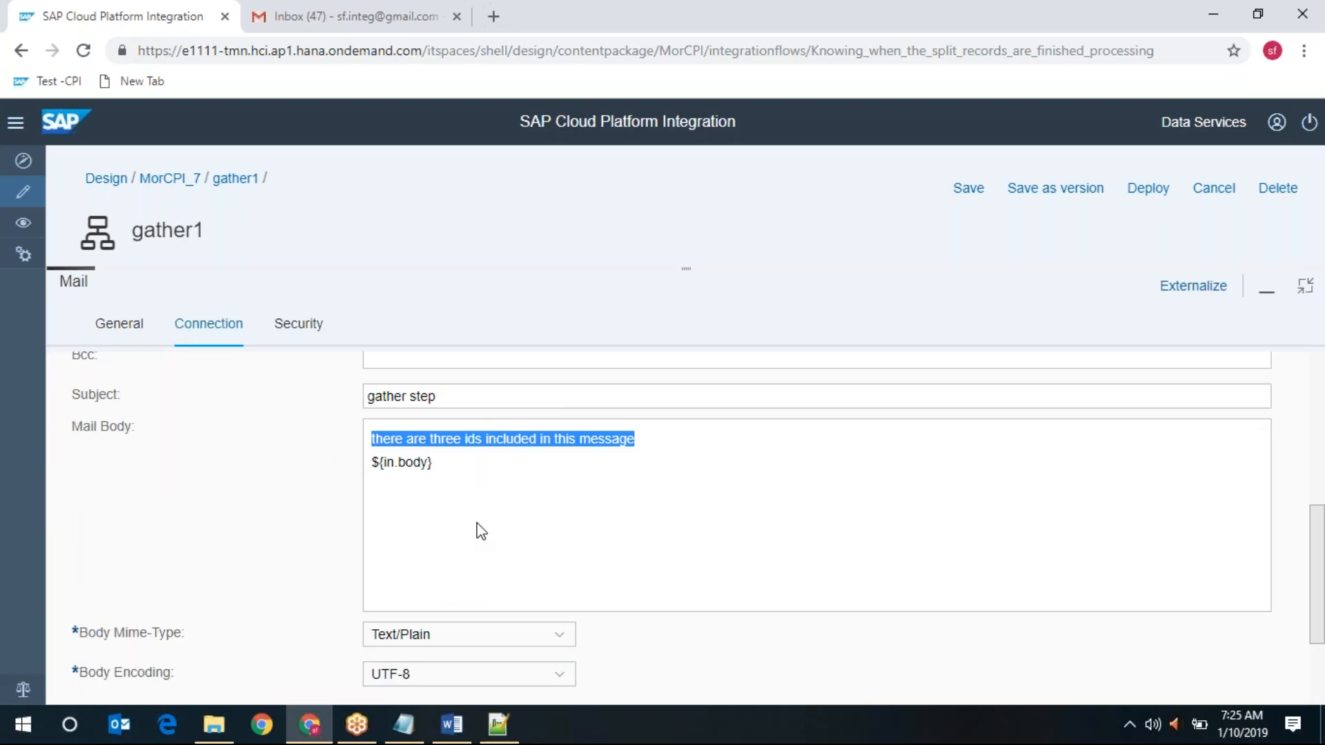
key(Delete)
scroll(602, 522, down, 3)
click(1311, 295)
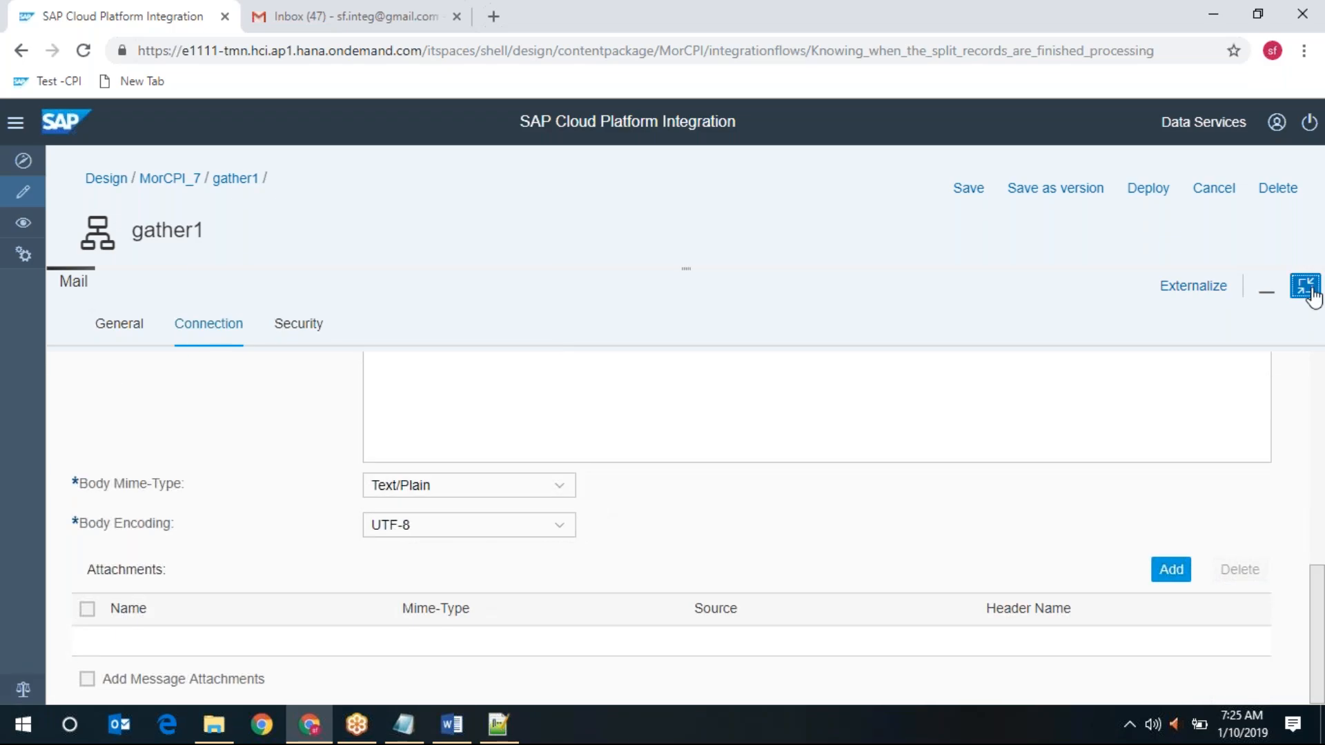
Step: Save the gather1 integration flow as version 1.0.17 and deploy it
click(1058, 199)
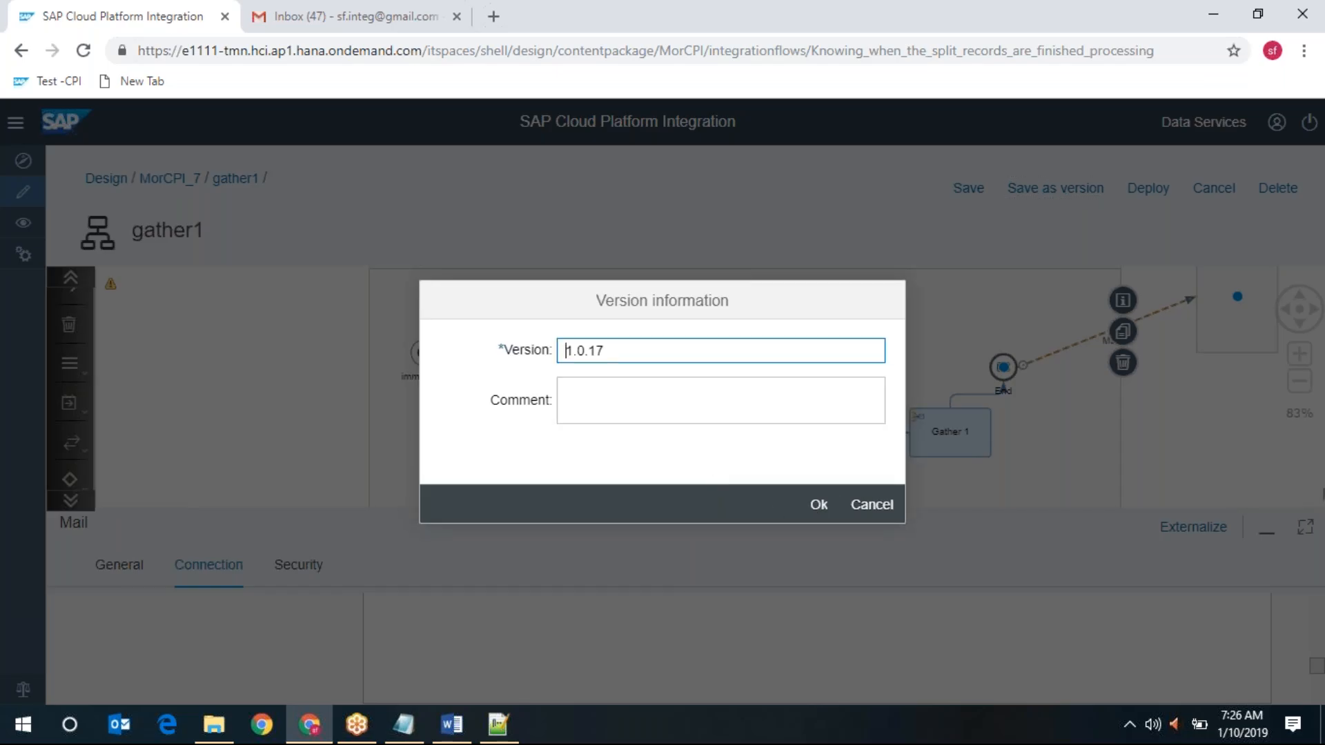
click(820, 509)
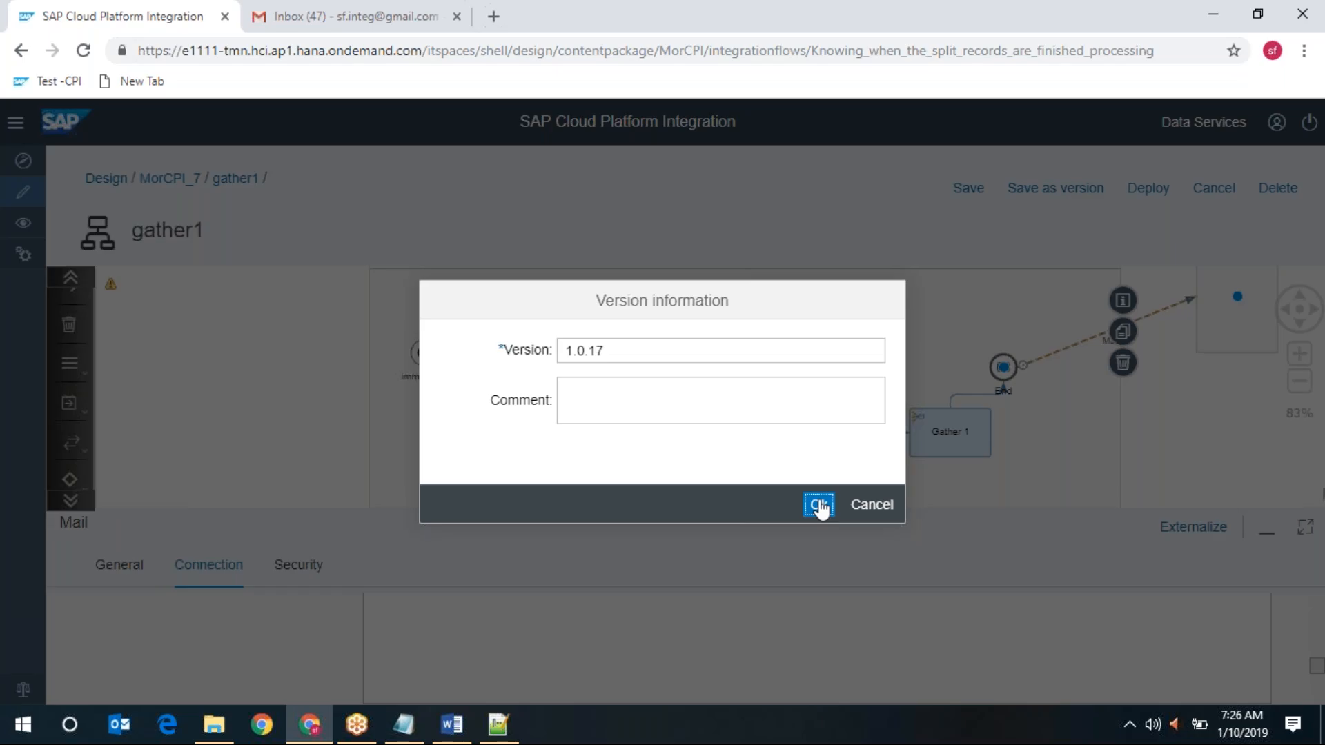
click(819, 506)
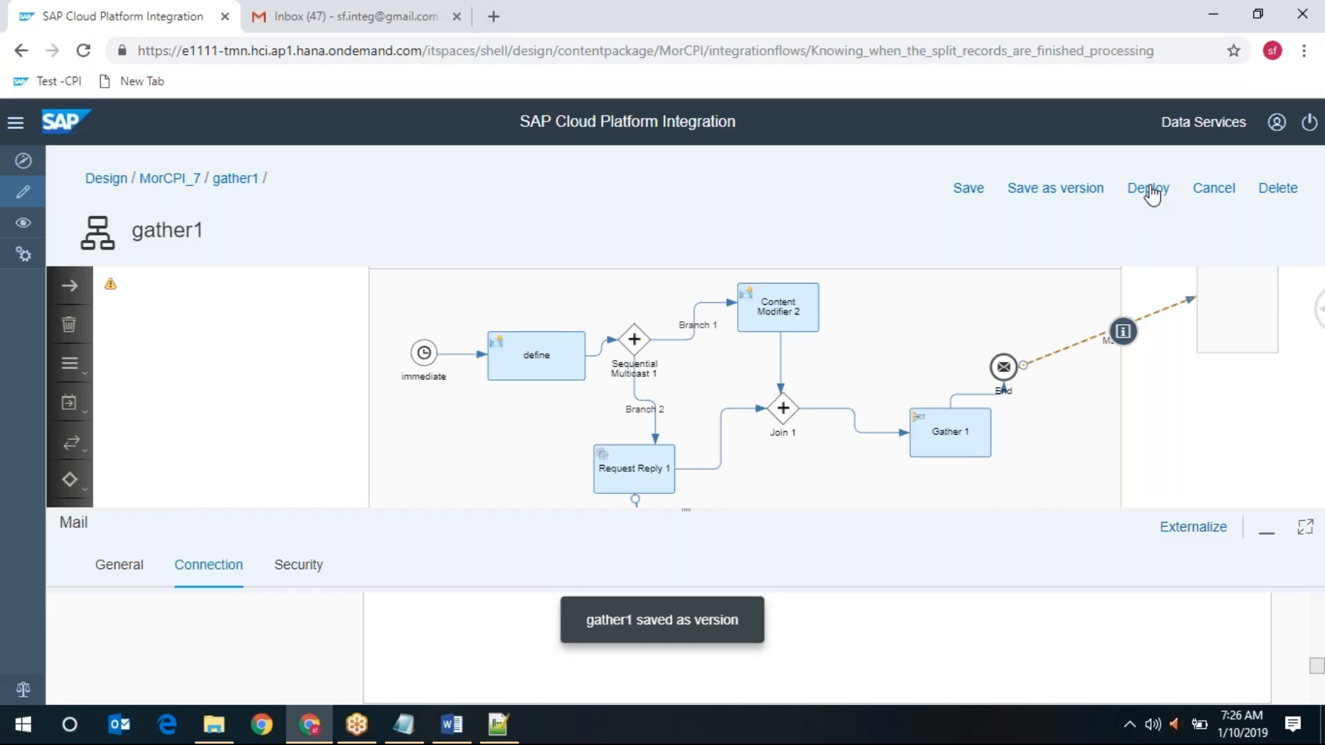
click(1216, 189)
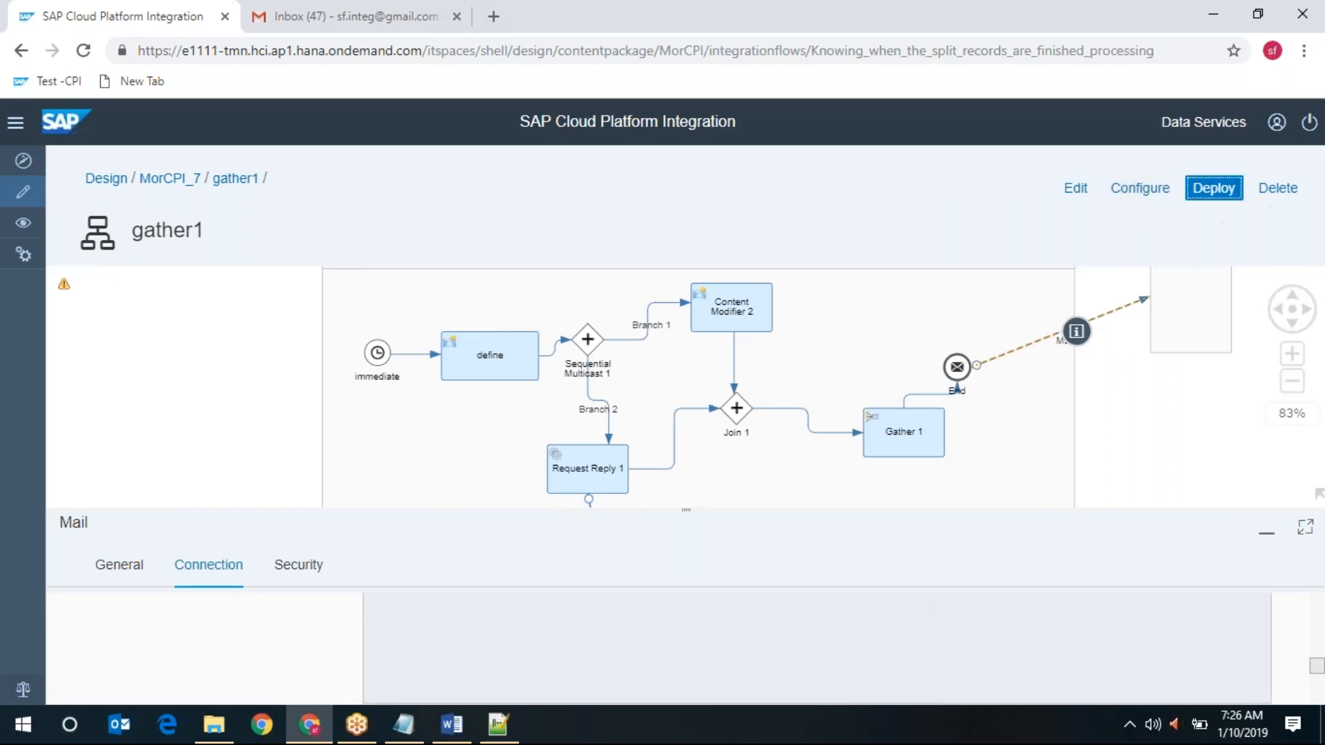
click(754, 445)
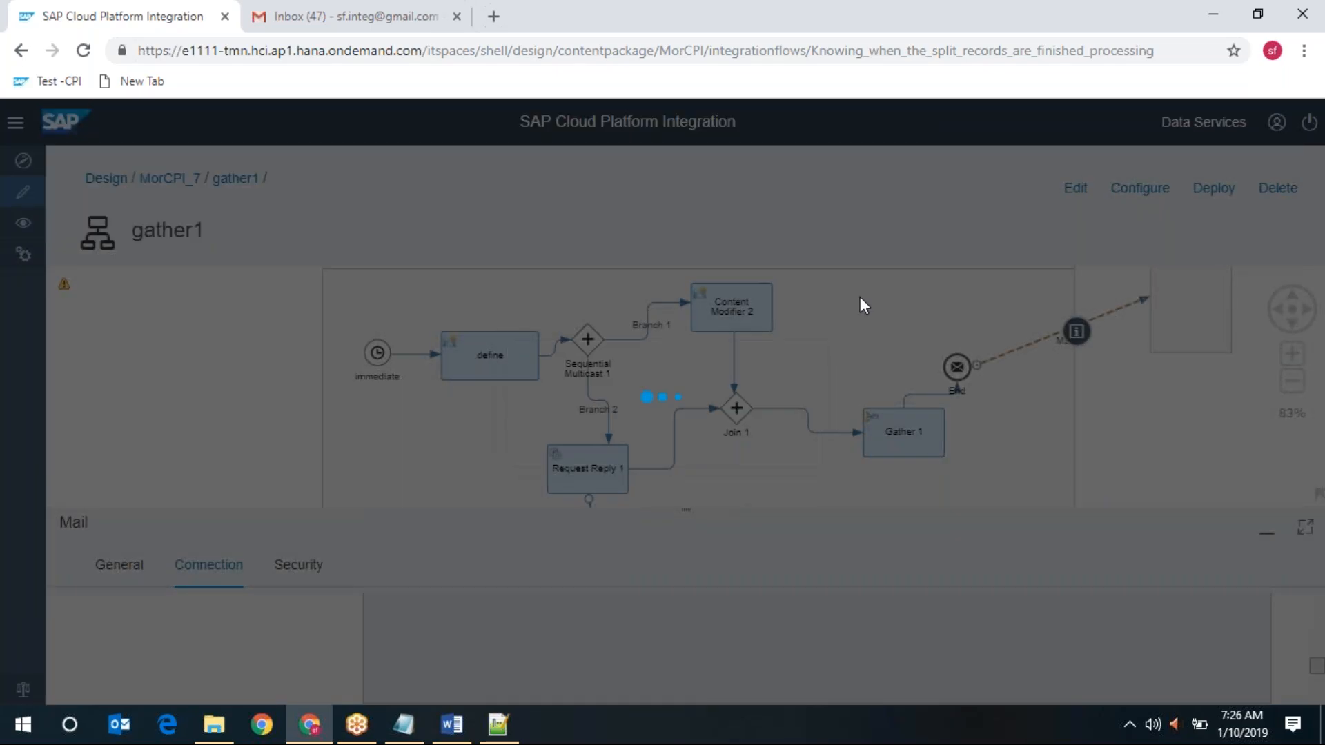
click(798, 448)
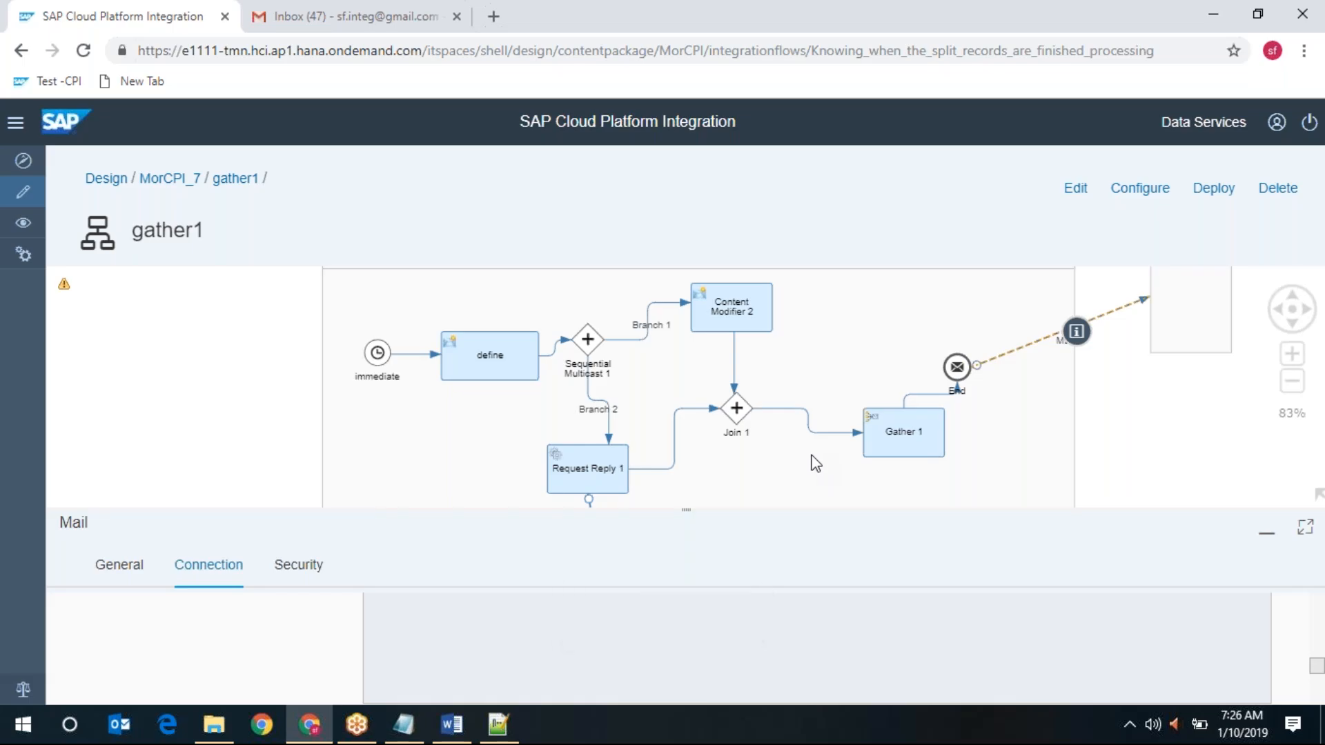
Step: Duplicate the gather1 browser tab and open the monitoring overview in the copy
right_click(120, 12)
key(Escape)
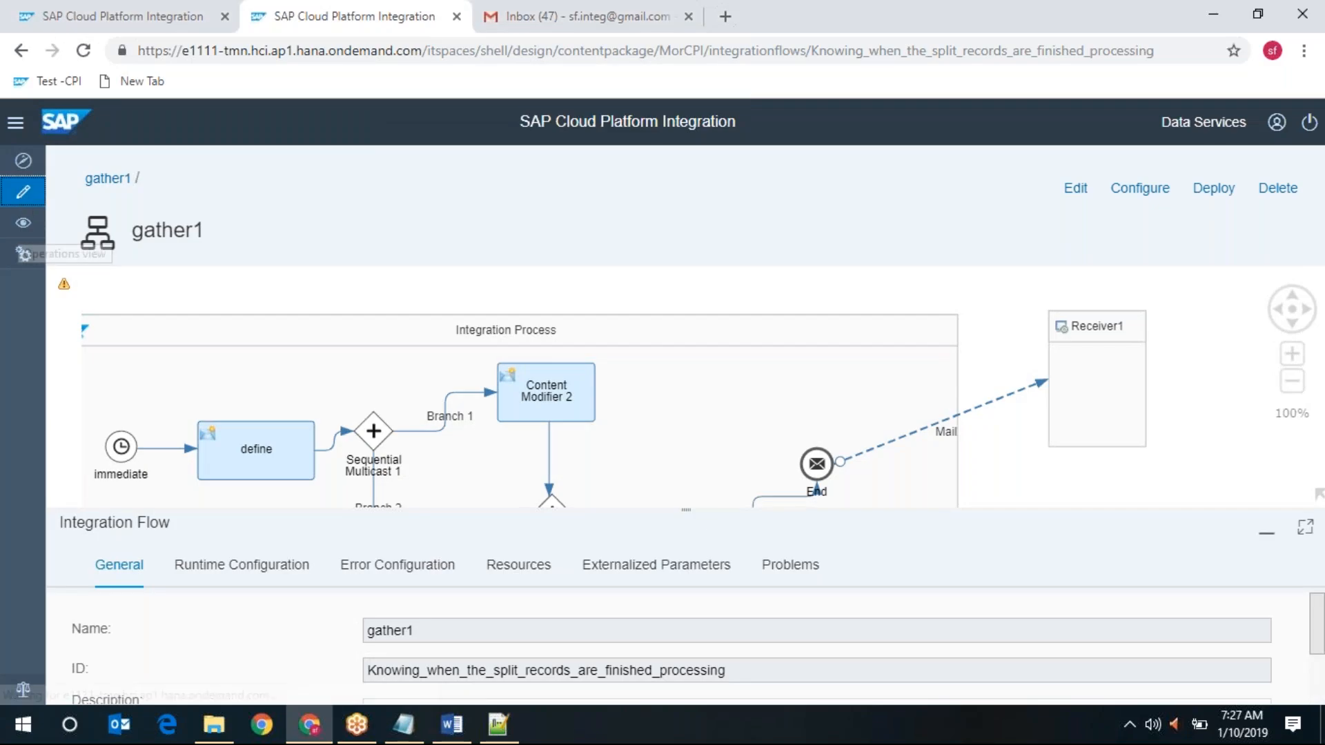
click(23, 192)
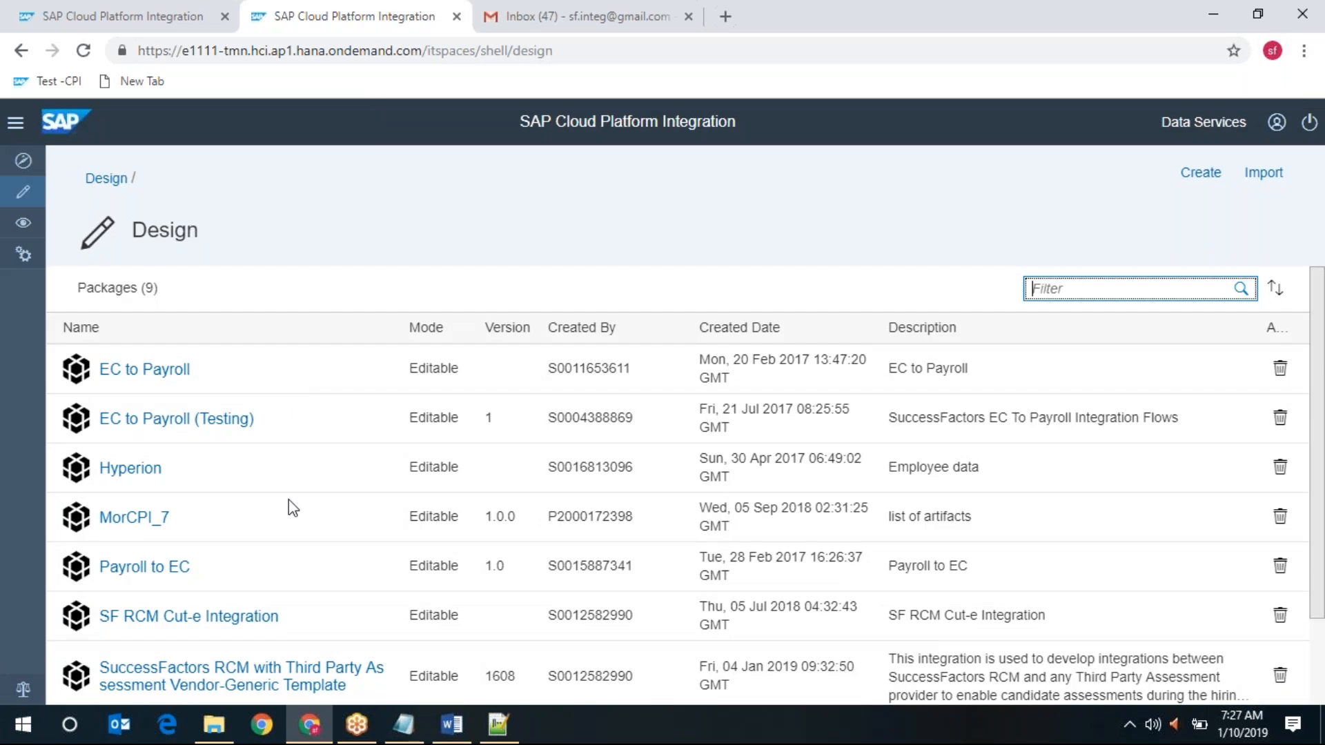
scroll(289, 500, down, 1)
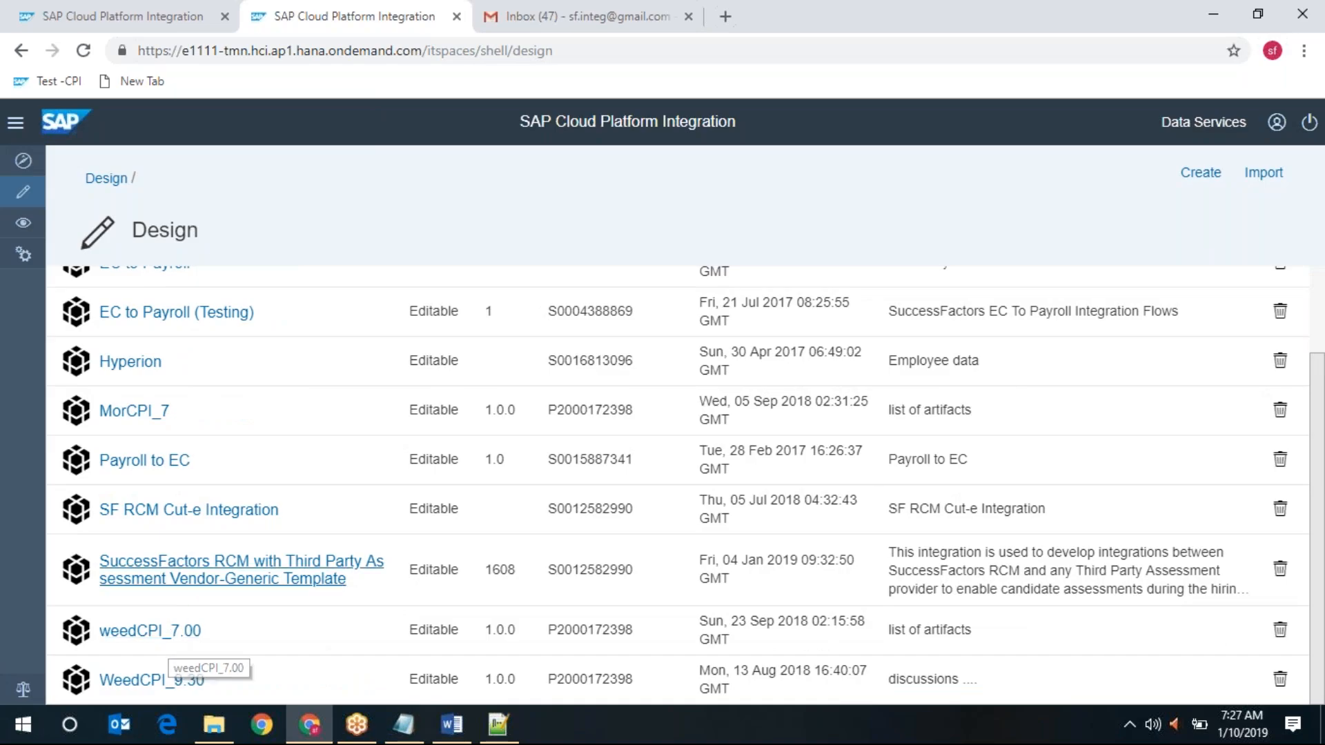
click(29, 227)
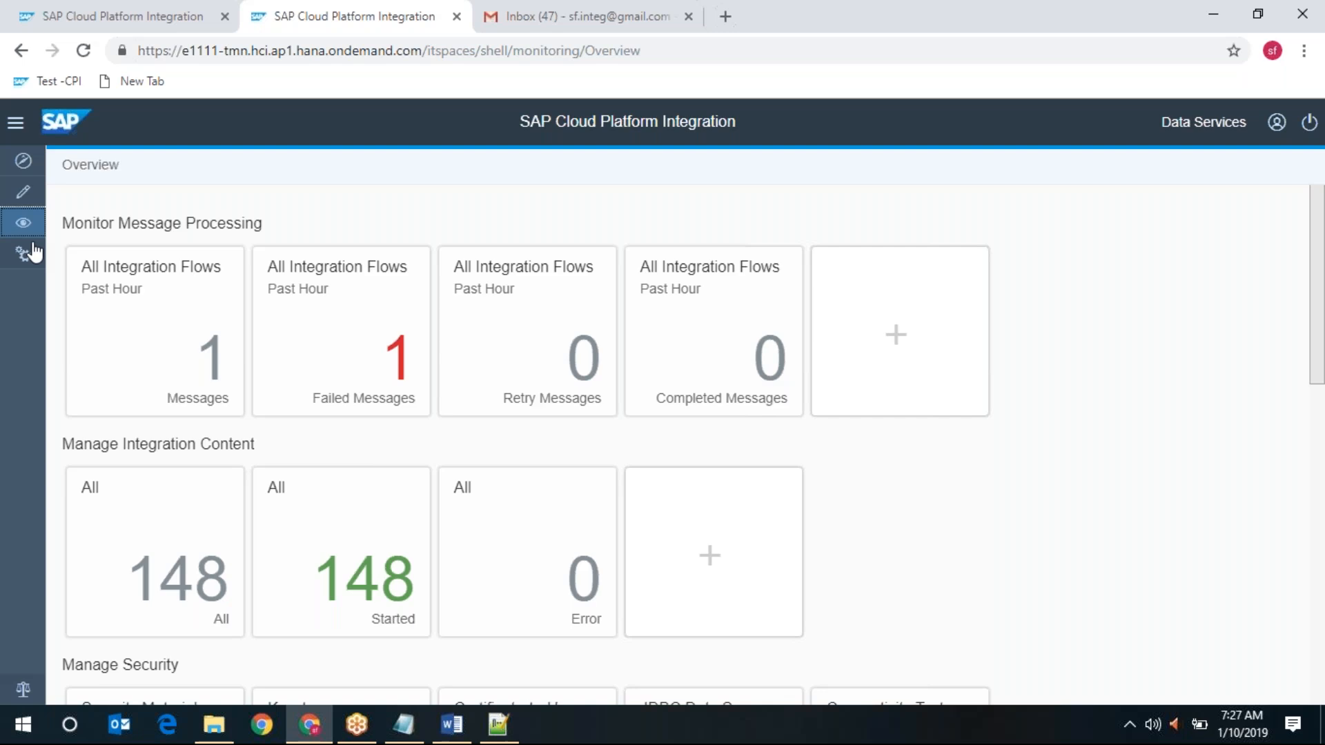
Step: Open the past hour's integration flow messages and bring up the processing log of the failed gather1 message
click(184, 320)
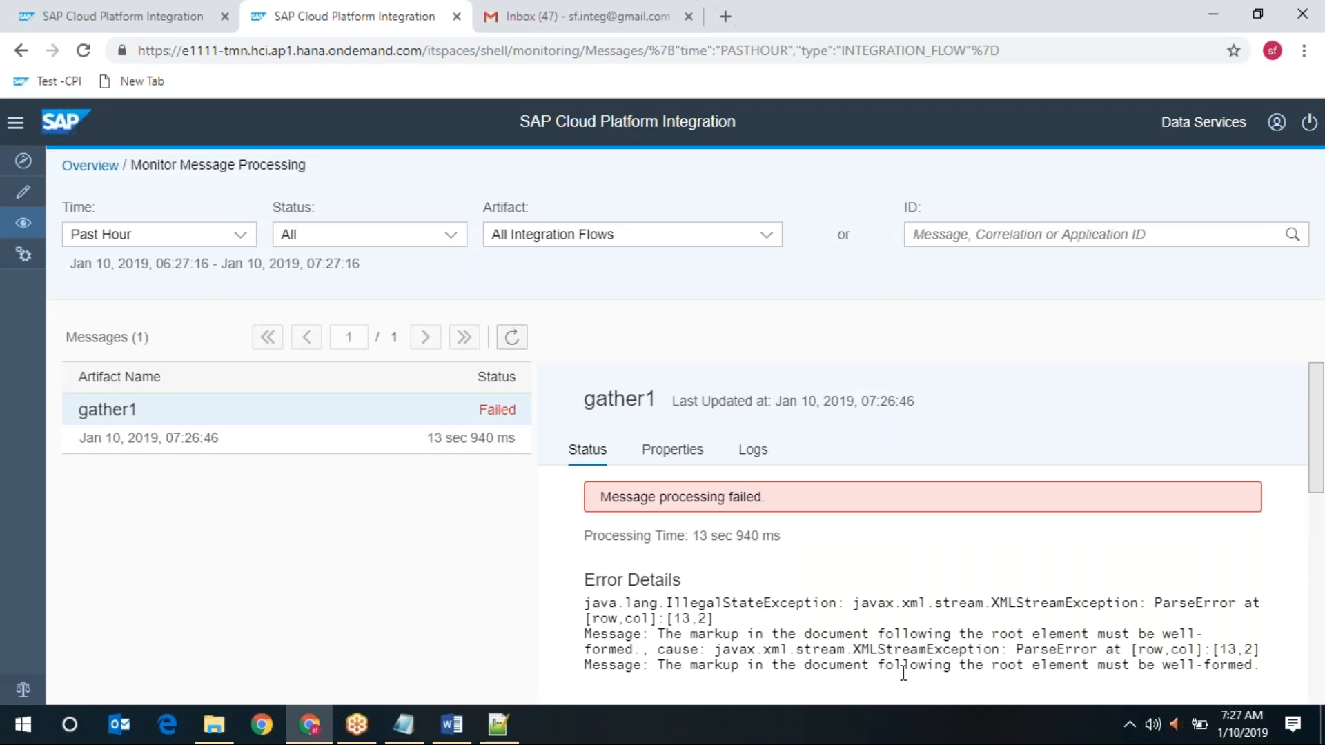
scroll(903, 673, down, 3)
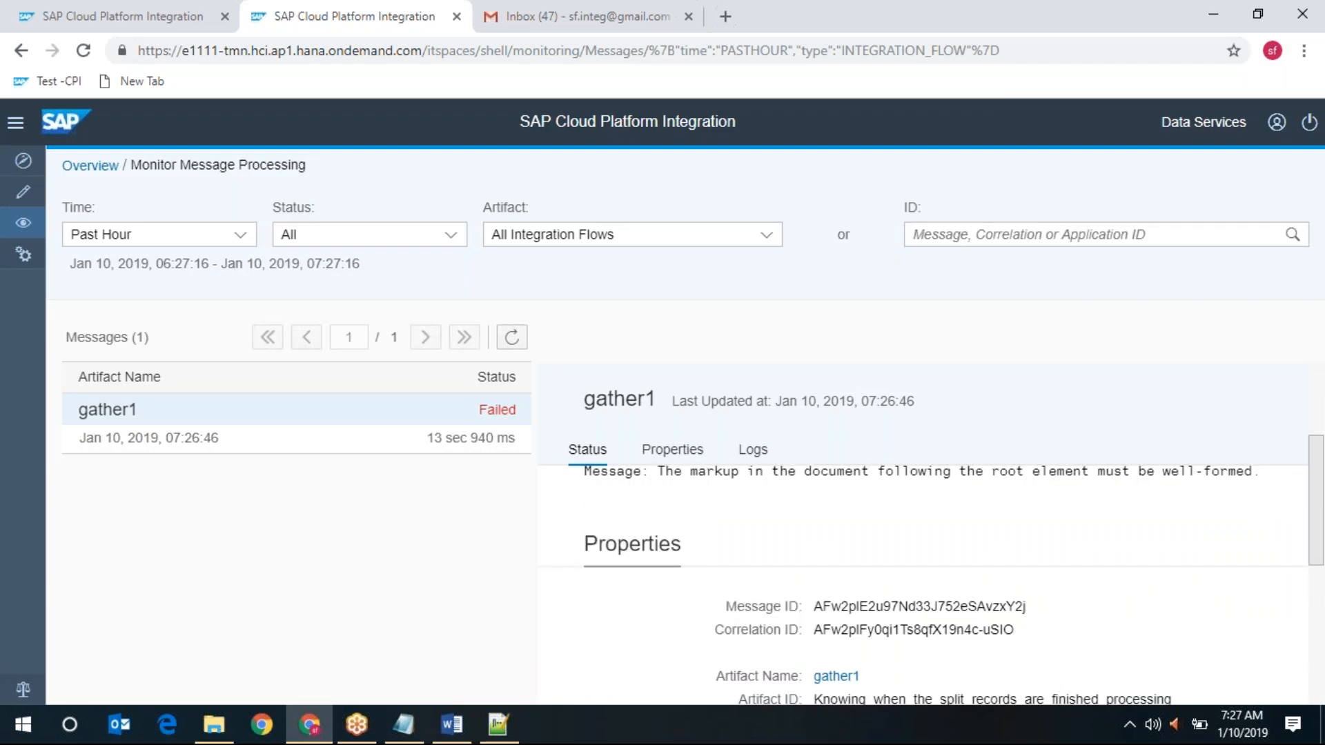
click(119, 12)
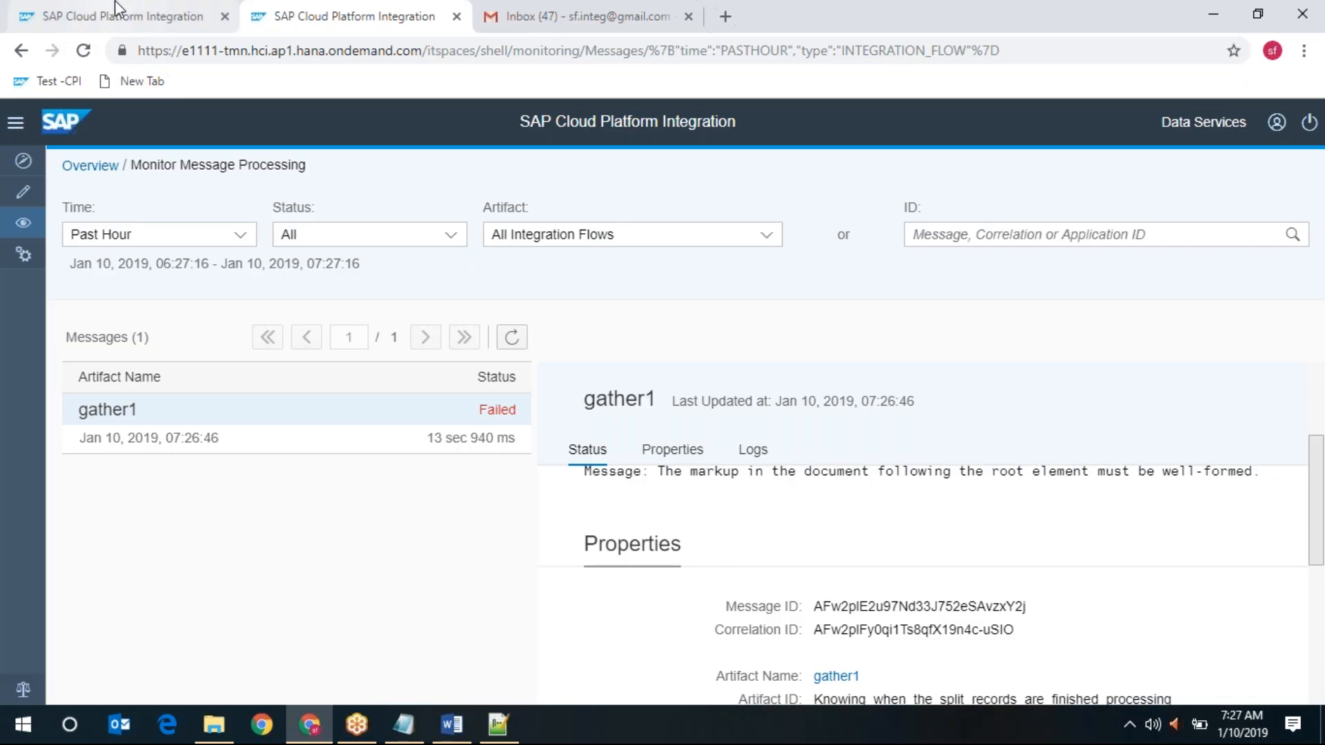
click(1082, 192)
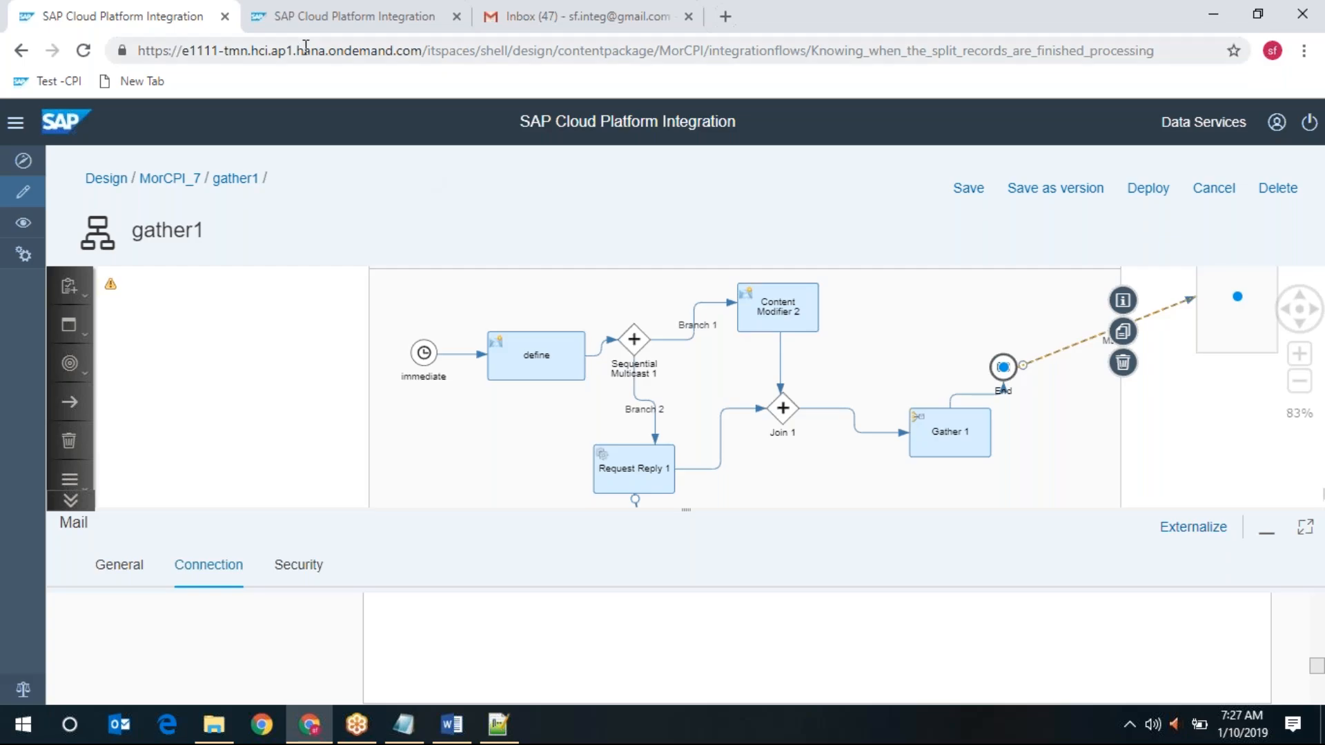
click(333, 15)
click(753, 449)
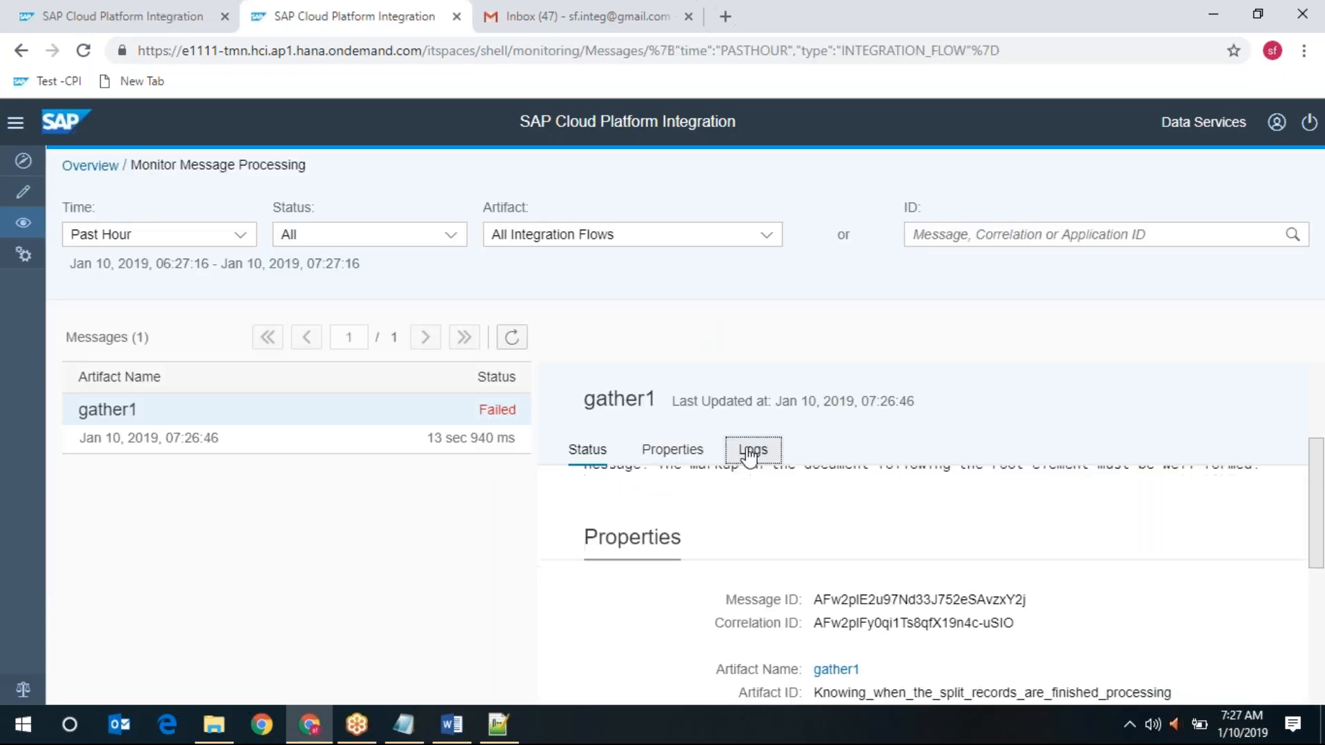
click(1243, 491)
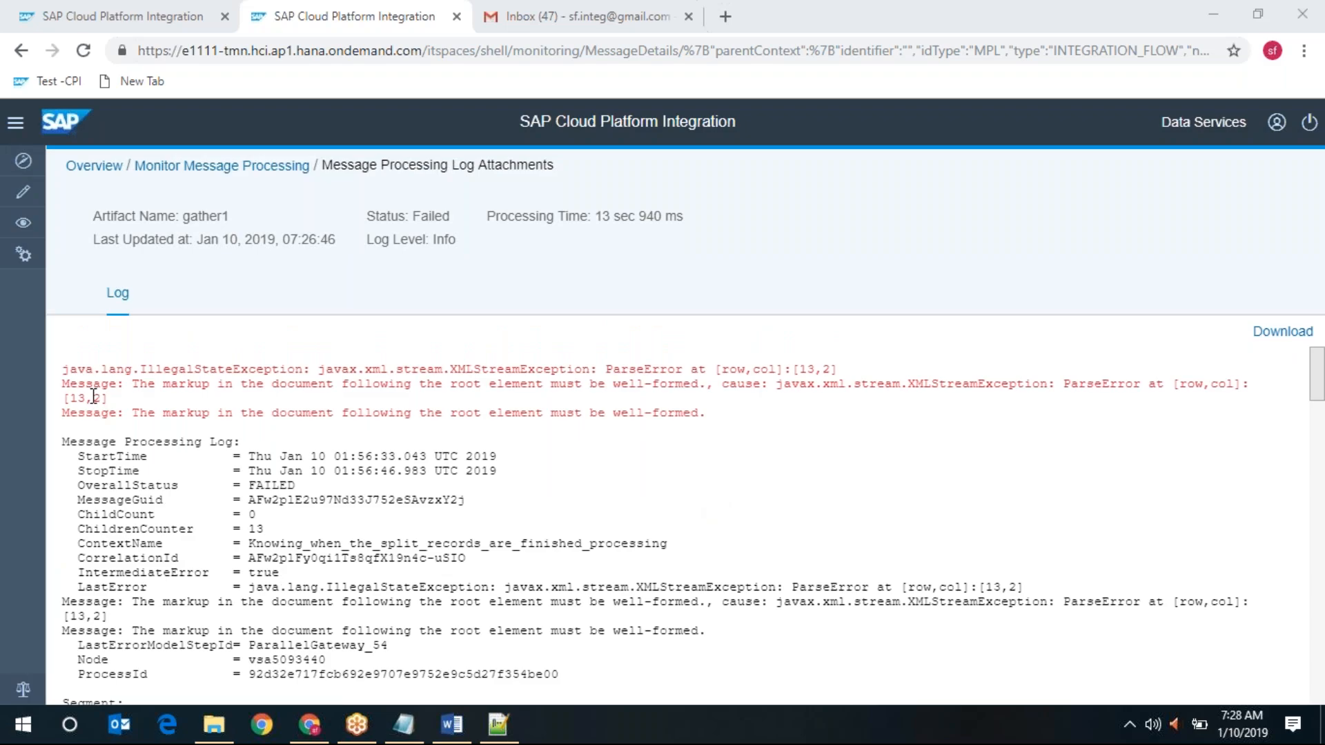
Step: Examine the XML parse error and its row and column position at the start of the gather1 log
drag(142, 385, 699, 386)
click(700, 391)
drag(528, 384, 705, 384)
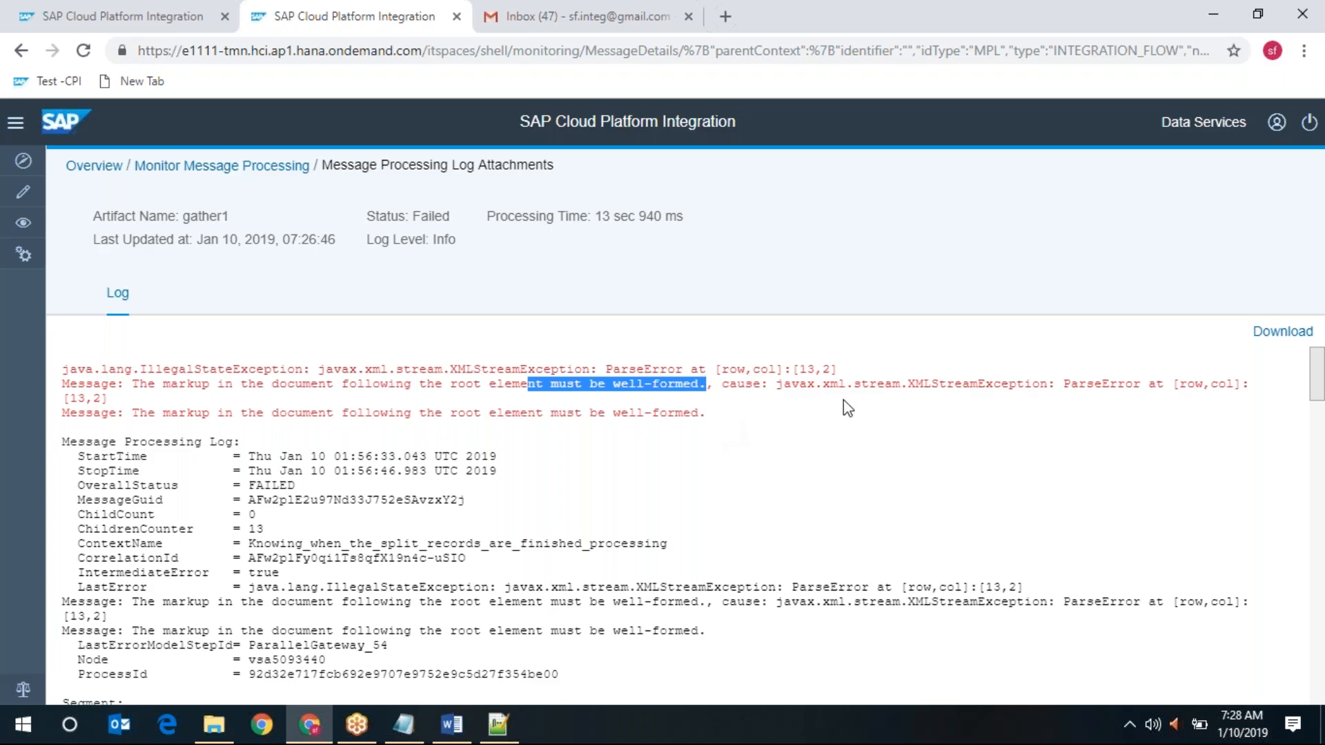
drag(854, 383, 1206, 386)
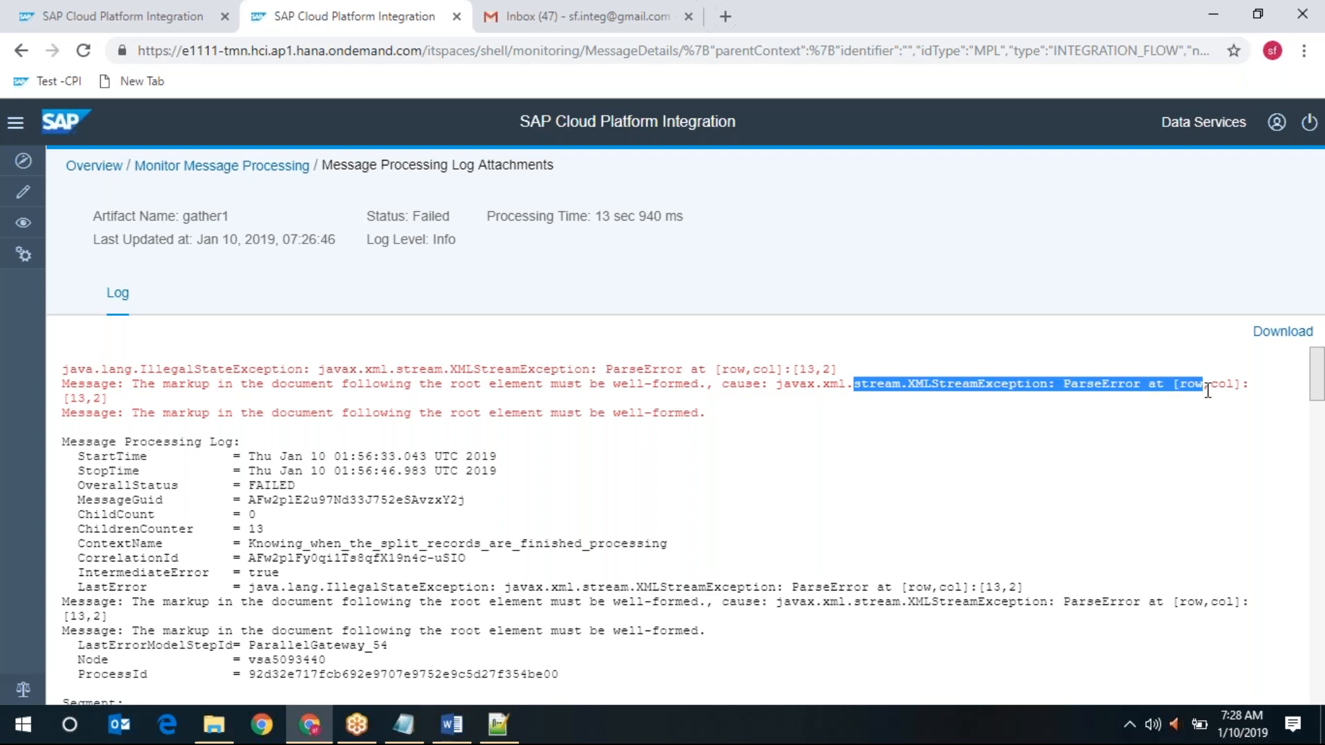
click(75, 401)
double_click(93, 400)
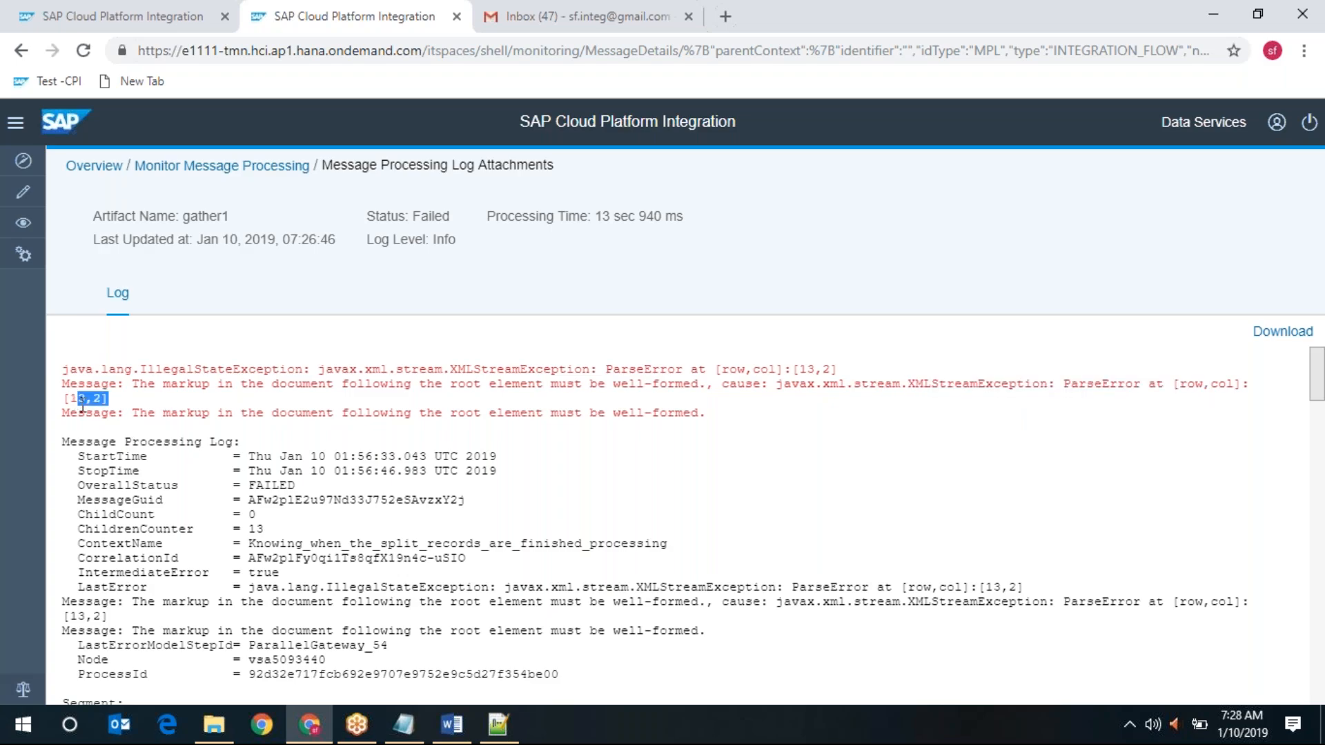
drag(132, 413, 708, 414)
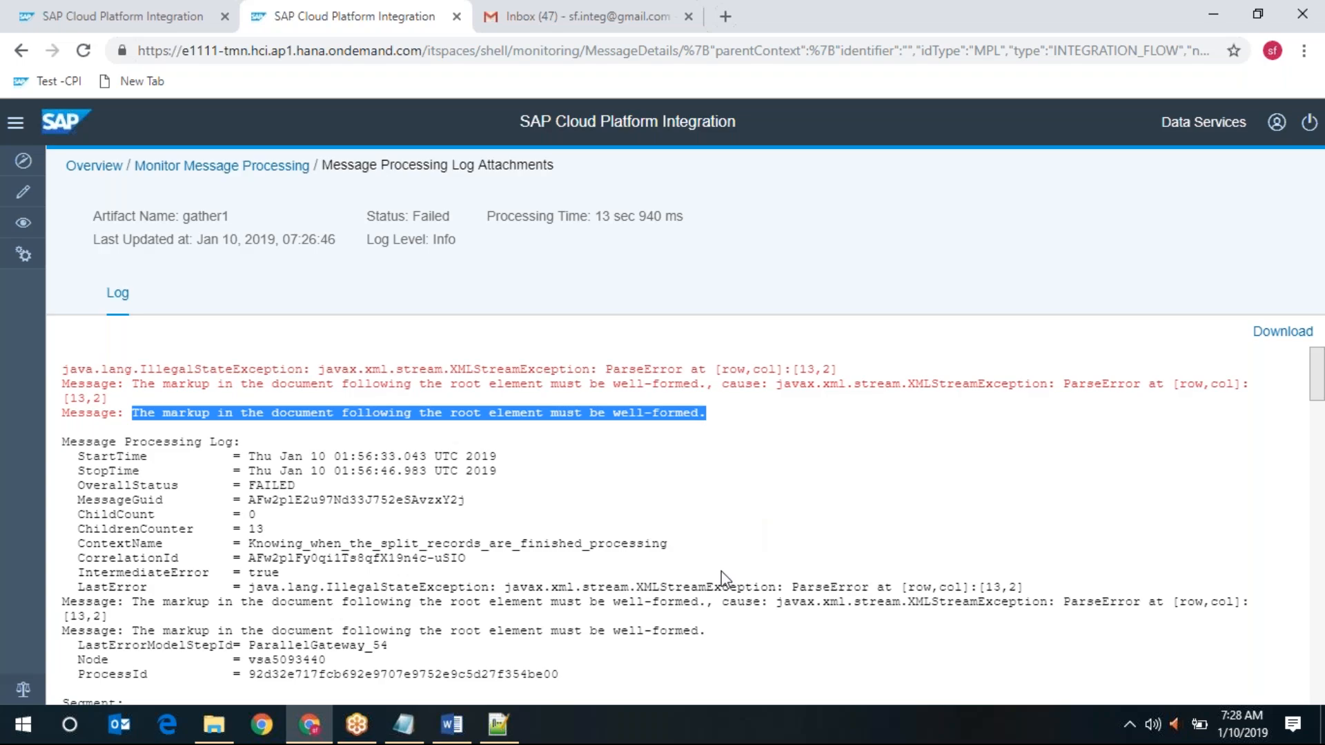
Step: Read through the remaining segments and activities of the gather1 message processing log
scroll(722, 576, down, 1)
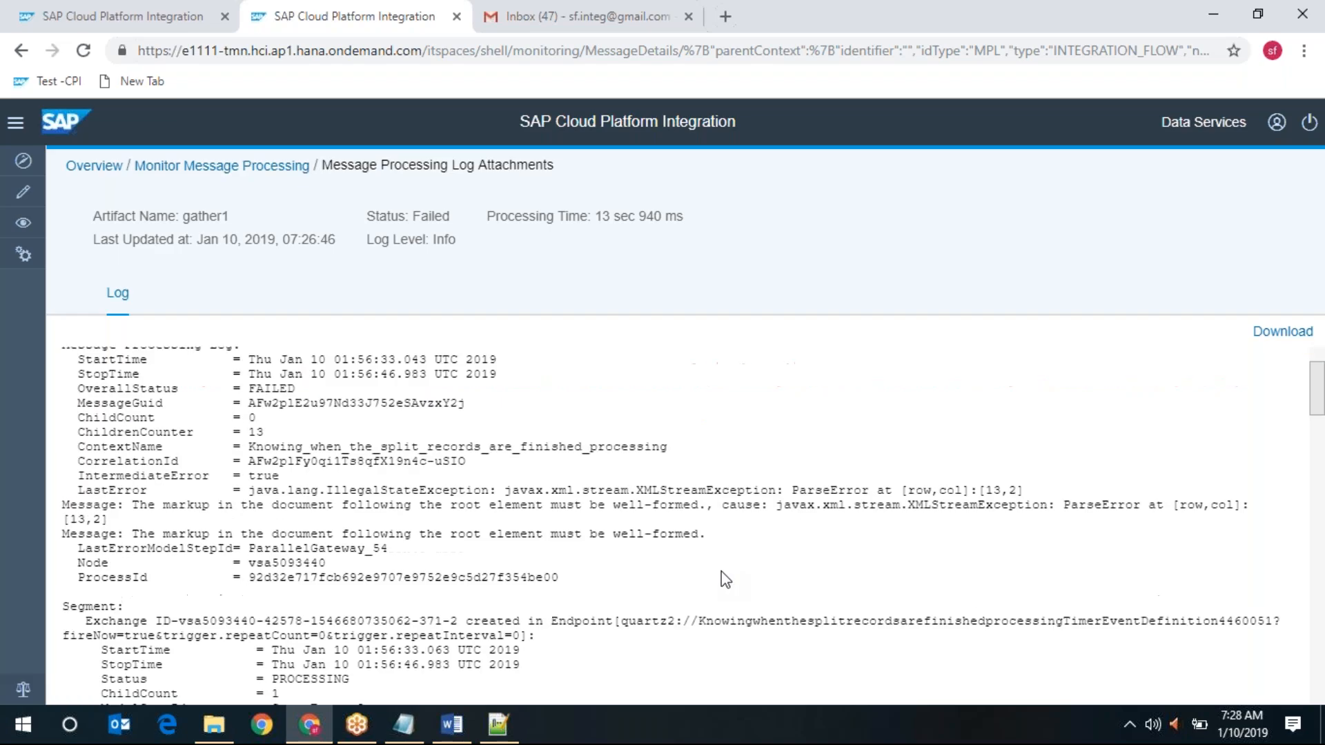
scroll(725, 579, down, 3)
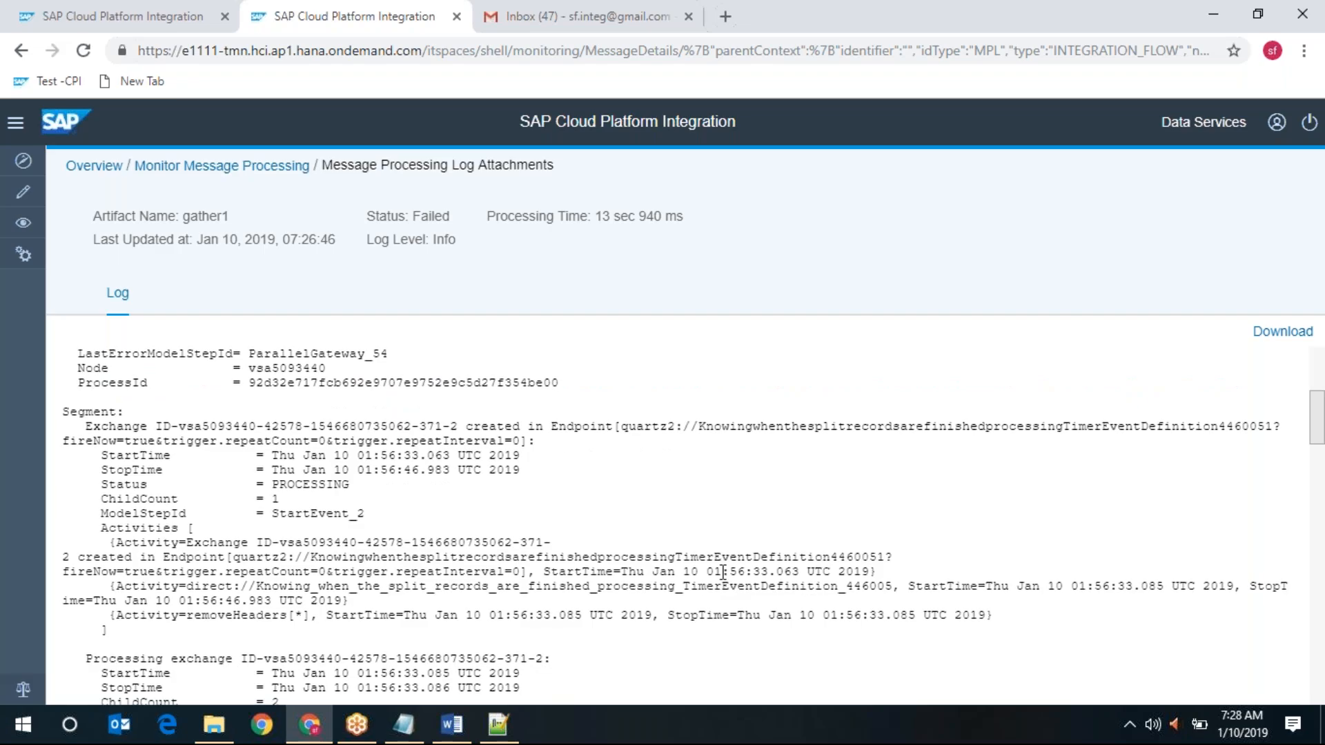
scroll(723, 572, down, 3)
scroll(726, 573, down, 3)
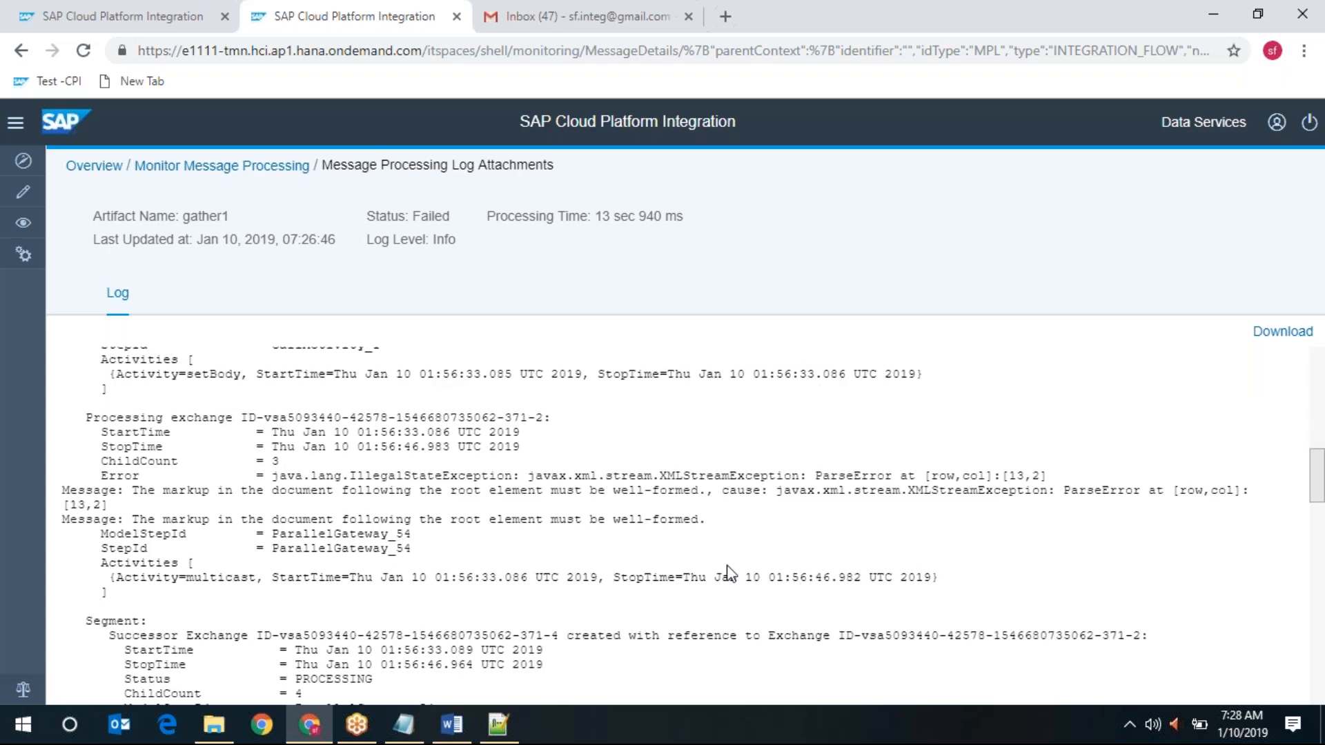
scroll(730, 573, down, 1)
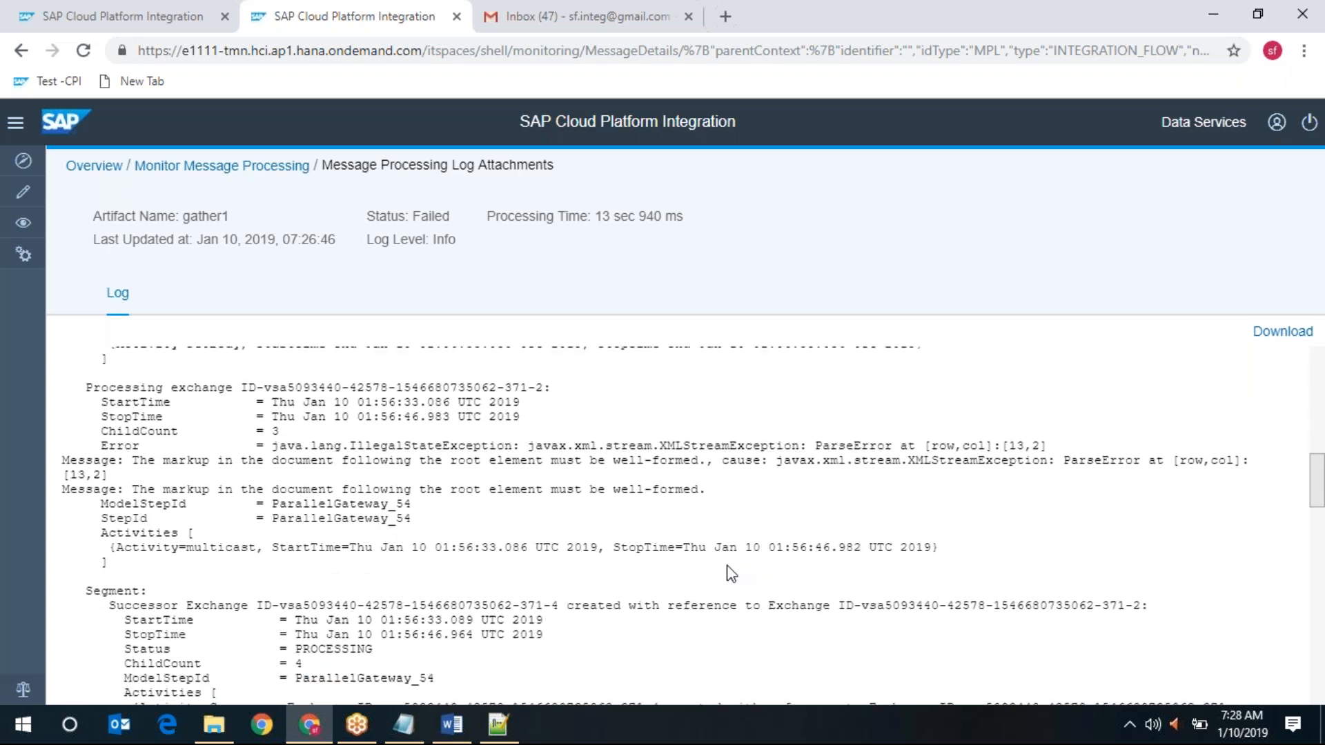
scroll(730, 573, down, 10)
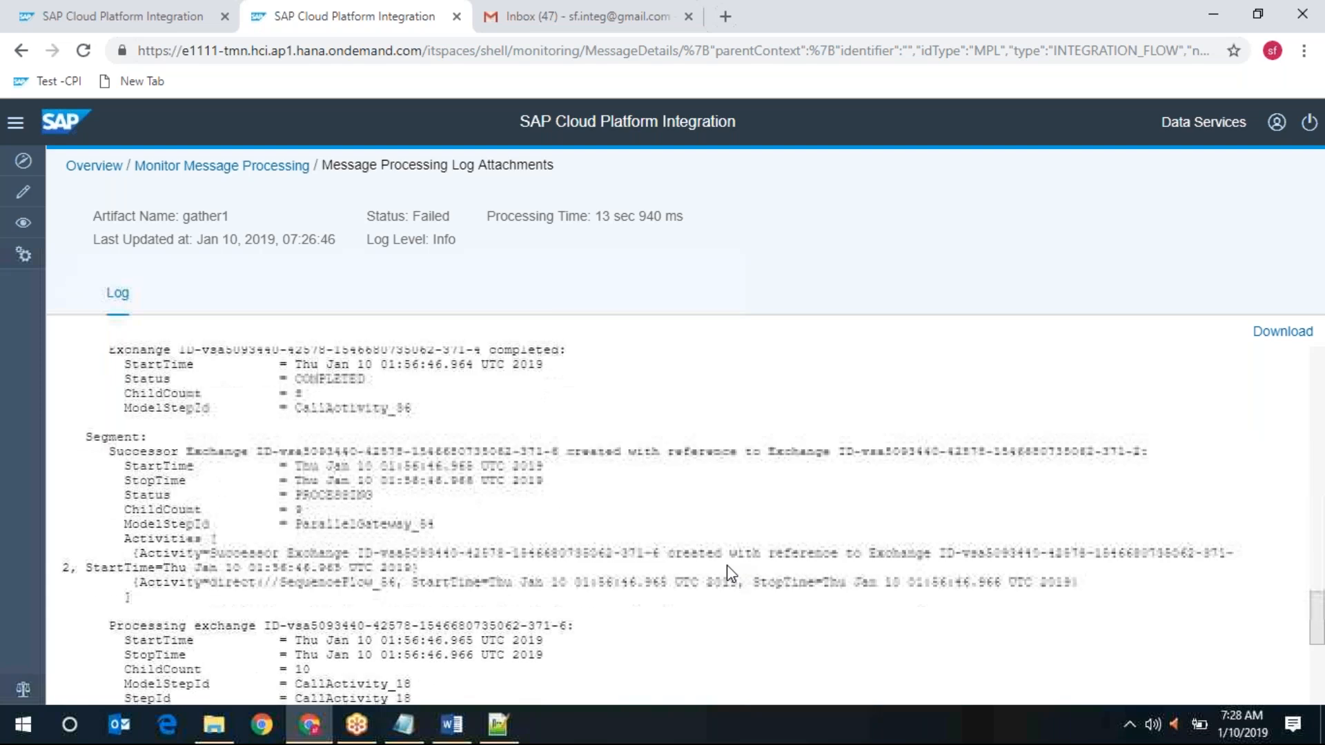
scroll(730, 573, down, 1)
scroll(730, 573, down, 7)
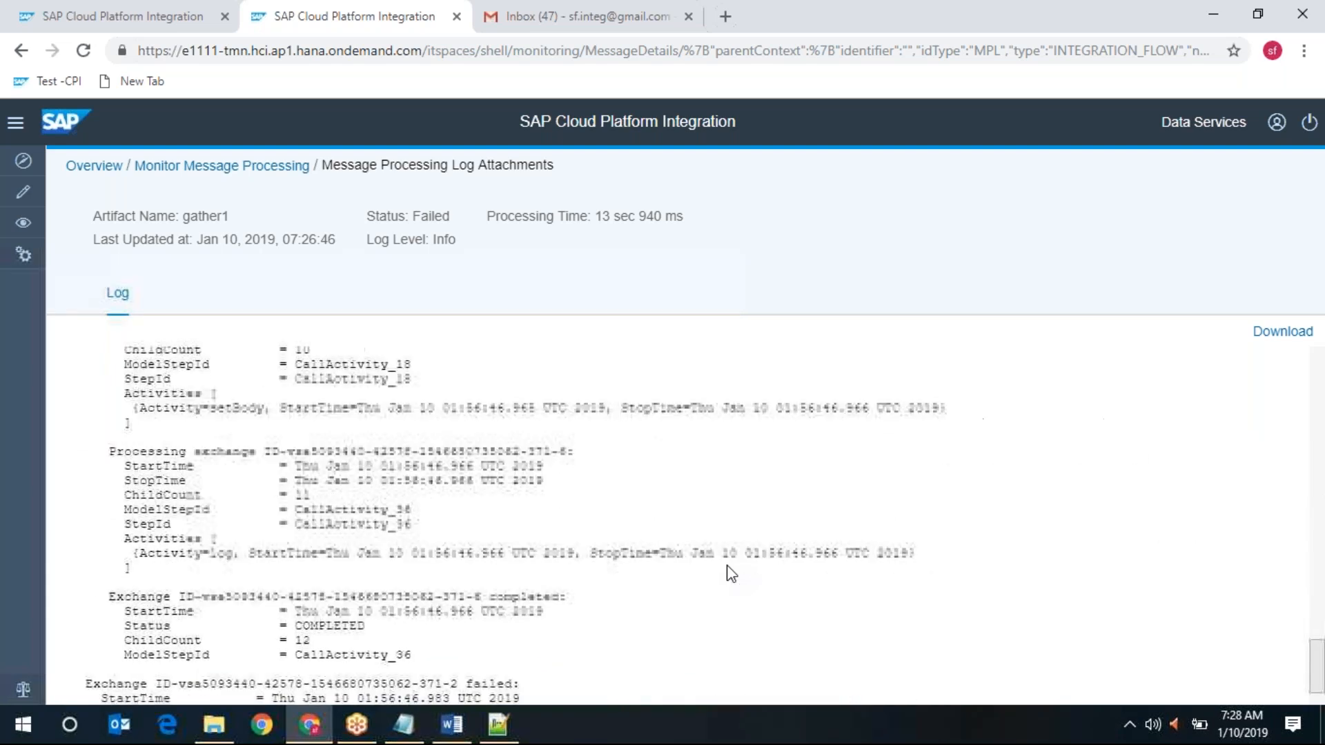
Step: In the Notepad++ sample XML, move the closing </Students> tag below the last Student record so it encloses all records
click(111, 7)
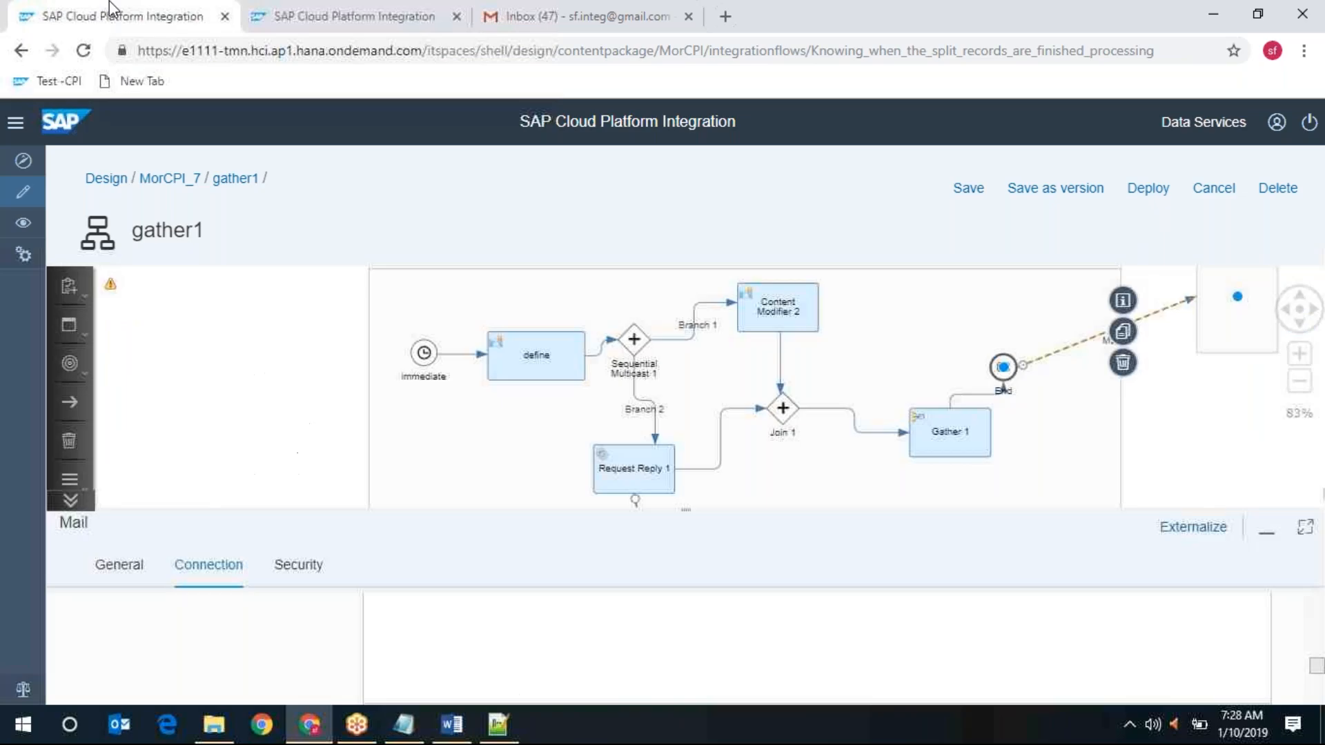
click(500, 725)
double_click(82, 100)
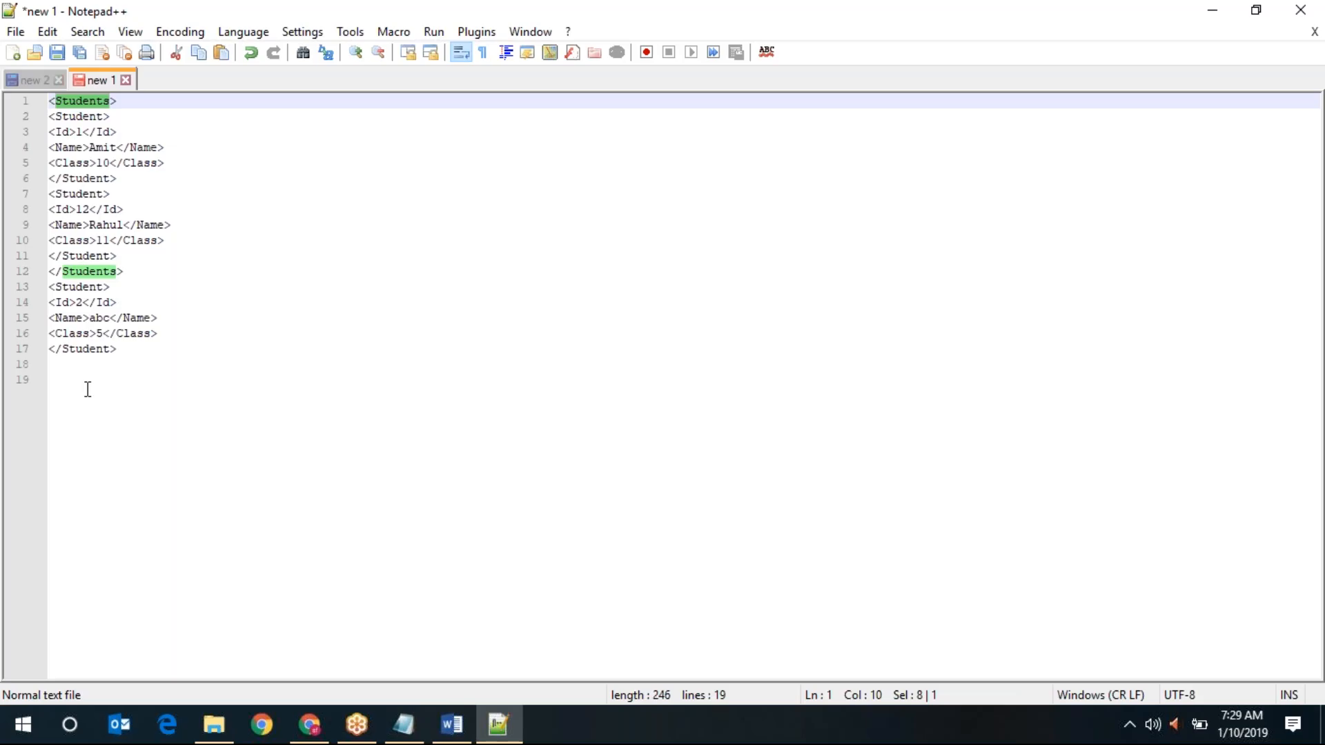
click(122, 270)
drag(120, 270, 21, 269)
key(ctrl+x)
click(64, 380)
key(ctrl+v)
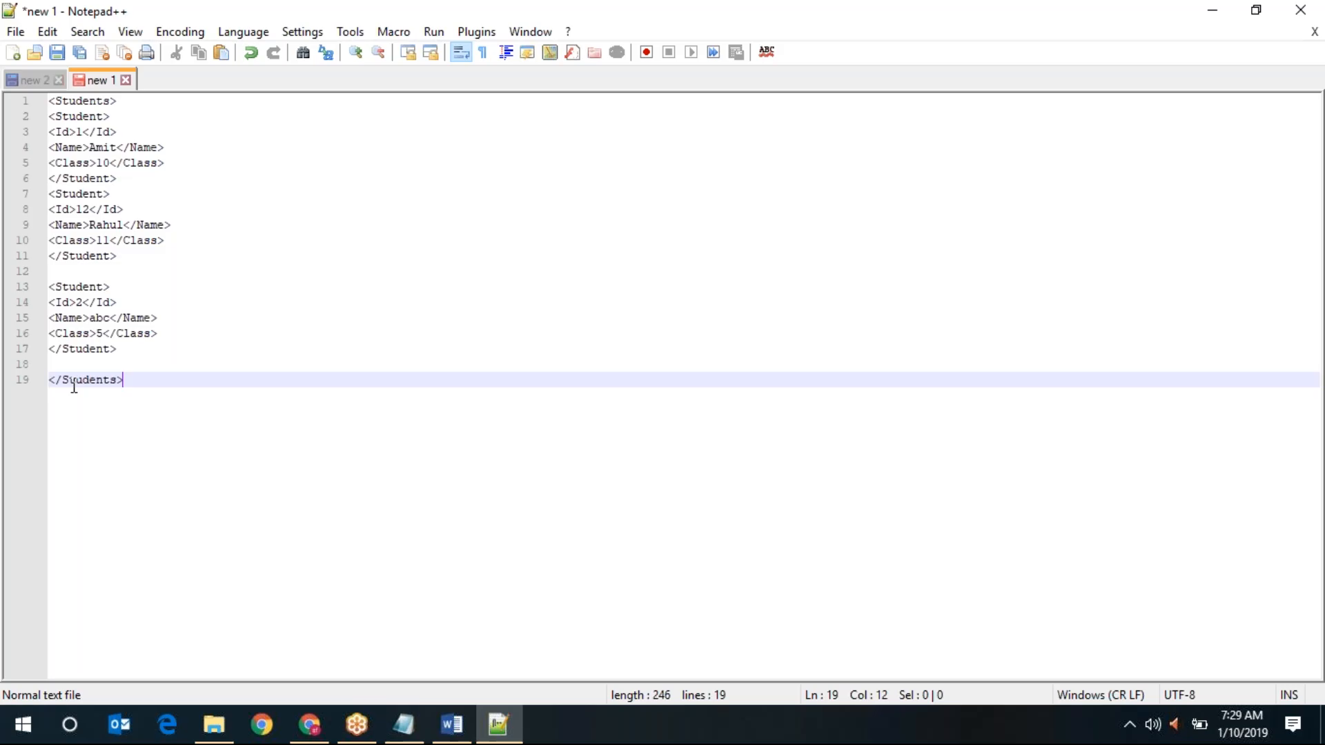
double_click(75, 101)
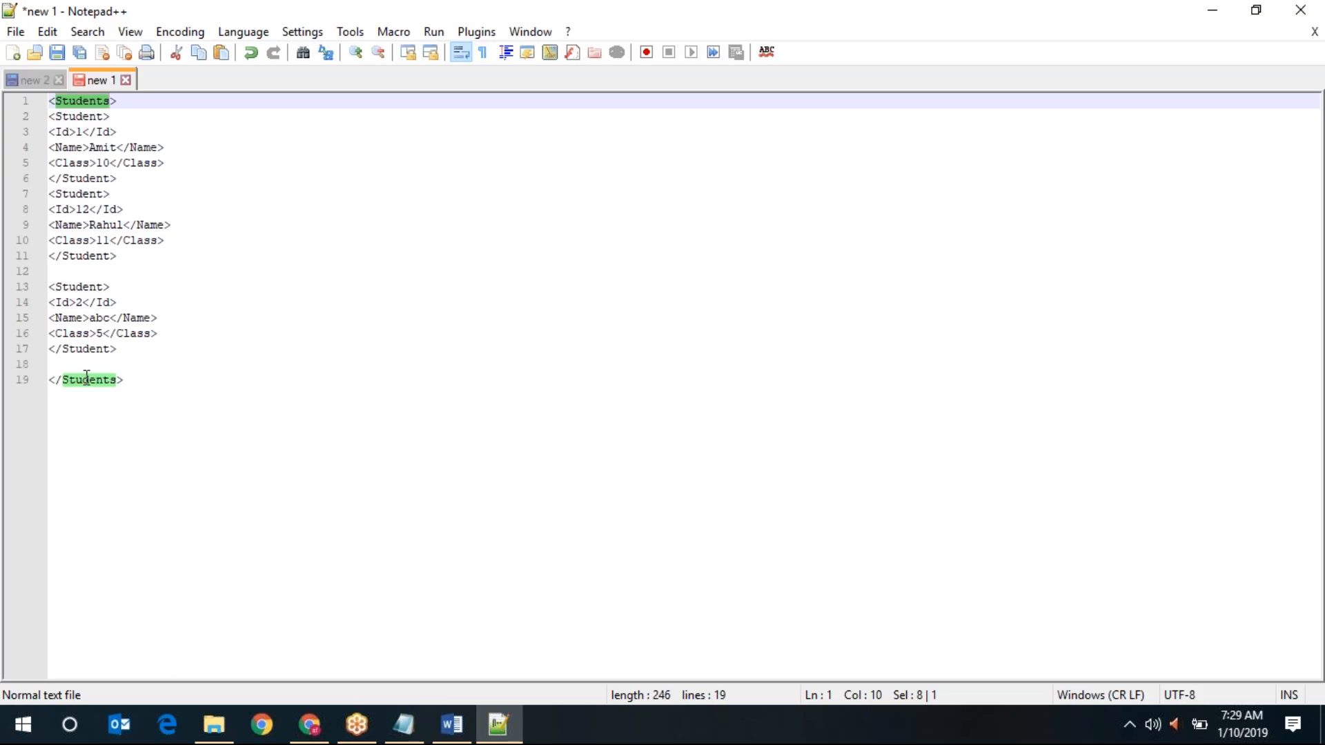
Step: Switch to the gather1 flow and compare Content Modifier 2's message body with the sample XML in Notepad++
click(310, 732)
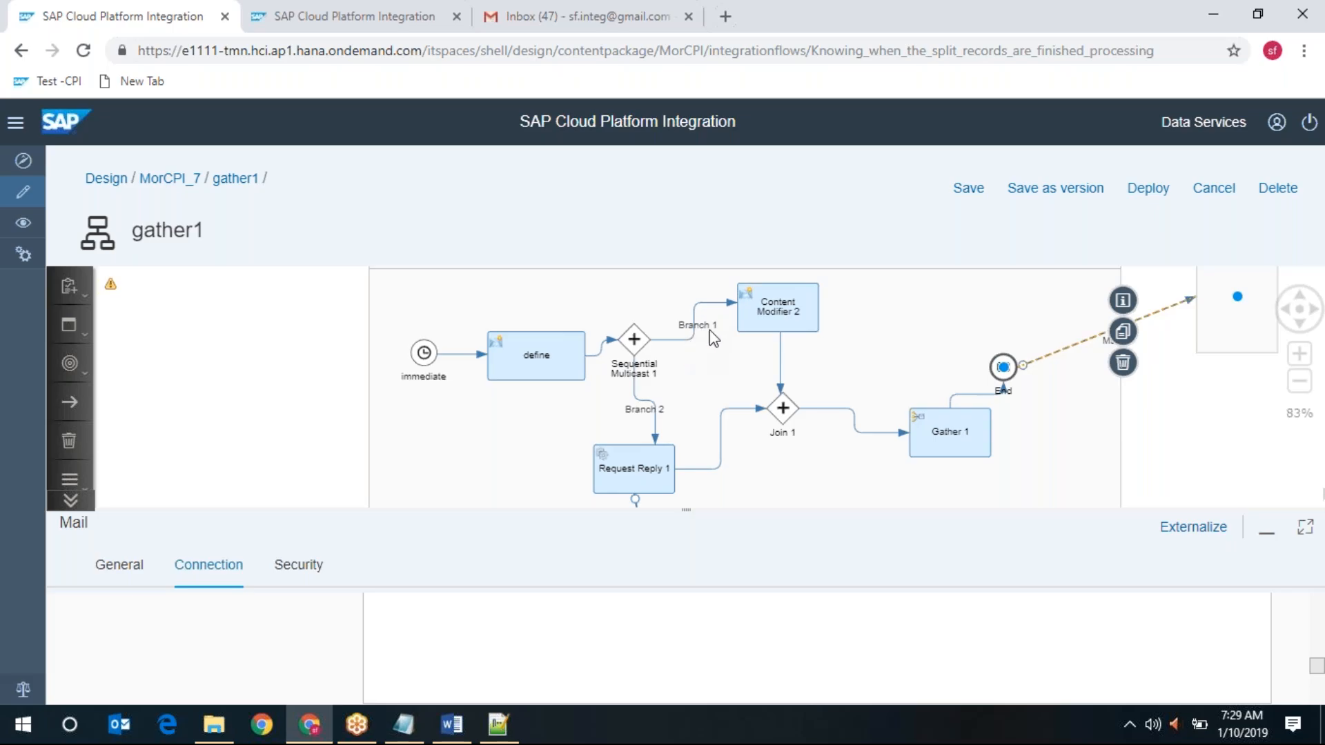
click(771, 313)
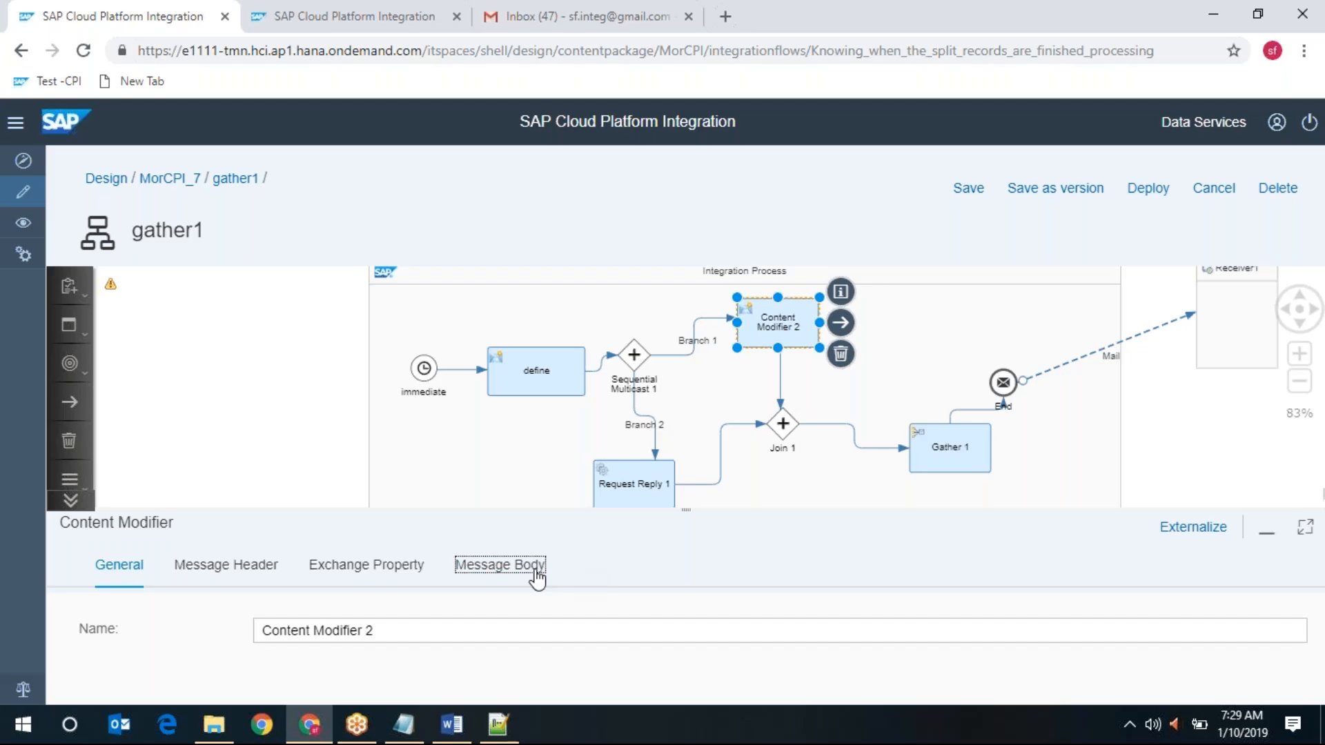
click(538, 578)
click(1305, 527)
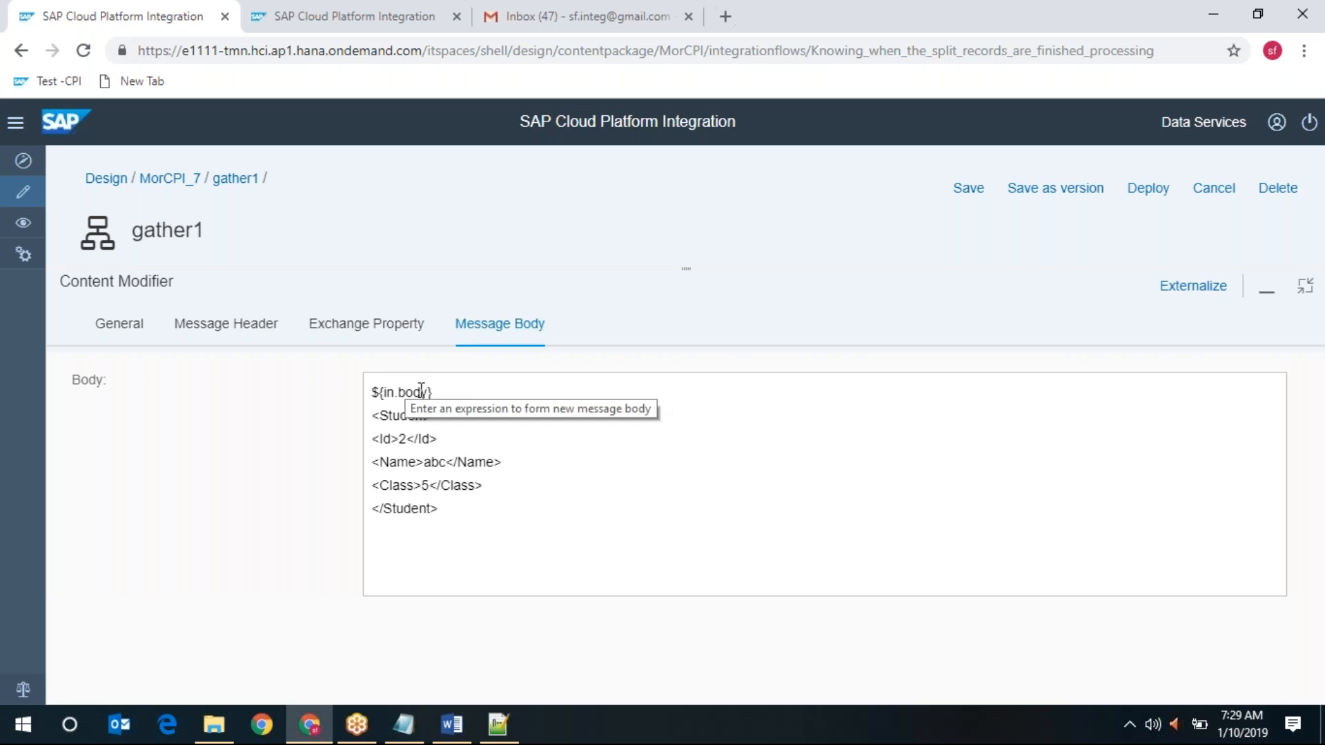
drag(435, 392, 363, 398)
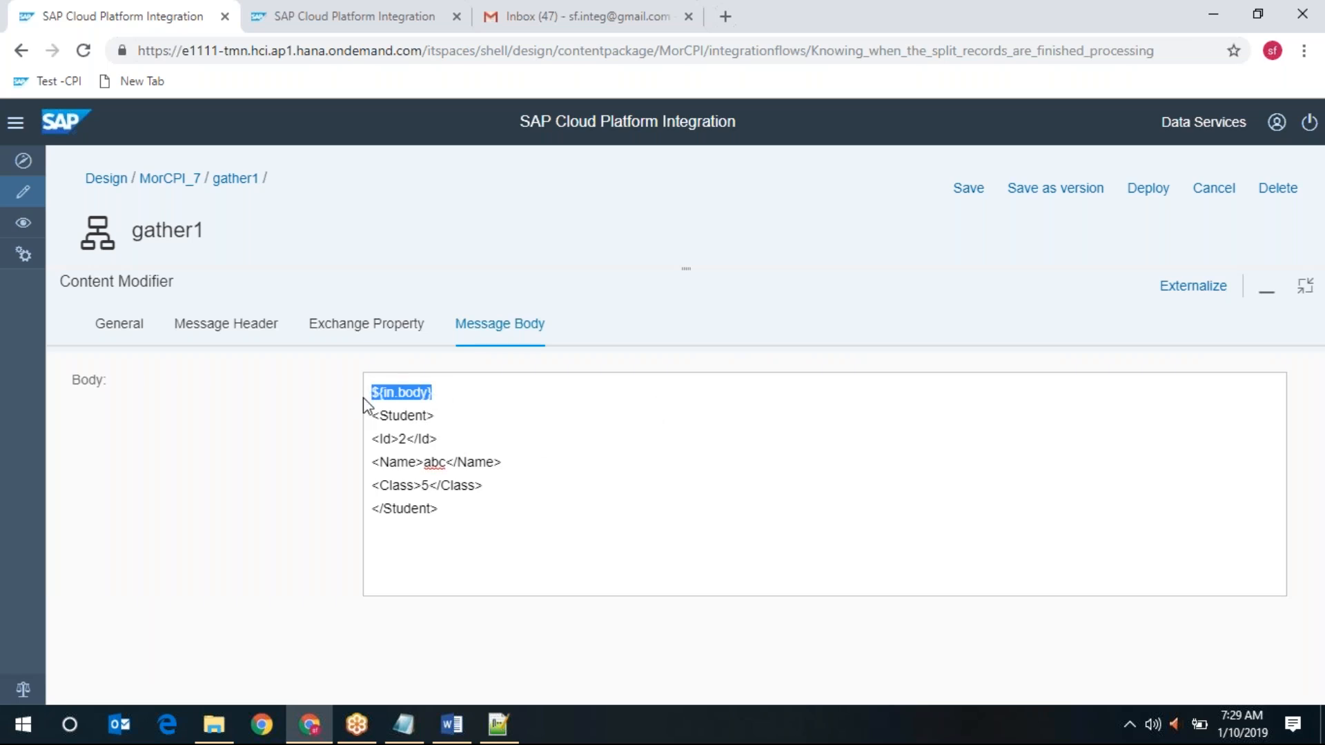
double_click(411, 415)
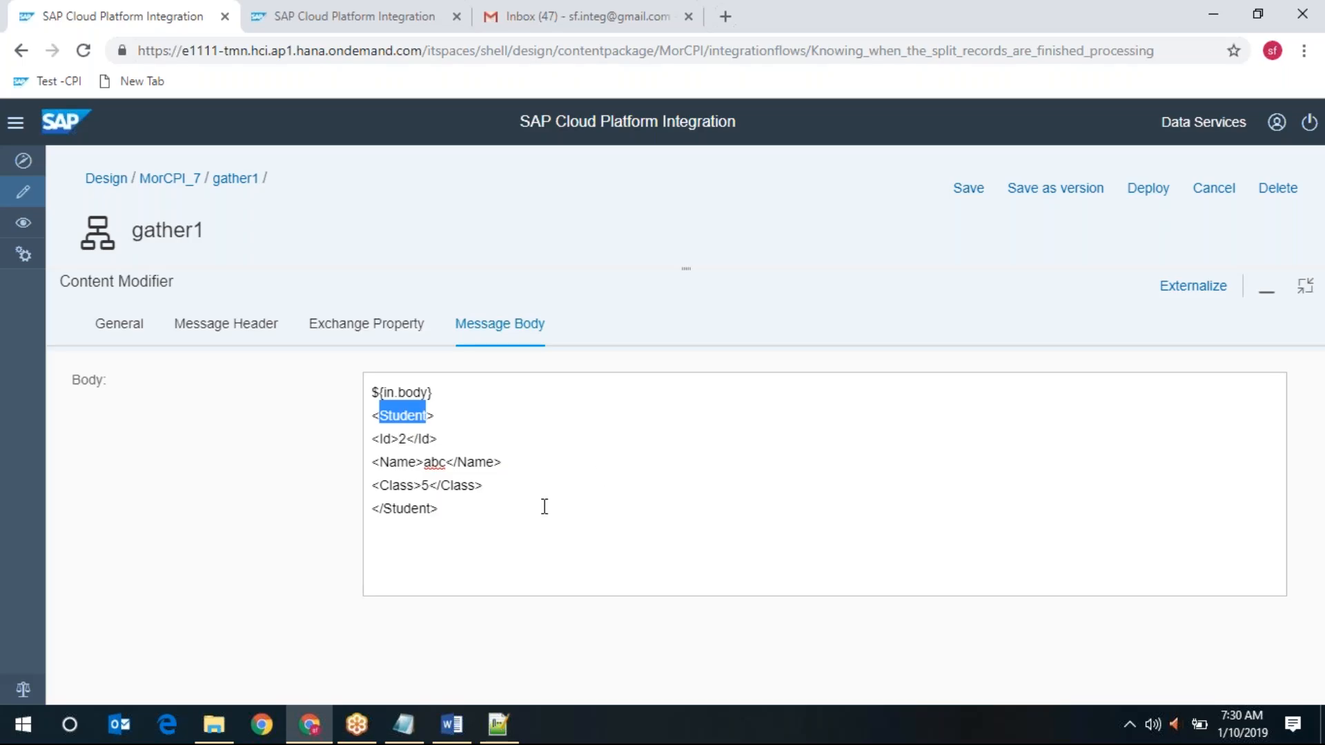
double_click(400, 509)
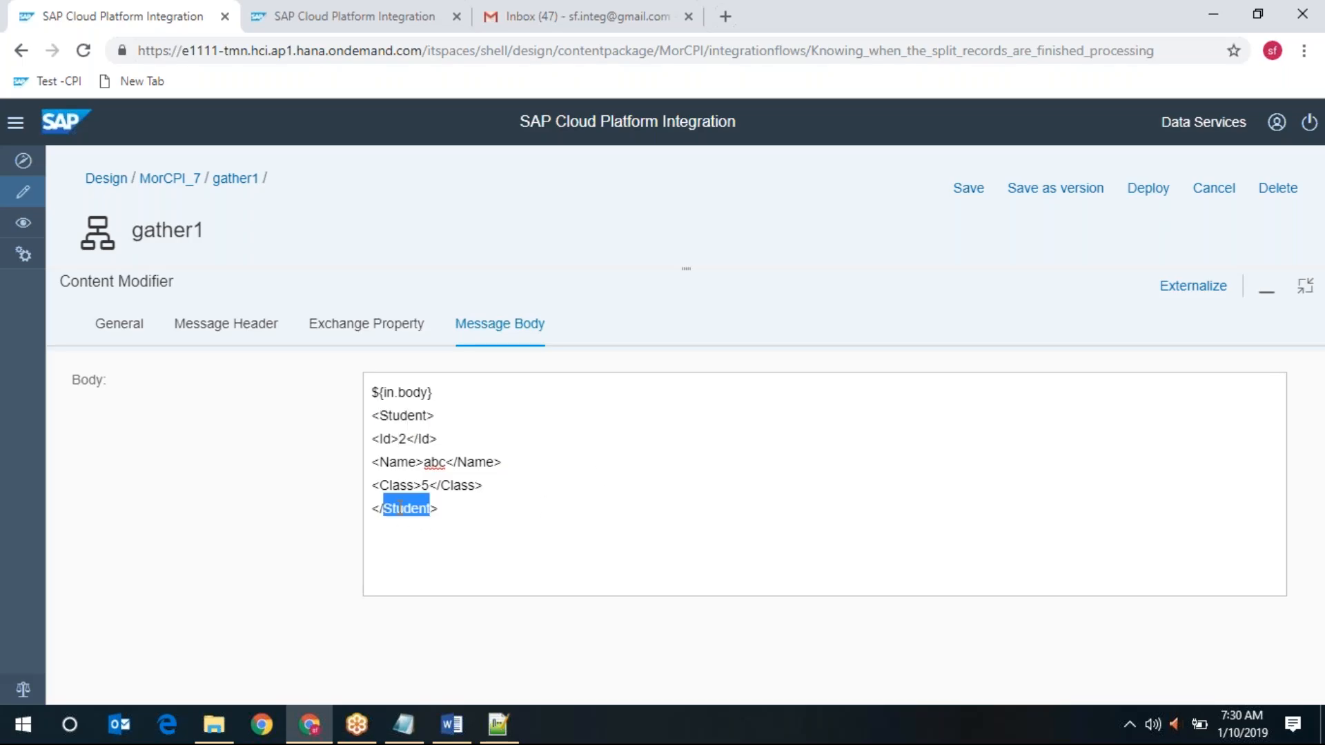
double_click(401, 415)
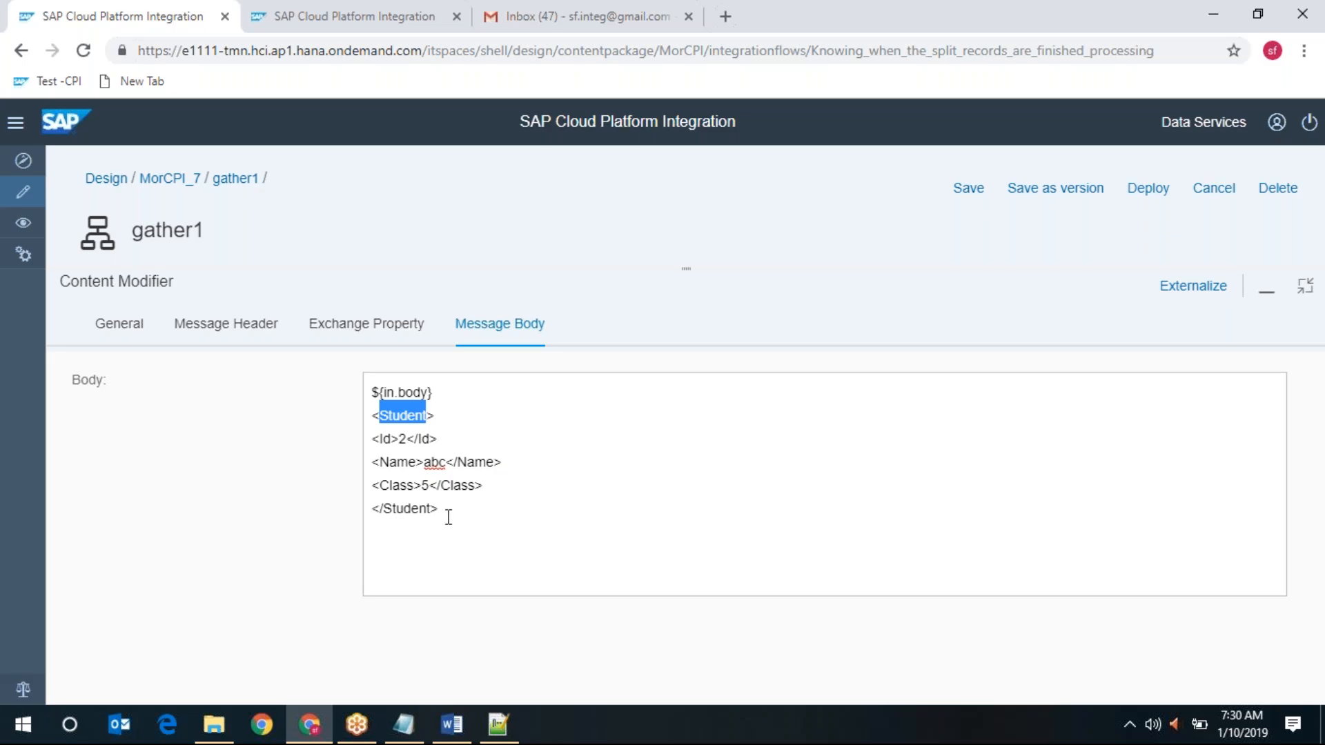
click(496, 725)
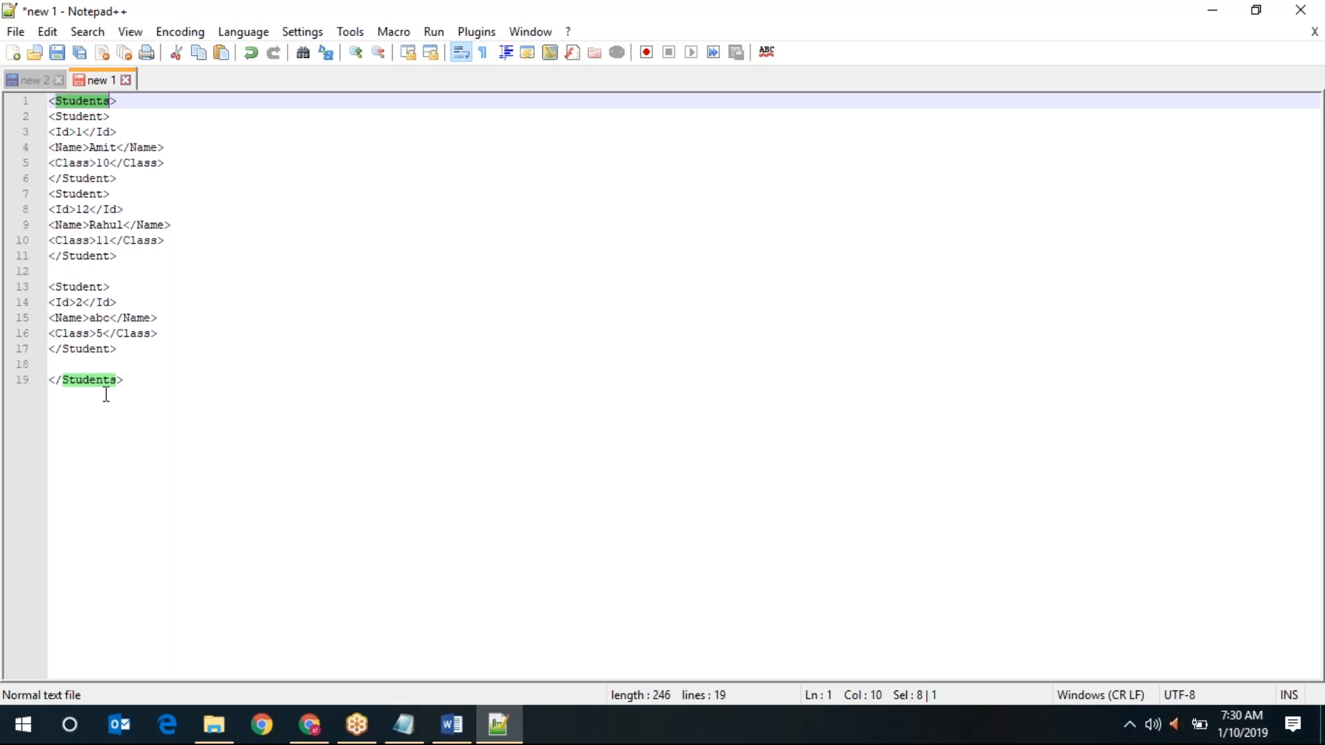
click(1213, 10)
click(1305, 285)
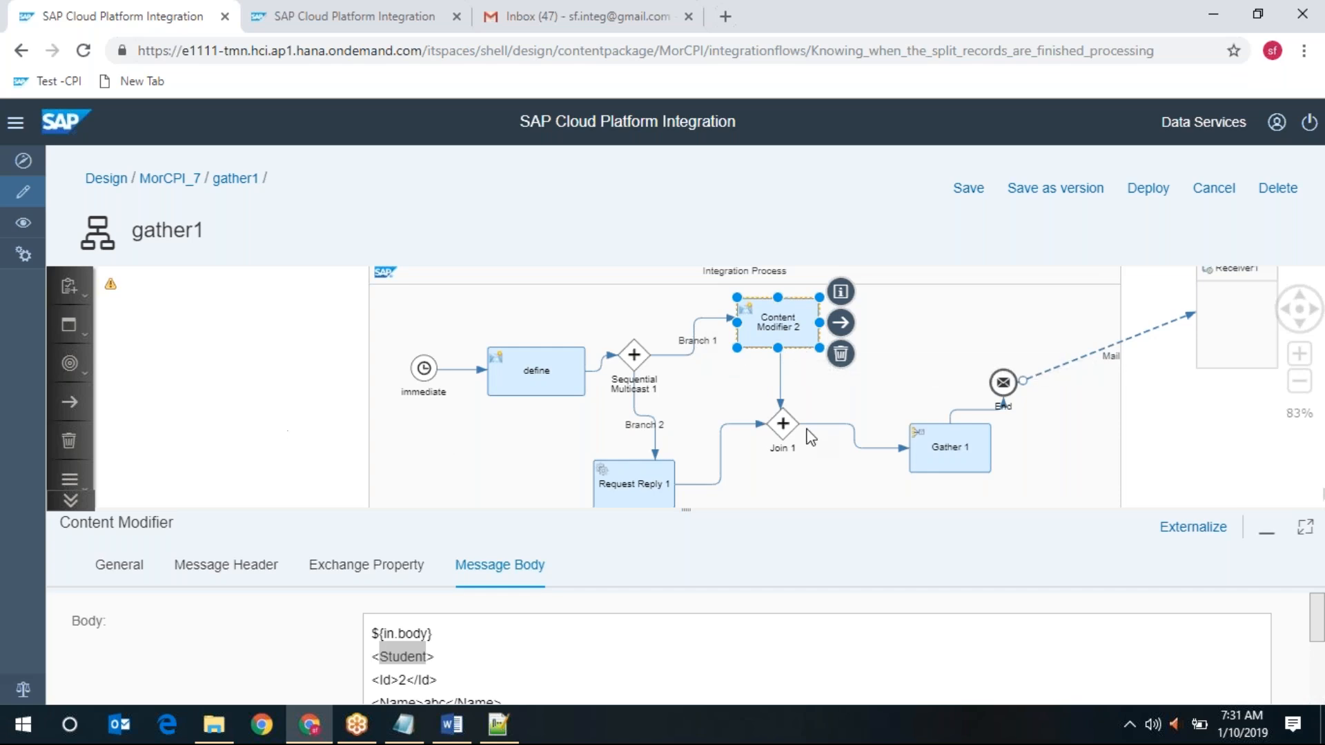
Step: Delete Content Modifier 2's connection to Join 1 and its incoming Branch 1, moving the modifier farther from Sequential Multicast 1
click(780, 392)
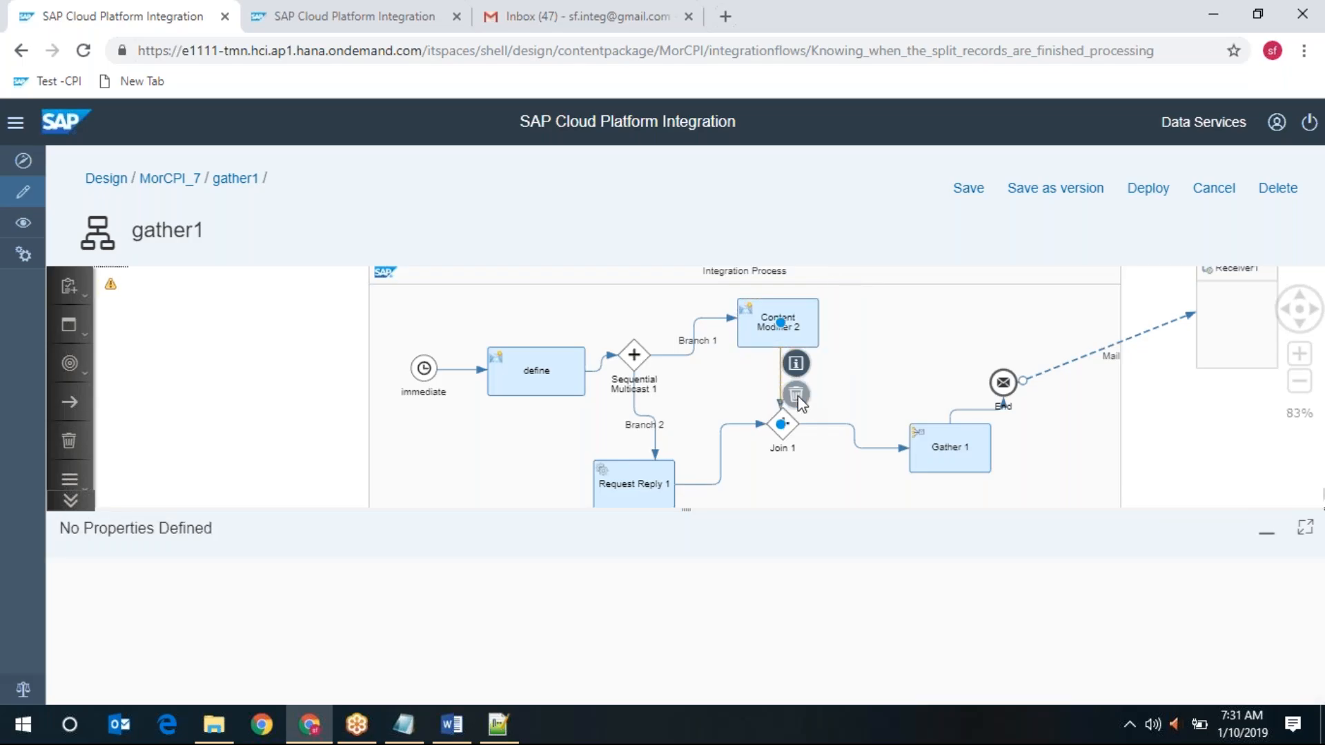
click(794, 394)
click(794, 325)
drag(794, 324, 916, 320)
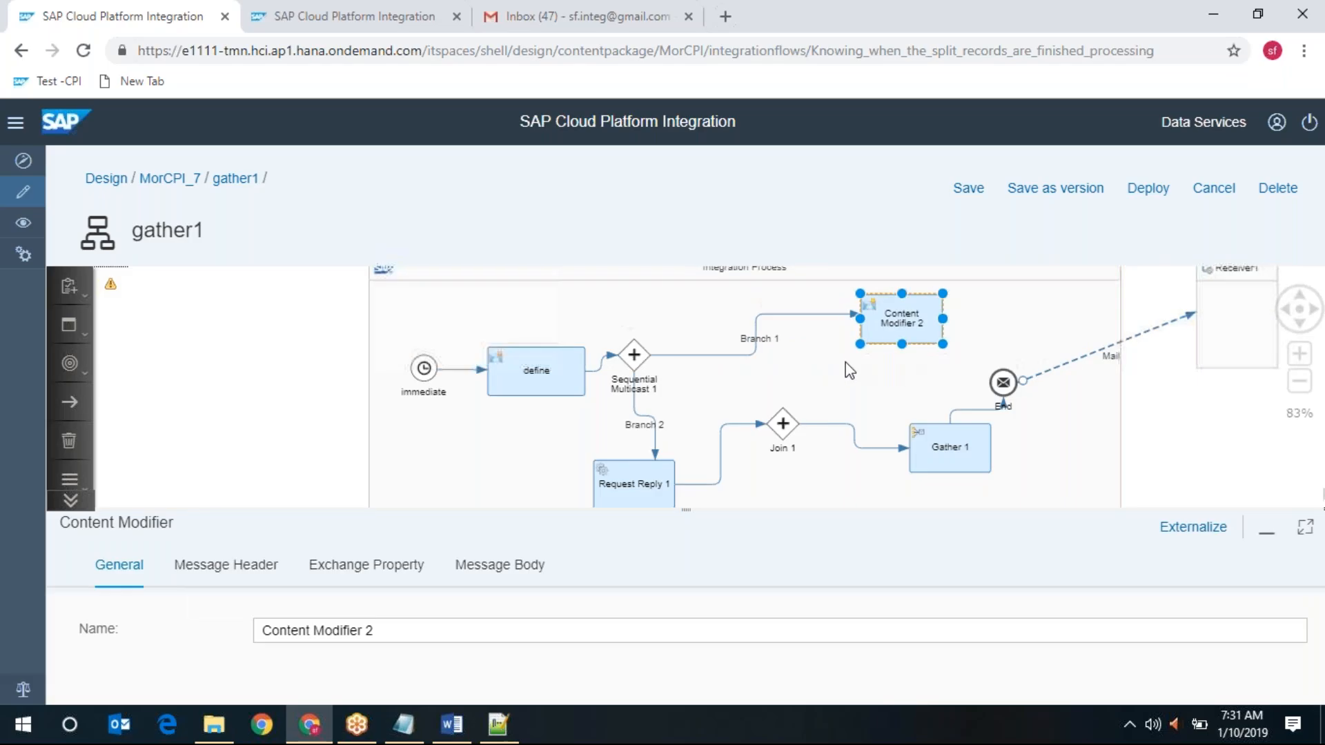
click(756, 321)
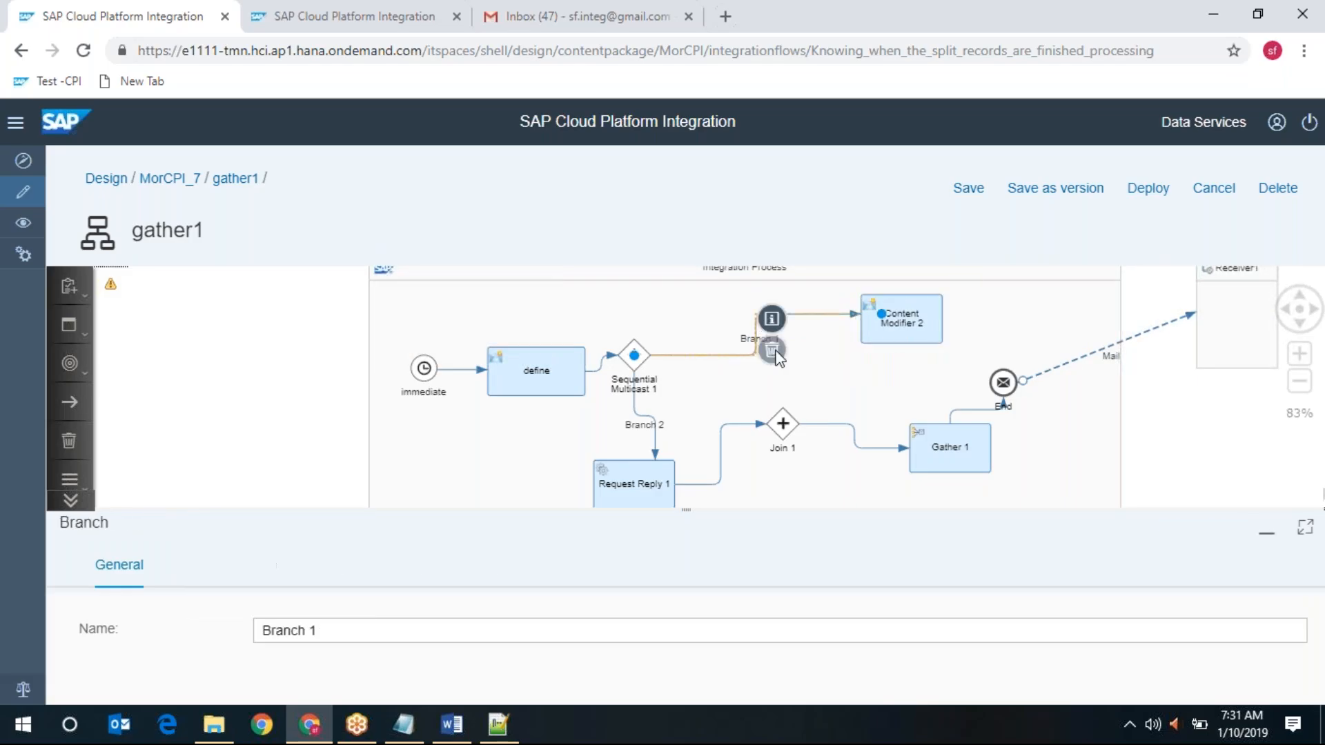
click(774, 351)
Step: Add a Filter step to the integration process between Sequential Multicast 1 and Content Modifier 2
click(73, 501)
click(86, 406)
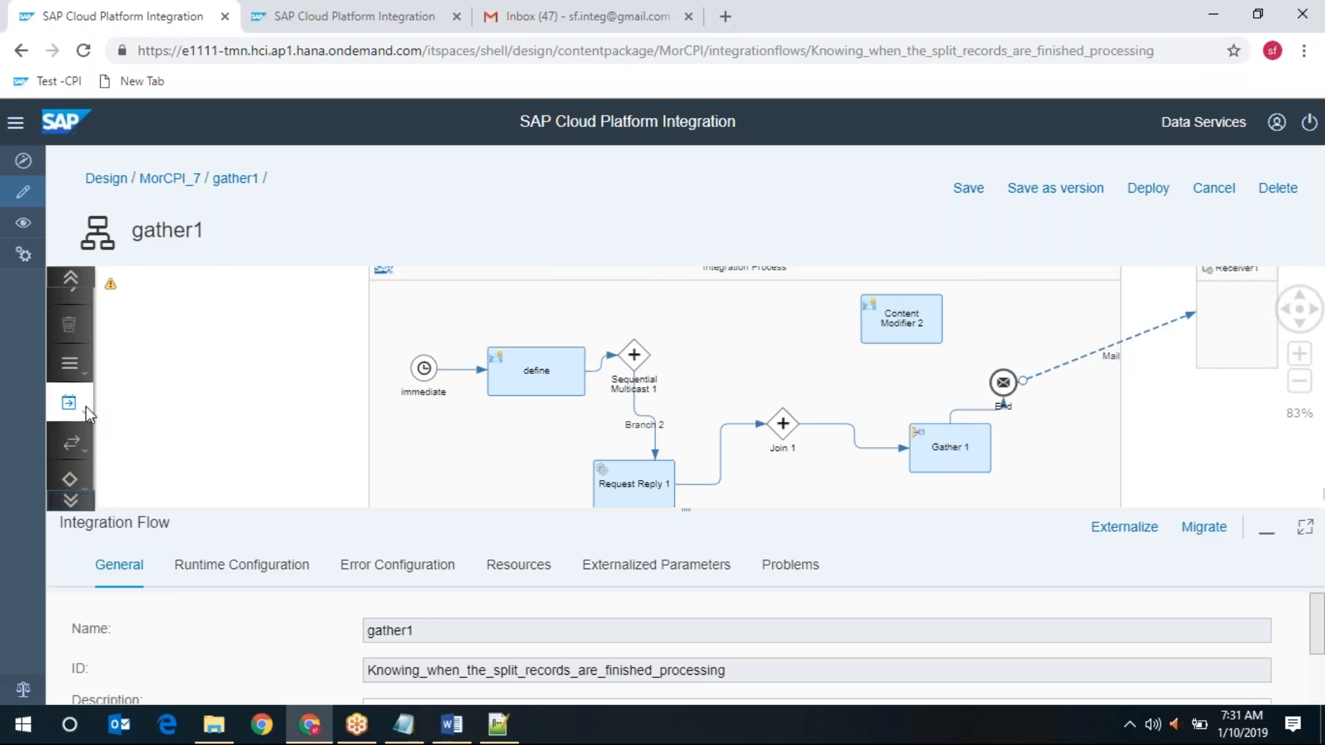
scroll(211, 439, down, 2)
drag(211, 431, 705, 312)
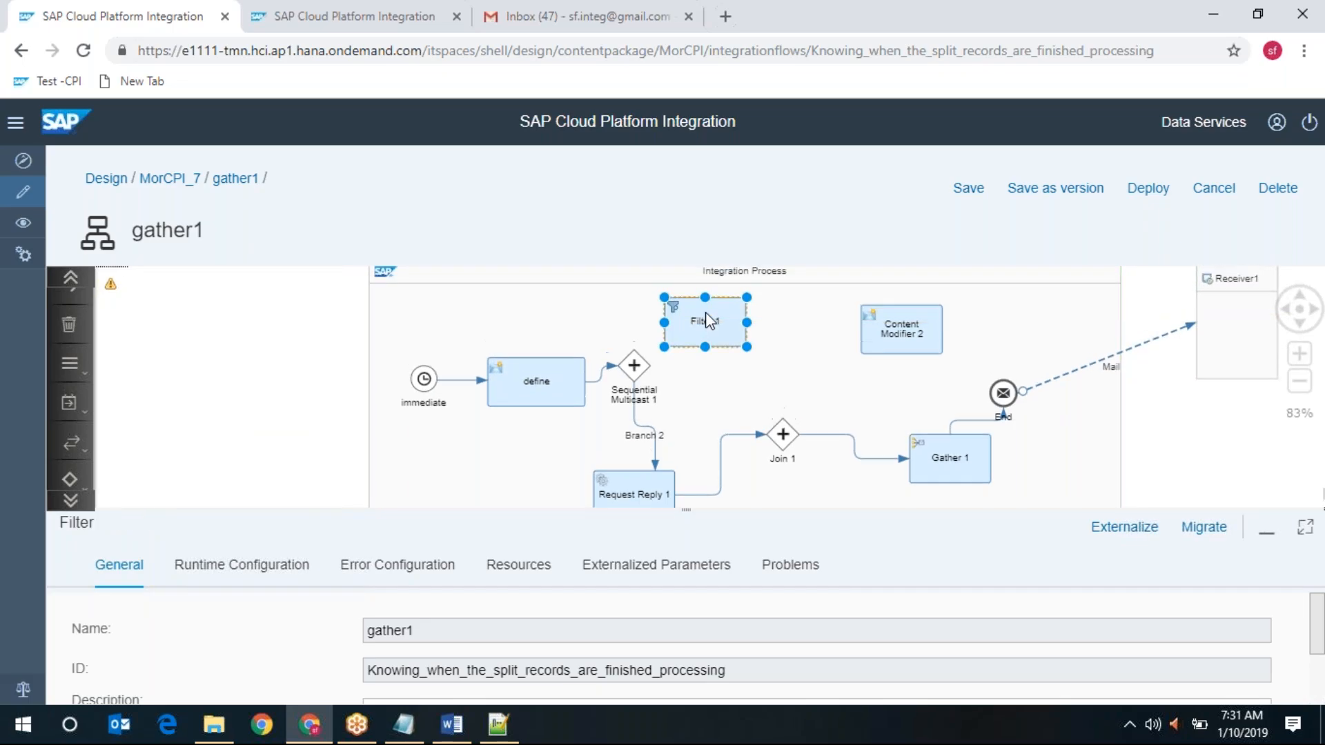
Step: Connect Sequential Multicast 1 to Filter 1, Filter 1 to Content Modifier 2, and Content Modifier 2 to Join 1
click(635, 365)
drag(671, 365, 783, 435)
click(738, 326)
click(911, 338)
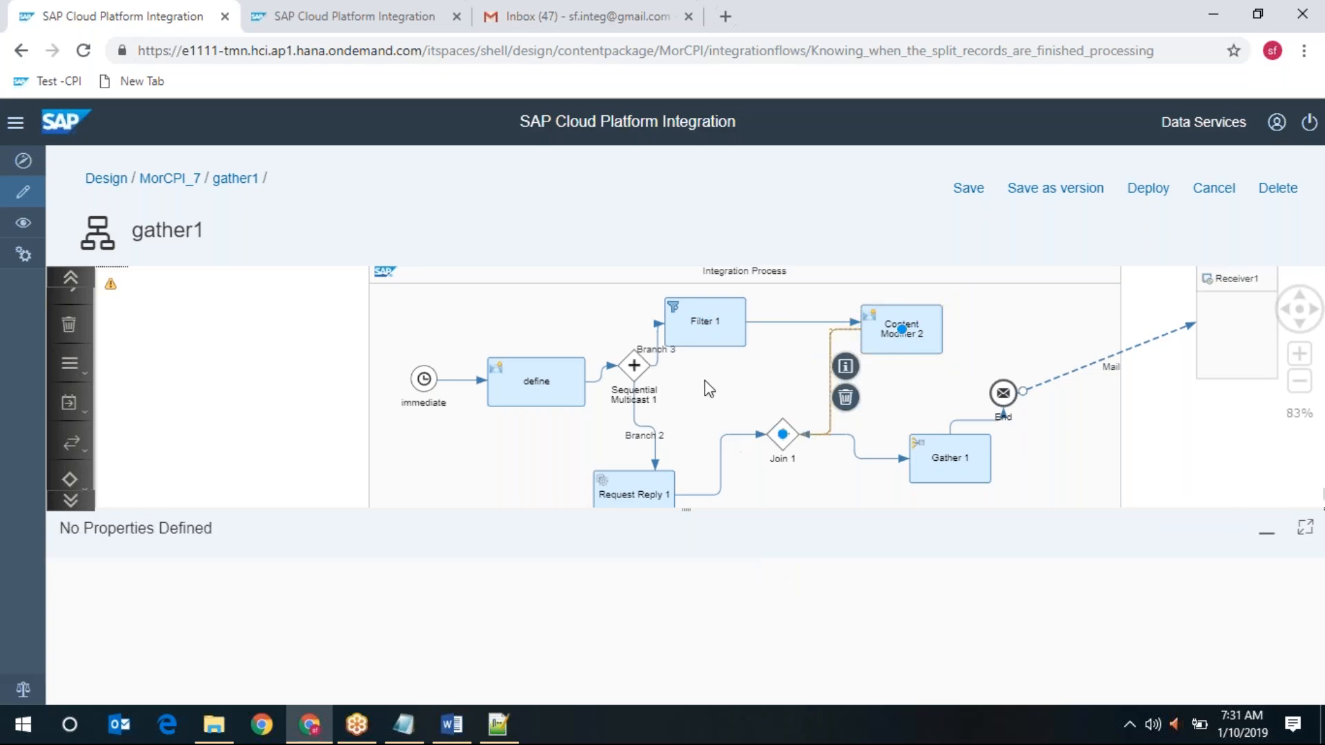
Step: Set Filter 1's XPath expression to /Students/Student, copying the Student element name from the sample XML in Notepad++
click(705, 327)
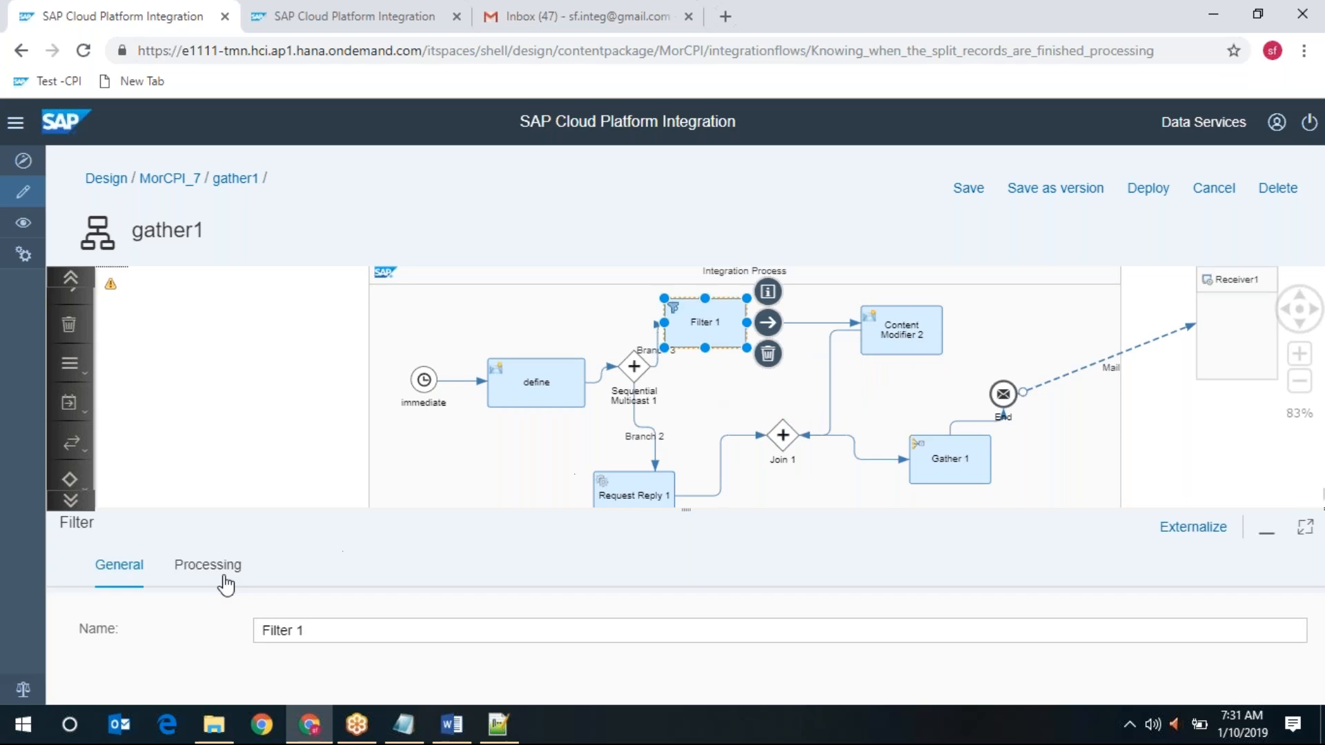
click(222, 577)
click(1305, 528)
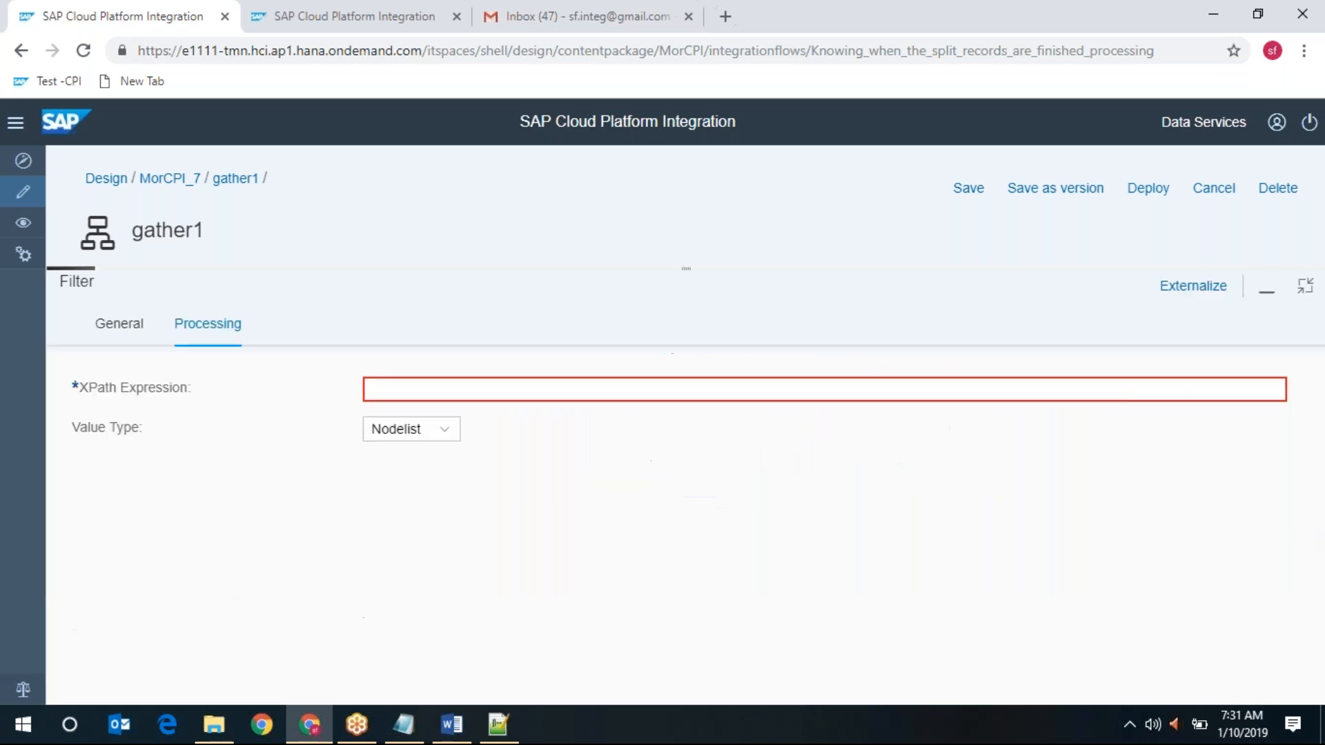
click(498, 724)
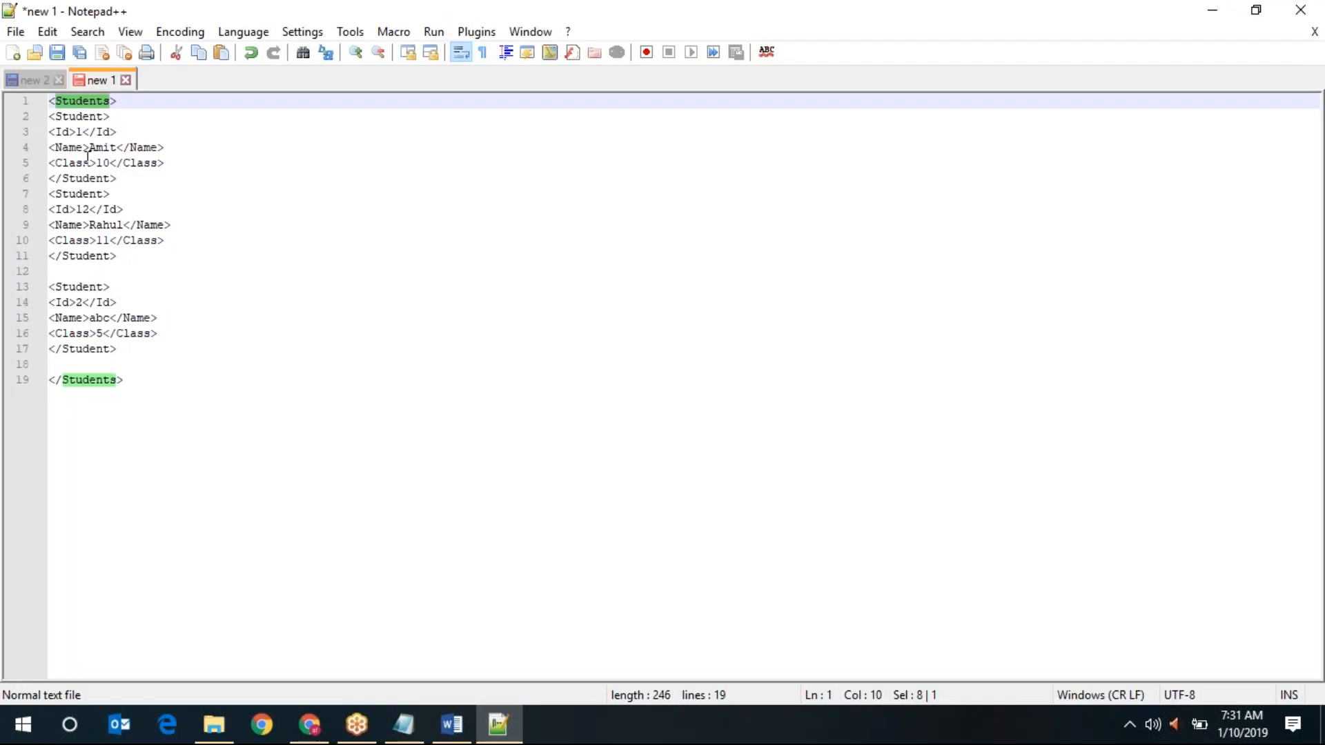
key(alt+Tab)
click(416, 390)
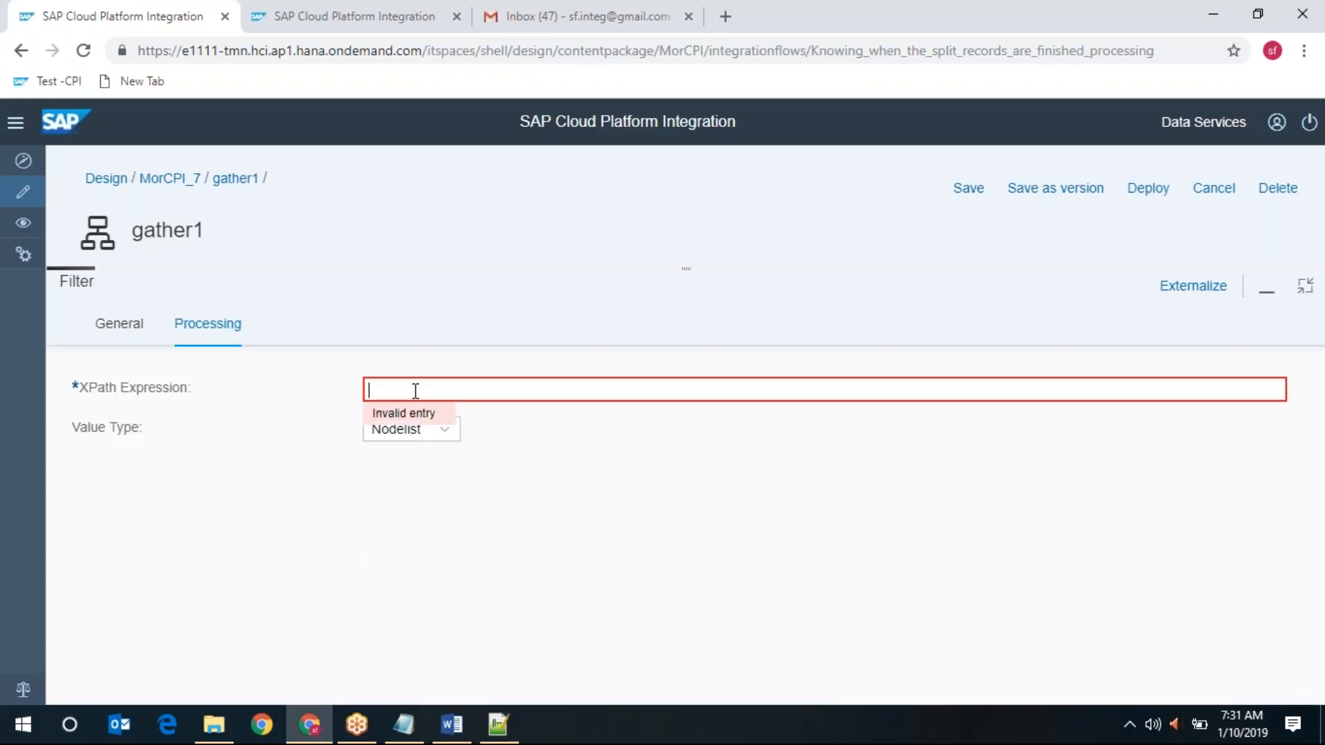
text(/)
text(Students)
text(/)
key(alt+Tab)
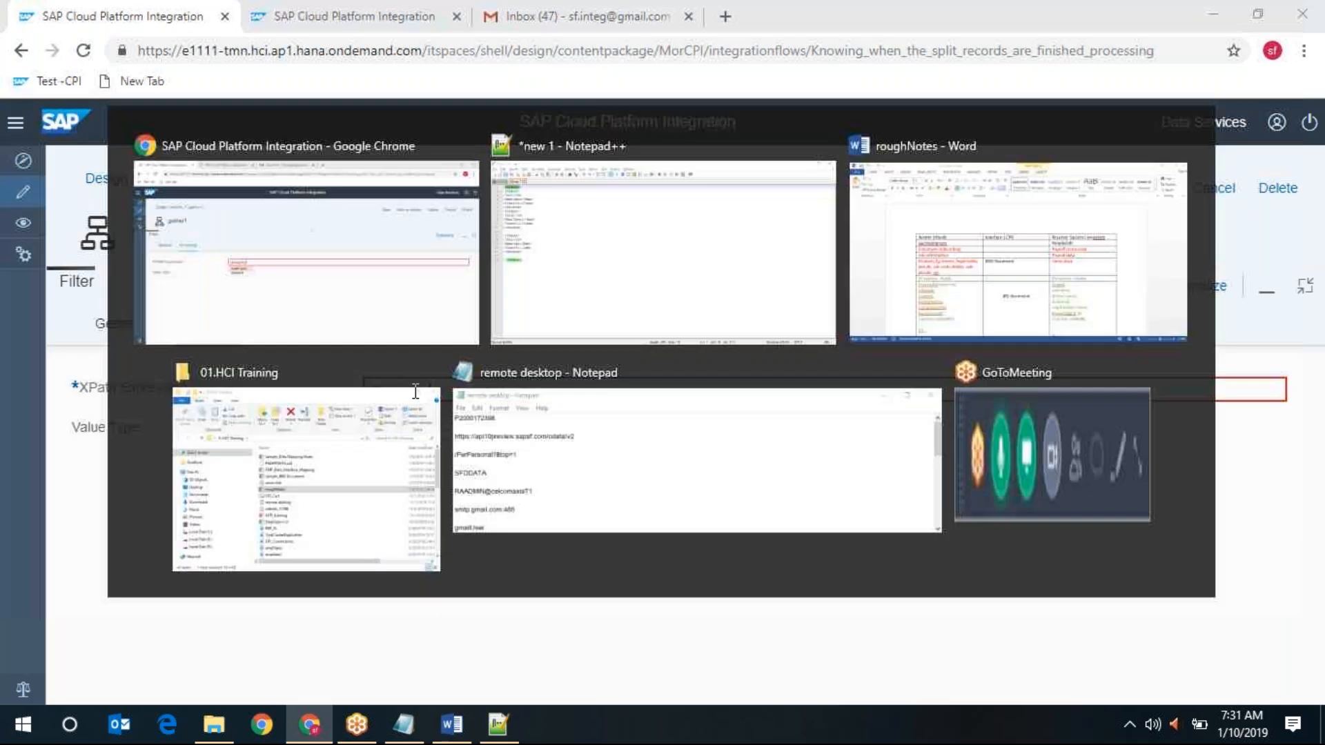
double_click(78, 116)
key(ctrl+c)
key(alt+Tab)
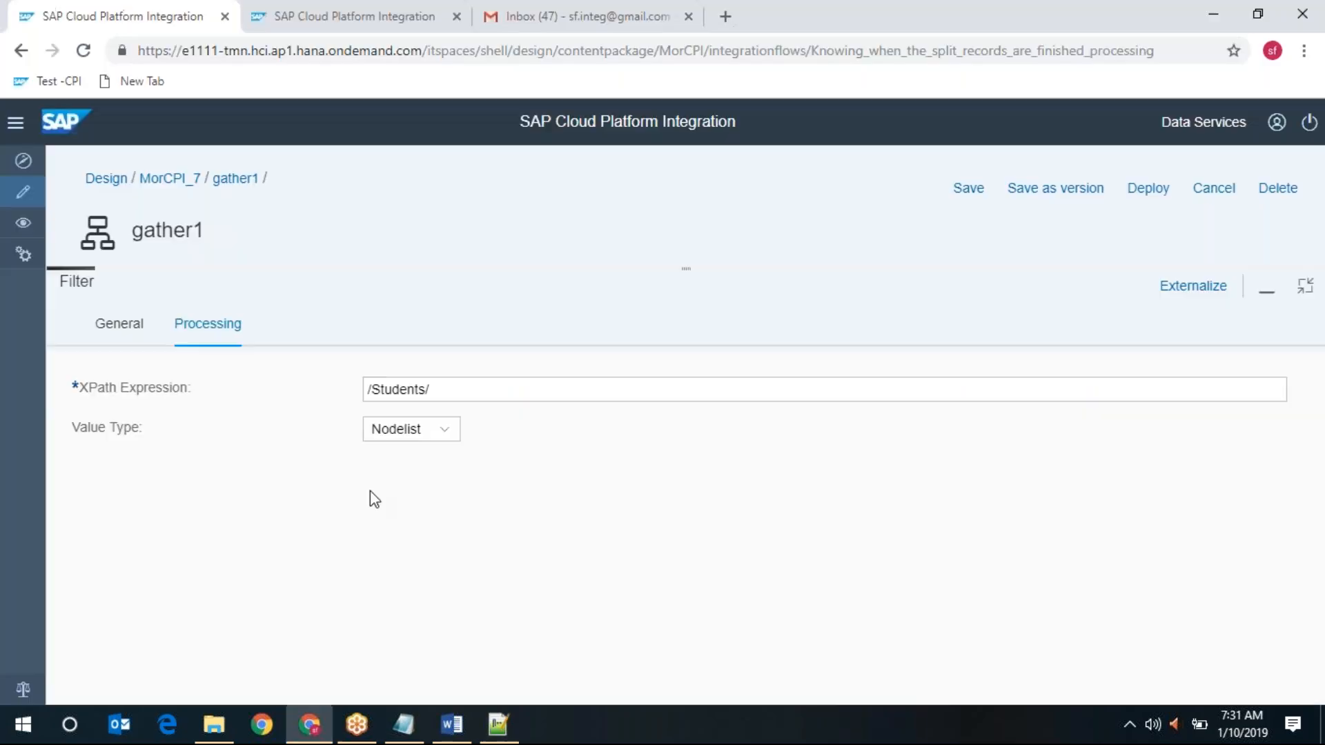
key(ctrl+v)
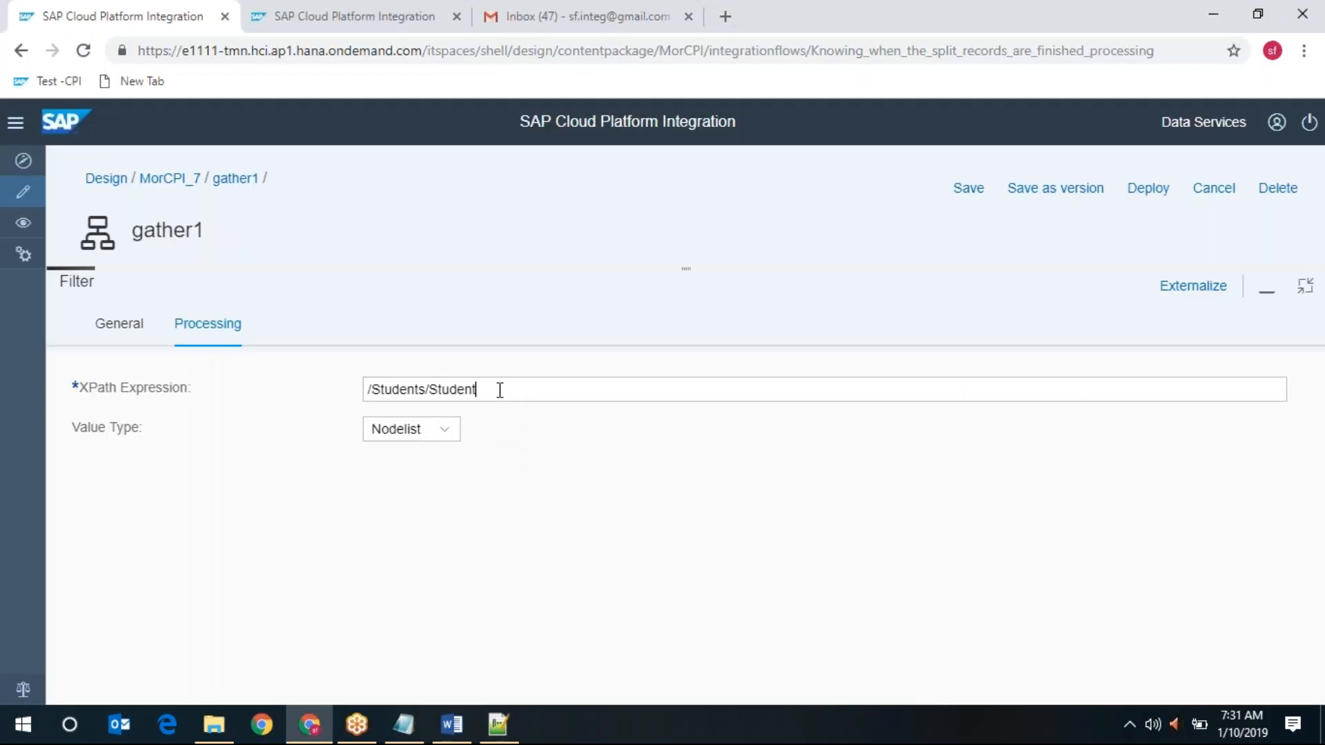
click(1304, 285)
Step: Check the sample XML's root element in Notepad++ and insert an empty line above ${in.body} in Content Modifier 2's message body
click(920, 335)
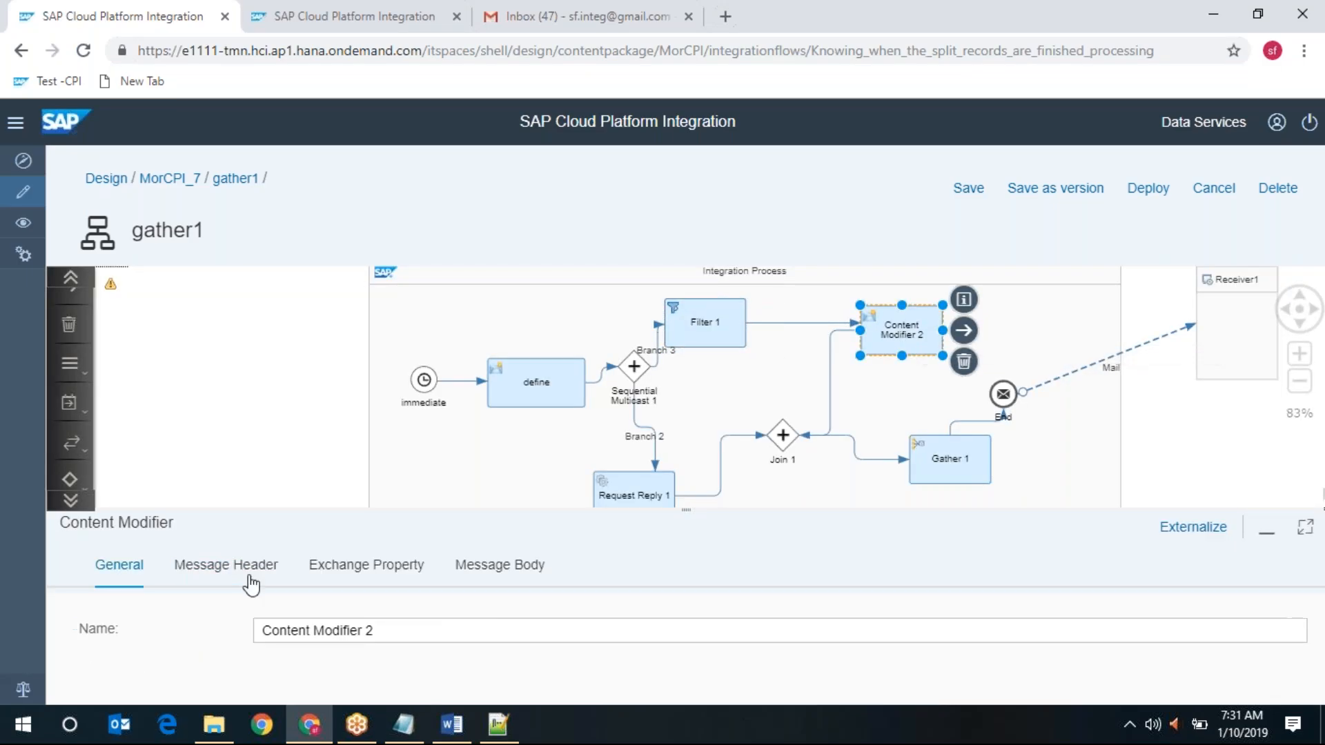
click(475, 574)
click(1307, 538)
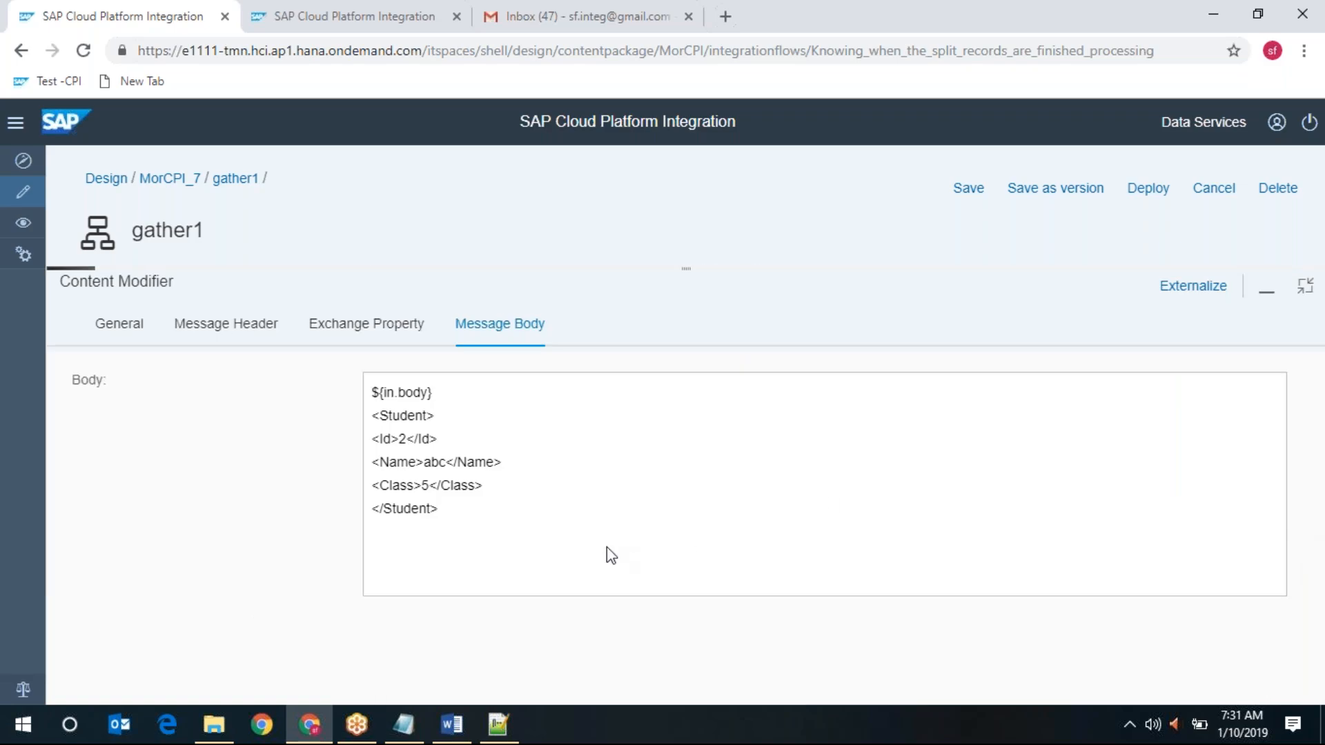
key(alt+Tab)
double_click(85, 101)
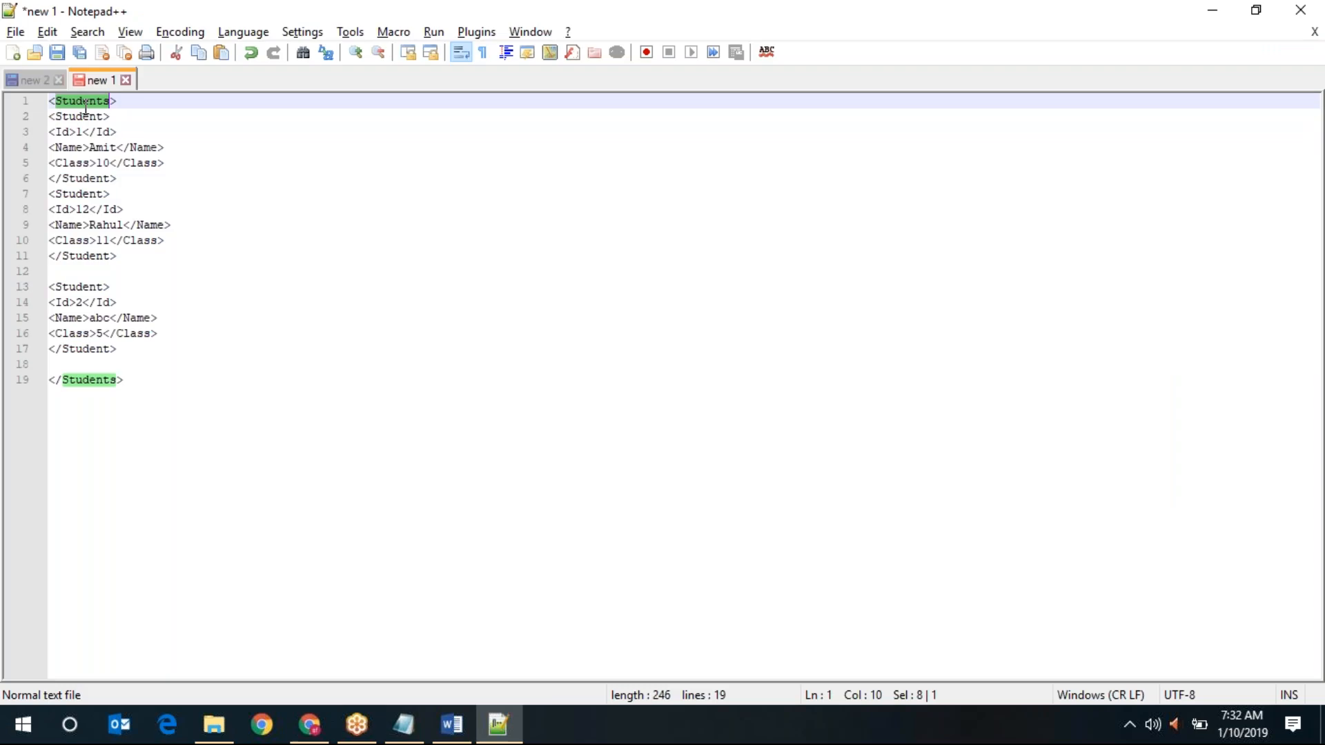
key(alt+Tab)
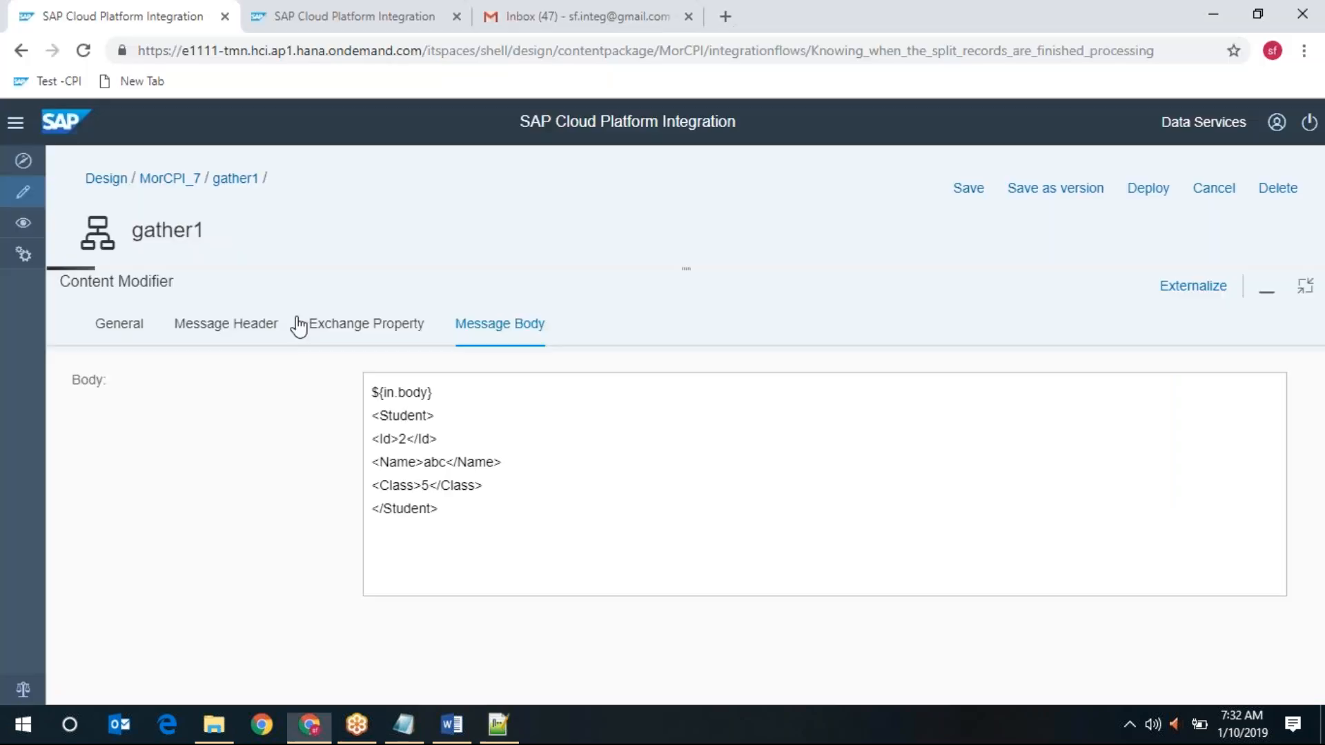
click(370, 391)
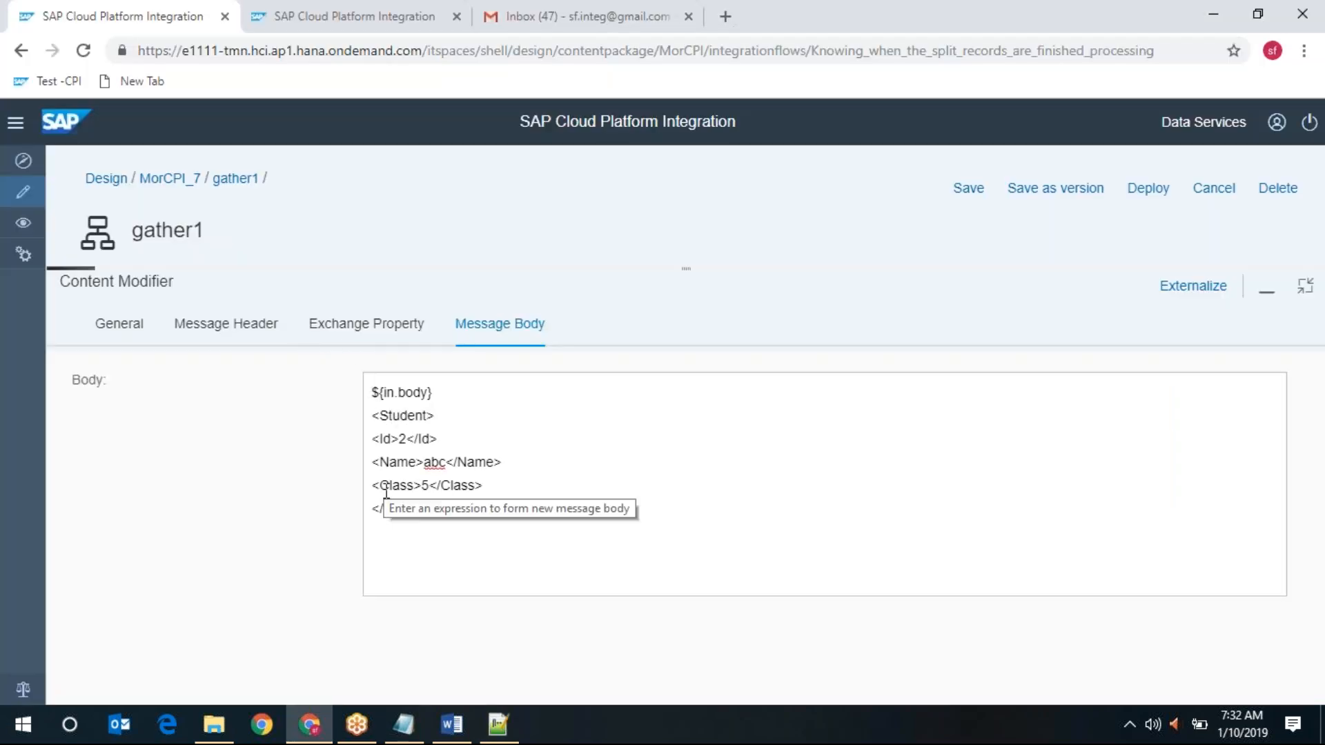
key(Return)
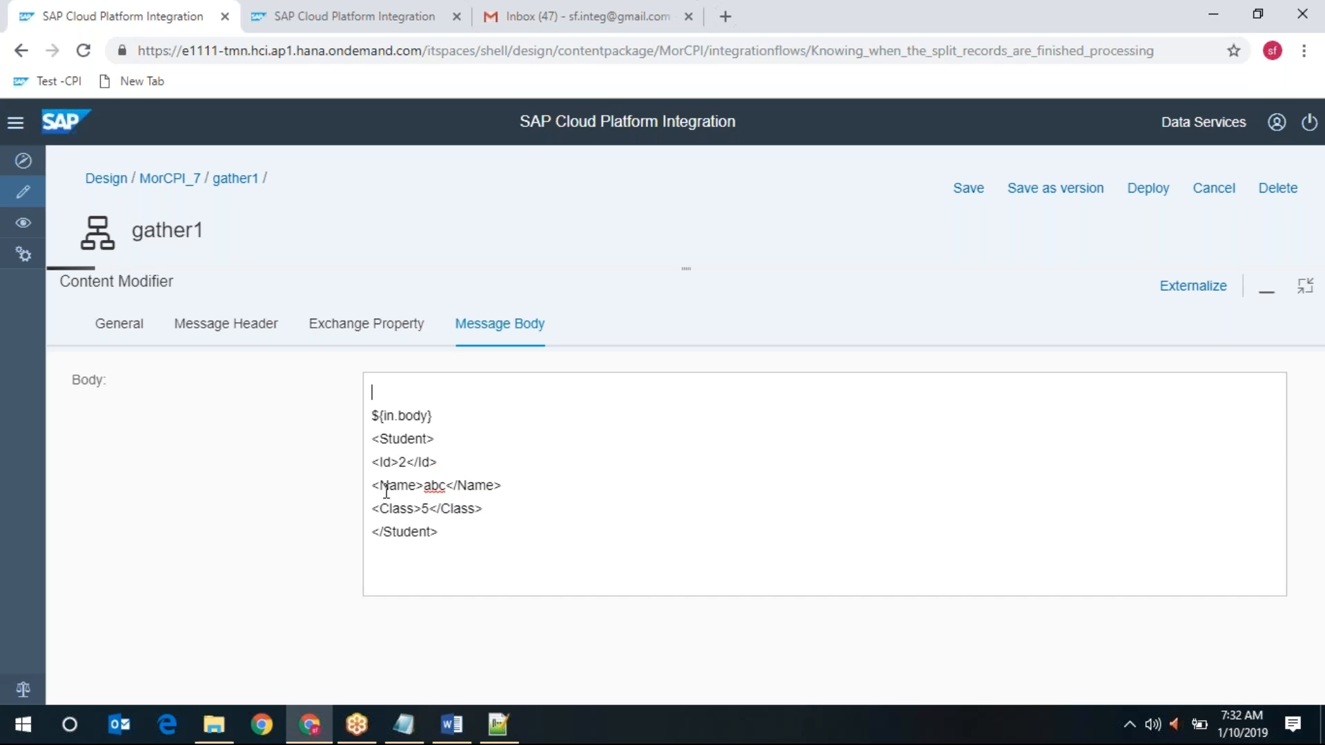
text(Students)
key(BackSpace)
key(BackSpace)
key(BackSpace)
key(BackSpace)
key(BackSpace)
key(BackSpace)
key(BackSpace)
key(BackSpace)
key(alt+Tab)
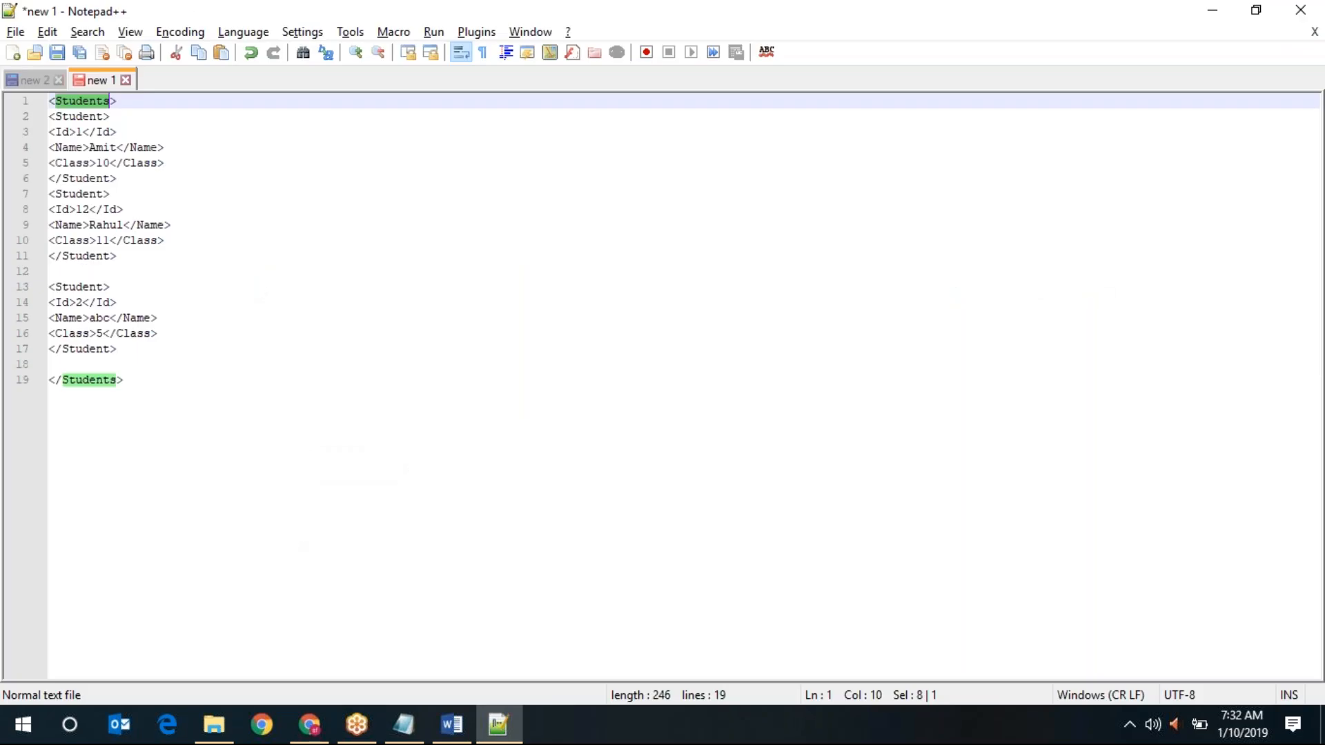
key(alt+Tab)
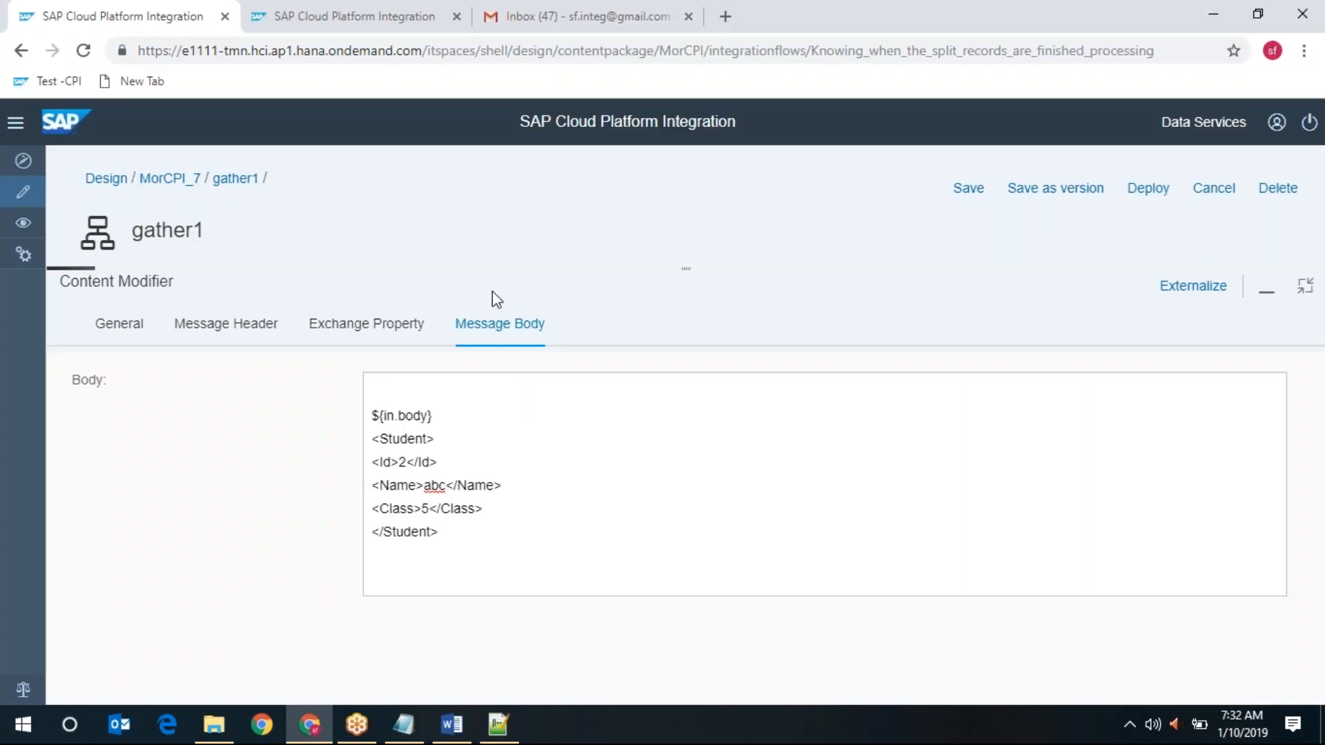
Step: Copy <?xml version="1.0" encoding="UTF-8"?> from the "IS grouping with 3" email in Gmail into the message body's first line, adding a line break after it
click(561, 18)
click(393, 319)
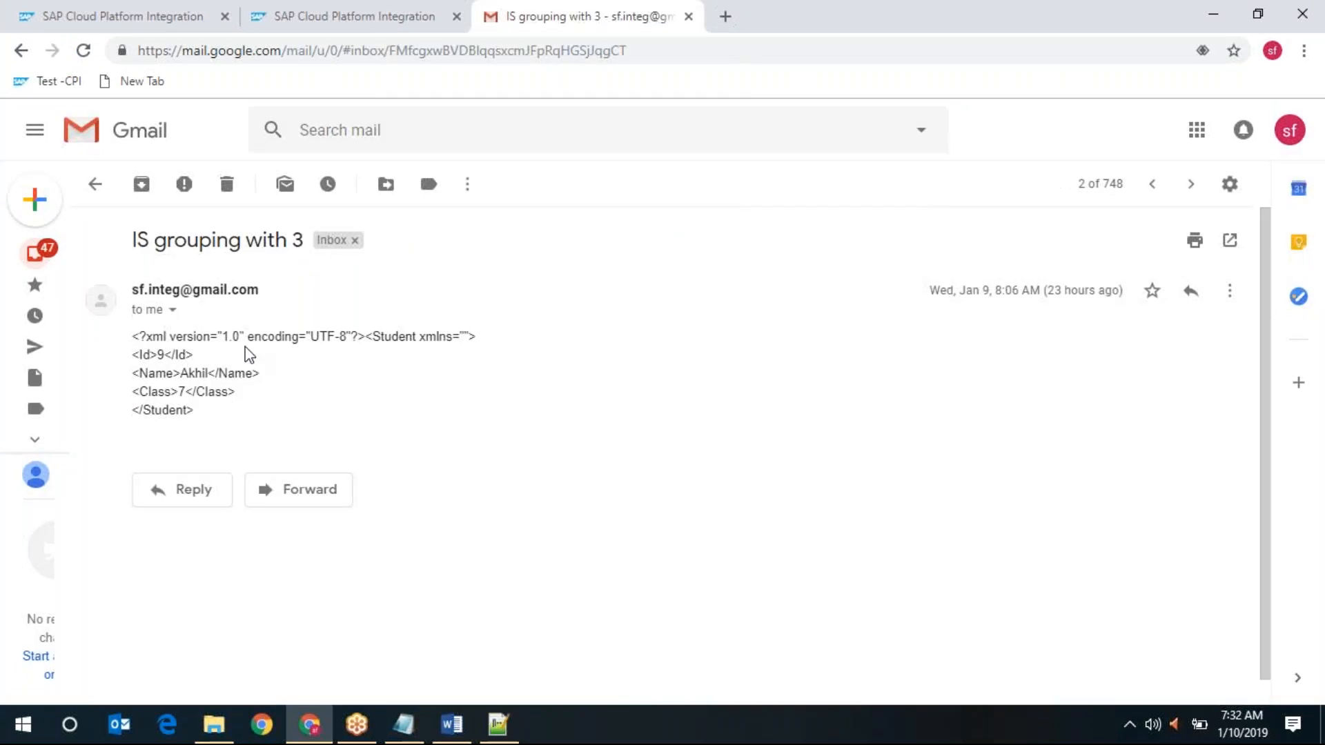
drag(135, 334, 365, 336)
key(ctrl+c)
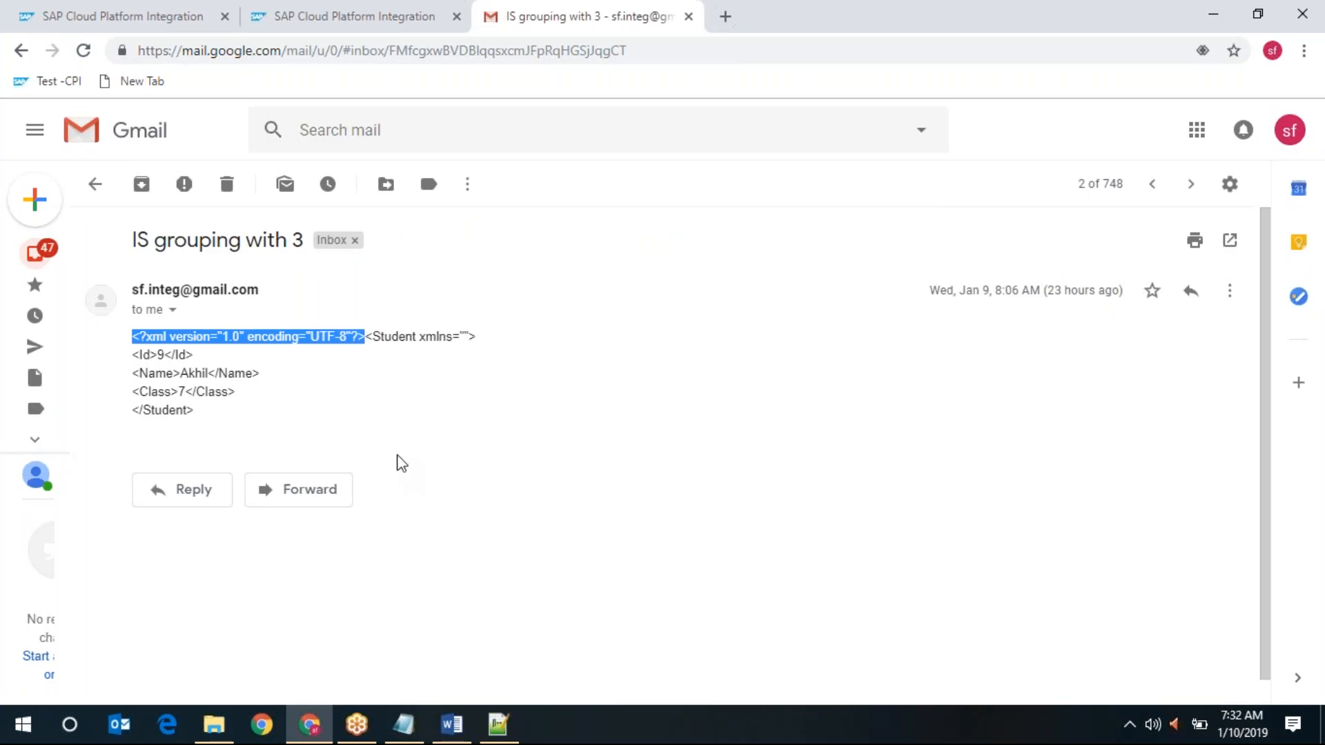
click(95, 8)
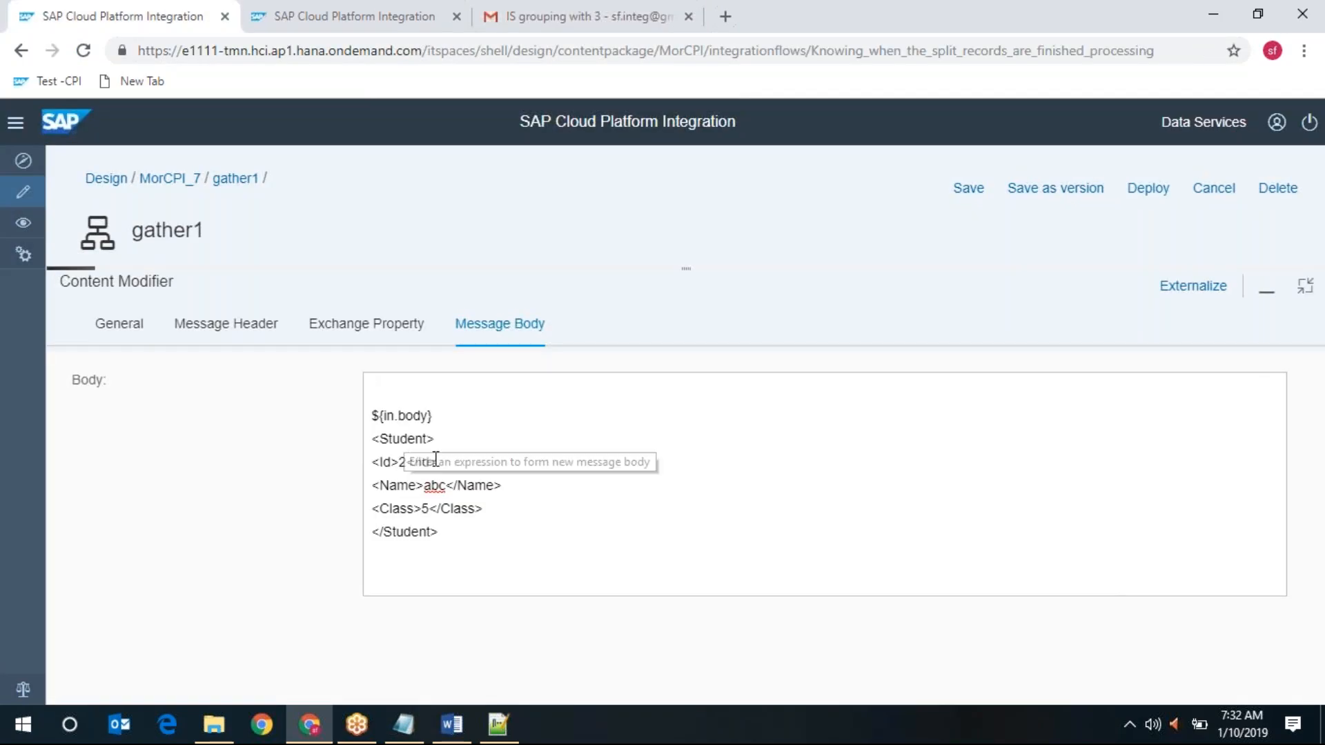
key(ctrl+v)
key(Return)
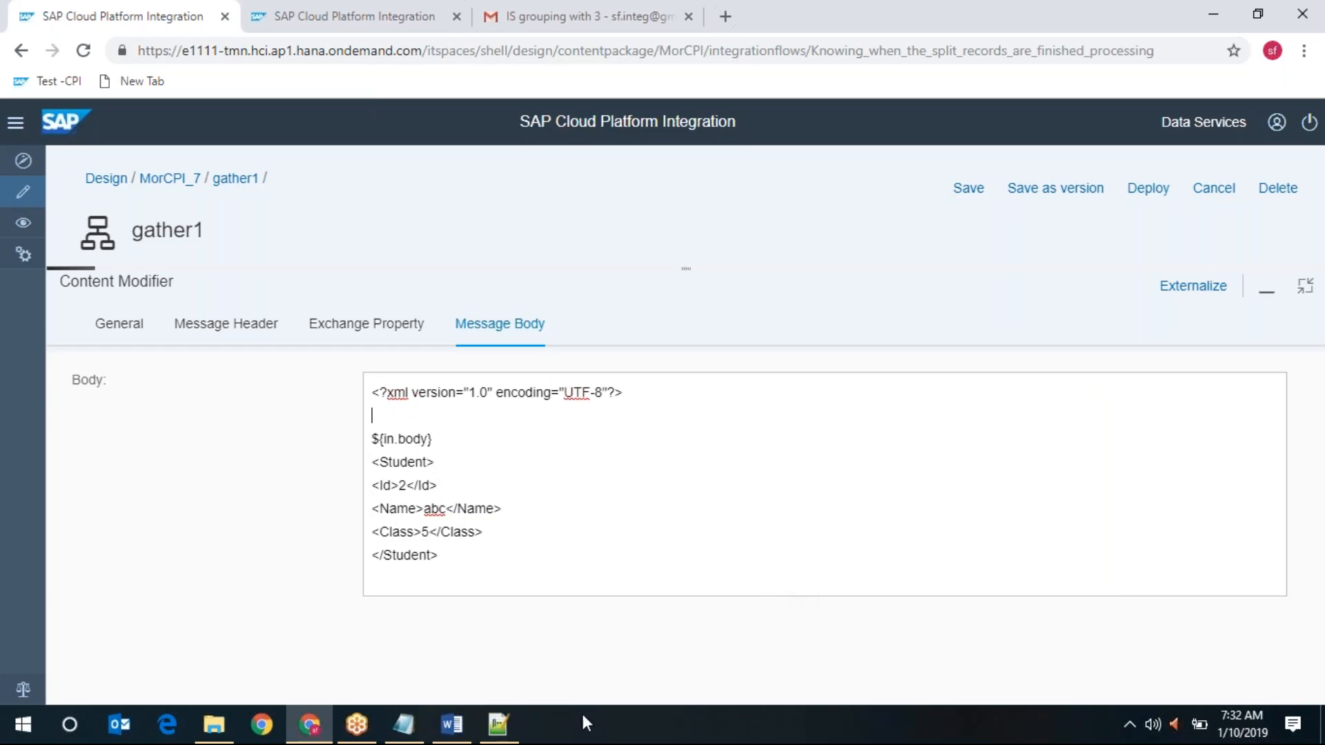
Step: Copy the opening <Students> tag from Notepad++ into the message body, directly below the XML declaration
click(498, 725)
drag(130, 101, 28, 100)
key(ctrl+c)
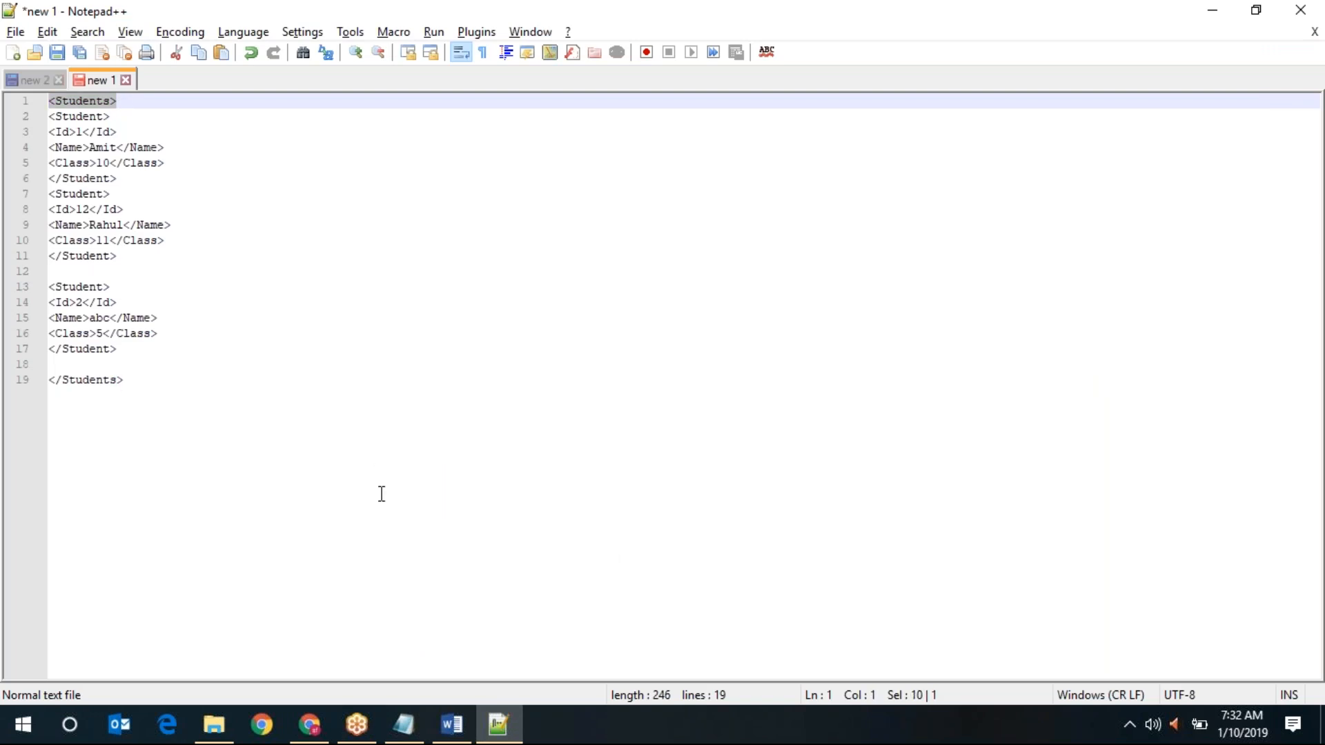
key(alt+Tab)
key(ctrl+v)
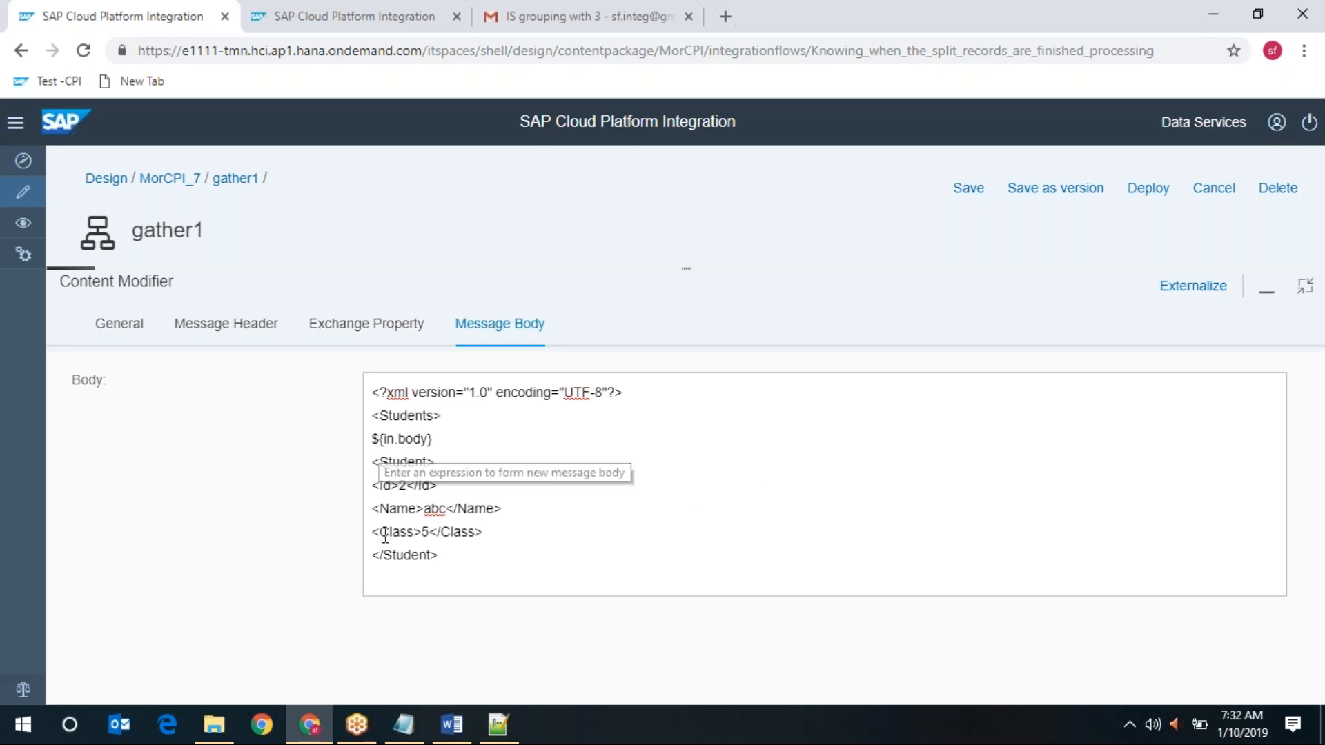
Step: Add the closing </Students> tag on its own line after </Student> at the end of the message body
click(442, 556)
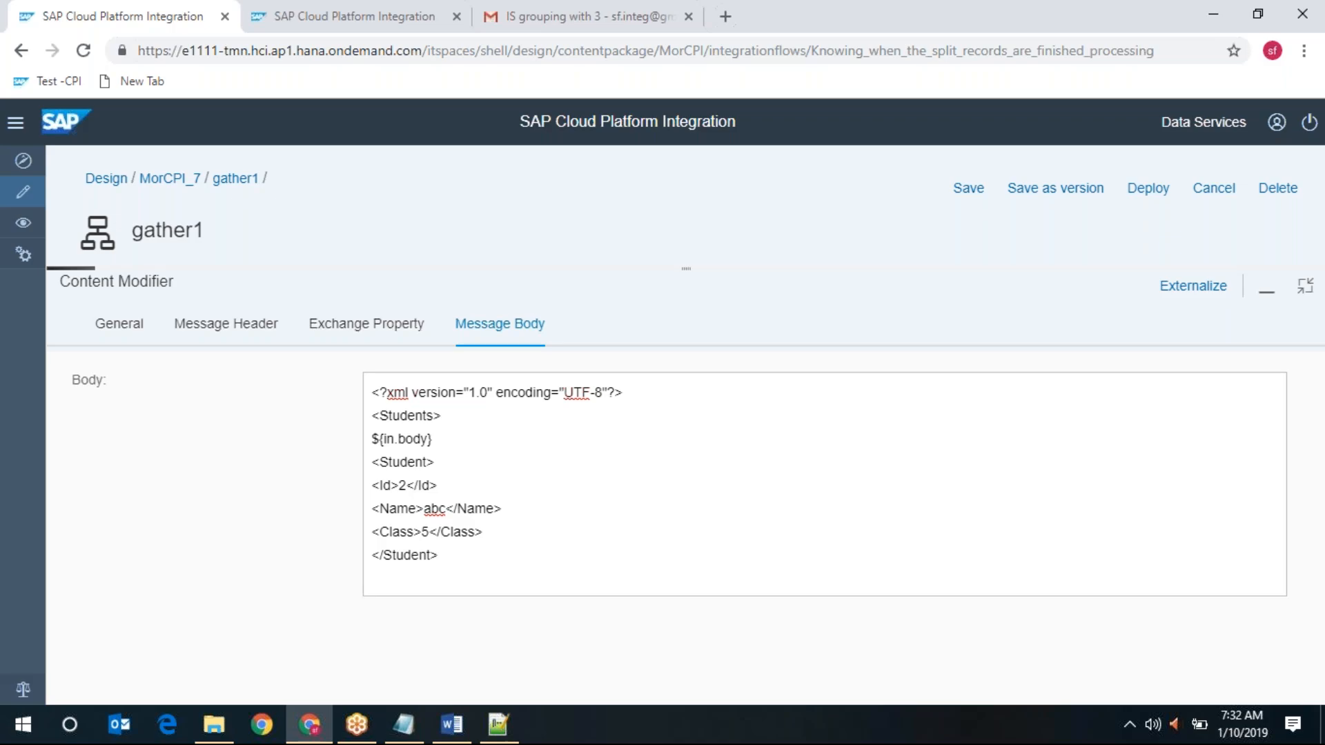
text(</)
key(ctrl+v)
key(Left)
key(Left)
key(Left)
key(Left)
key(Left)
key(Left)
key(Left)
key(Left)
key(BackSpace)
key(End)
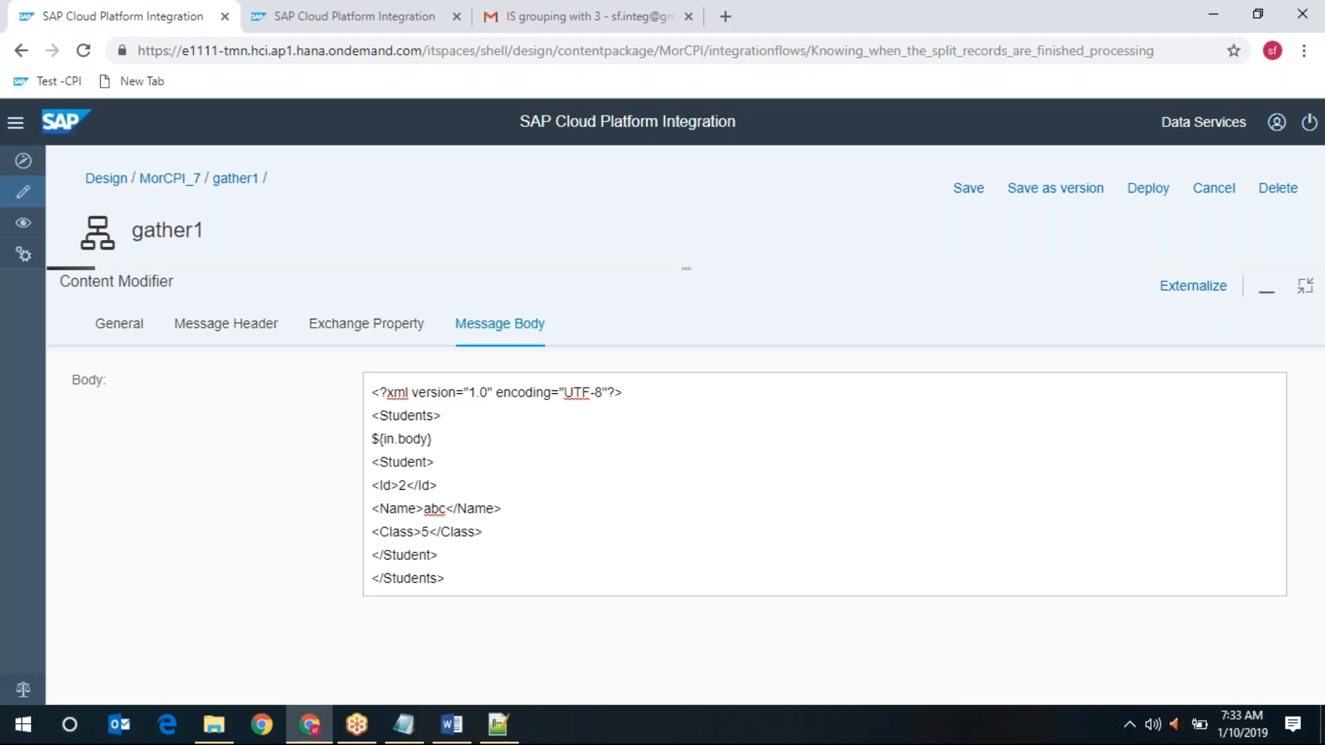
Step: Rename the message body's root element to School in both its opening and closing tags
double_click(397, 417)
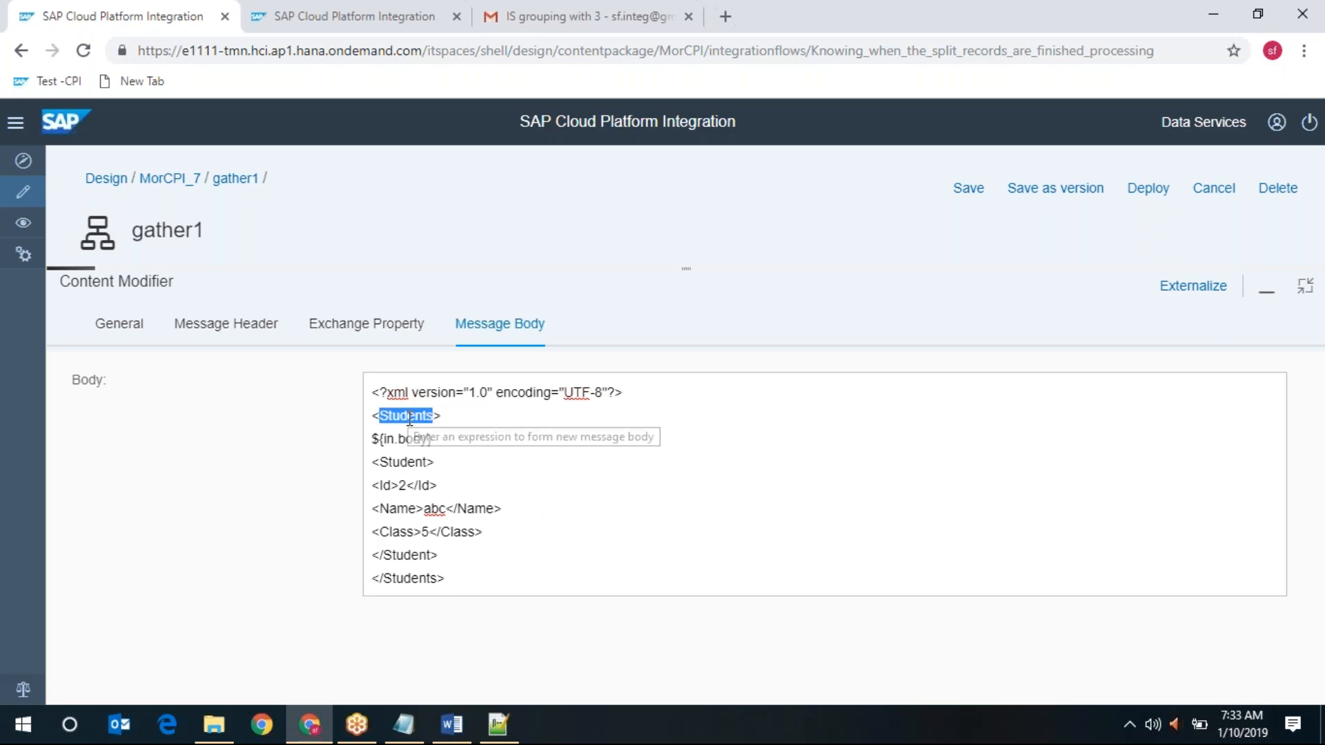
text(School>)
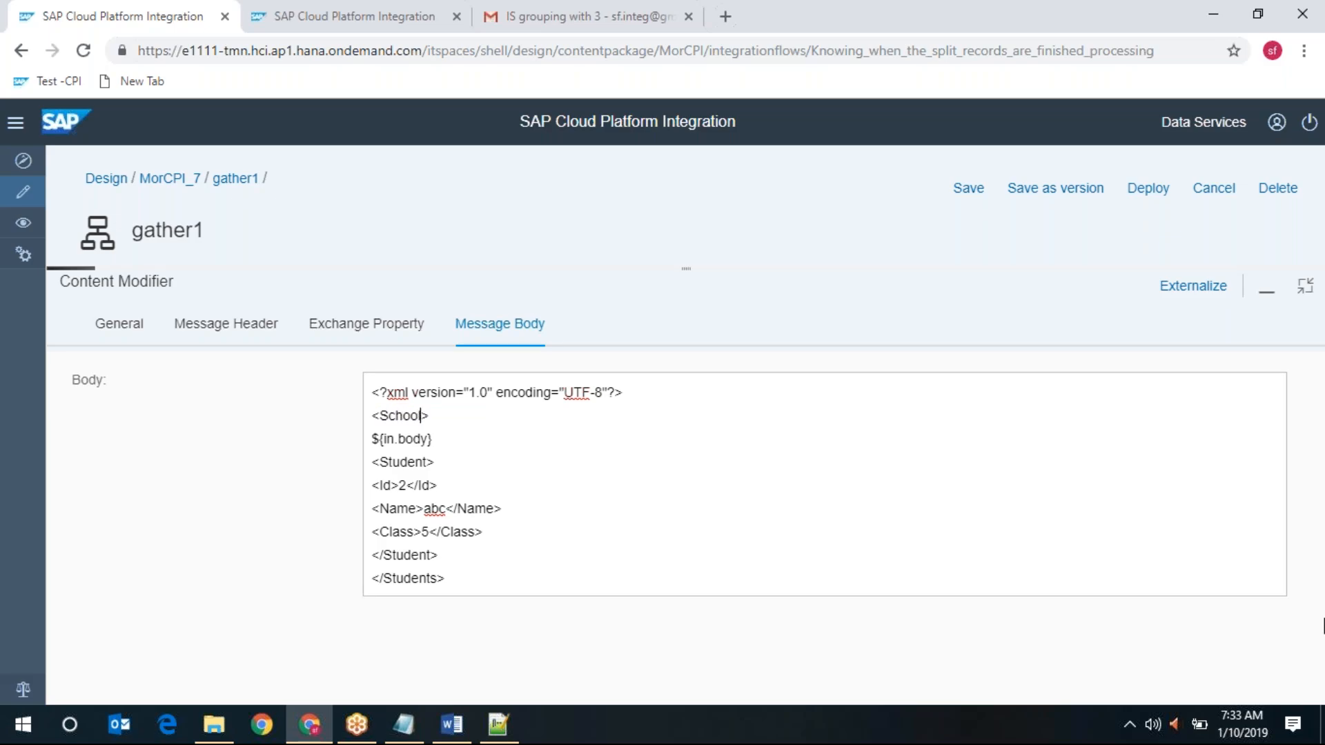
double_click(418, 577)
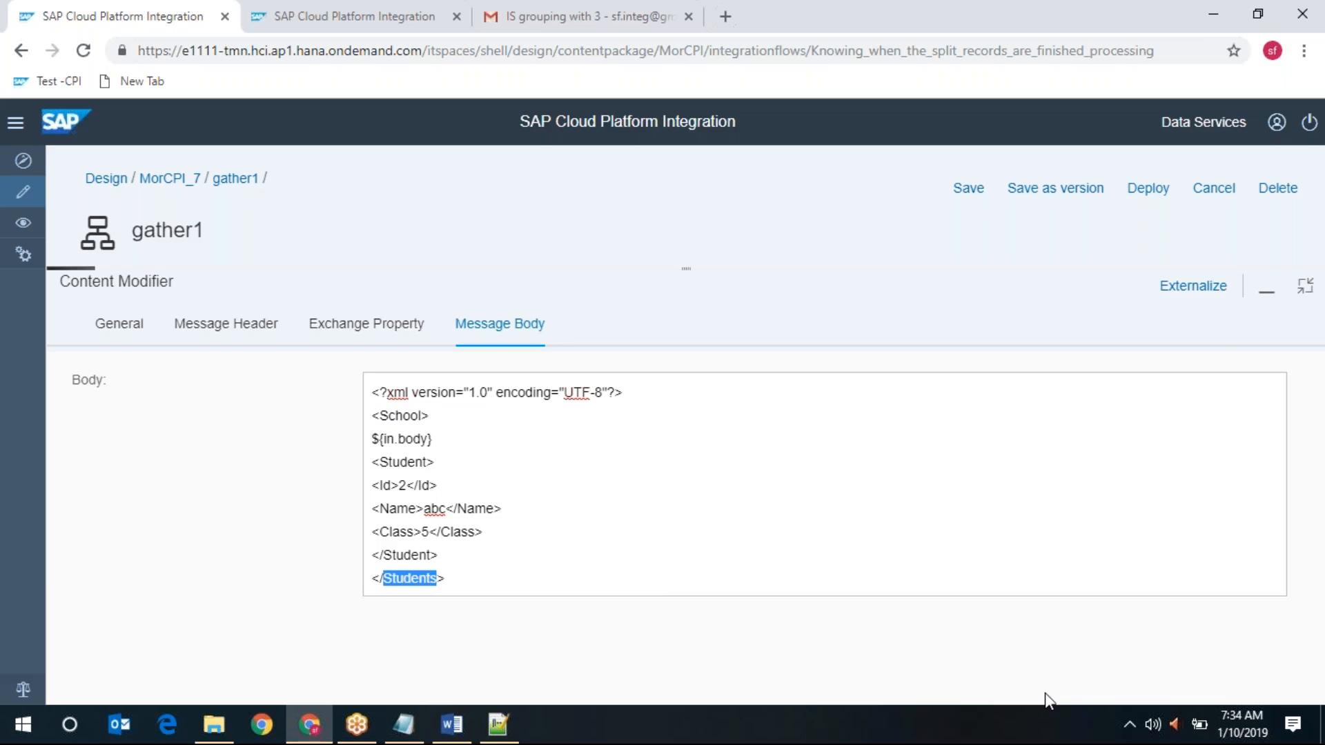
text(Scho)
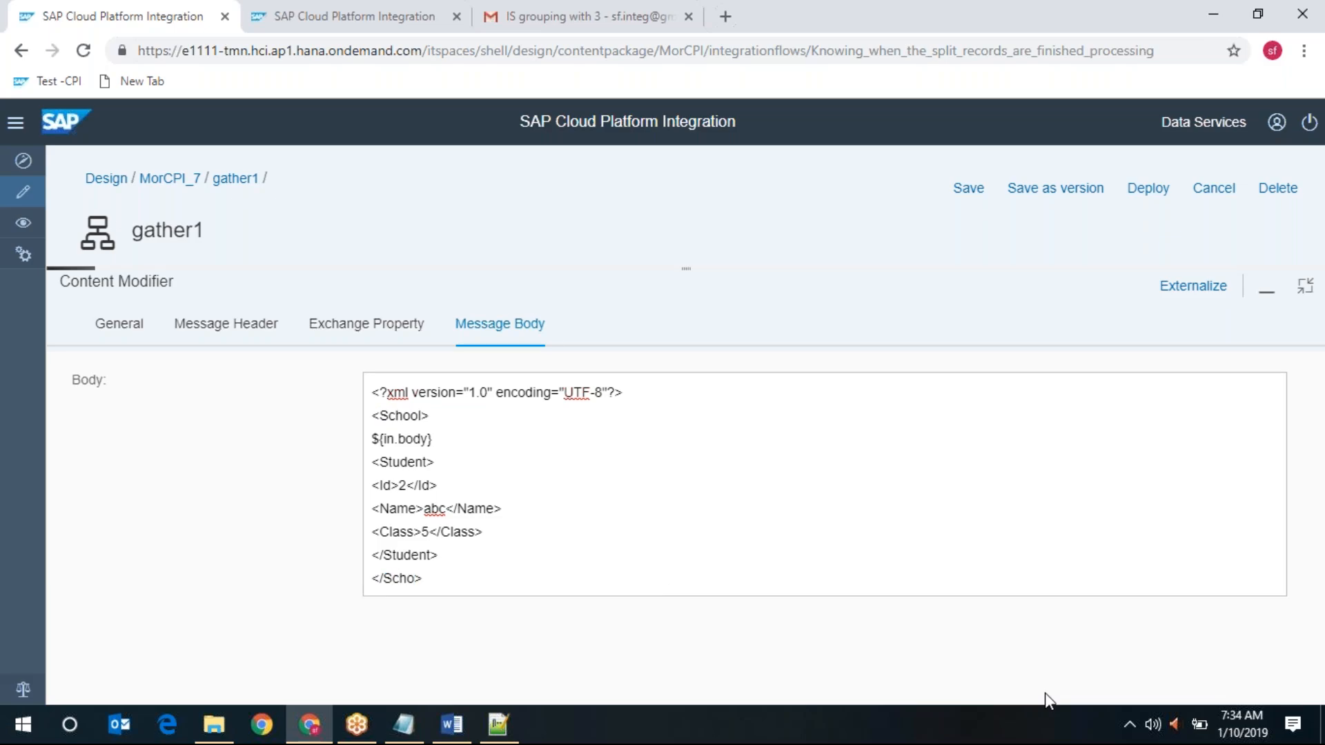
text(ol)
double_click(407, 417)
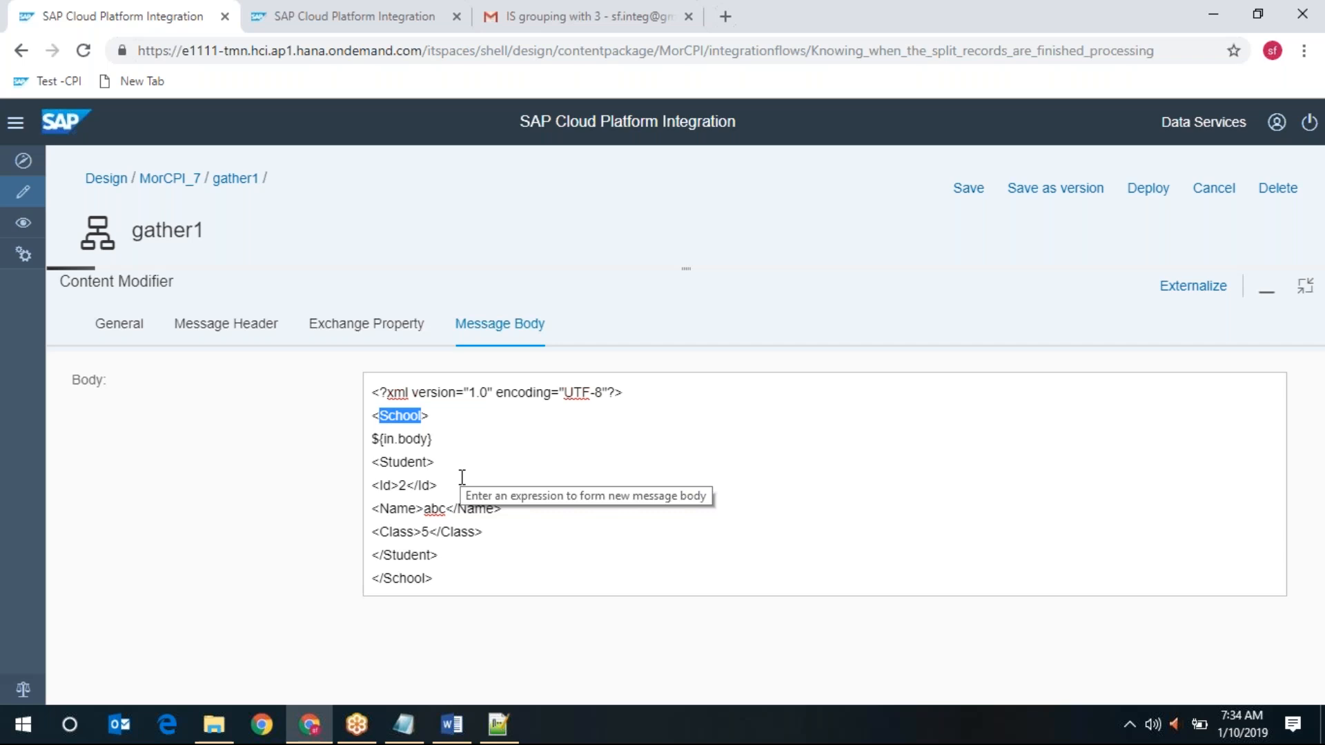
Step: Copy the complete message body into Notepad++ below the sample Students XML, then return to Content Modifier 2 in the browser
drag(441, 578, 335, 376)
key(ctrl+c)
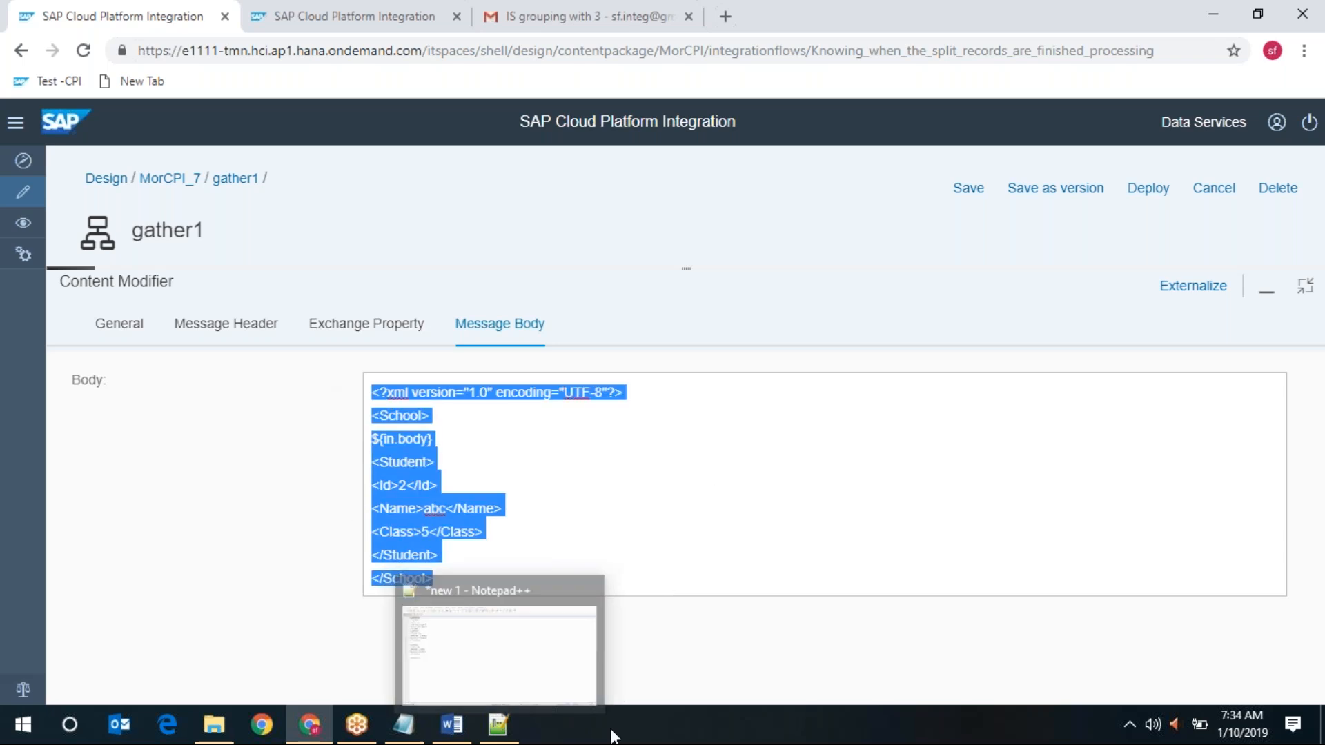
click(494, 725)
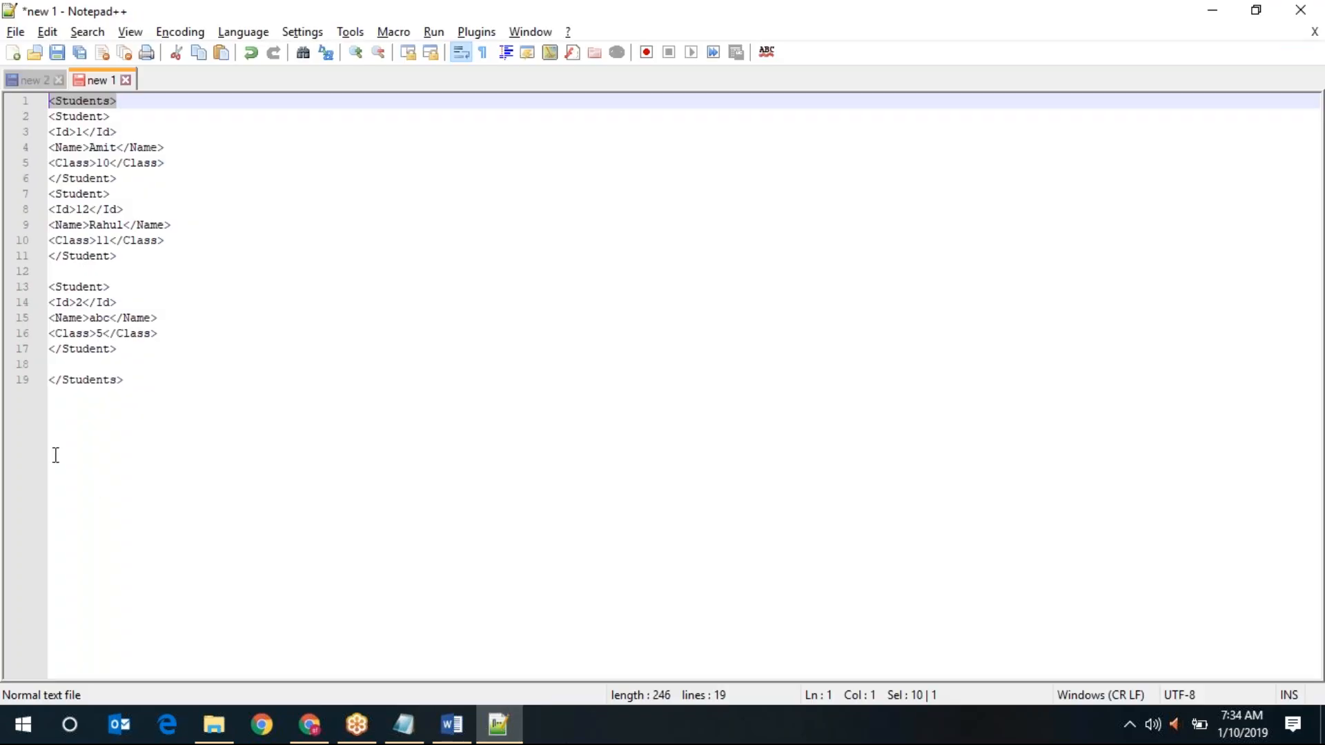
click(204, 379)
key(Return)
key(Return)
key(ctrl+v)
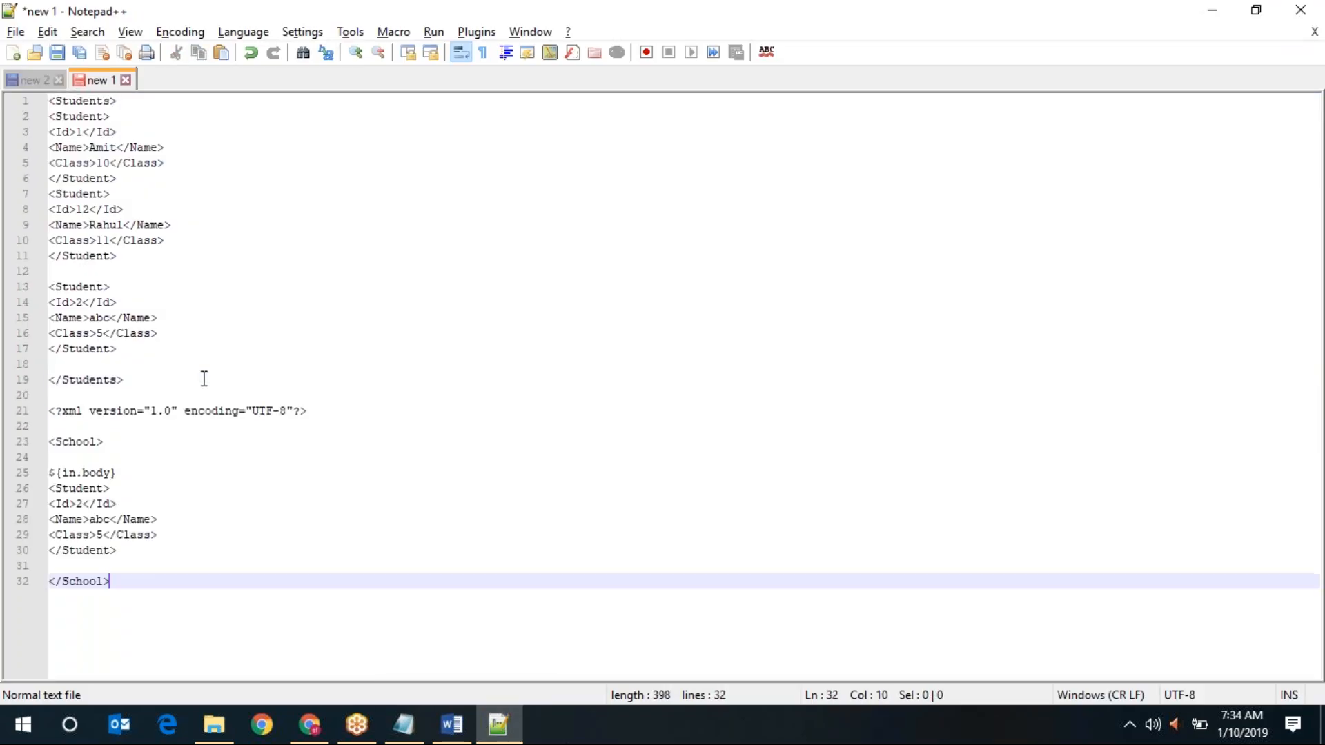
key(Return)
key(Return)
drag(61, 581, 102, 581)
key(alt+Tab)
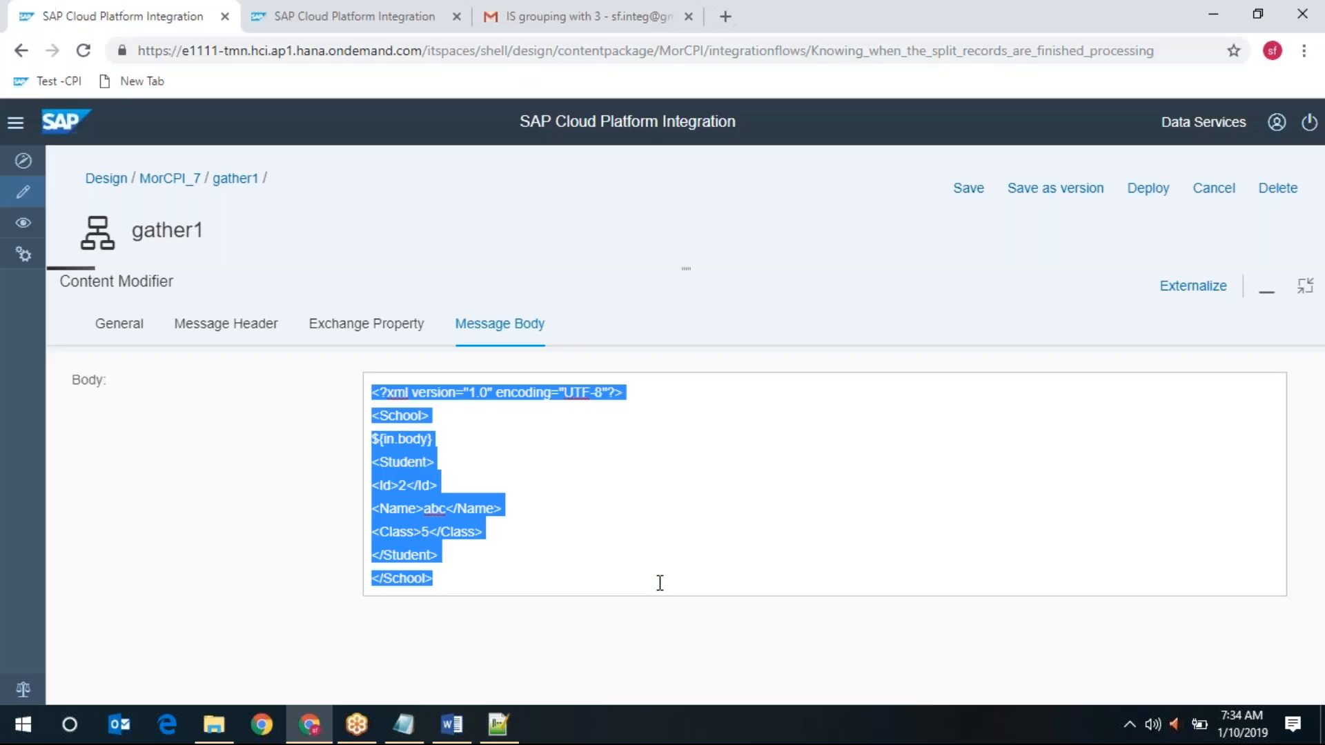
click(564, 556)
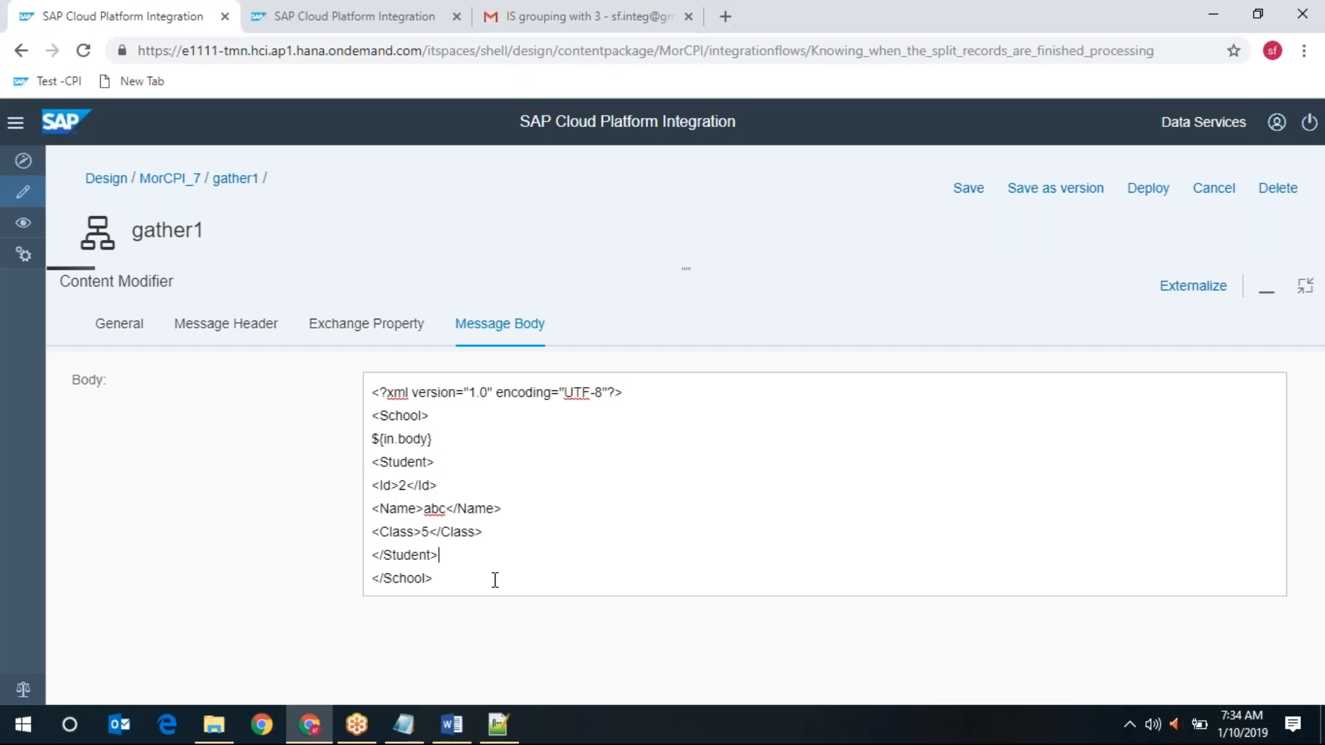
key(Delete)
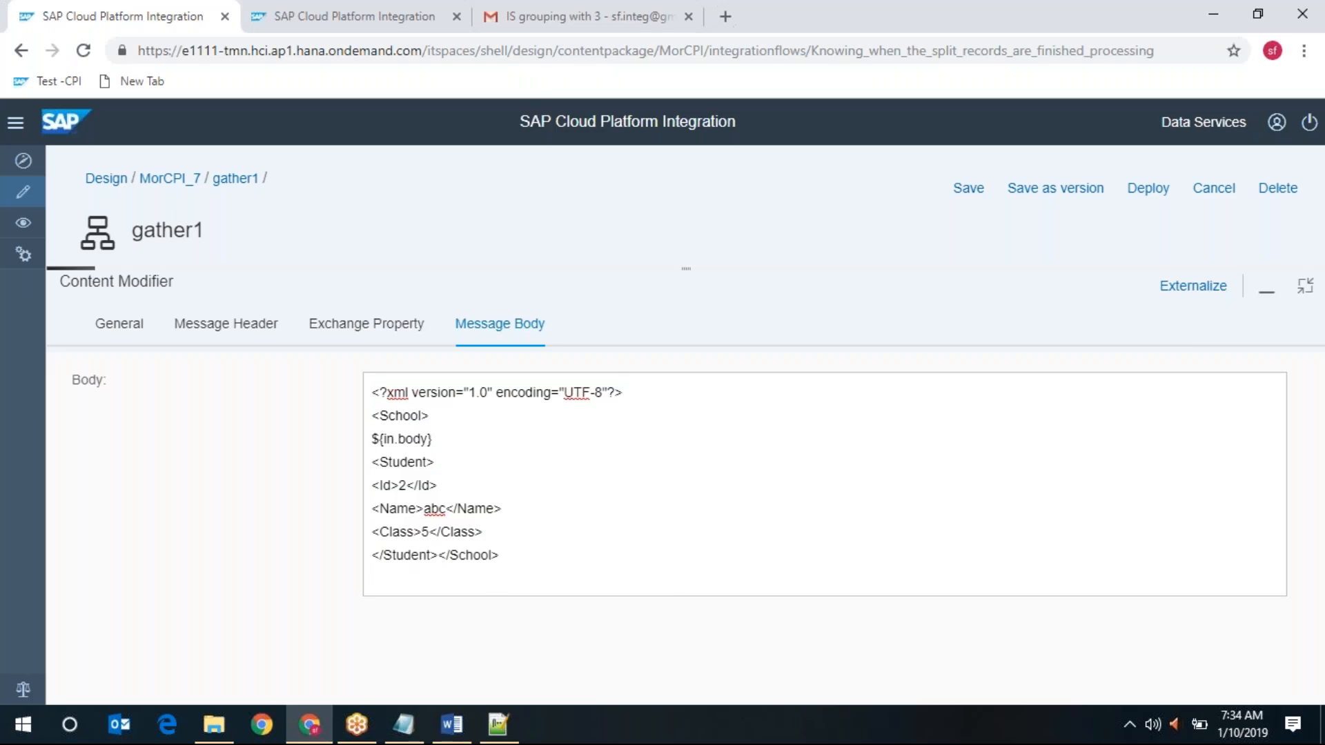
key(Return)
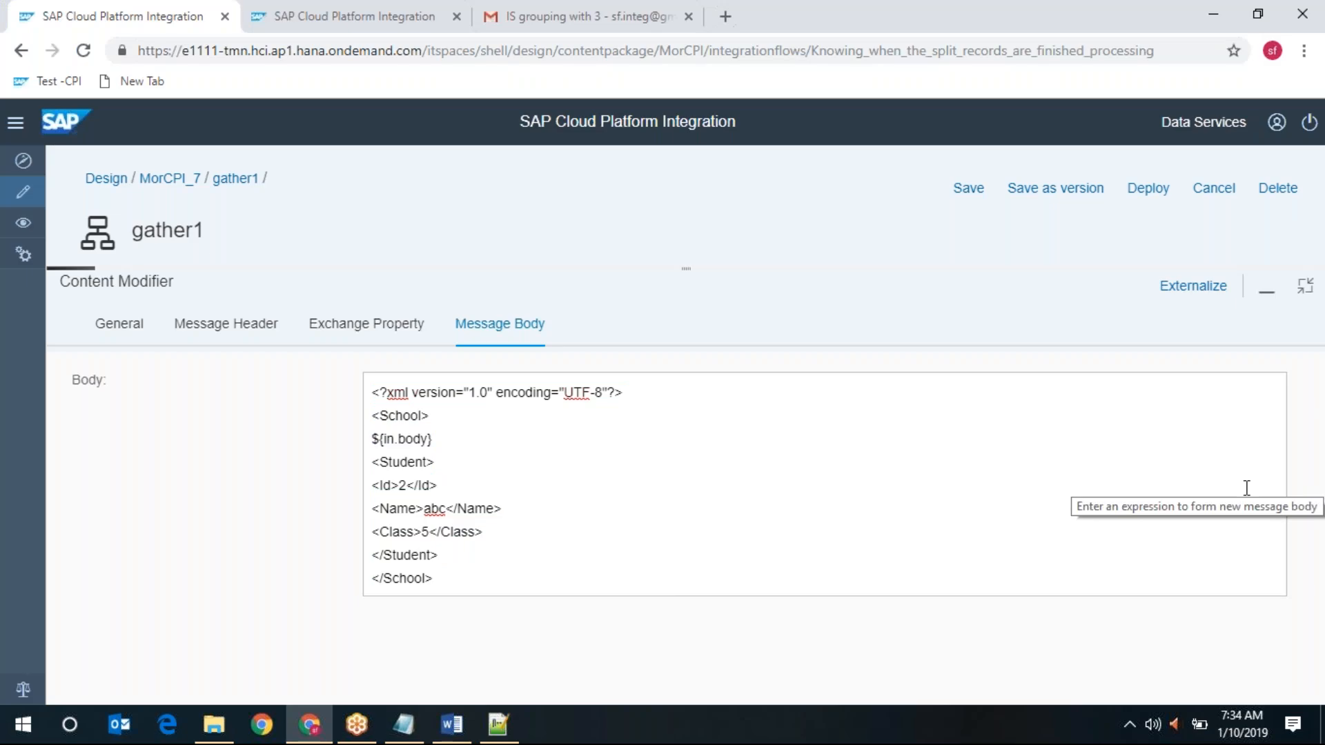
Step: Restore the flow diagram beside the properties and review Filter 1's processing settings
click(1305, 285)
click(690, 331)
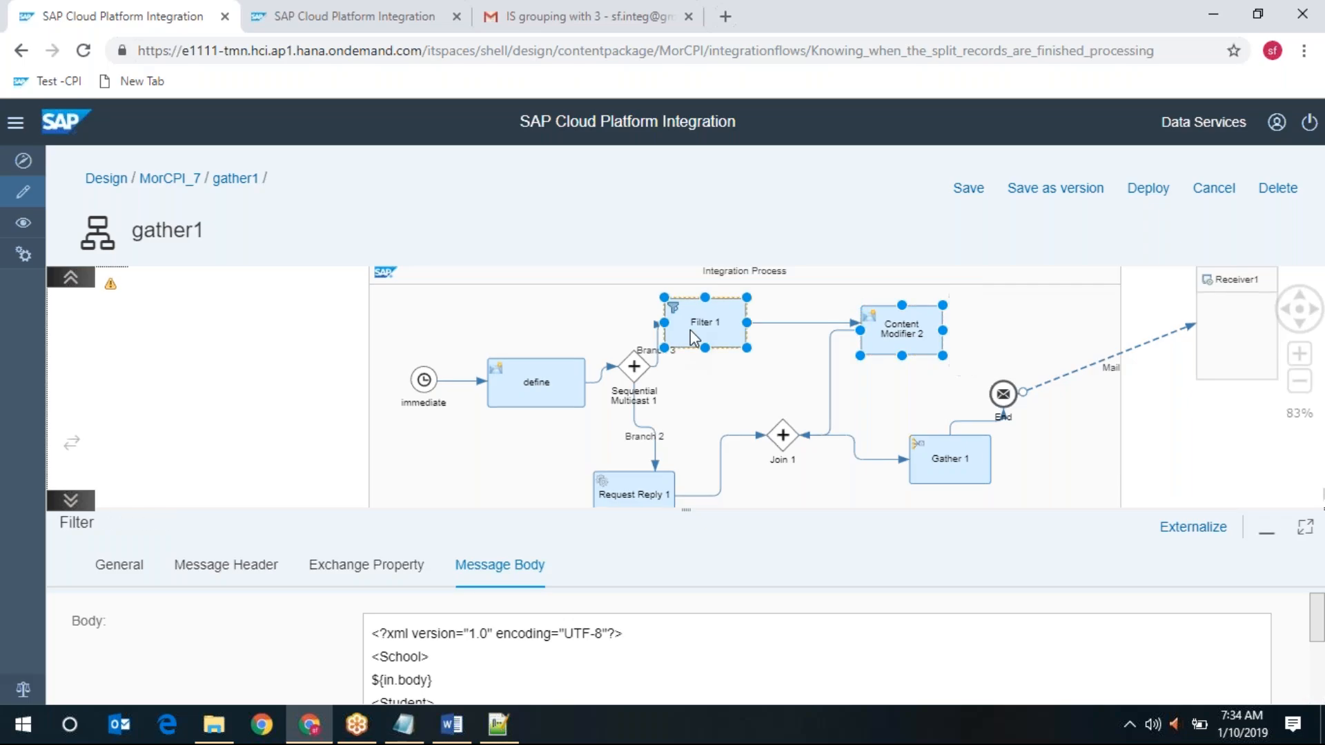
click(208, 572)
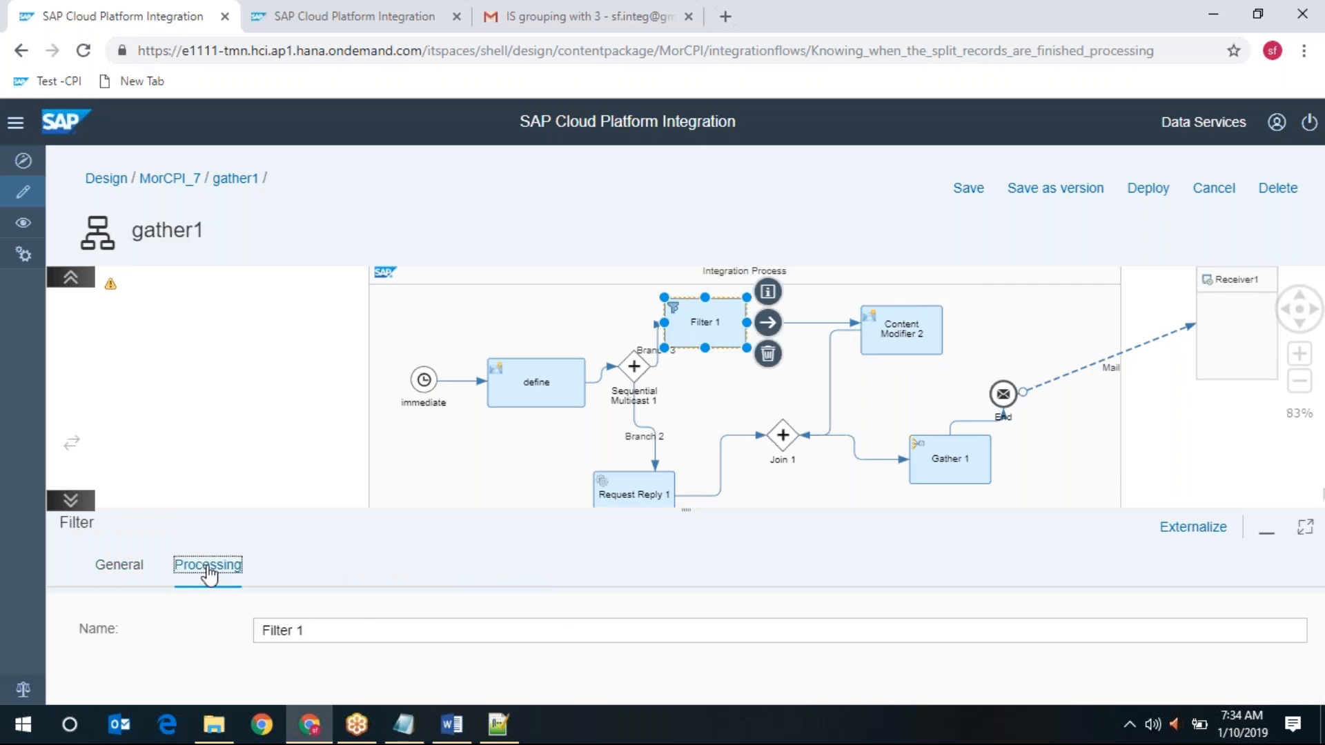
Step: Review Content Modifier 2's complete message body from the XML declaration down to the closing School tag
click(899, 326)
click(485, 571)
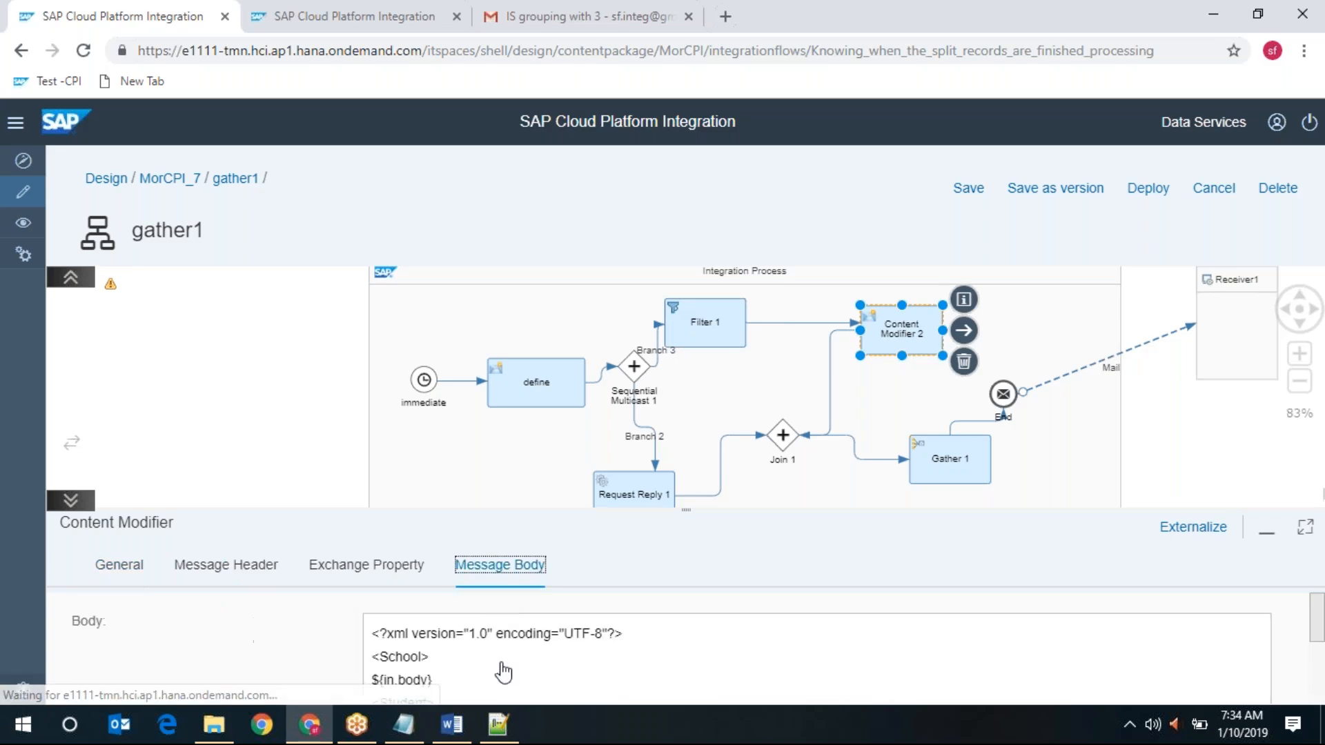
scroll(563, 686, down, 3)
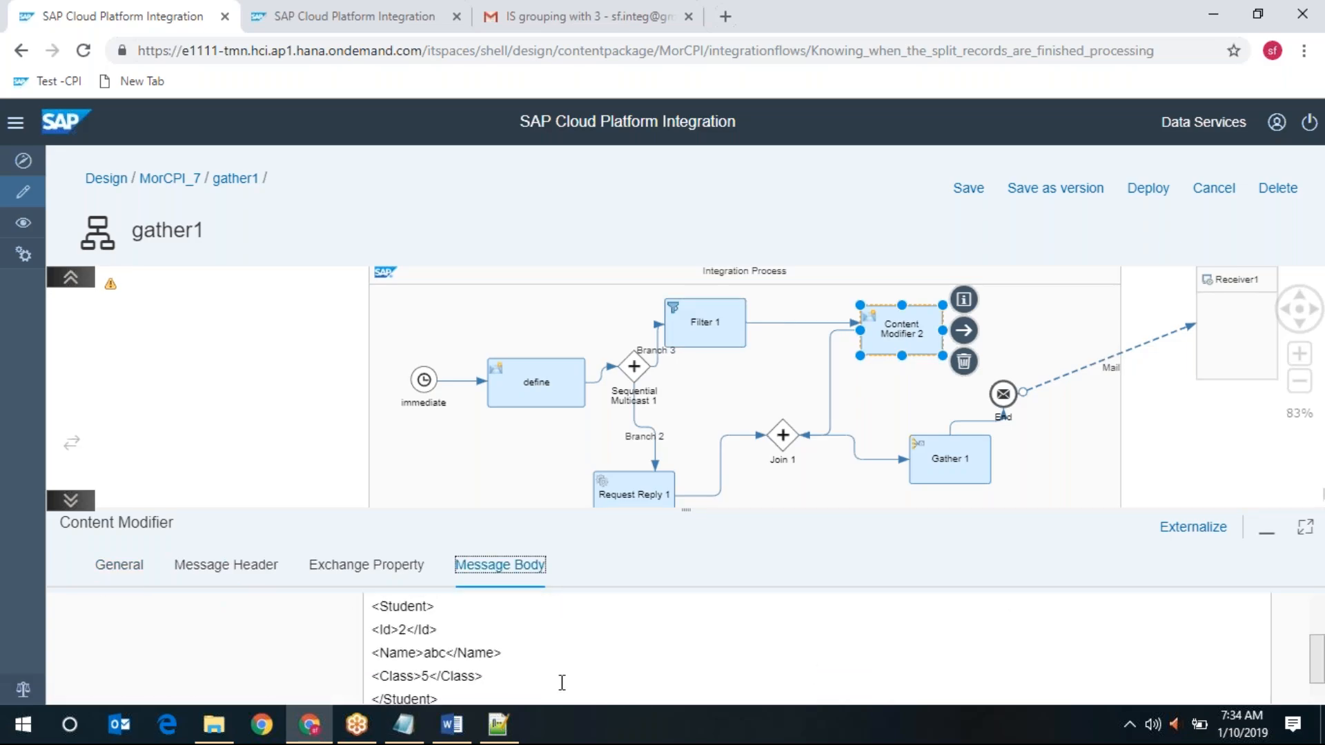
scroll(562, 684, down, 2)
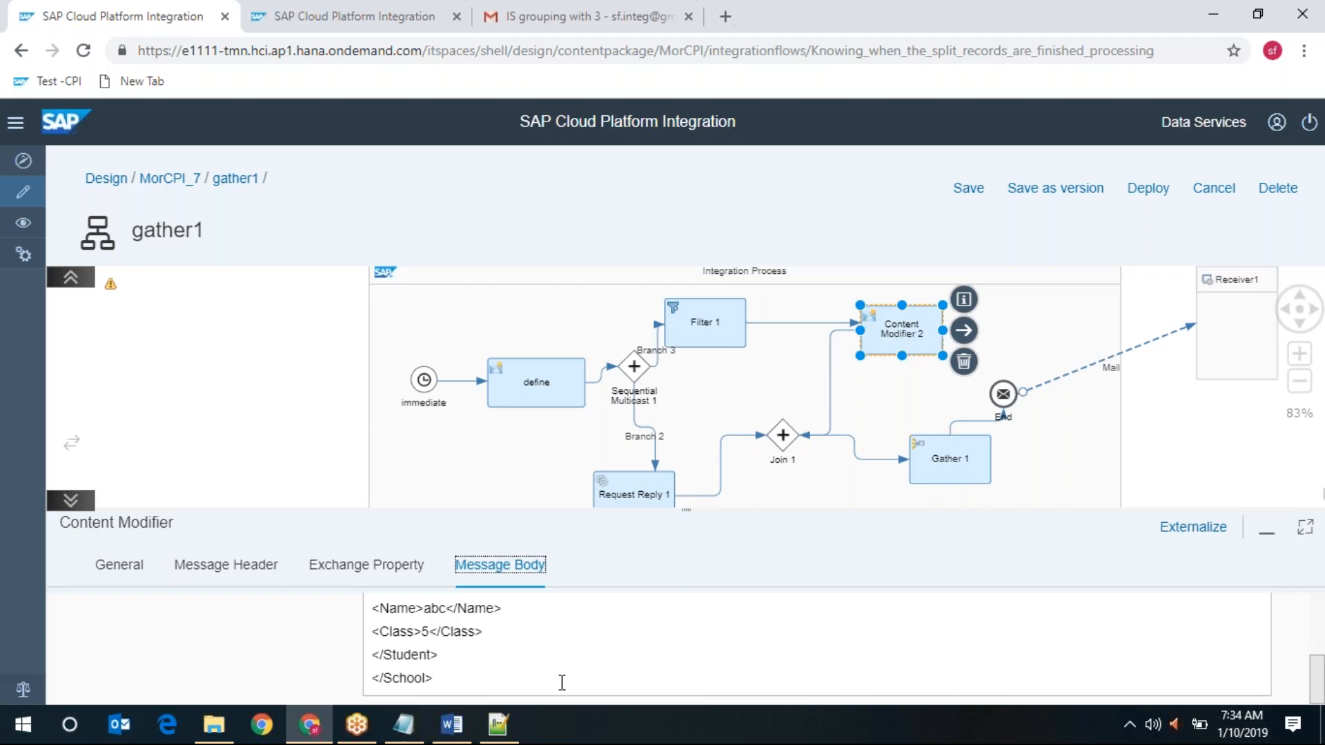
scroll(562, 683, up, 5)
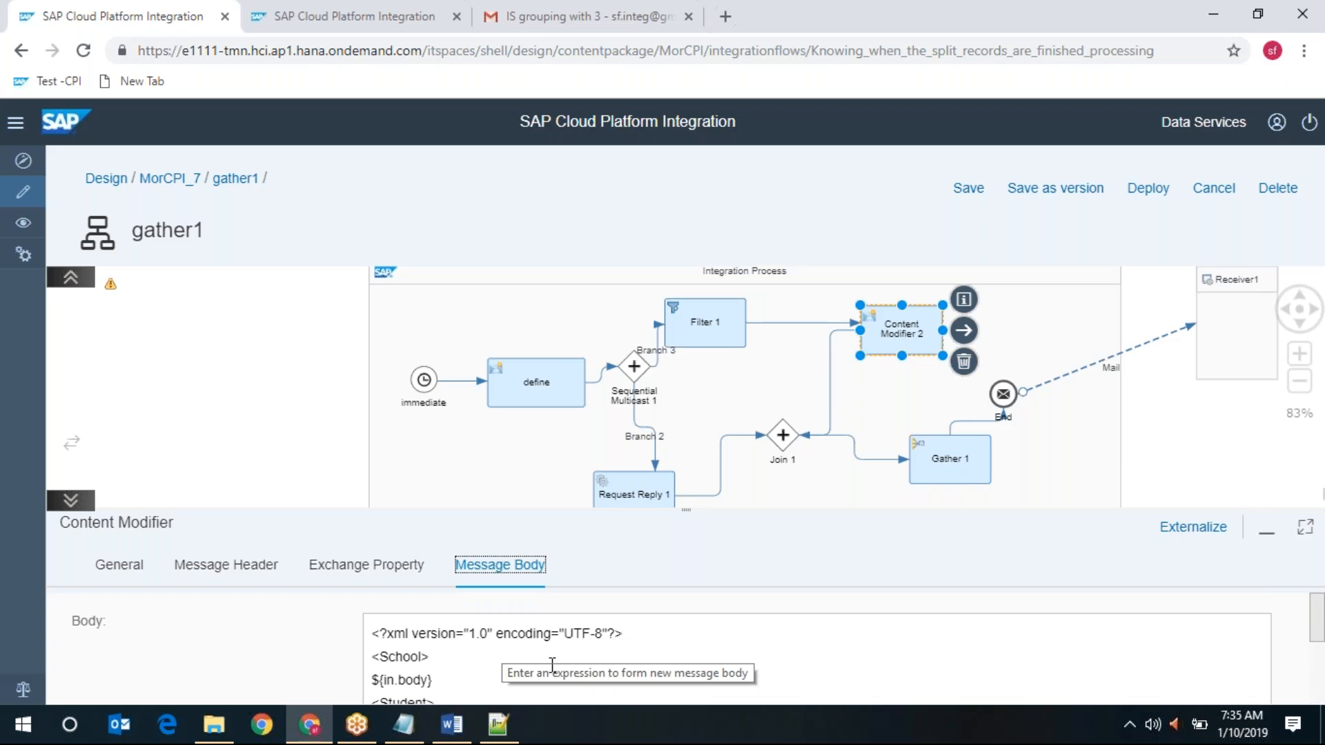
scroll(552, 665, down, 3)
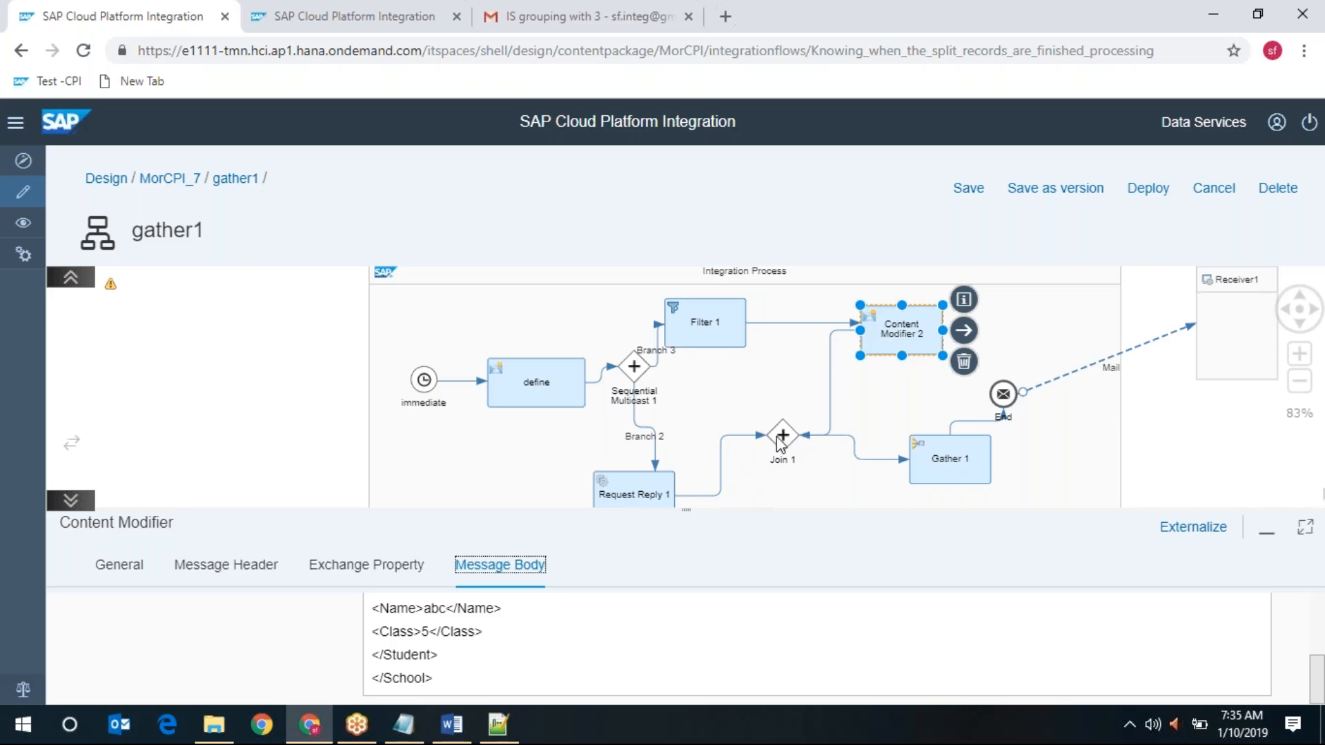
Step: Check the incoming format and aggregation algorithm in Gather 1's aggregation strategy
click(943, 464)
click(308, 571)
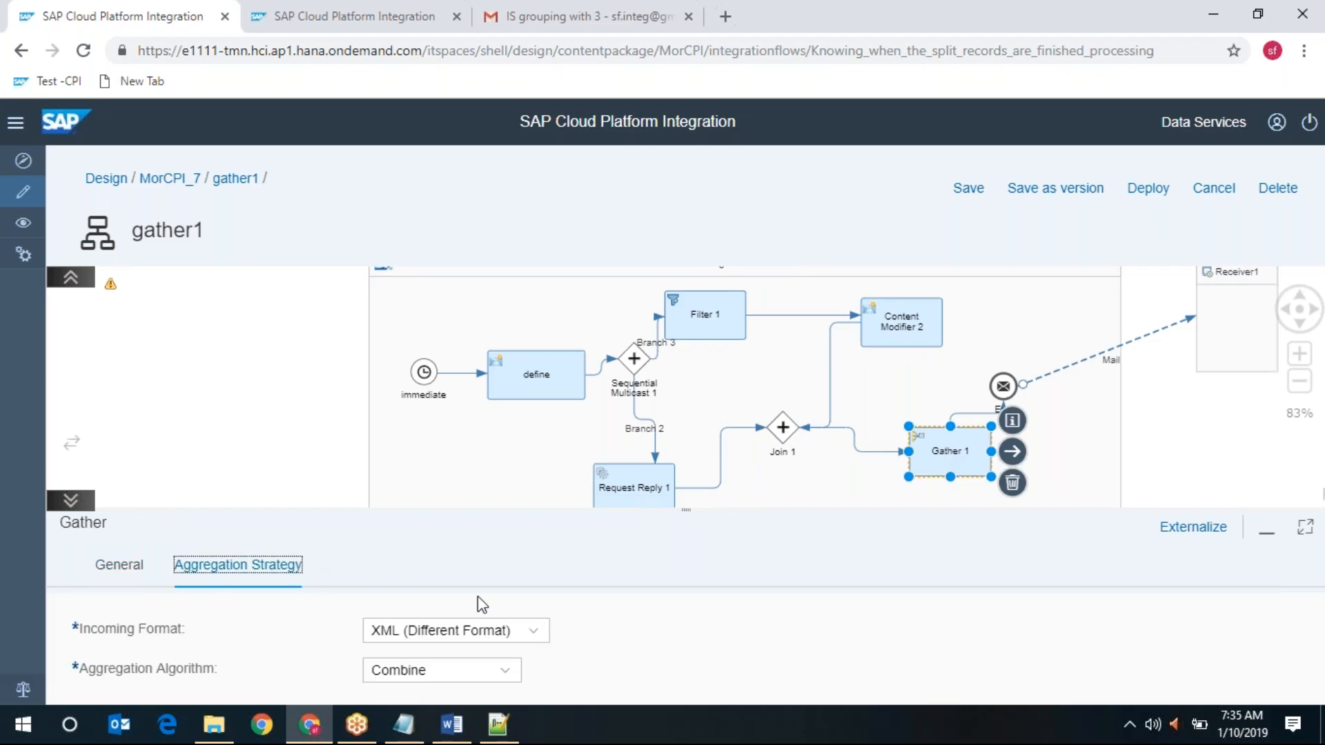
click(1311, 530)
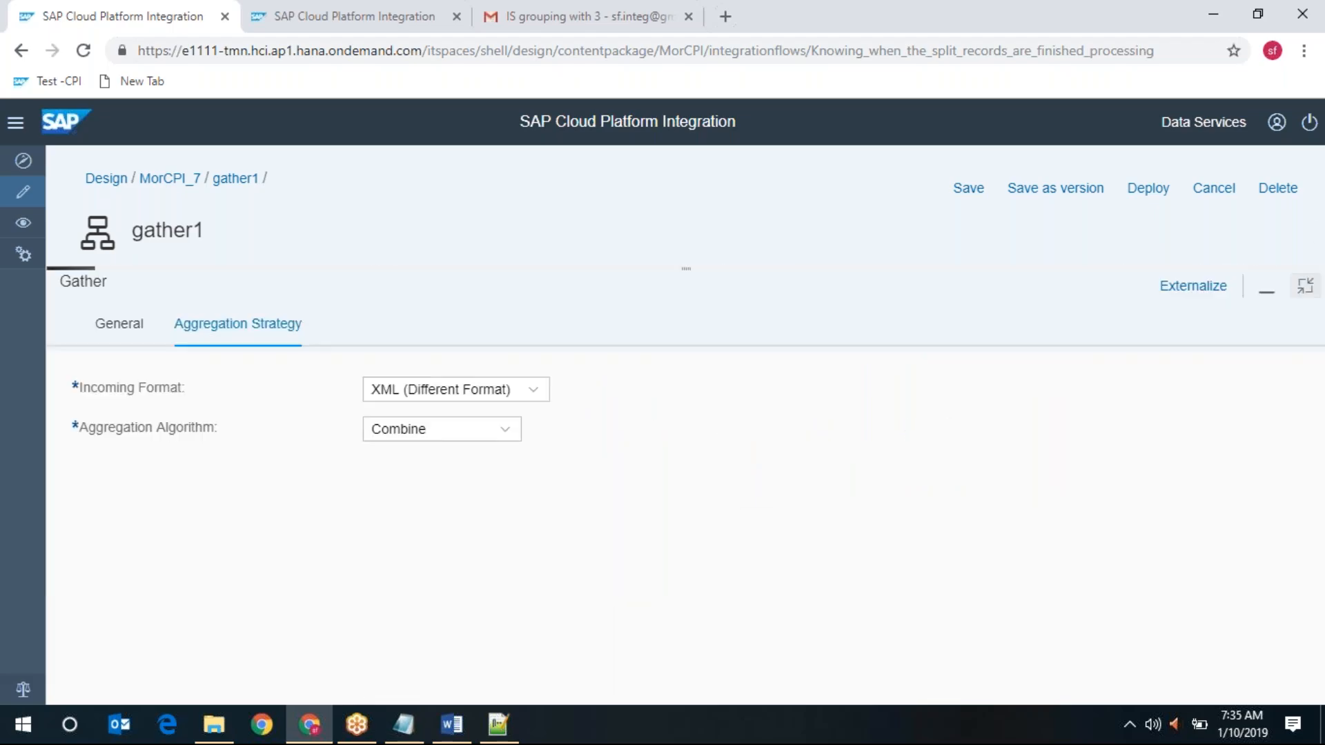
click(1304, 287)
Step: Save the gather1 integration flow as version 1.0.18 without a comment
click(1088, 187)
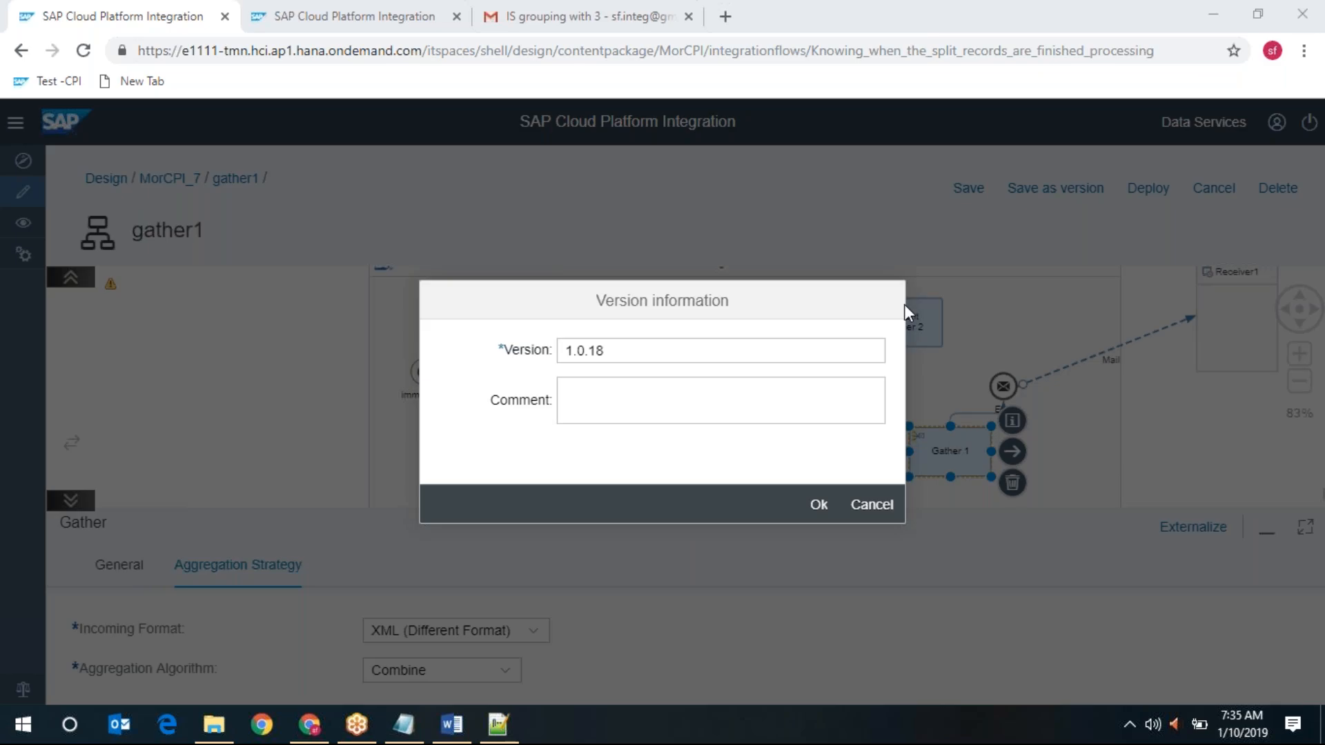
click(818, 504)
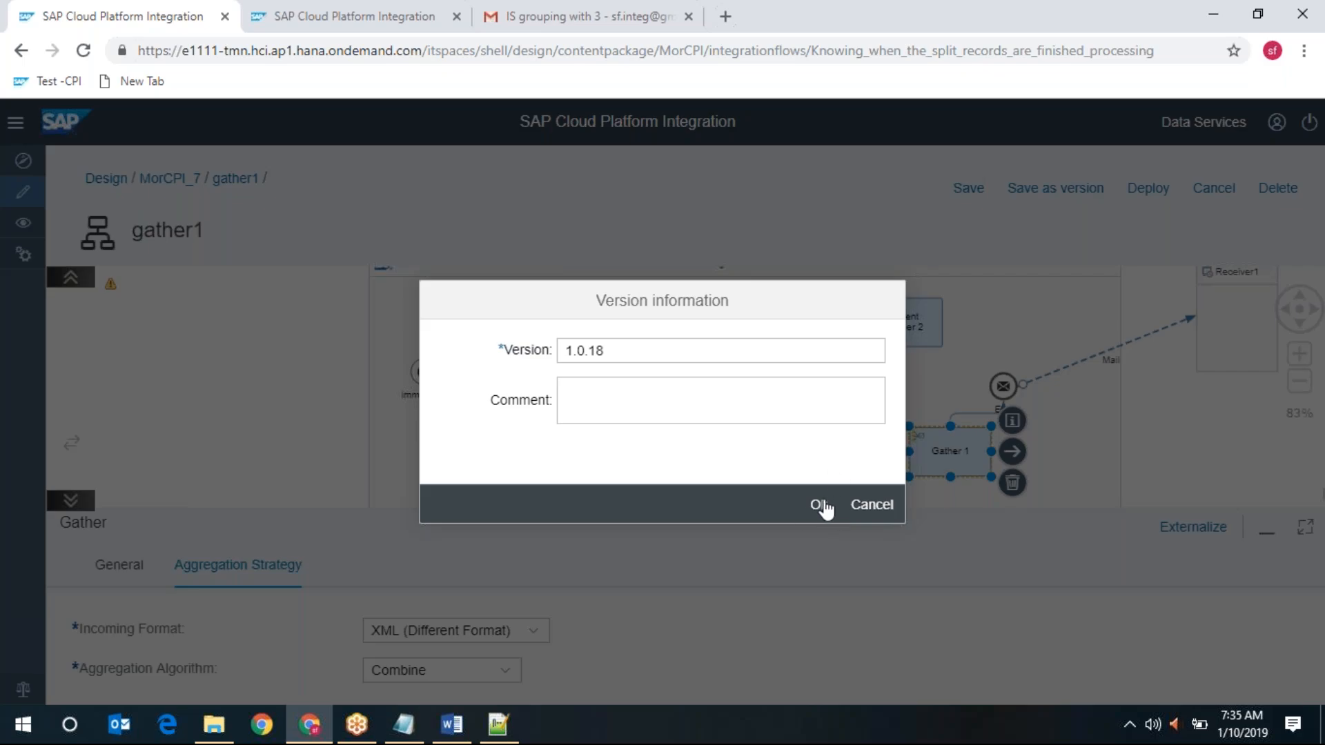
click(821, 506)
click(805, 445)
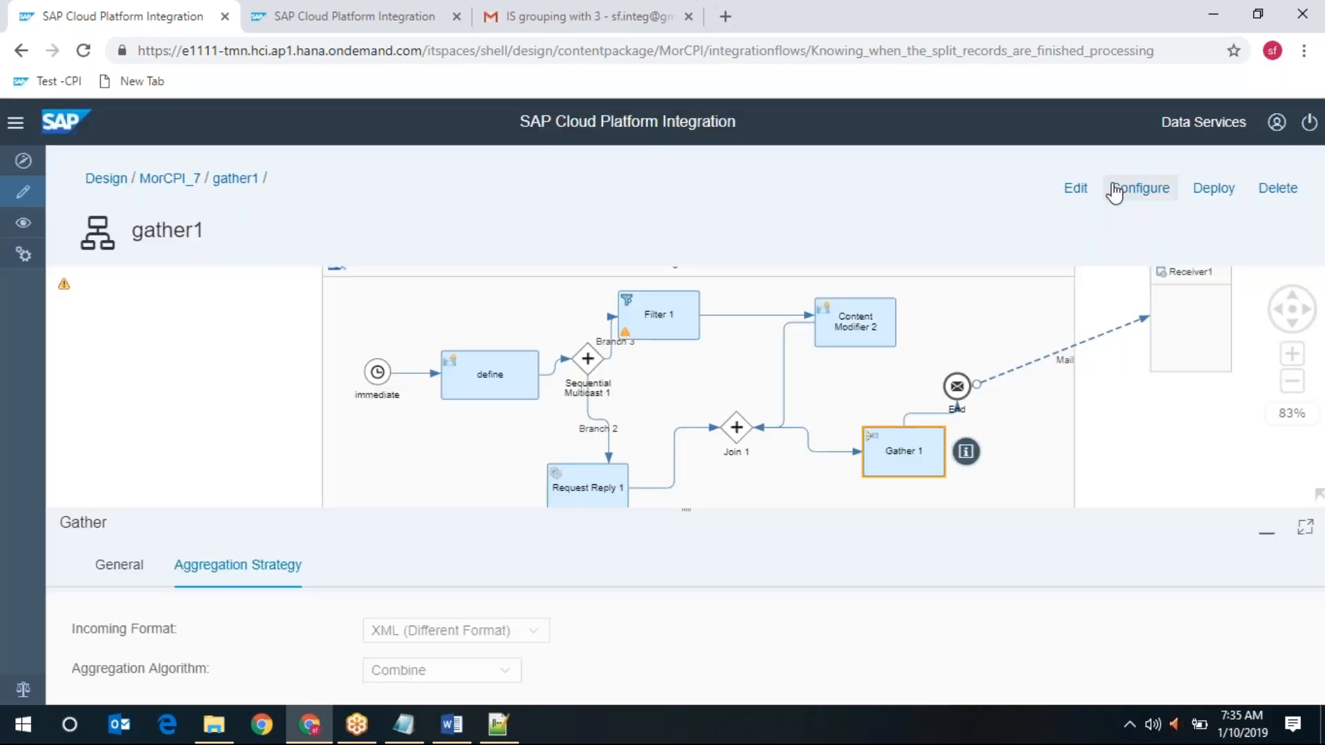
Step: Deploy the gather1 integration flow and acknowledge the deployment notice
click(1215, 188)
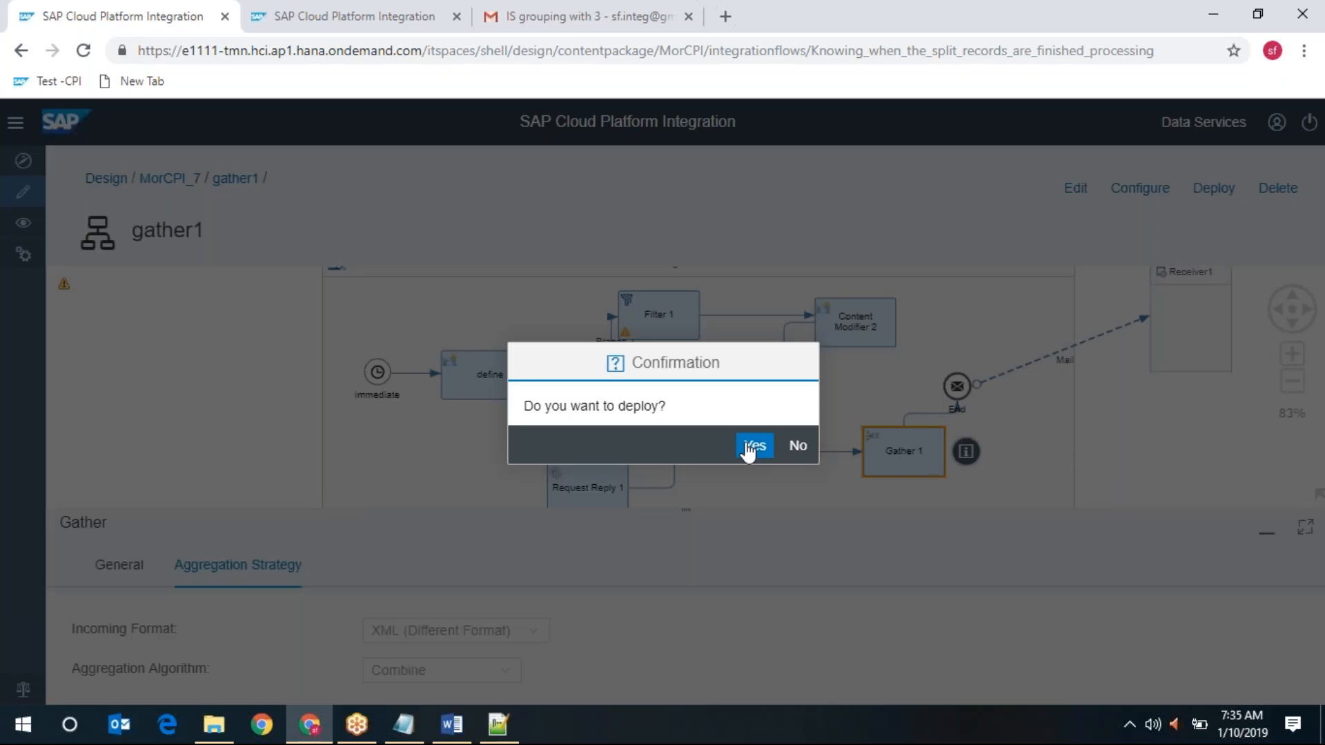
click(751, 448)
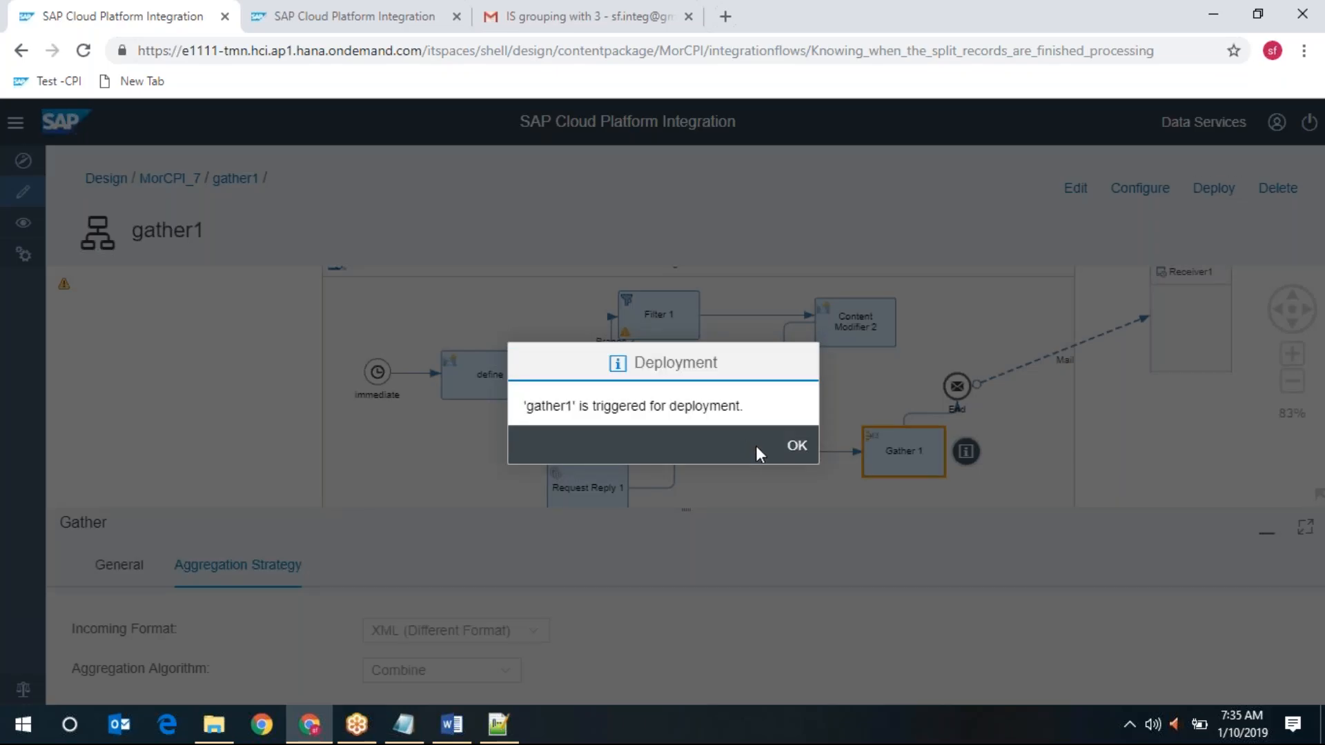
click(794, 451)
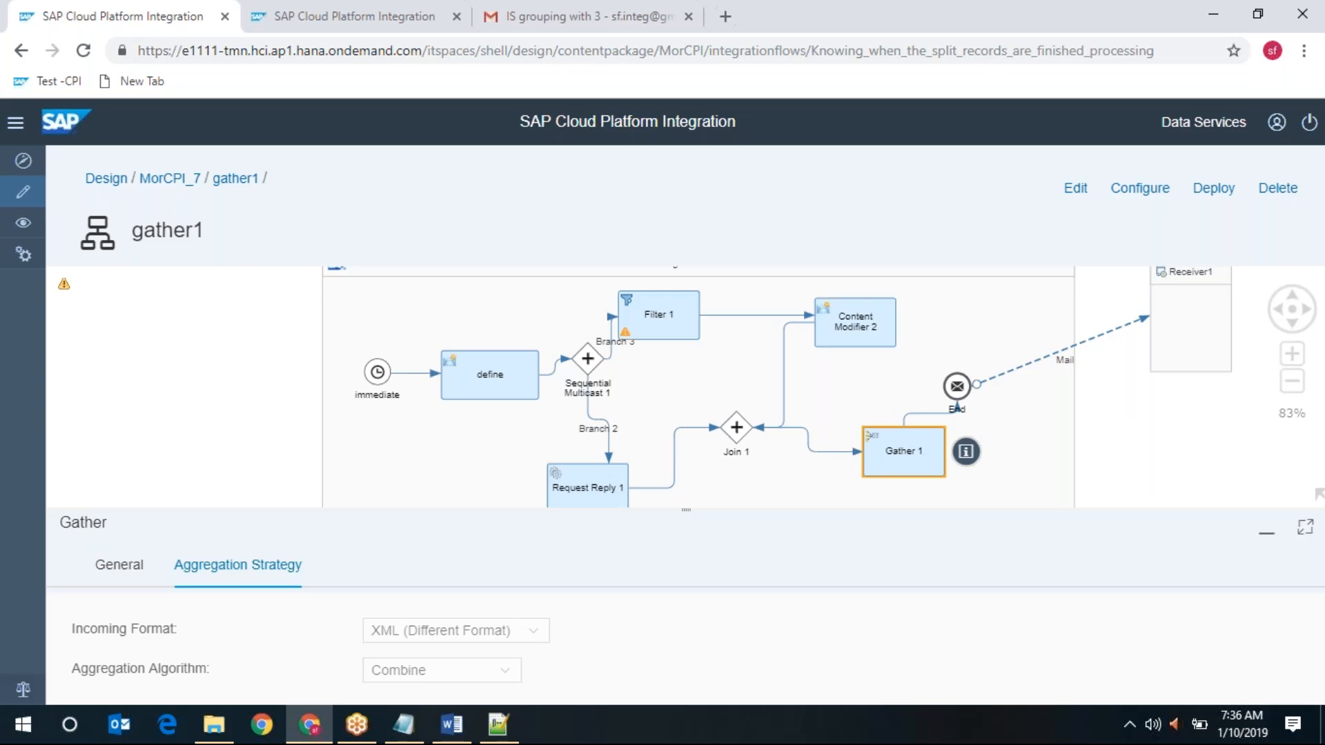
Step: Refresh the message processing monitor and check the status and logs of the latest gather1 run
click(330, 15)
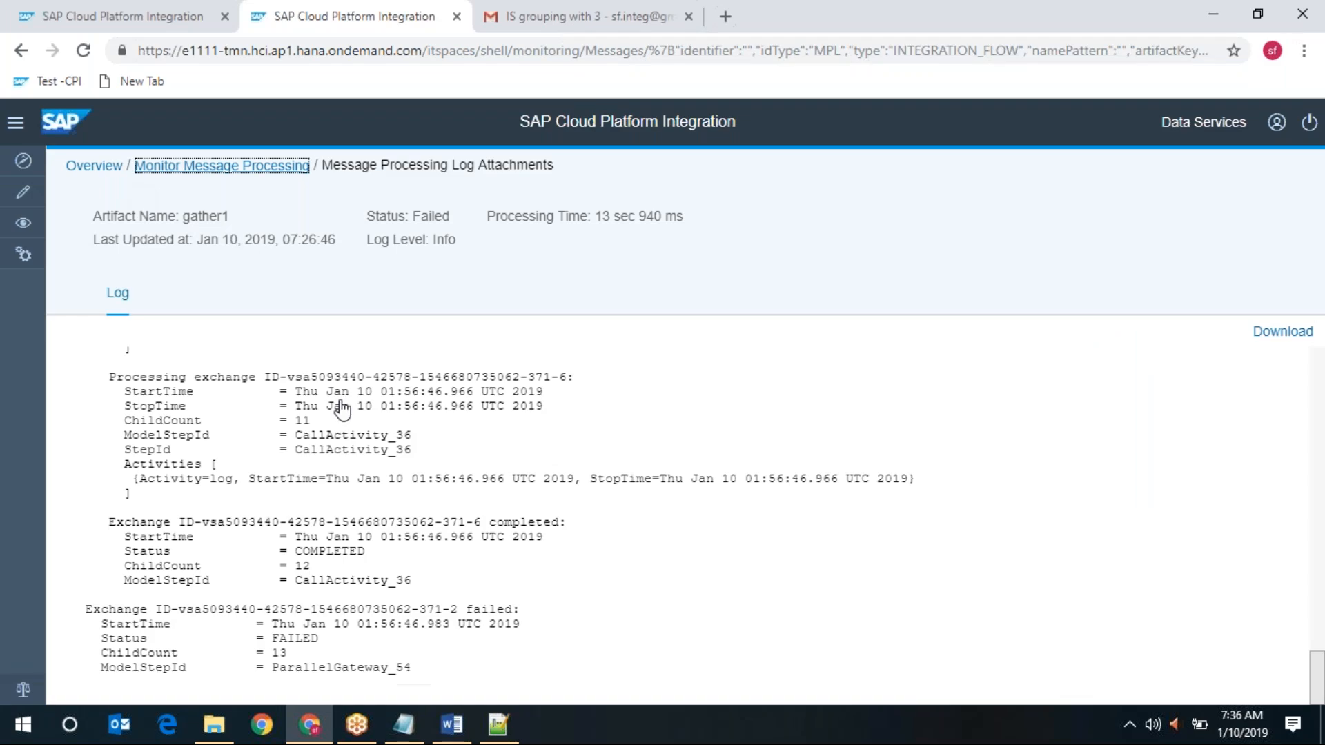
click(221, 166)
click(514, 338)
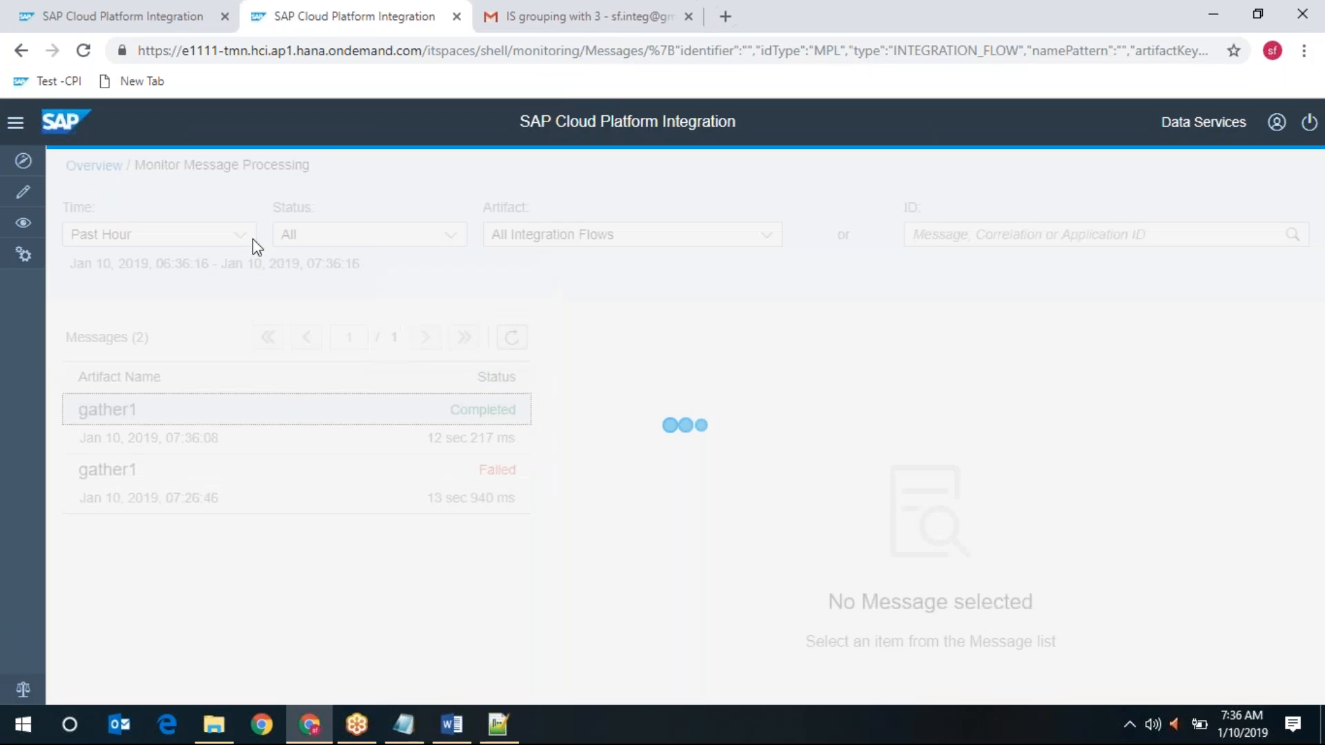
click(125, 14)
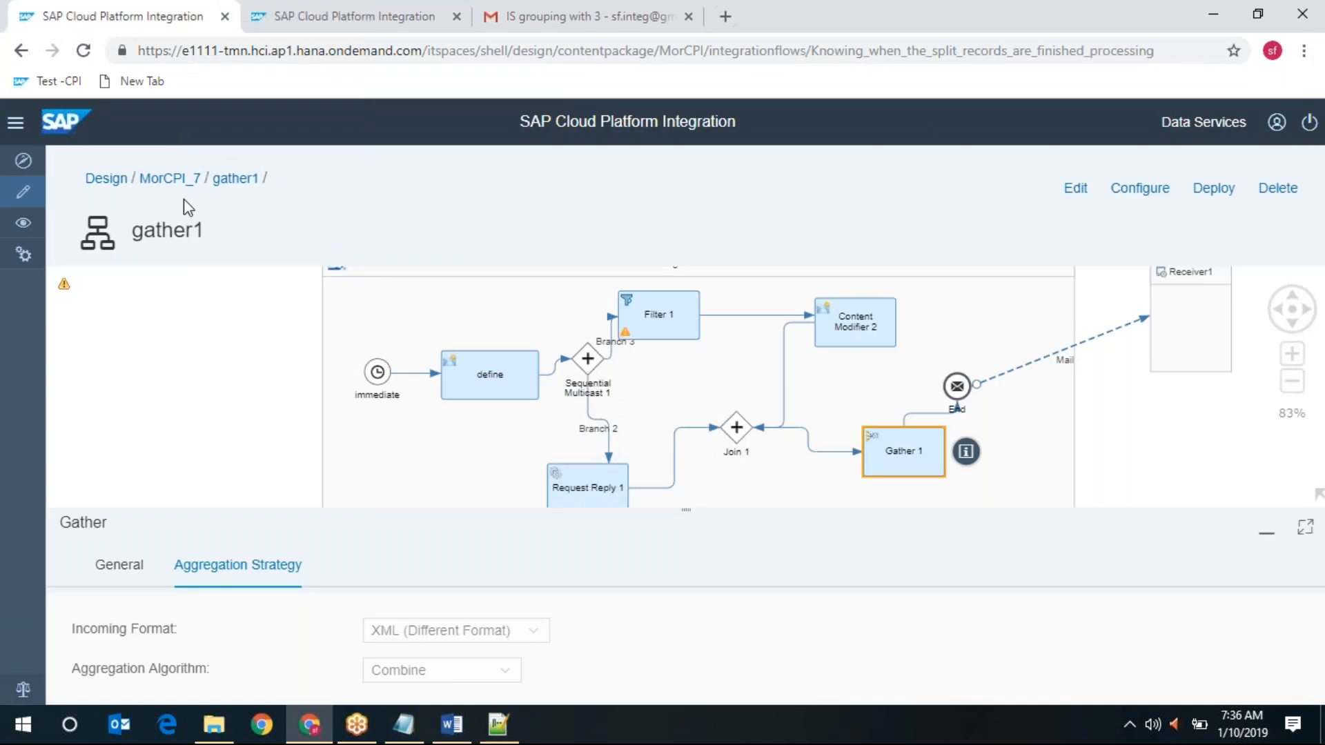
click(349, 17)
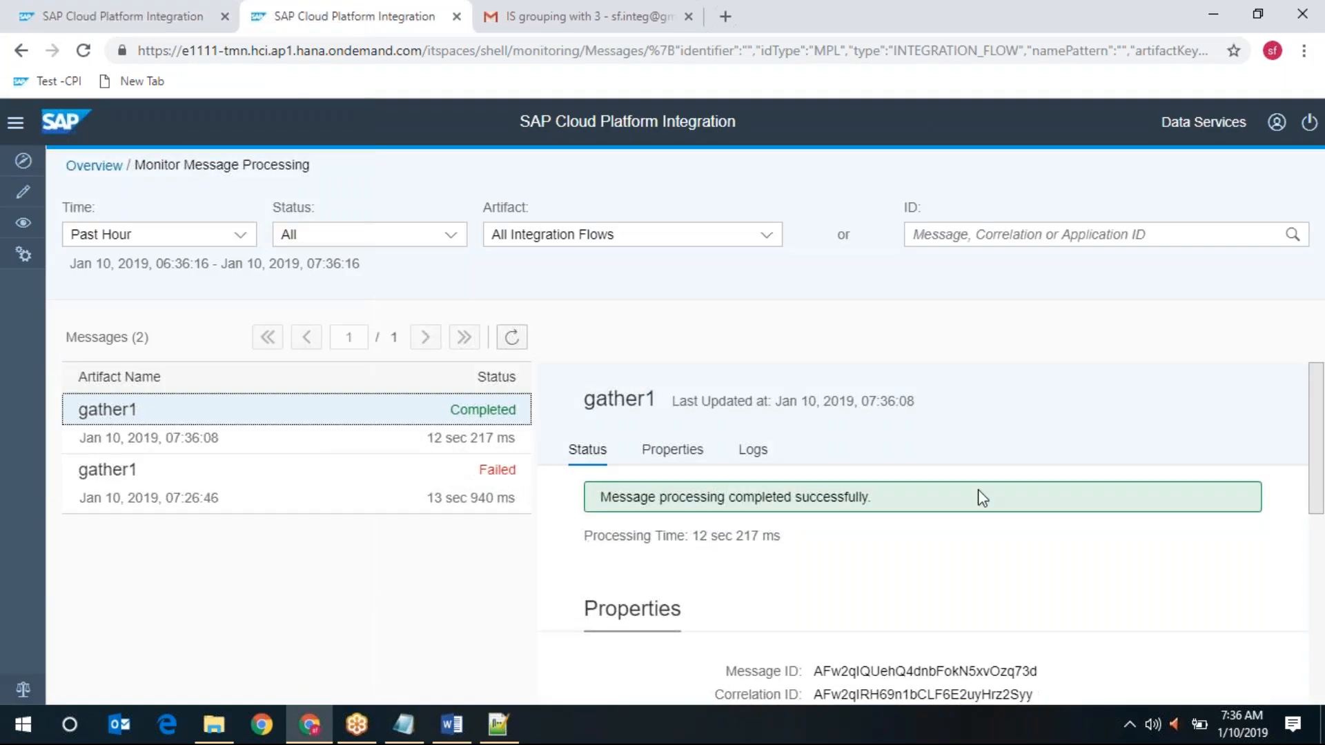
click(756, 452)
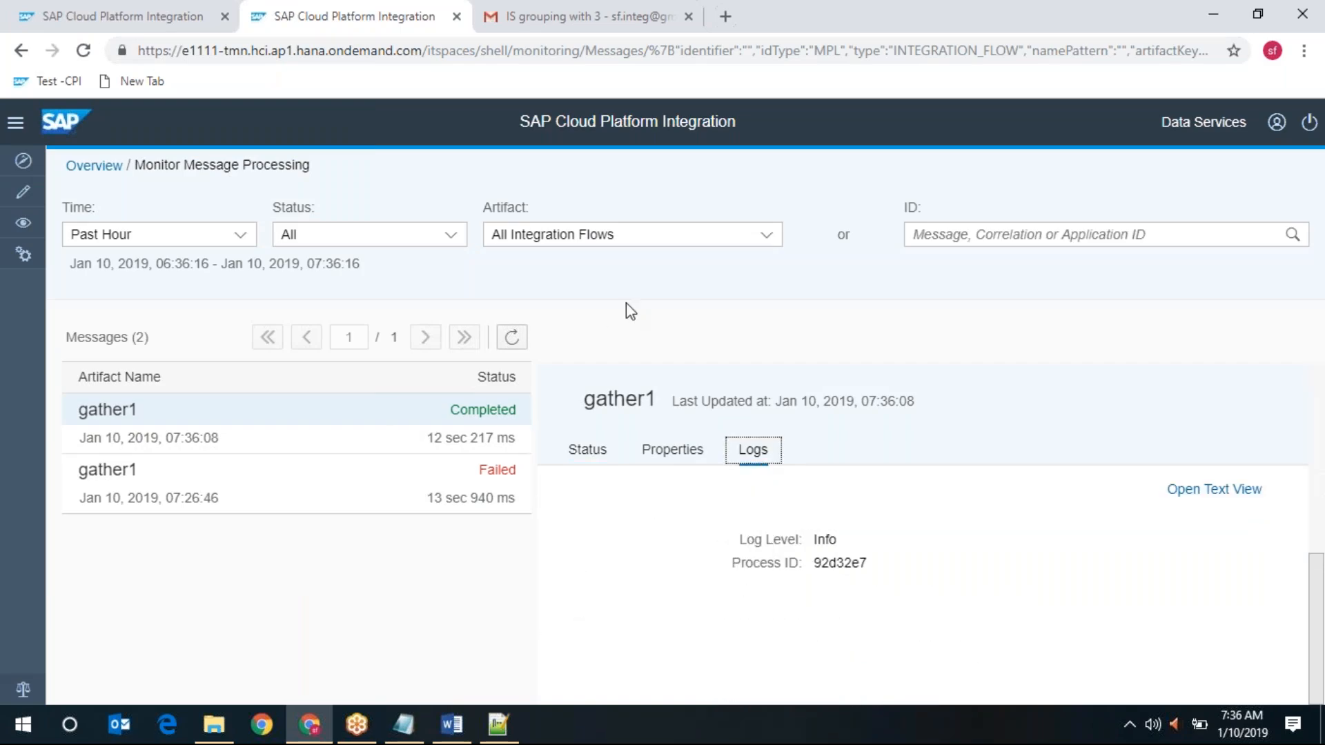
click(178, 14)
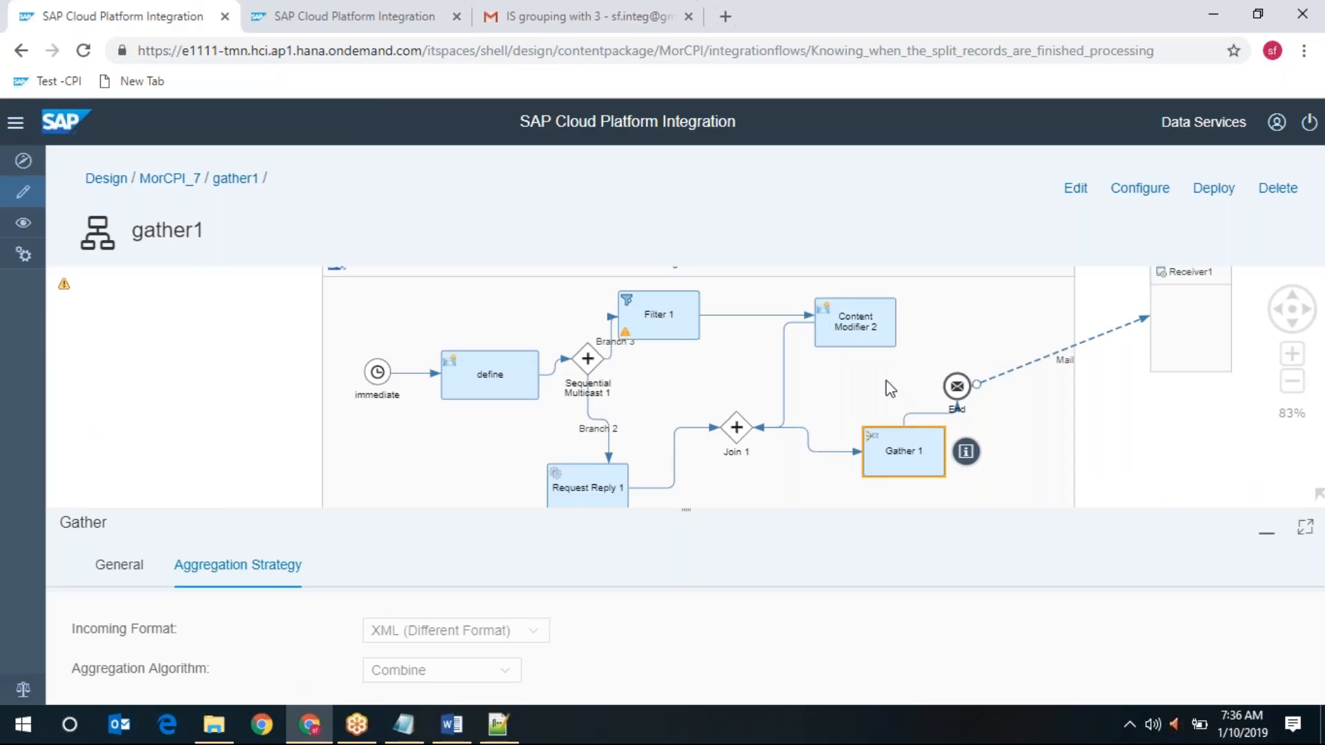
Step: Switch to Gmail and open the newest "gather step" email from the inbox
click(364, 10)
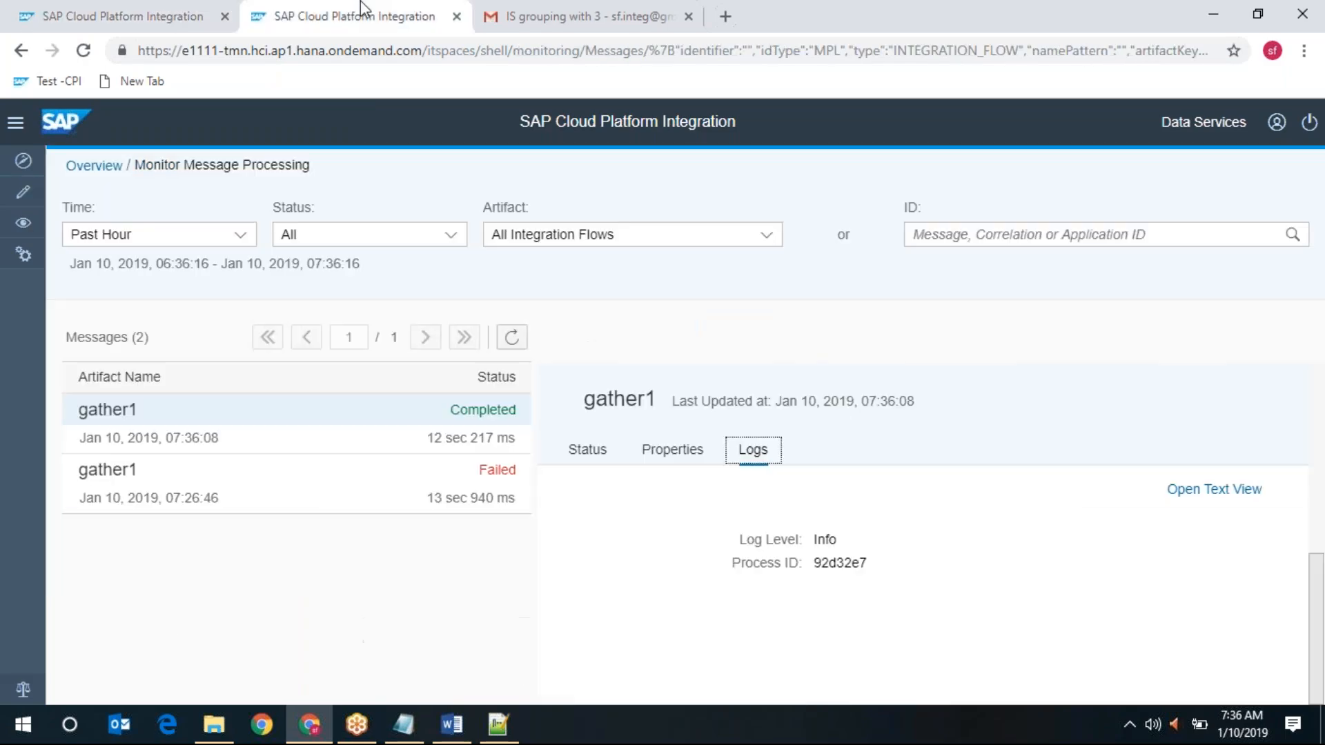
click(519, 14)
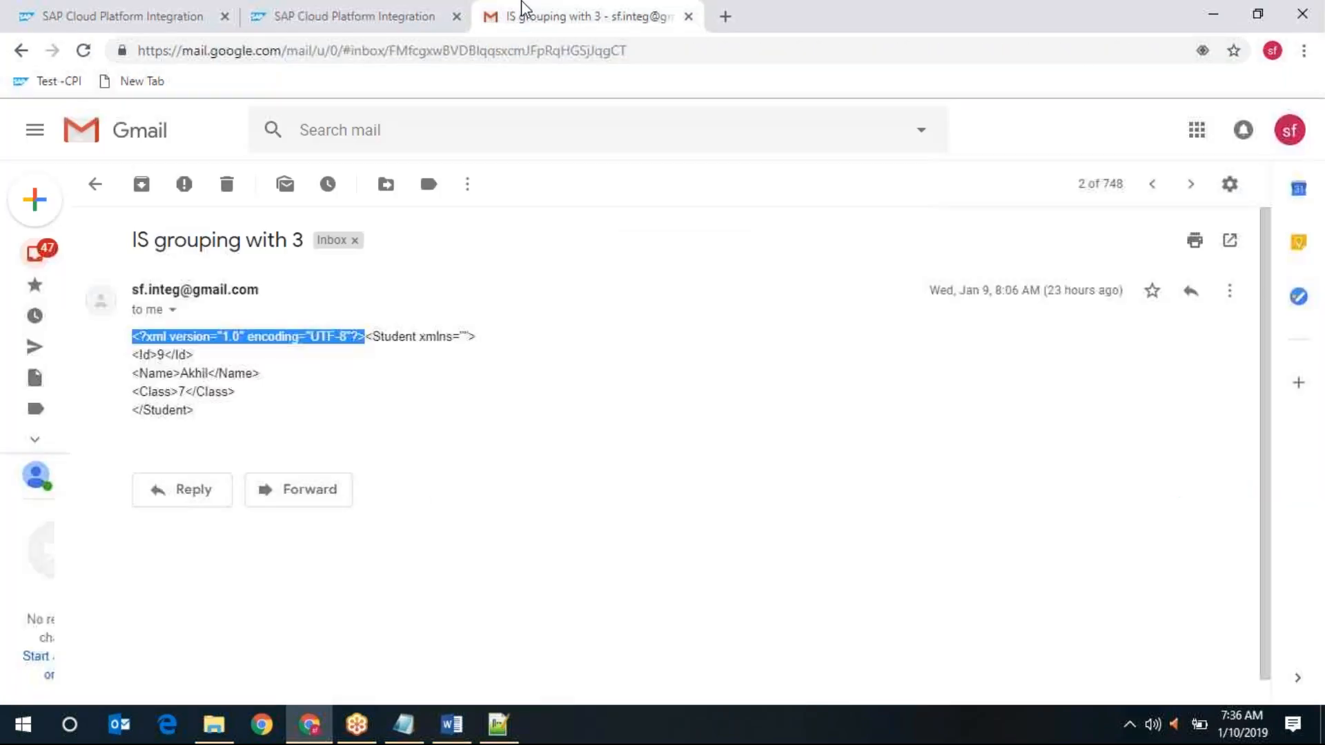
click(96, 197)
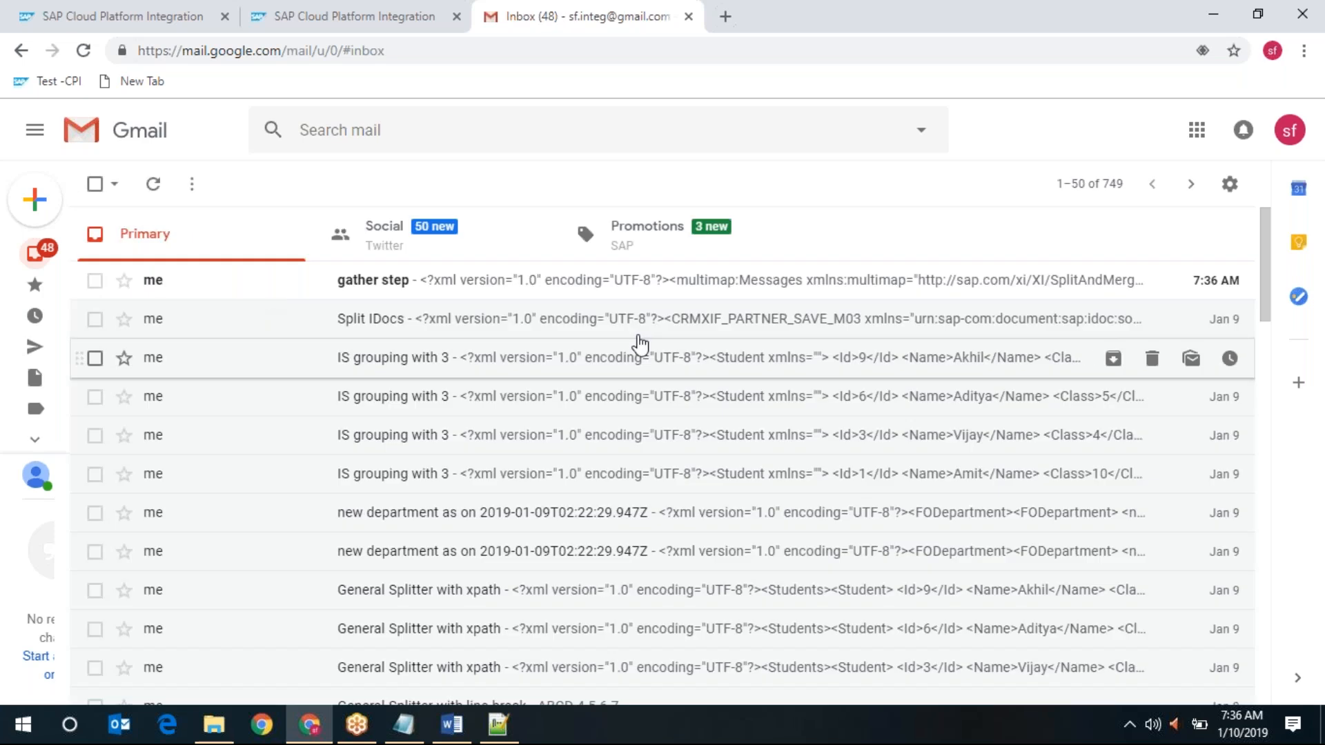
click(370, 293)
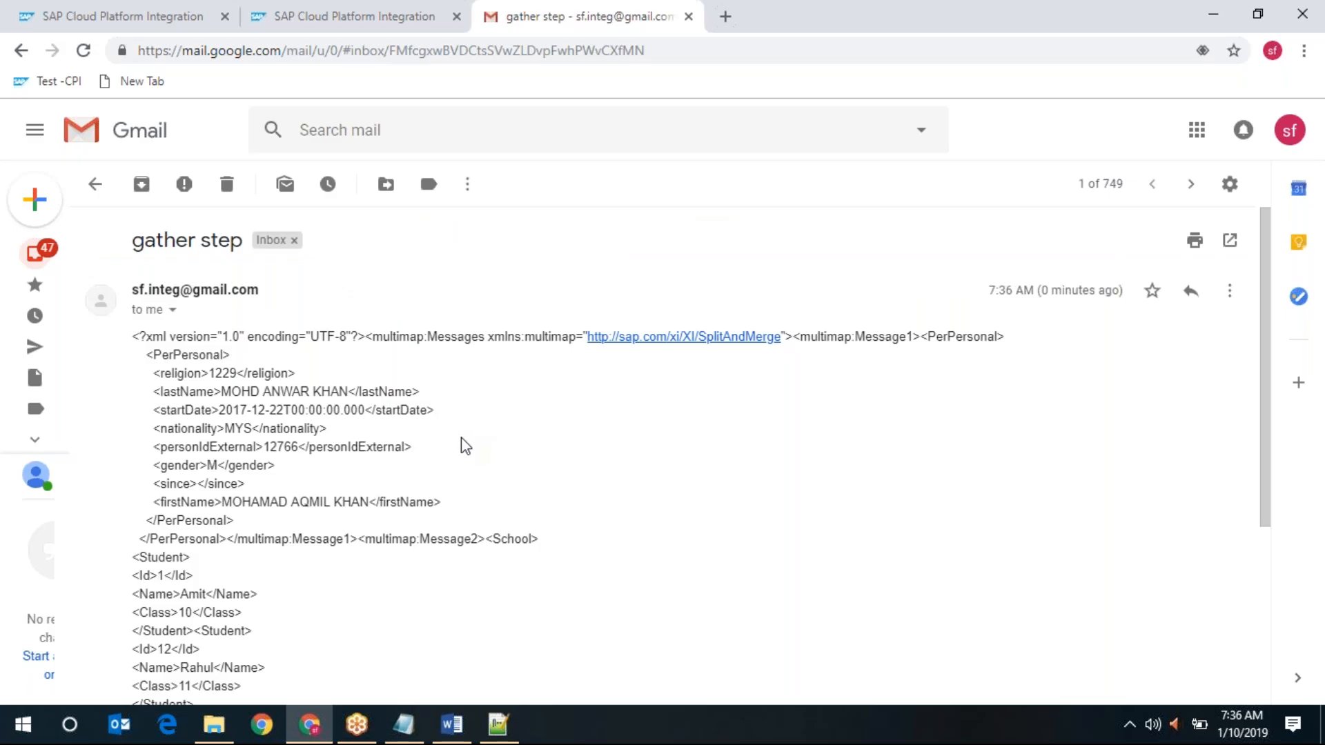
Step: Examine the PerPersonal record wrapped inside multimap:Message1 in the email's gathered XML
double_click(888, 336)
double_click(973, 337)
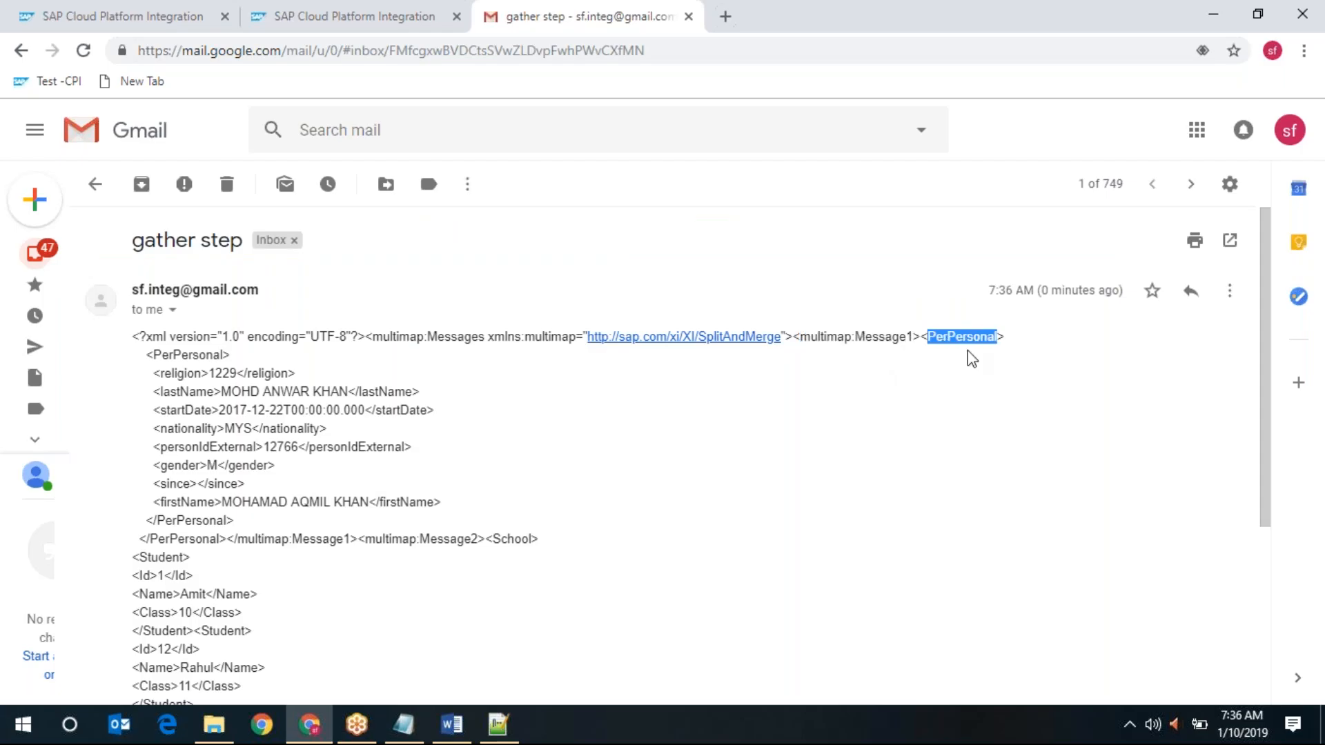
click(69, 16)
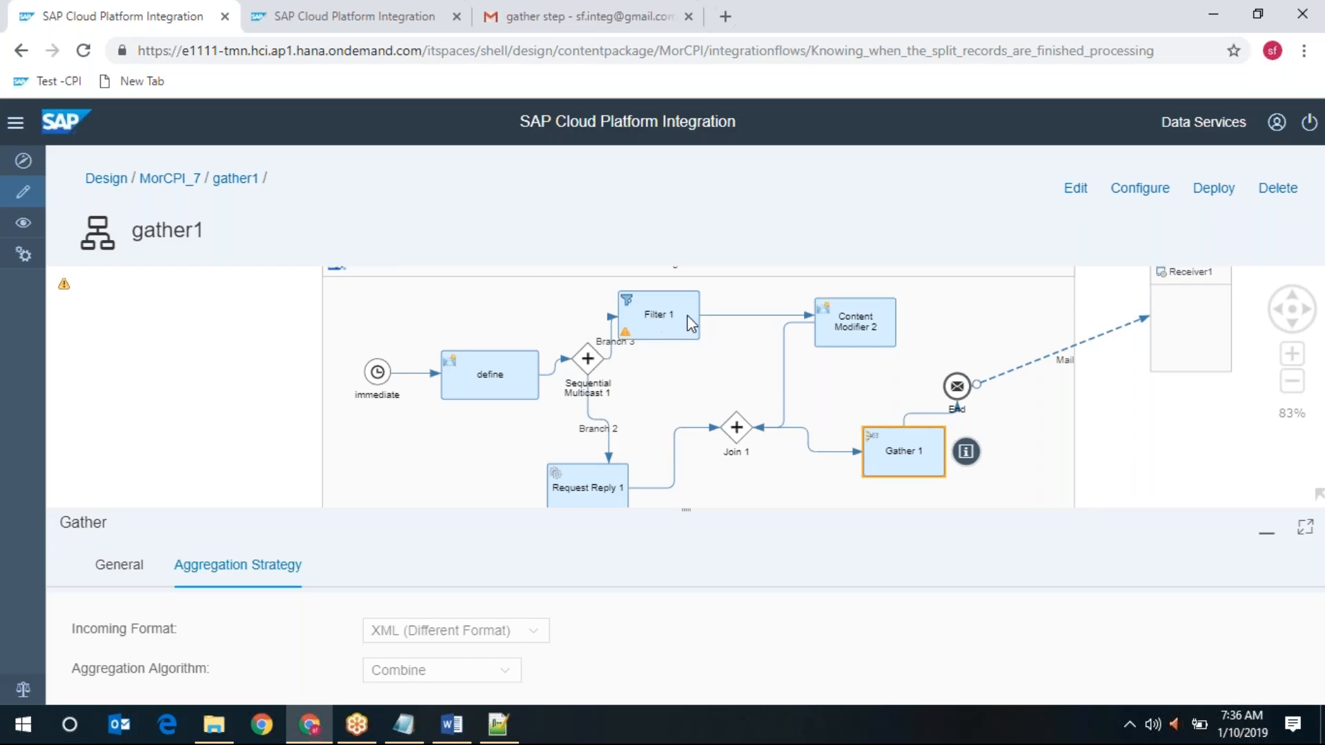
click(312, 15)
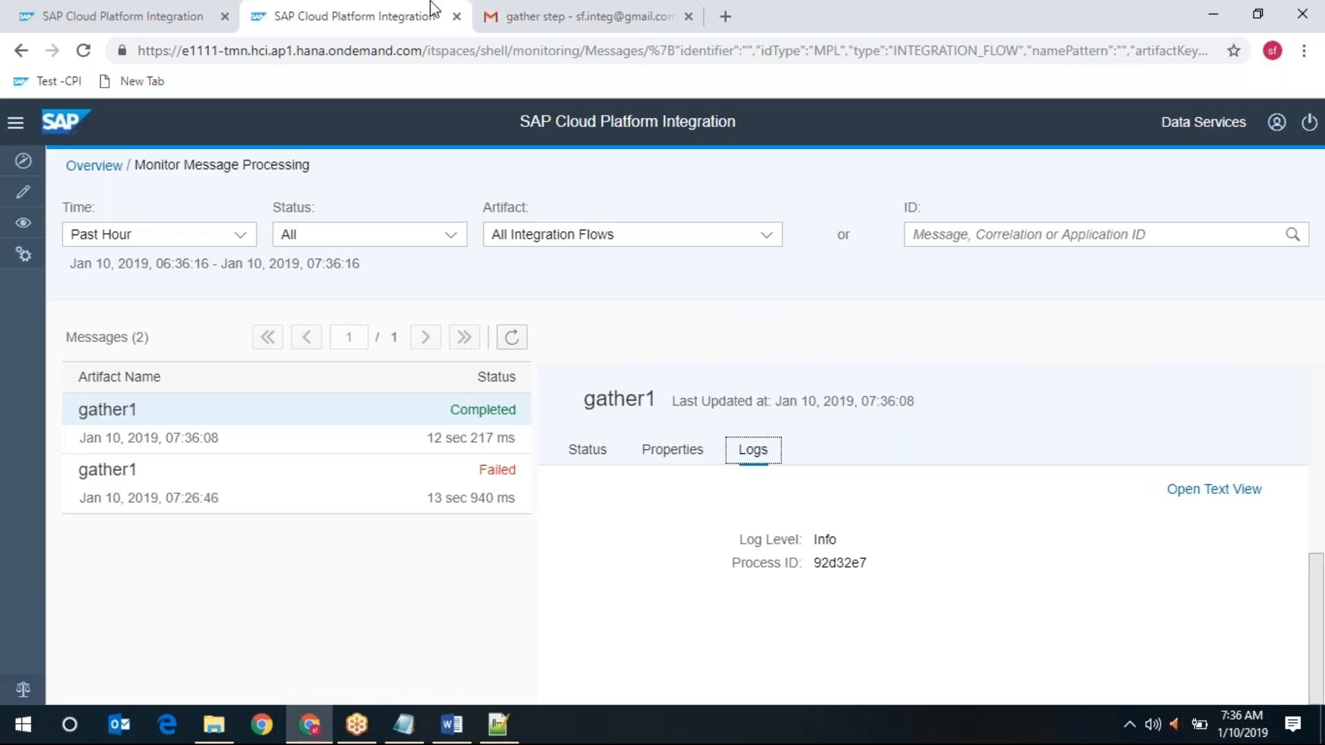
click(580, 7)
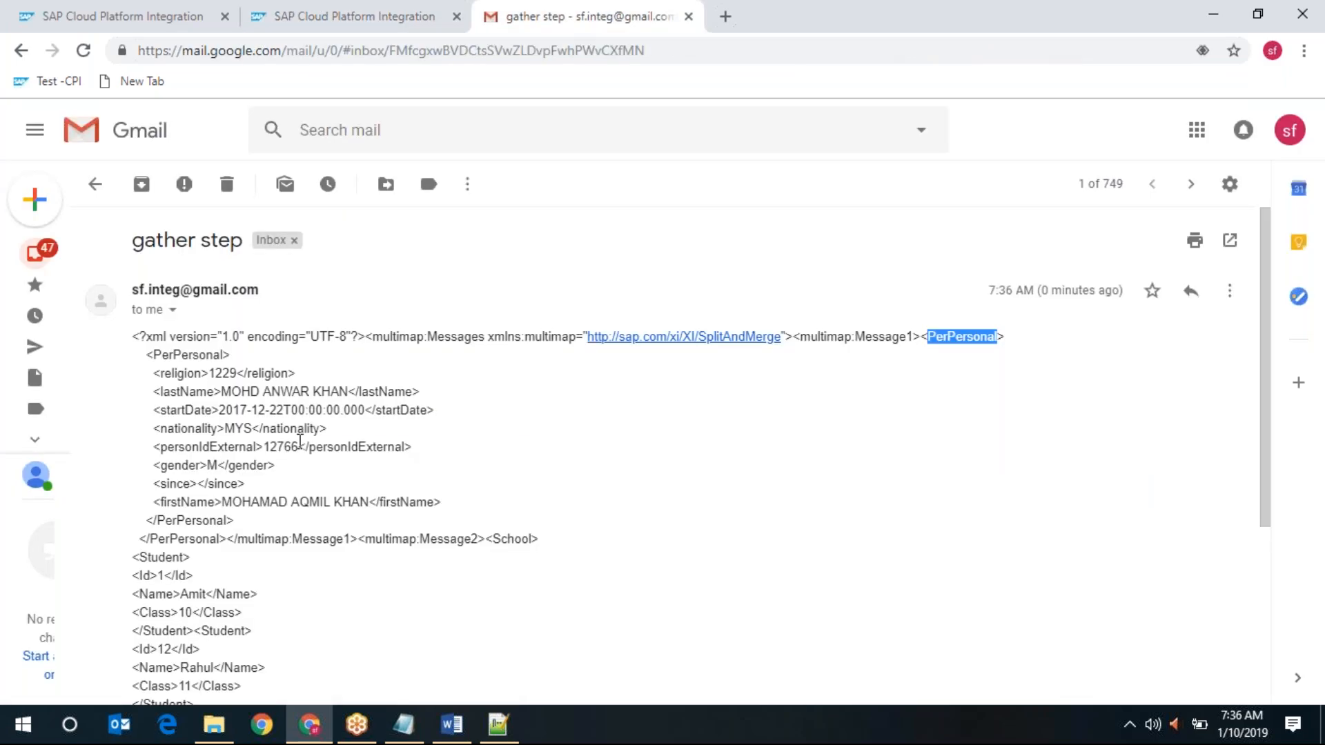
drag(147, 354, 358, 543)
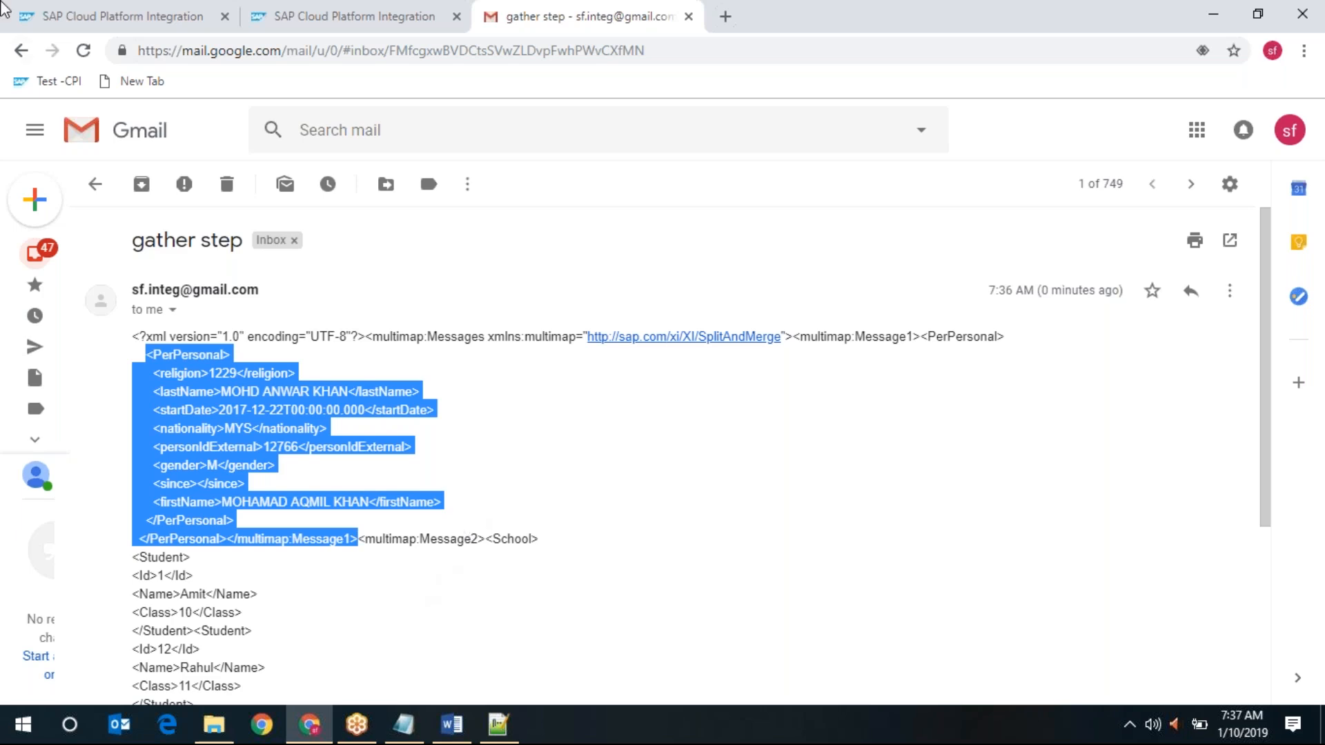
Step: Return to the gather1 flow and check the branch execution order in Sequential Multicast 1's routing sequence
click(117, 16)
click(590, 359)
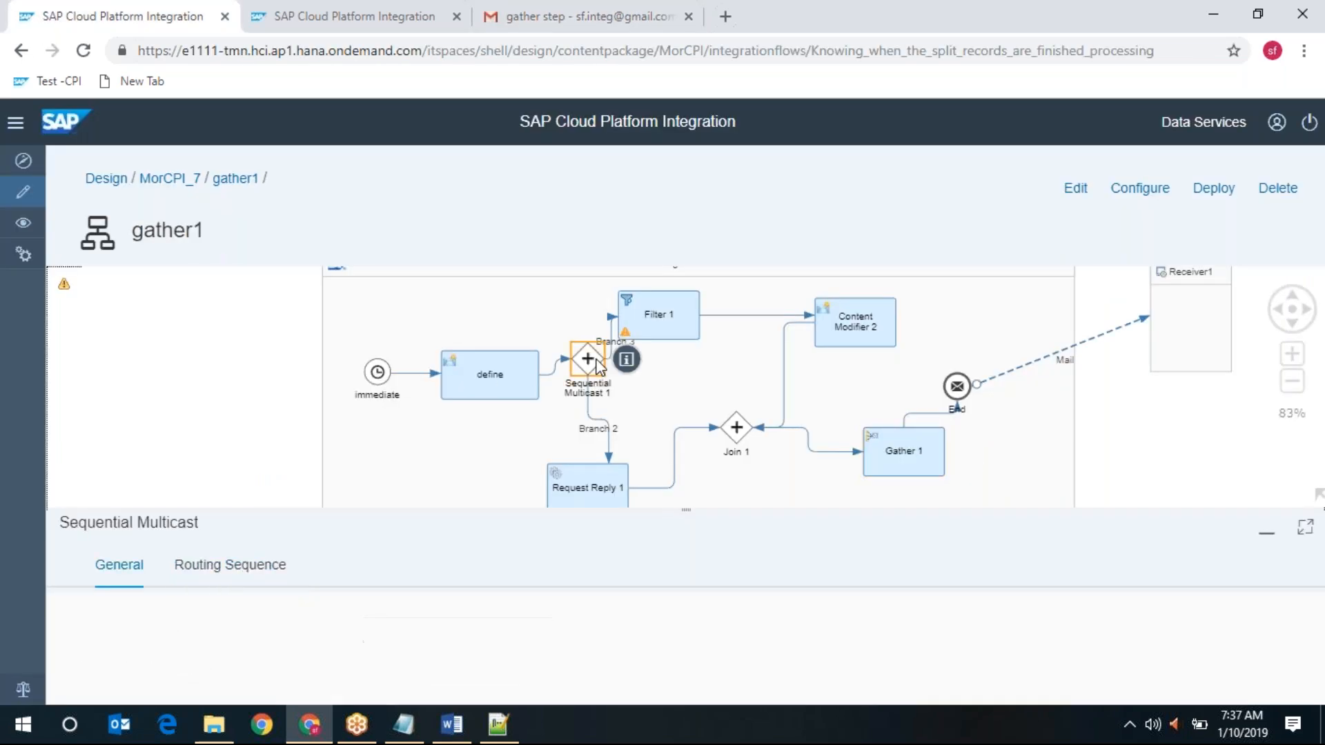
click(267, 566)
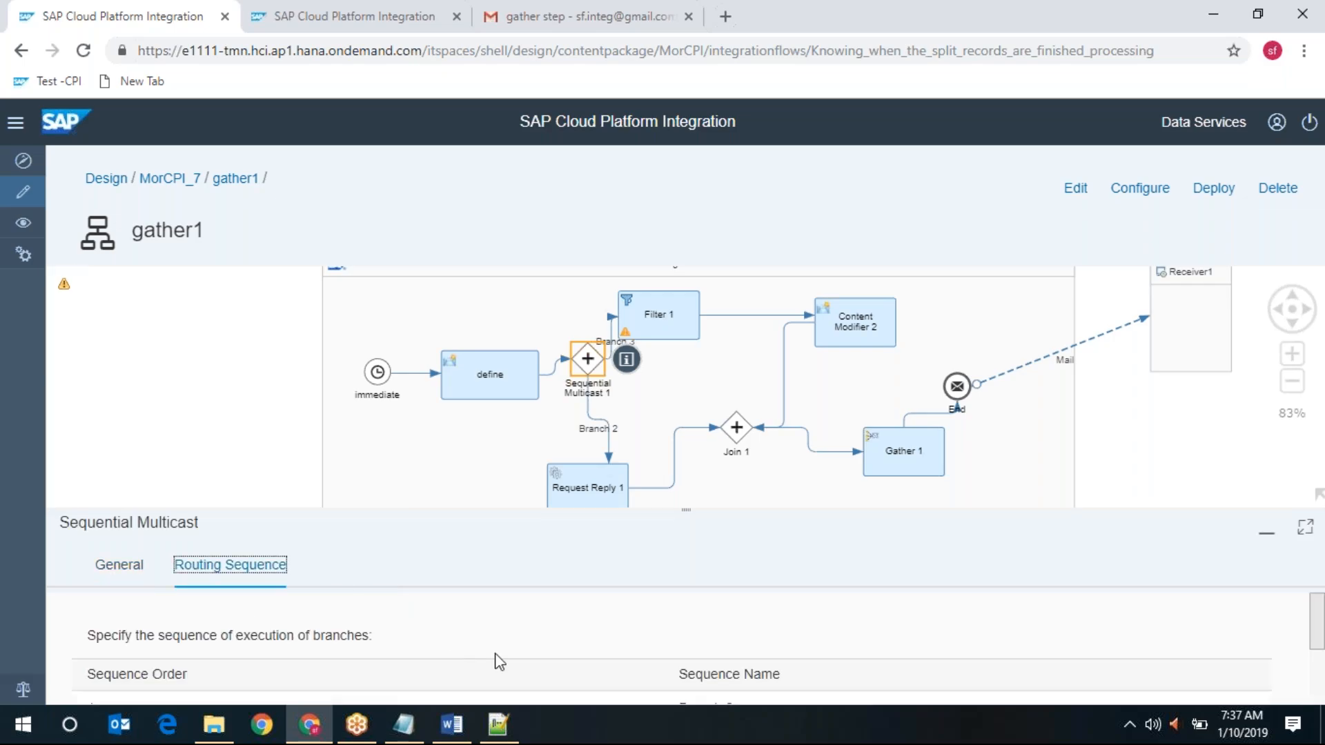
scroll(648, 663, down, 3)
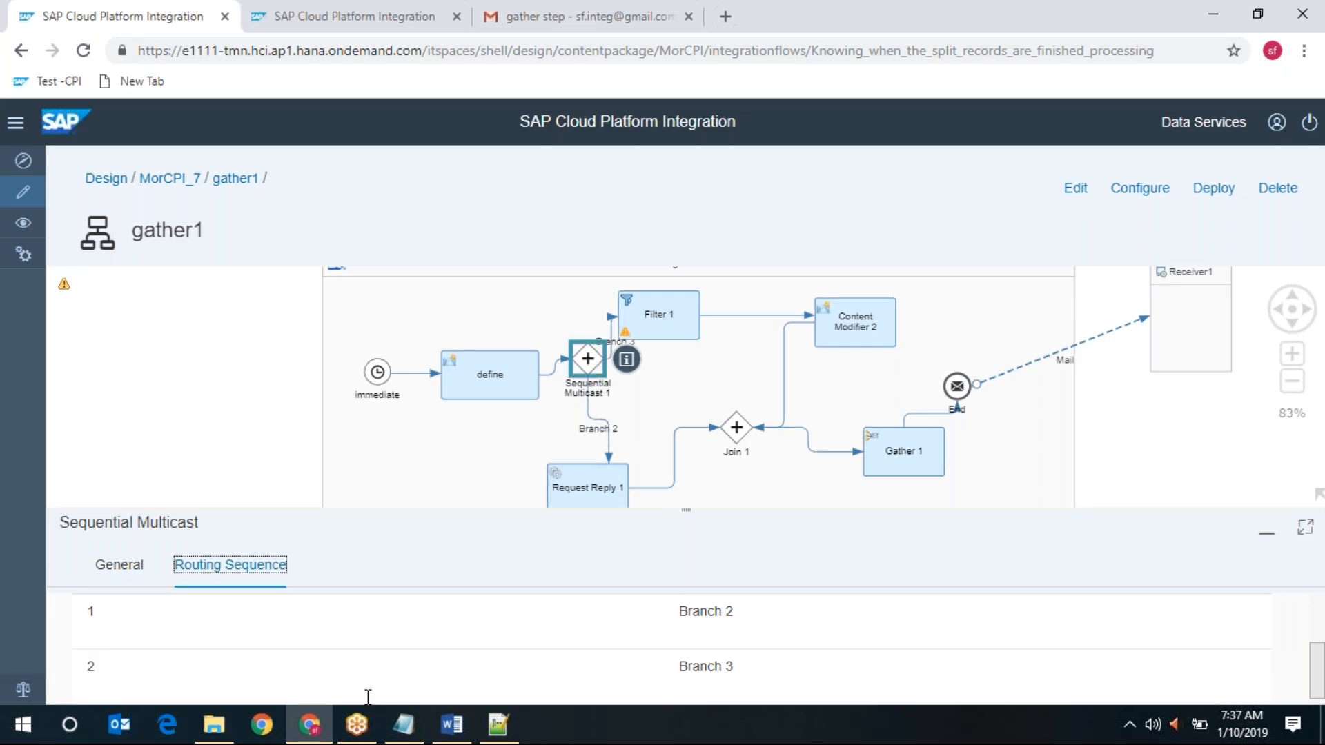
click(659, 318)
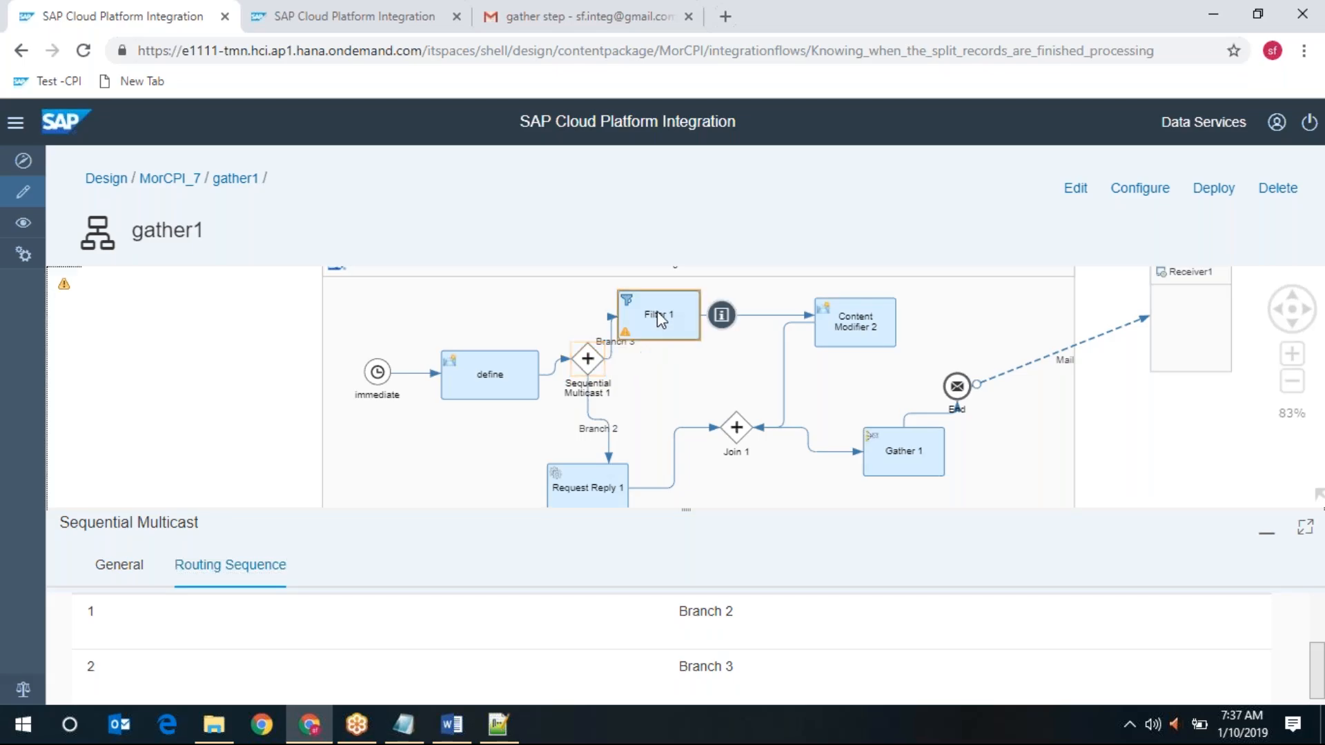
click(587, 360)
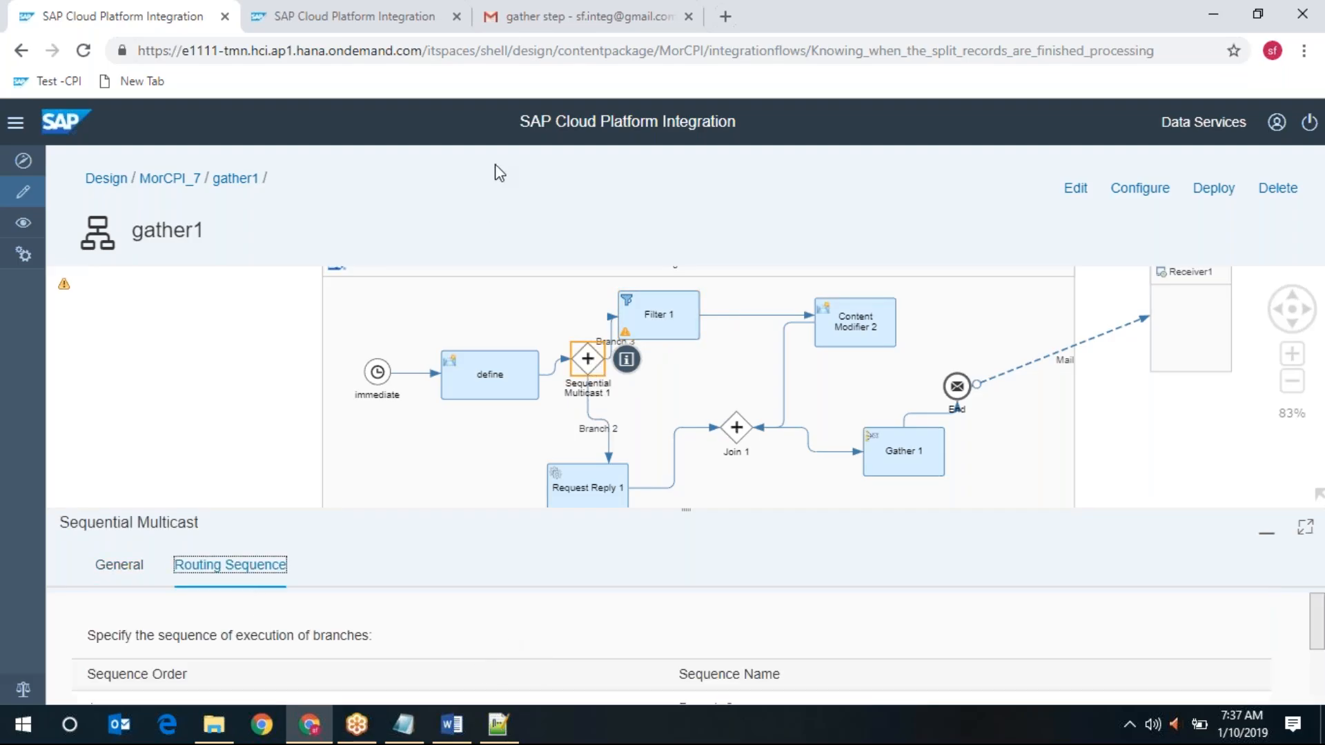
Step: Return to the "gather step" email in Gmail and re-read the PerPersonal record in the first gathered message
click(524, 17)
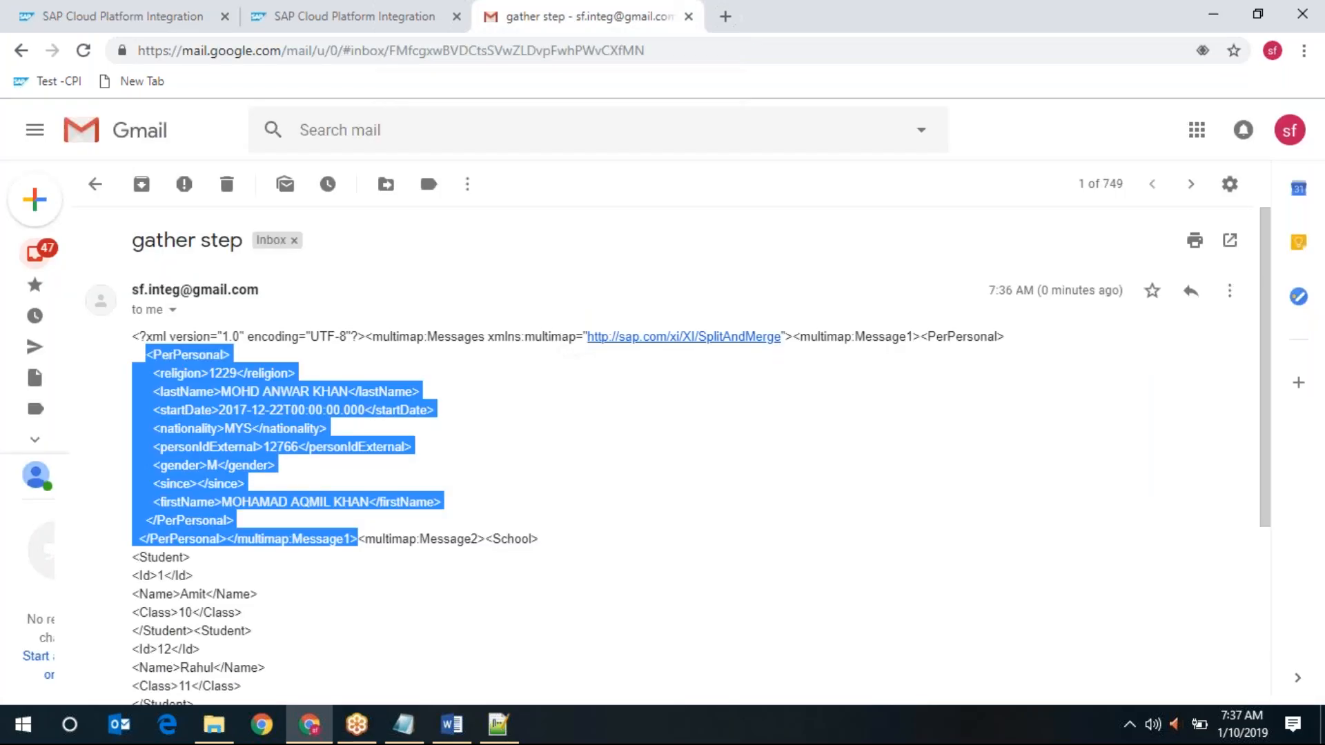
click(656, 541)
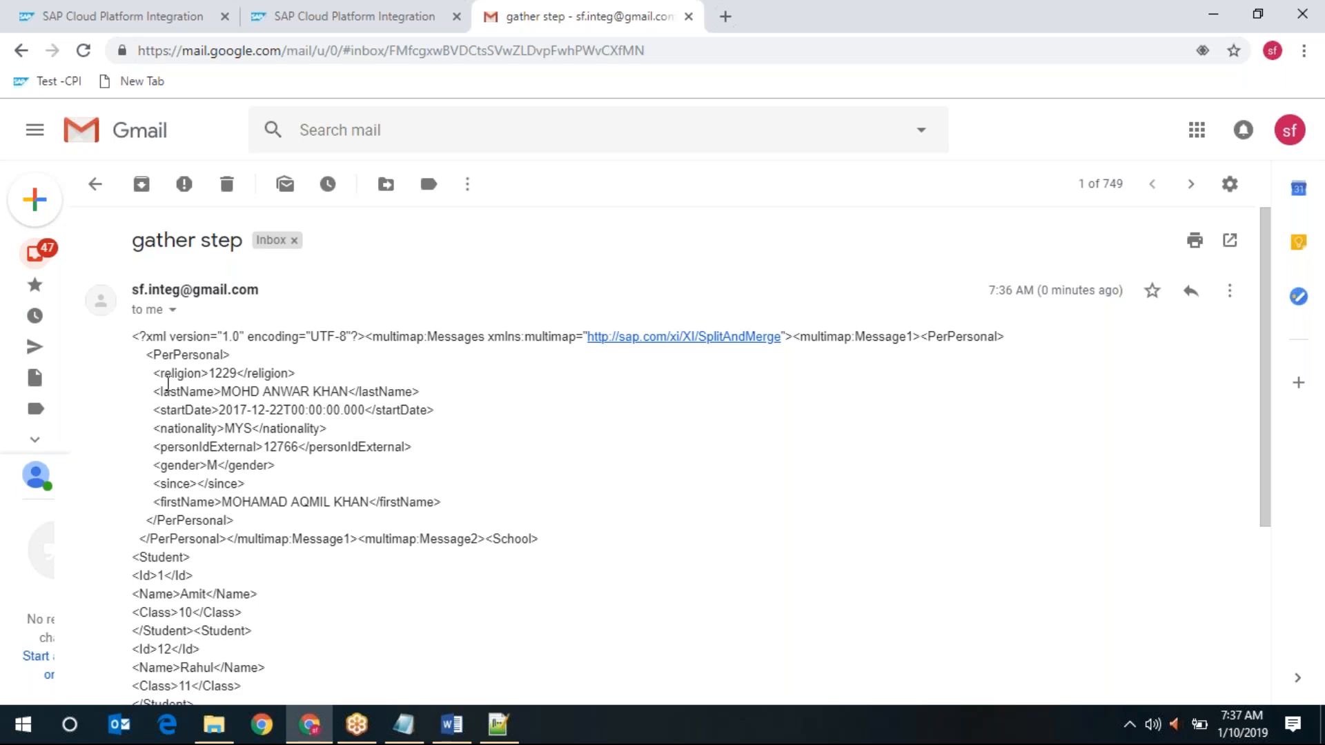
drag(920, 336, 336, 532)
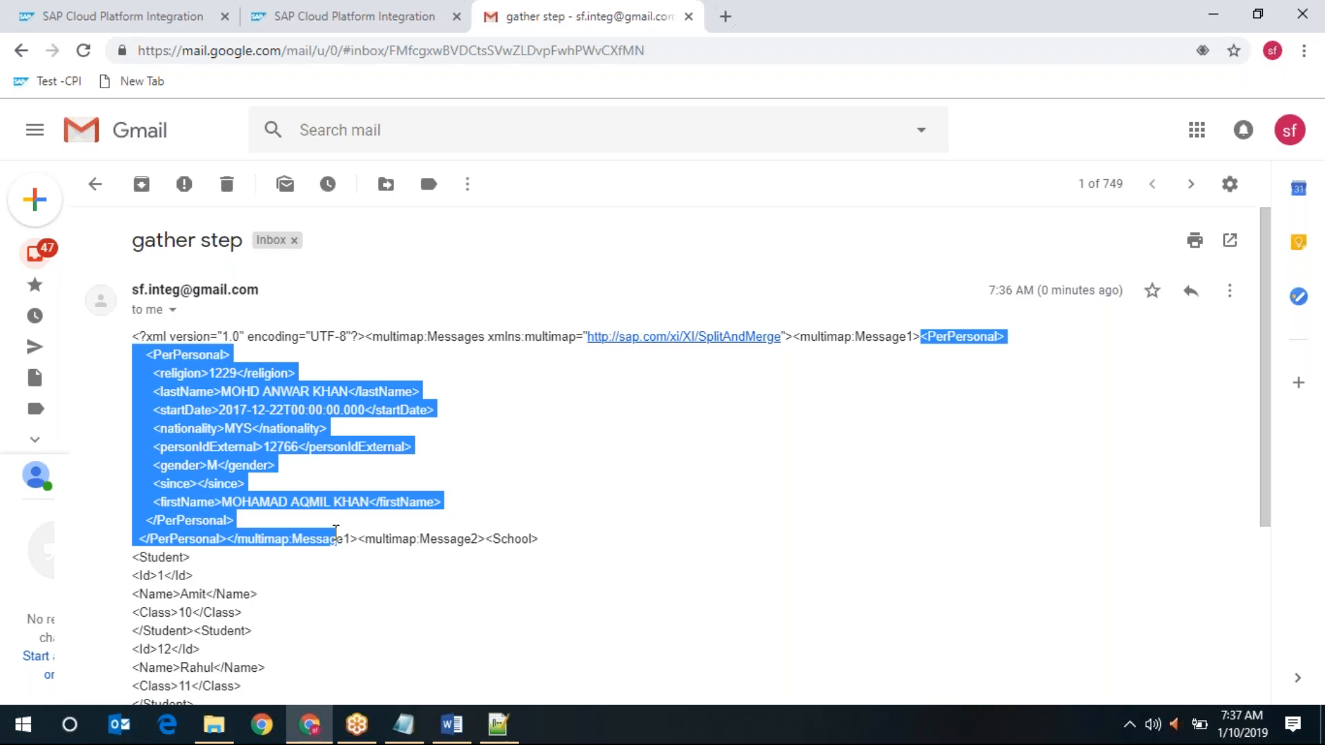
Step: Examine the School element and its Student records wrapped inside multimap:Message2 in the email's XML
scroll(335, 533, down, 3)
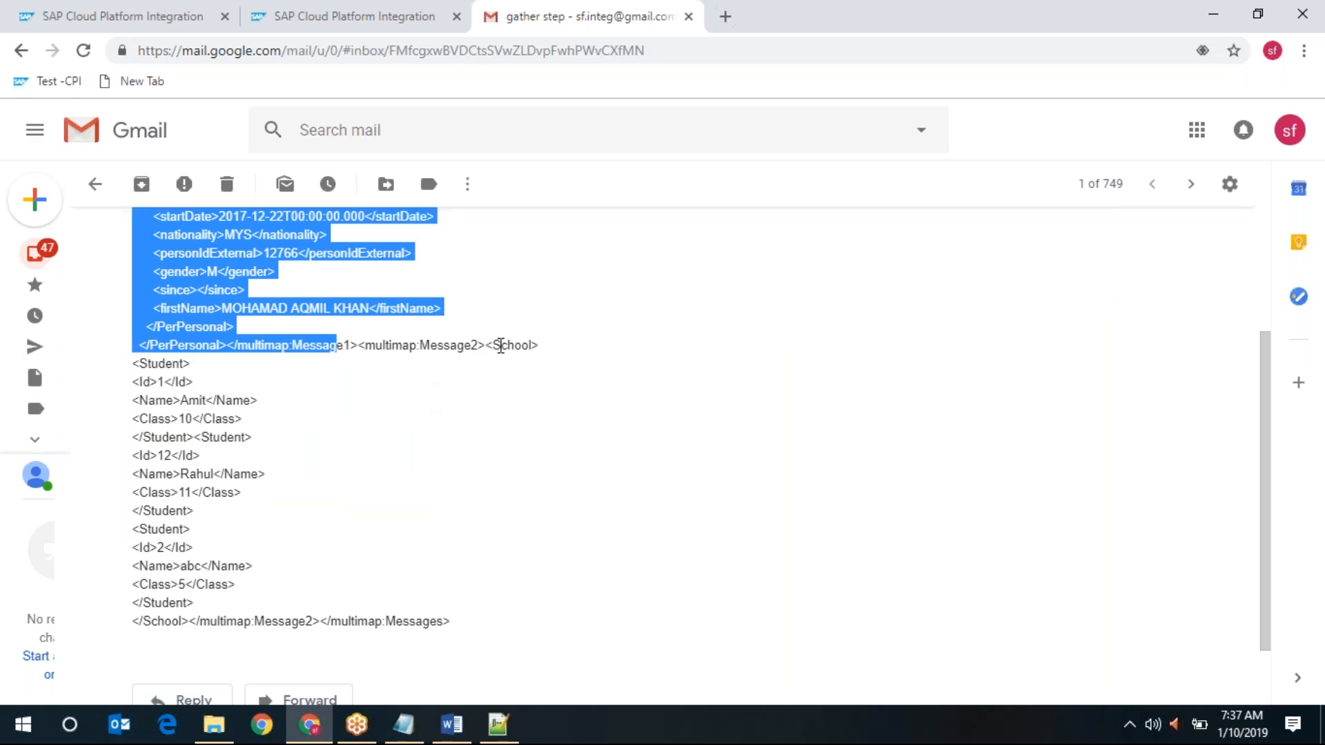
double_click(501, 345)
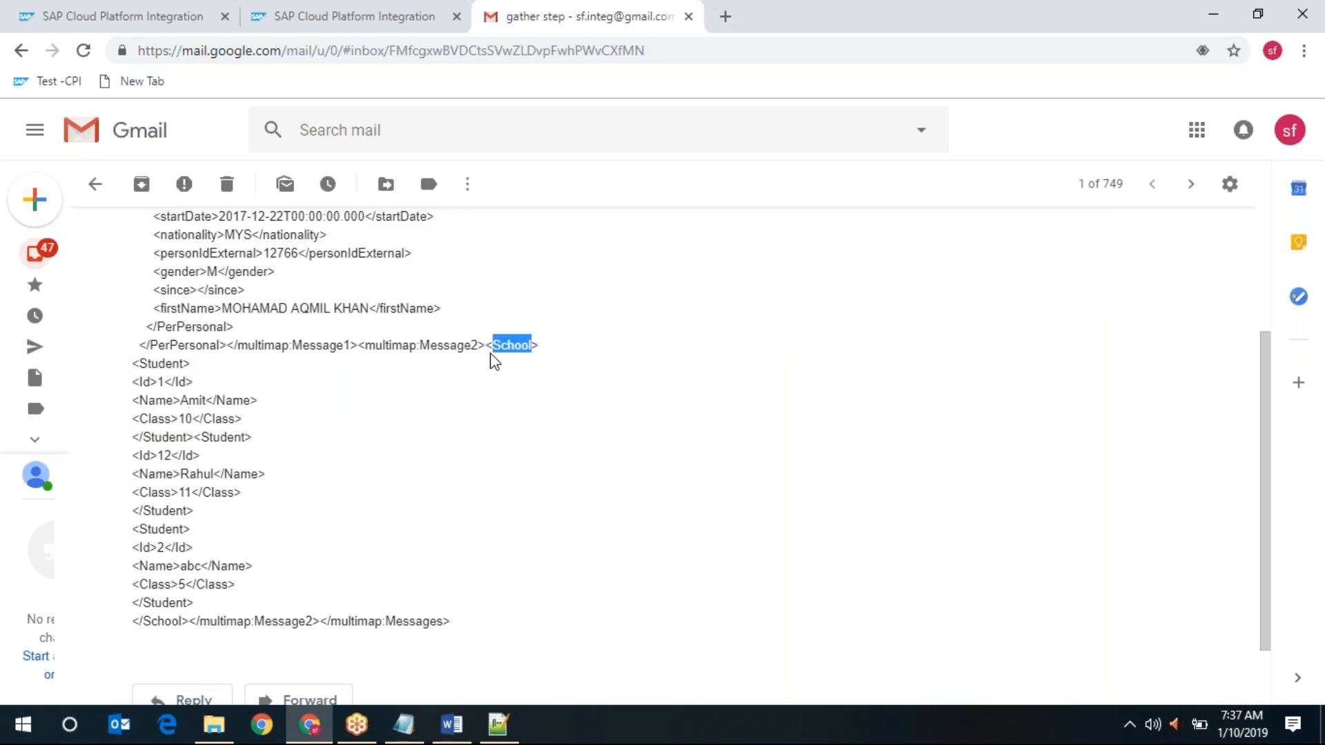
drag(147, 363, 202, 549)
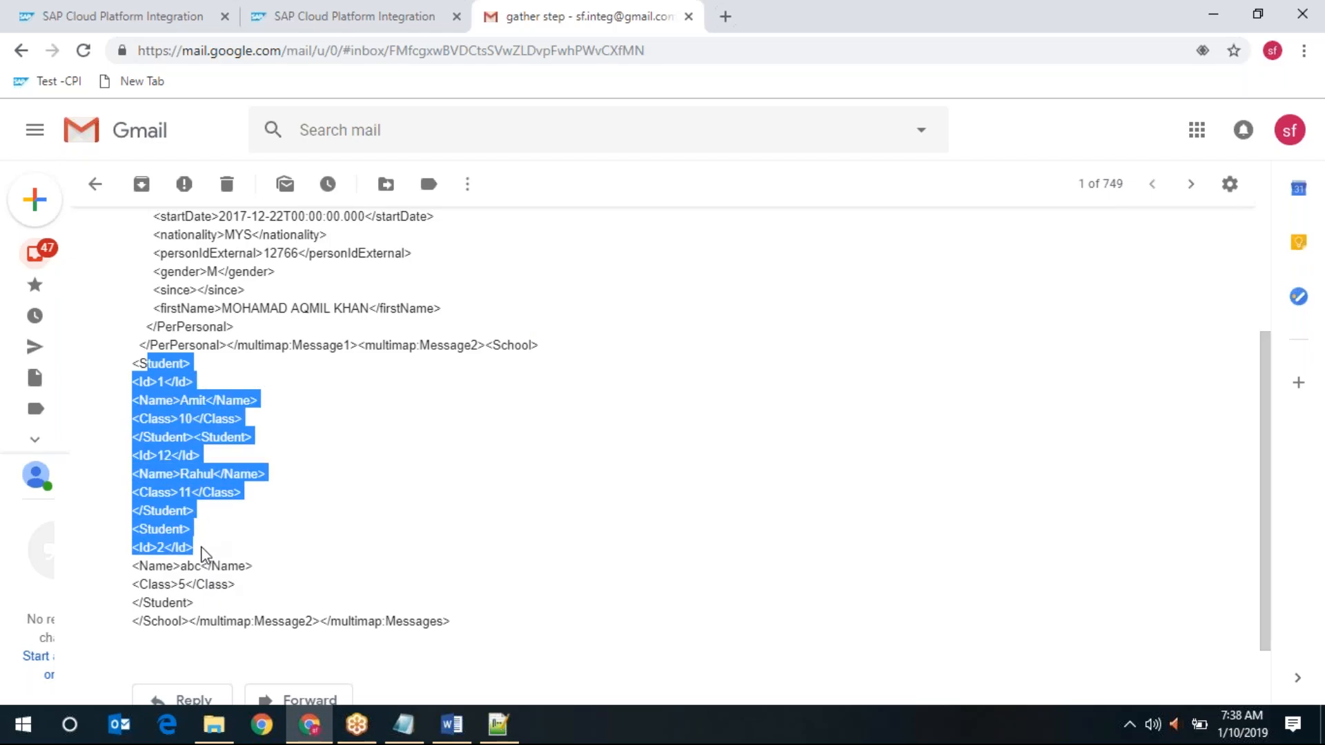
drag(203, 602, 166, 566)
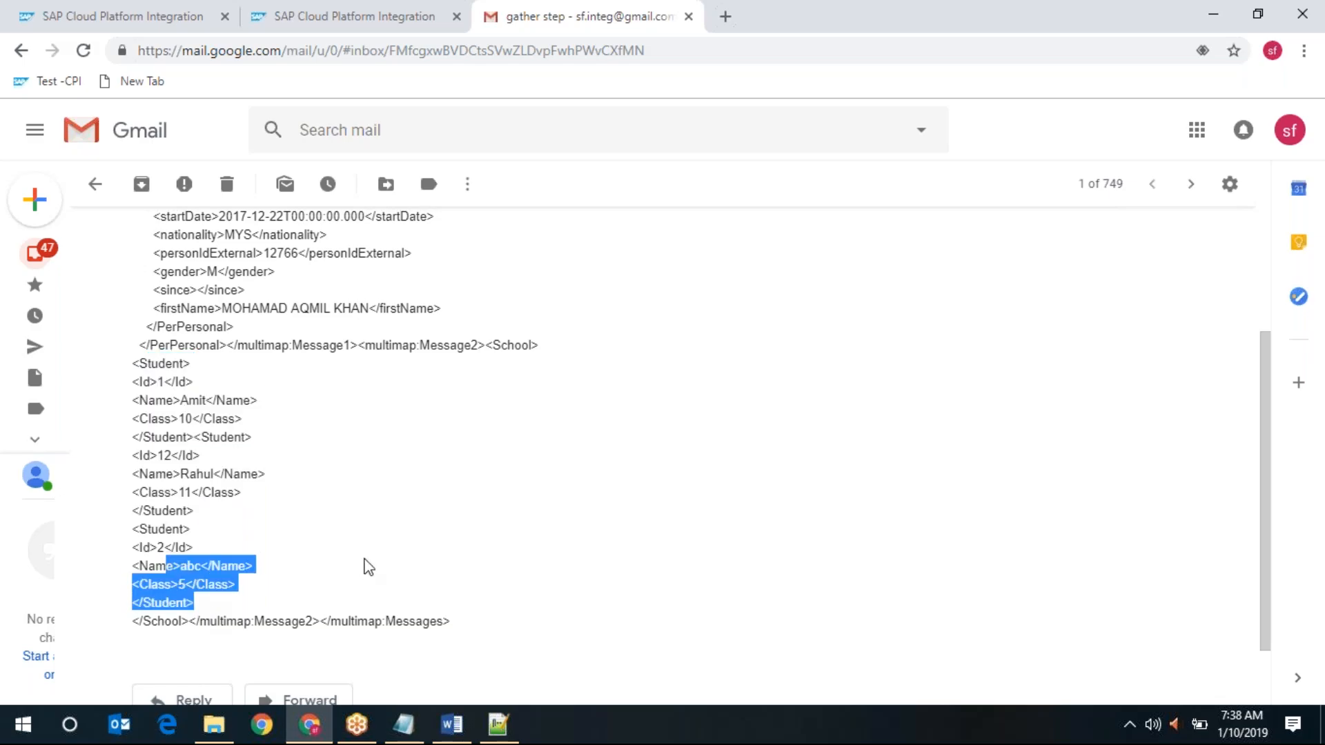
scroll(423, 518, down, 1)
scroll(423, 519, up, 2)
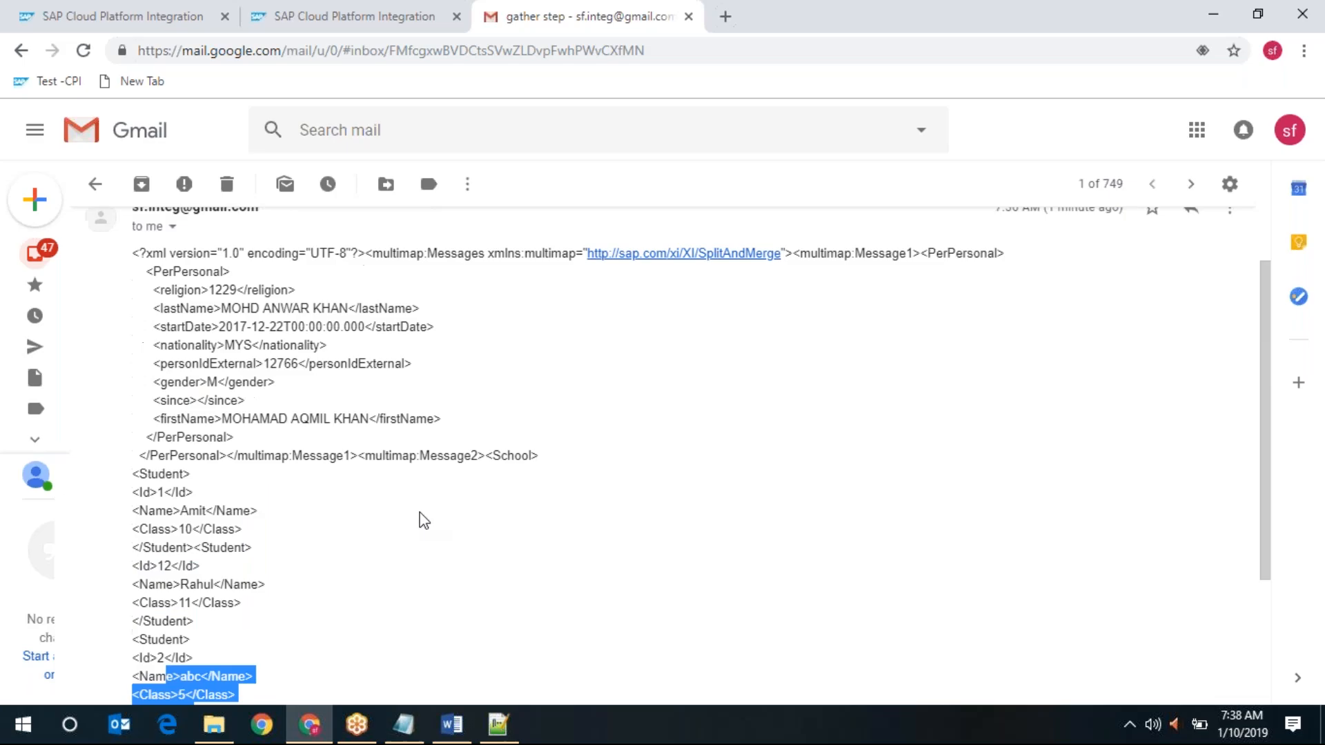
scroll(423, 520, up, 1)
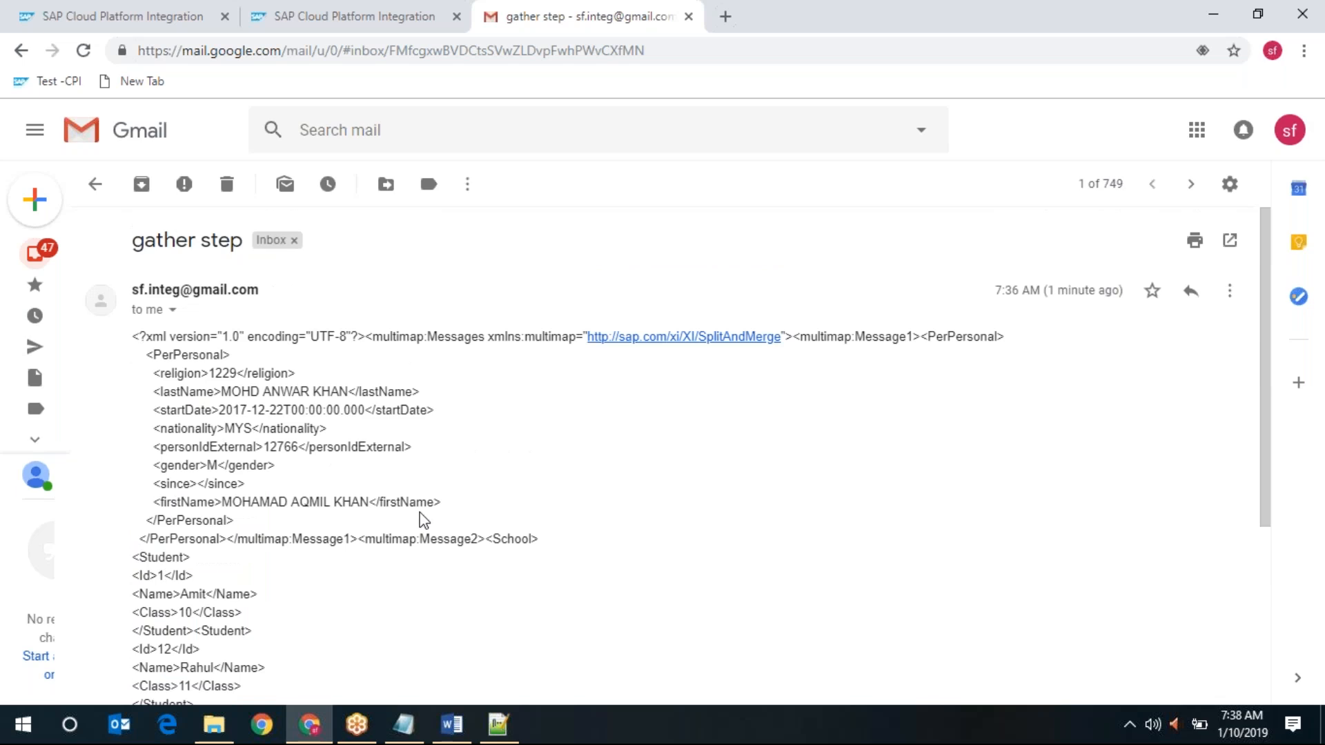
scroll(423, 520, down, 3)
Step: Glance back at the gather1 flow, then compare the multimap:Message1 and multimap:Message2 wrapper tags in the email
click(185, 19)
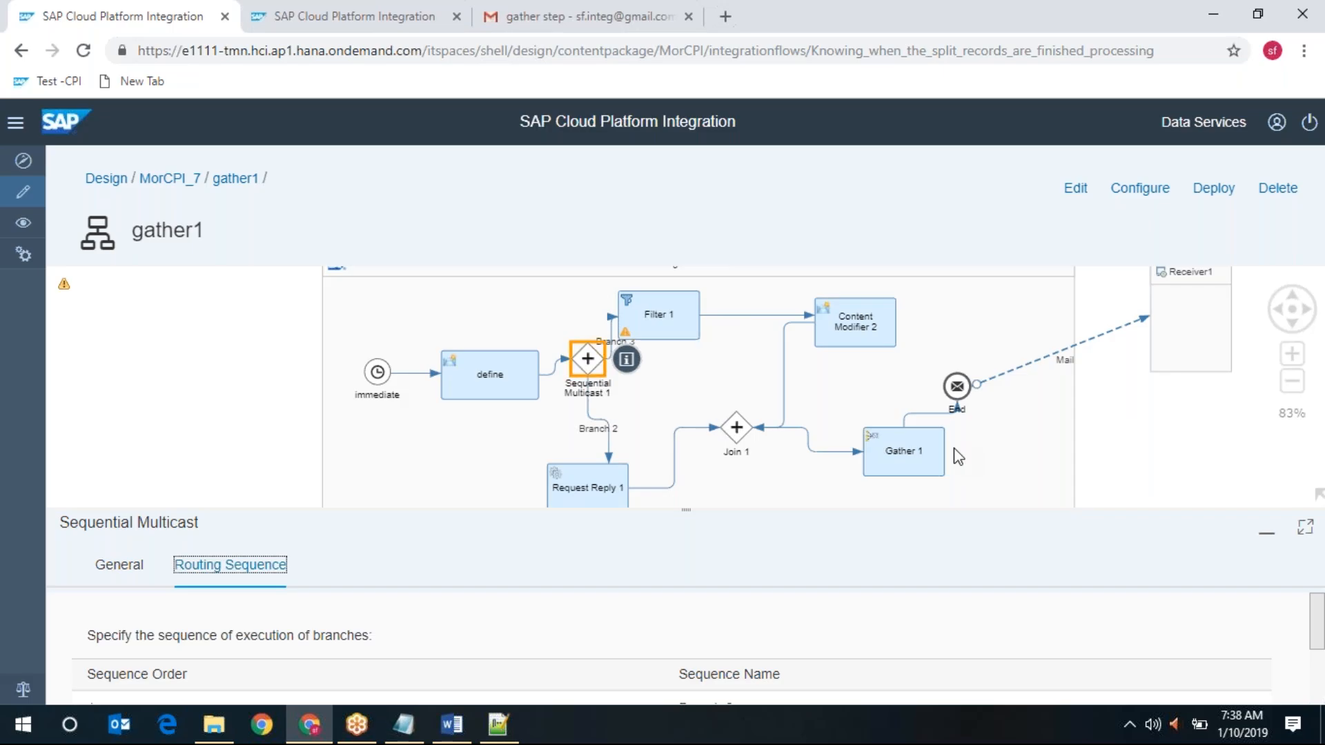
click(594, 15)
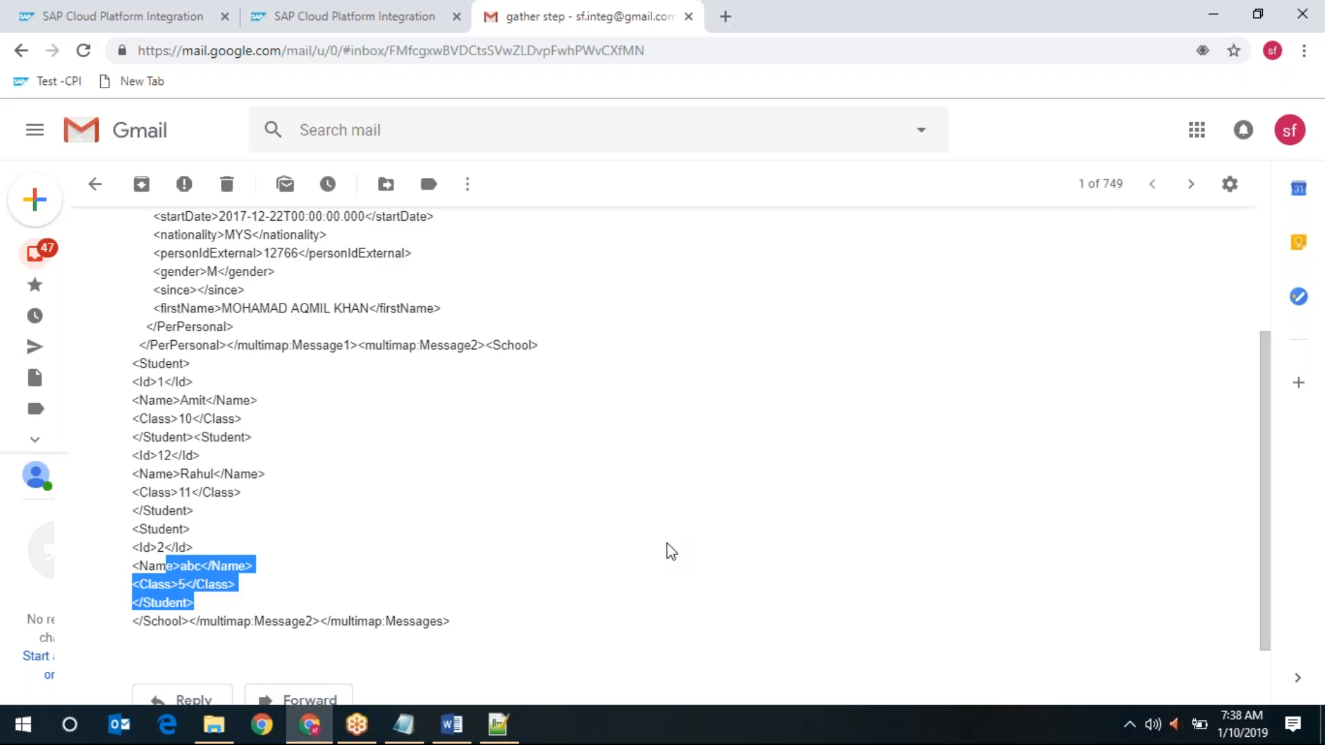
scroll(671, 552, up, 1)
scroll(671, 552, up, 3)
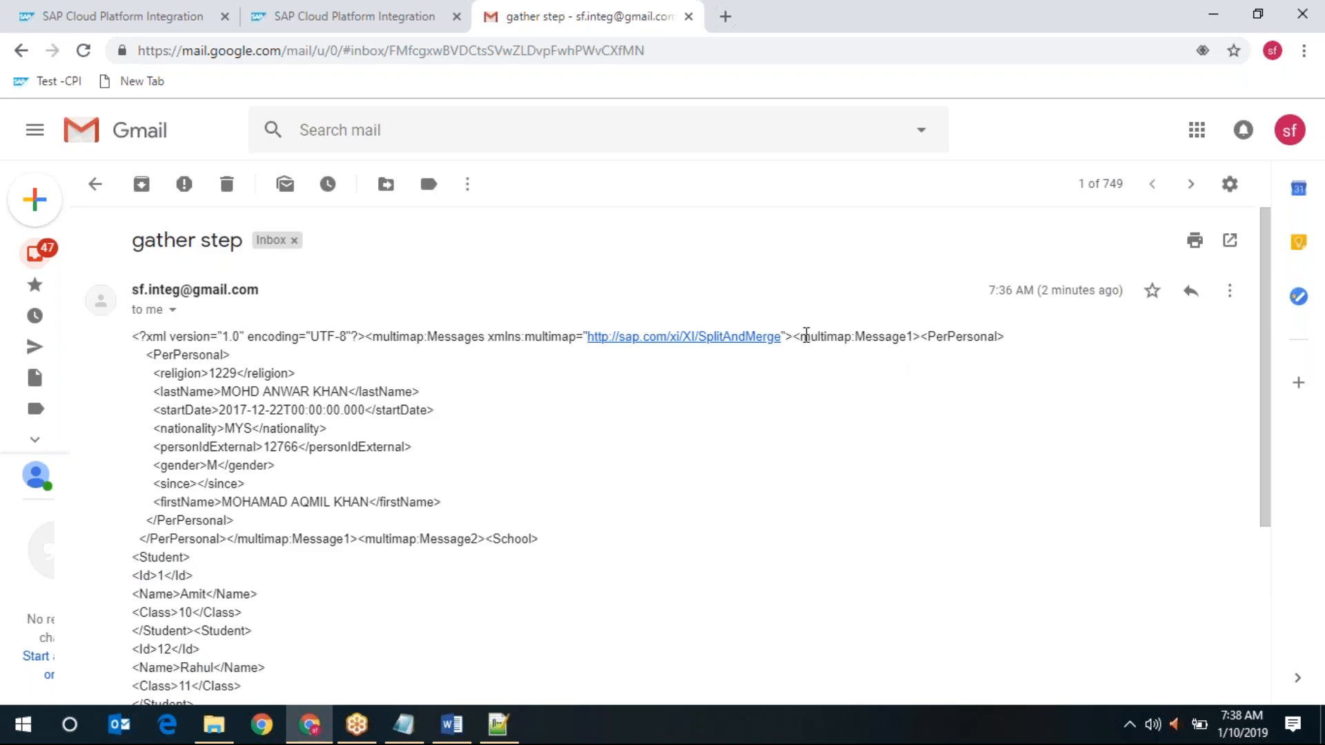
drag(798, 336, 916, 335)
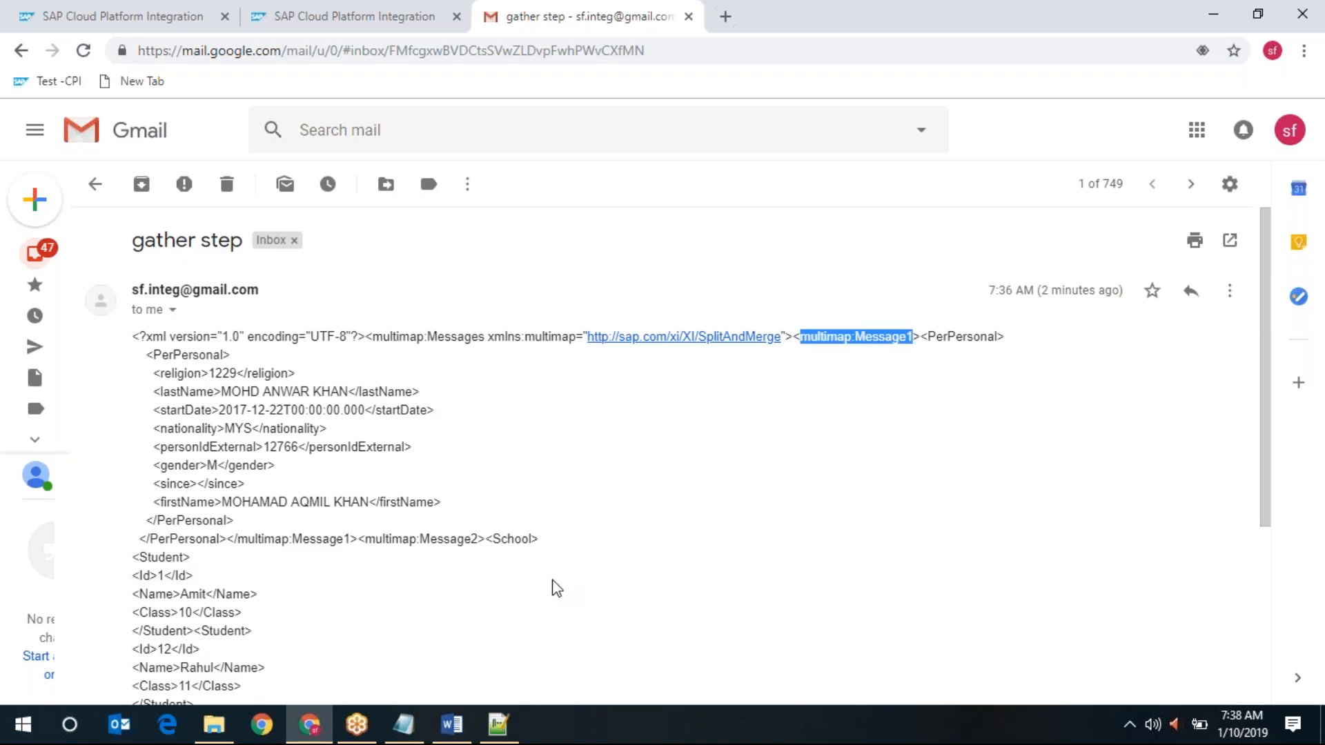
drag(365, 539, 479, 540)
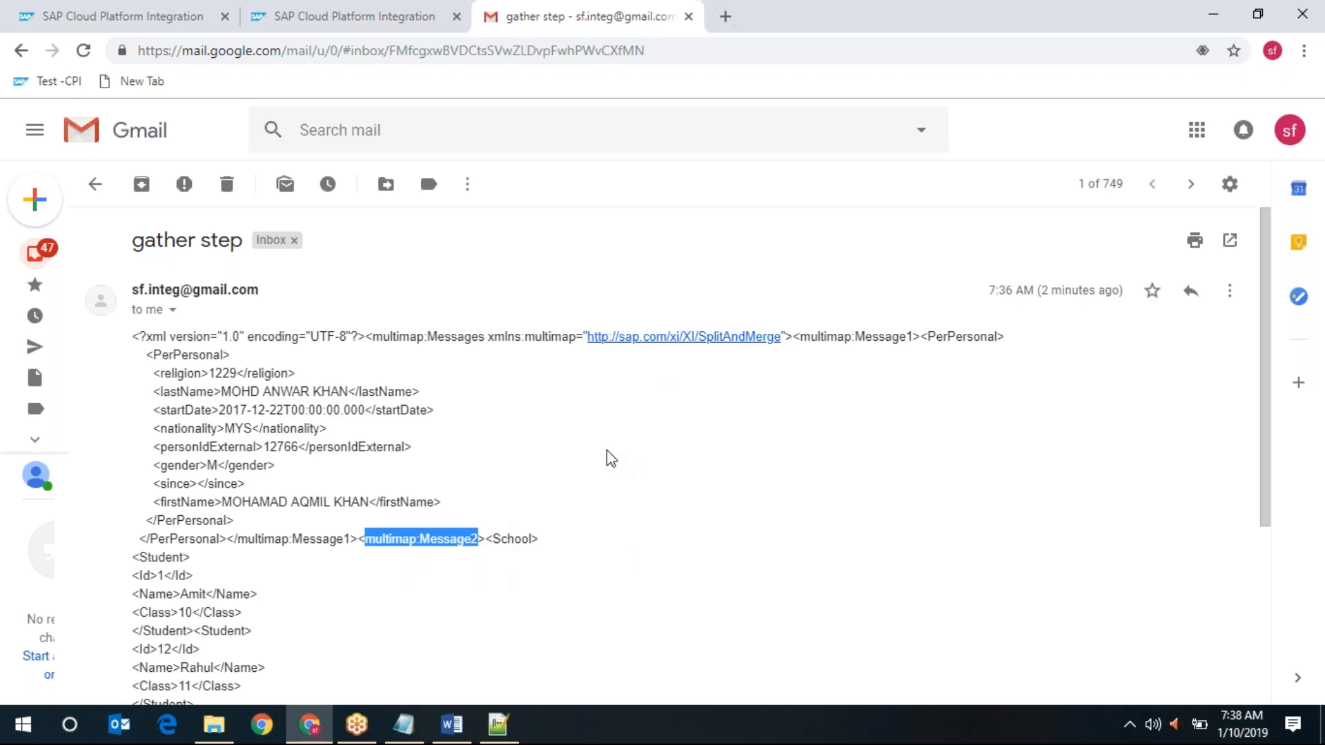
Step: Return to the gather1 flow and check the aggregation strategy of Gather 1
click(124, 16)
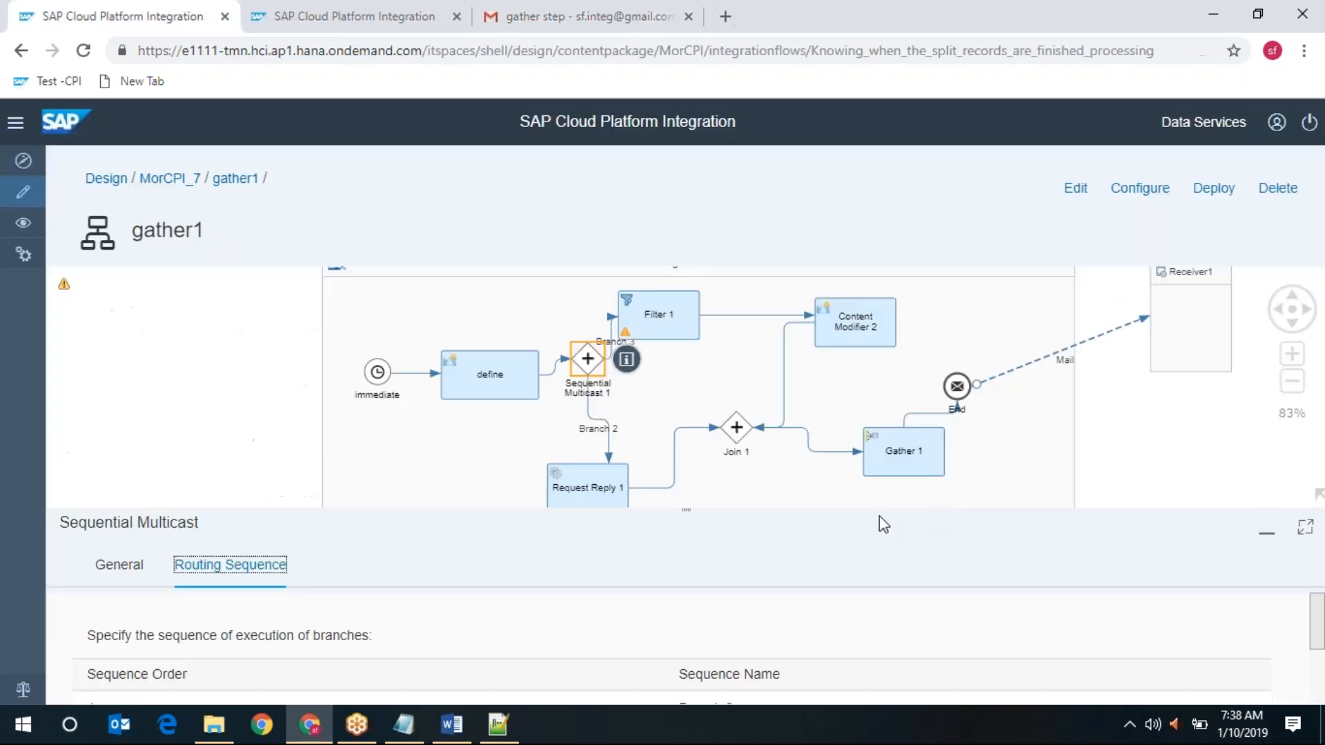
click(894, 452)
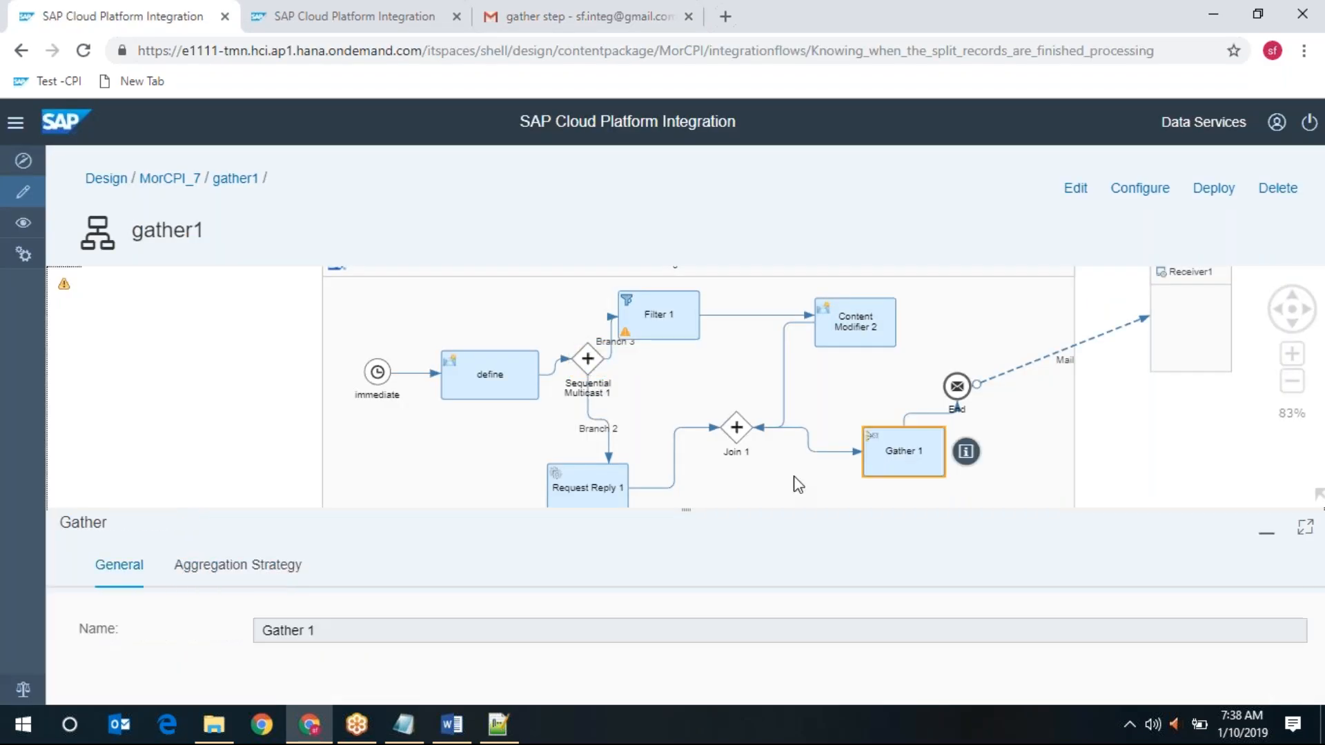
click(268, 574)
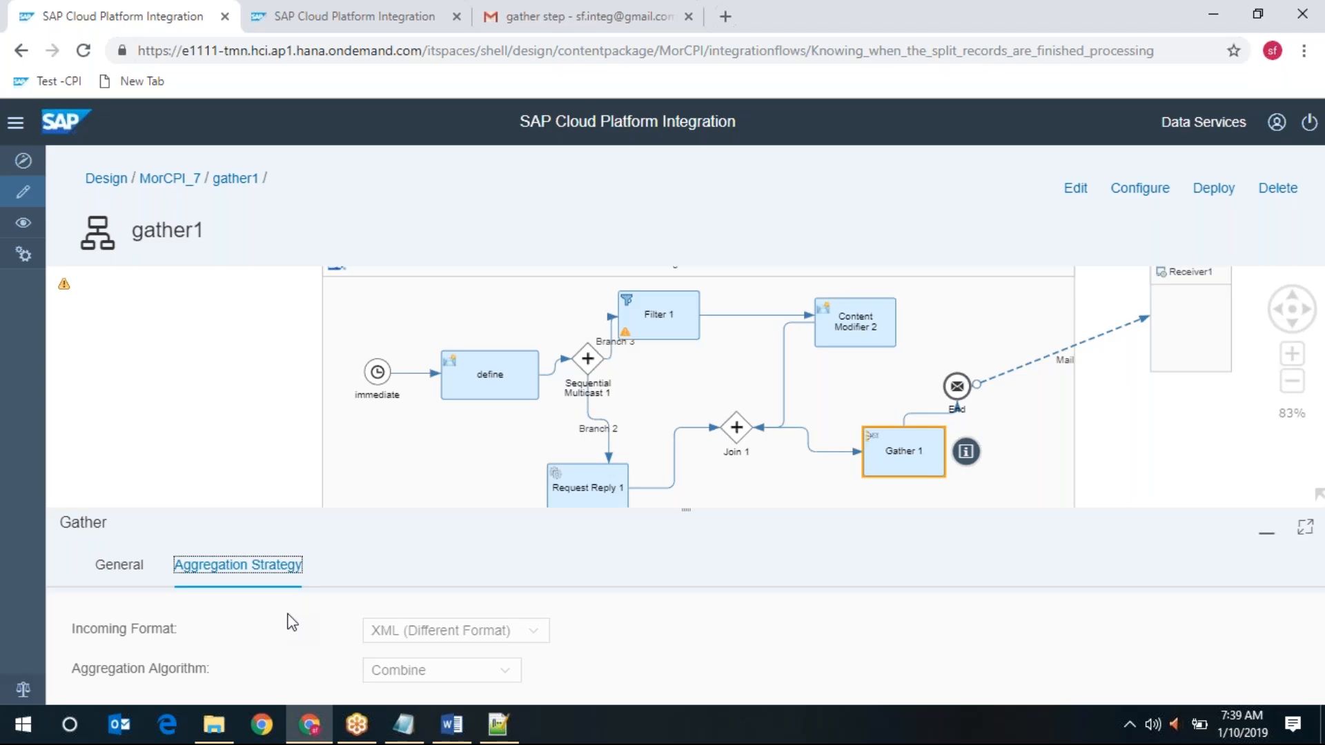
Step: Reopen the email and examine the multimap:Messages root element and the PerPersonal and School structures it combines
click(534, 12)
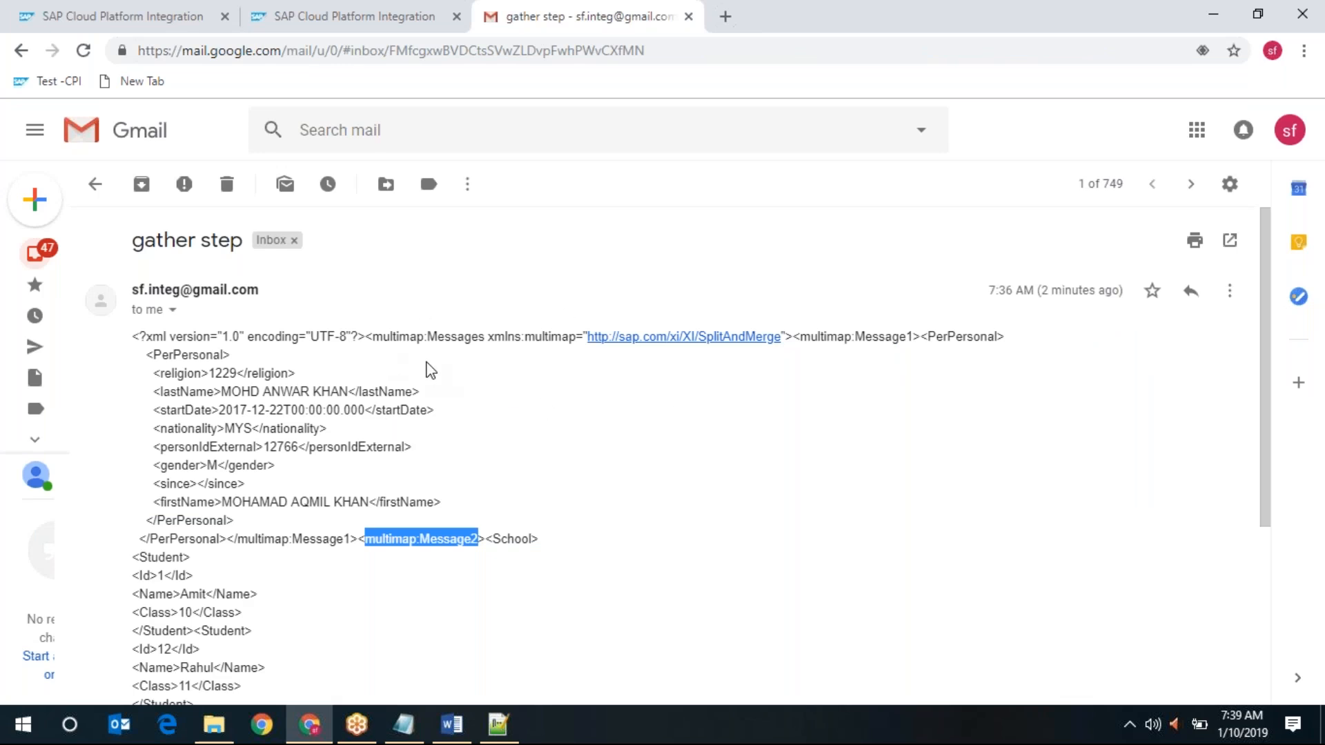
drag(390, 336, 488, 336)
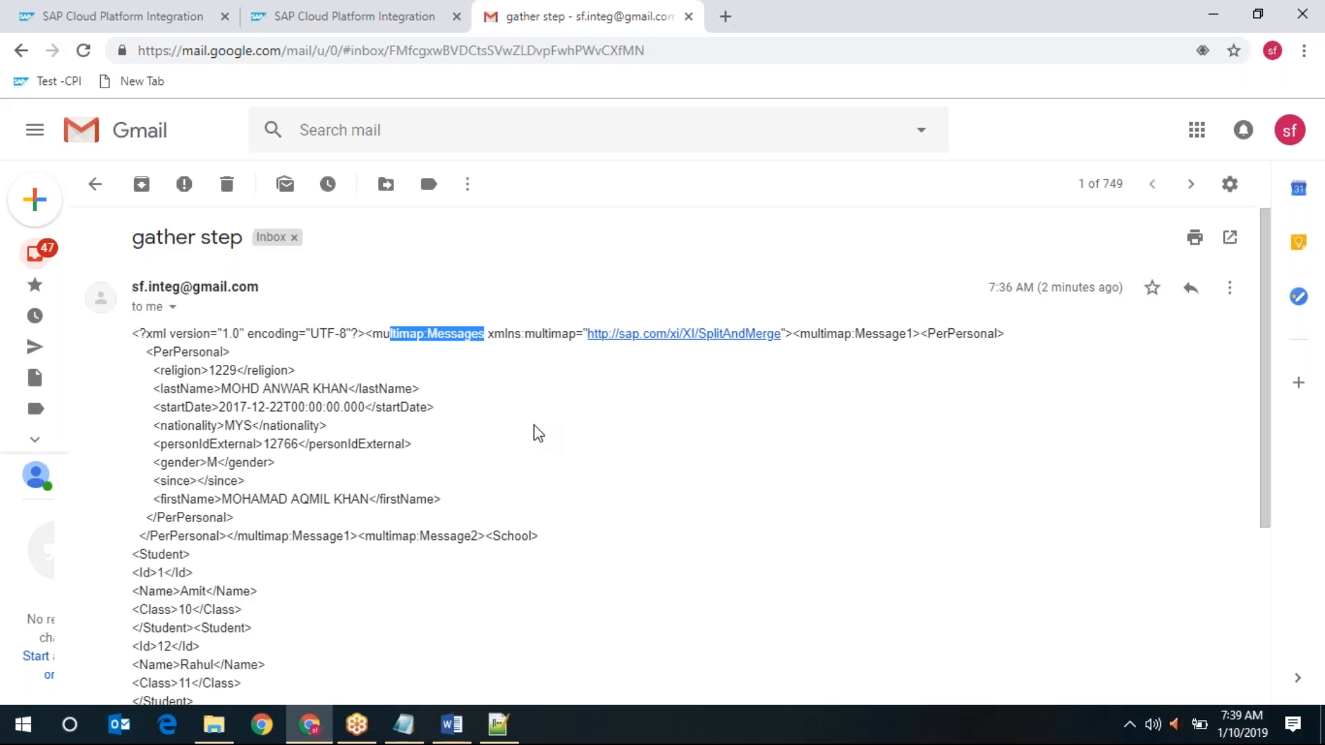
scroll(538, 433, down, 2)
scroll(538, 433, up, 2)
double_click(186, 355)
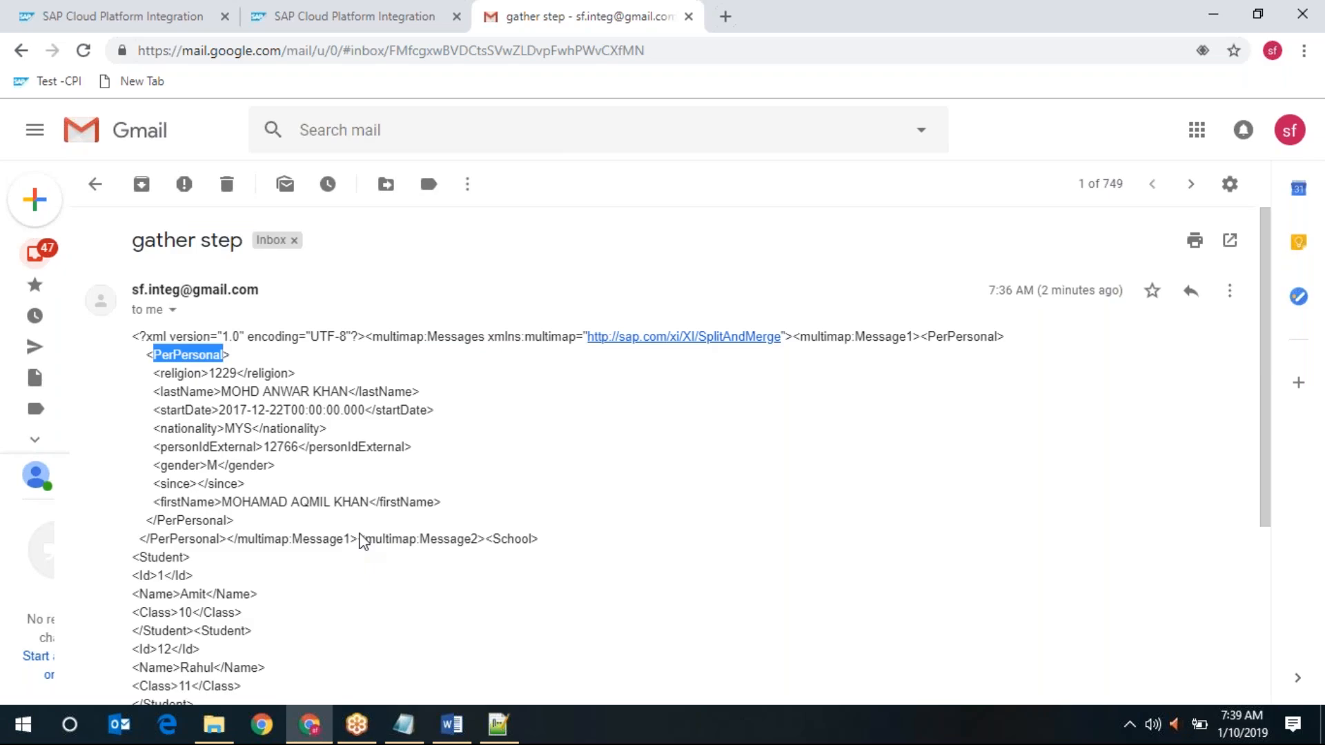
scroll(363, 540, down, 2)
scroll(583, 554, up, 1)
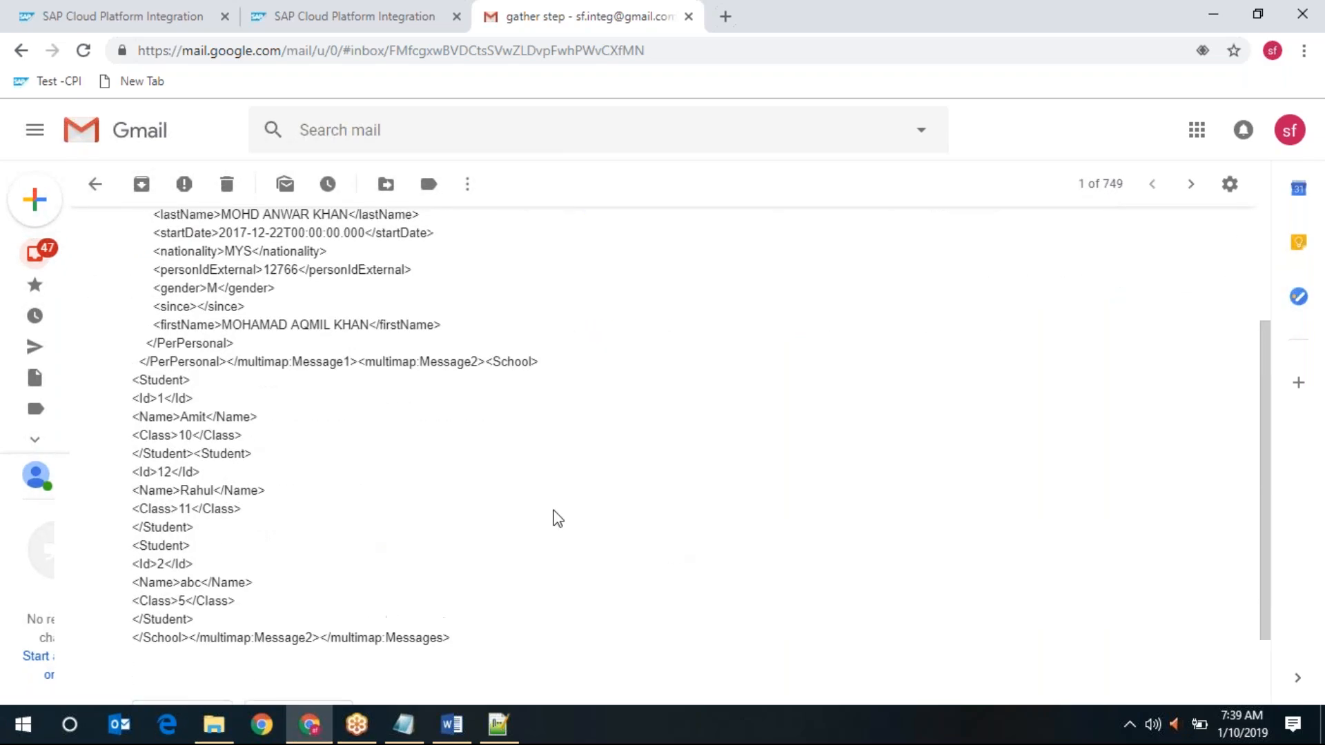
Step: Put the gather1 flow into edit mode and check the XPath expression and value type of Filter 1
key(ctrl+Tab)
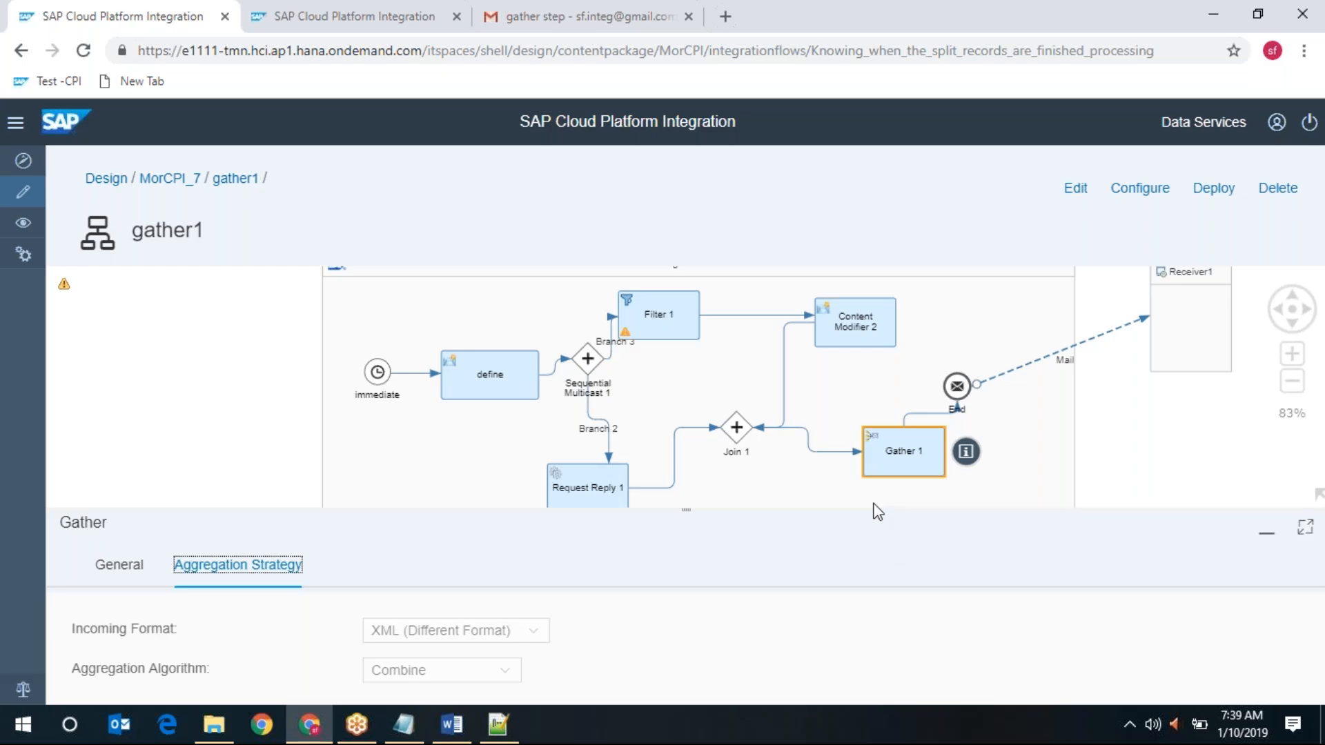
click(1072, 188)
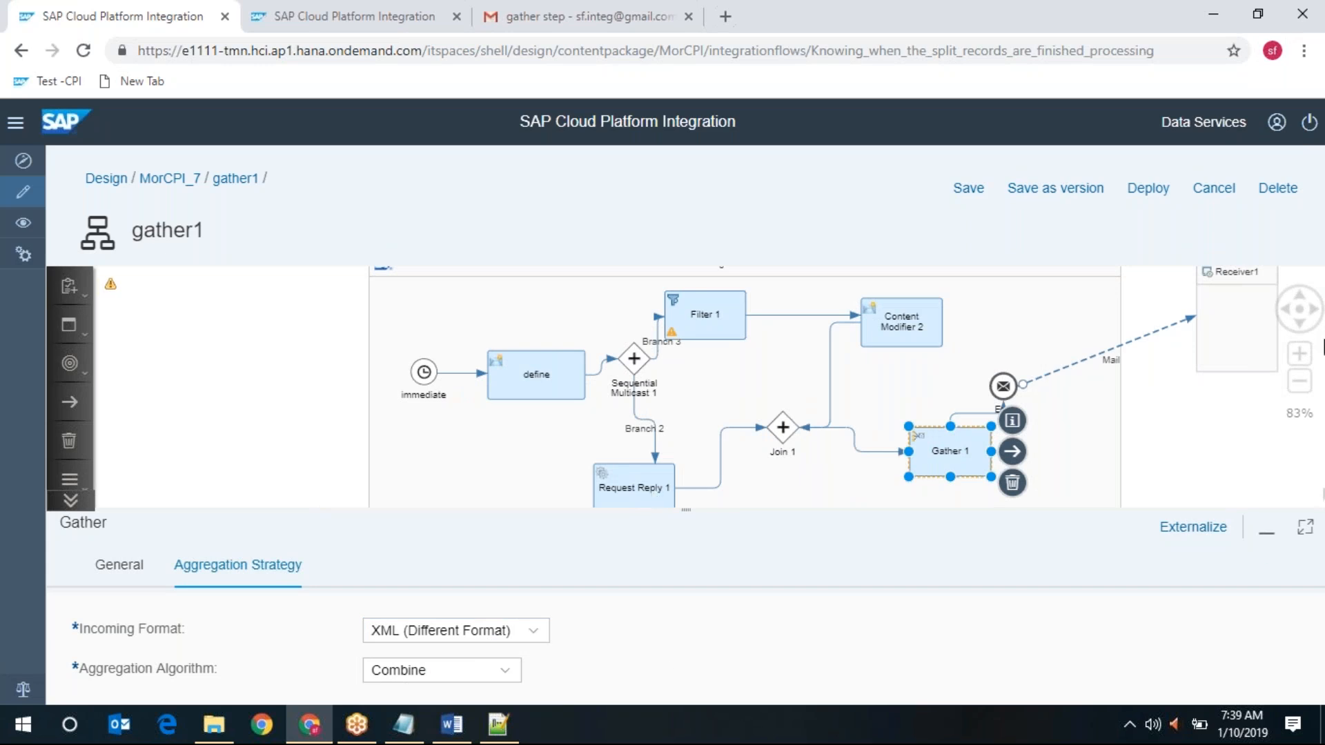
click(1304, 302)
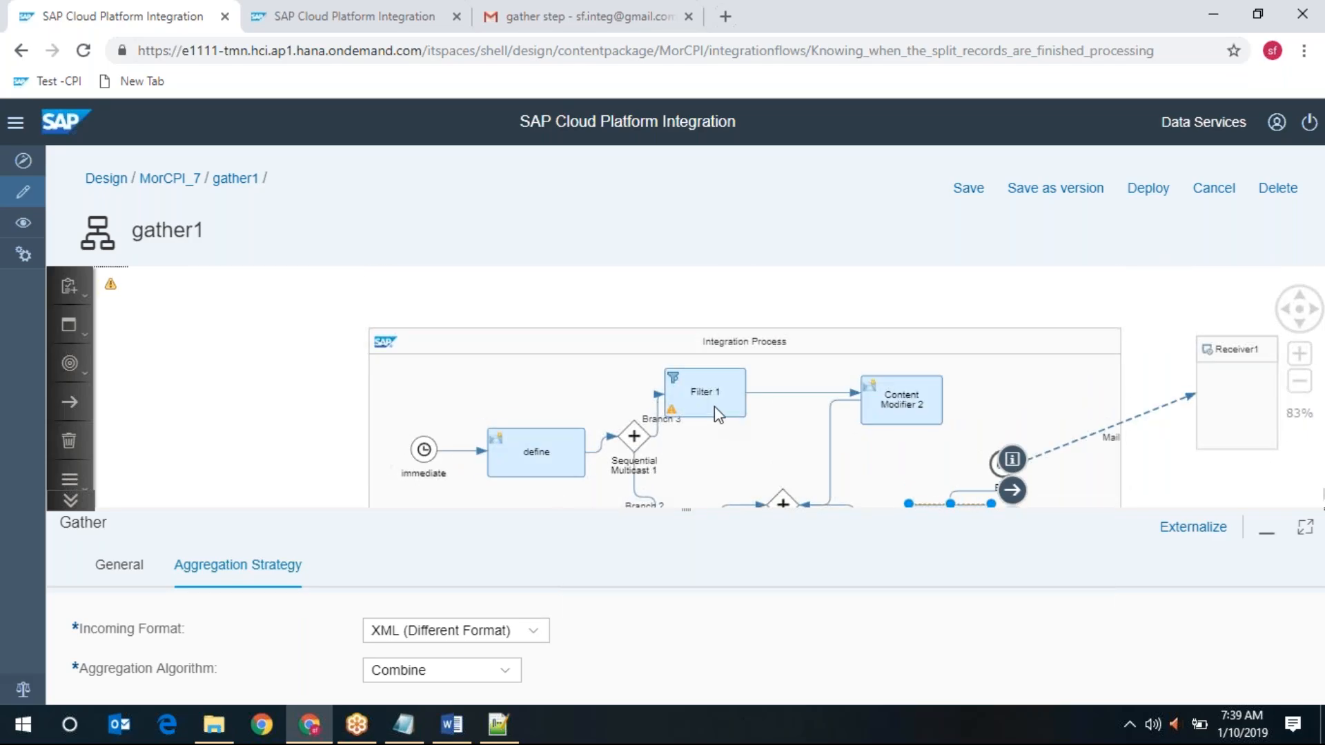
click(714, 407)
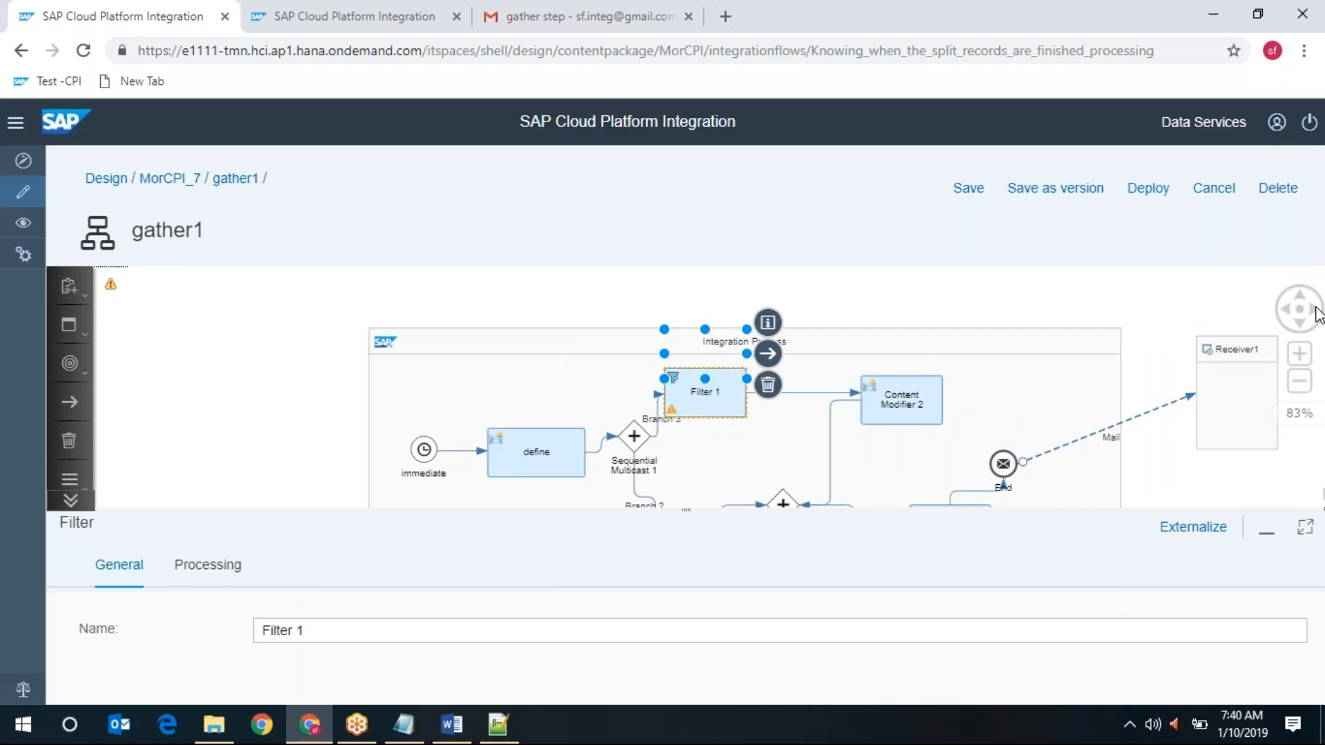
click(1301, 329)
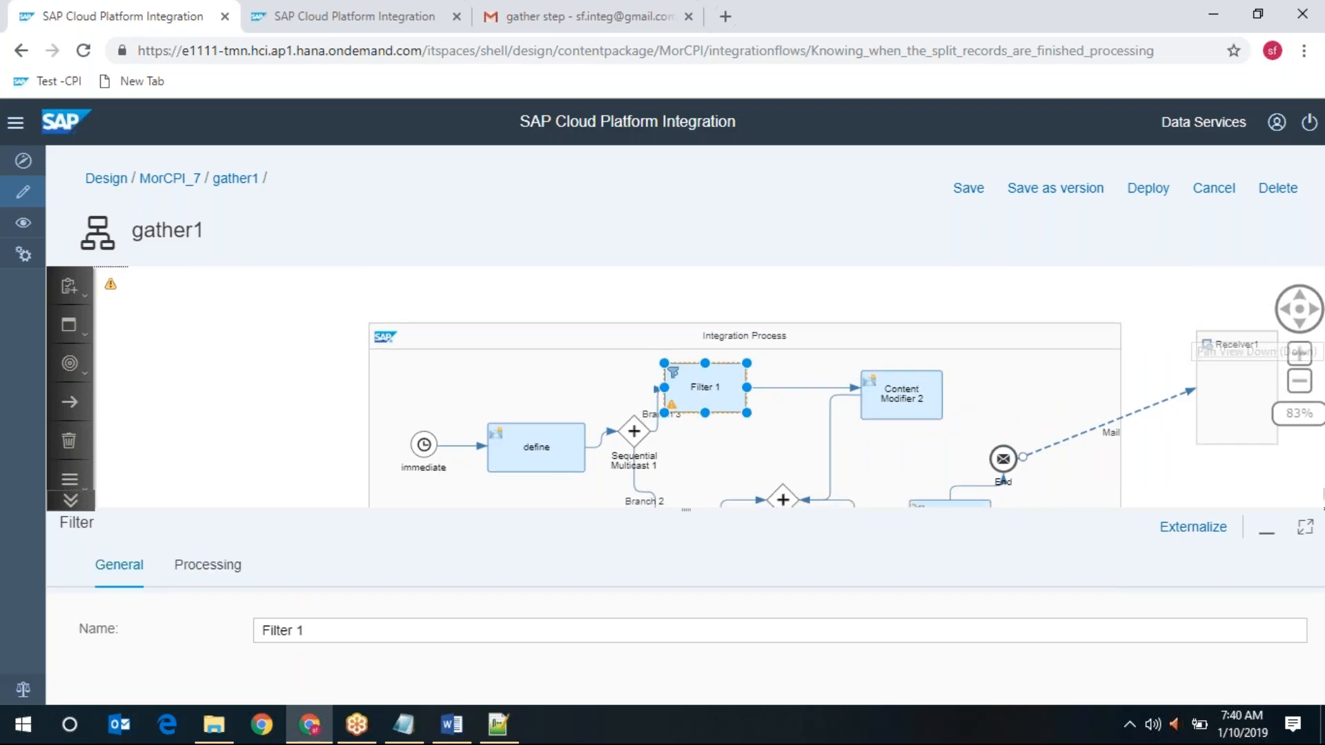
click(226, 574)
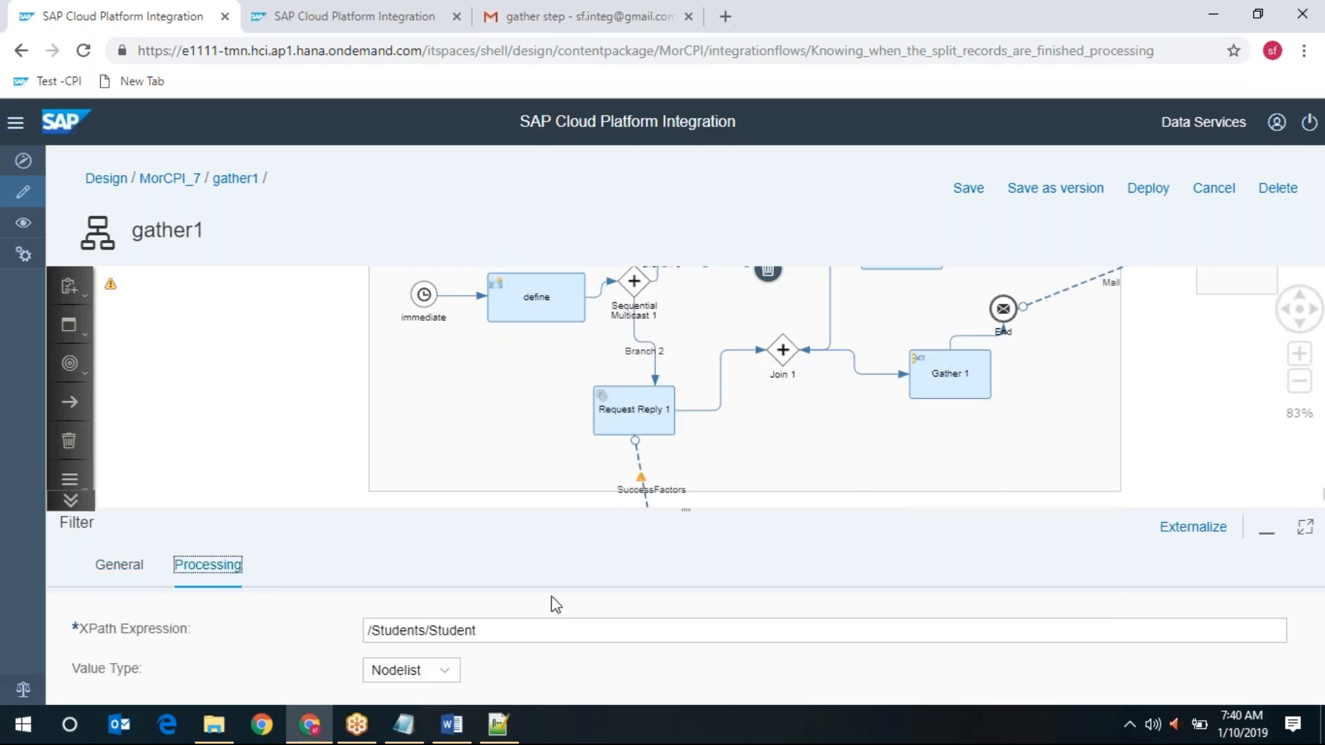
Step: Set Gather 1's incoming format to XML (Same Format) and its aggregation algorithm to Combine at XPath
click(951, 367)
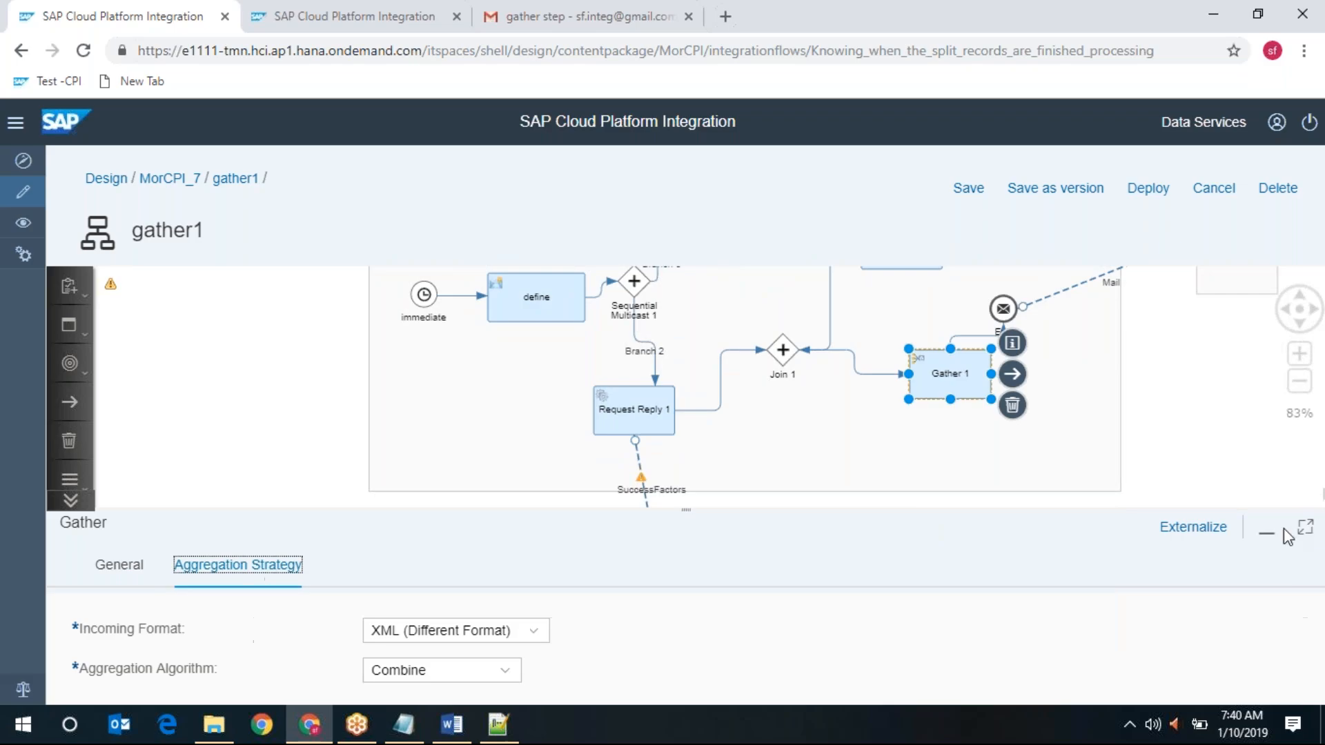
click(1304, 527)
click(503, 432)
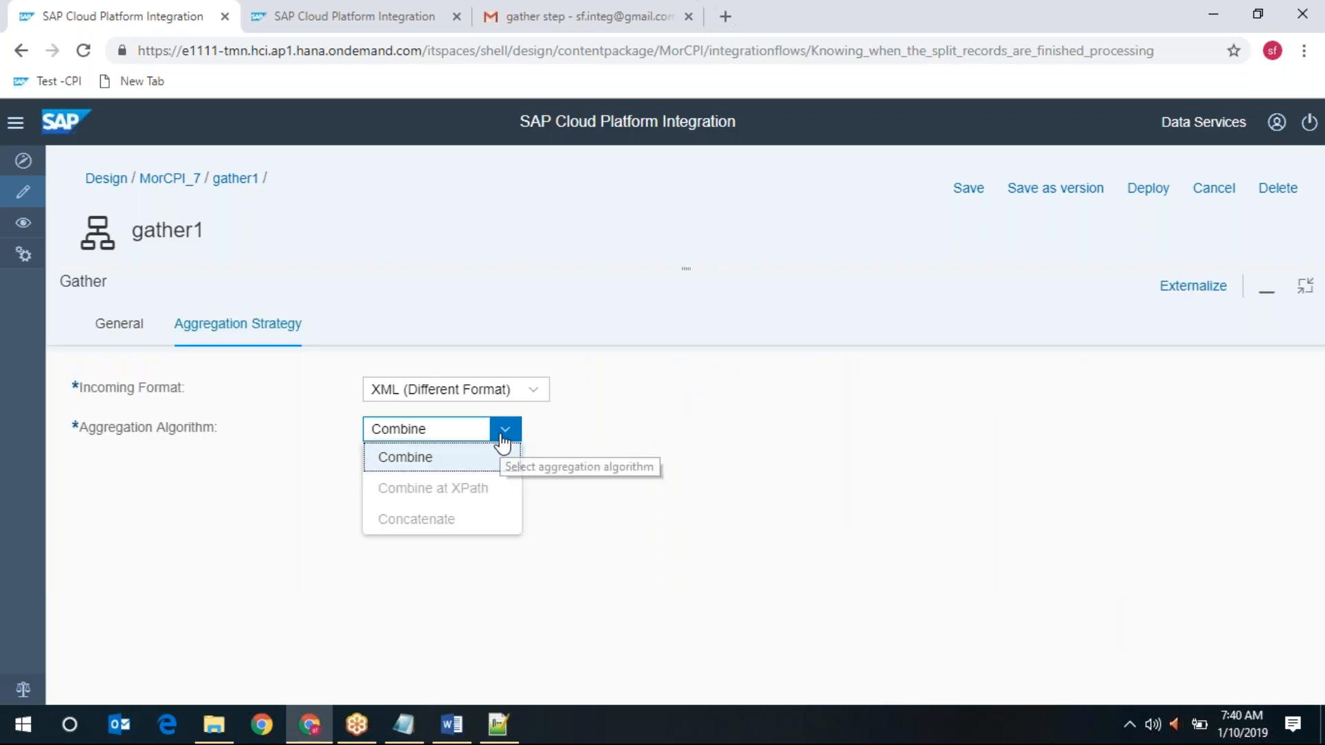
click(532, 391)
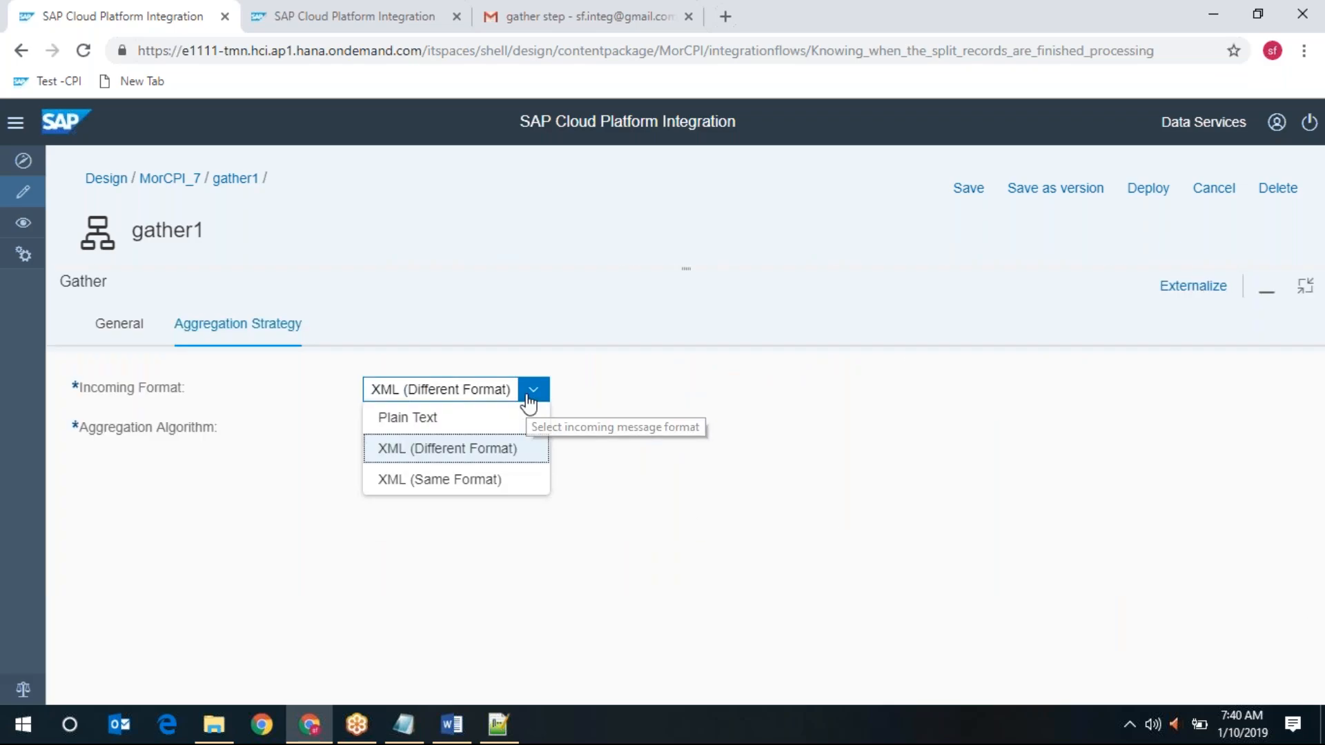
click(475, 483)
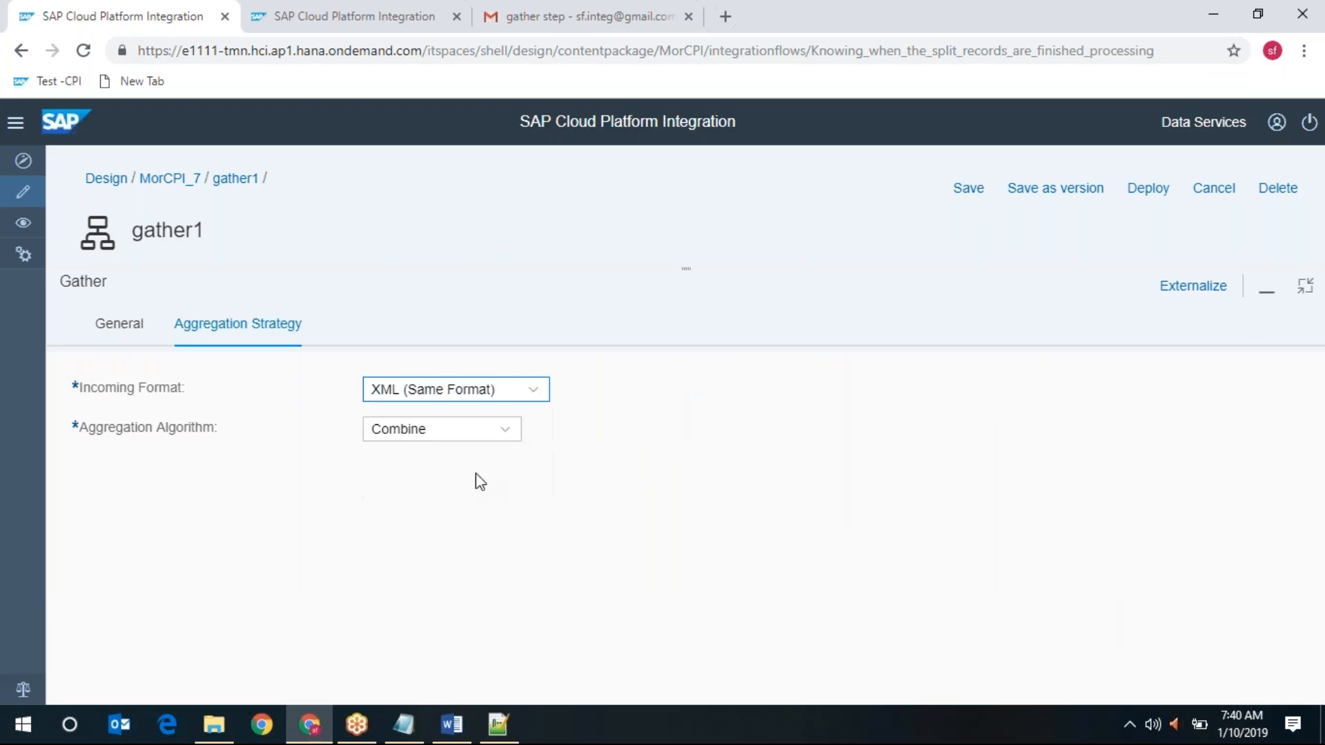
click(441, 428)
click(448, 486)
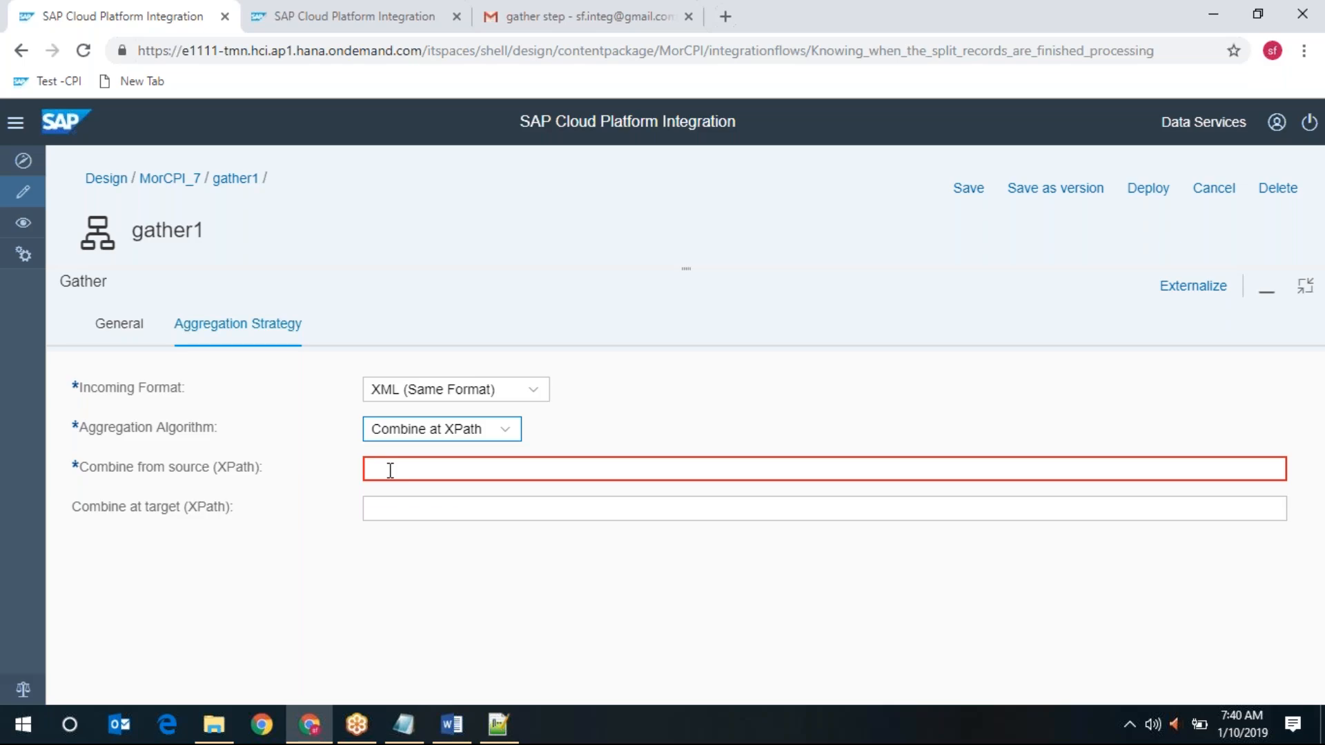
click(390, 470)
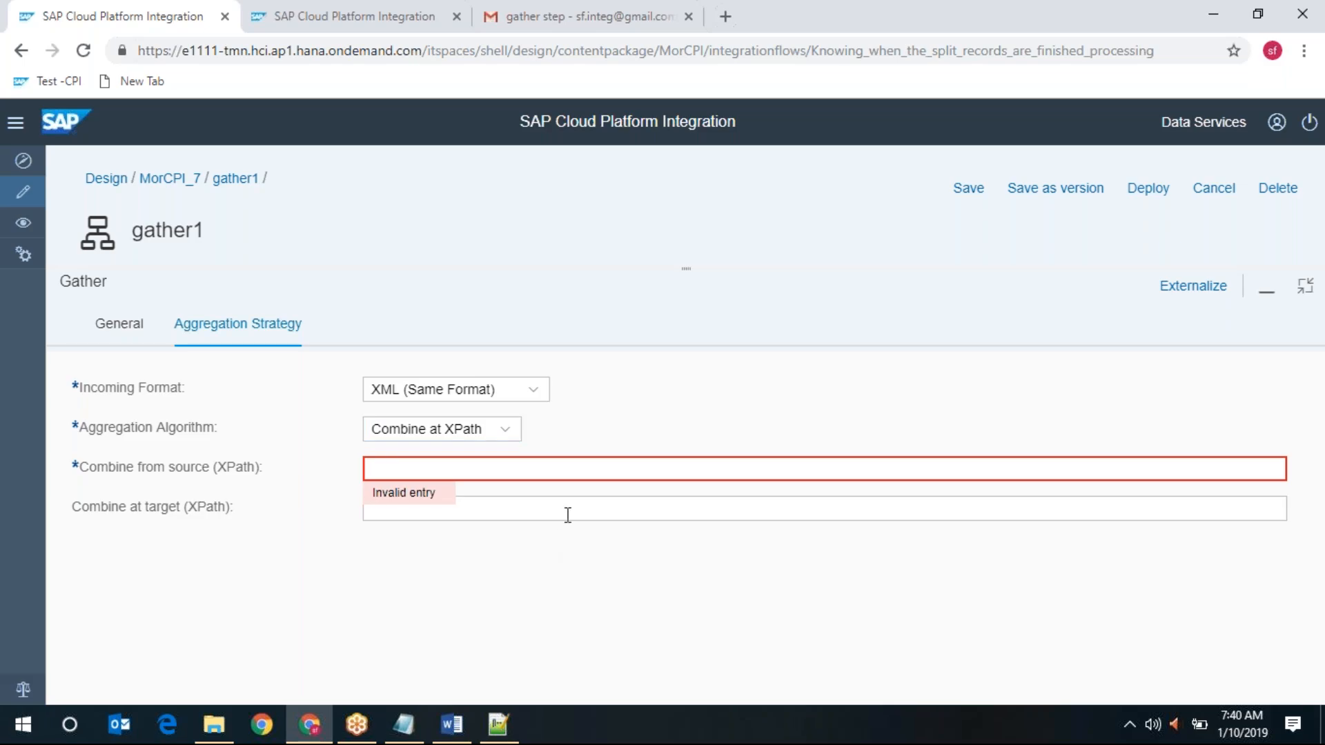
click(1307, 296)
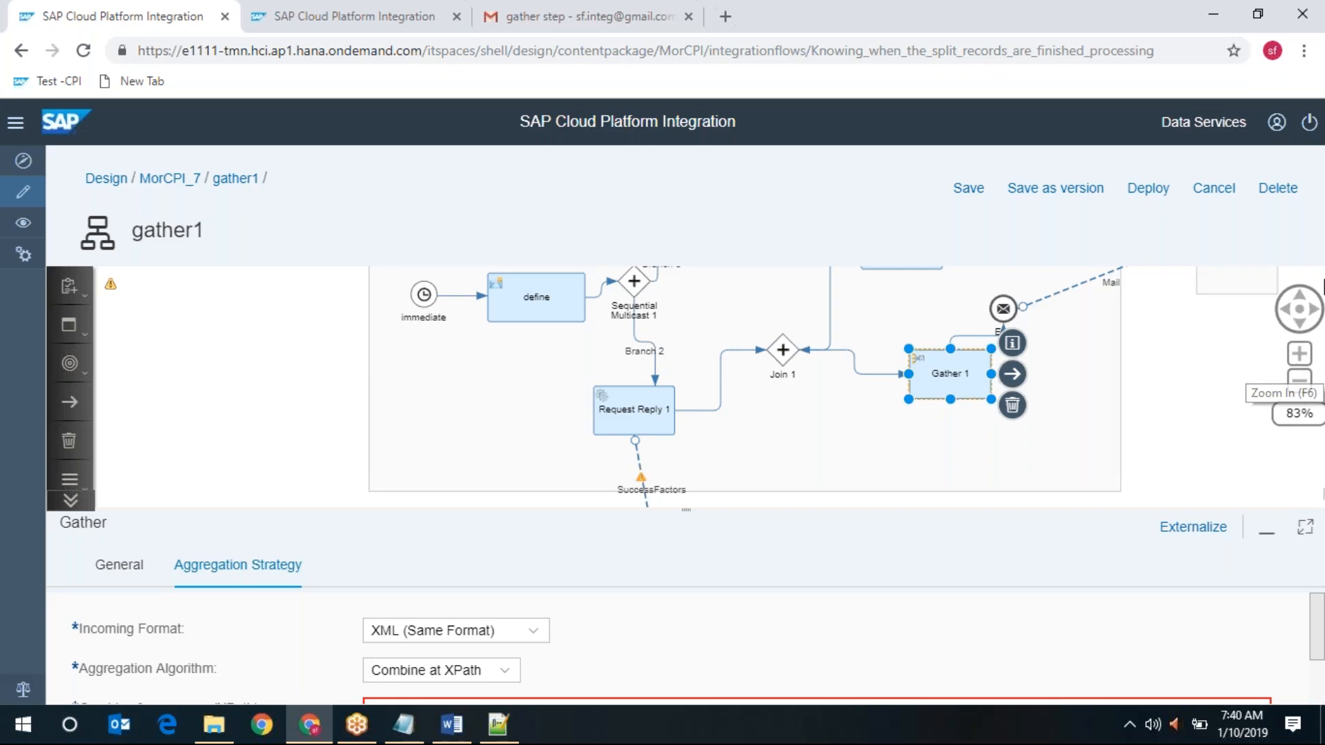
click(1299, 303)
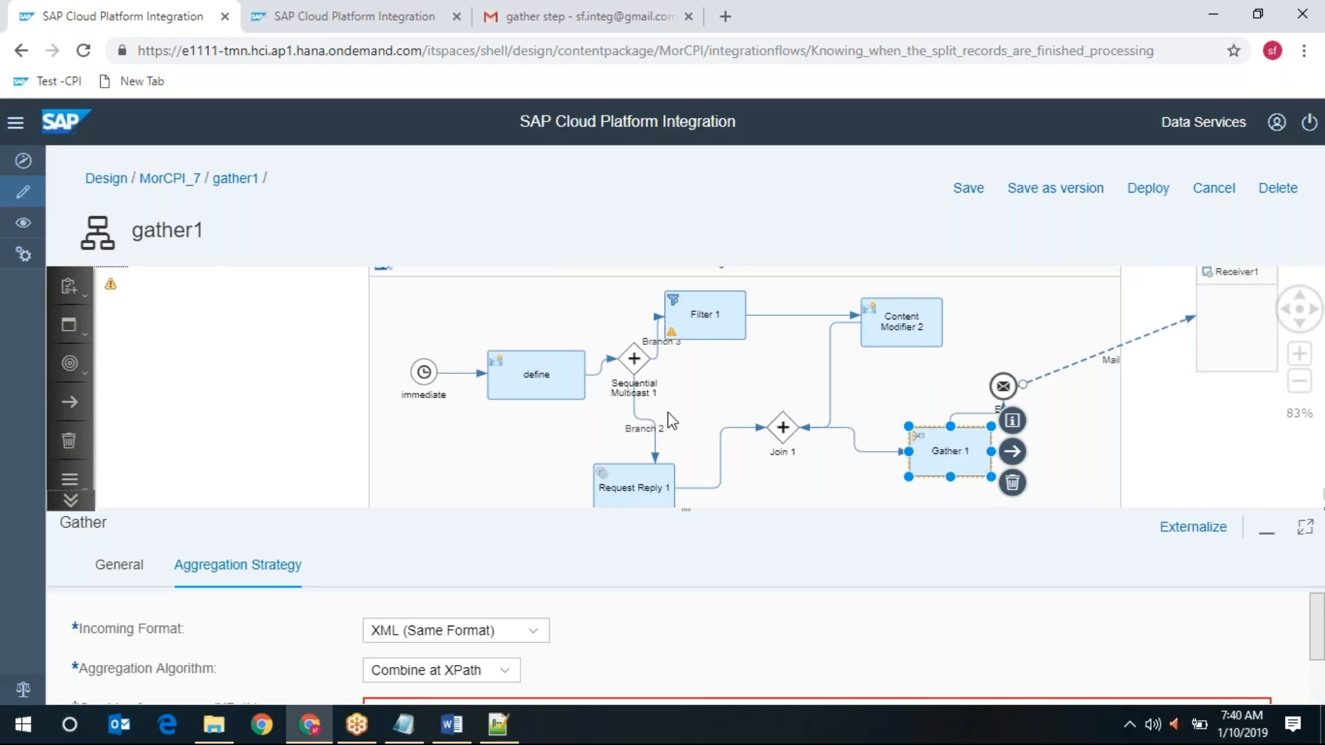
Step: Add a Router from the message routing elements to the gather1 integration process, below the immediate start event
click(70, 498)
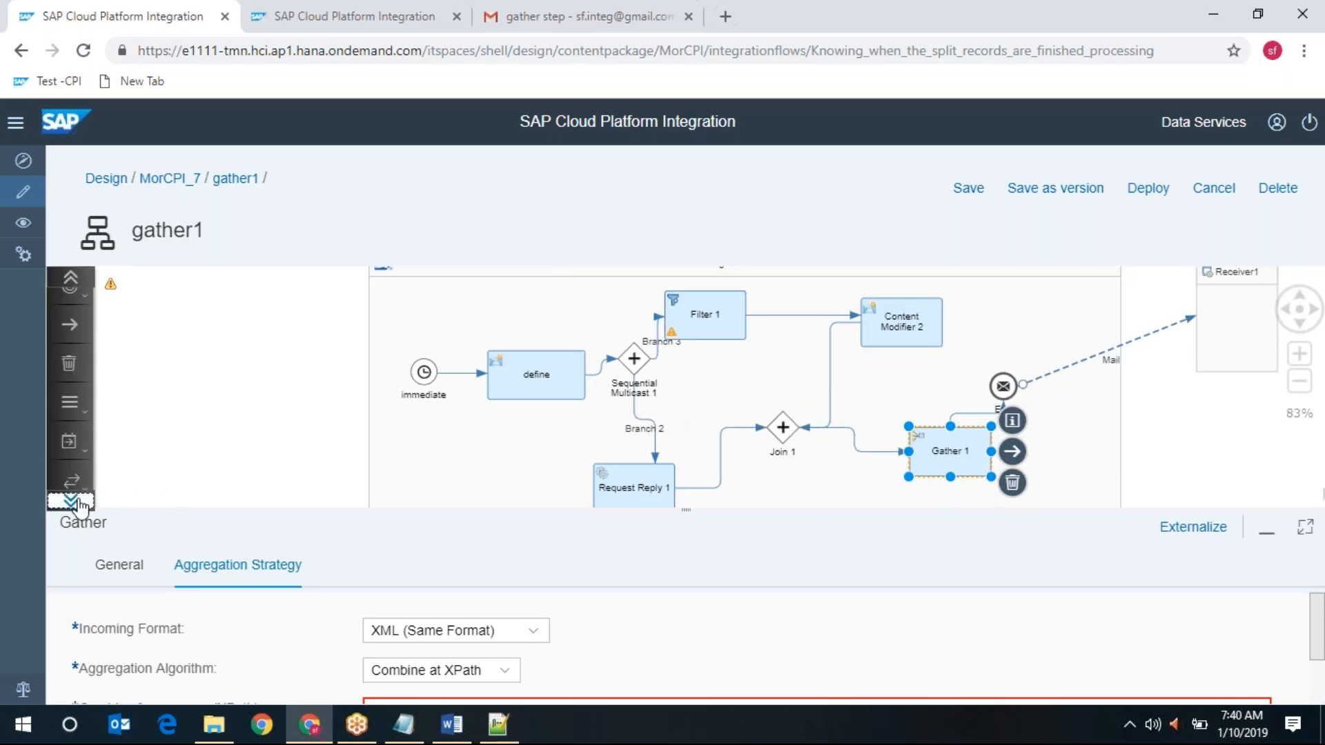
click(75, 480)
click(71, 498)
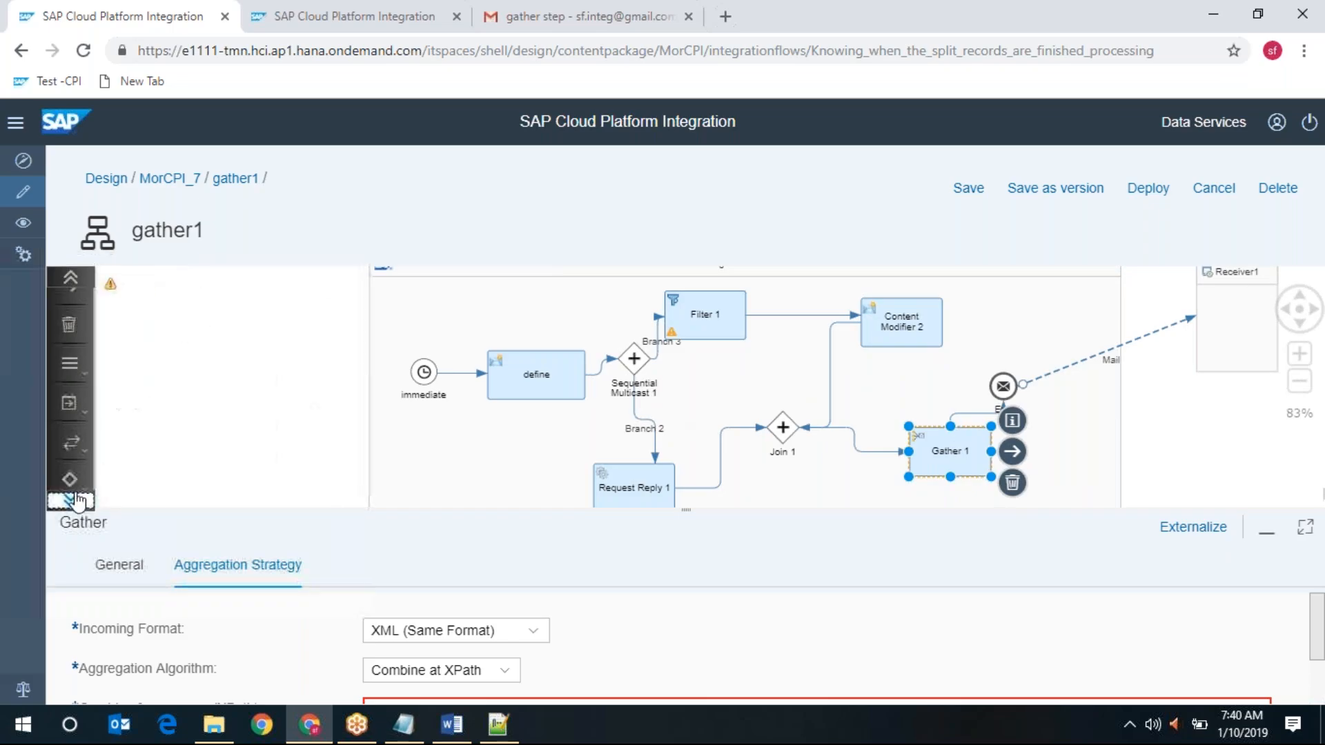
click(73, 481)
scroll(252, 417, down, 2)
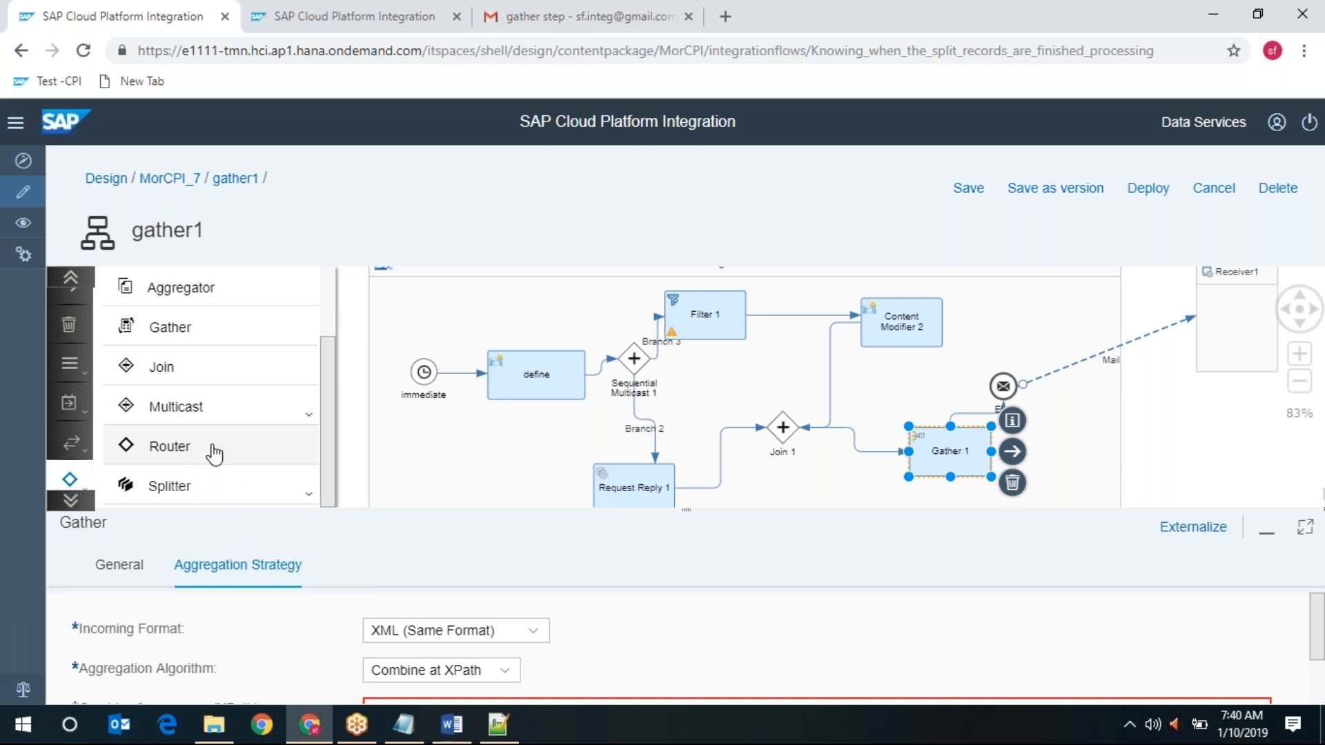
drag(215, 454, 437, 474)
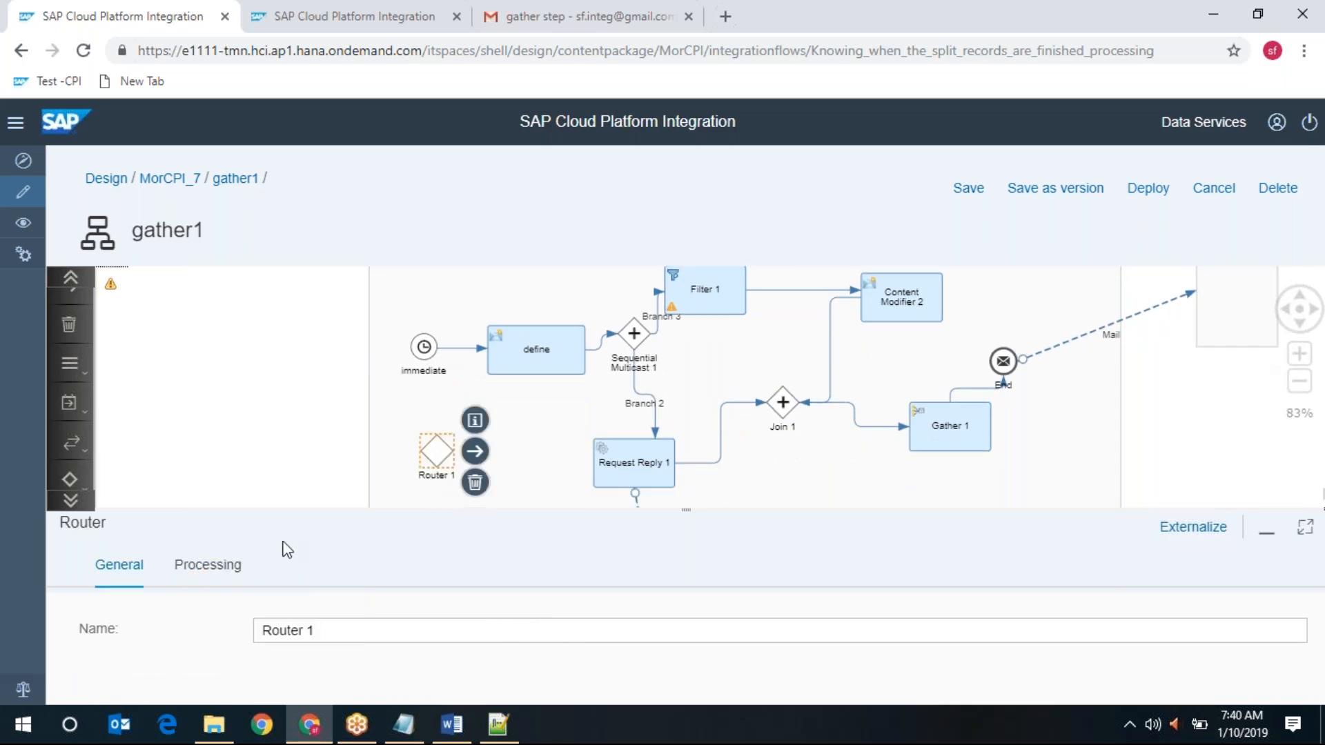
Step: Examine the new Router's processing settings for error handling and routing conditions
click(219, 570)
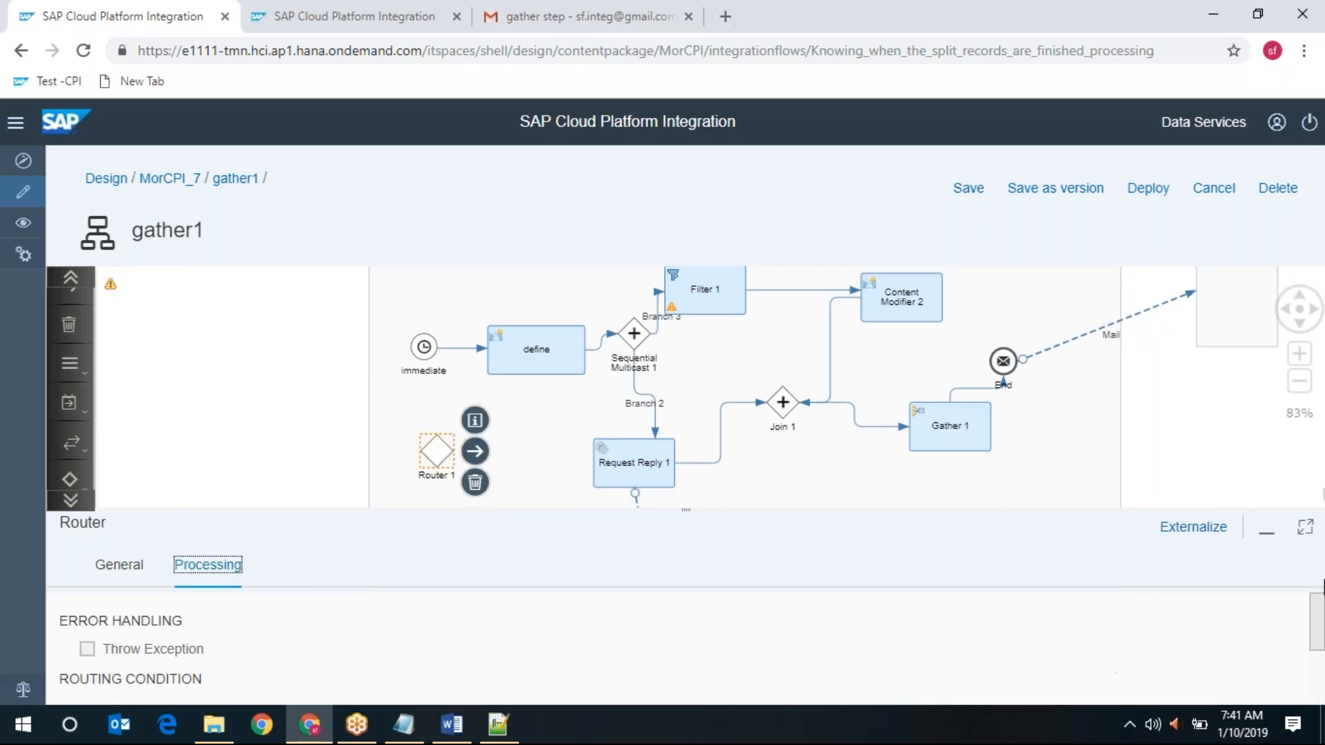
click(1305, 526)
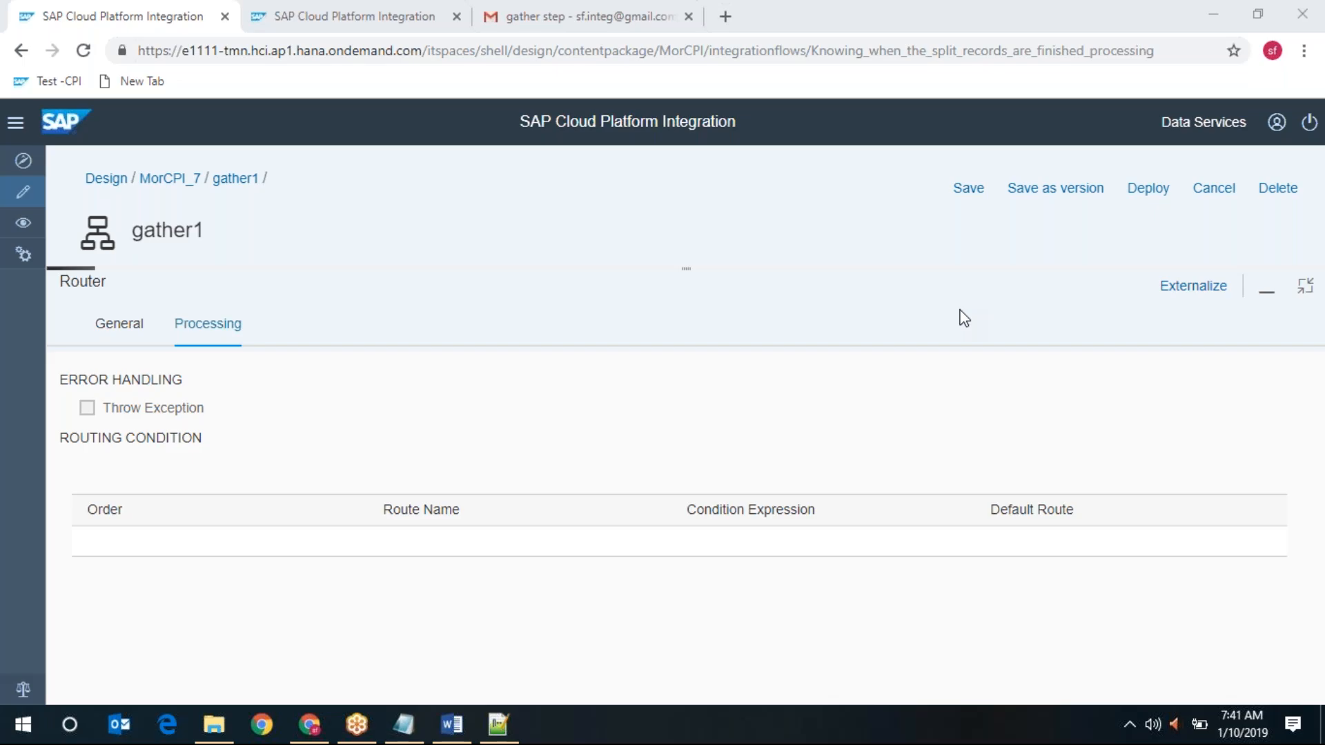
click(1305, 285)
Step: Leave edit mode of gather1 discarding the unsaved changes, and open the artifact list of the MorCPI_7 package
click(1211, 197)
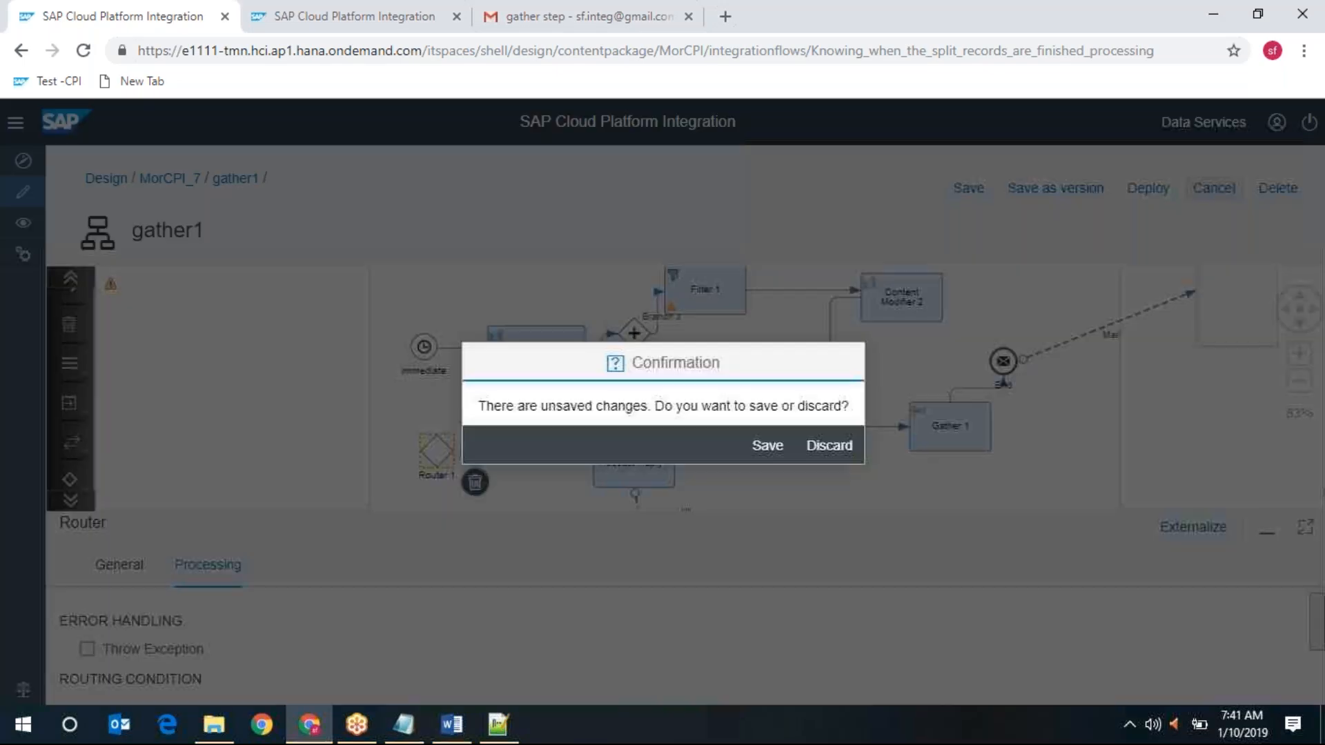
click(830, 445)
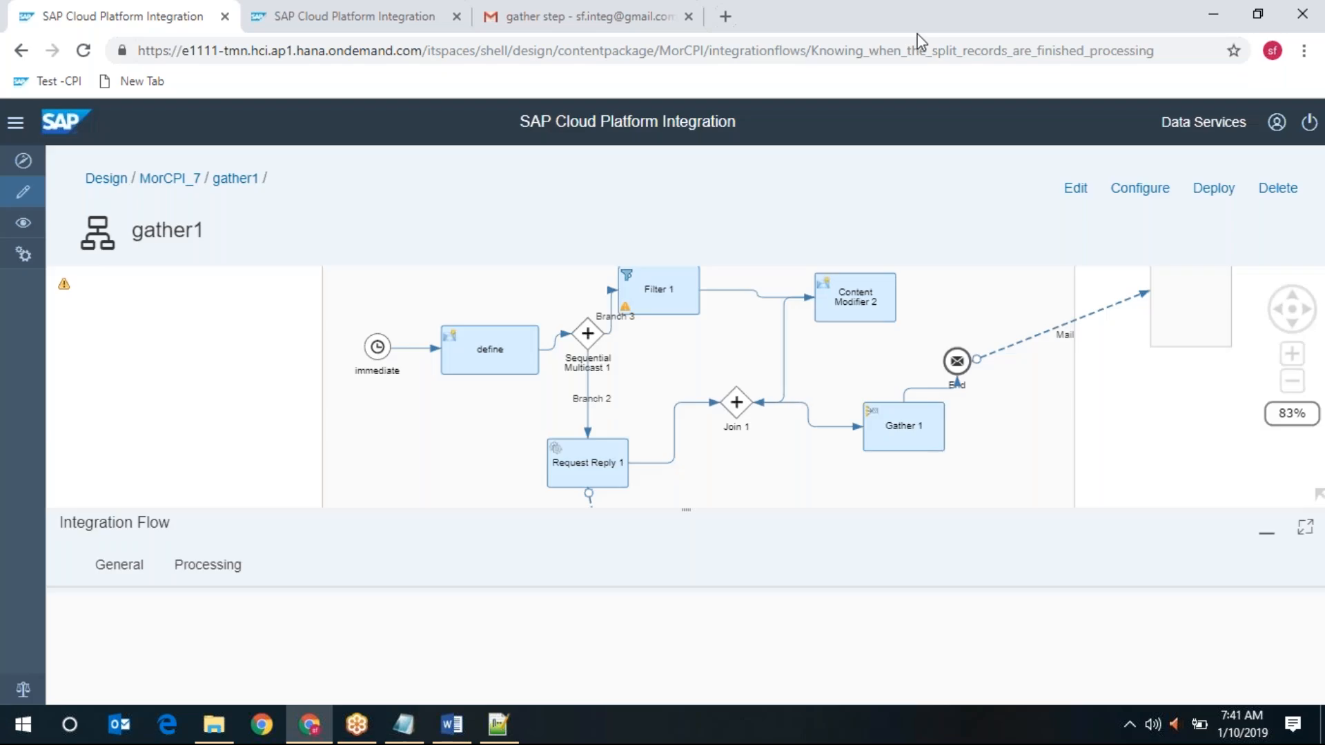
click(110, 180)
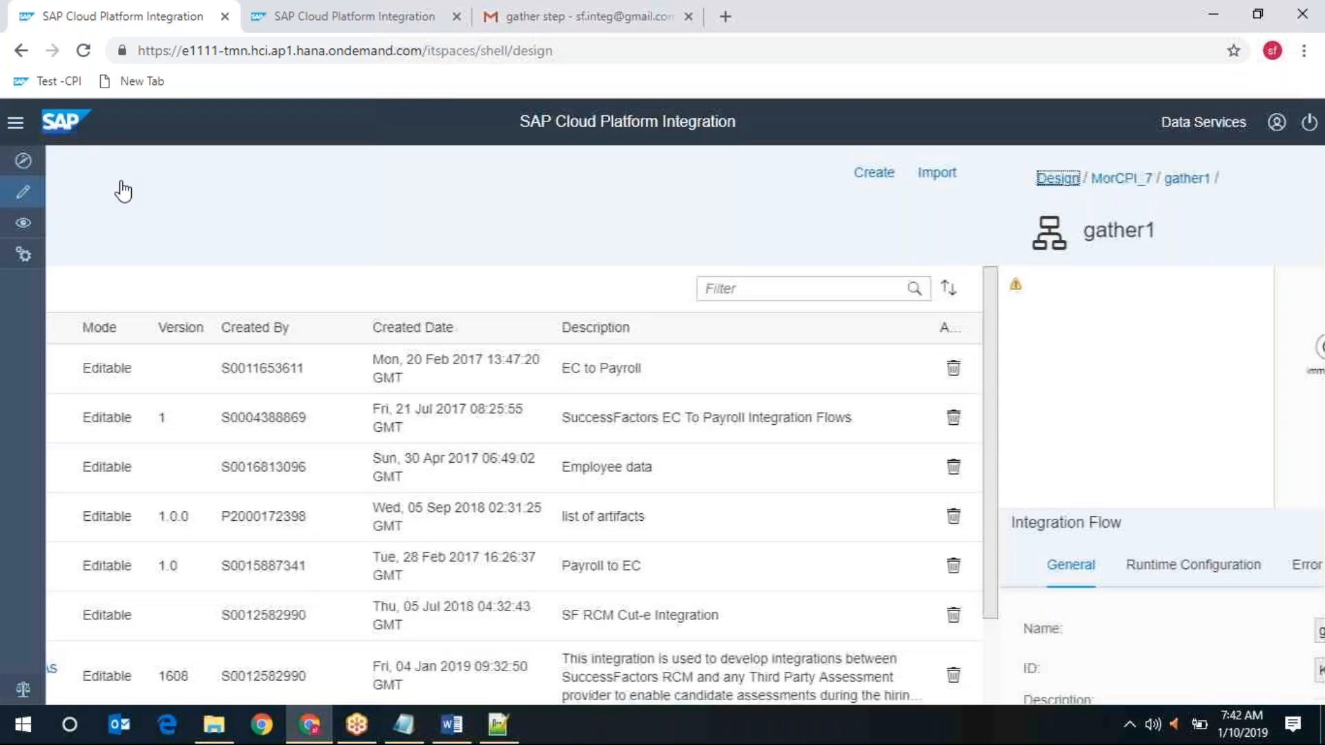
click(169, 517)
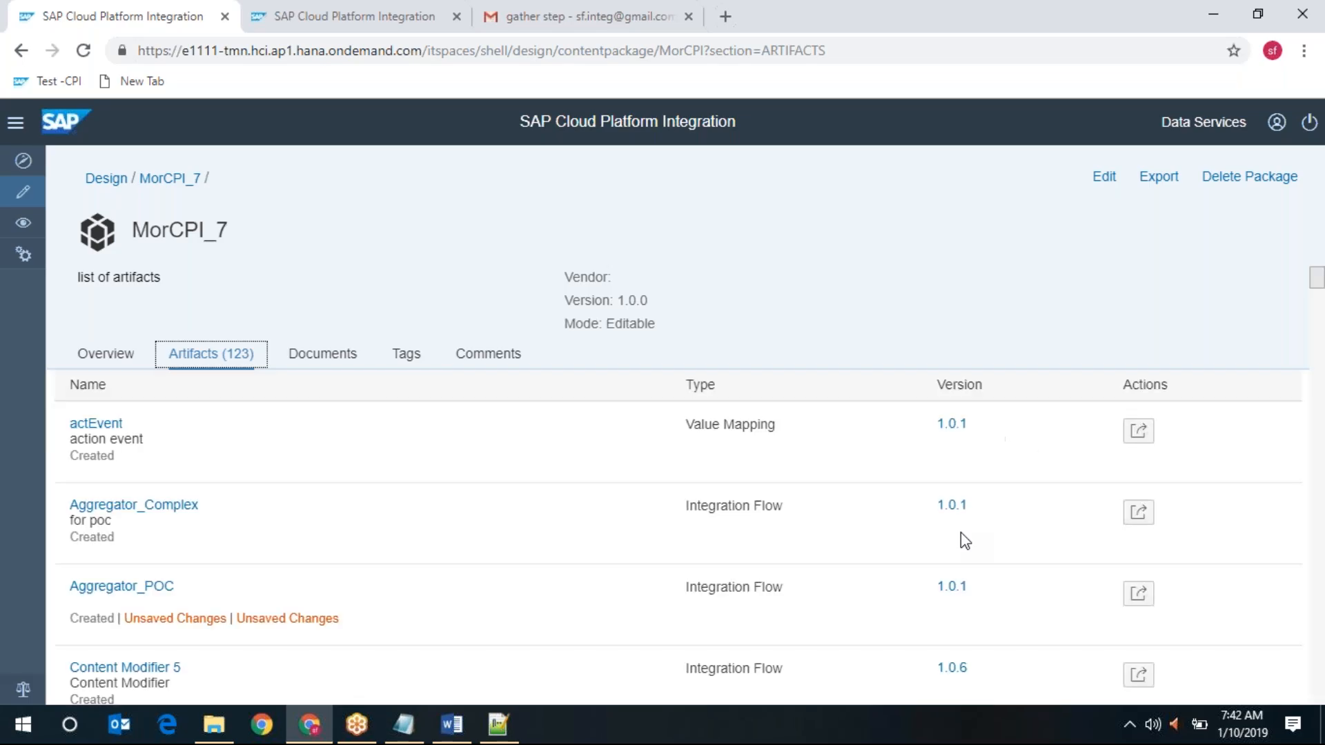
Step: Filter the package artifacts by "router" and open the Router_complex integration flow
click(1056, 389)
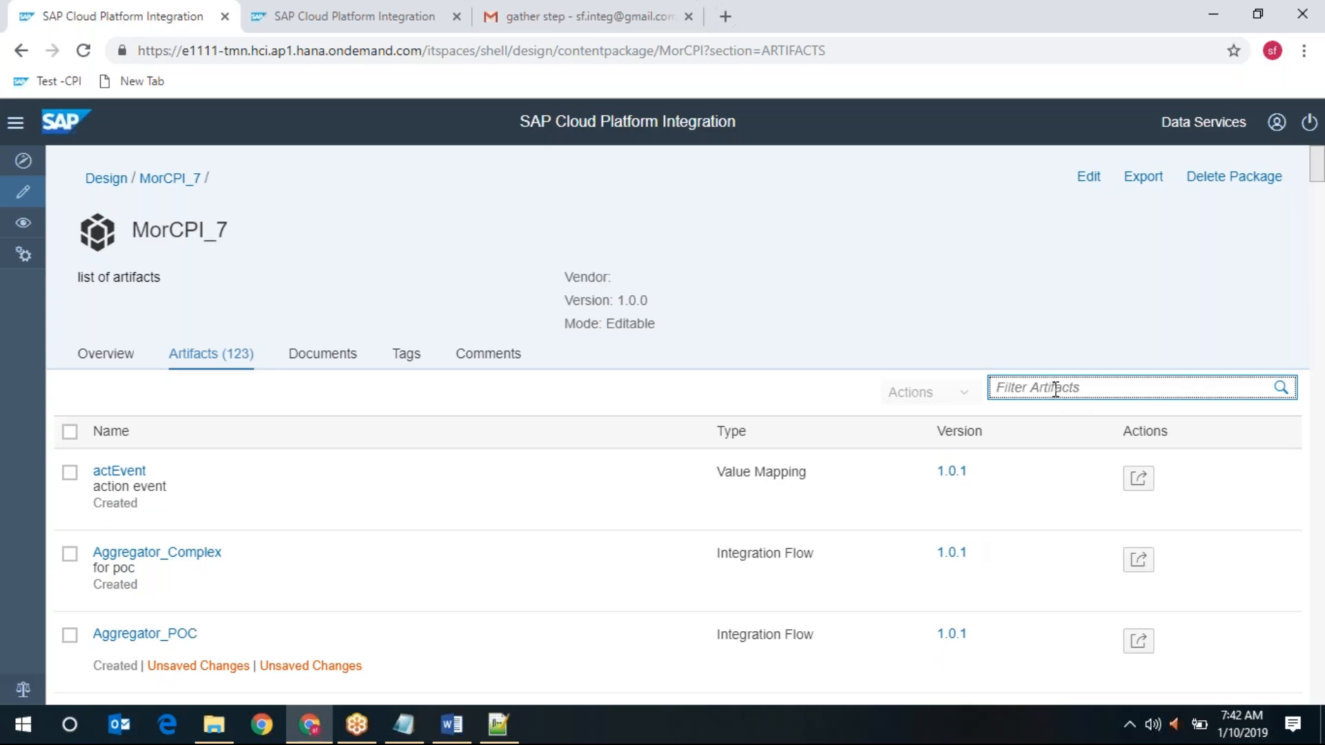
text(routr)
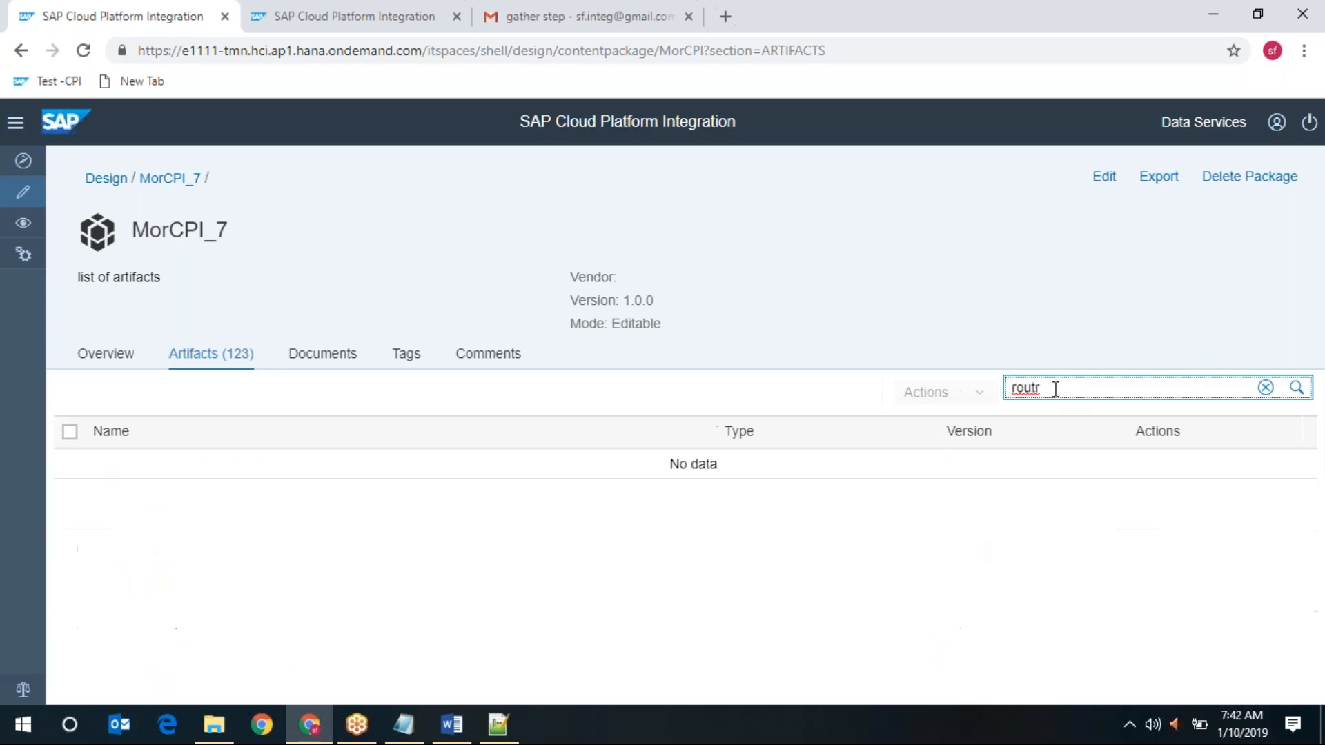
key(BackSpace)
text(er)
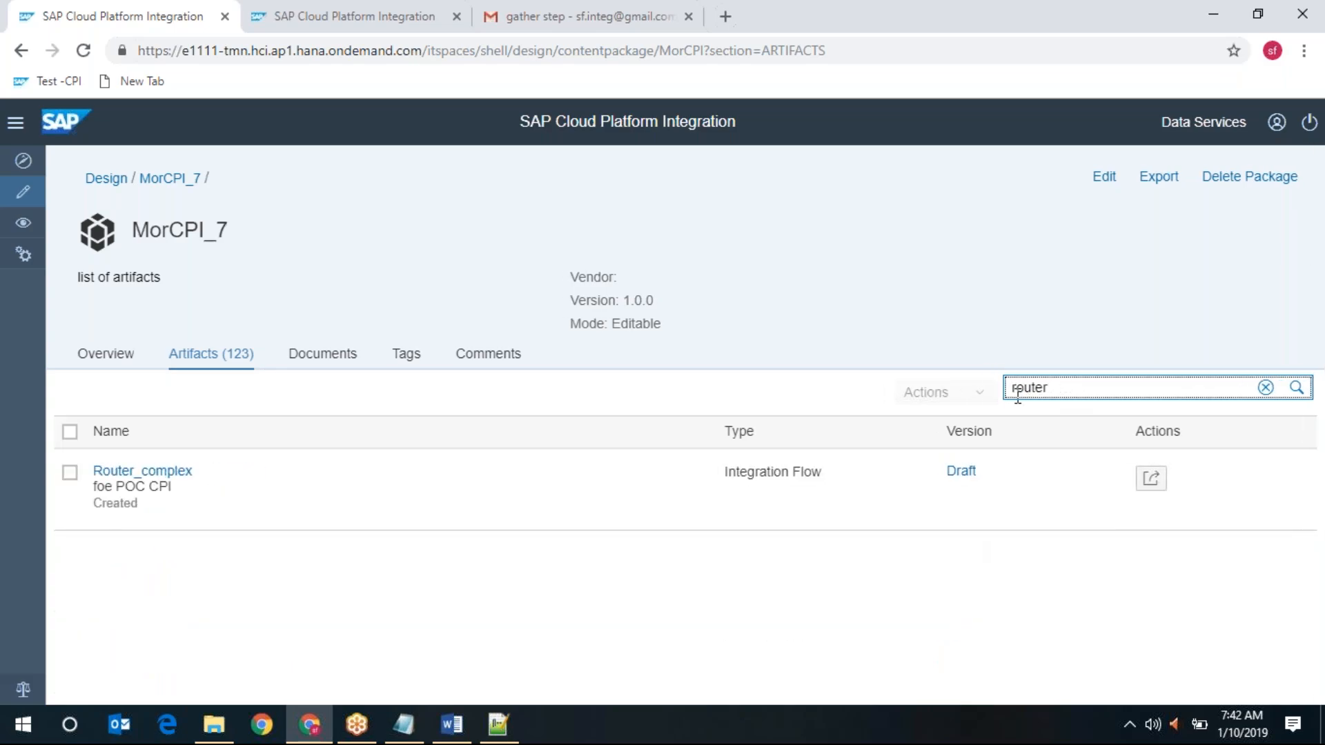
click(156, 474)
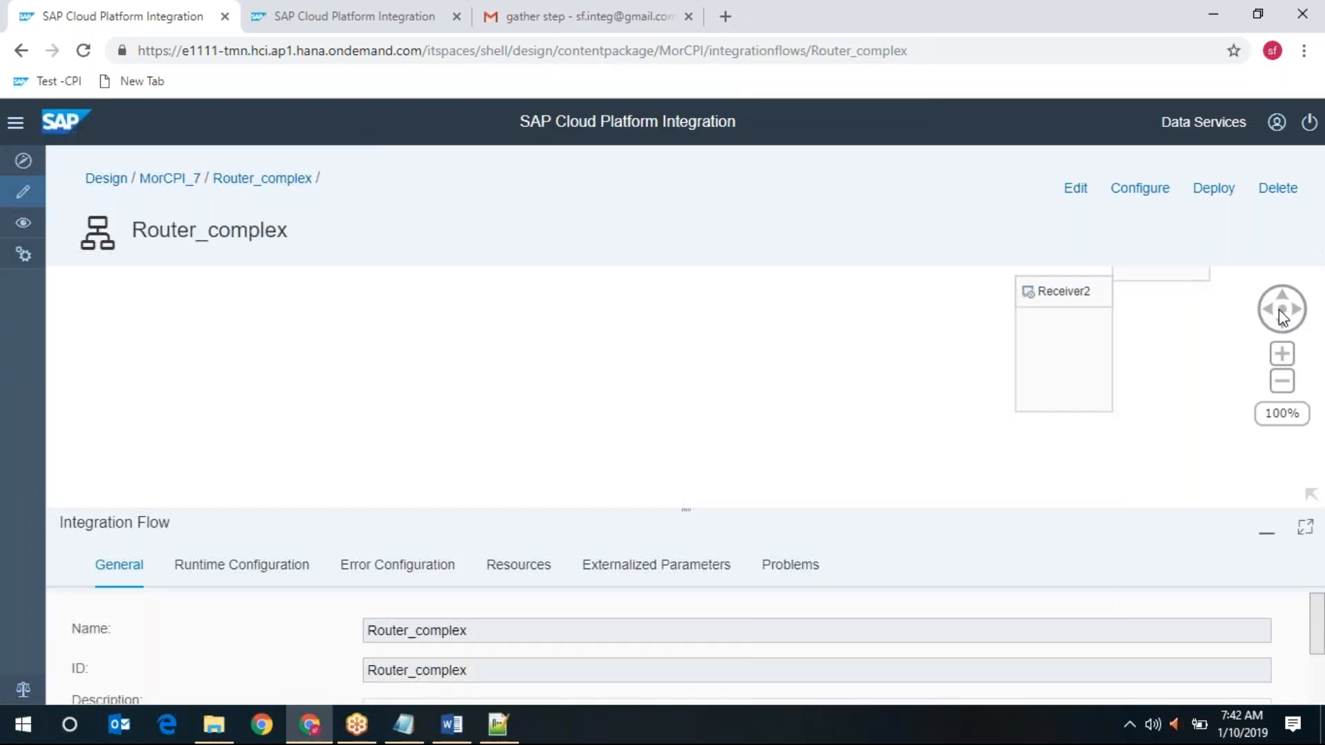
Step: Look over the Router_complex diagram and delete this integration flow from the package
click(1277, 382)
click(1276, 382)
click(1276, 383)
click(1282, 356)
click(1281, 352)
click(1278, 349)
click(1284, 380)
click(1281, 352)
click(1282, 352)
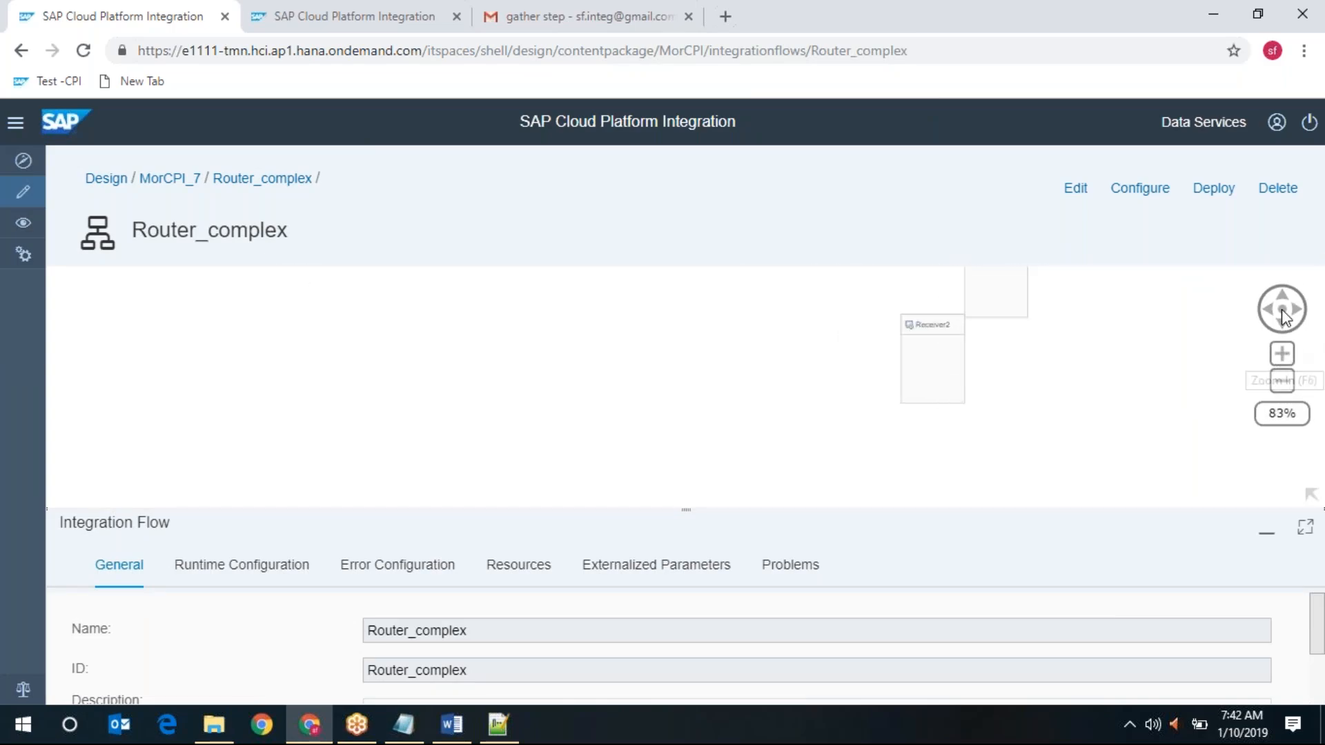
click(1283, 302)
click(1282, 294)
click(1283, 294)
click(1283, 294)
click(1283, 294)
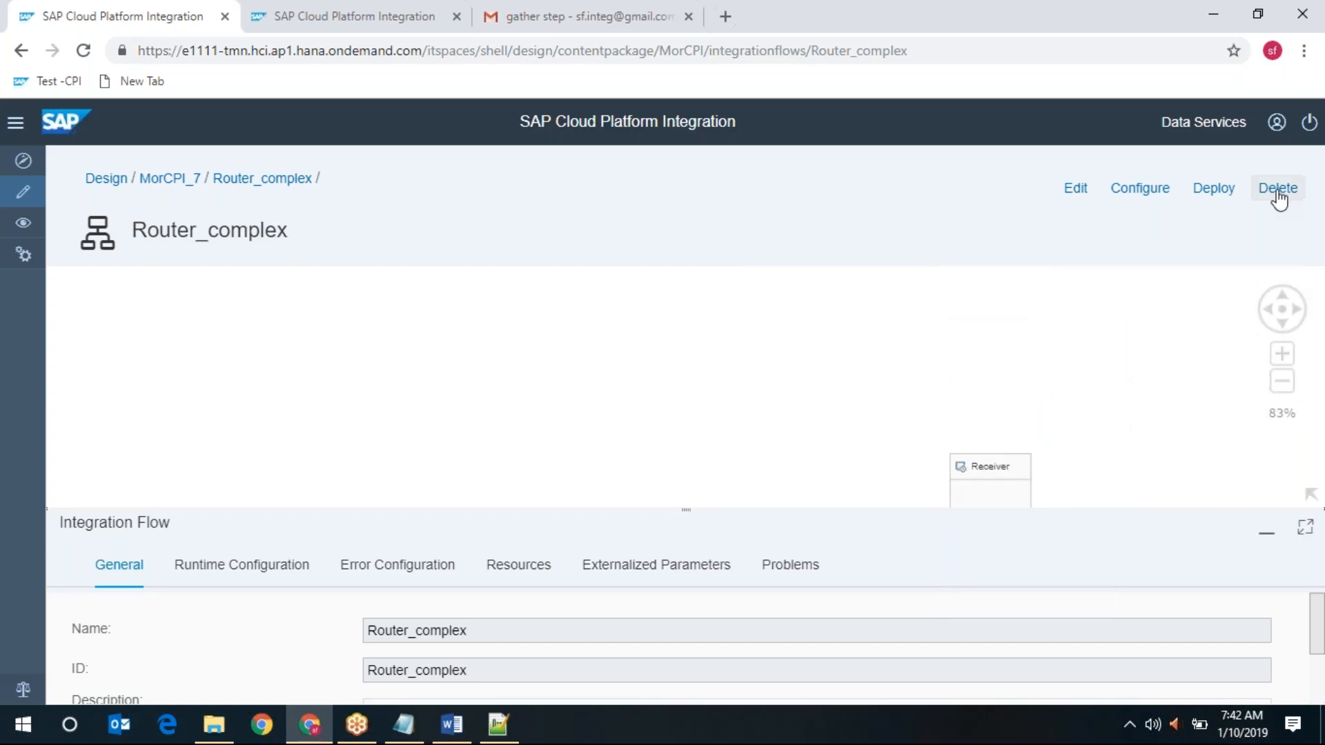
click(1277, 196)
click(752, 446)
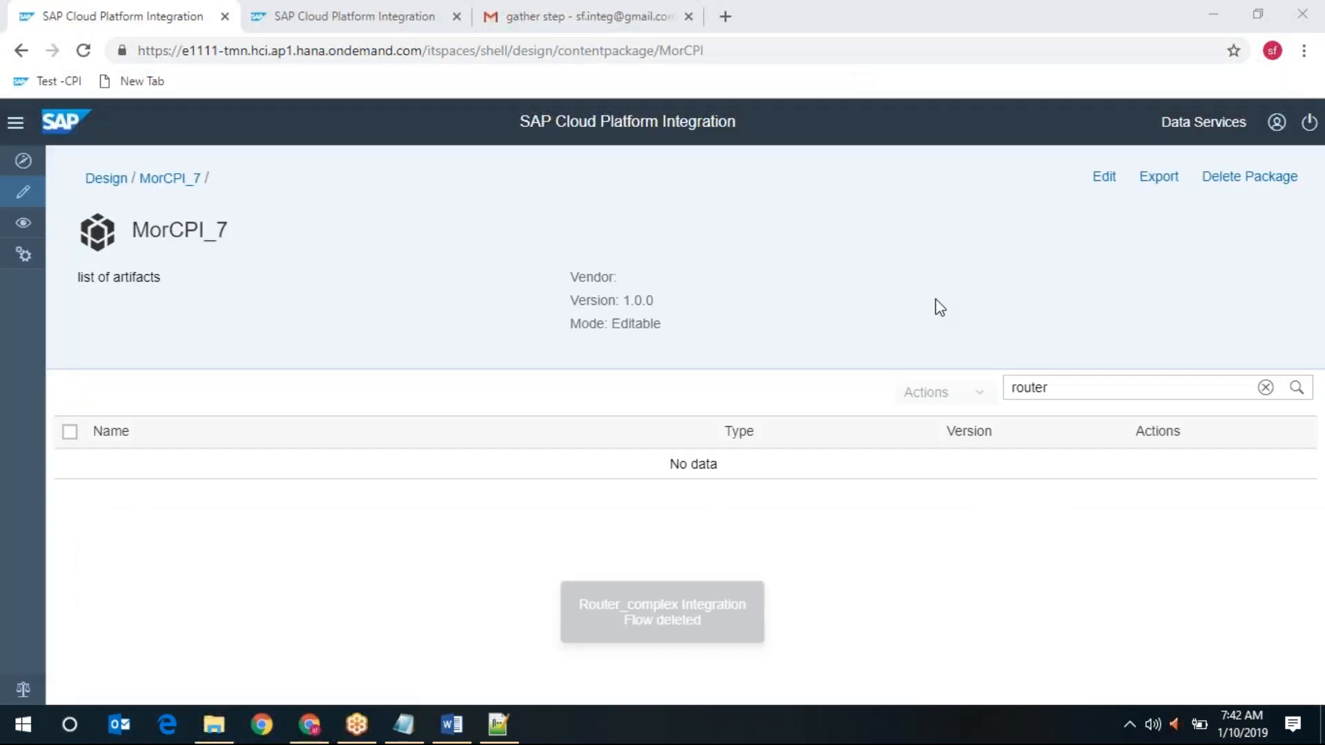
Step: Shorten the artifact filter to "rou" and open the RoutingStep integration flow
click(1067, 388)
key(BackSpace)
key(BackSpace)
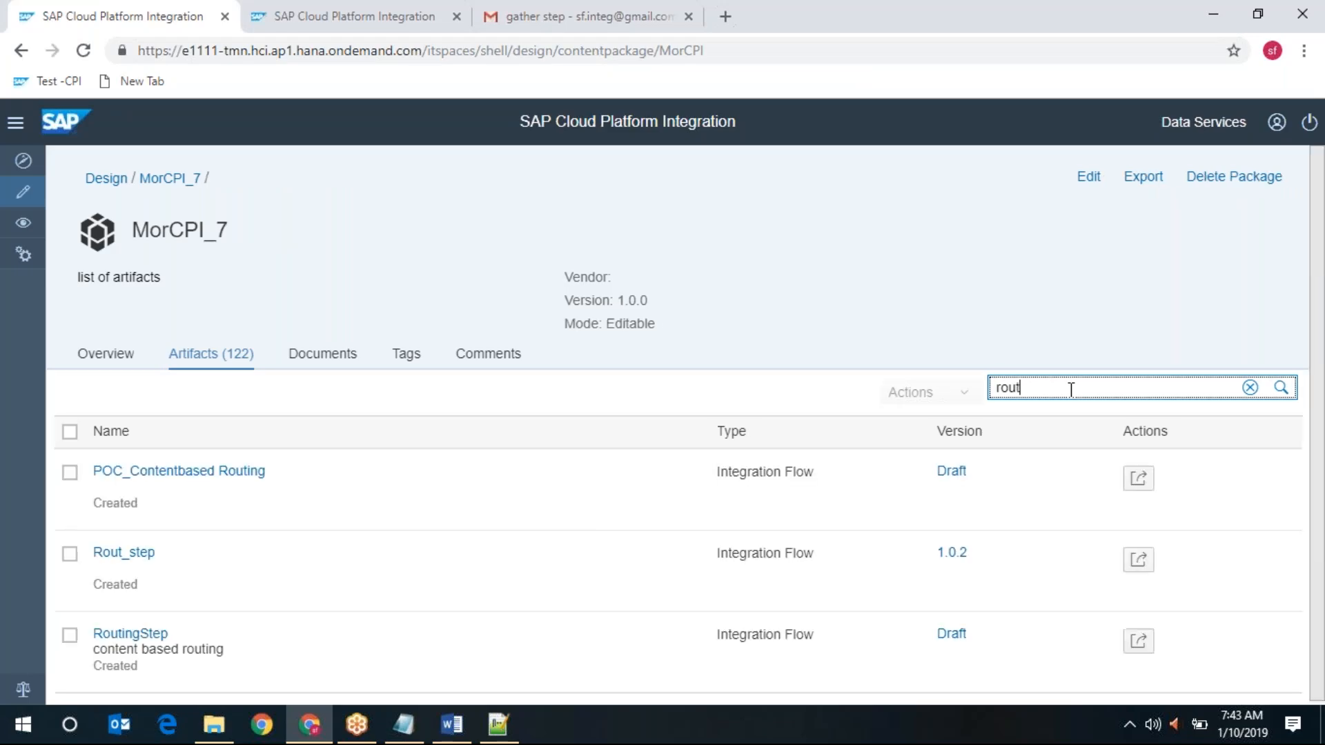
key(BackSpace)
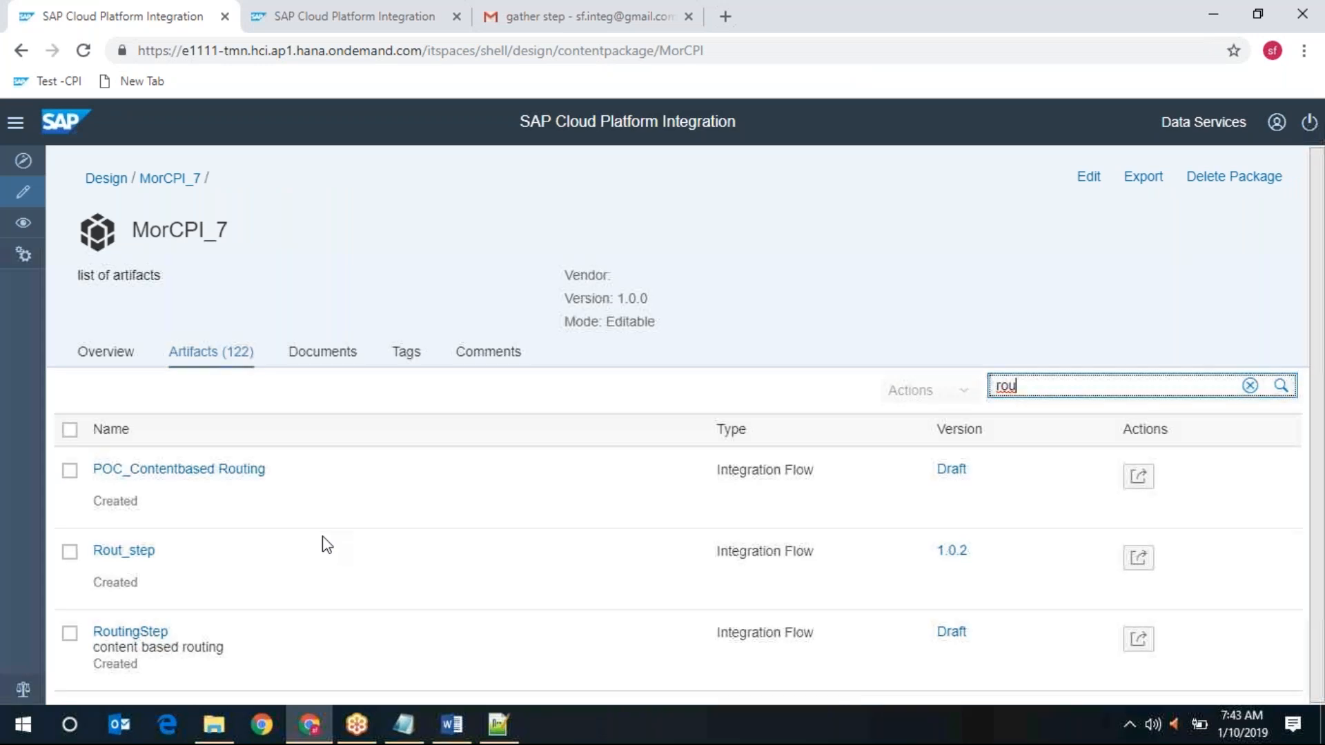
click(169, 675)
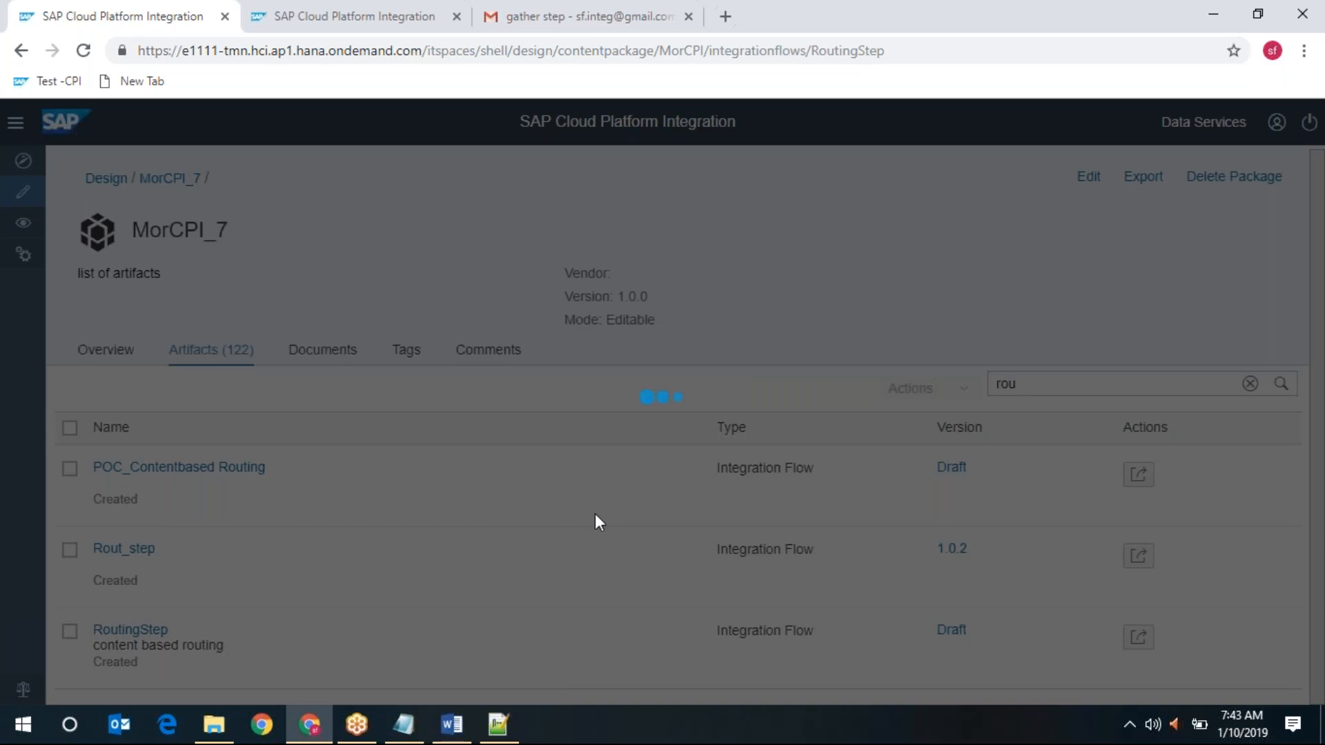
click(379, 17)
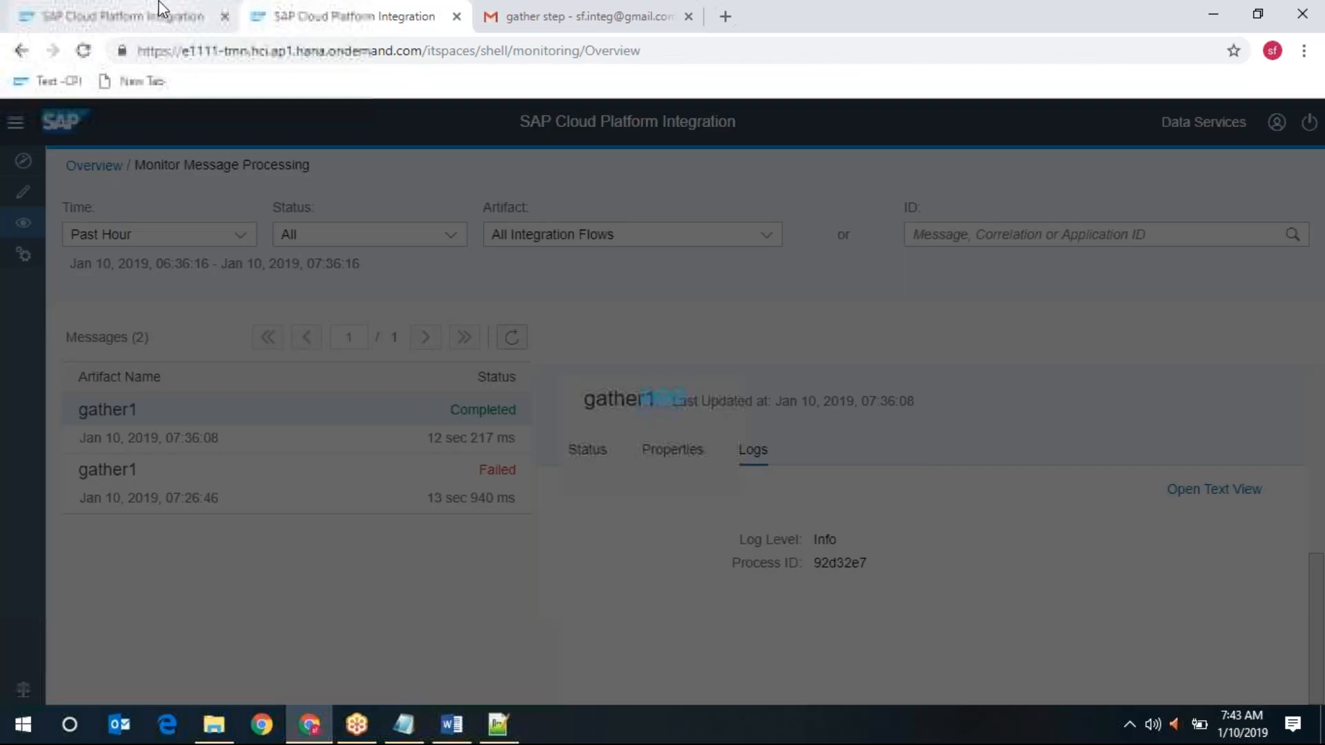
click(160, 10)
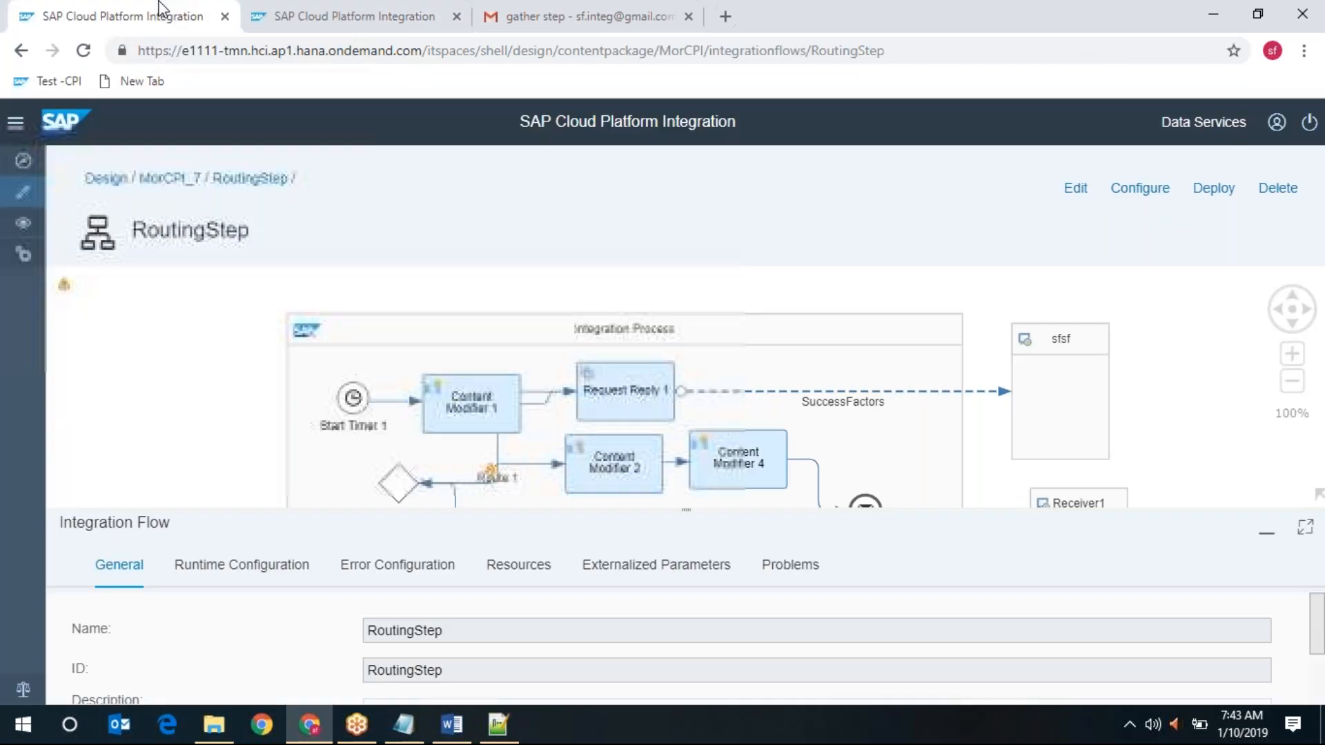
Step: Examine the routing conditions and default route of Router 1 in the RoutingStep flow
click(1293, 327)
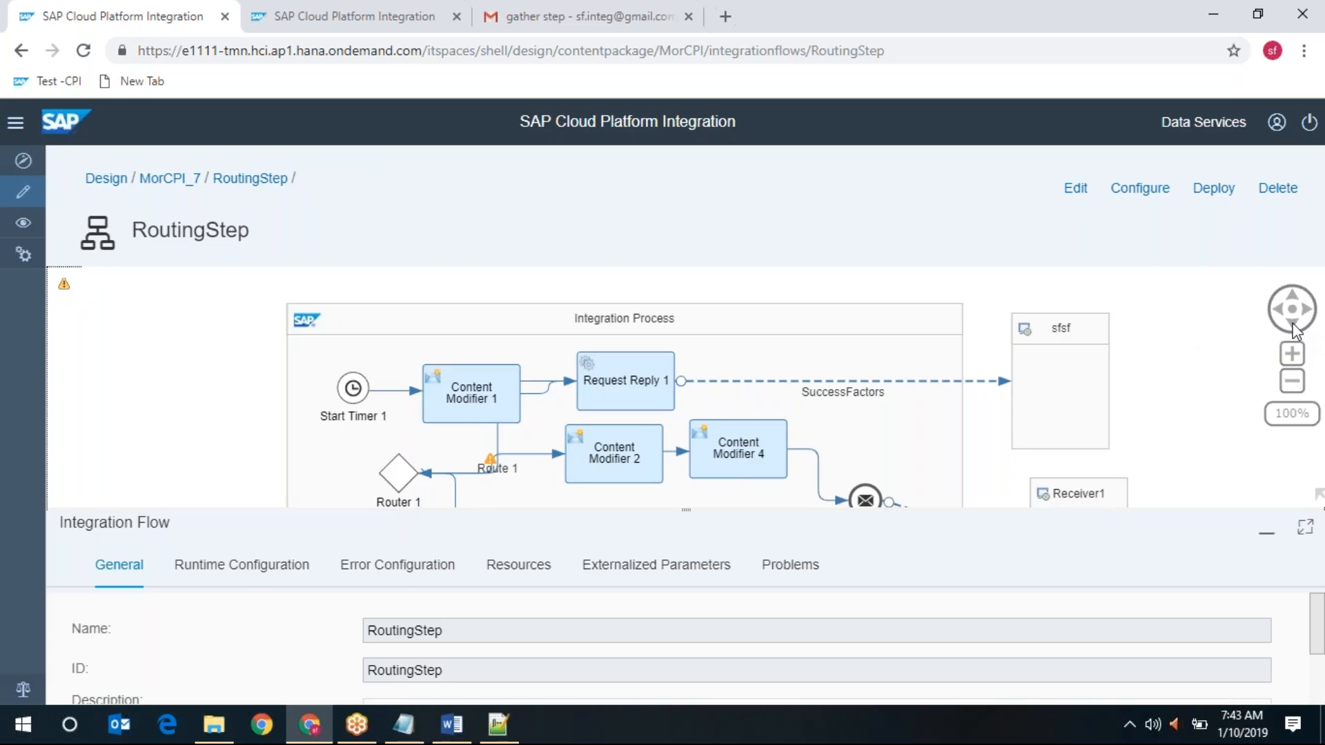
click(1293, 328)
click(1294, 329)
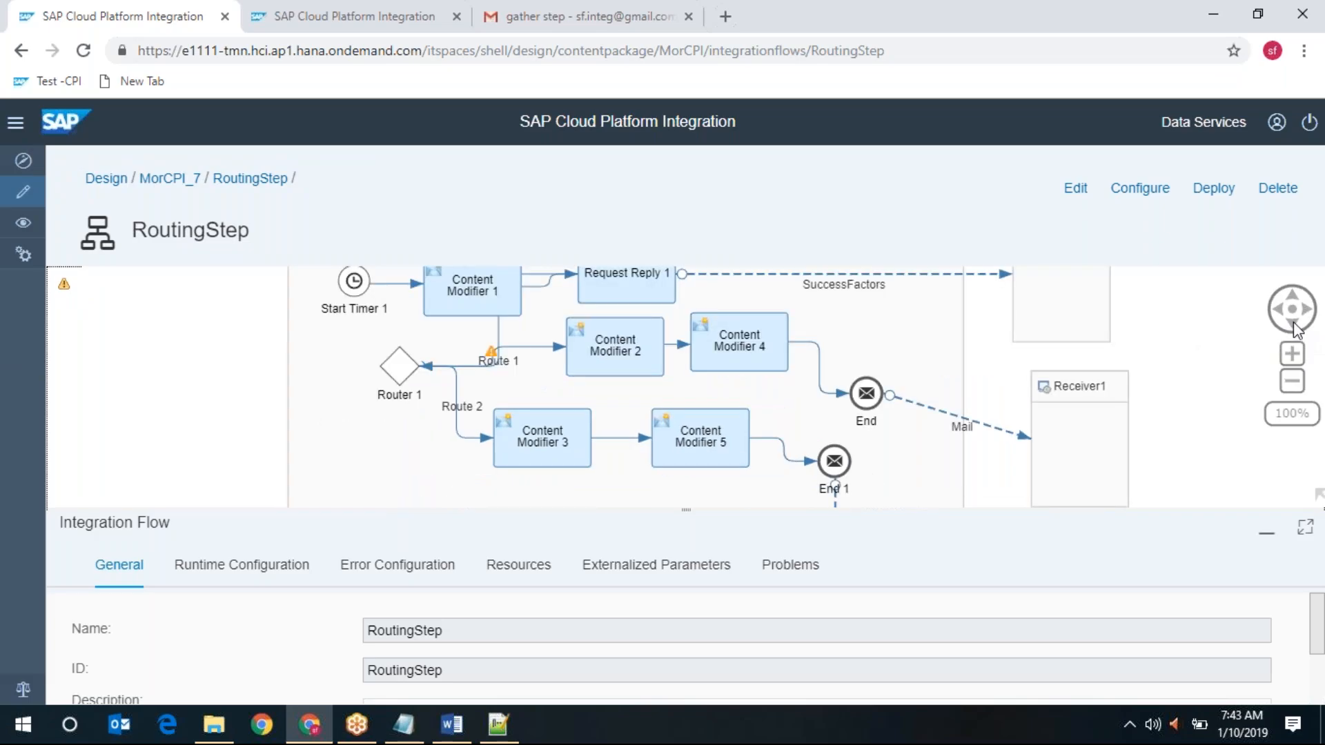
click(399, 367)
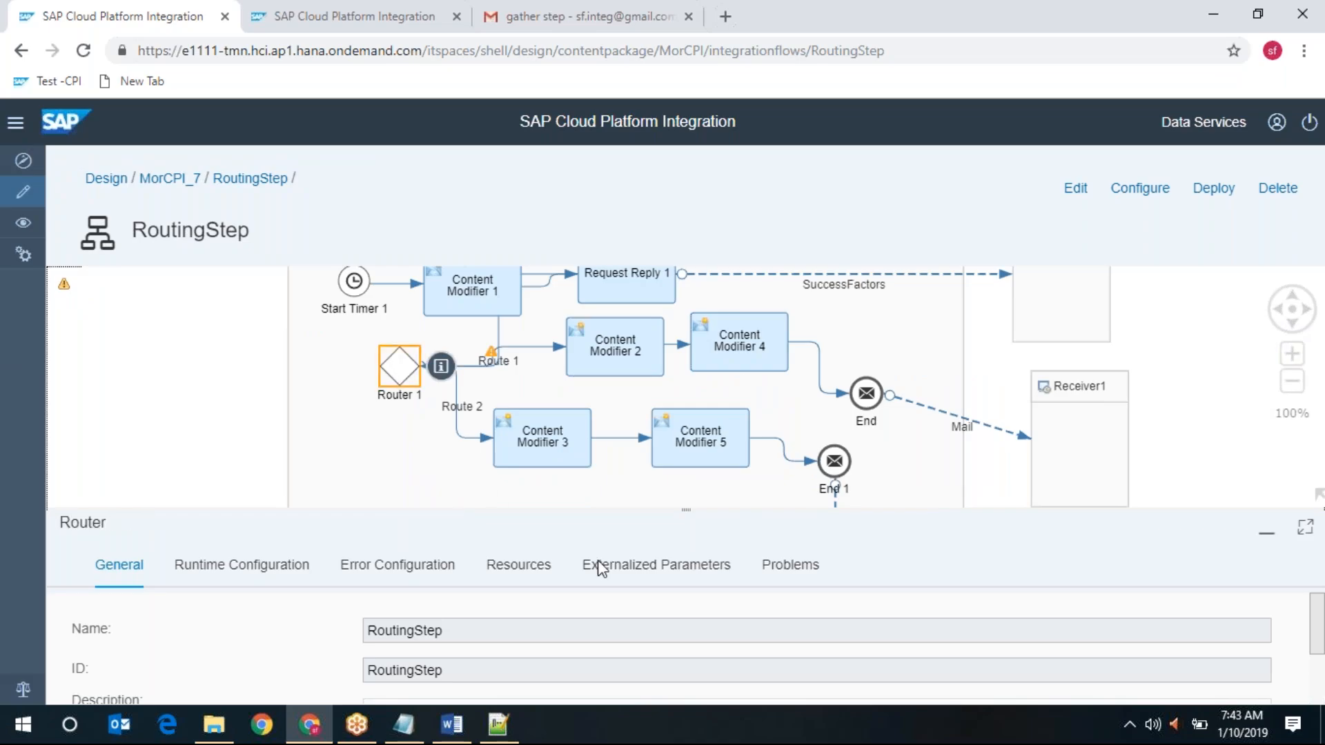
click(1305, 527)
click(200, 330)
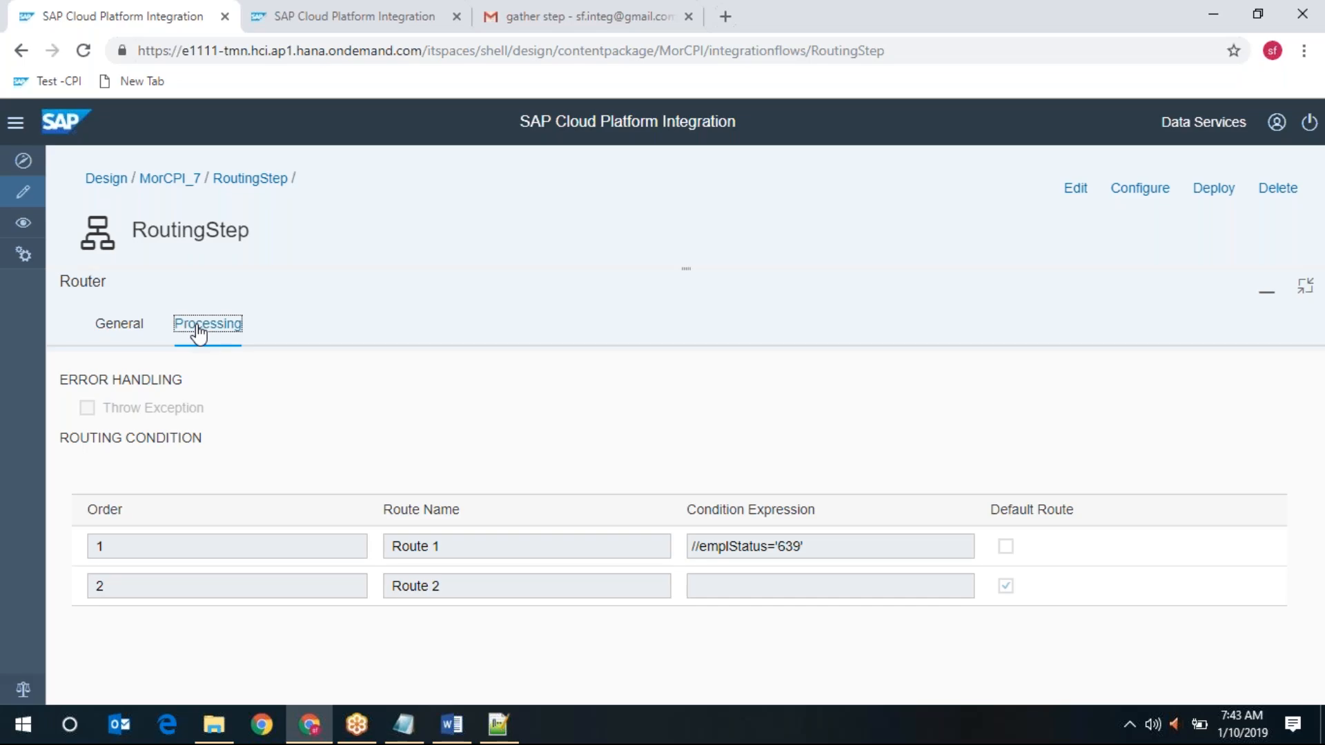
click(1303, 287)
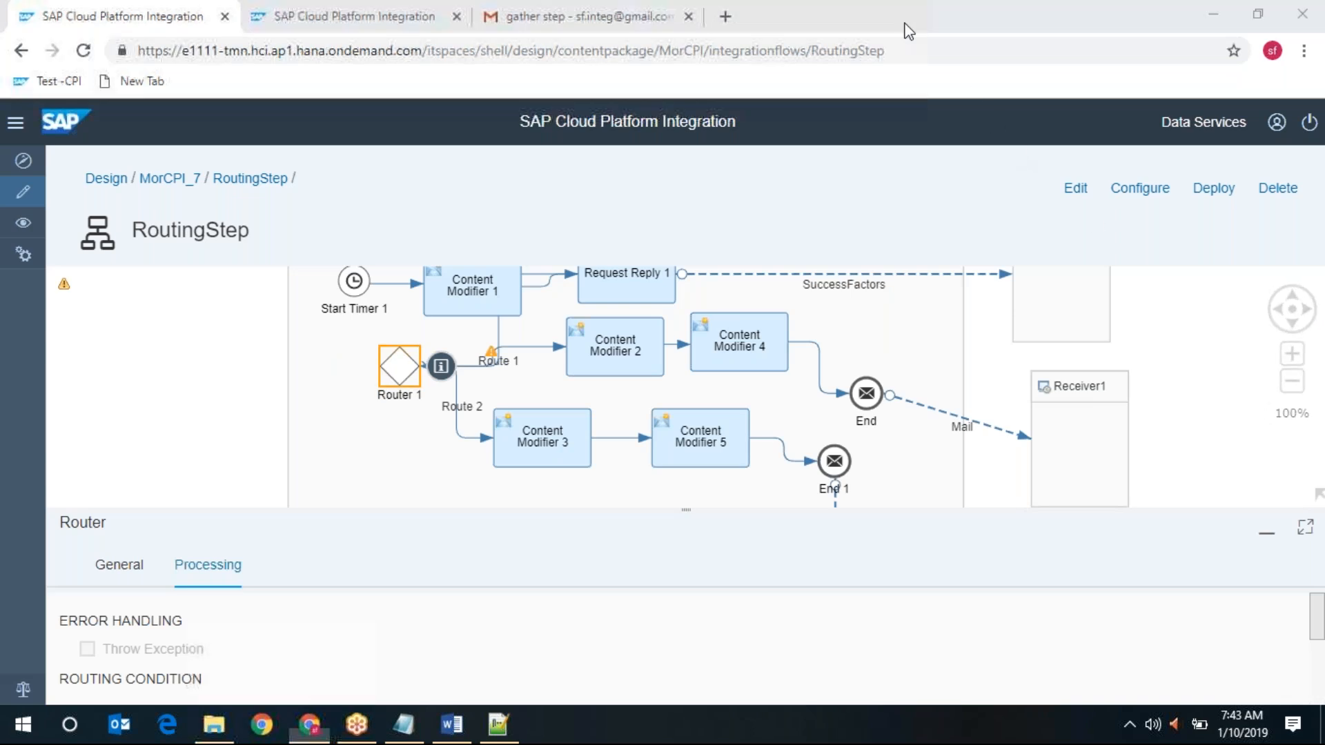
Step: Put the RoutingStep flow into edit mode, rename its start timer to StartImmediate and check the timer's schedule
click(1294, 298)
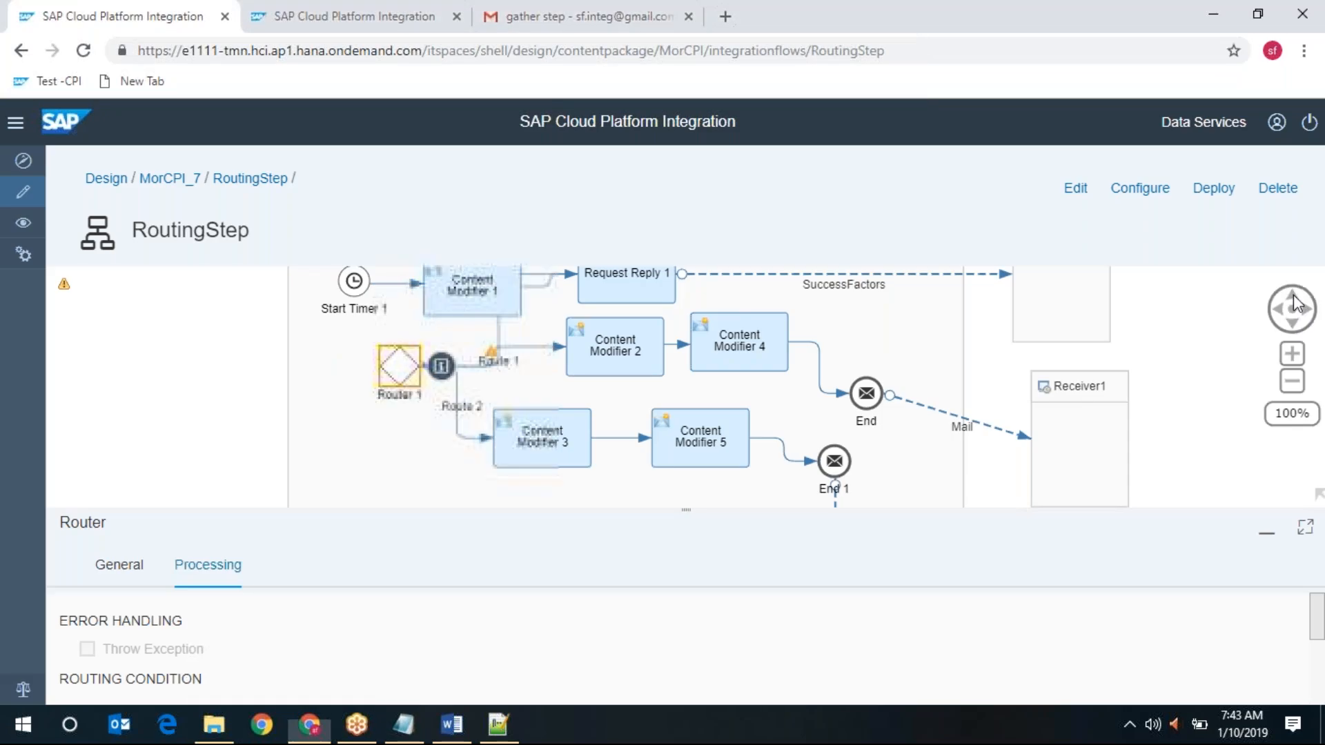
click(1294, 300)
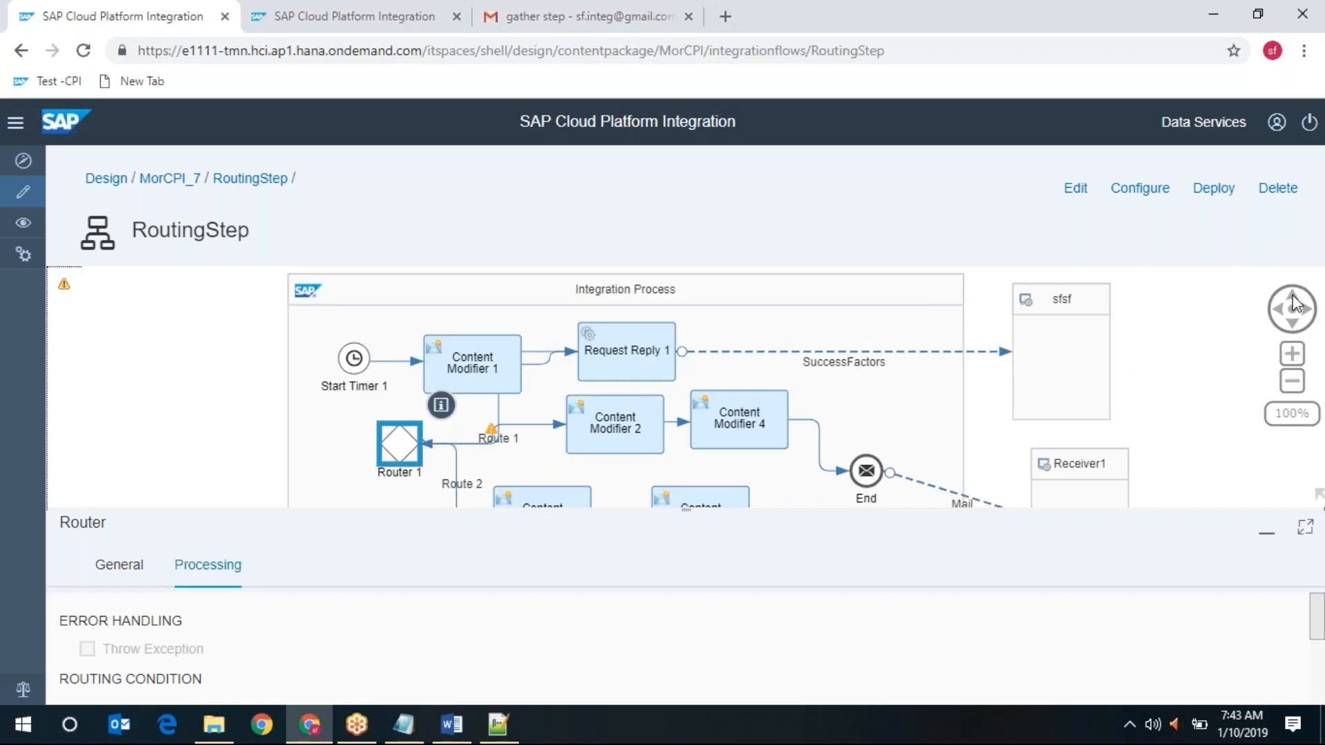
click(1064, 191)
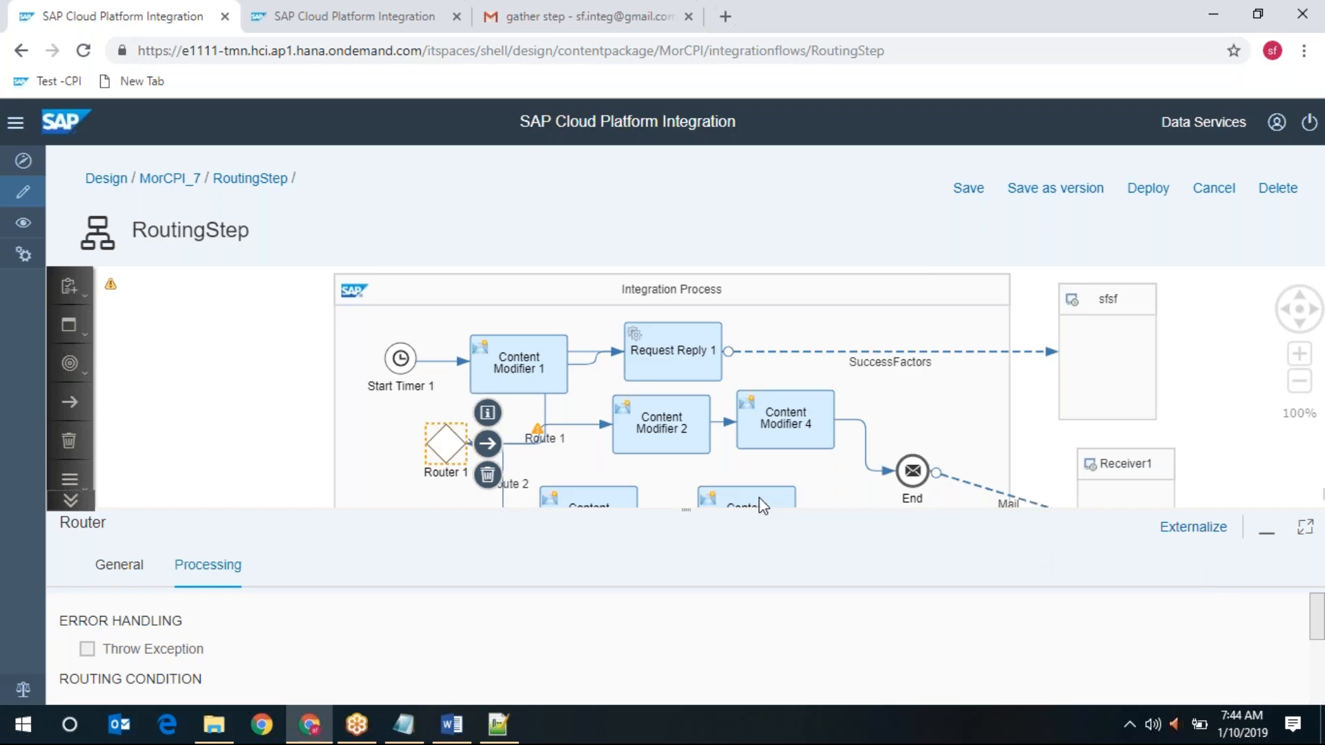
click(400, 359)
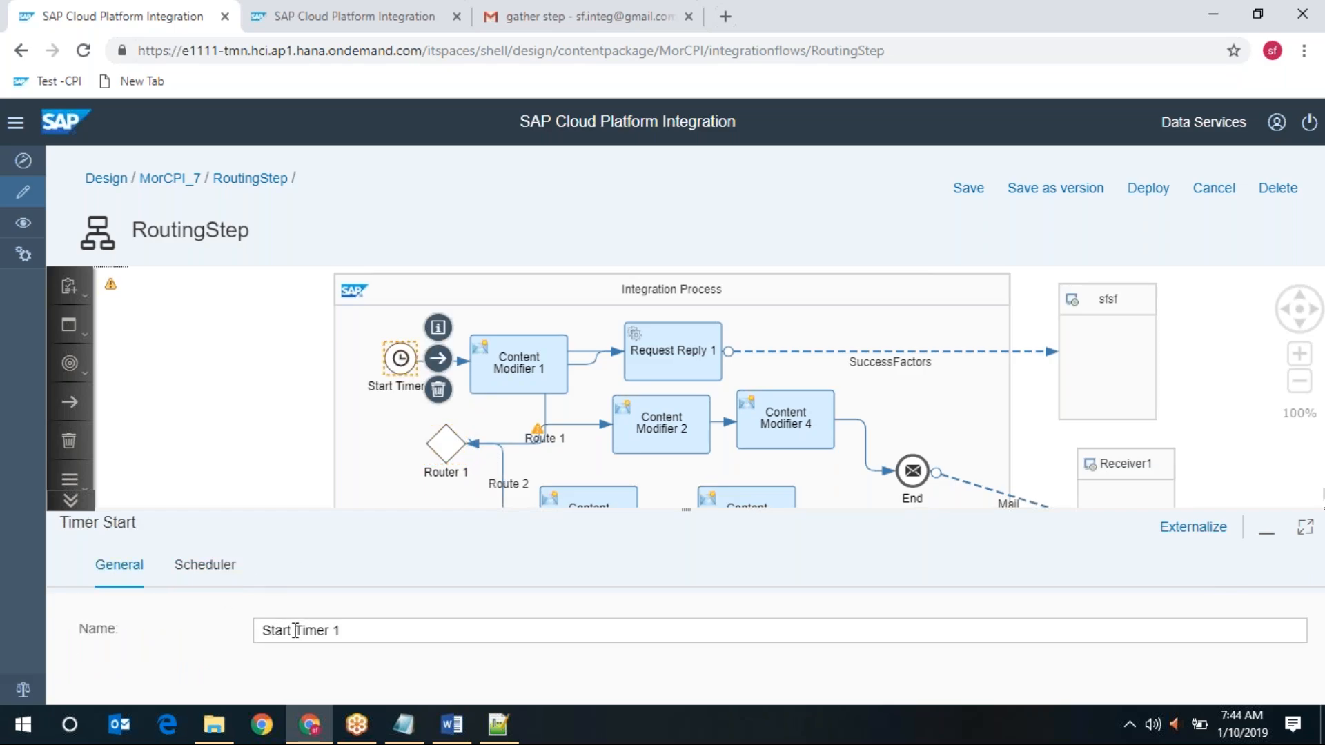
drag(296, 630, 800, 670)
key(BackSpace)
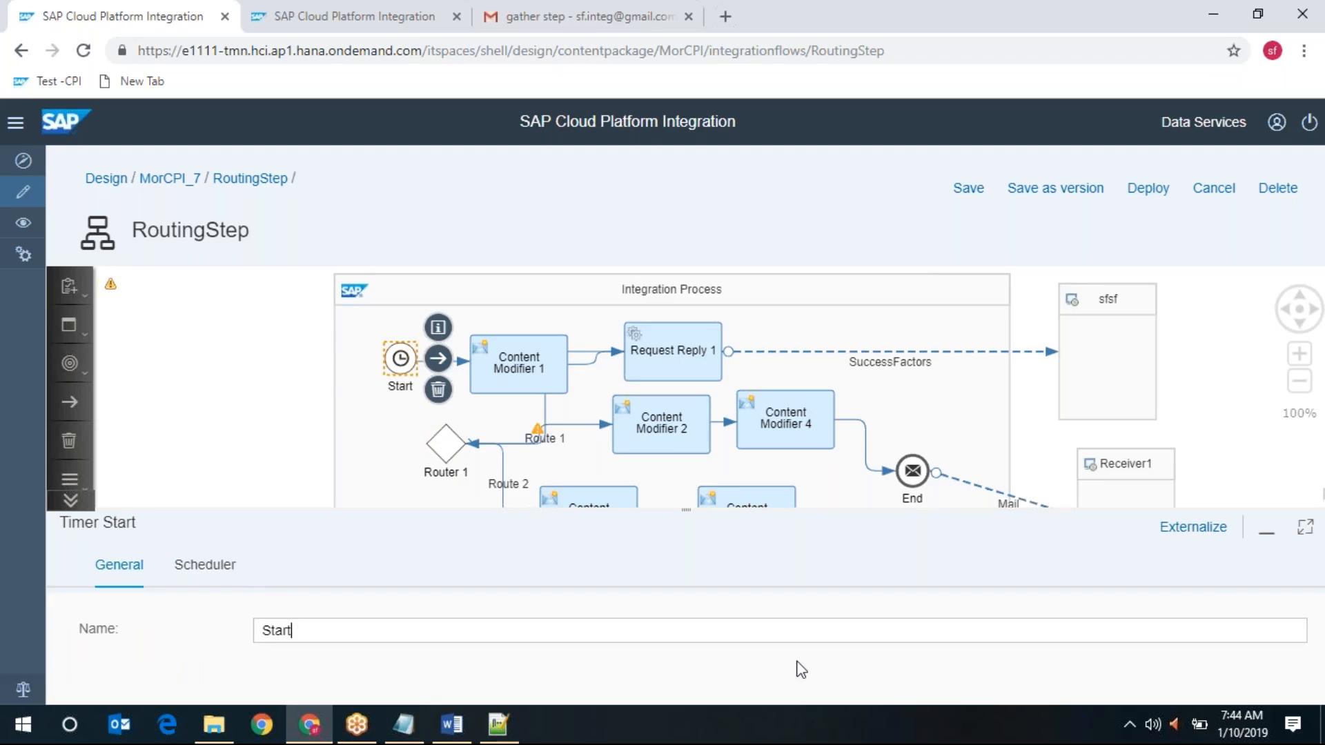
text(Immediate)
click(221, 570)
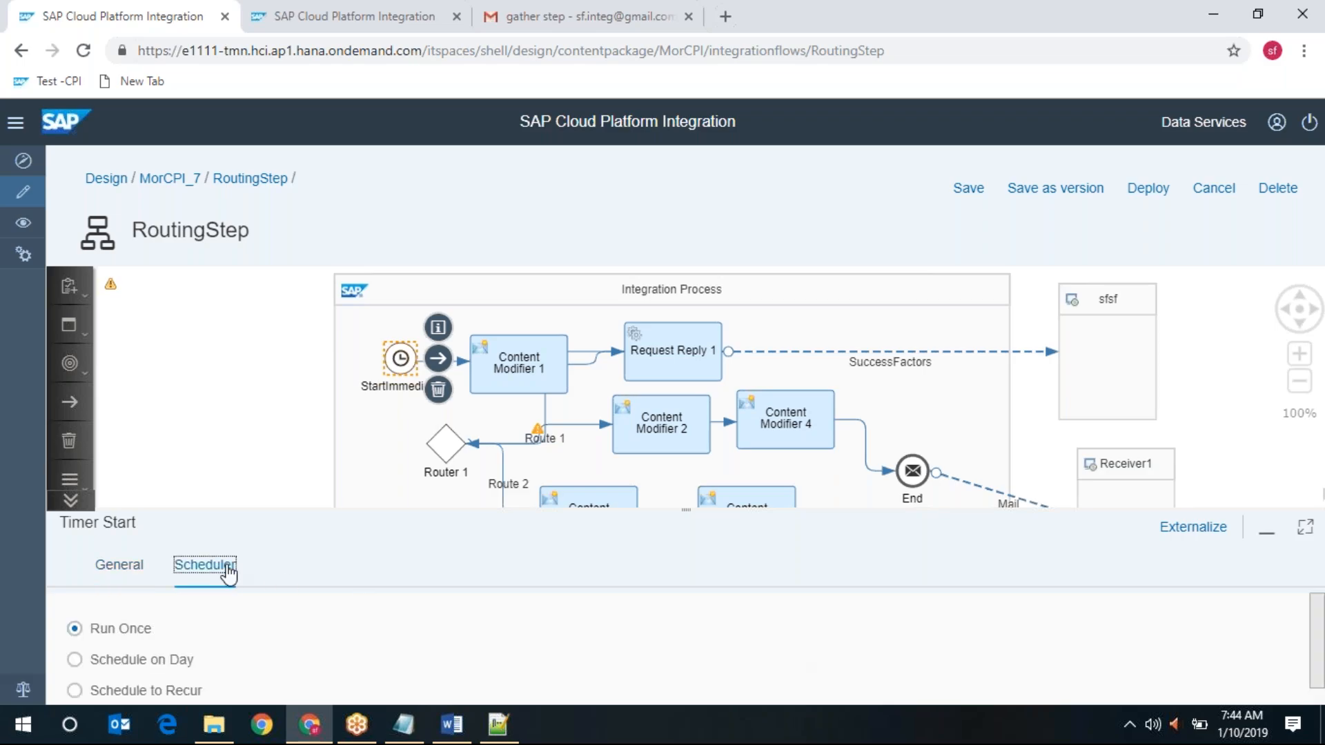
Step: Review the message body, exchange properties and message headers of Content Modifier 1 in the RoutingStep flow
click(540, 365)
click(519, 372)
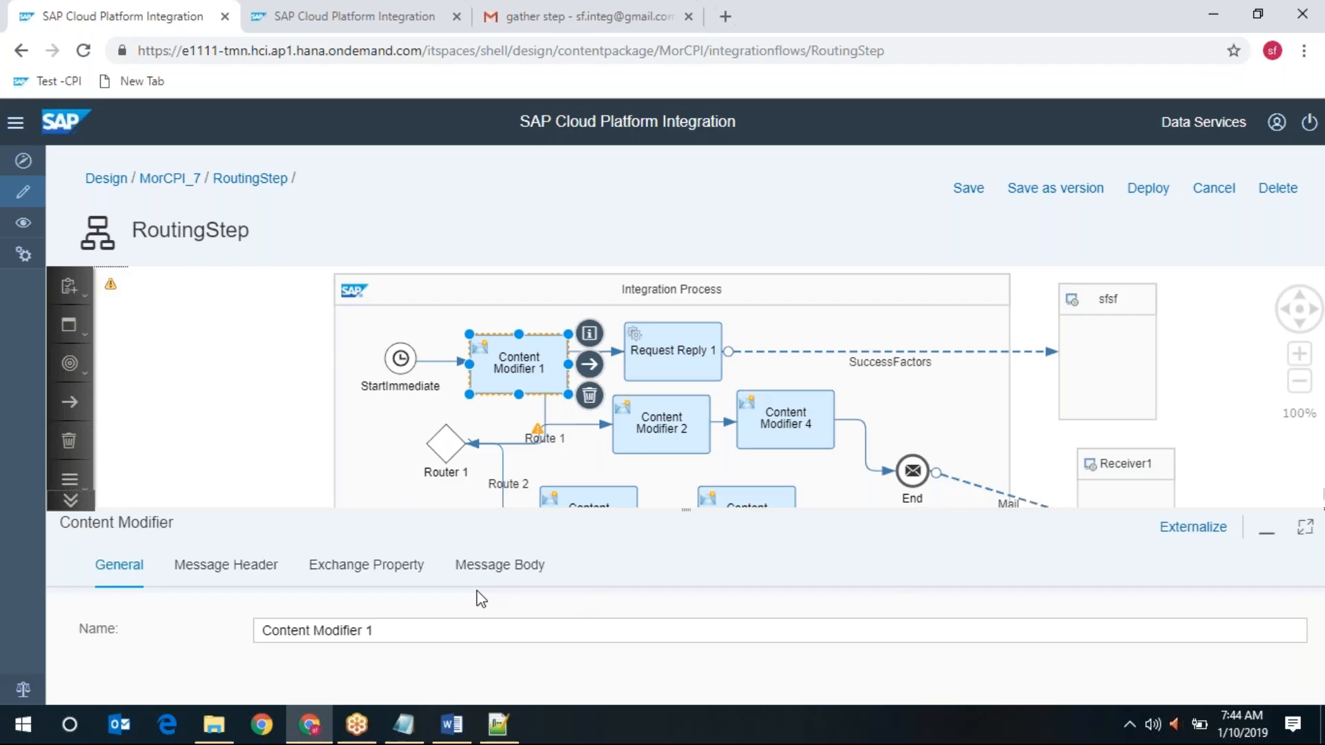
click(501, 566)
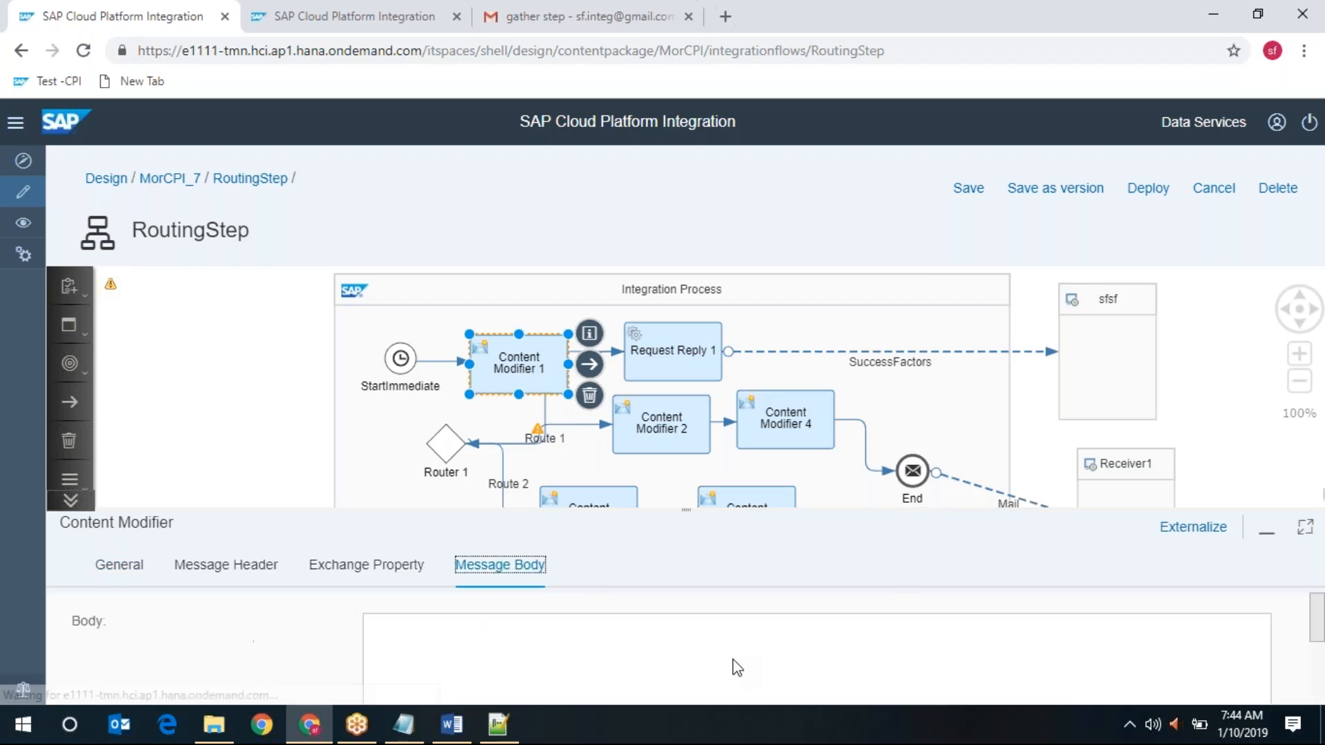
click(405, 575)
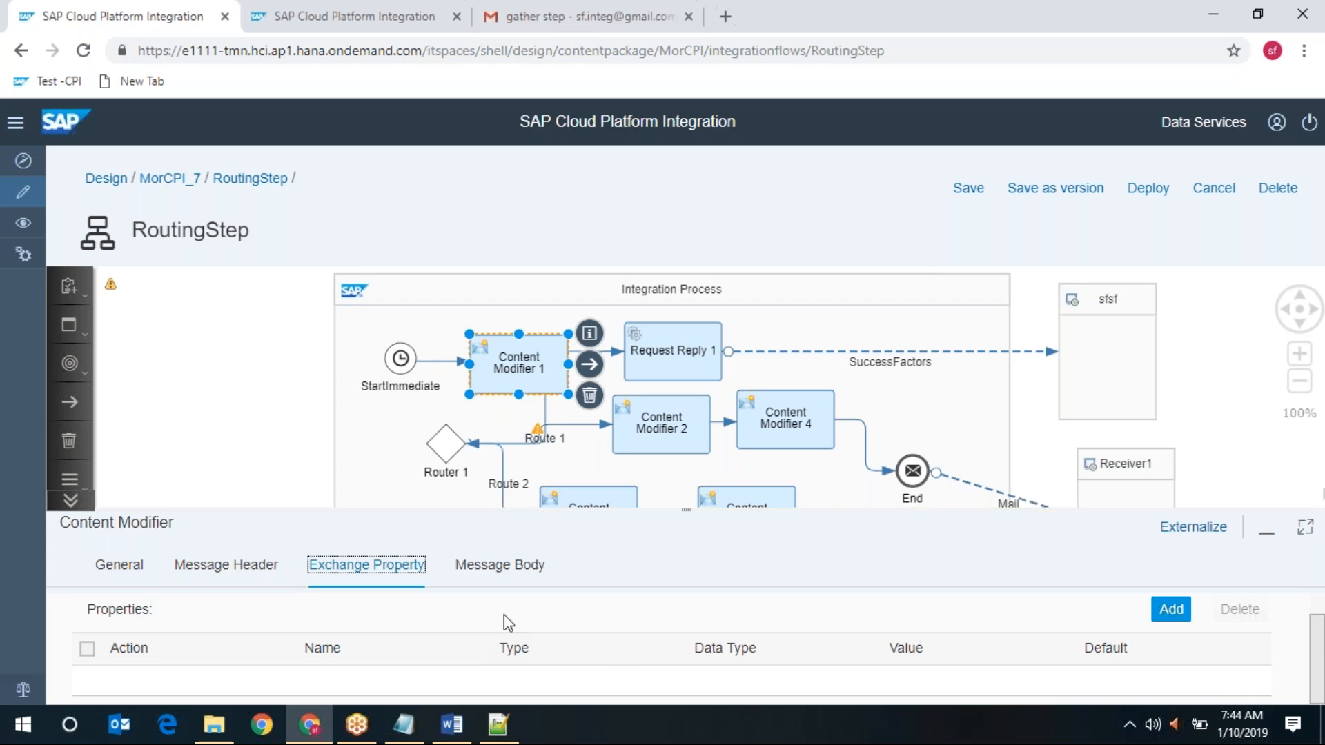
click(257, 570)
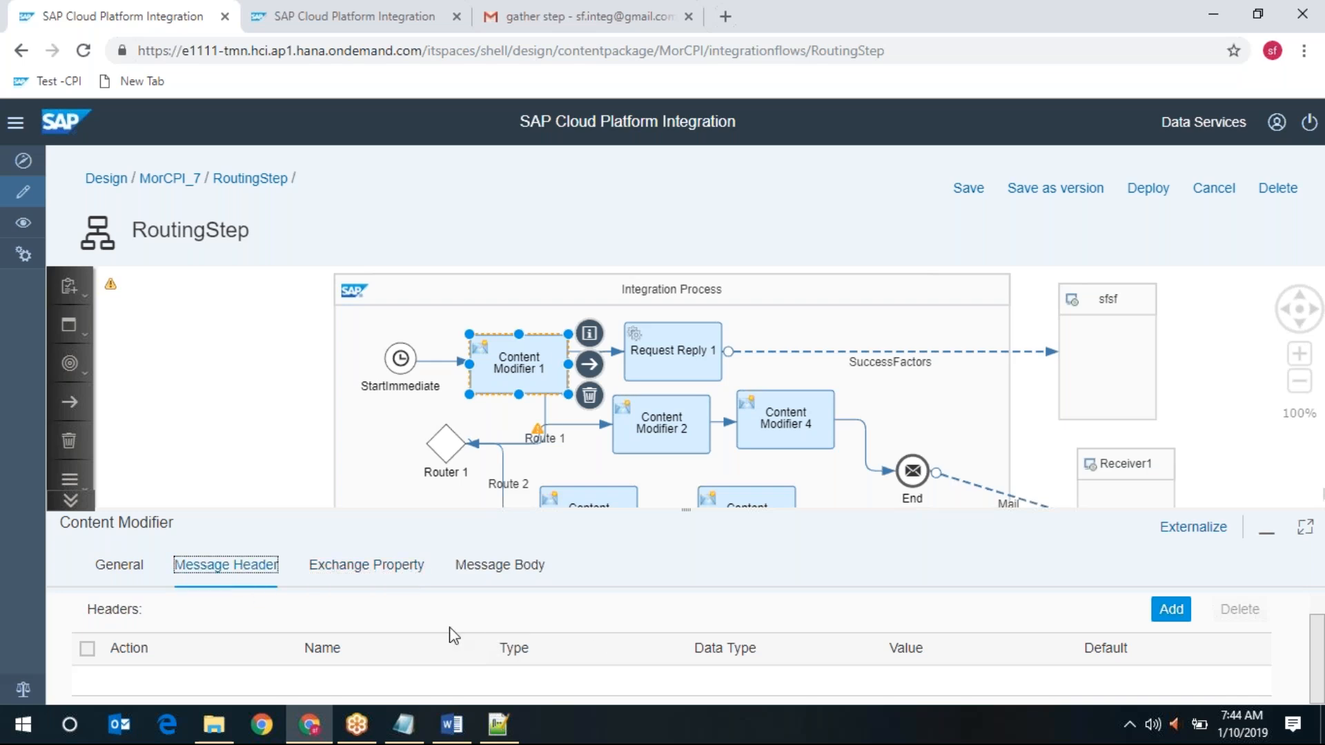
click(1306, 536)
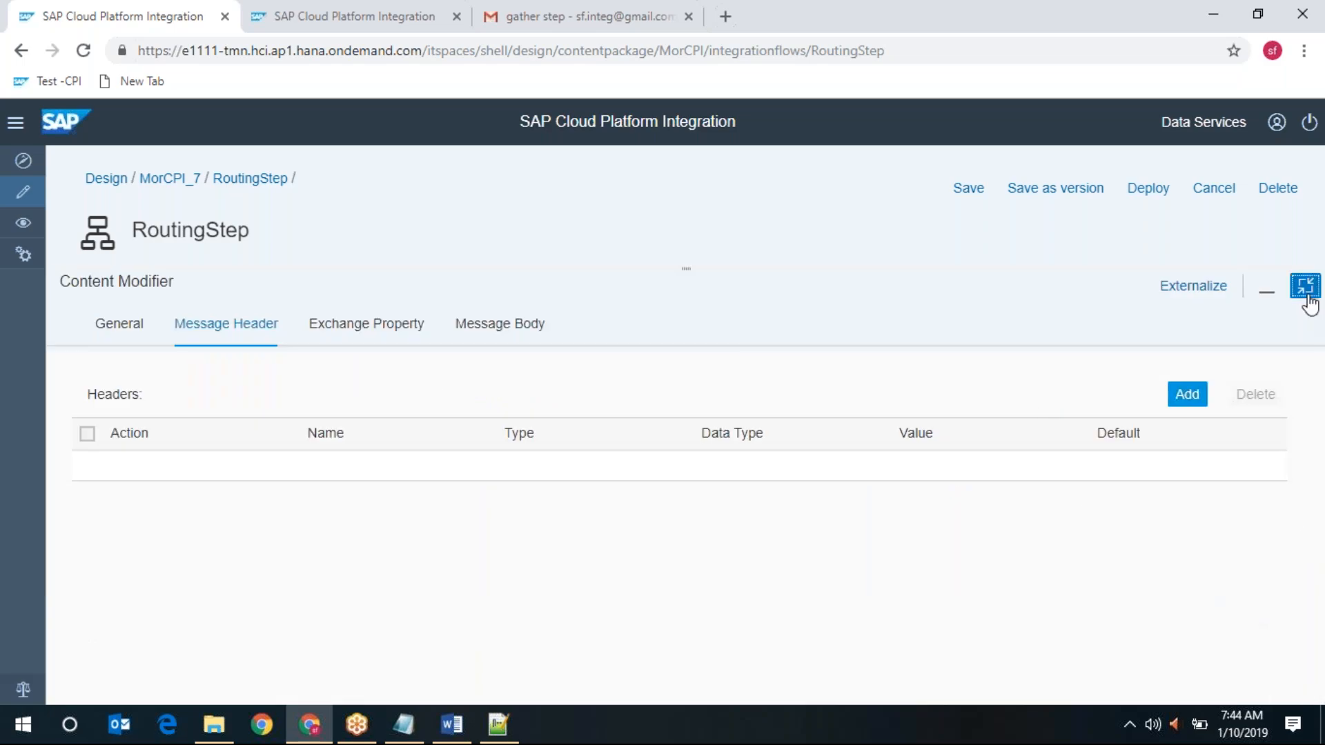
click(1305, 290)
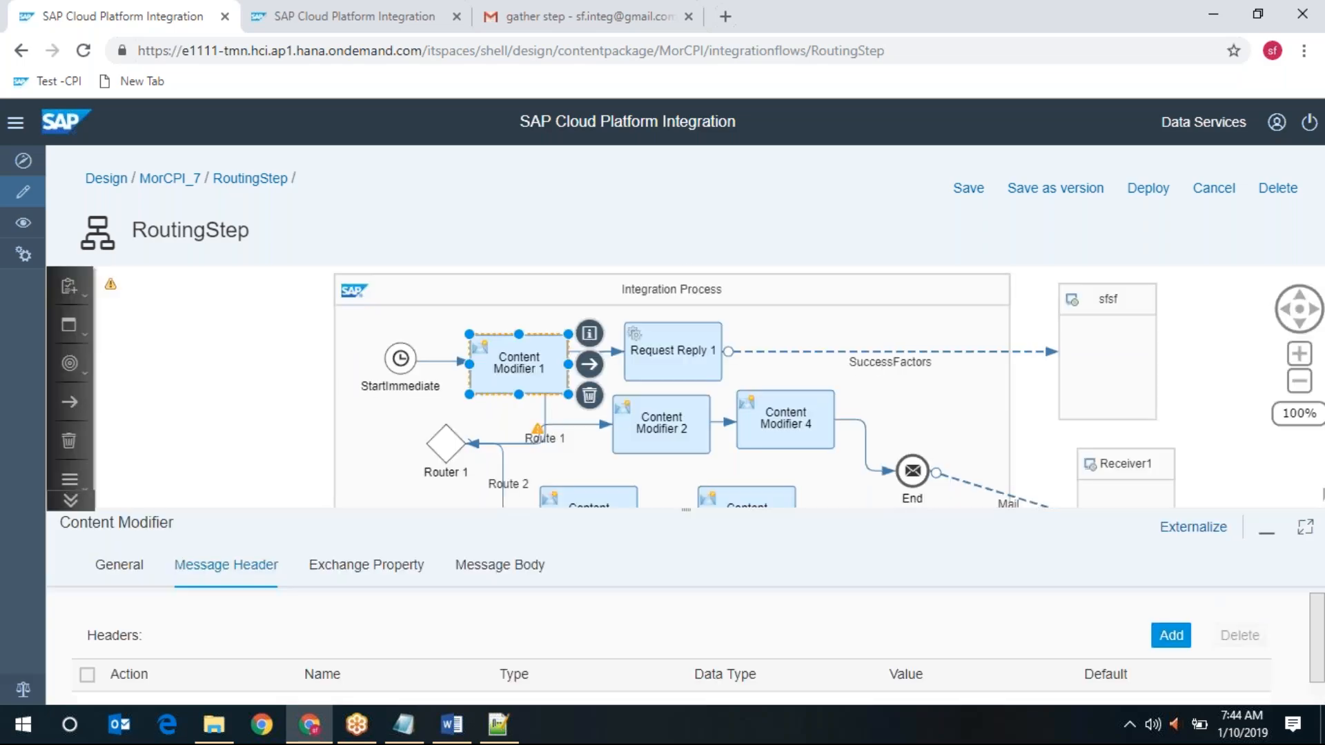
Step: Examine the processing details and query options of the SuccessFactors channel between Request Reply 1 and sfsf
click(680, 350)
click(1000, 350)
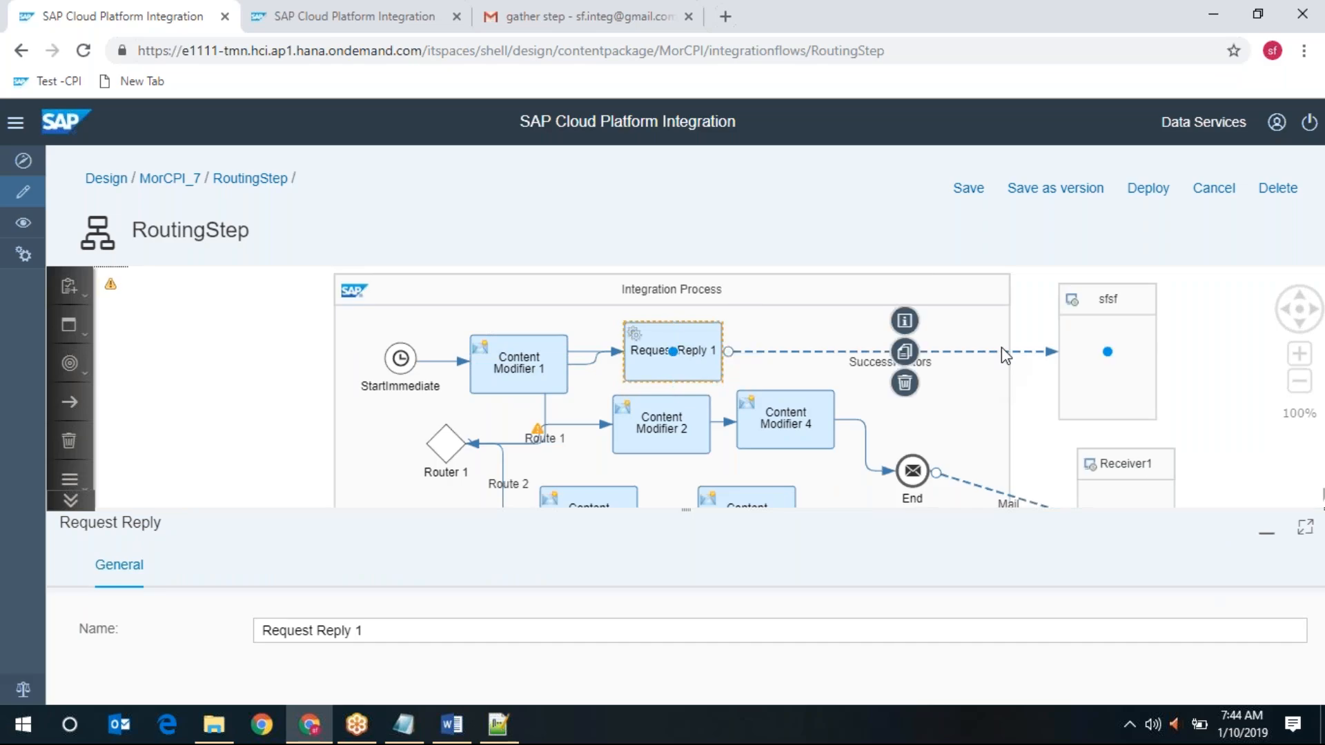
click(315, 565)
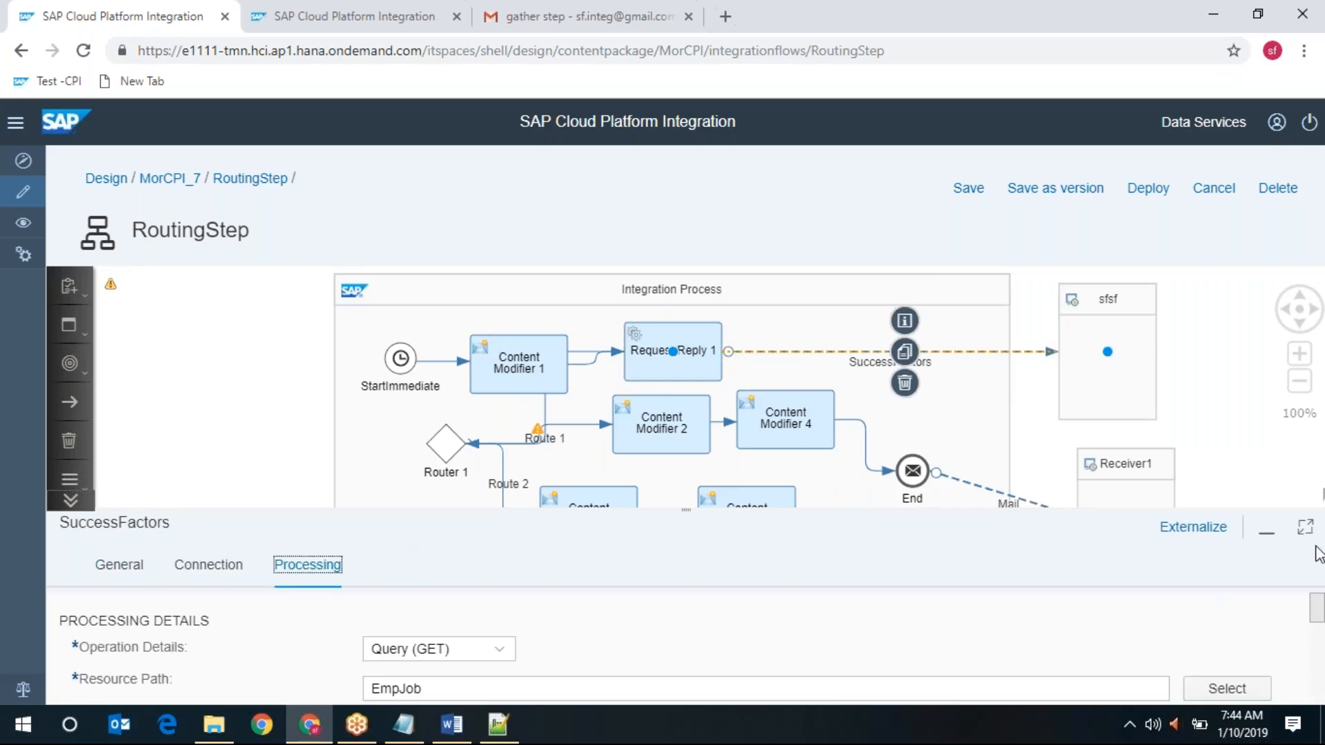
click(1305, 528)
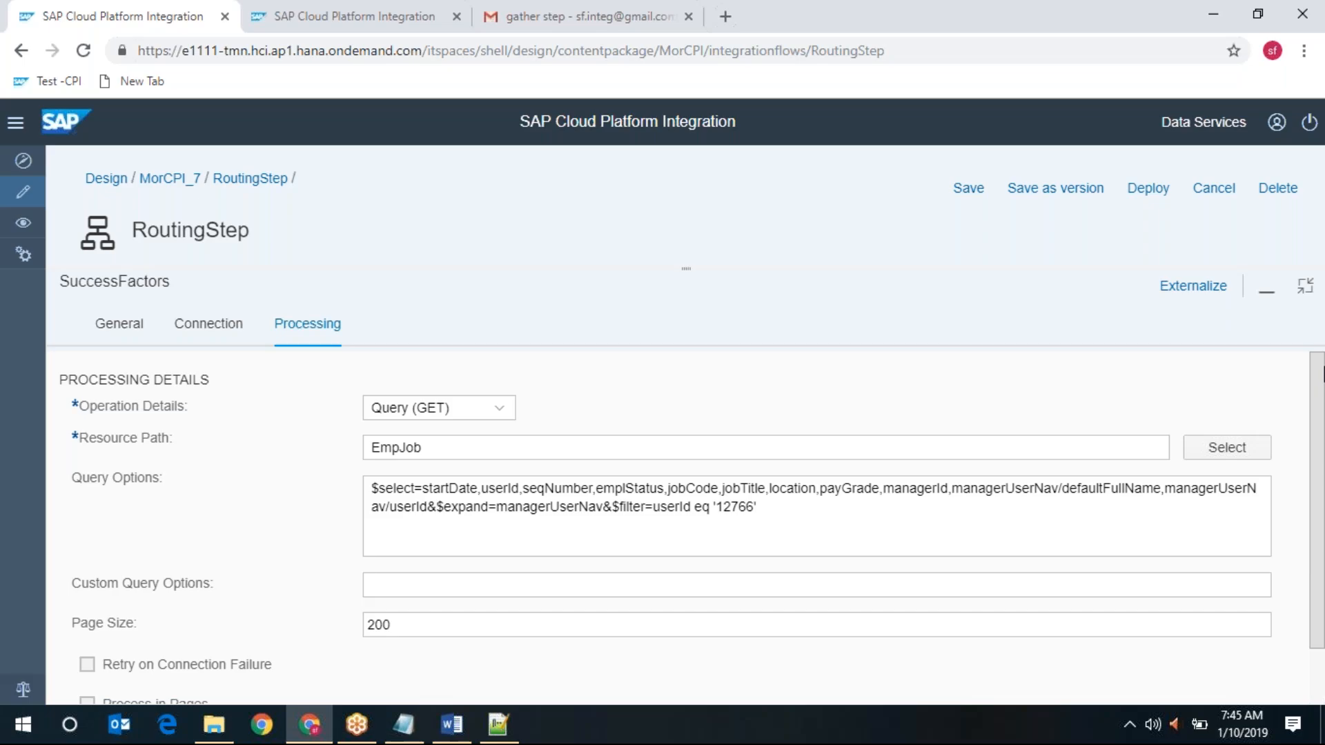
Step: Switch to Gmail, find the older mail with the empJob.csv attachment and inspect the employee job fields in it
click(522, 9)
click(95, 184)
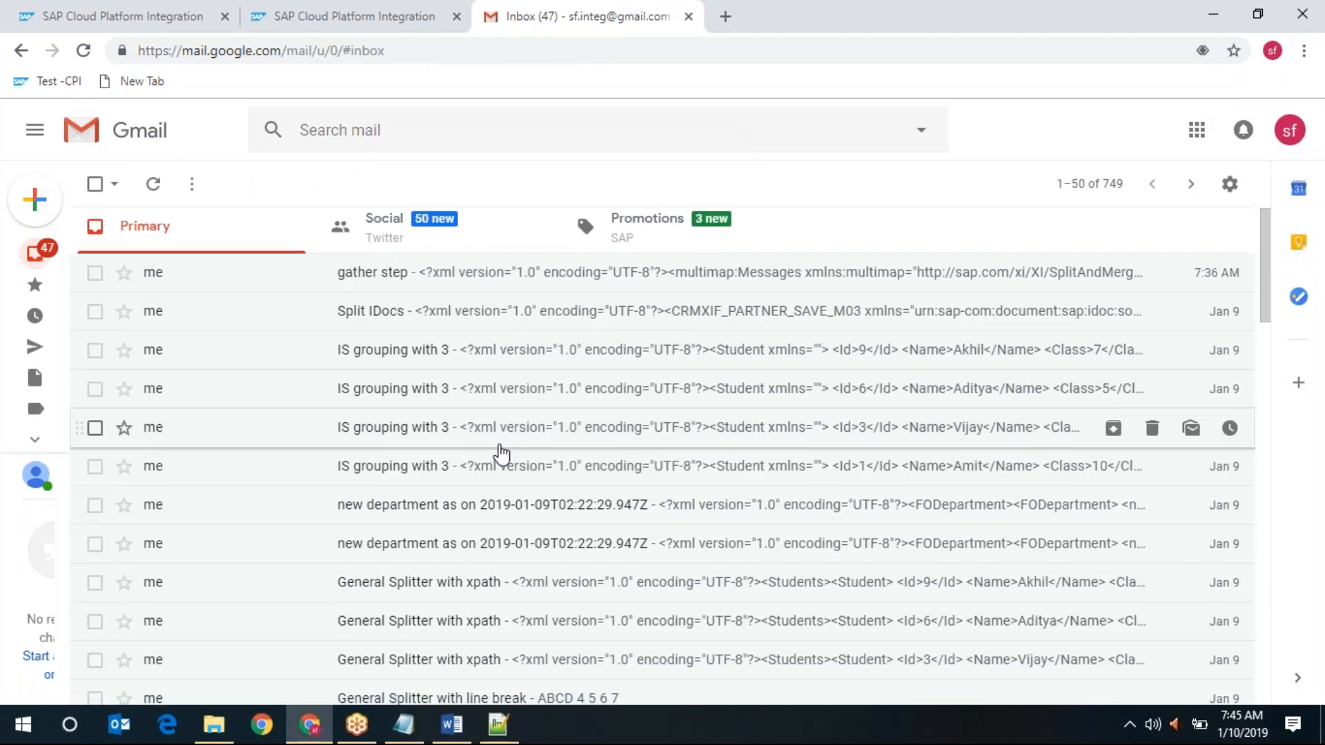
scroll(502, 454, down, 10)
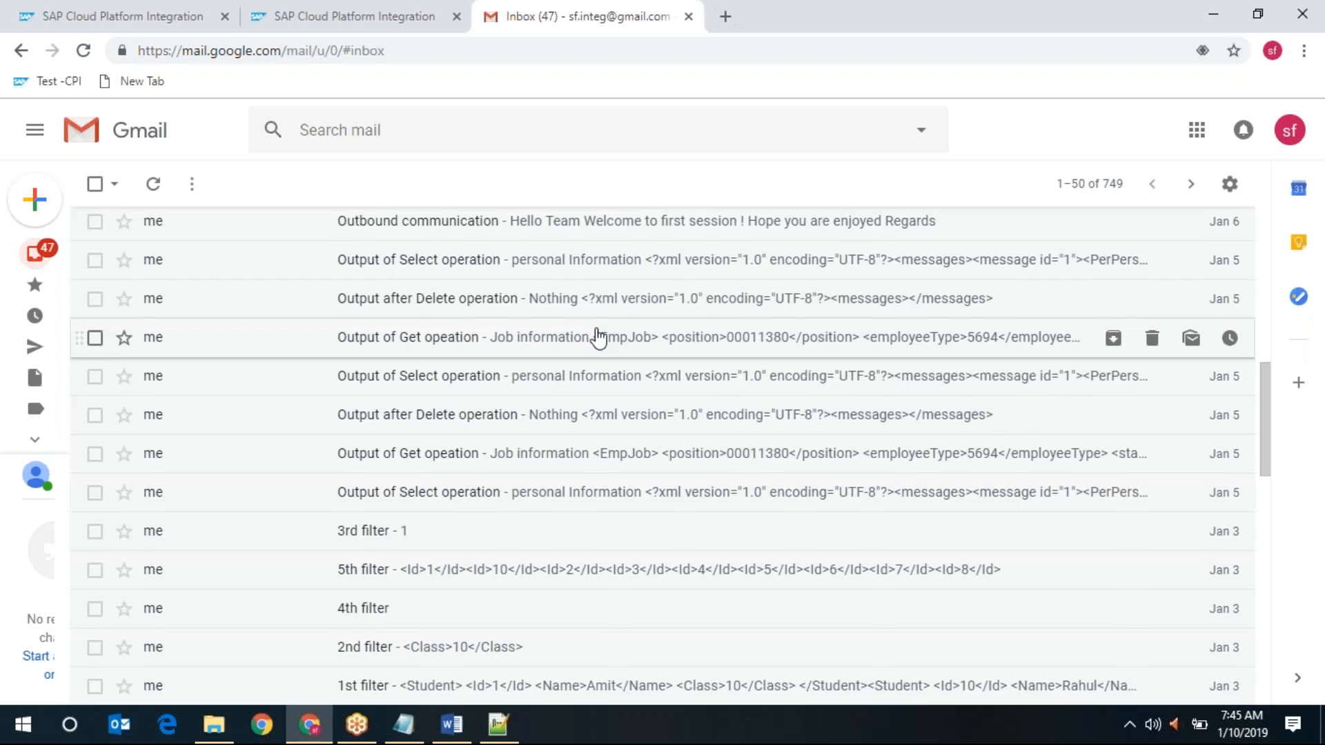
scroll(489, 413, down, 10)
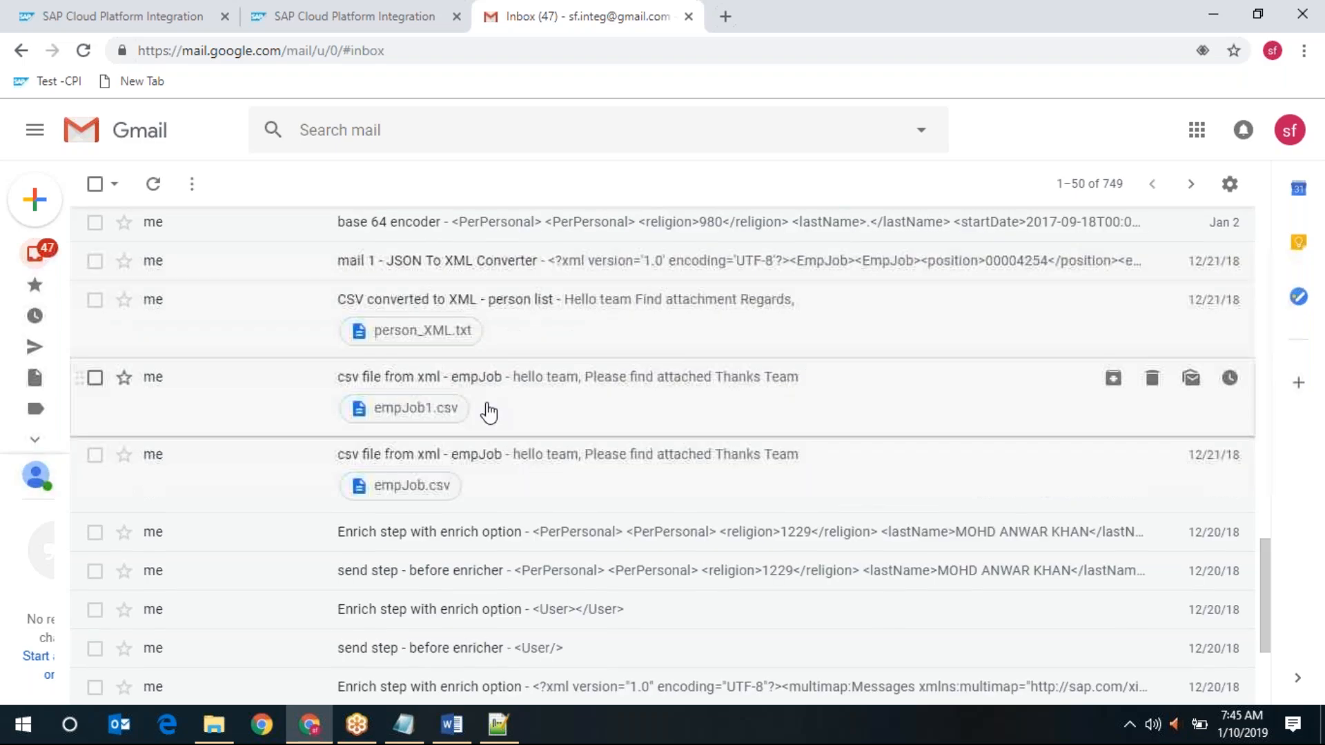
click(397, 489)
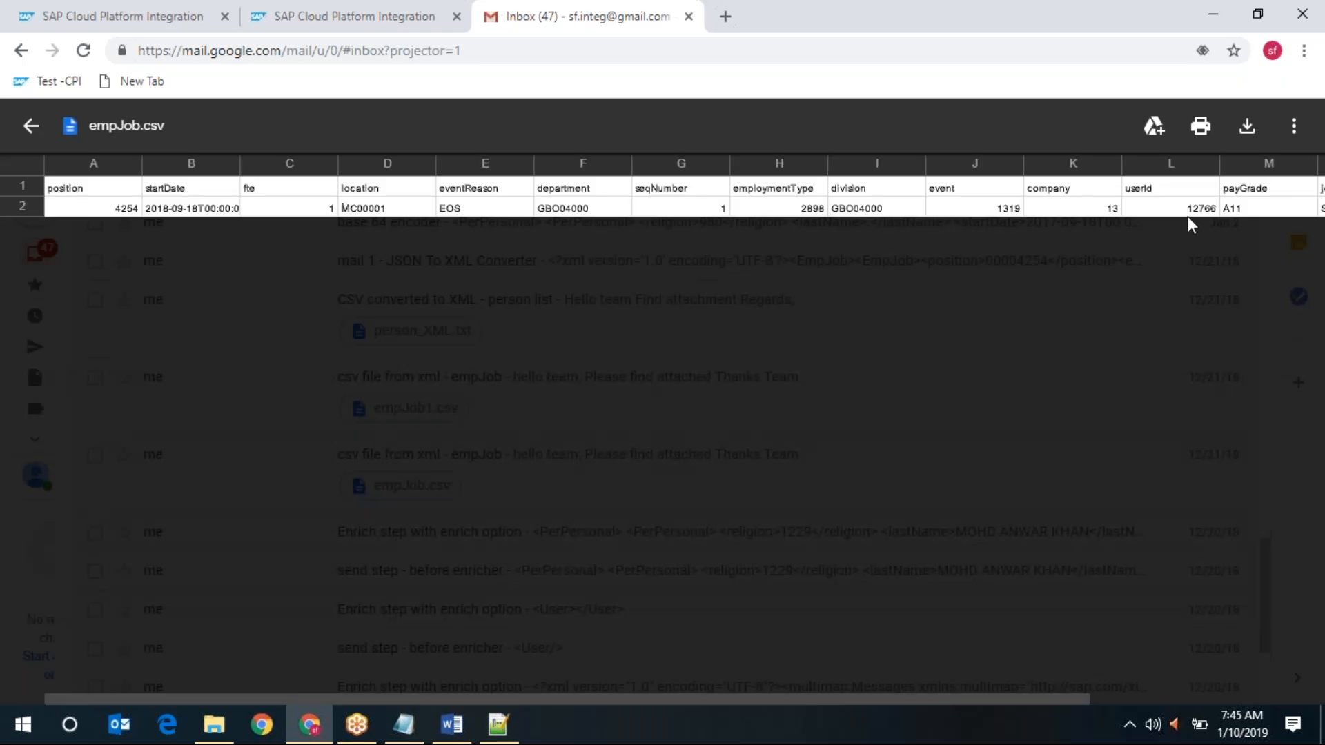
click(870, 209)
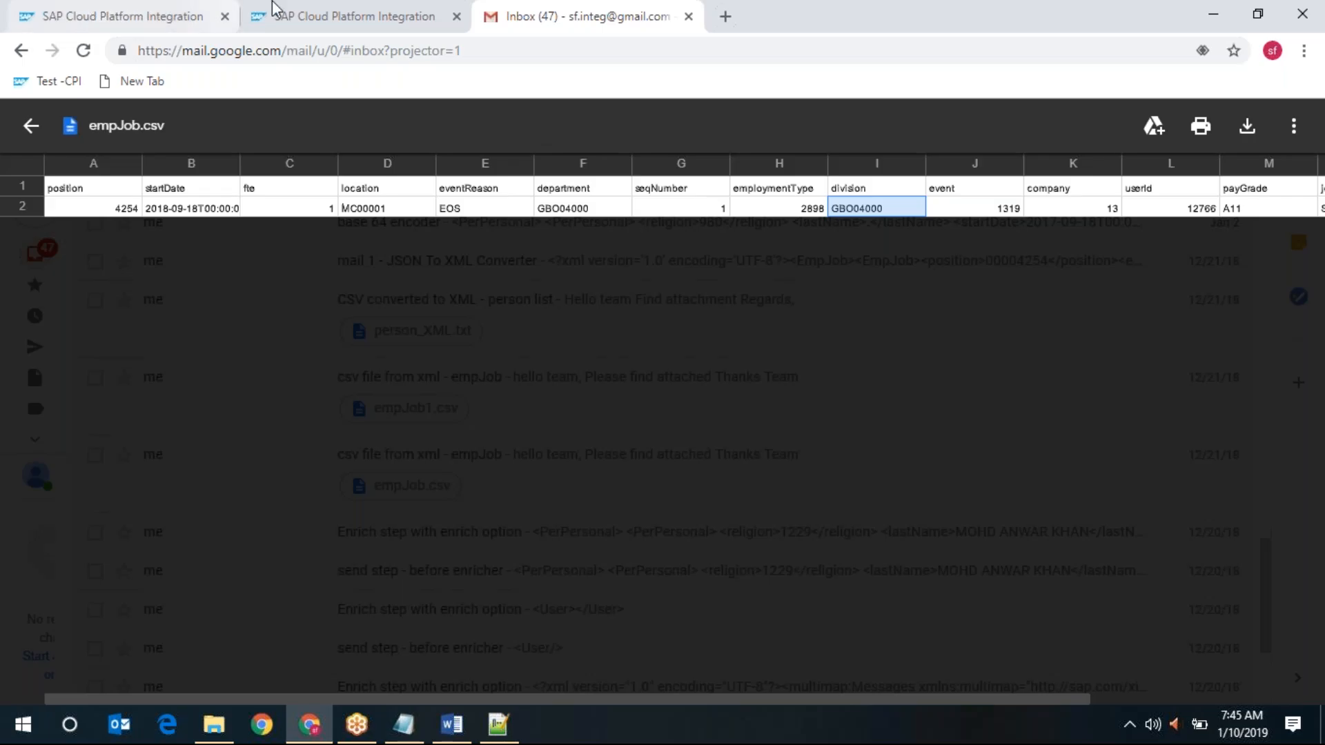
Step: Switch back to the RoutingStep flow and open the field selection for the userId filter of the EmpJob query
click(128, 10)
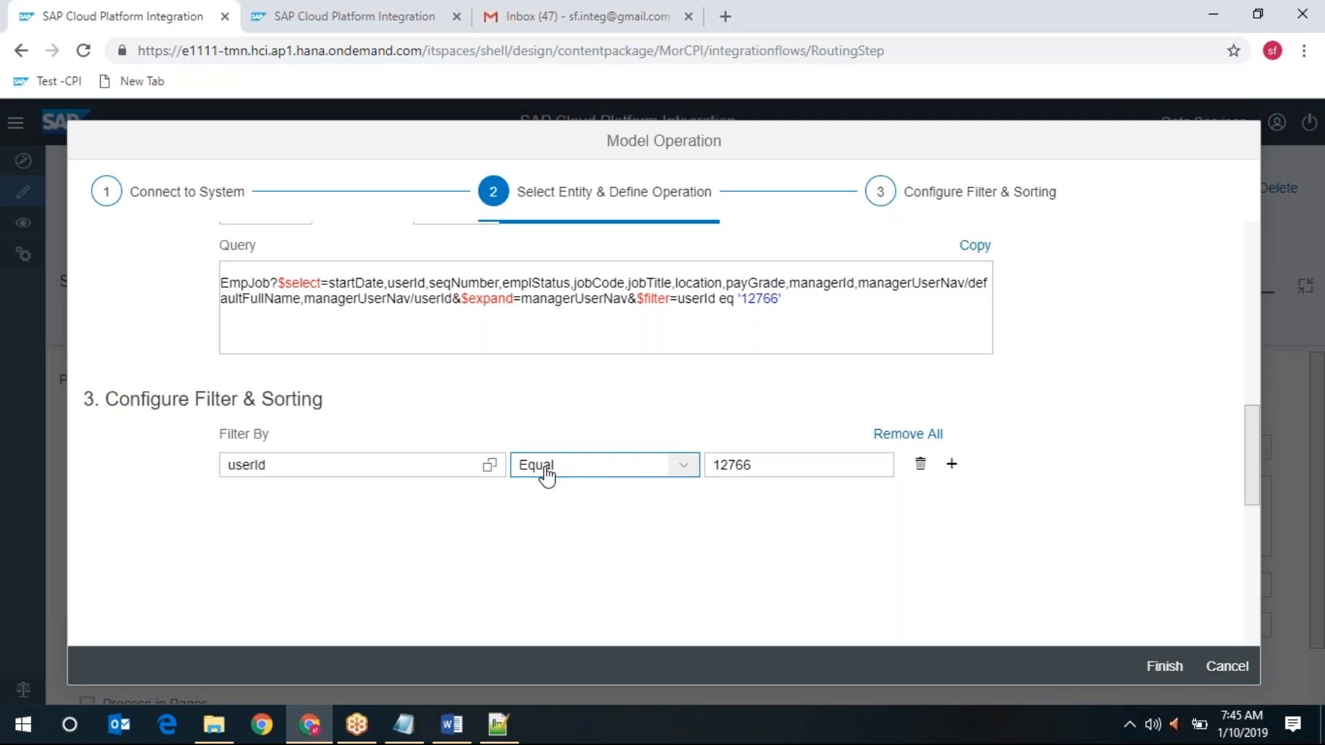
click(494, 466)
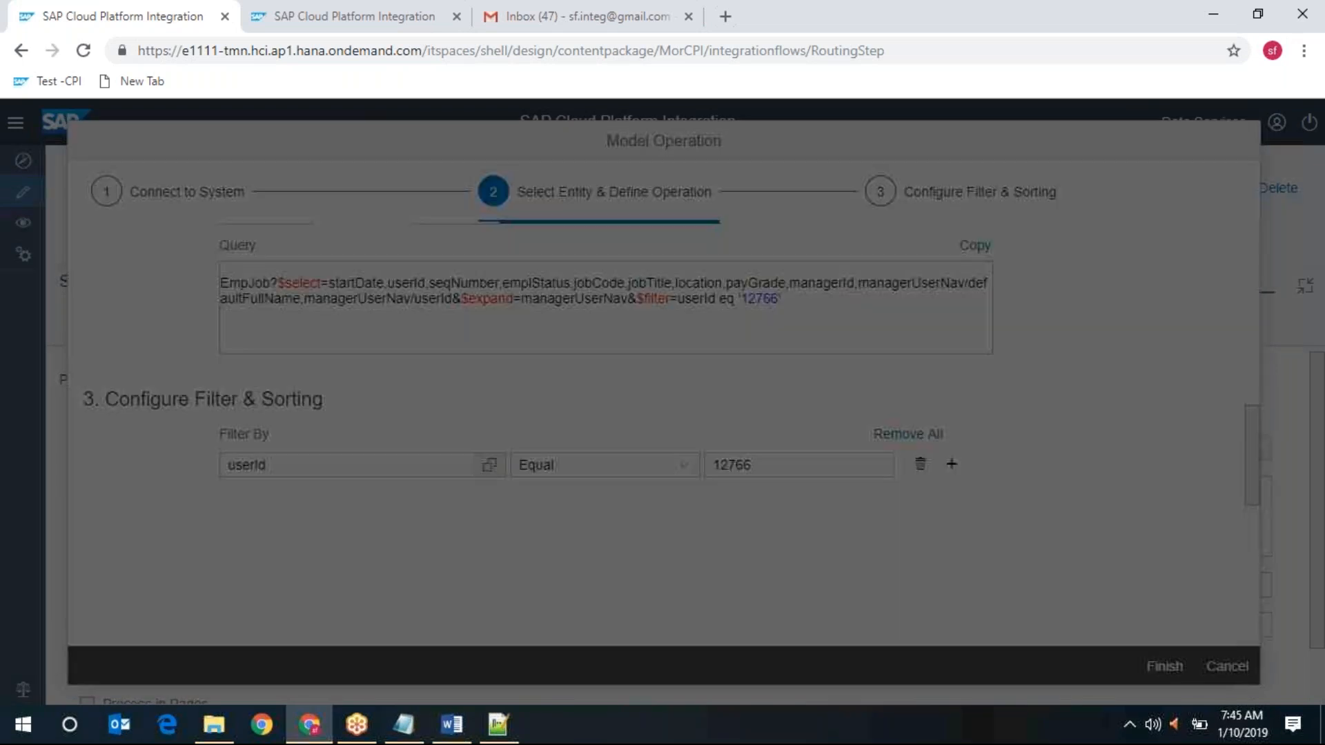
Step: Choose division as the filter field for the EmpJob query
scroll(655, 426, down, 10)
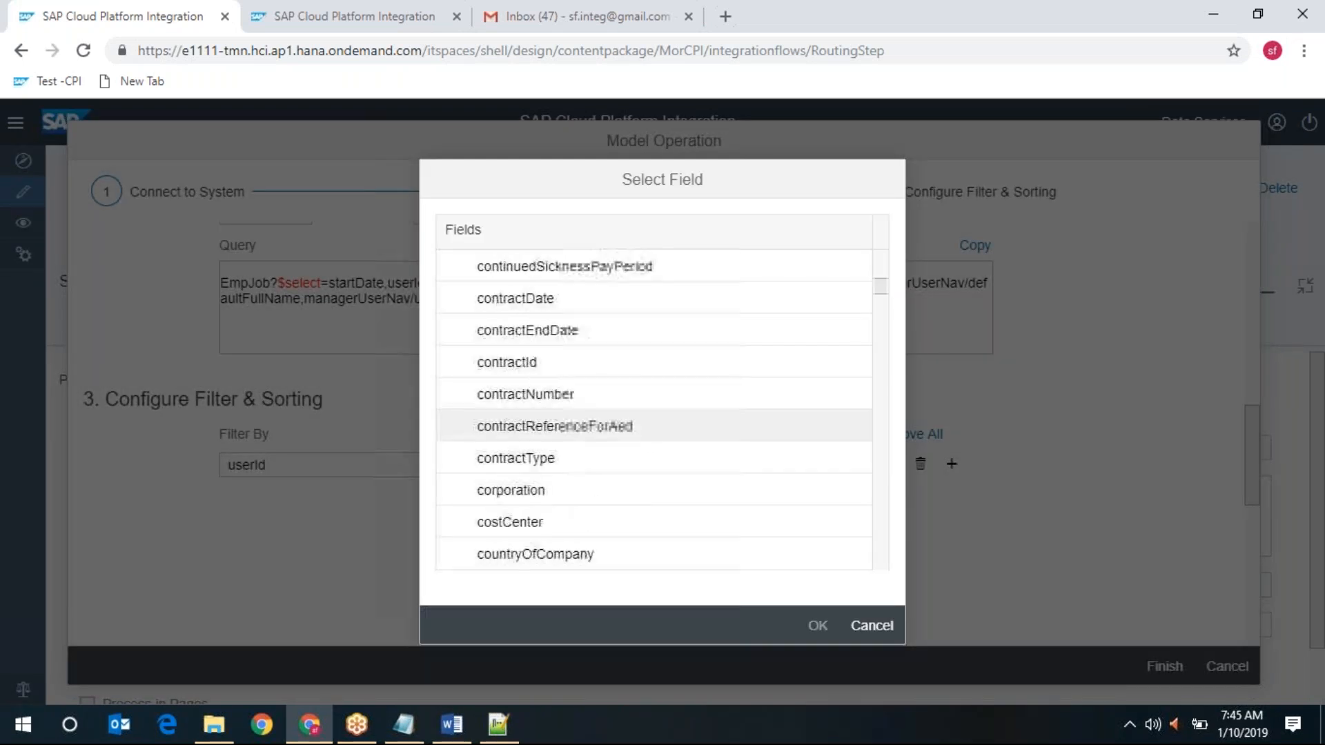
scroll(668, 435, down, 6)
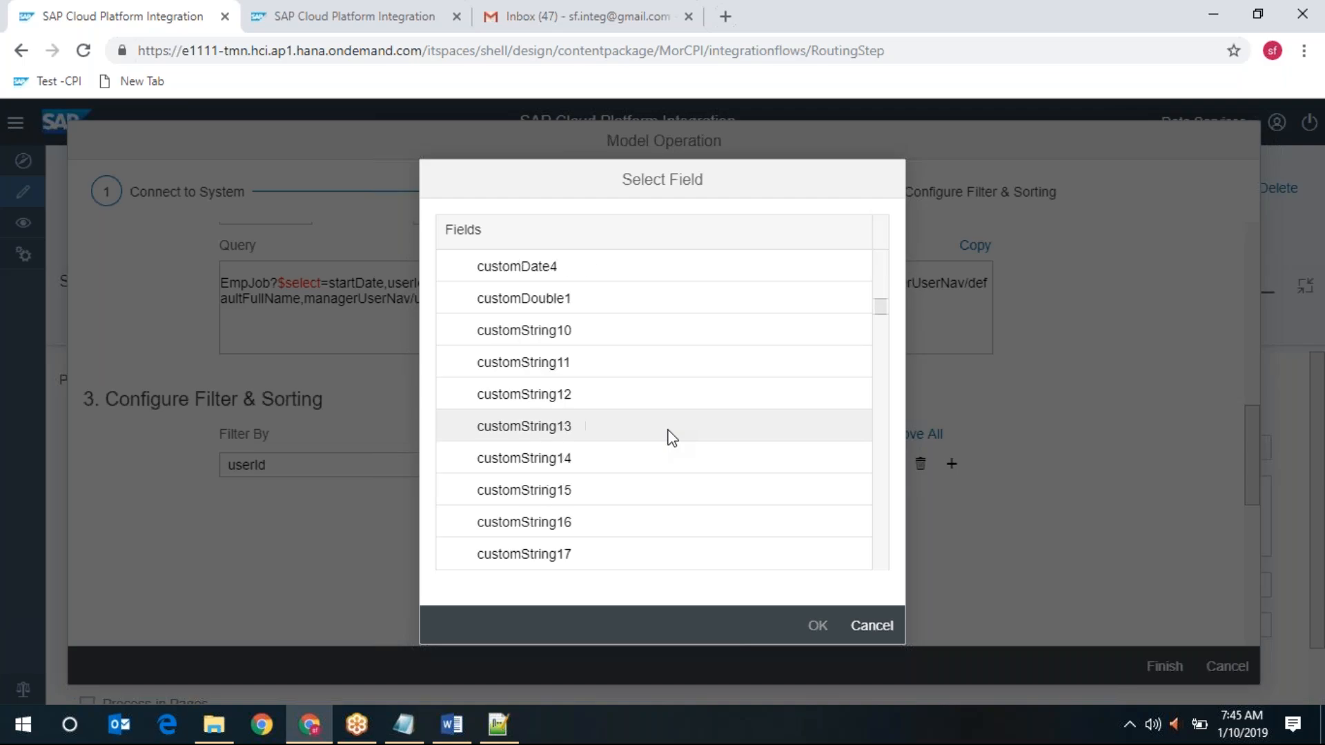
scroll(671, 437, down, 3)
scroll(671, 437, down, 3)
click(615, 488)
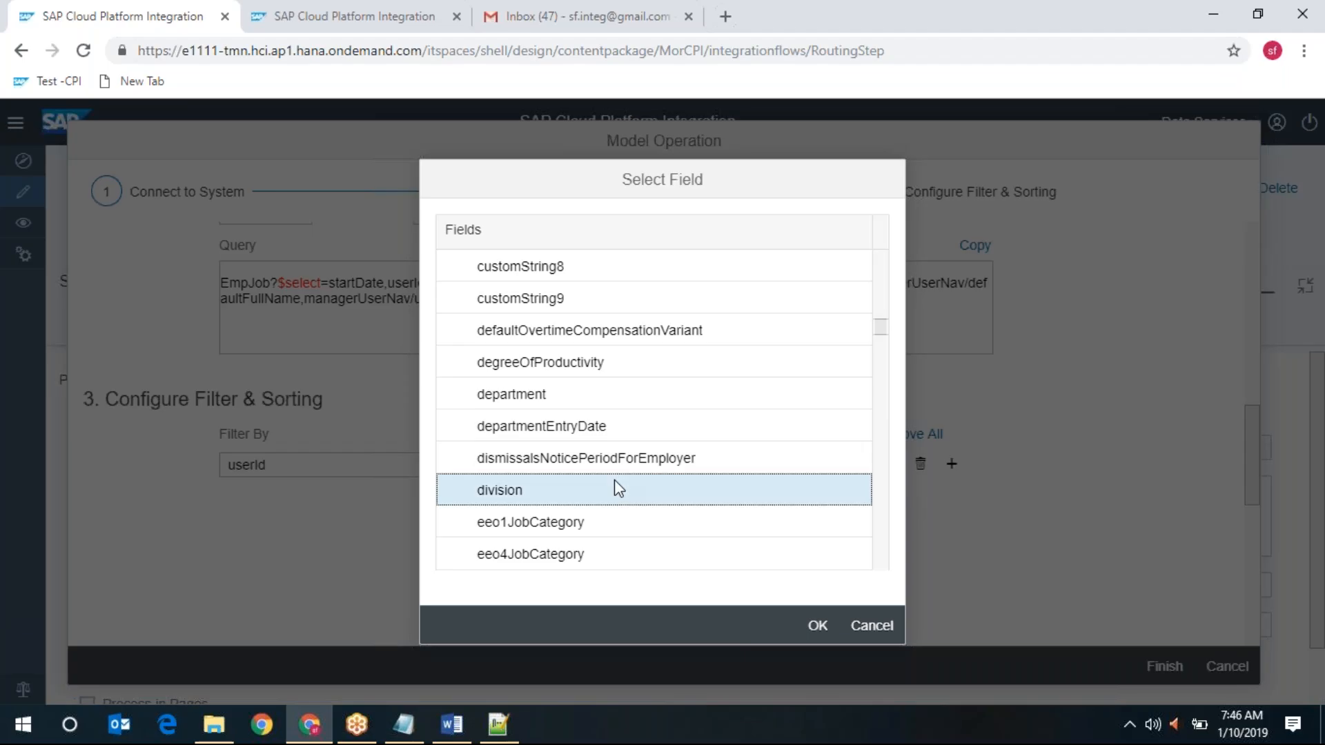
click(817, 626)
Step: Set the division filter value to GBO04000 and finish the operation model, saving the XSD as a new file
drag(801, 465, 668, 483)
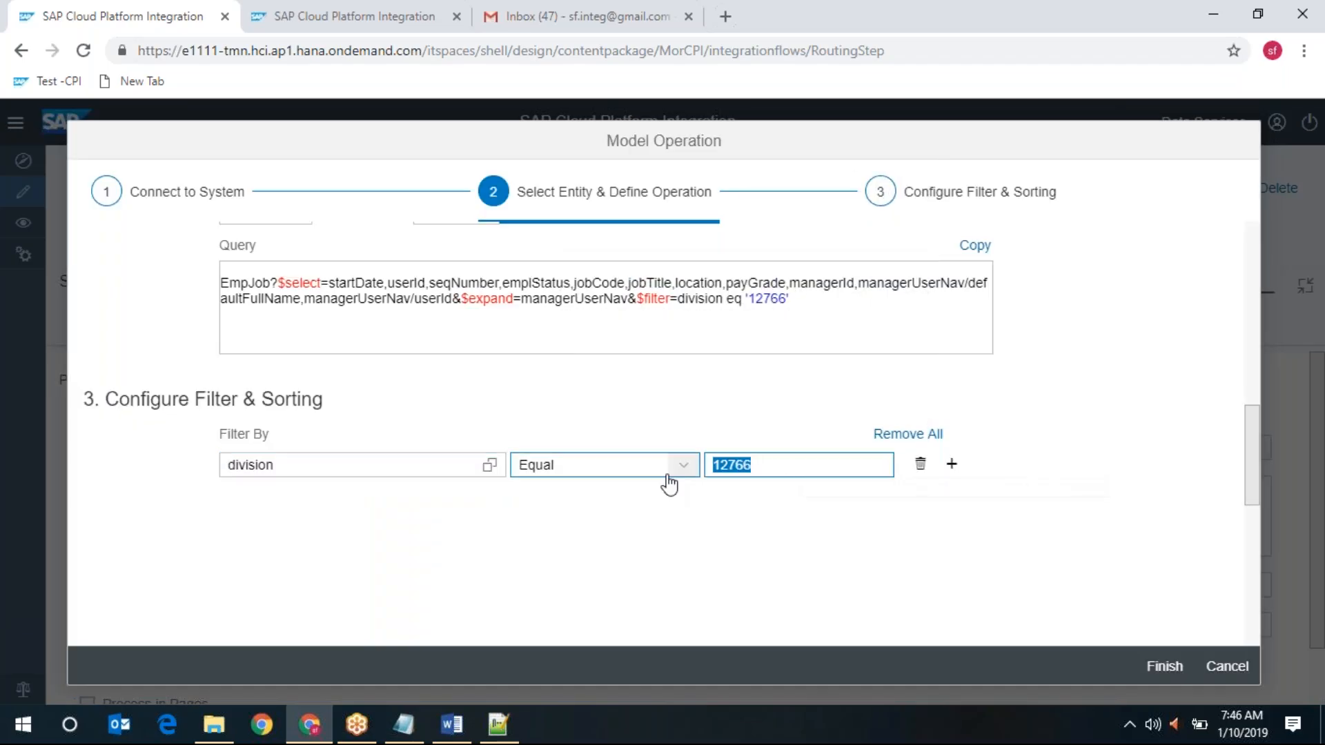
text(GBO04000)
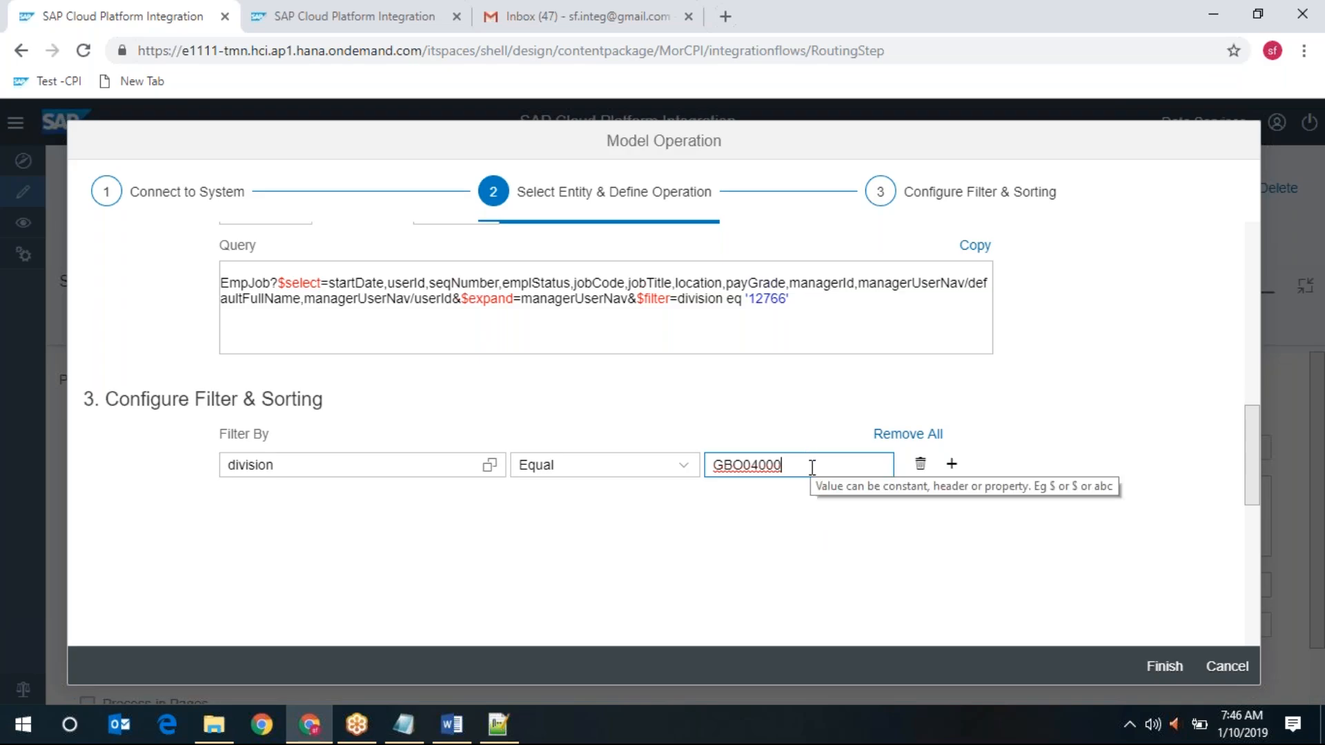
click(1154, 668)
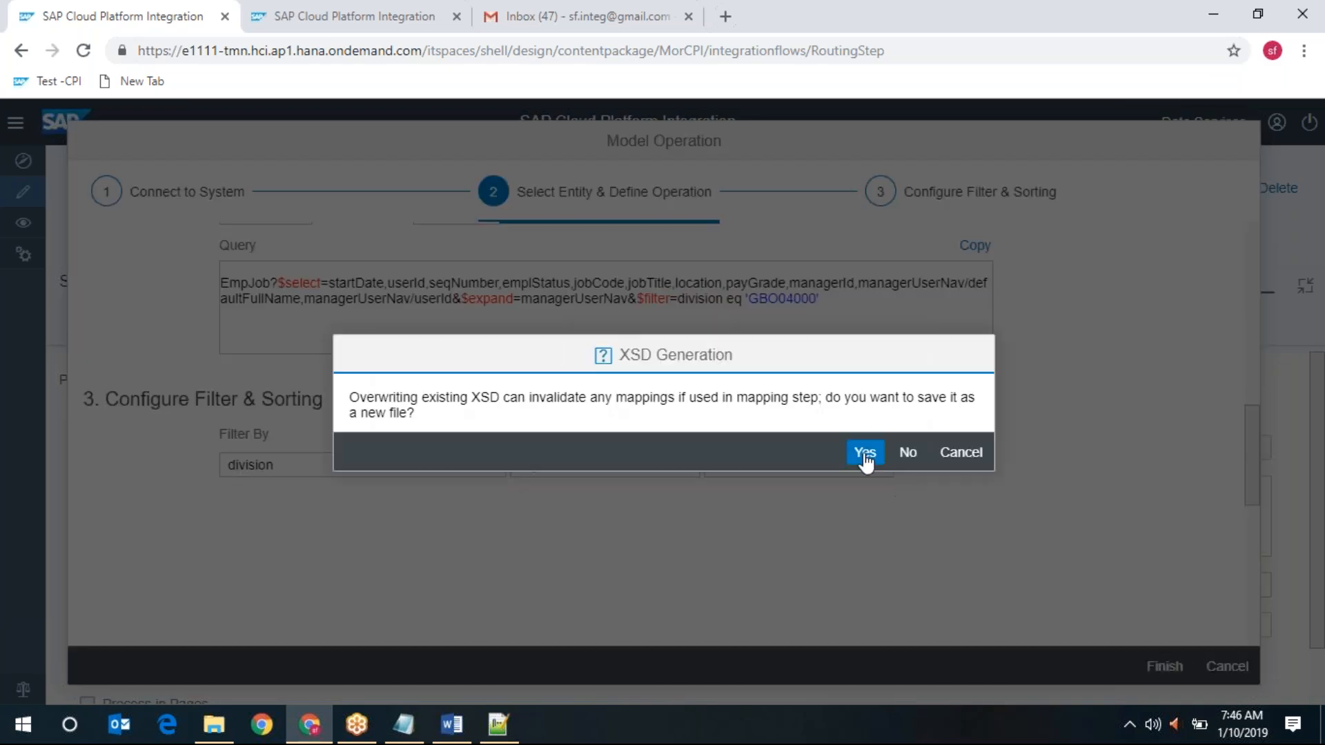
click(864, 454)
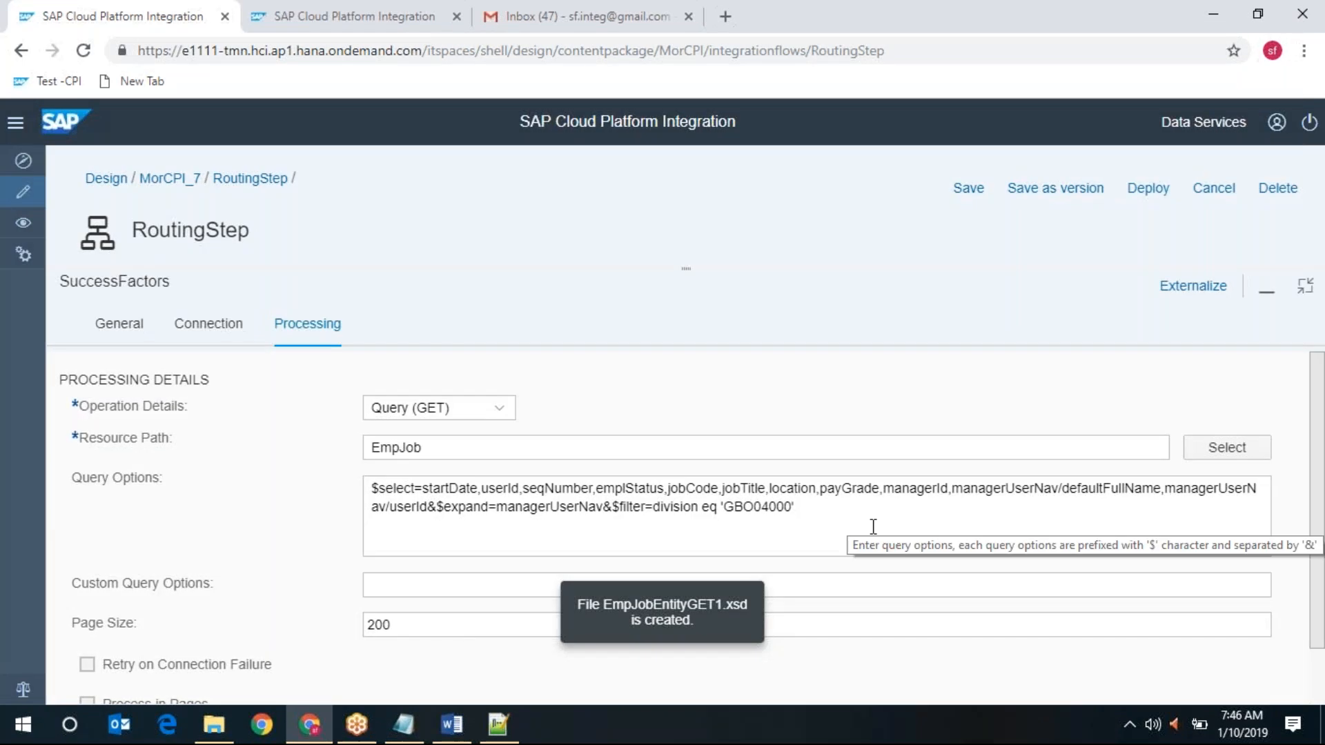
Step: Set the SuccessFactors channel's timeout to 10 minutes and restore the flow diagram view
scroll(474, 600, down, 1)
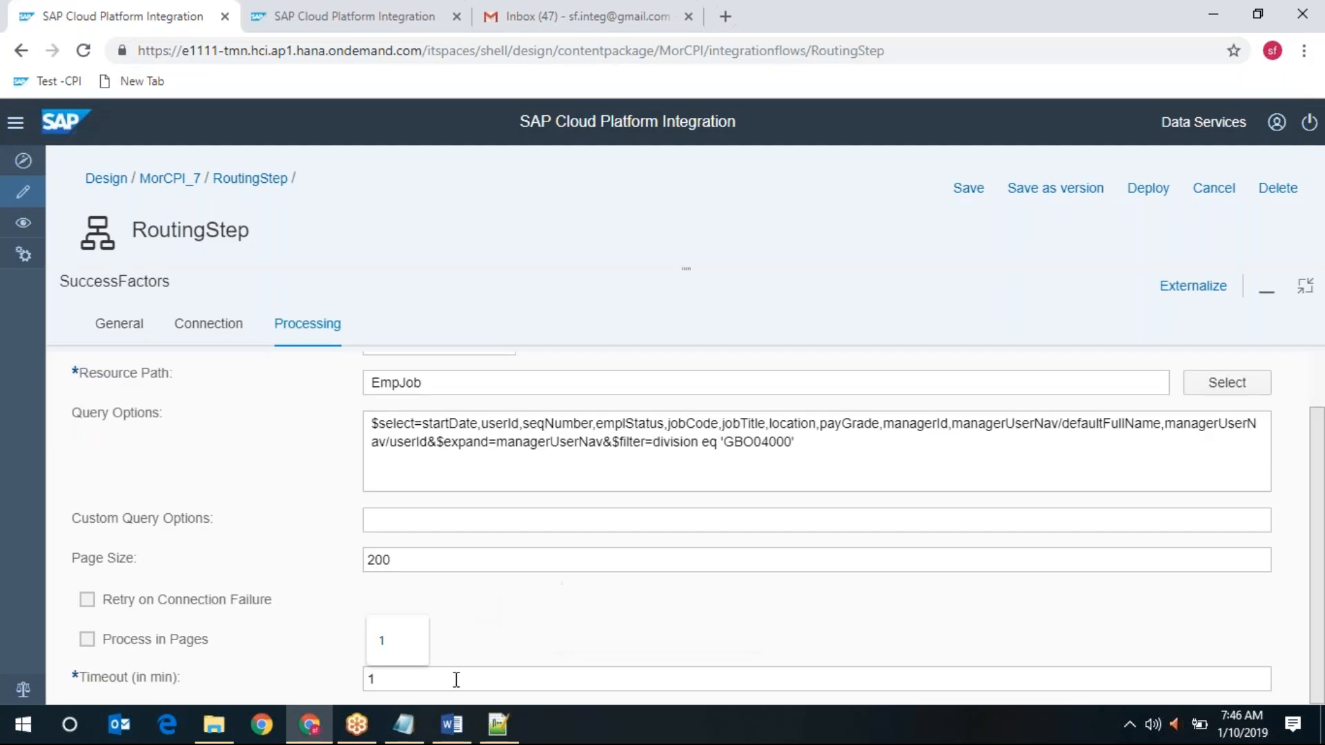
text(0)
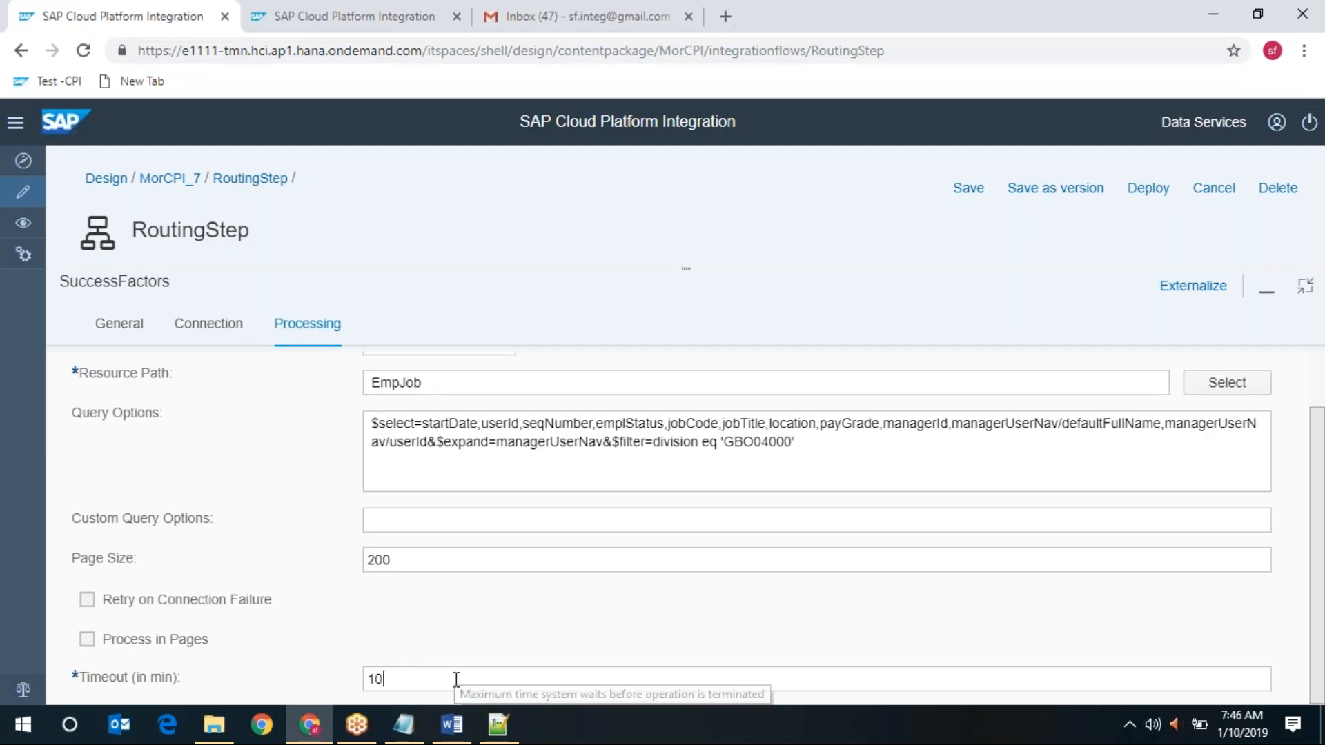
click(1306, 287)
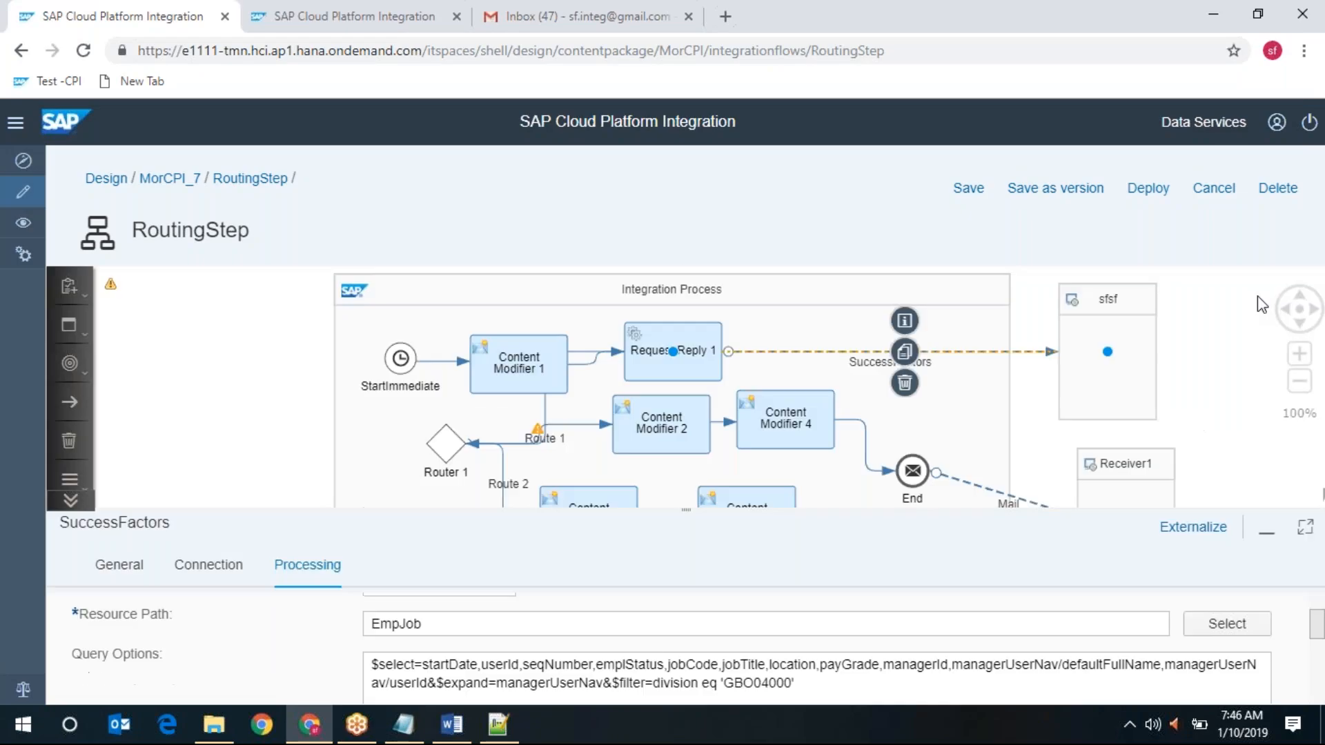
Step: Open the processing settings of Route 1 between Router 1 and Content Modifier 2 and clear its condition
click(442, 458)
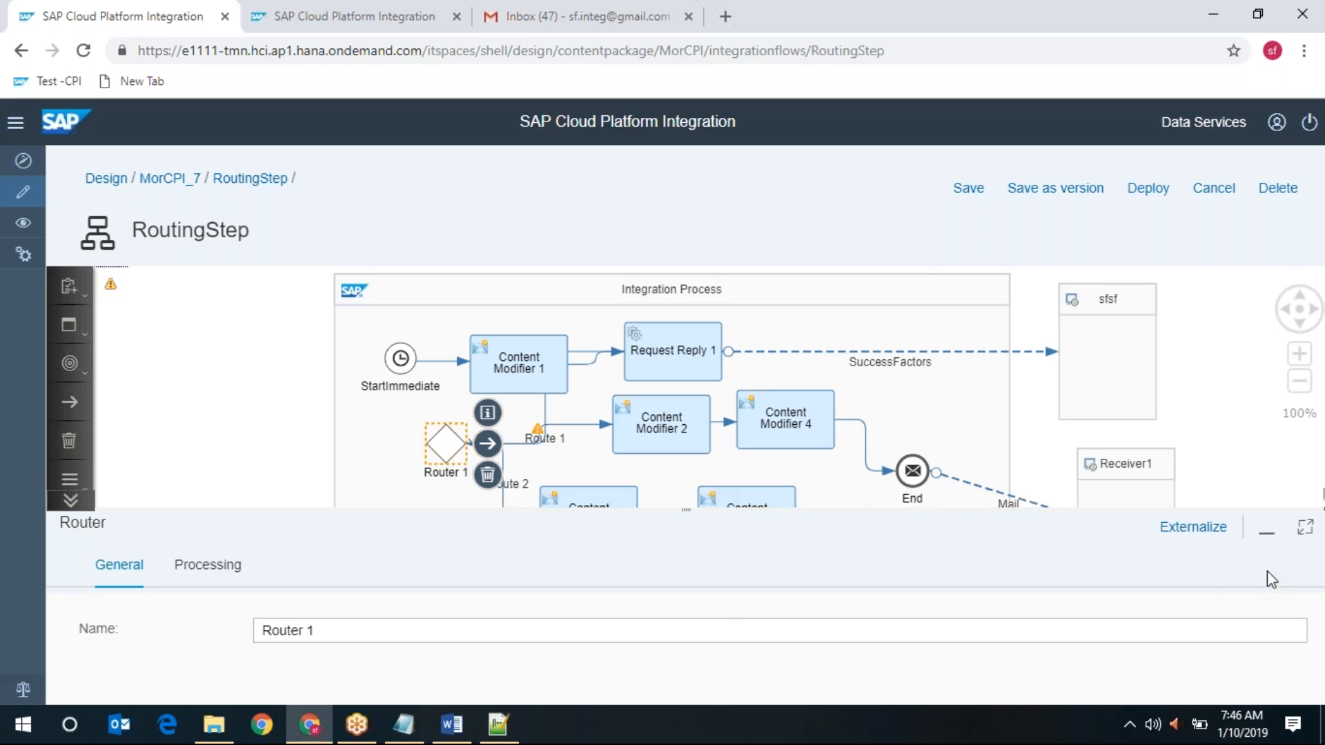
click(1300, 327)
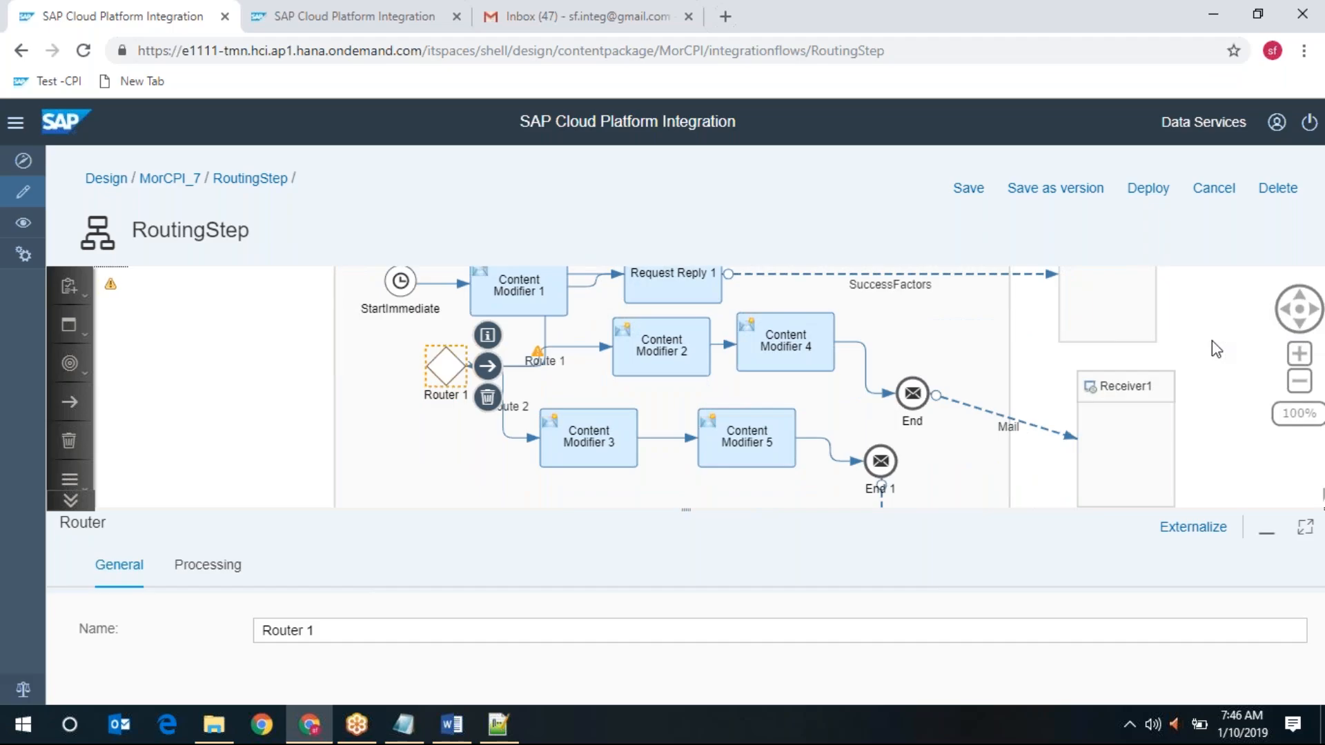
click(565, 349)
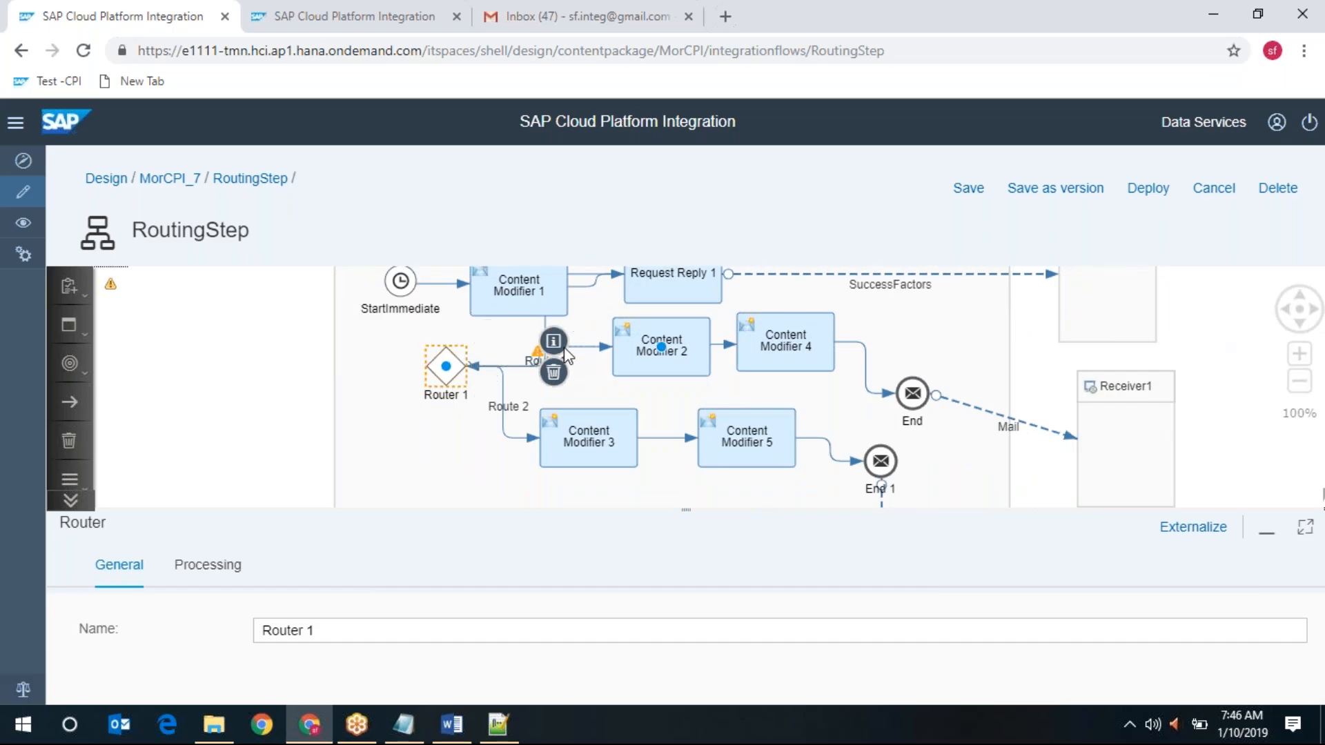
click(219, 570)
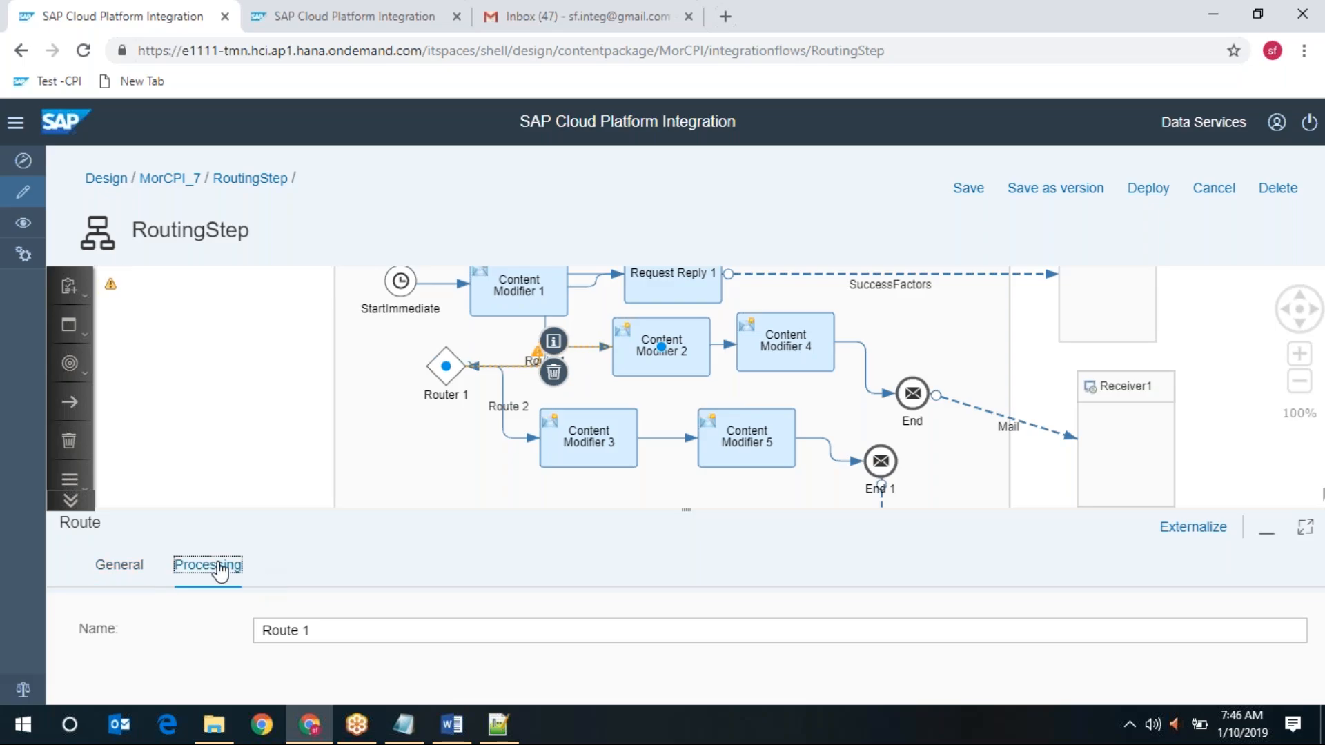
click(1305, 527)
click(452, 390)
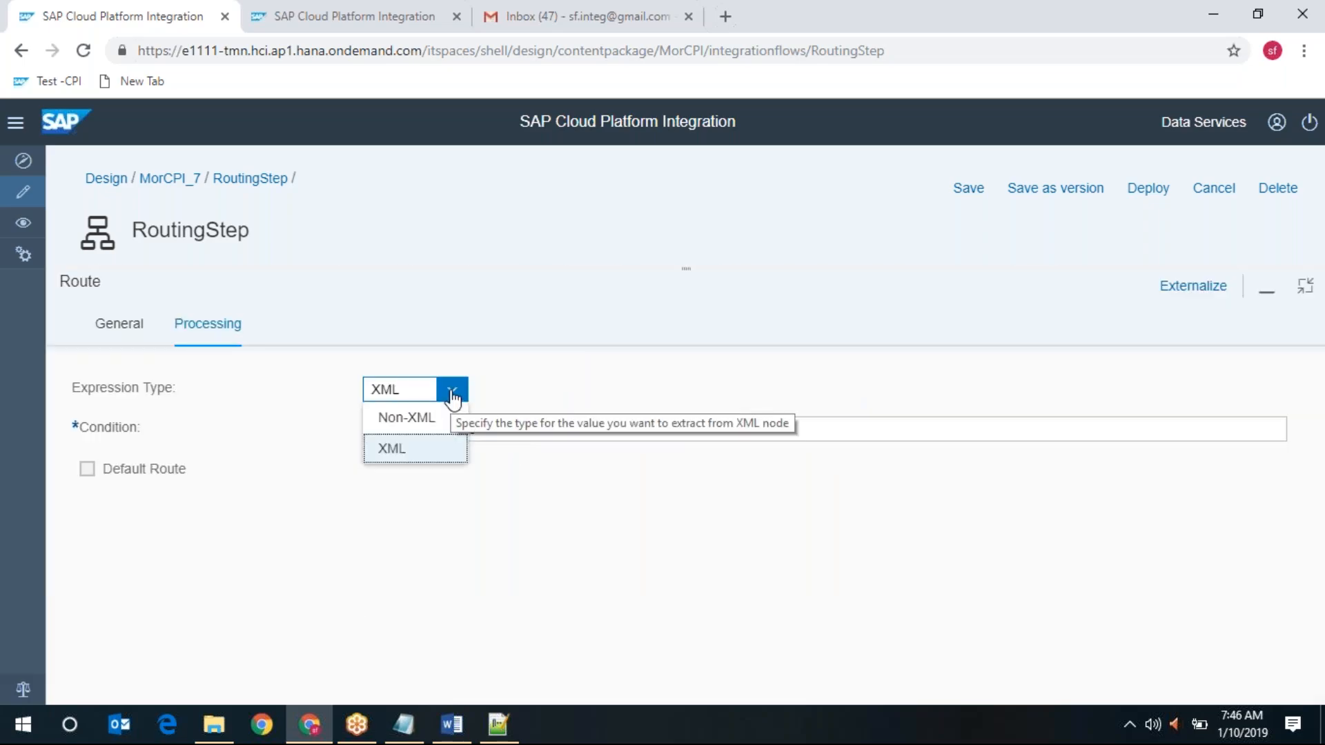
click(559, 385)
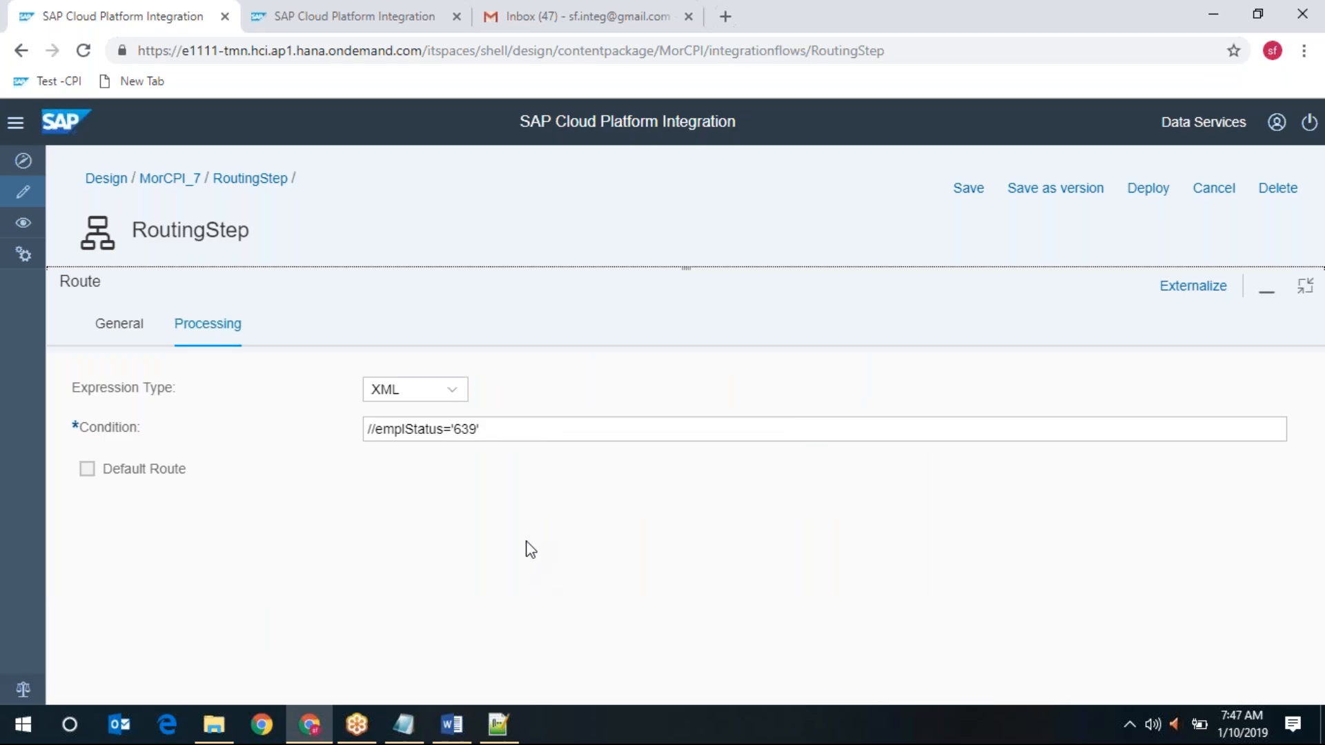
drag(480, 429, 124, 443)
key(BackSpace)
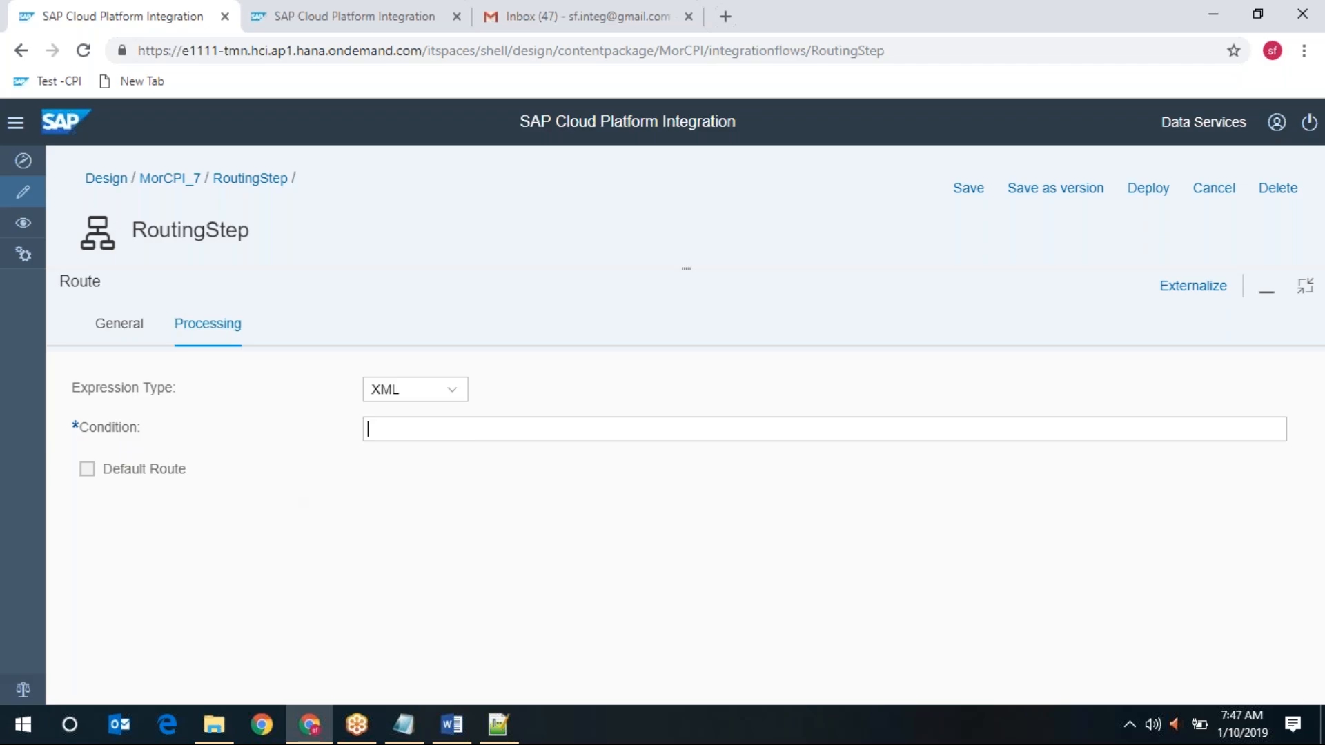
Step: Switch to Gmail, close the empJob.csv preview and search the mail for empjob
click(607, 10)
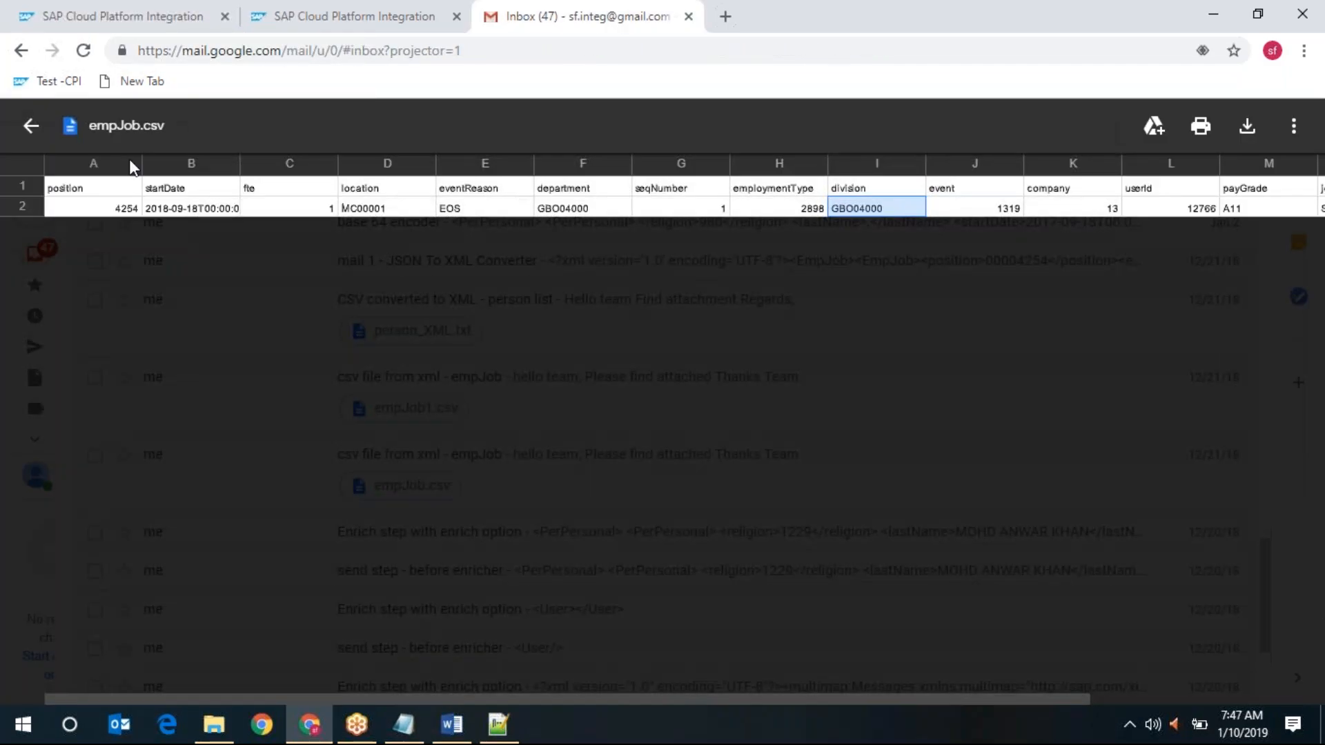
click(31, 126)
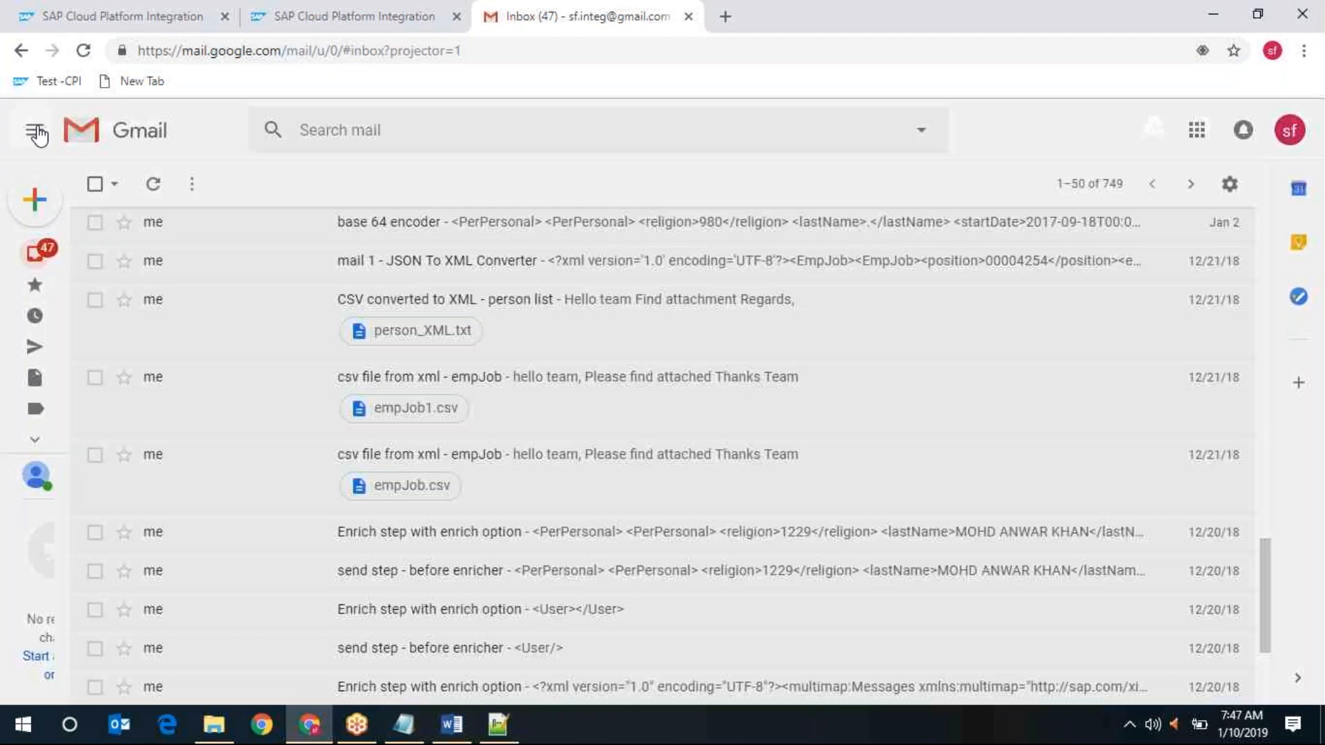
scroll(570, 442, up, 7)
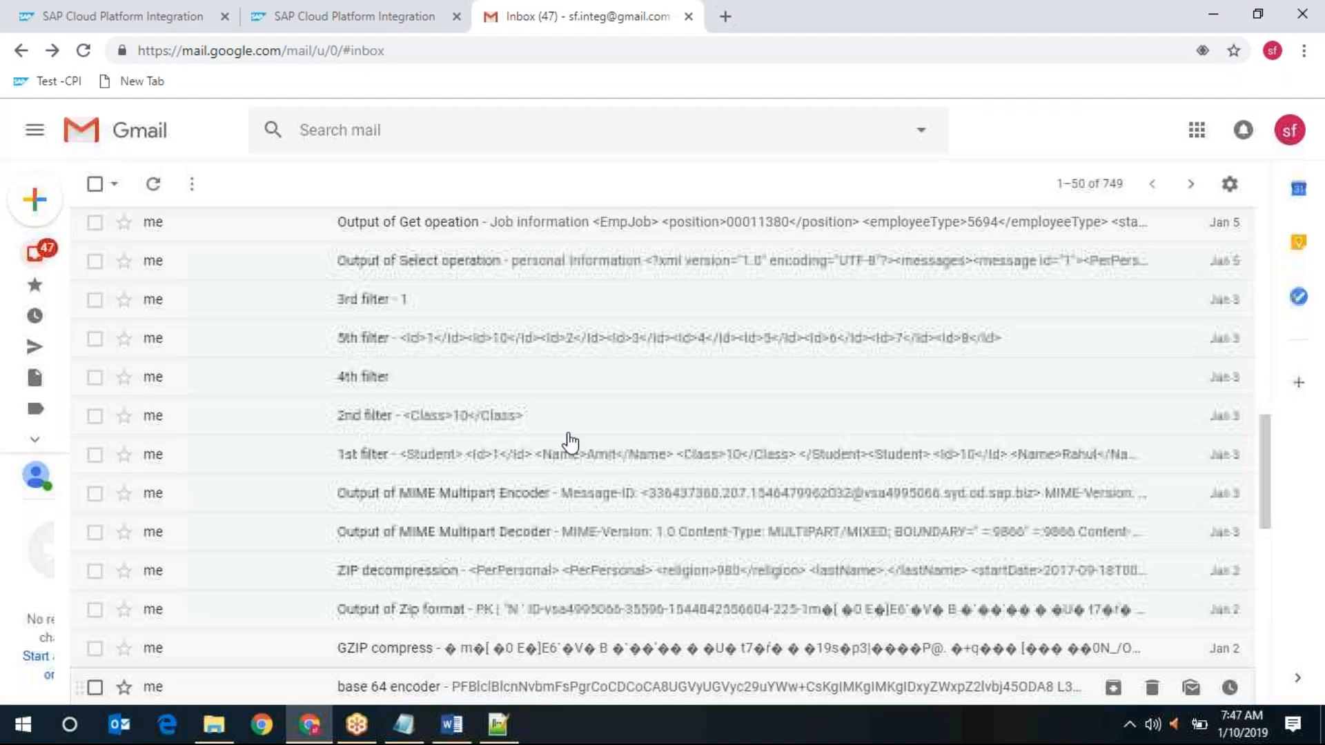
scroll(570, 442, up, 9)
click(378, 126)
text(empjob)
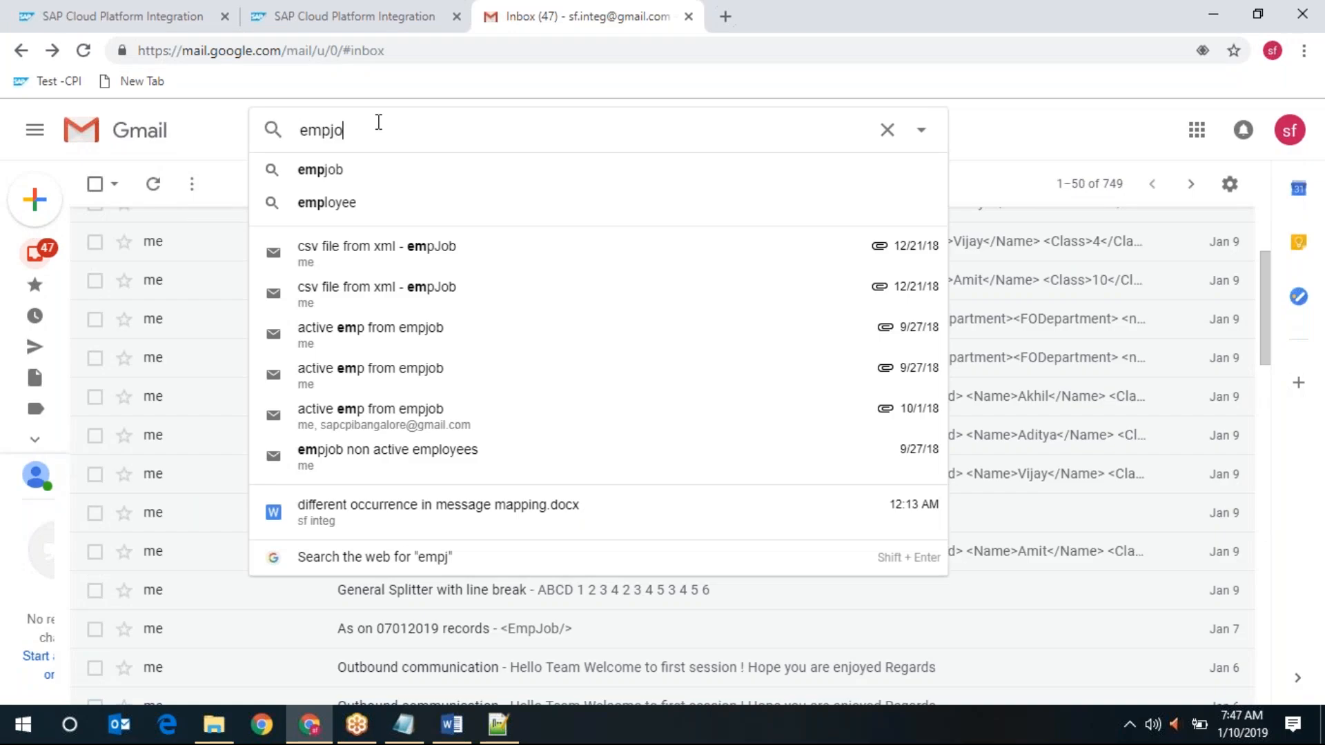
key(Return)
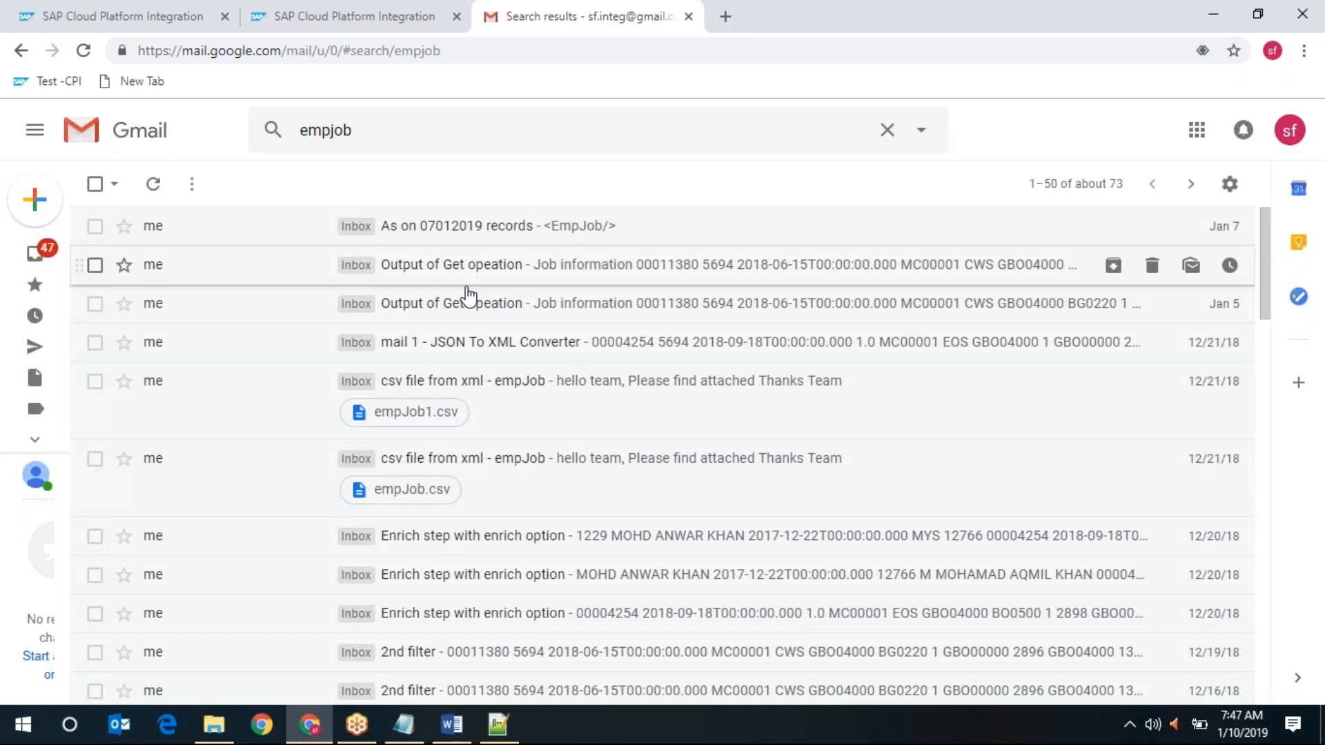
Step: Look through the empjob search results and preview the empJOB_12766.csv attachment of a multiple message mapping mail
click(422, 417)
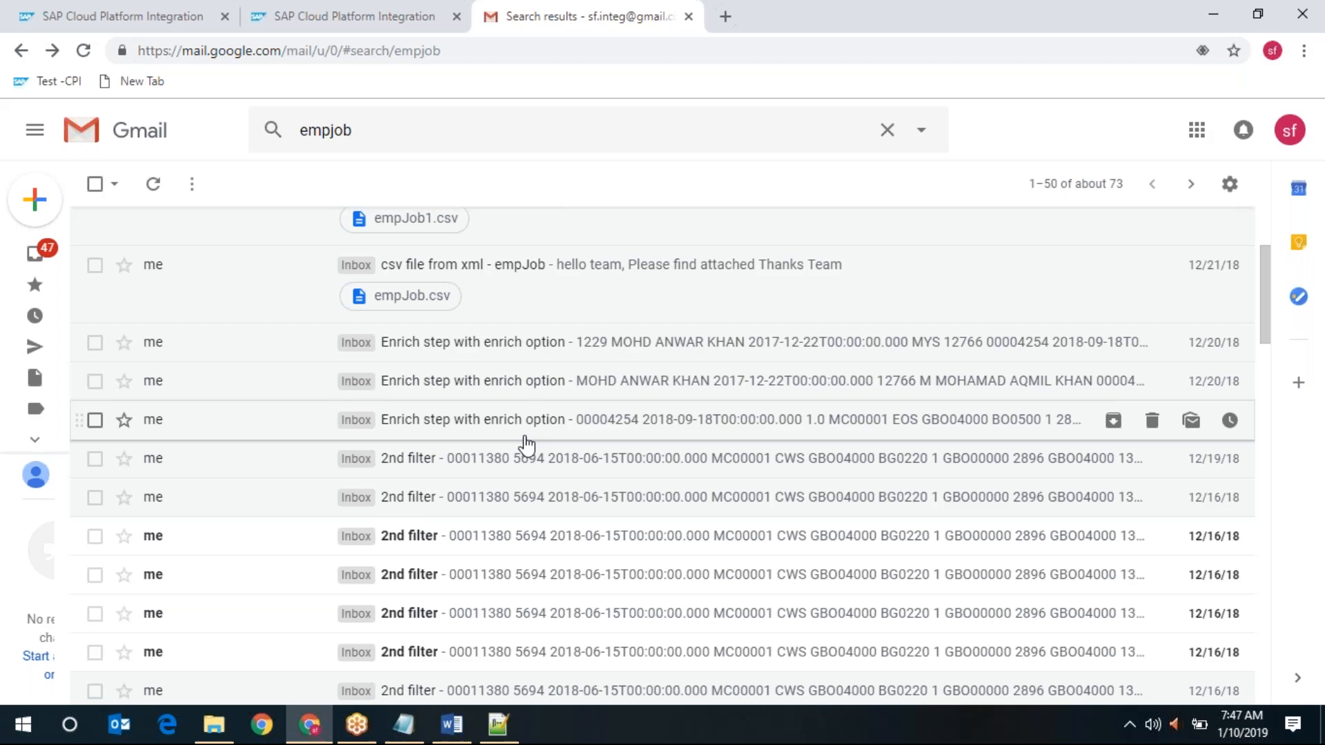
scroll(405, 358, down, 5)
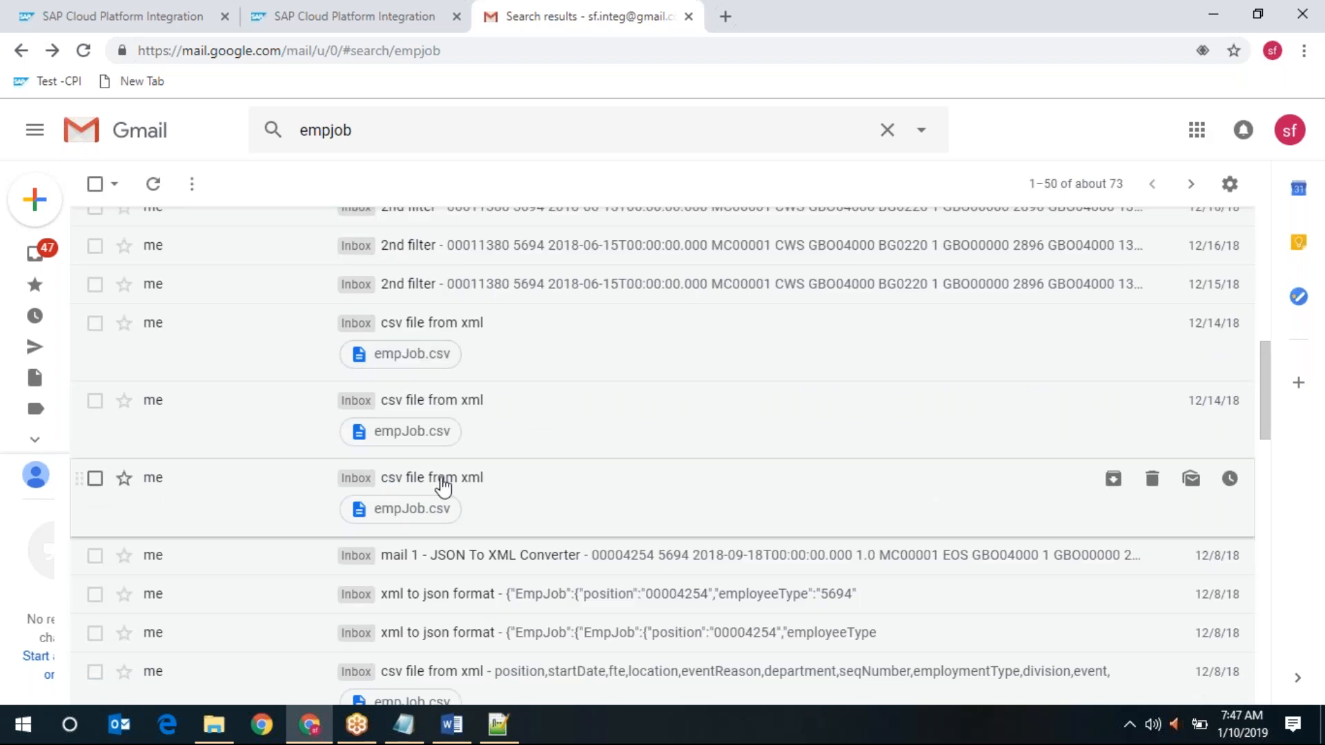
scroll(443, 487, down, 3)
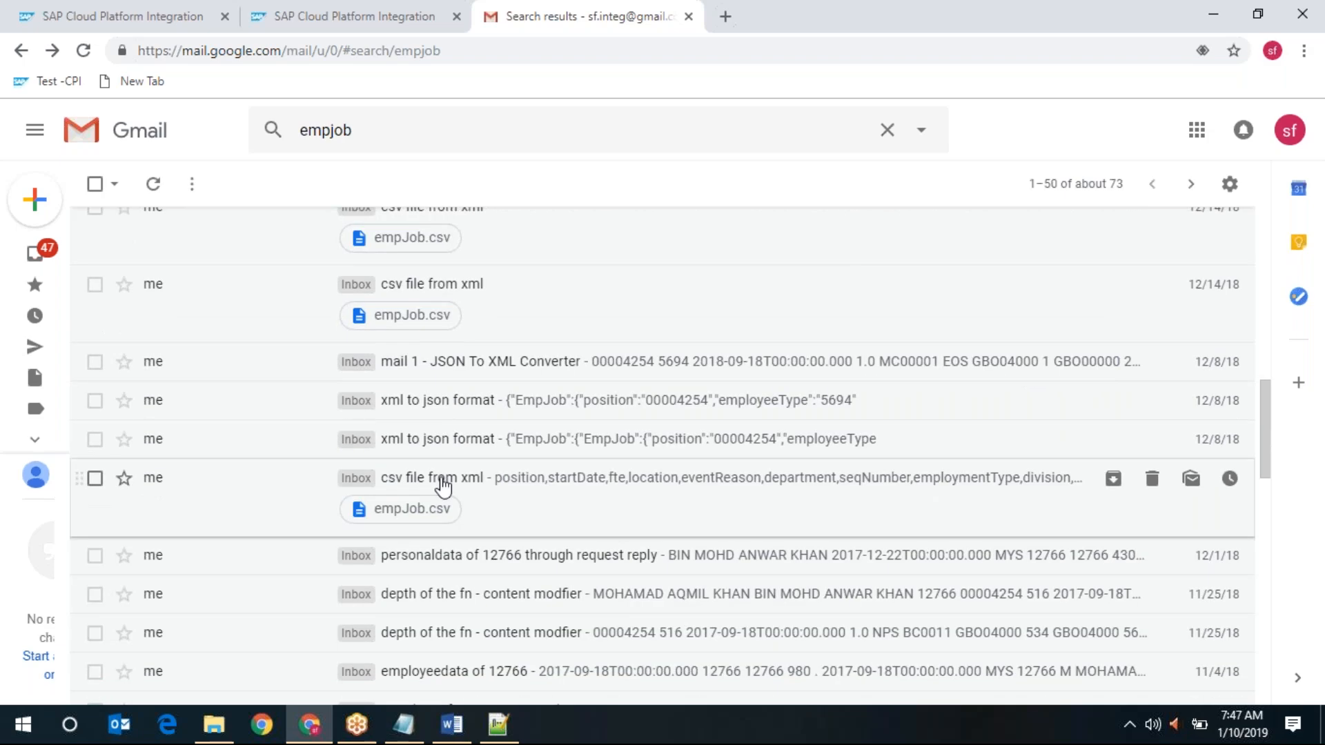
scroll(442, 487, down, 3)
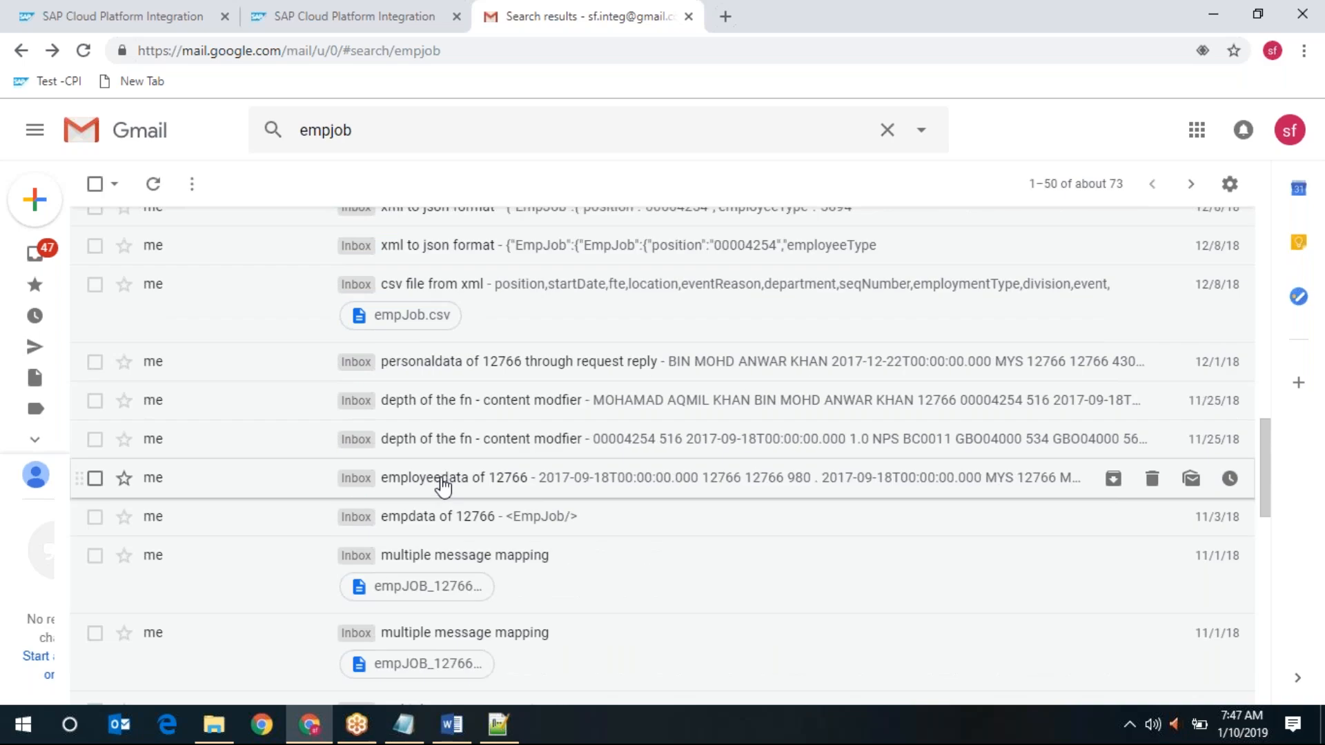
scroll(416, 396, down, 3)
click(416, 393)
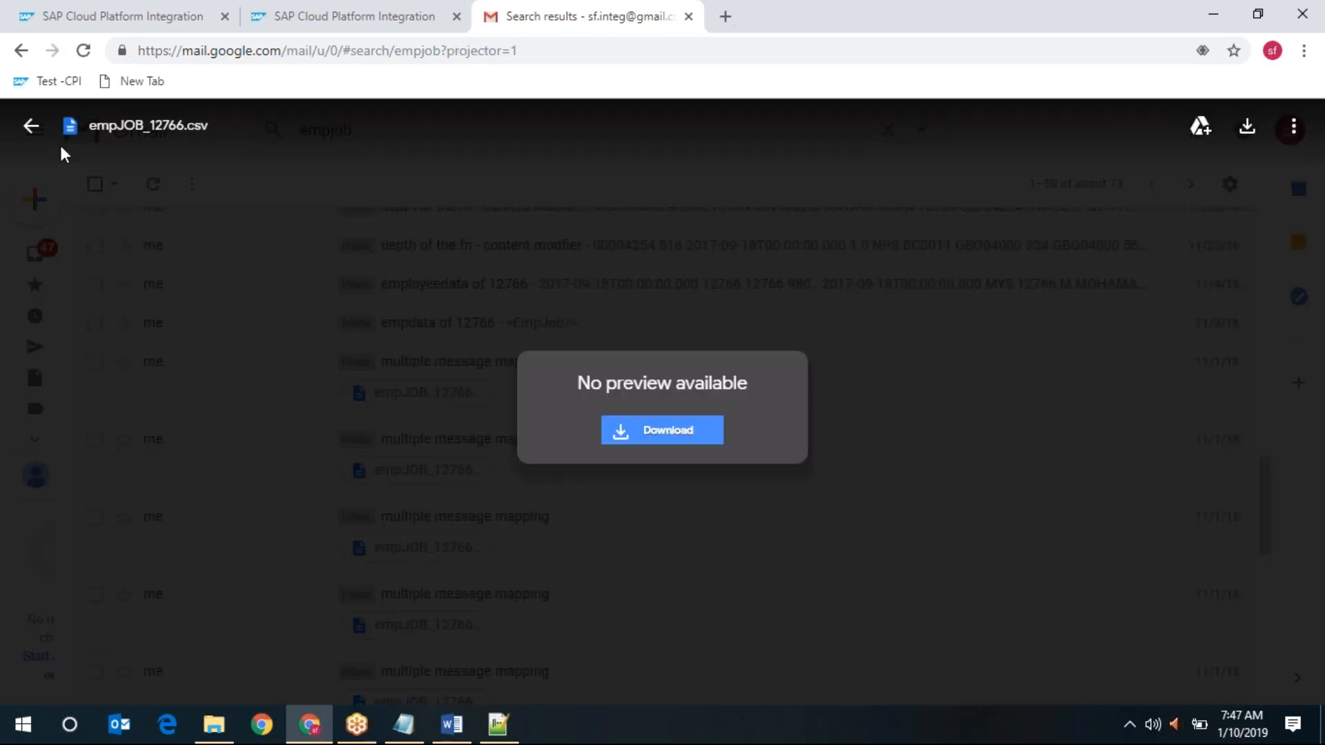
click(32, 127)
Step: Check the older empjob results and a 12/14/18 csv file from xml mail, and open the 12/8/18 one for its job data
scroll(578, 482, down, 5)
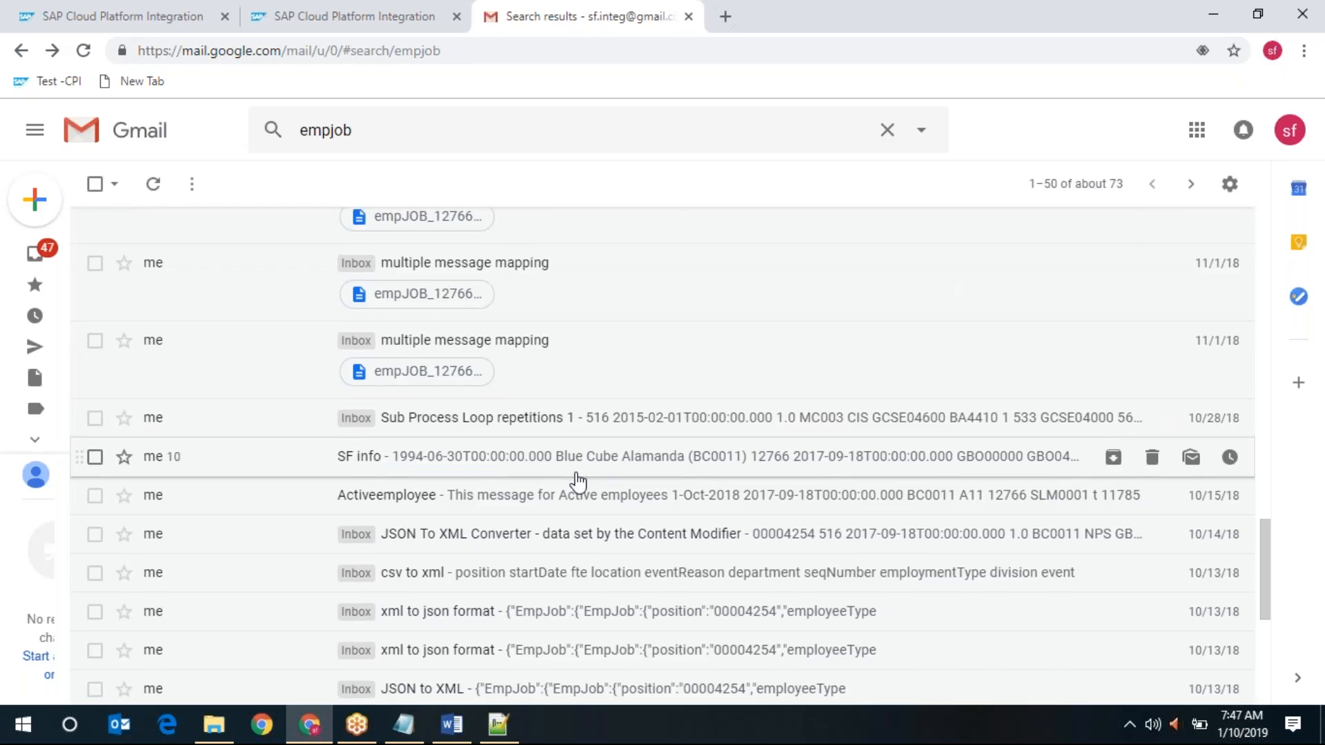
scroll(578, 482, down, 6)
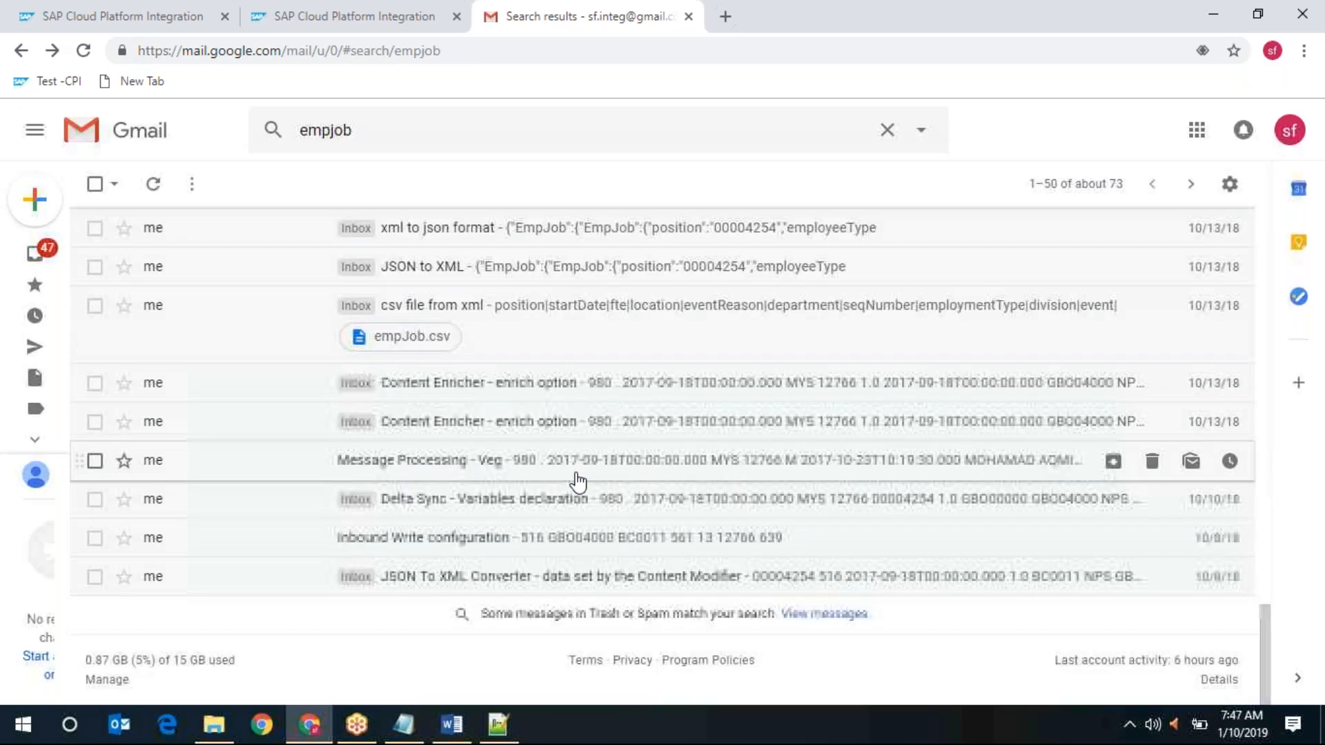
scroll(578, 482, up, 15)
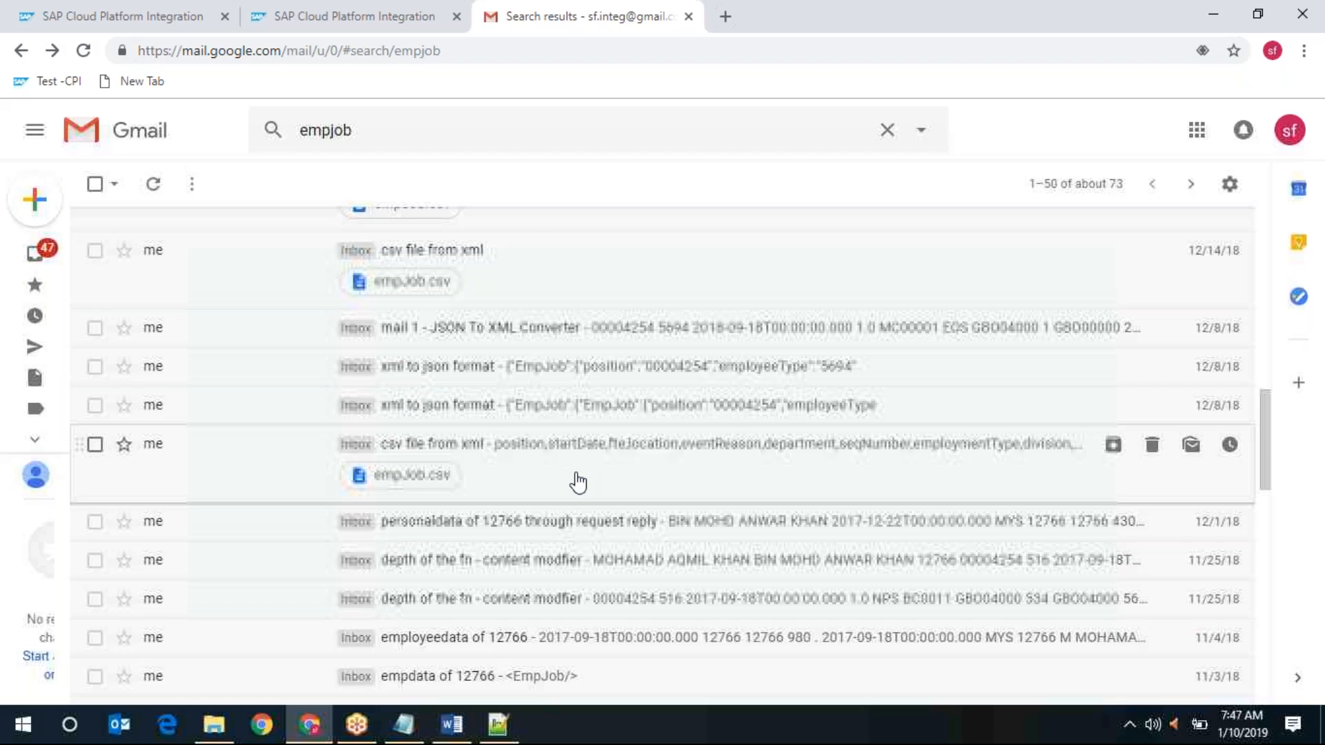
scroll(578, 482, up, 4)
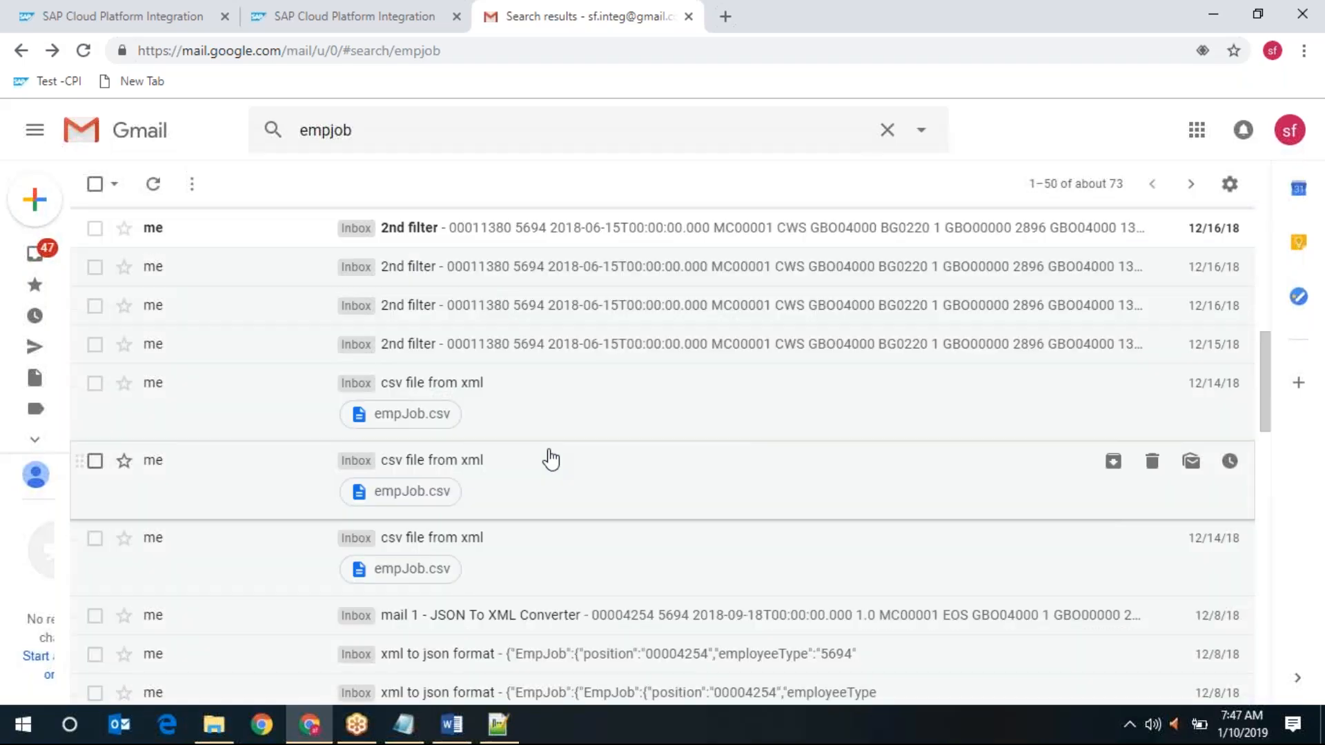
click(501, 431)
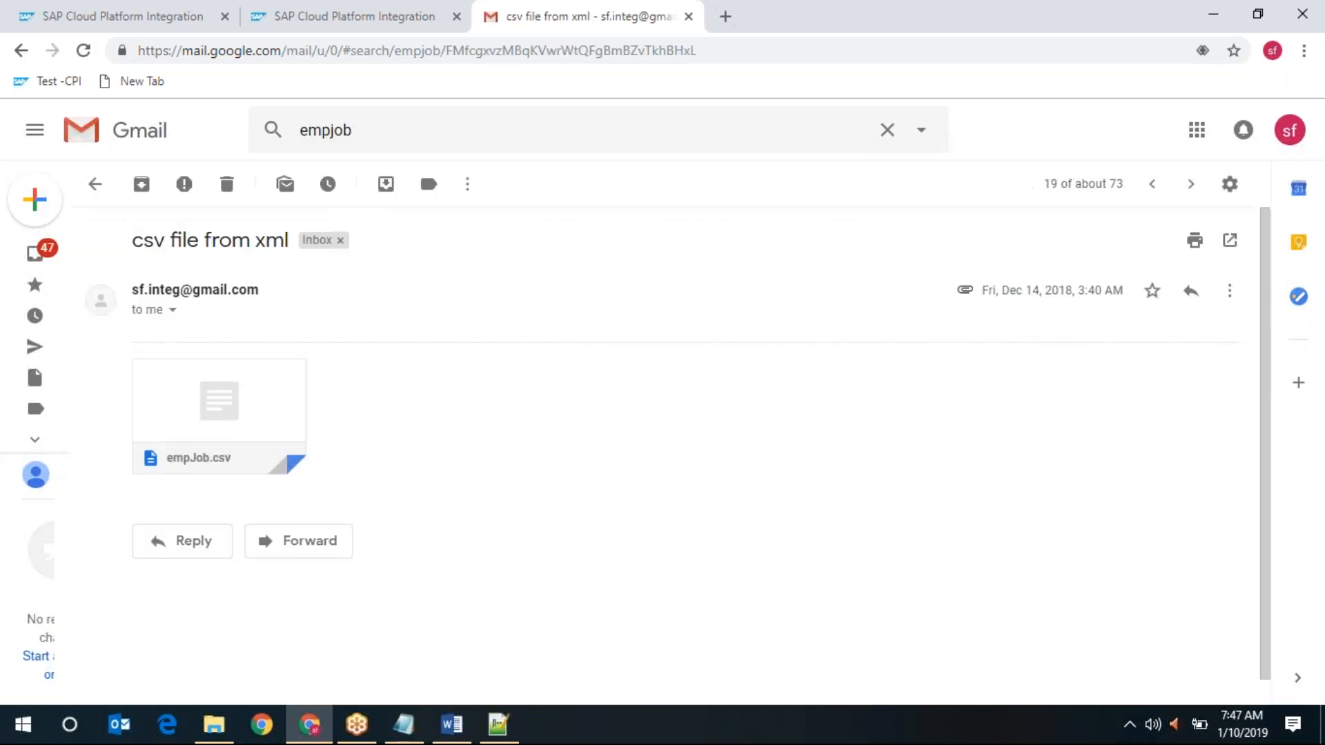
click(96, 185)
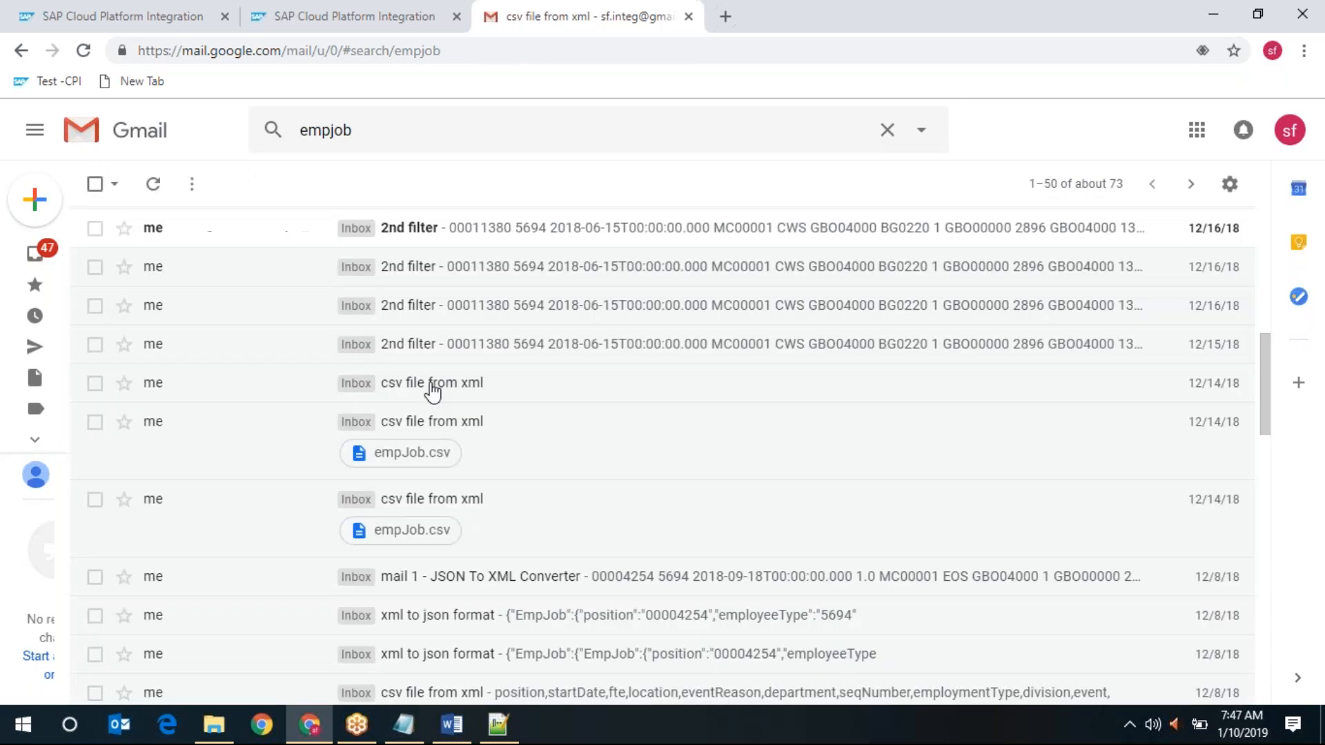
scroll(721, 477, down, 3)
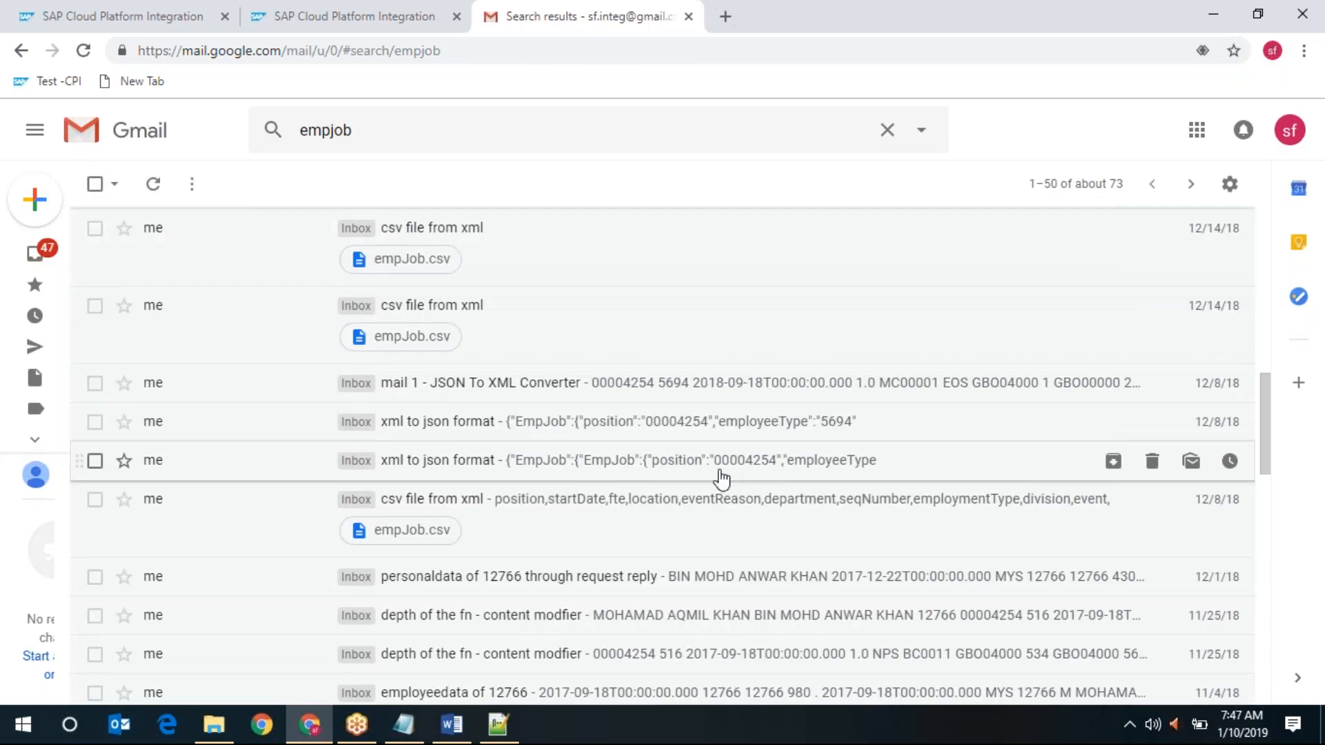
click(709, 517)
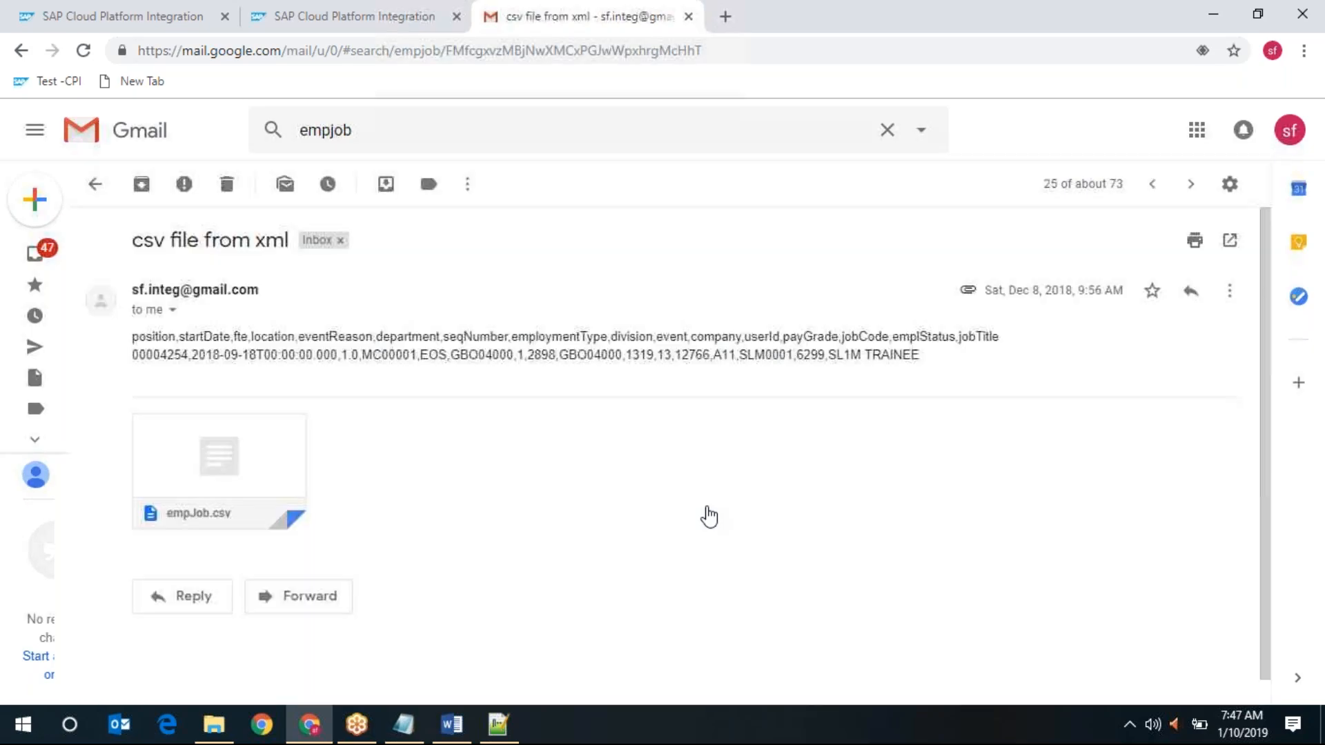
Step: Return to the empjob results and open the 11/25/18 depth of the fn - content modfier mail to read its EmpJob record
click(97, 196)
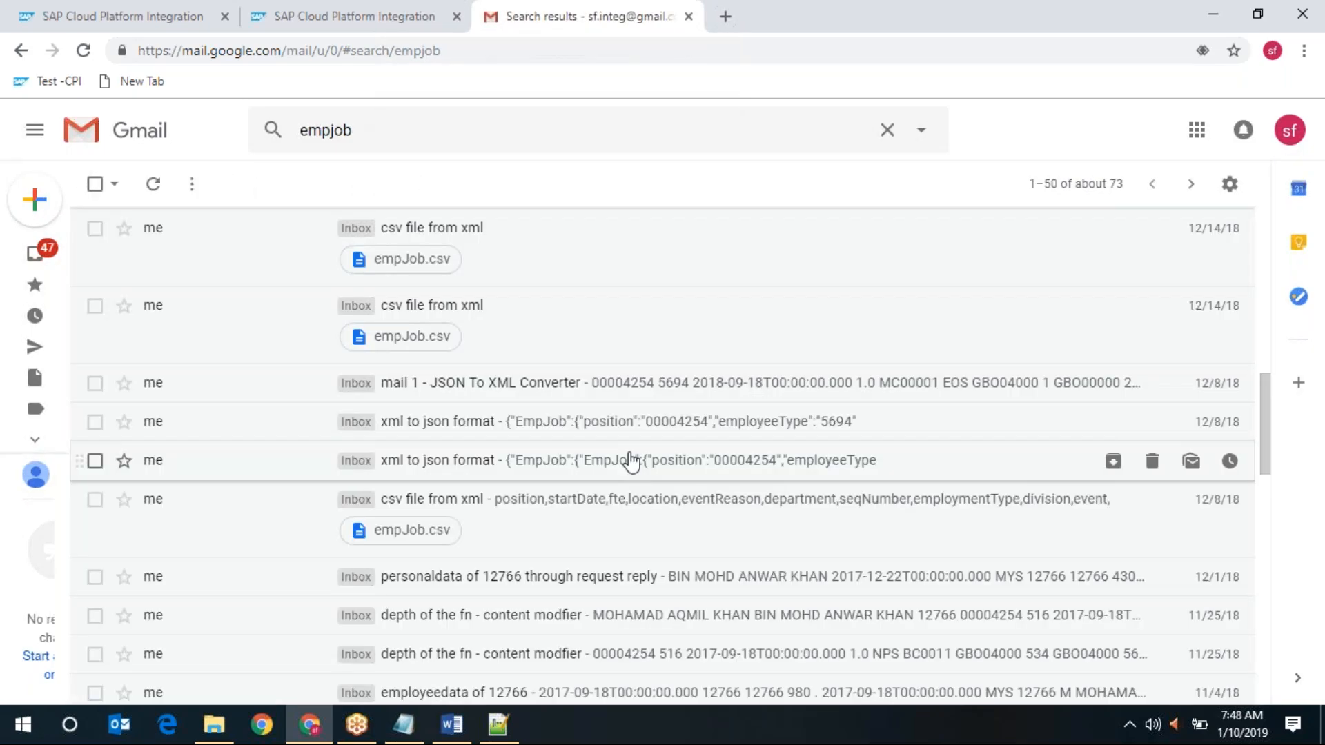
scroll(630, 461, down, 1)
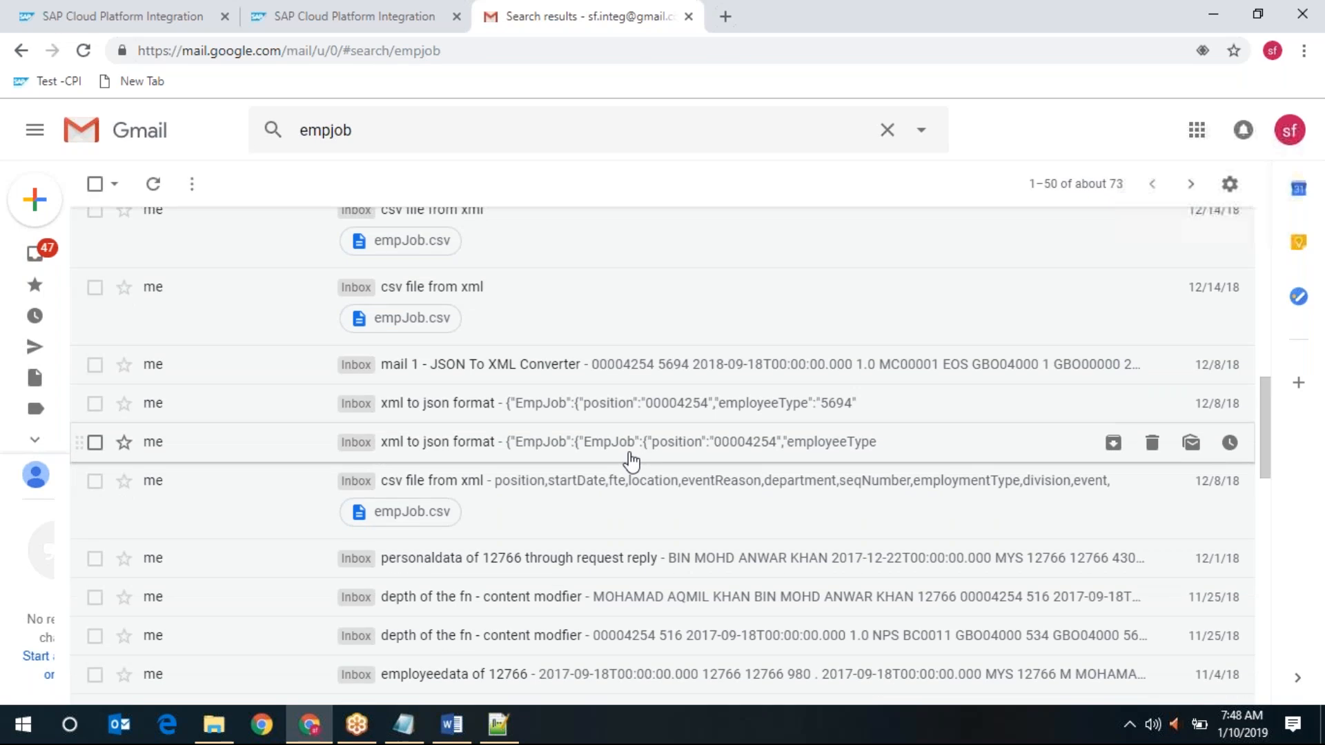
scroll(632, 465, down, 3)
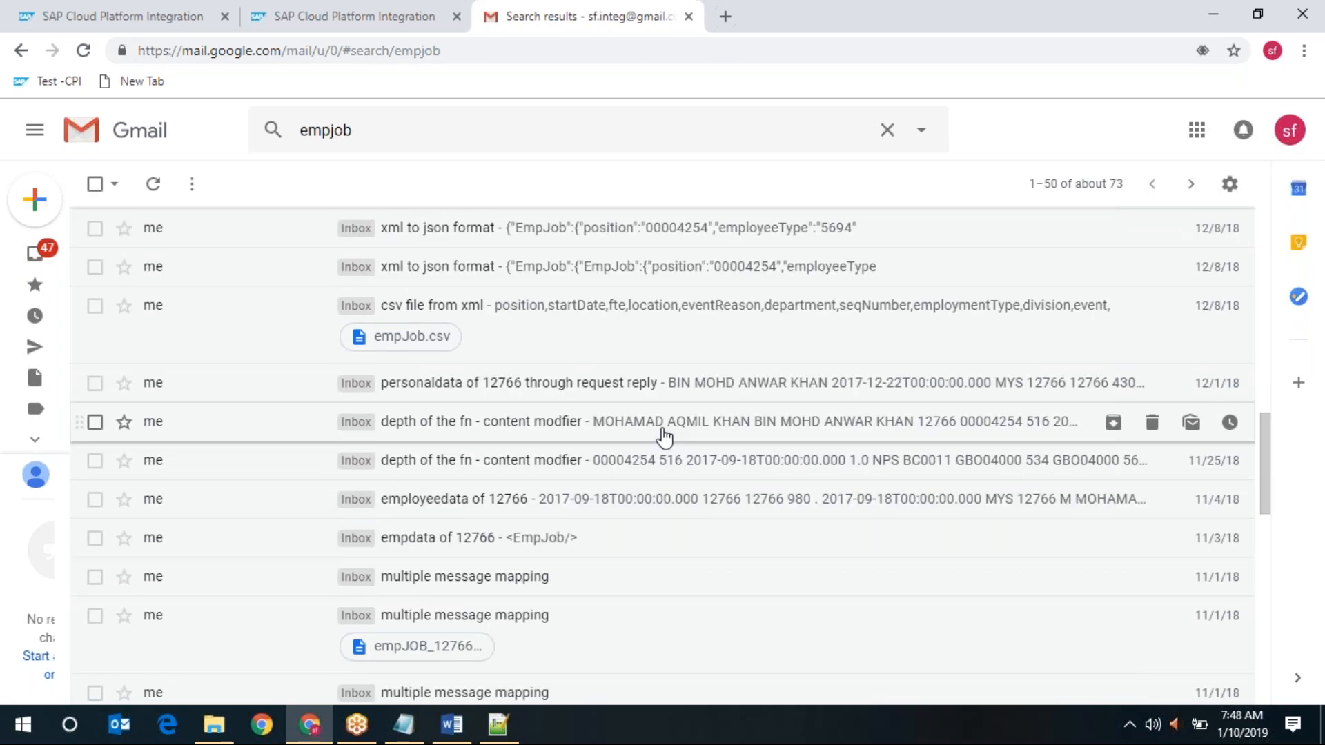
click(661, 434)
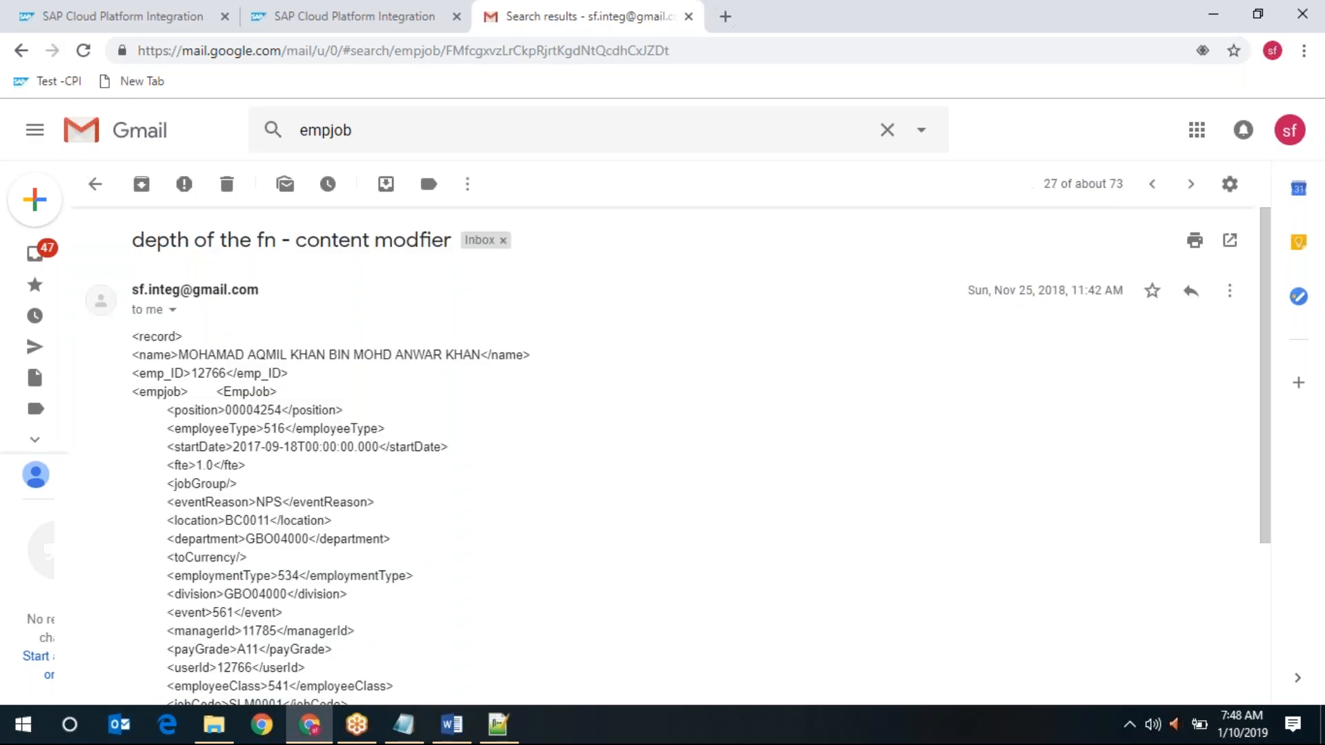
scroll(483, 502, down, 1)
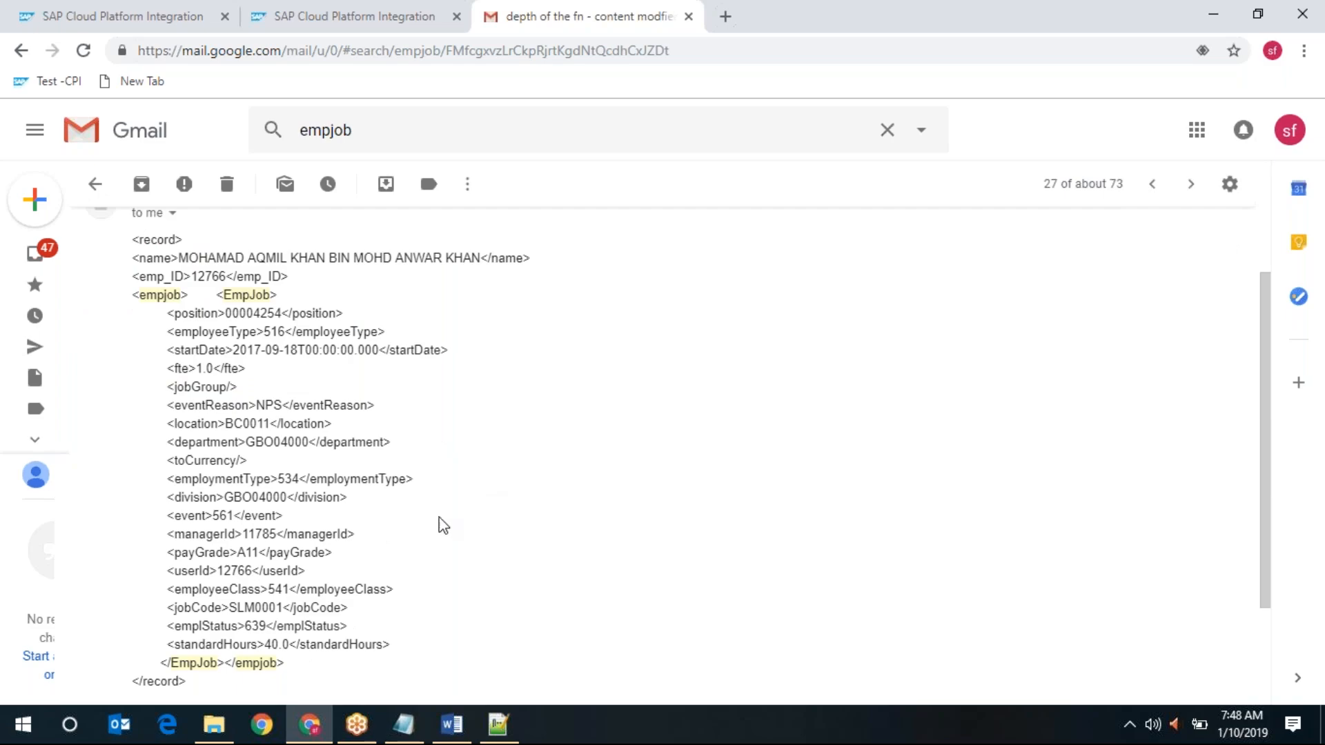
Step: Take the userId field name from the mail and set Route 1's XML condition to //userId = the employee's user ID in single quotes
double_click(194, 570)
key(alt+Tab)
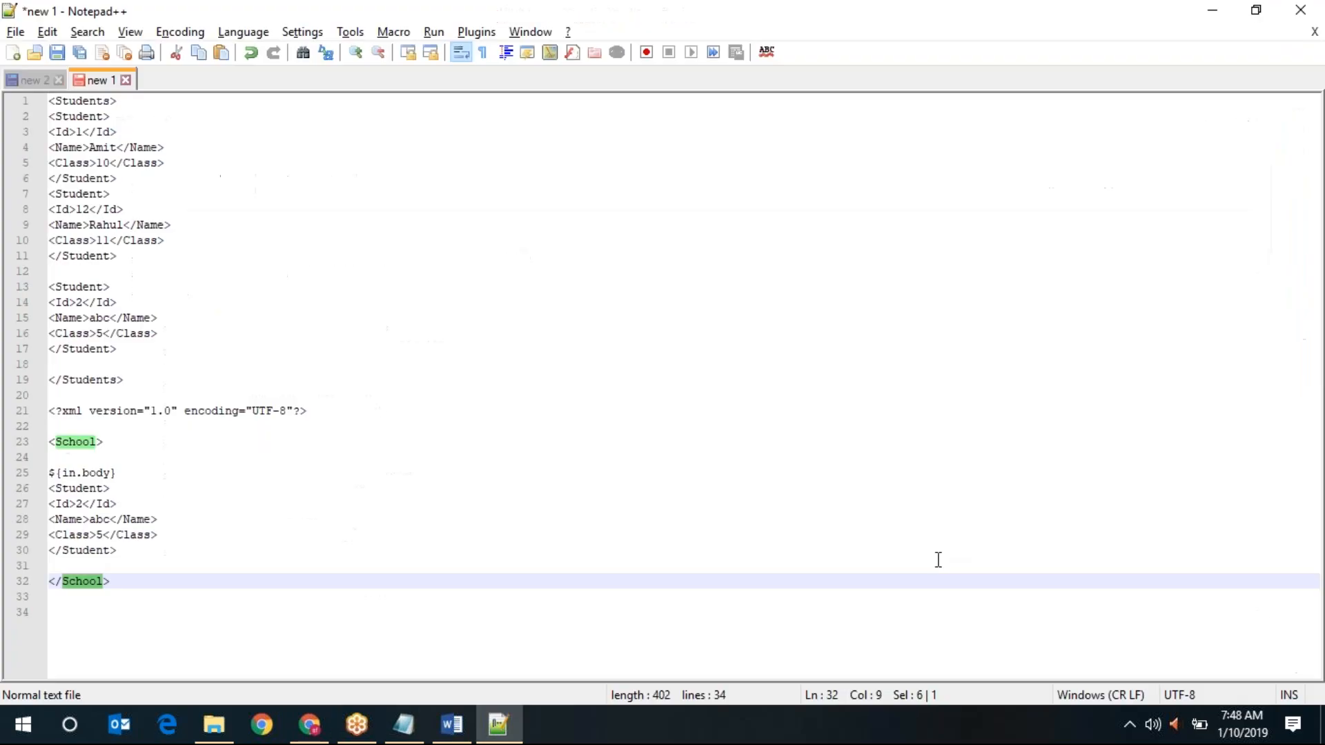
key(alt+Tab)
key(alt+Tab)
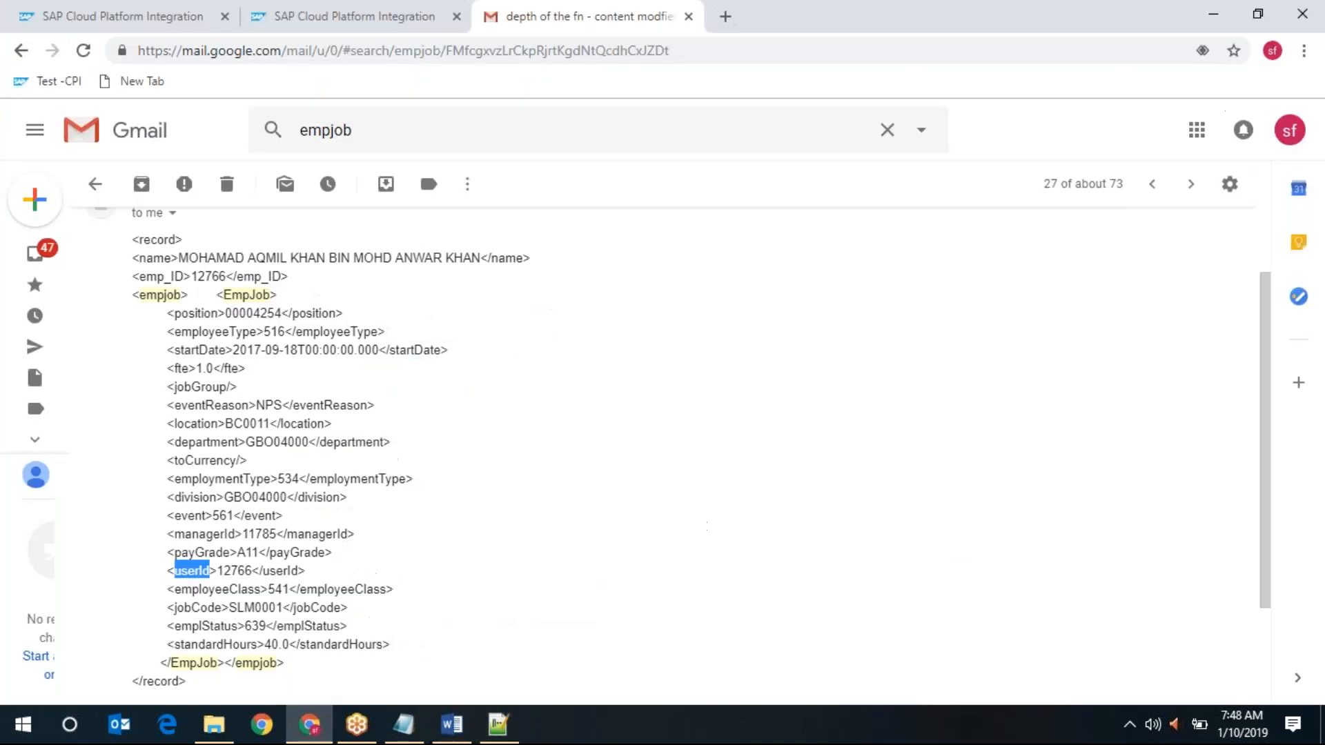
click(180, 9)
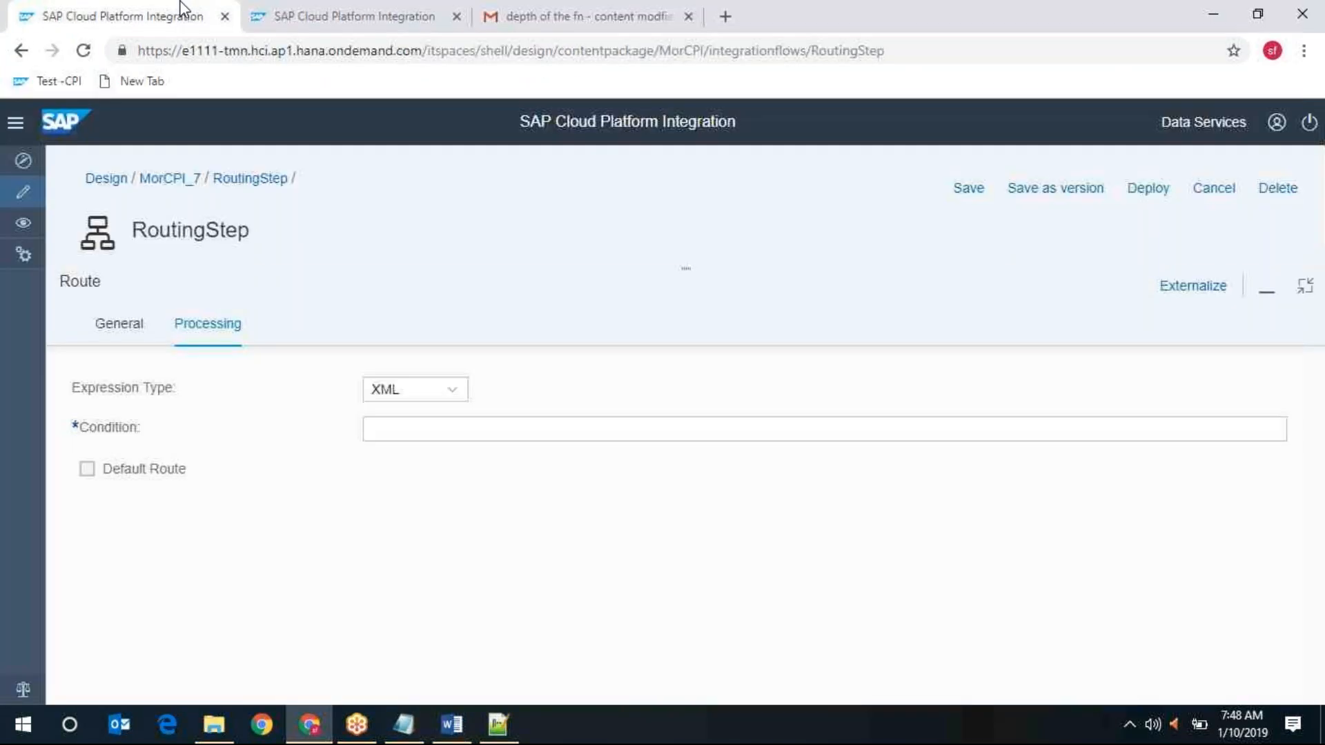
text(//userId)
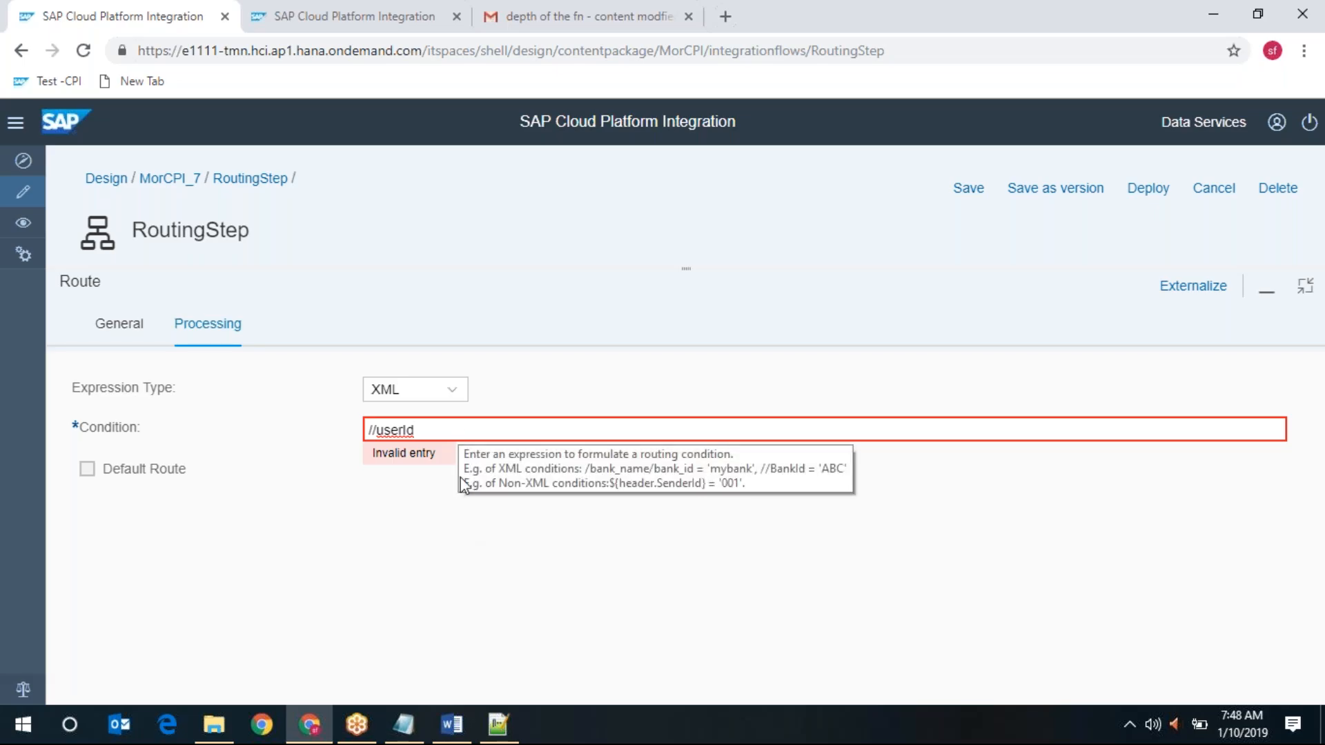
text(=)
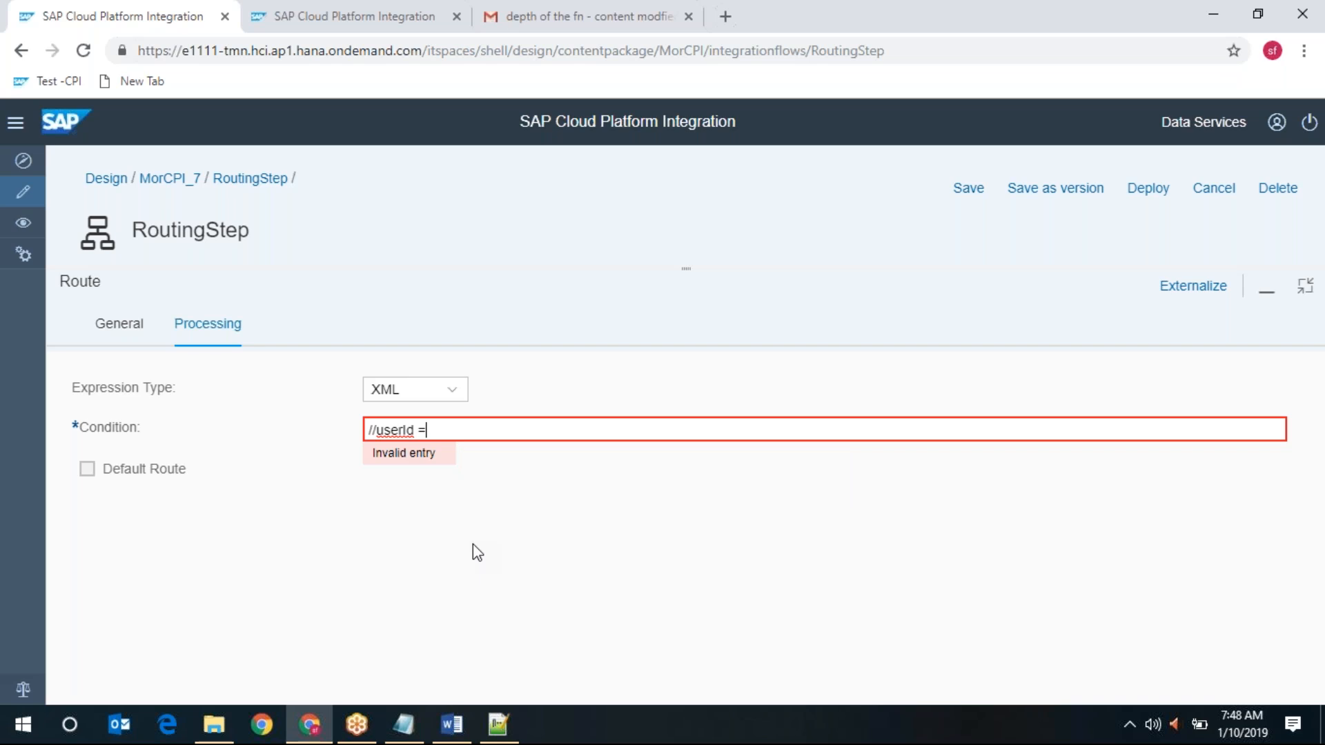
text( '12766)
click(473, 544)
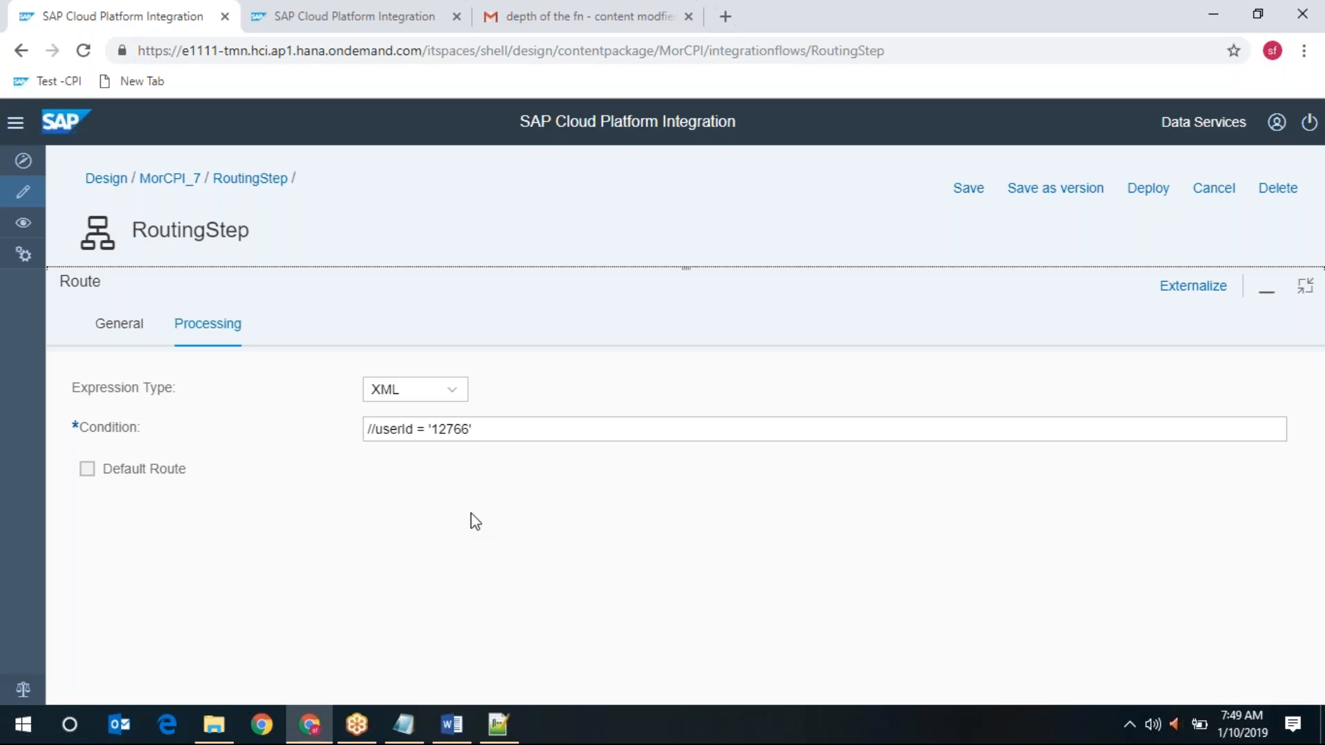
click(1306, 289)
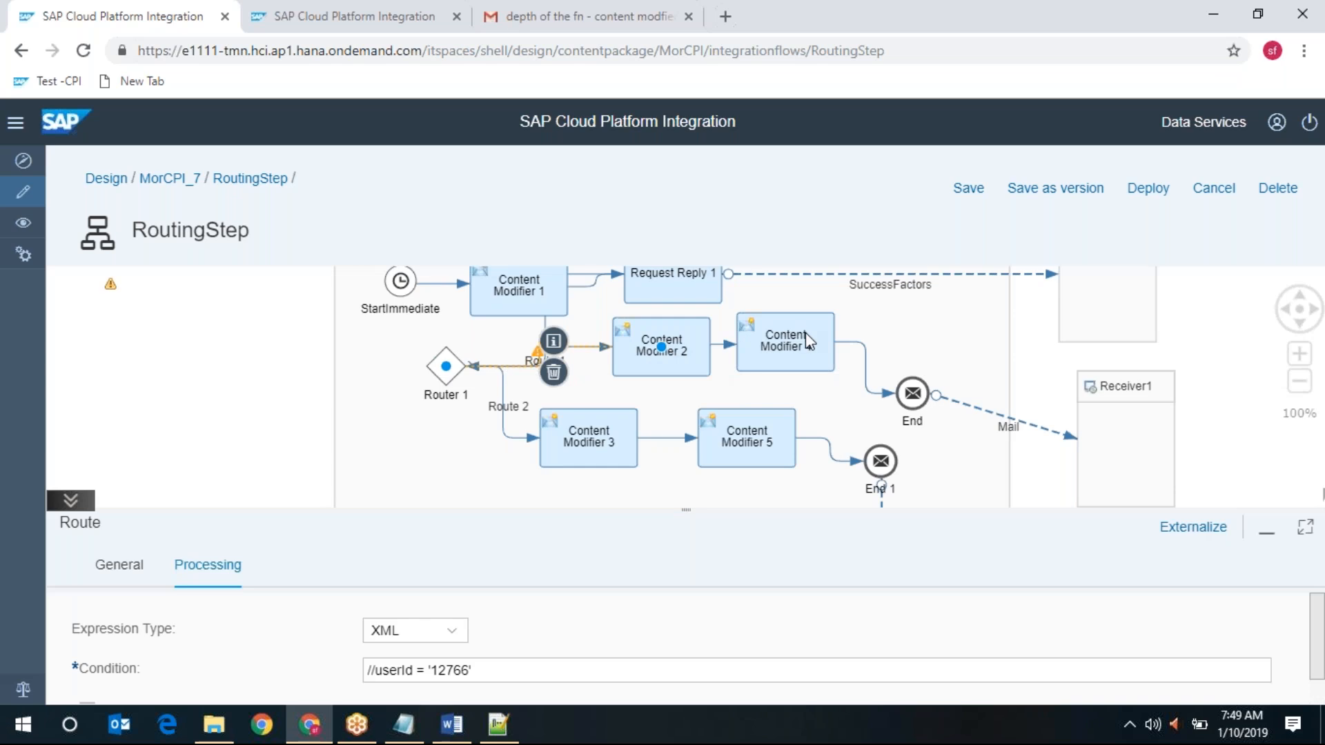
Step: Open the processing settings of Route 2 between Router 1 and Content Modifier 3 and disable its Default Route option
click(678, 327)
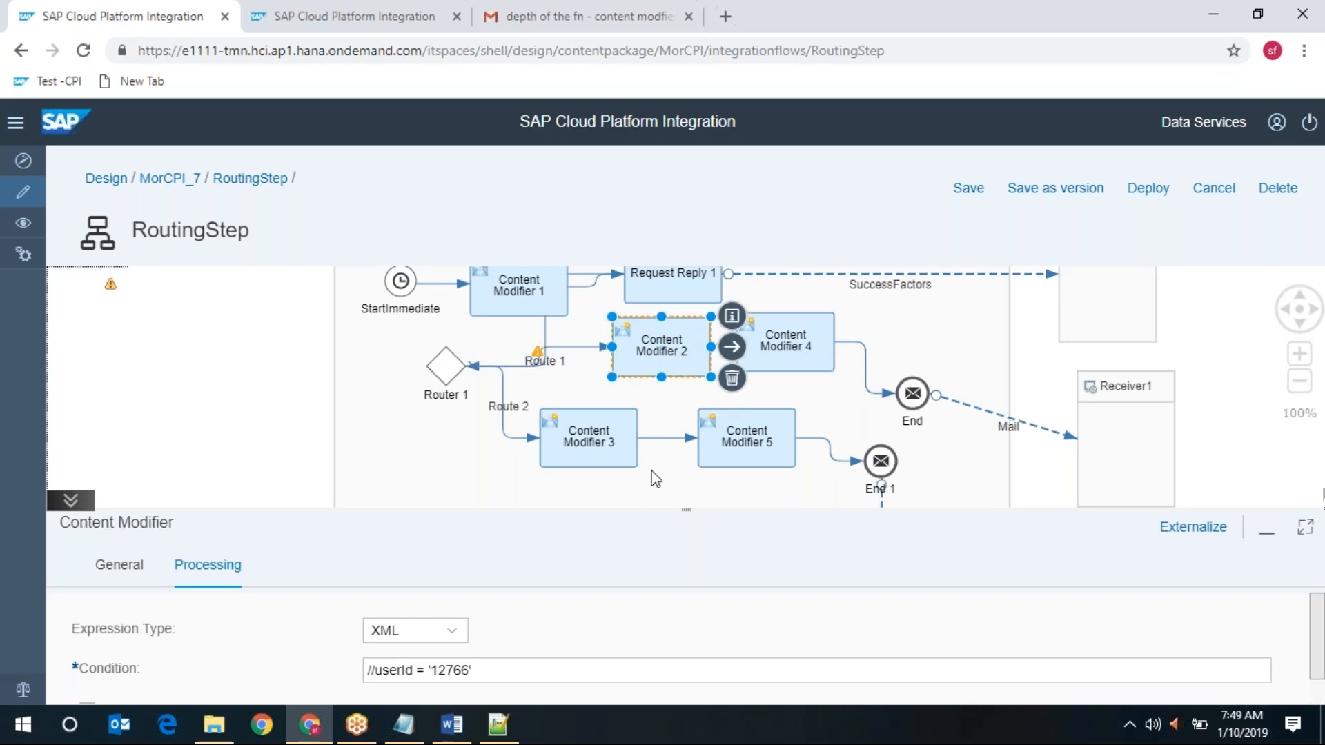
click(502, 410)
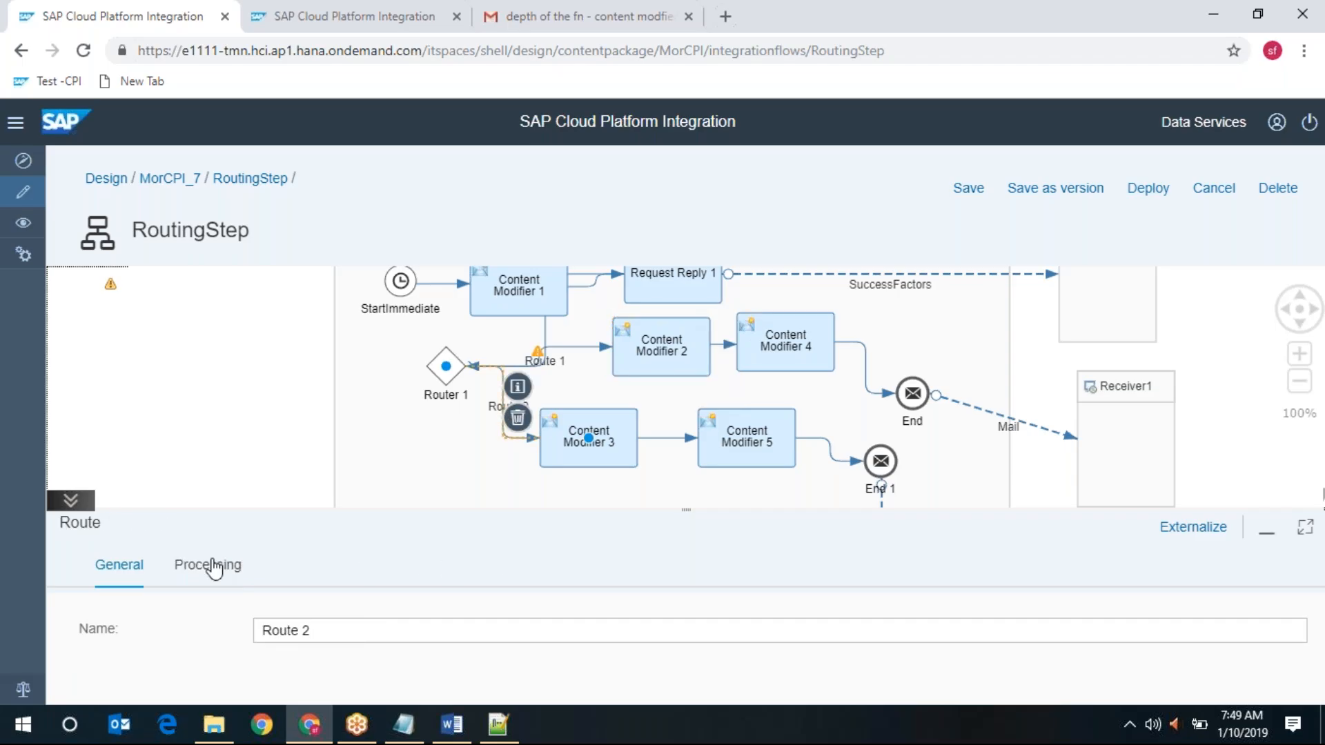
click(215, 568)
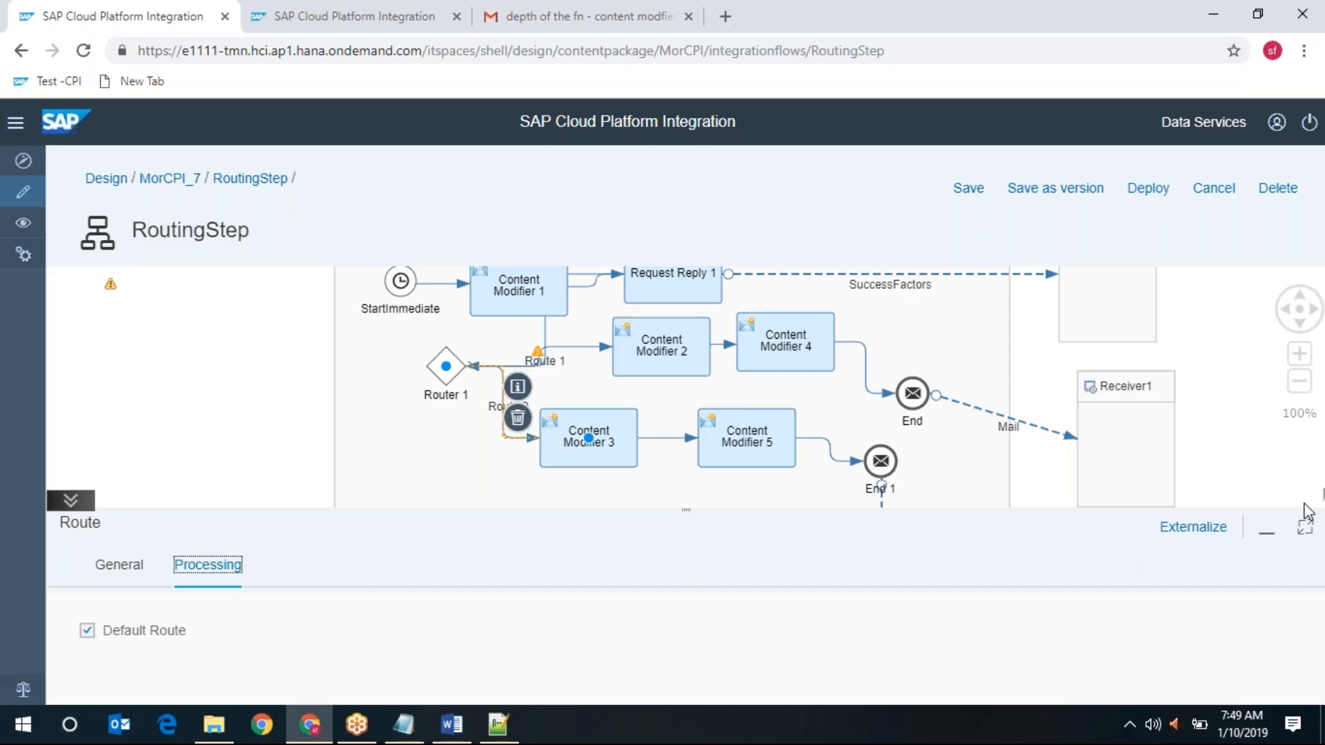
click(1306, 531)
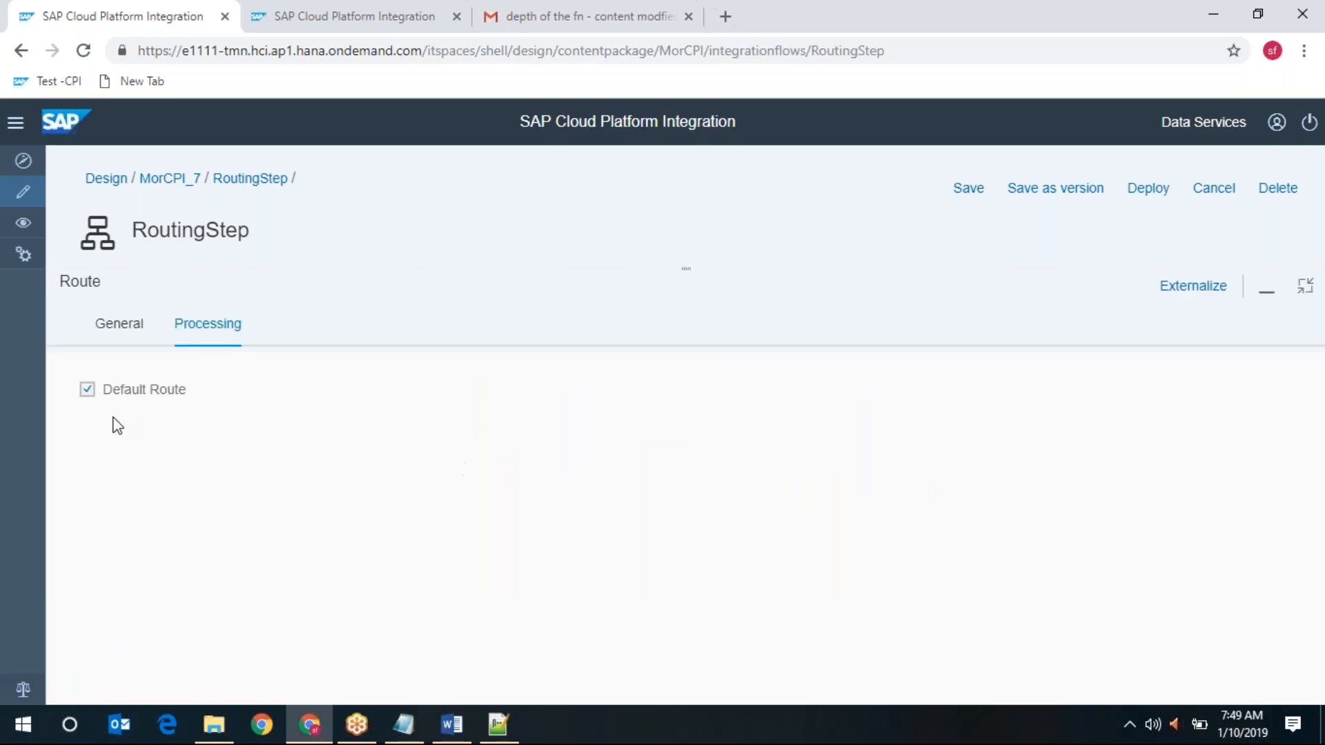
click(89, 391)
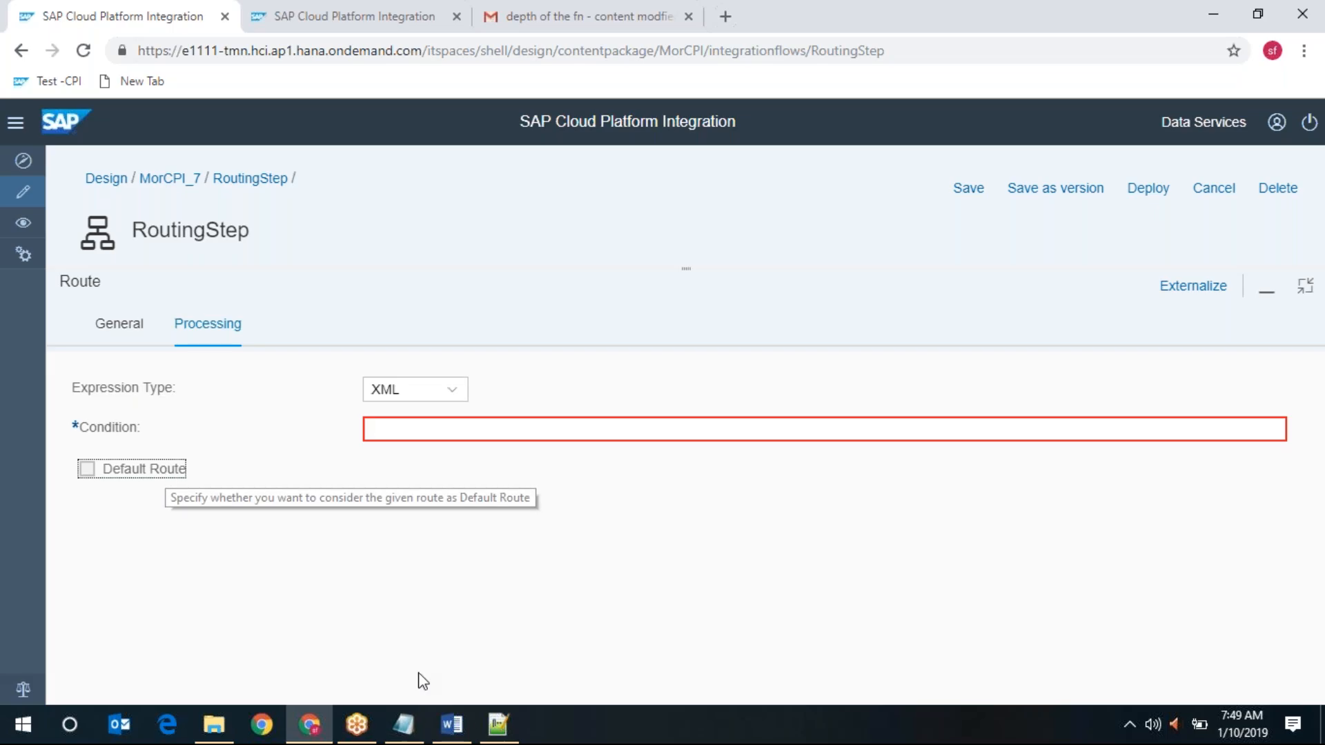
Step: Copy the department field name from the Gmail EmpJob record and begin Route 2's XML condition with //department = '
mouse_move(485, 733)
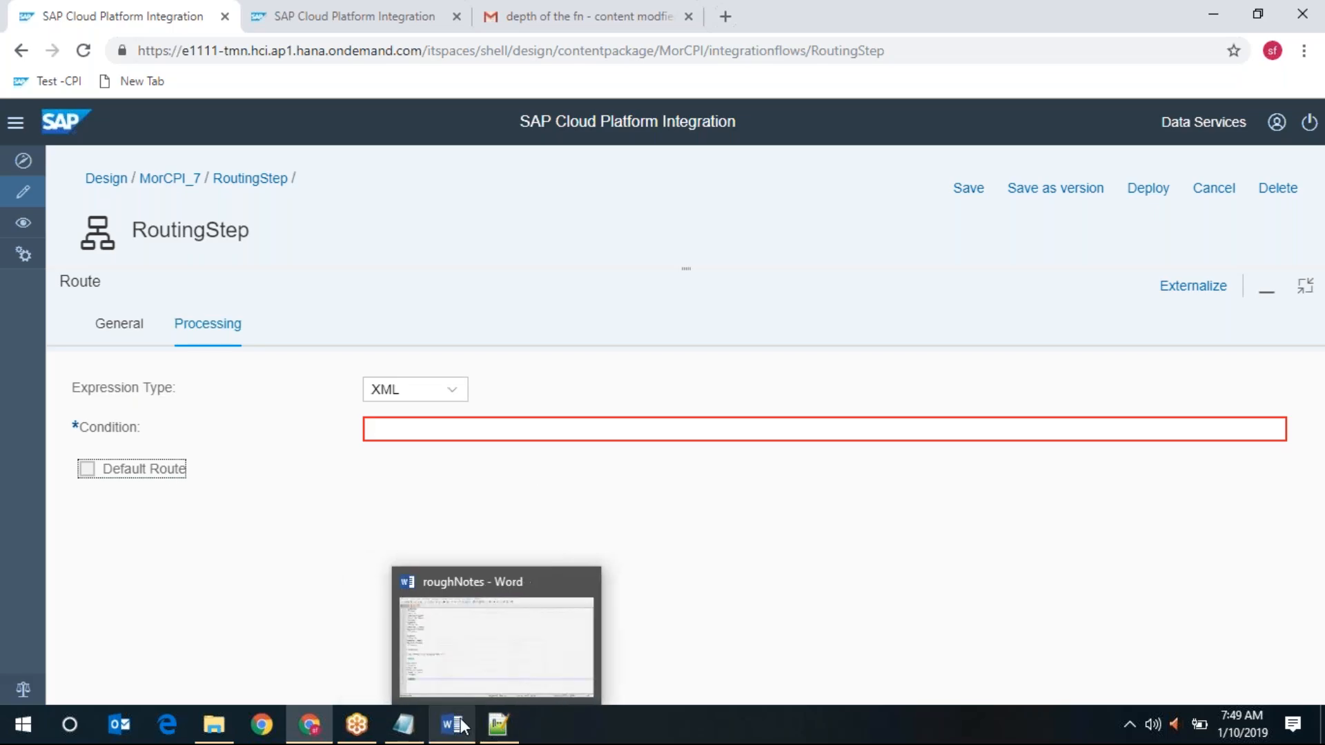
mouse_move(362, 723)
click(580, 16)
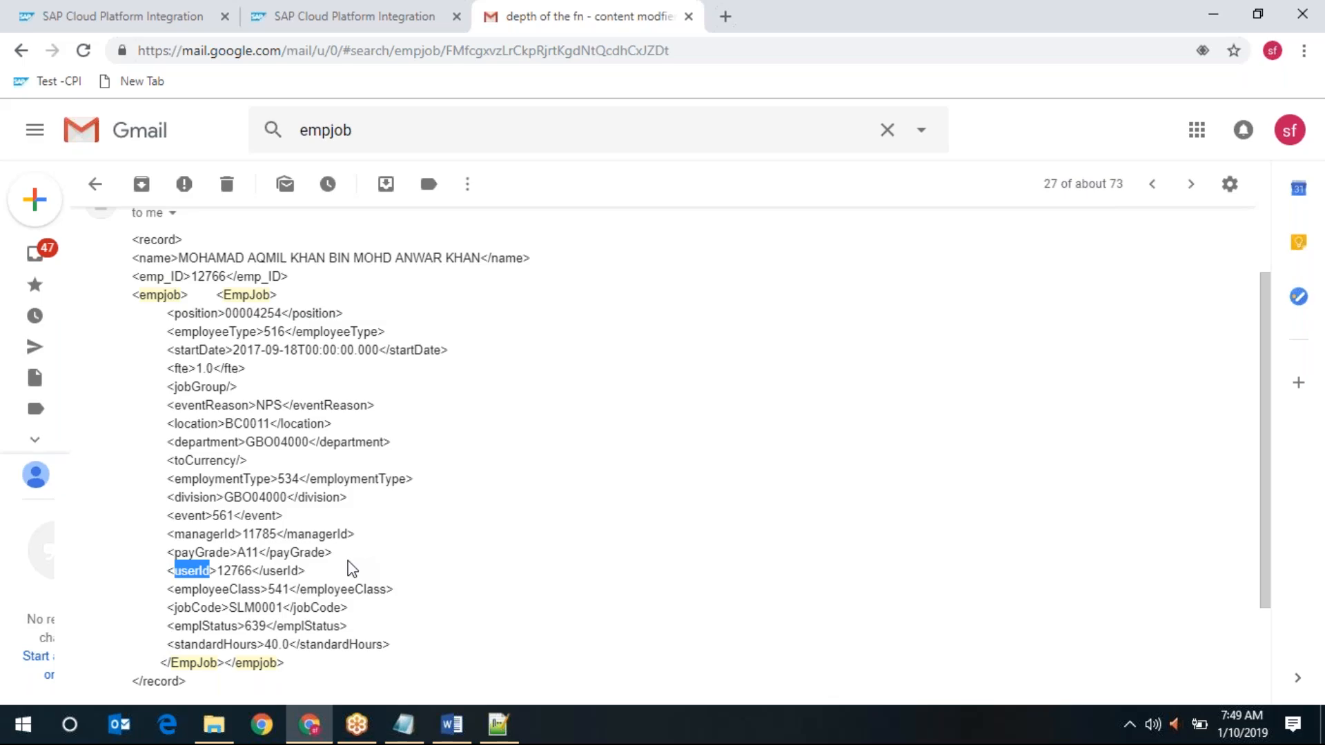
scroll(352, 568, down, 1)
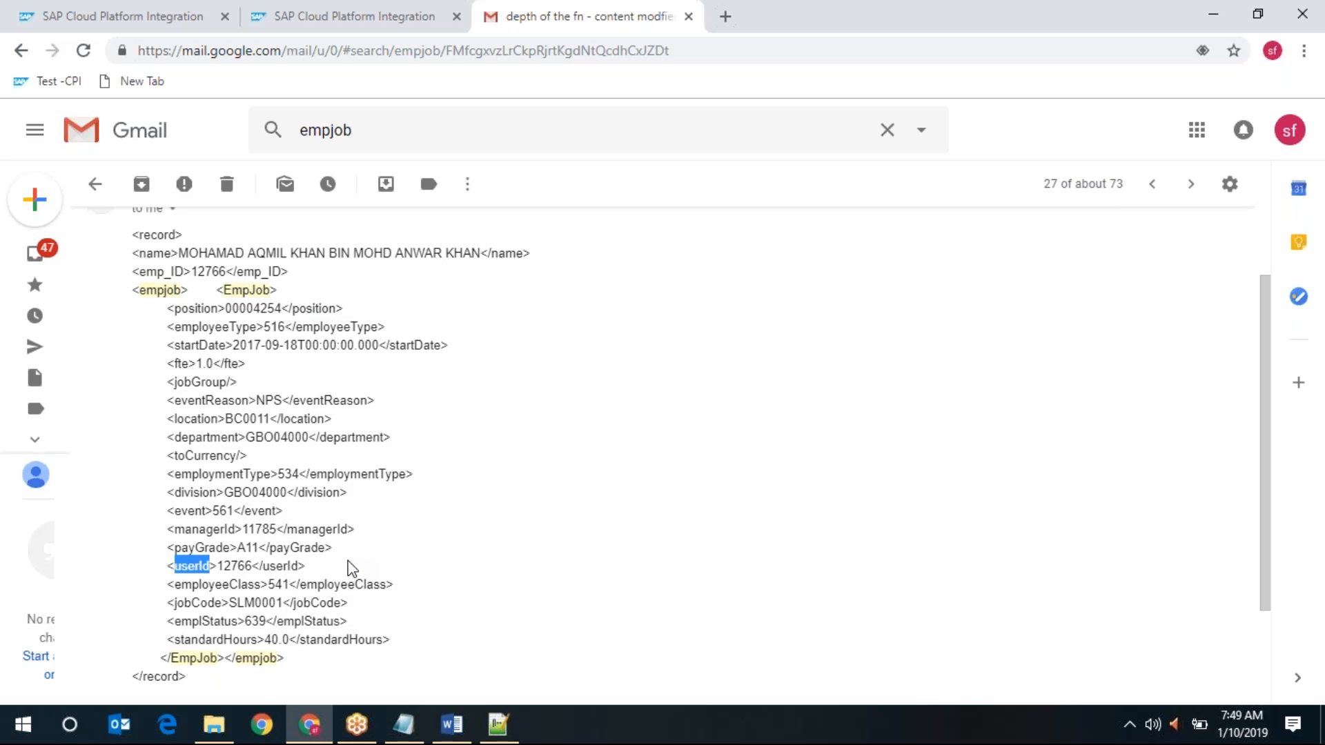
scroll(352, 568, down, 2)
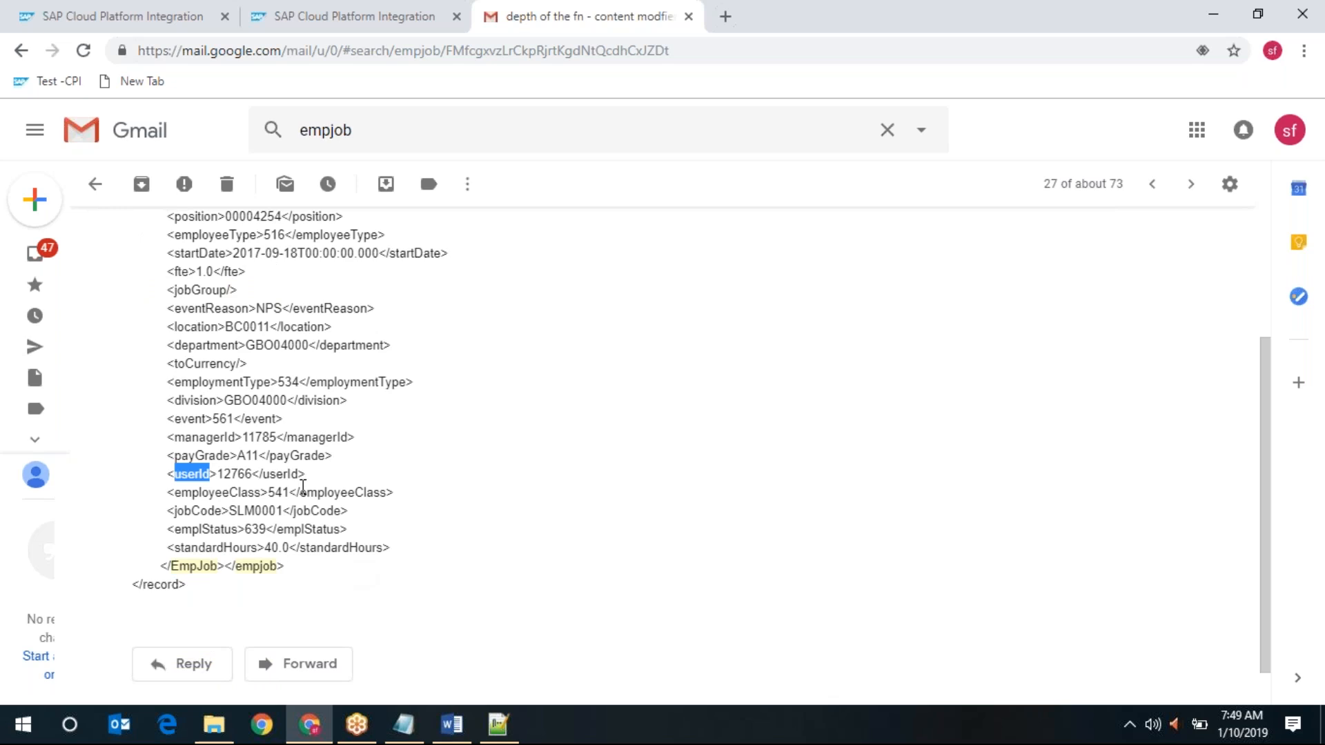
scroll(297, 476, up, 2)
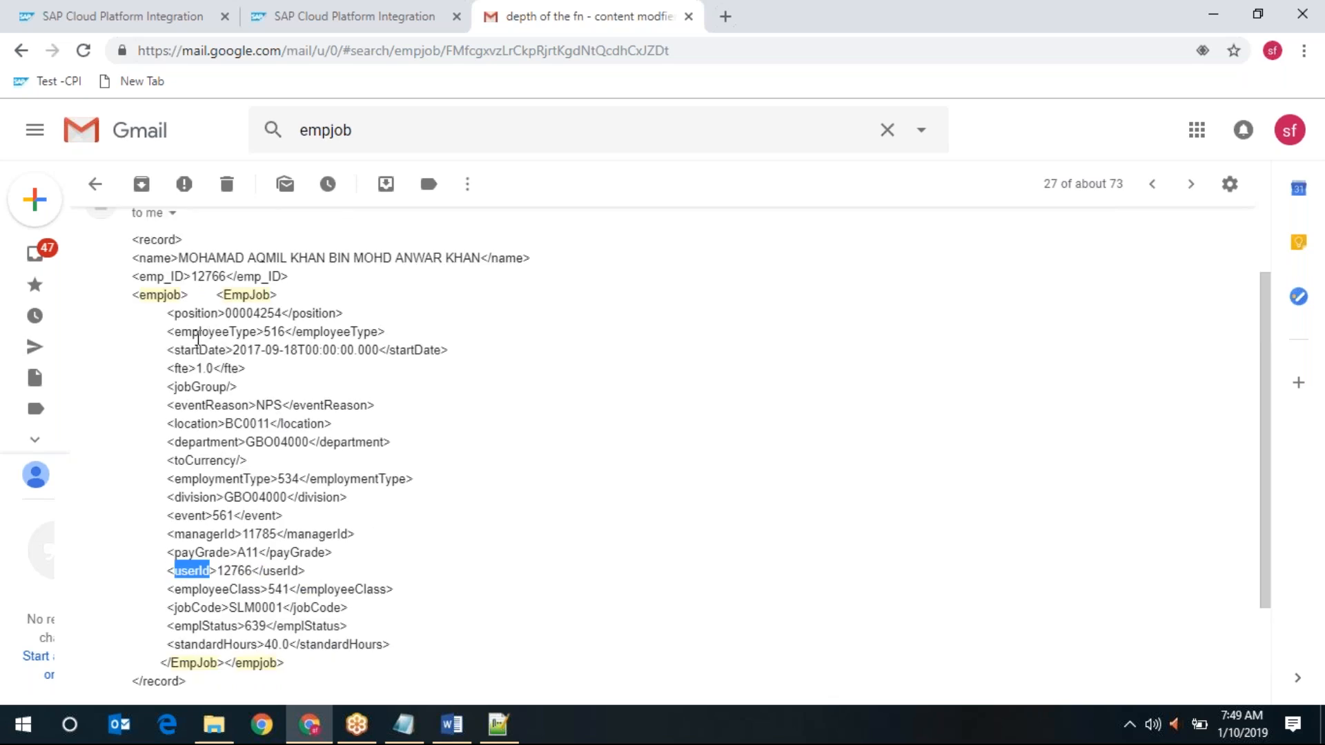
double_click(206, 442)
key(ctrl+c)
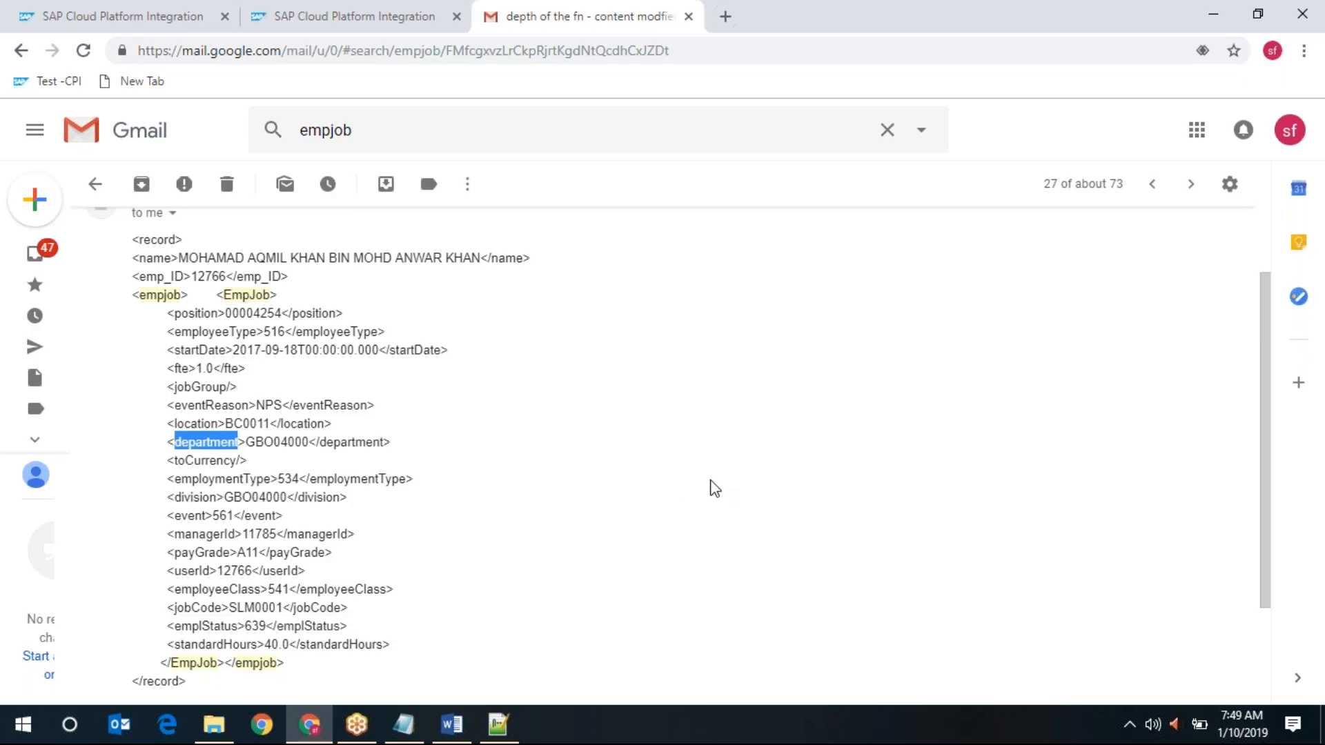
click(185, 21)
text(//)
key(ctrl+v)
text(= ')
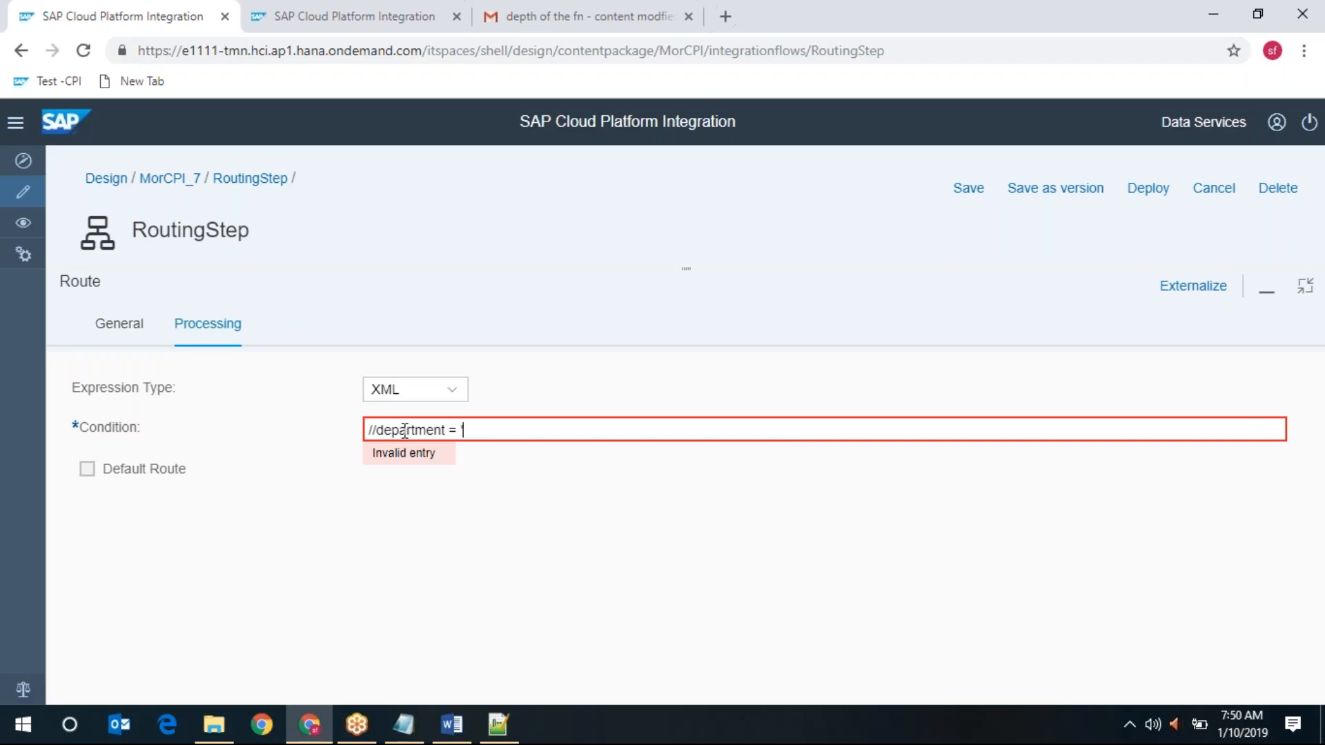
Step: Copy the department value GBO04000 from the mail and complete Route 2's condition as //department = 'GBO04000'
click(579, 16)
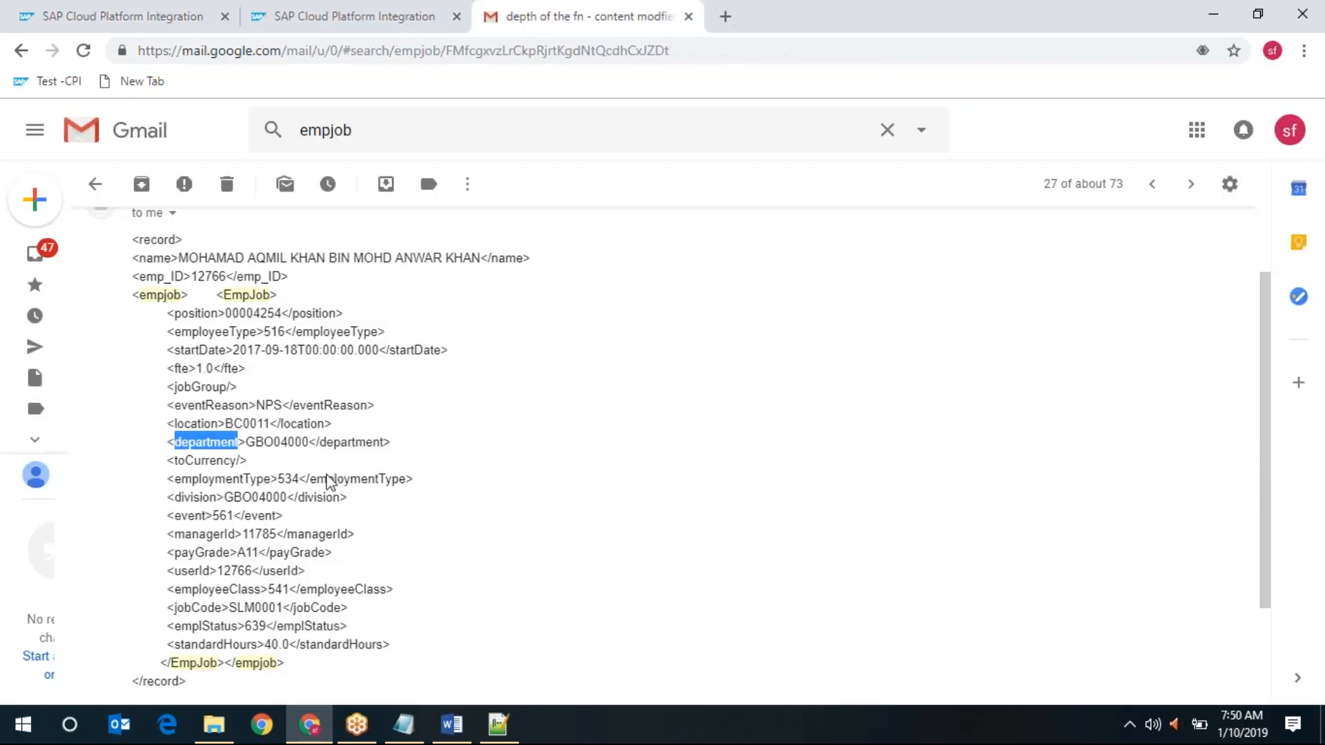
double_click(270, 443)
key(ctrl+c)
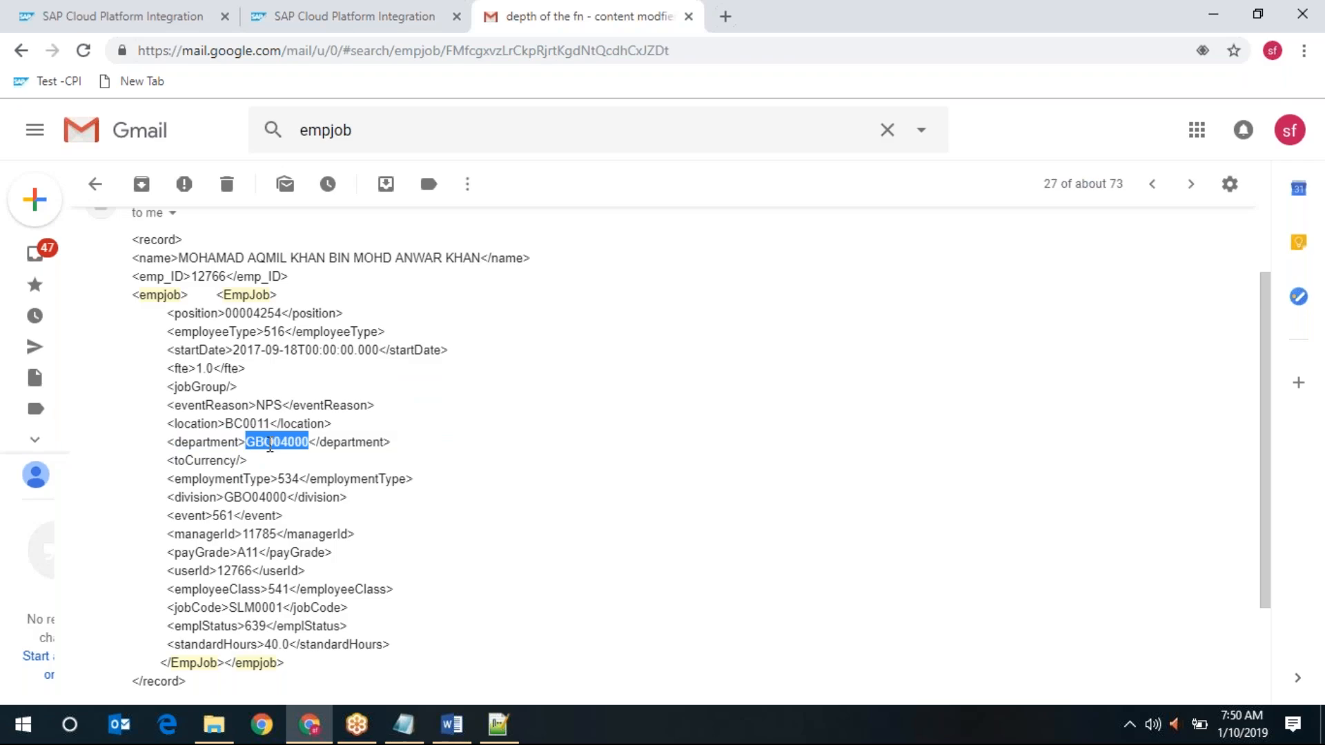
key(ctrl+Tab)
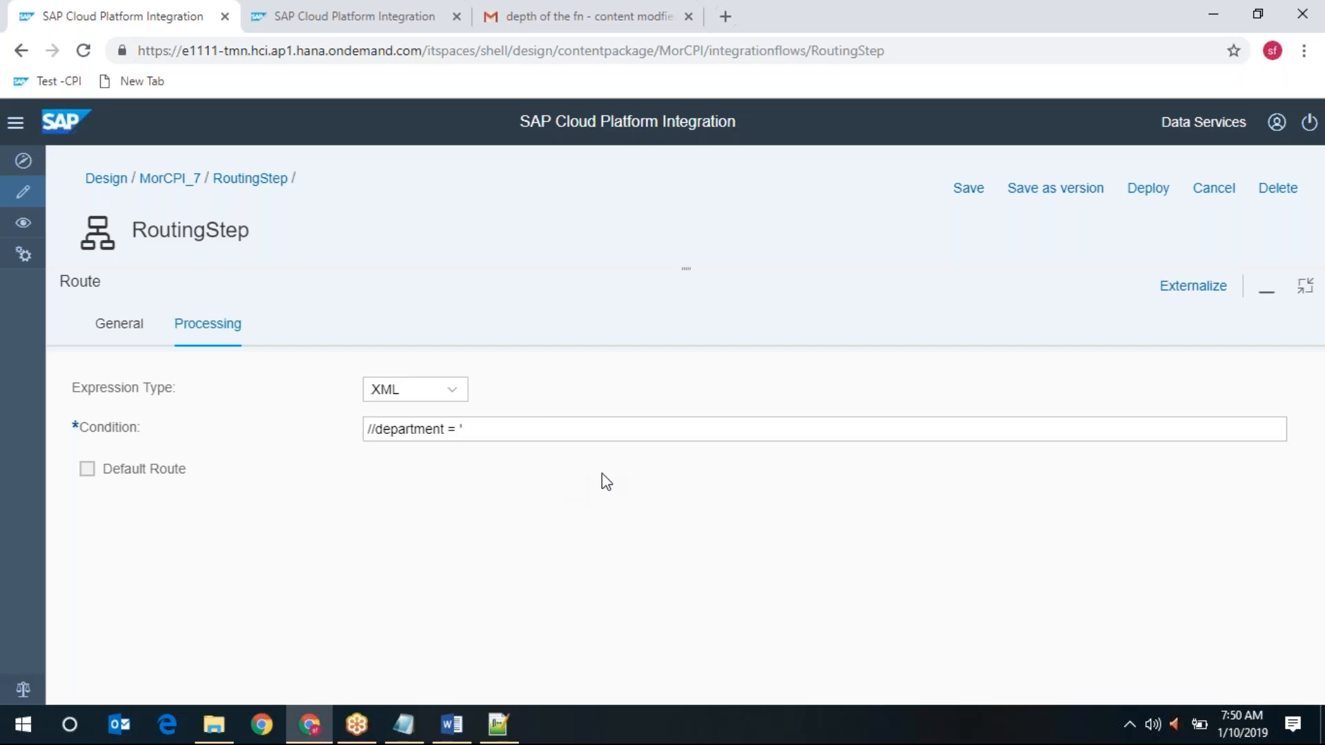
key(ctrl+v)
text(')
click(454, 514)
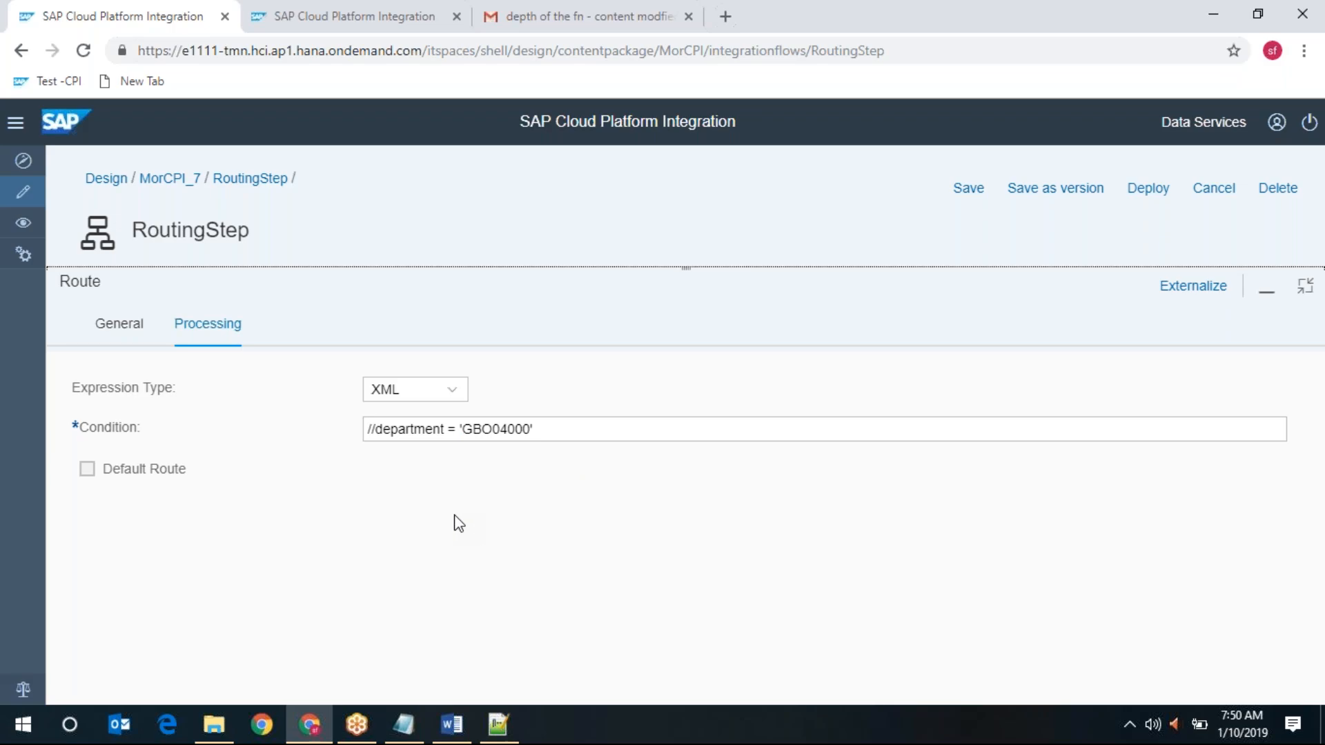
click(1305, 285)
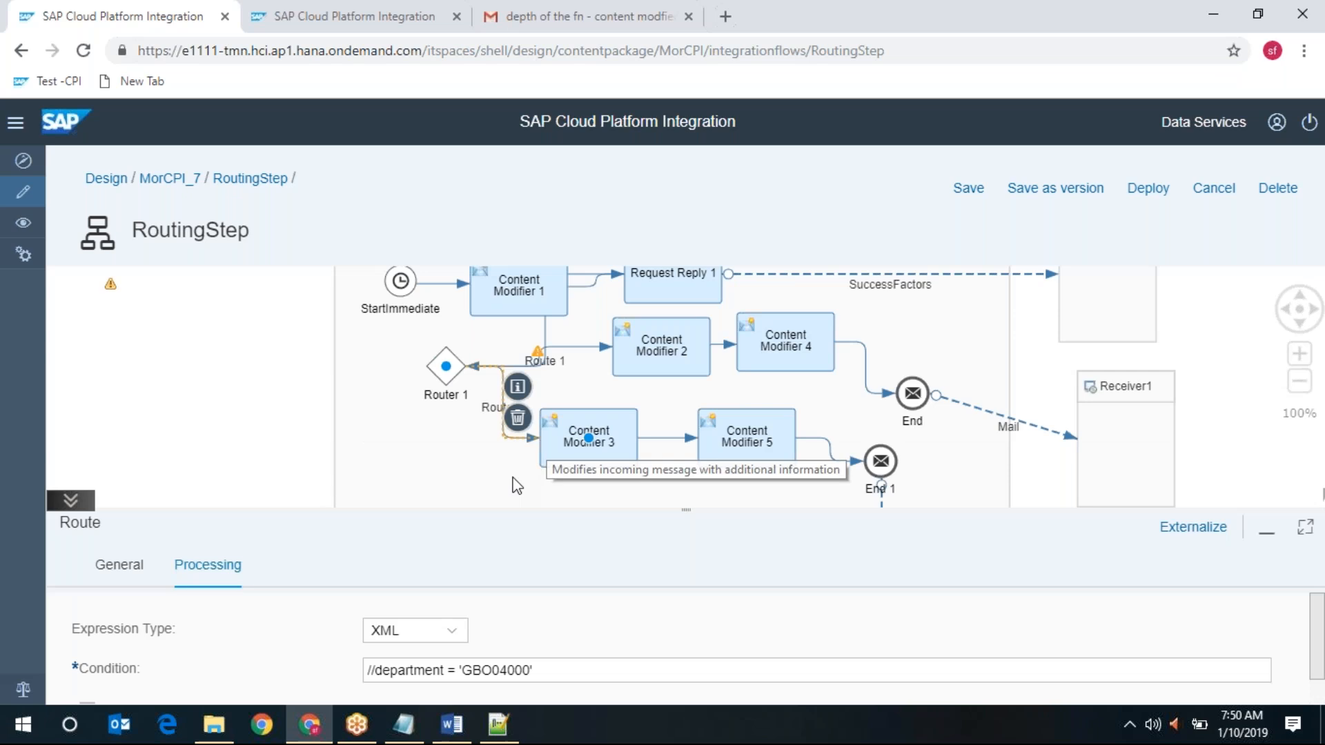
Step: Add an End Event to the integration process below Router 1
click(70, 500)
click(69, 478)
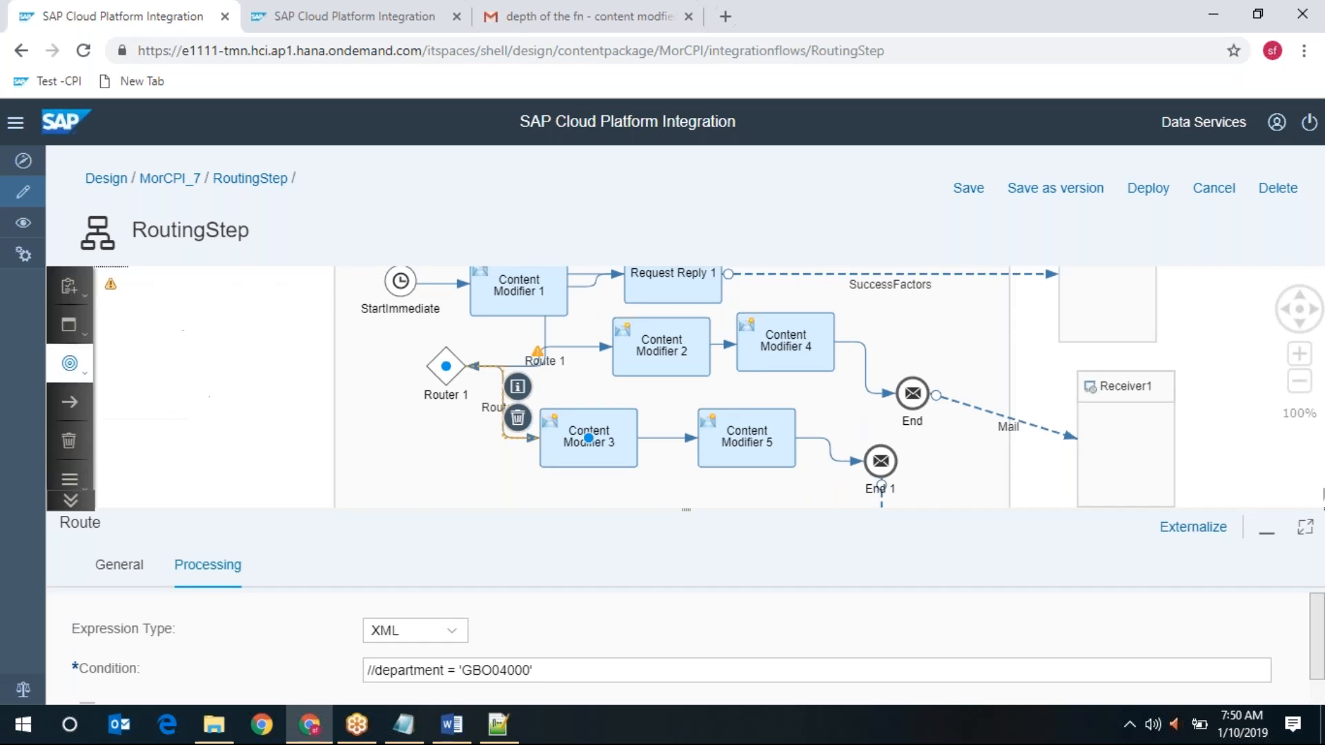
click(71, 364)
click(161, 388)
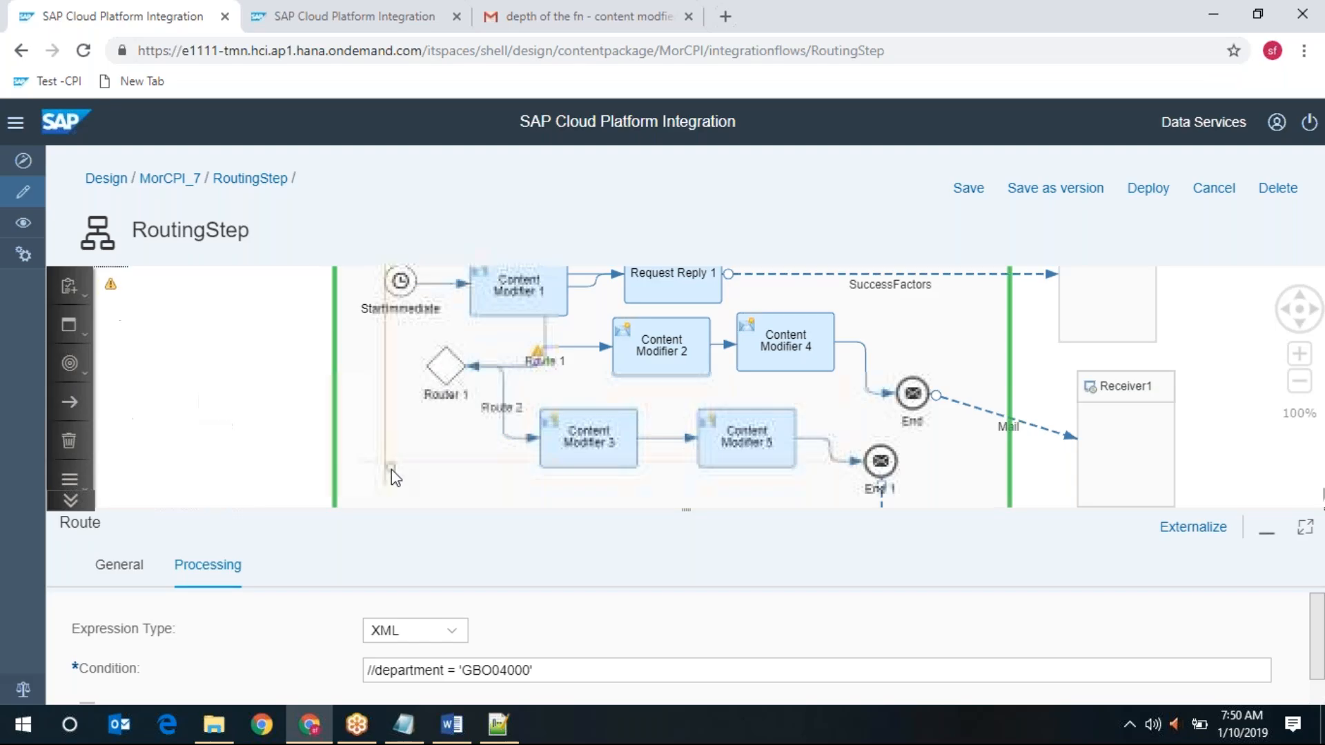
click(426, 463)
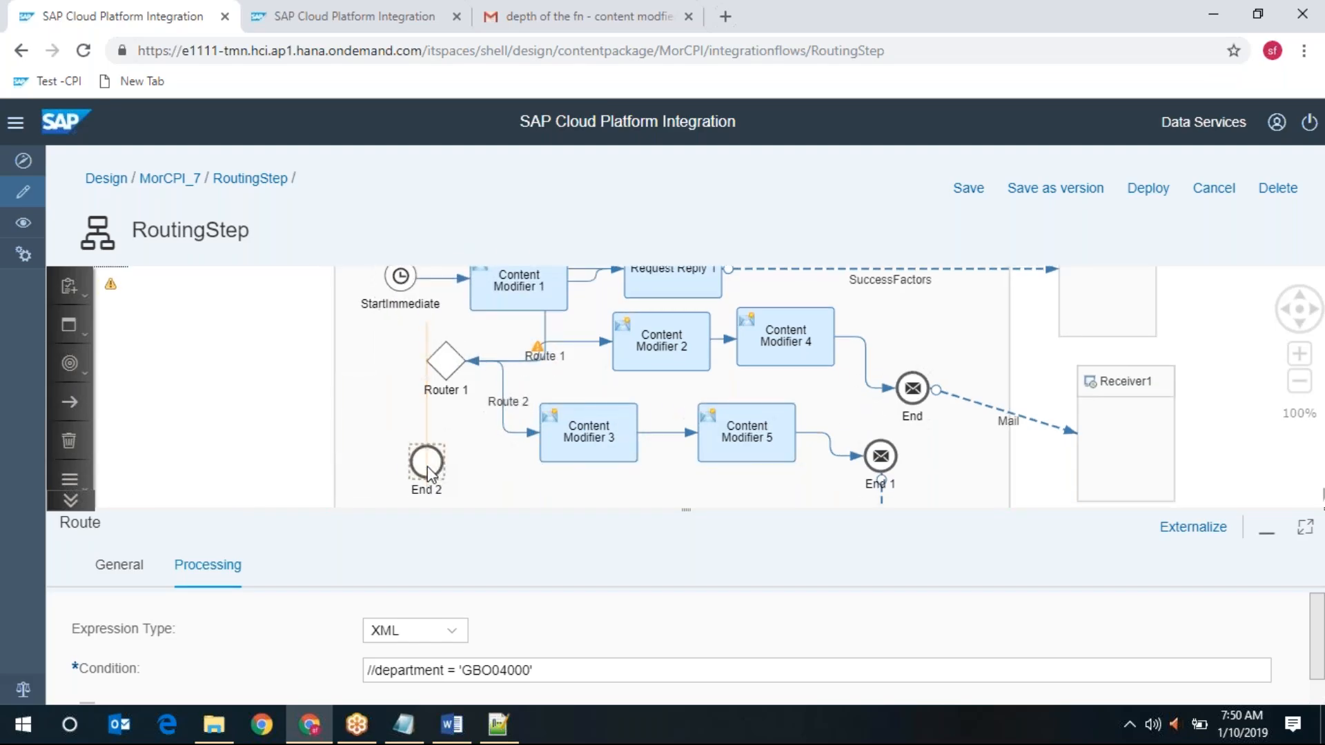
Step: Connect Router 1 to the new End Event and open the processing settings of the connecting route
click(445, 356)
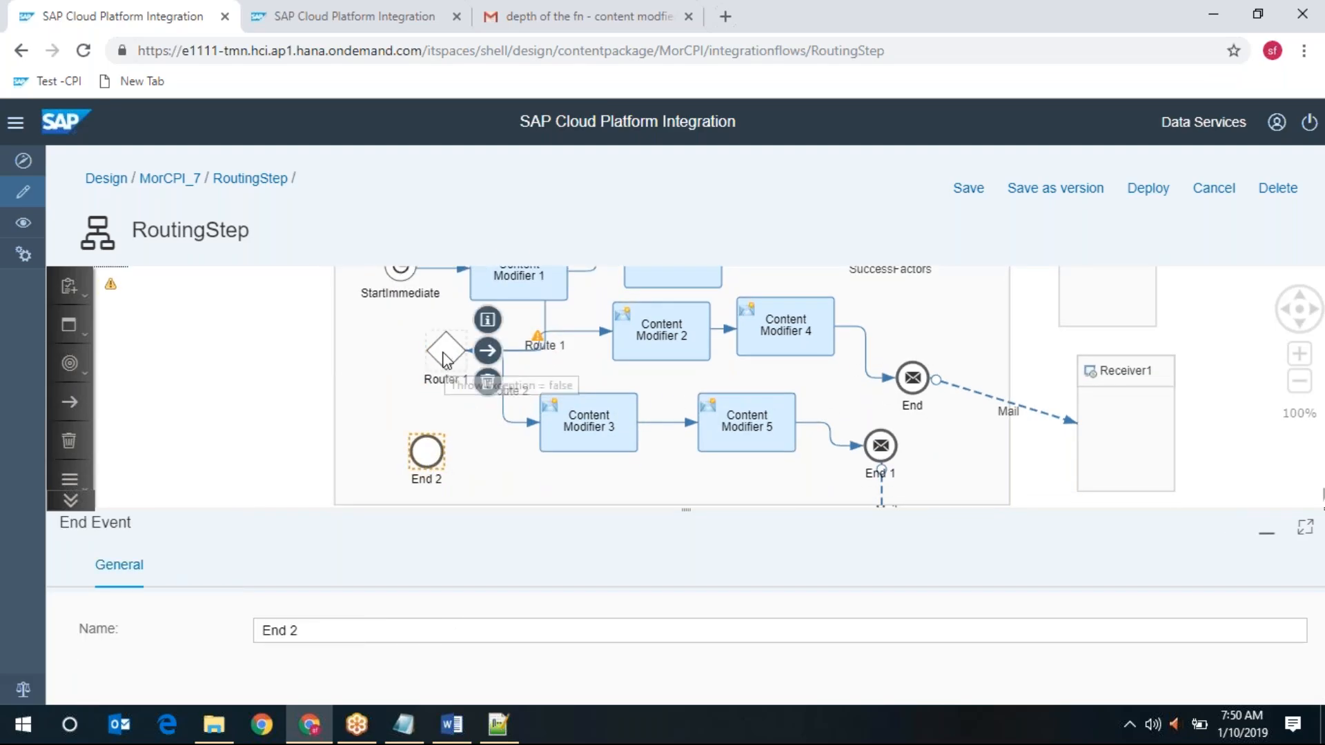
drag(487, 354, 426, 452)
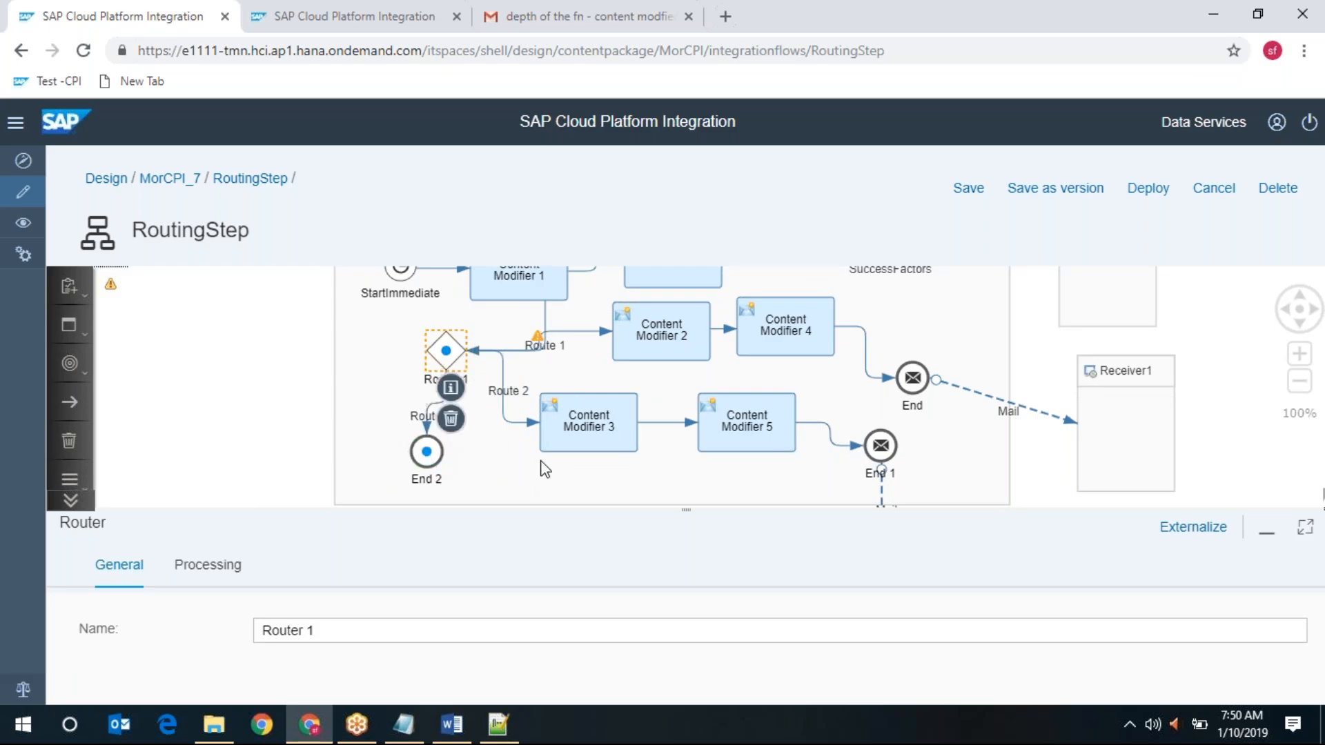
click(205, 566)
click(1304, 529)
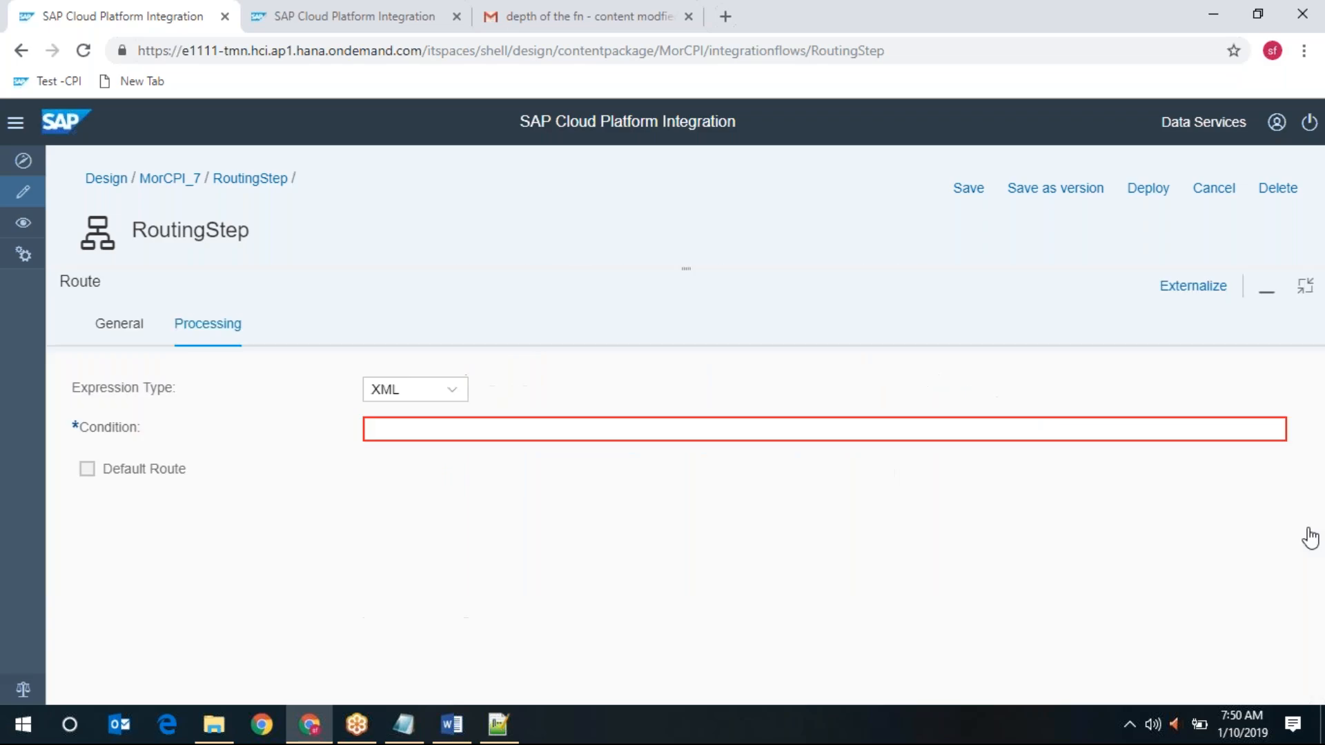
Step: Make the route from Router 1 to End 2 the default route
click(169, 470)
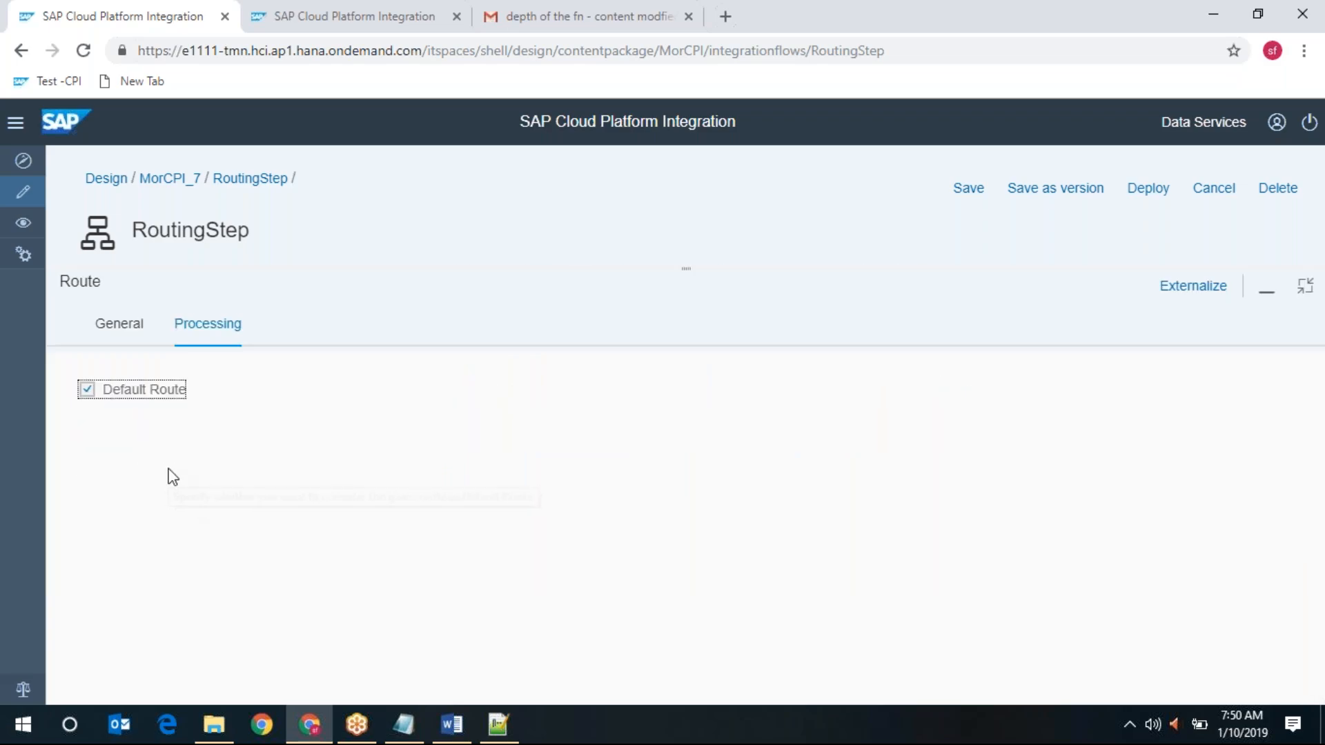
click(1308, 297)
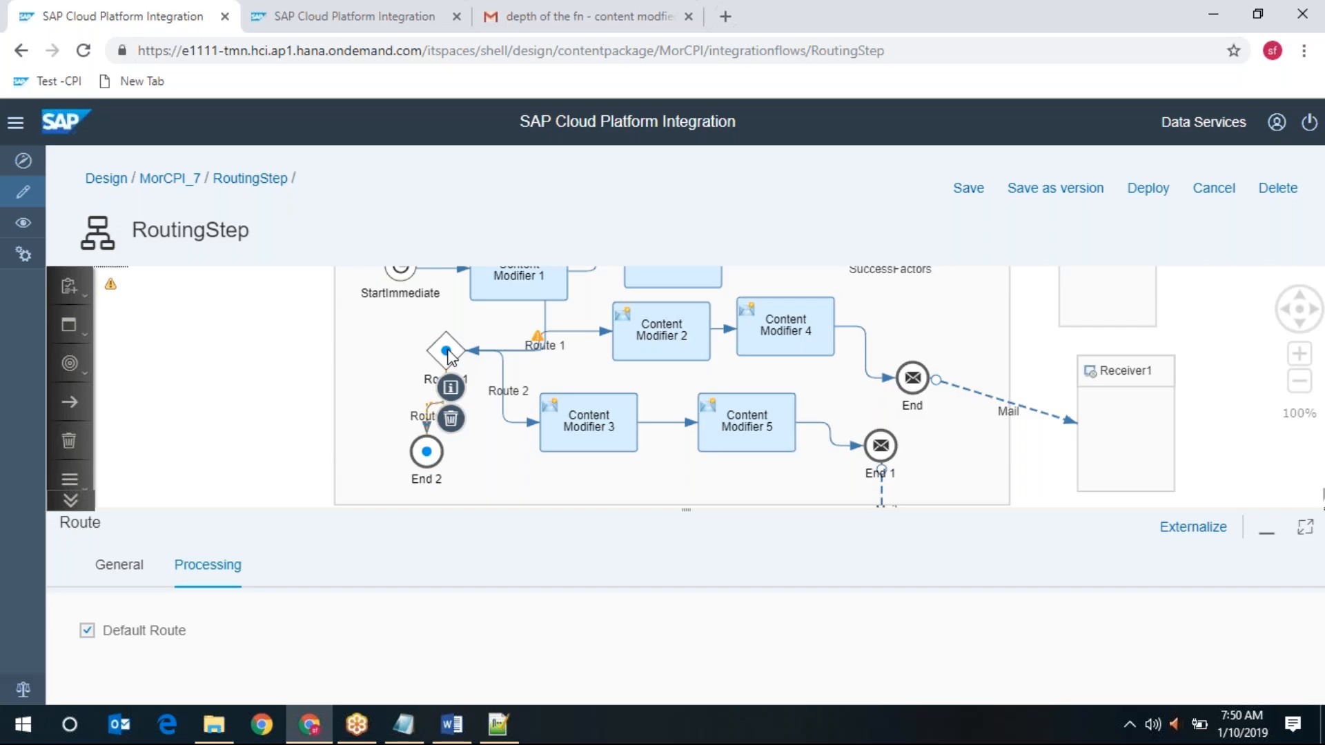
click(663, 337)
Step: Open Router 1's processing settings and review the order, condition expressions and default setting of its routes
click(446, 350)
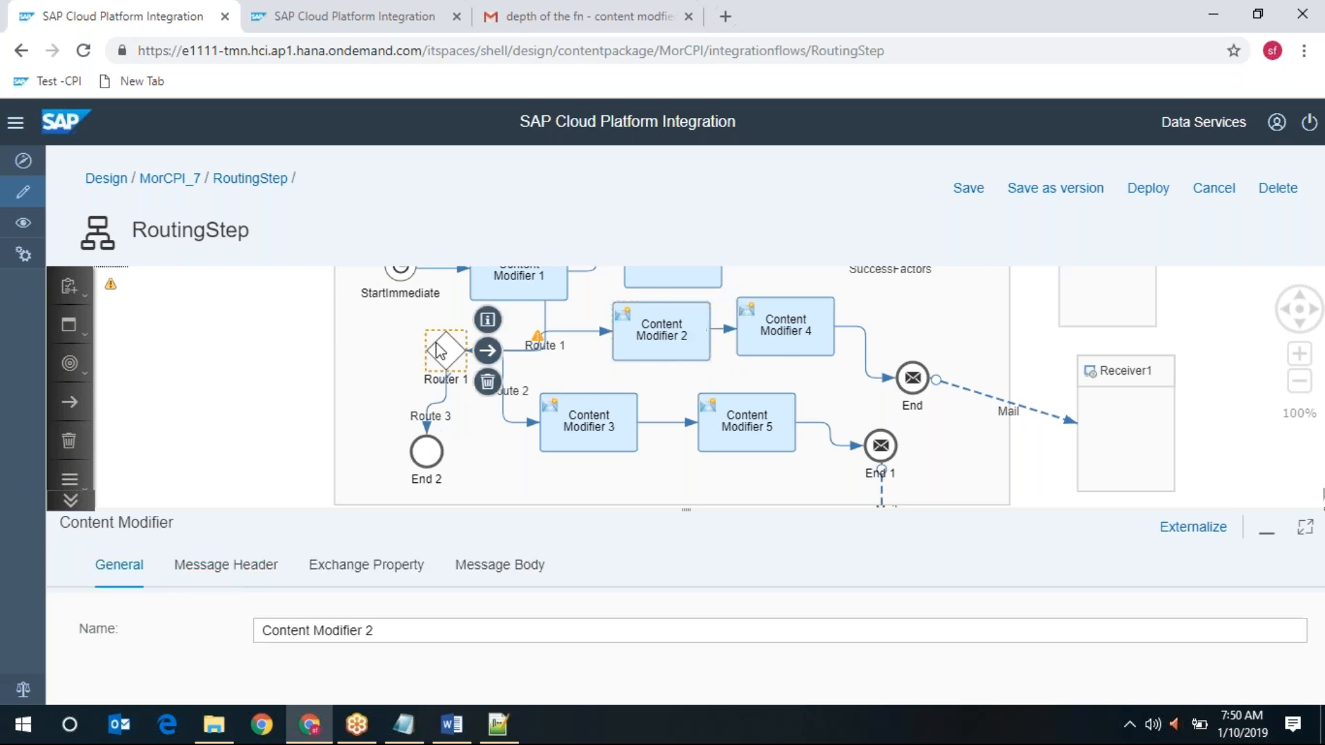
click(1305, 528)
click(206, 325)
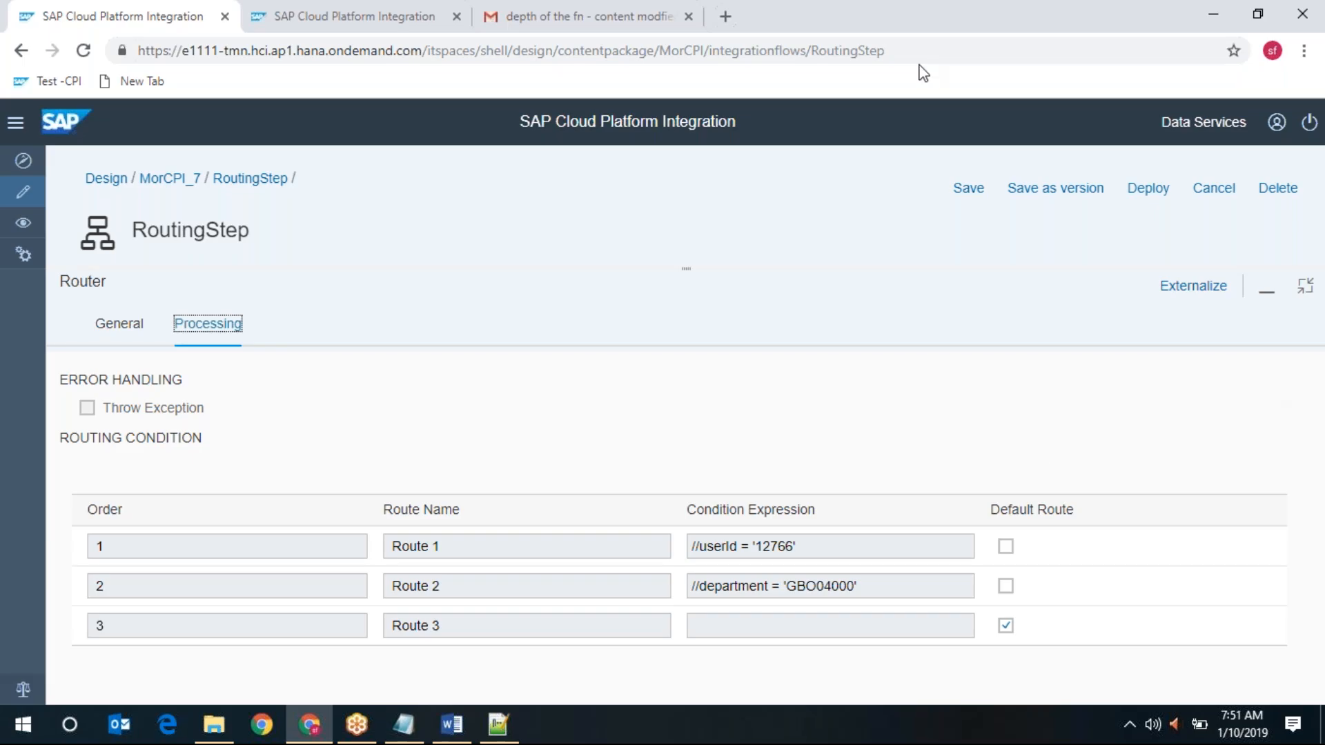
click(900, 28)
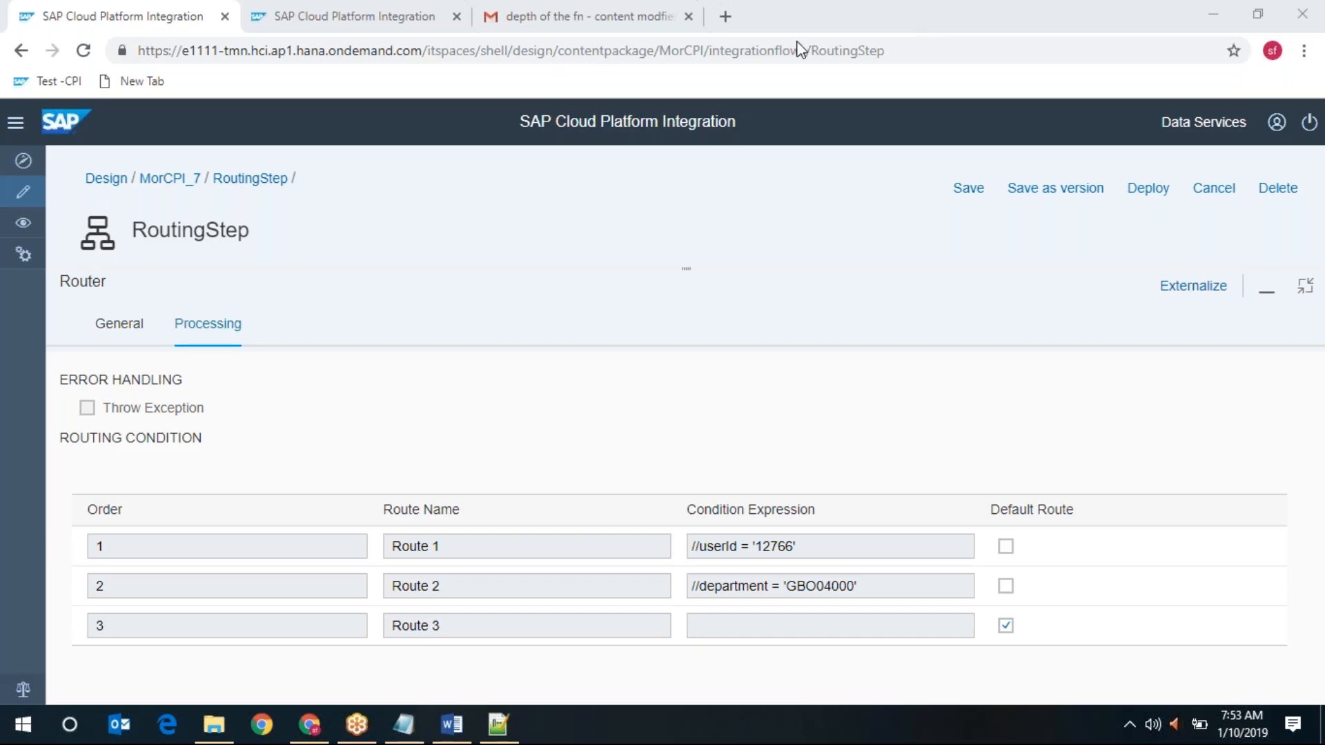
Step: Examine the EmpJob record's XML structure in the Gmail message and return to the RoutingStep flow
click(539, 15)
click(222, 290)
drag(216, 295, 224, 350)
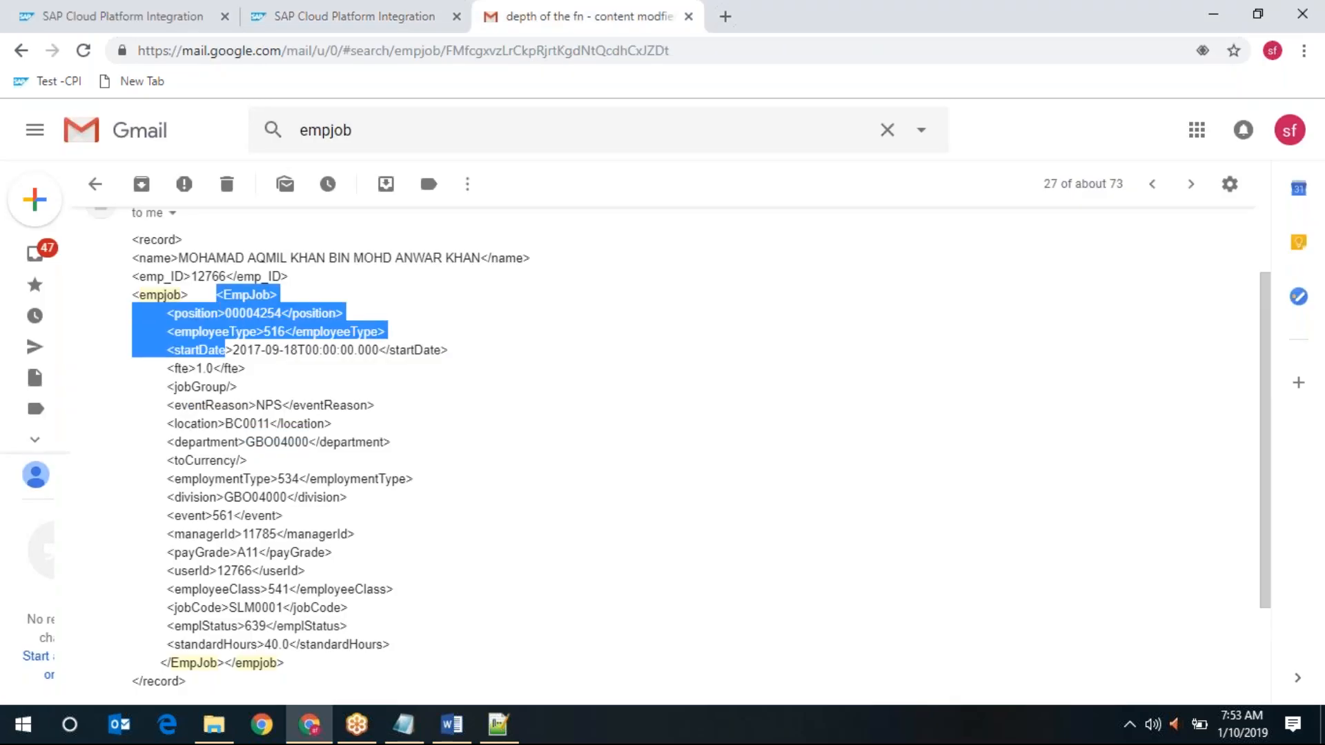
click(304, 673)
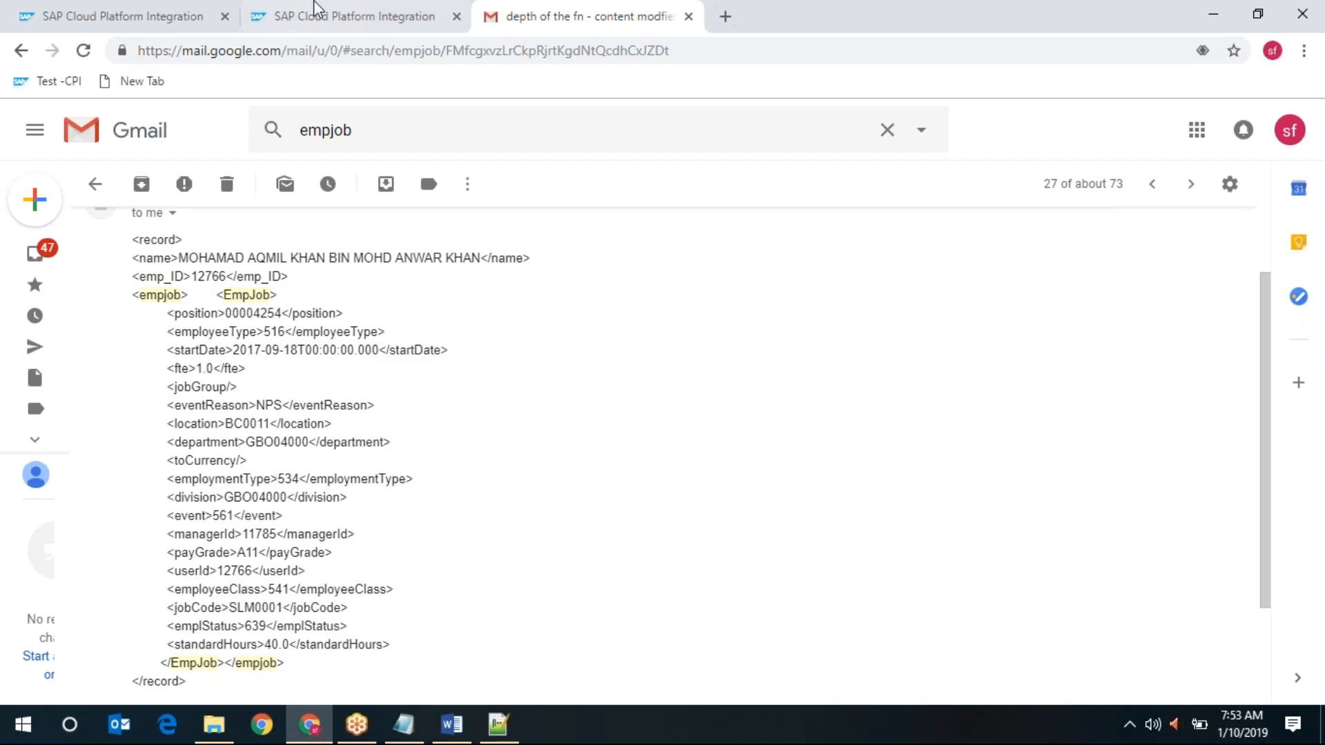
click(142, 10)
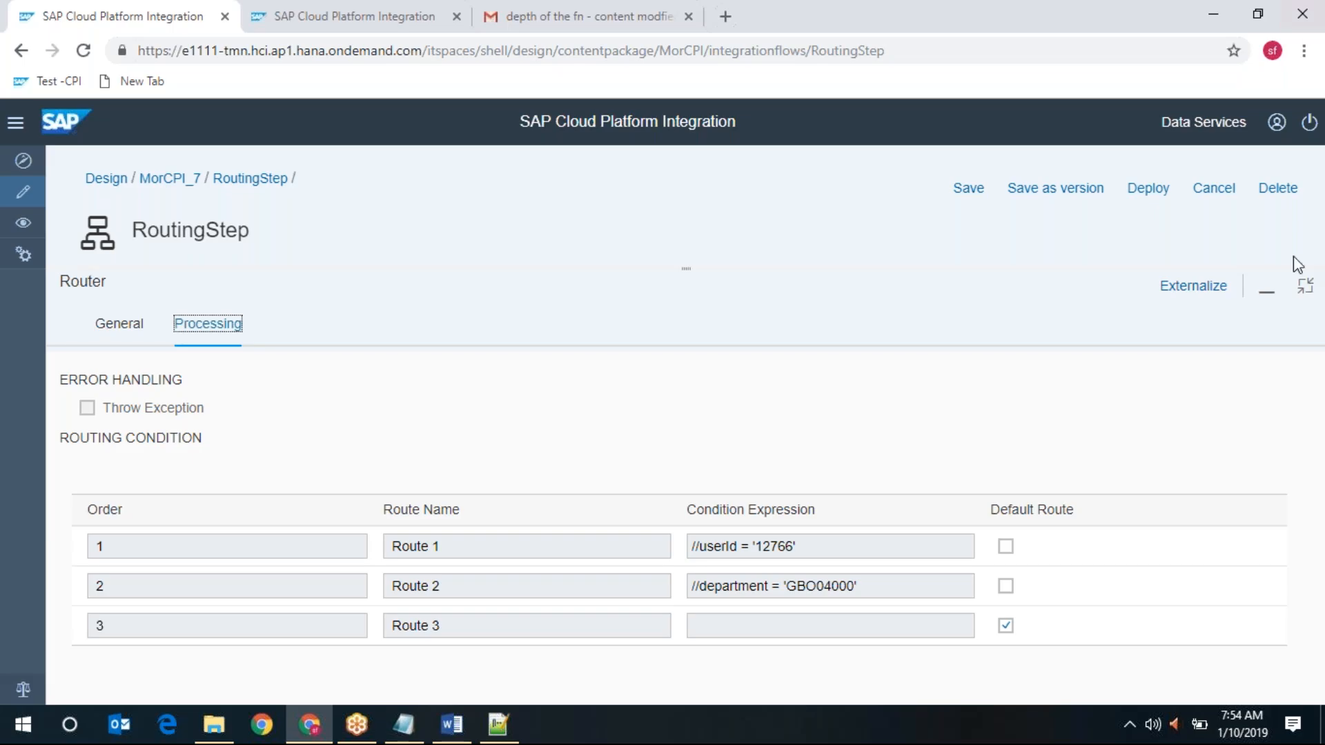
Step: Check the End 2 event in the flow and reopen Router 1's routing condition table
click(1305, 289)
click(428, 453)
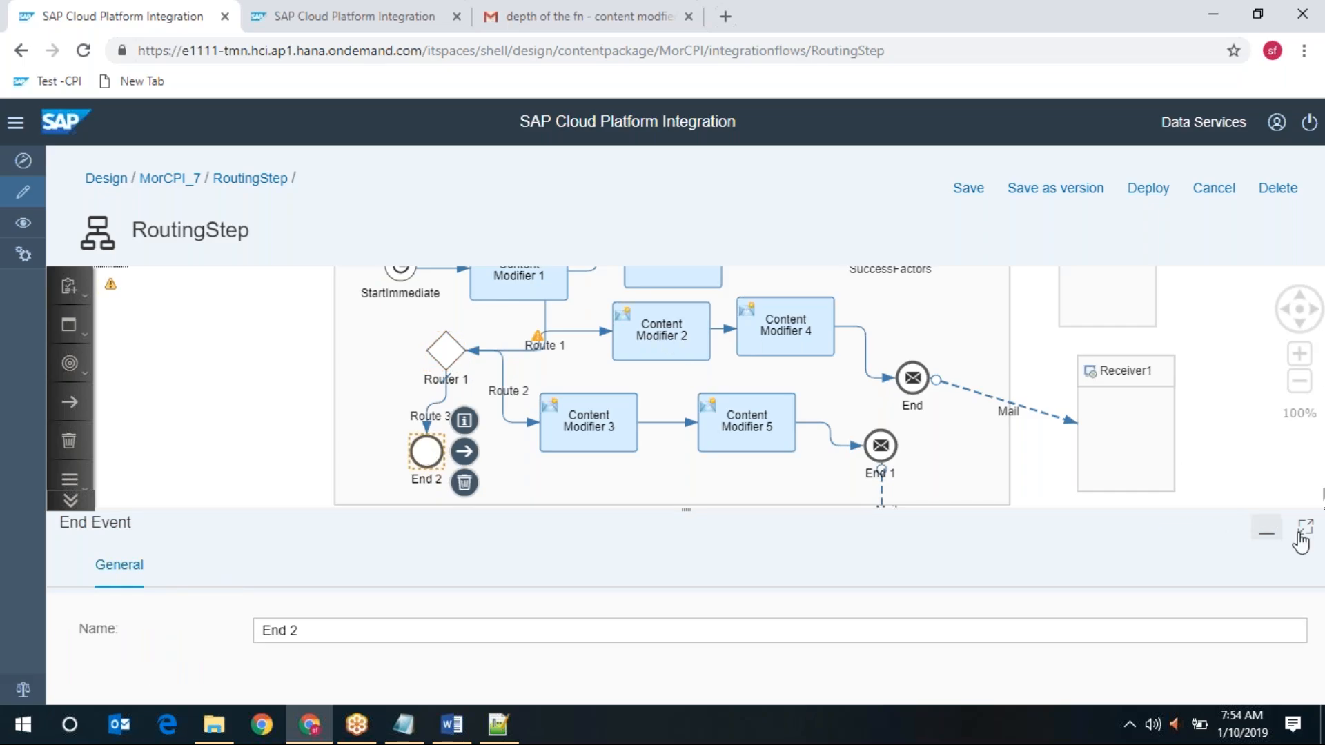
click(459, 362)
click(1307, 531)
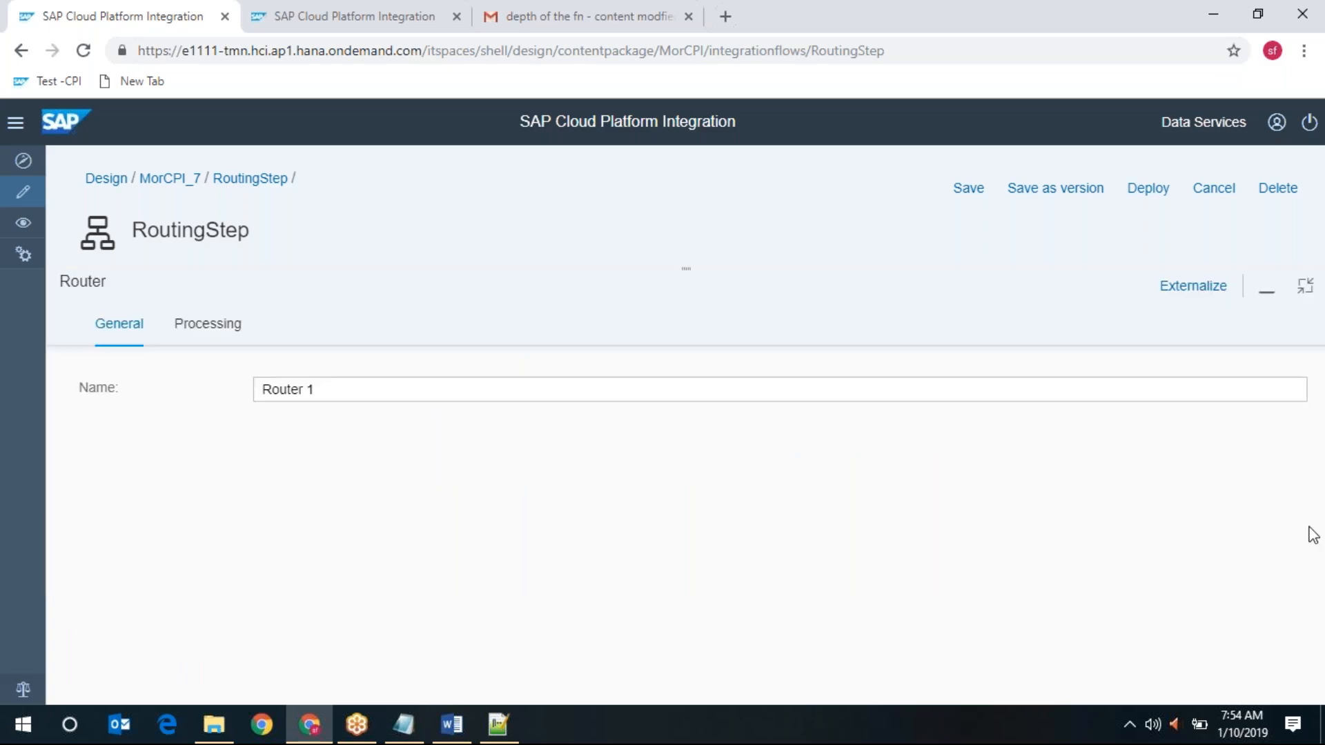
click(191, 335)
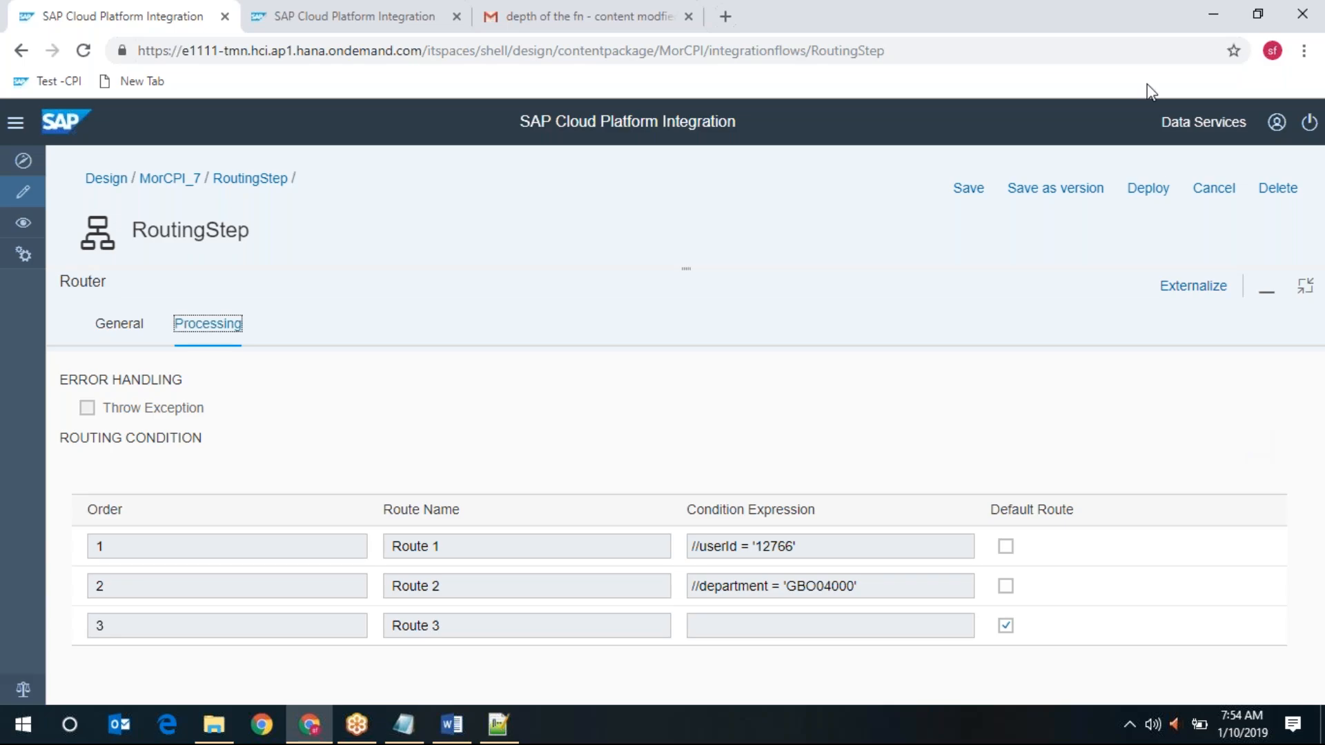
click(1022, 22)
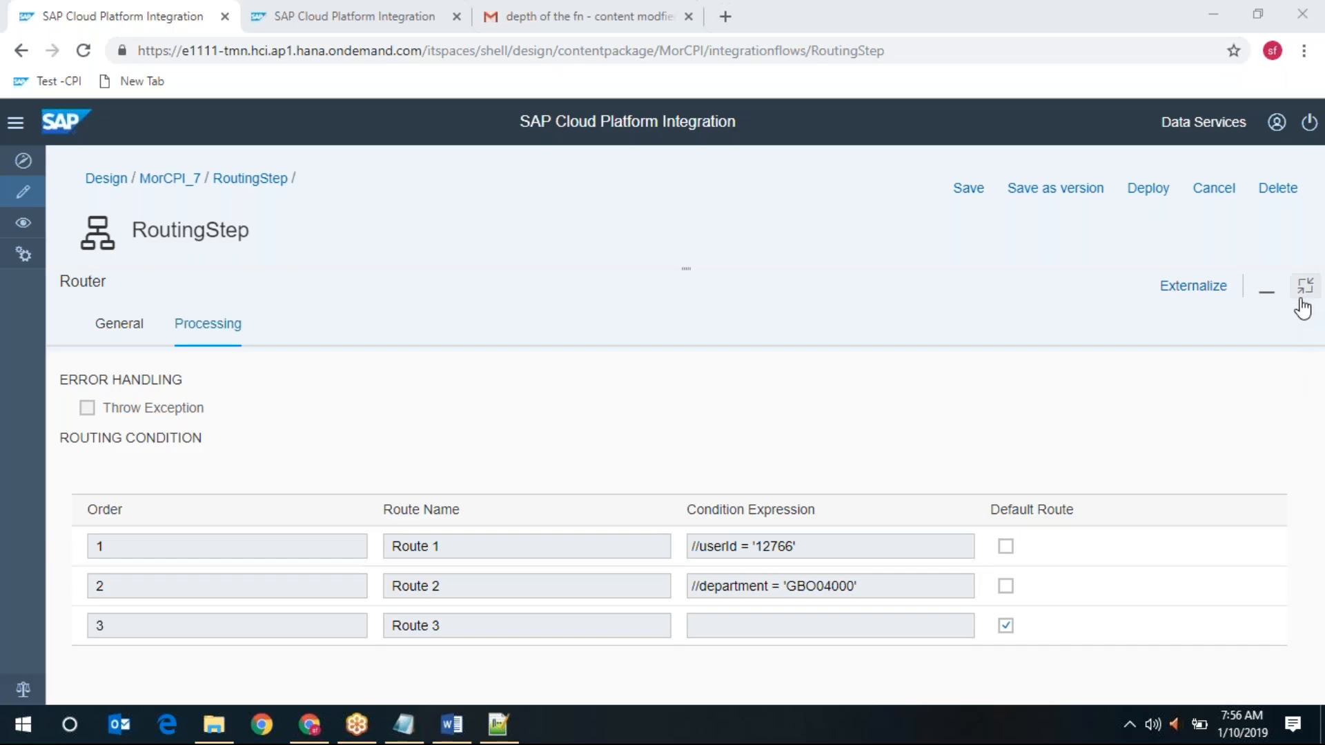
Step: Open the processing details of the SuccessFactors channel between Request Reply 1 and the sfsf receiver
click(1305, 285)
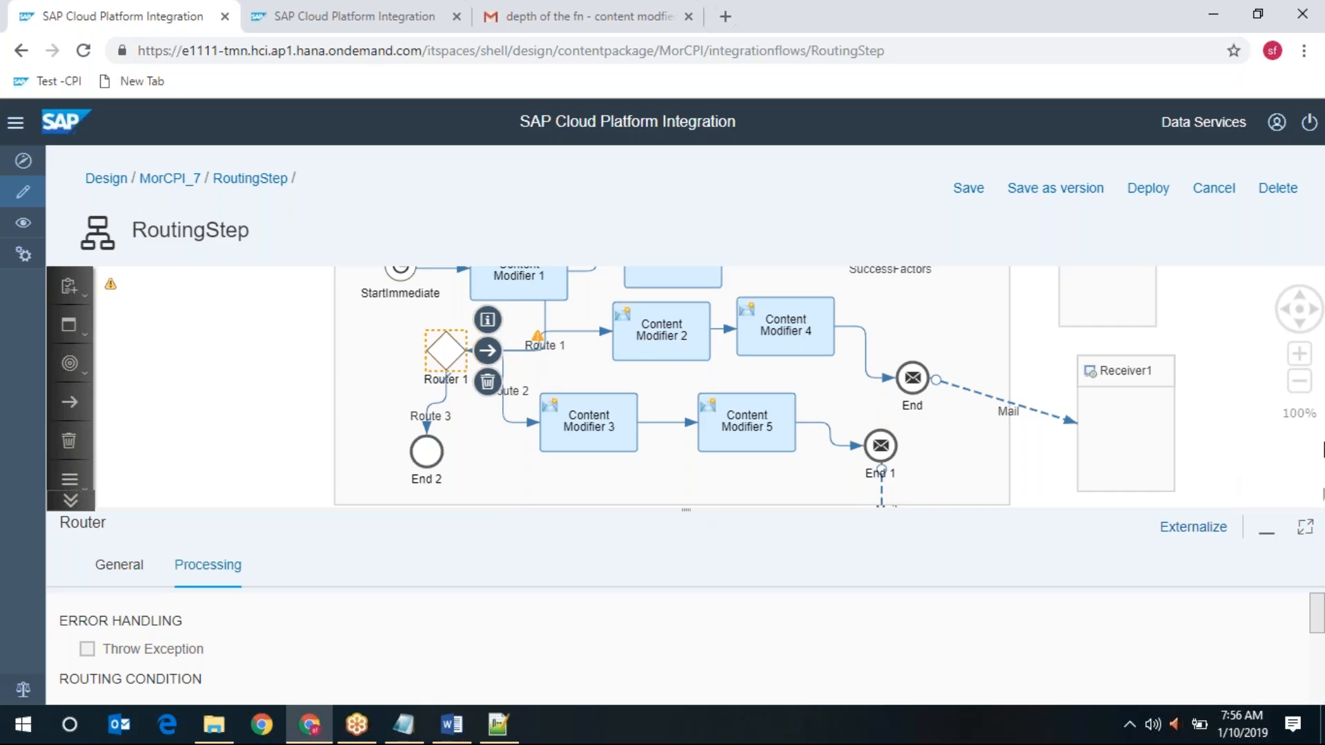
click(1300, 296)
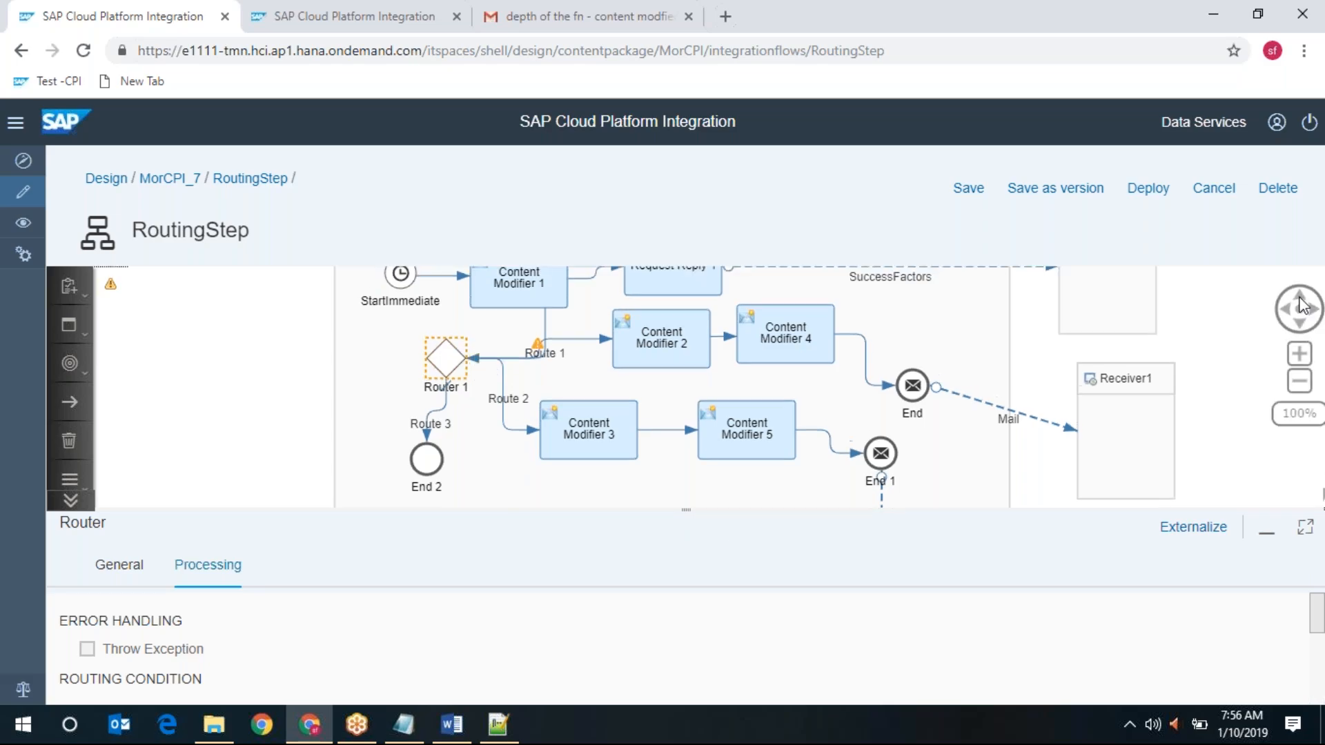
click(1006, 374)
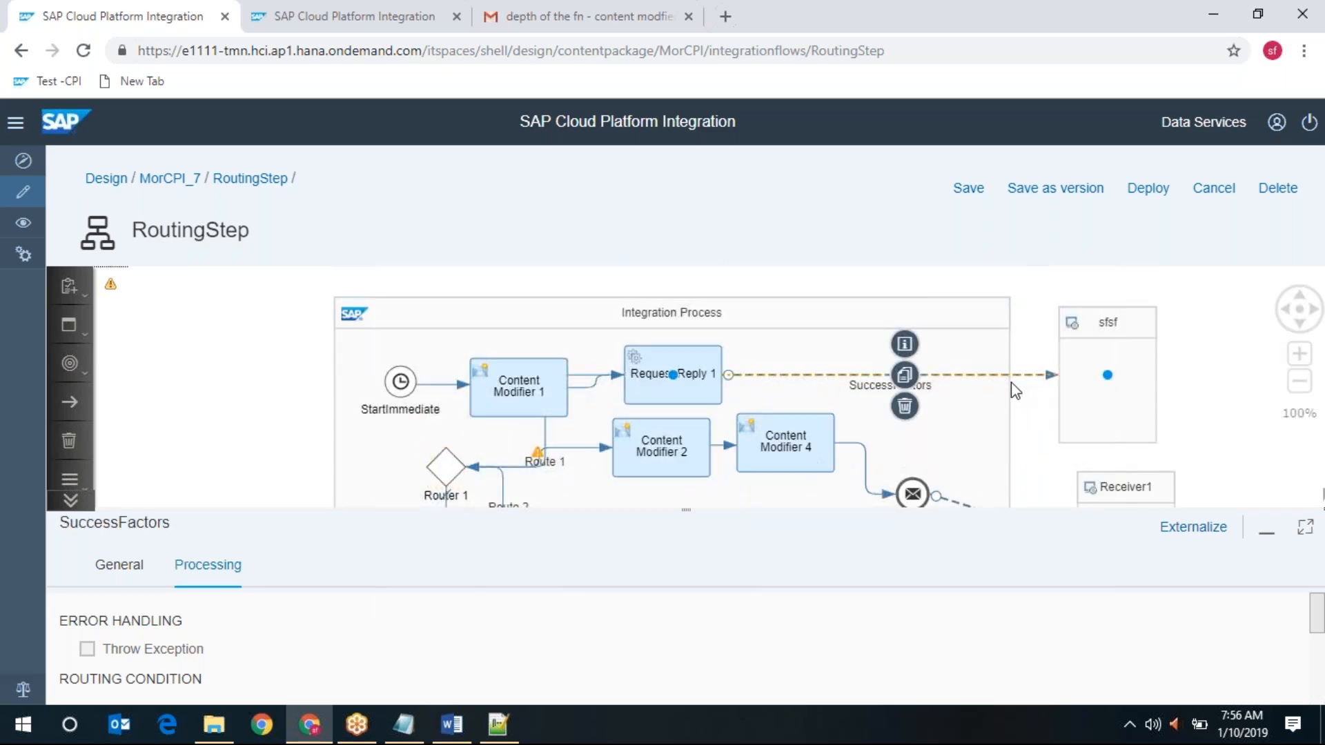
click(1303, 527)
click(301, 330)
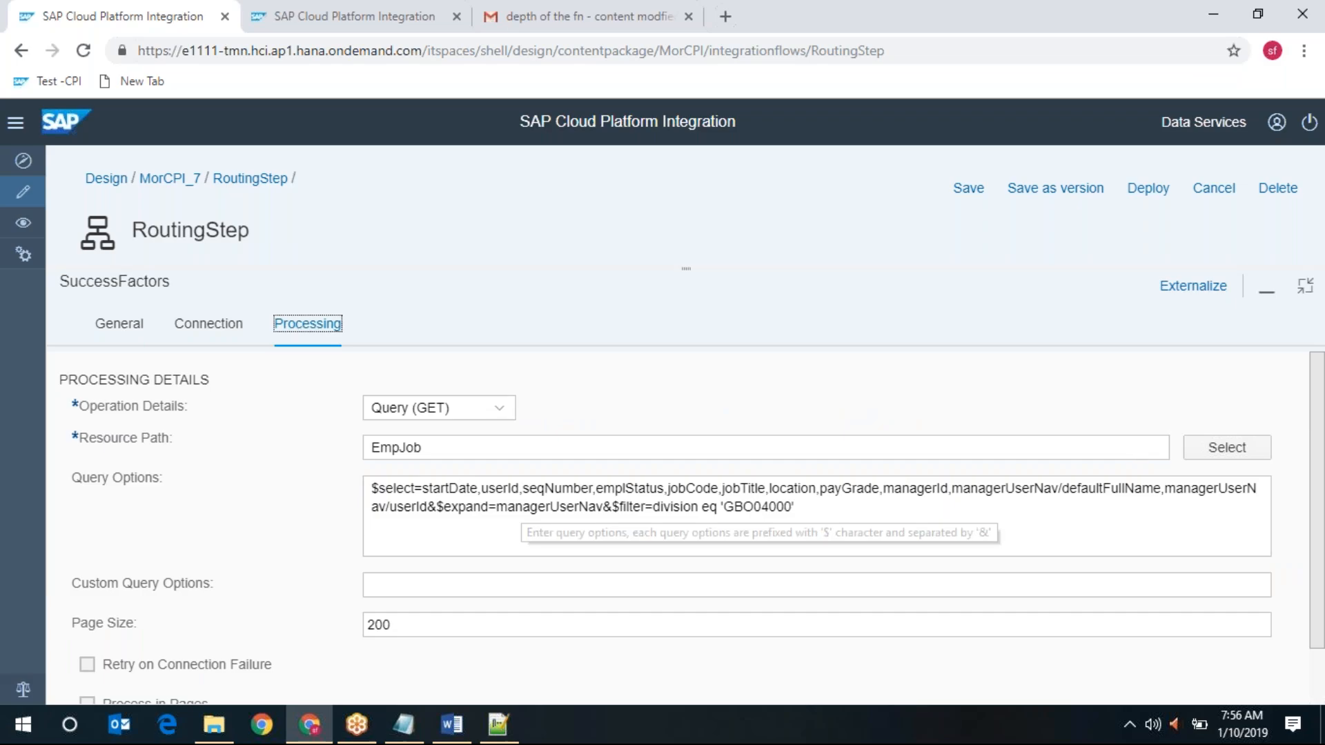
Step: Examine the EmpJob query's selected fields and division filter in Model Operation, leave it without changes, and inspect the query options
click(1204, 455)
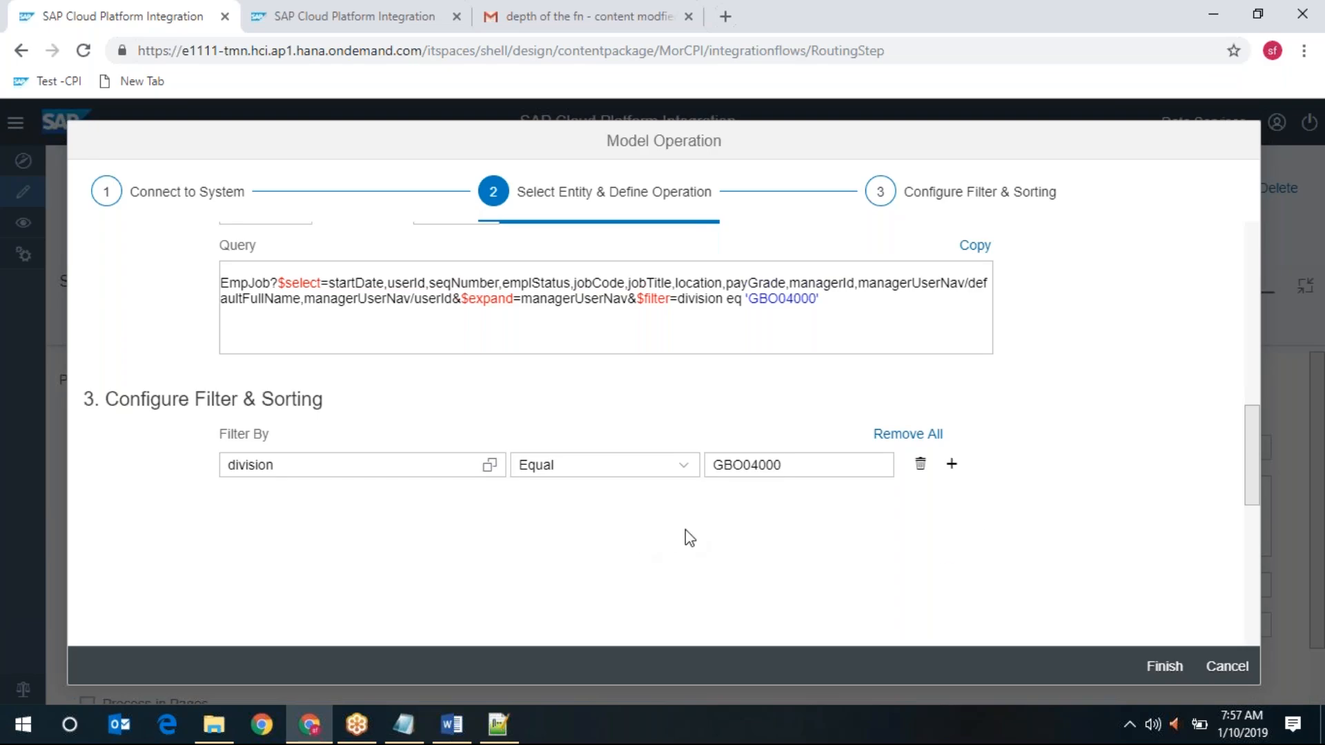
scroll(870, 532, down, 2)
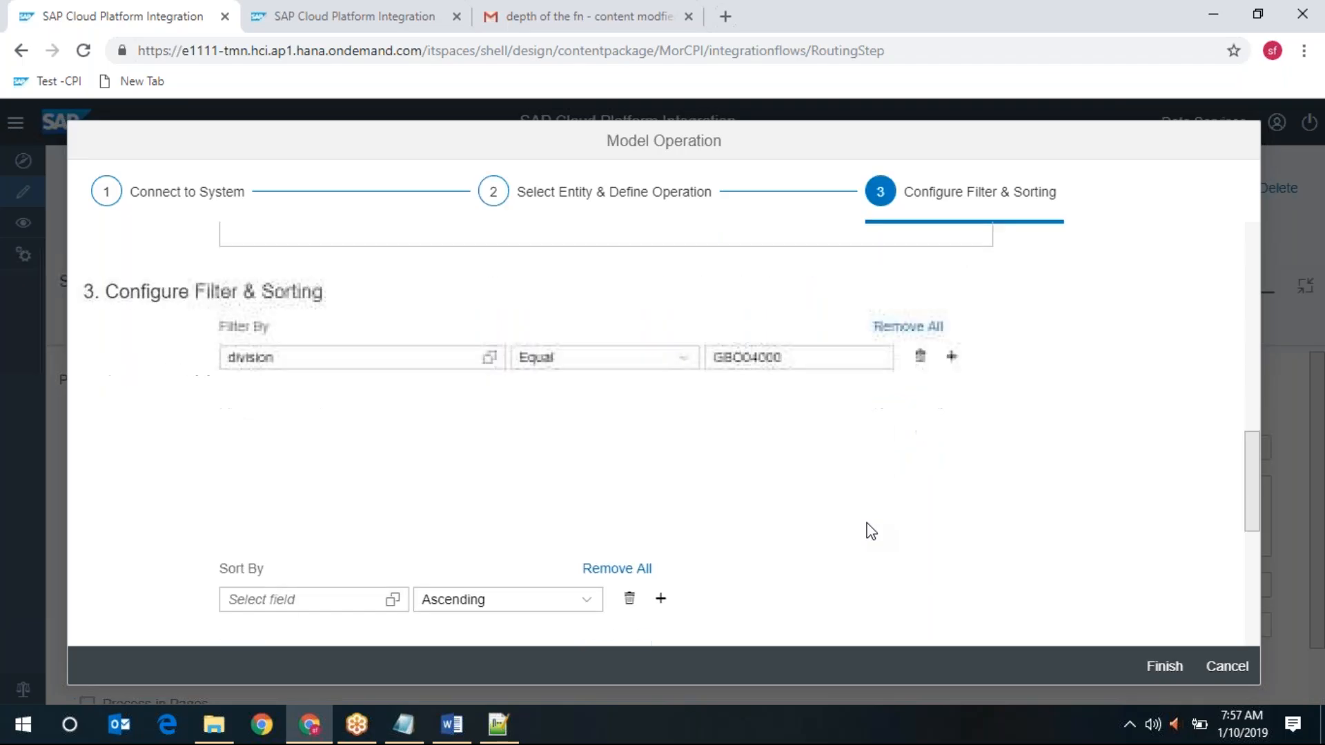
scroll(871, 532, down, 2)
scroll(871, 532, up, 1)
click(1234, 672)
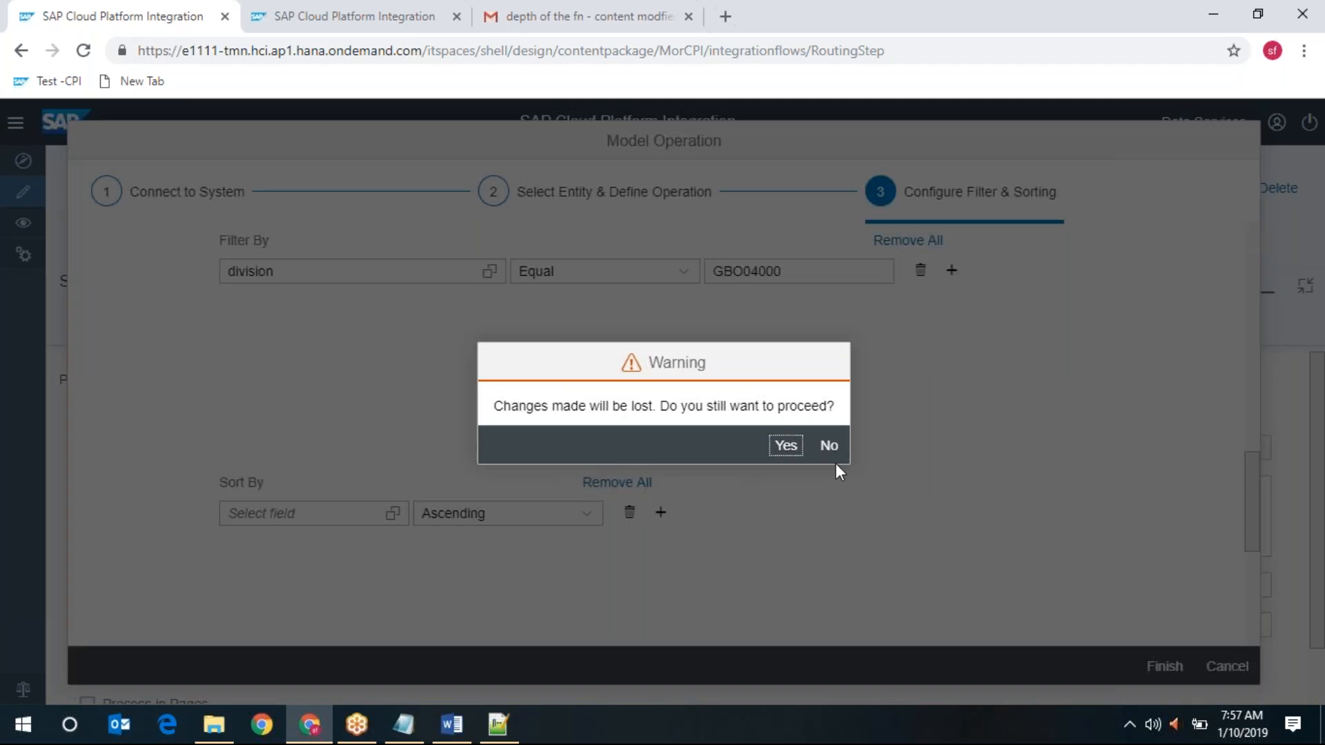
click(791, 447)
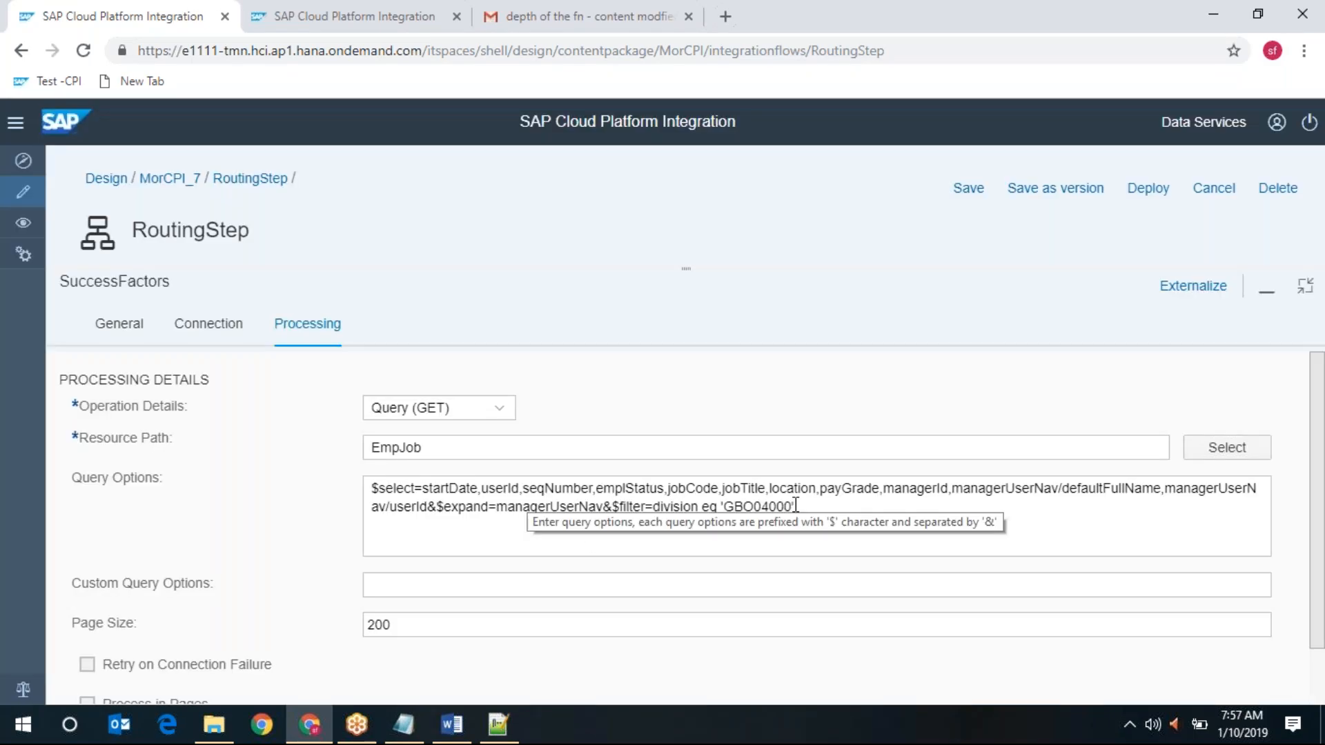
drag(377, 489, 552, 502)
click(425, 531)
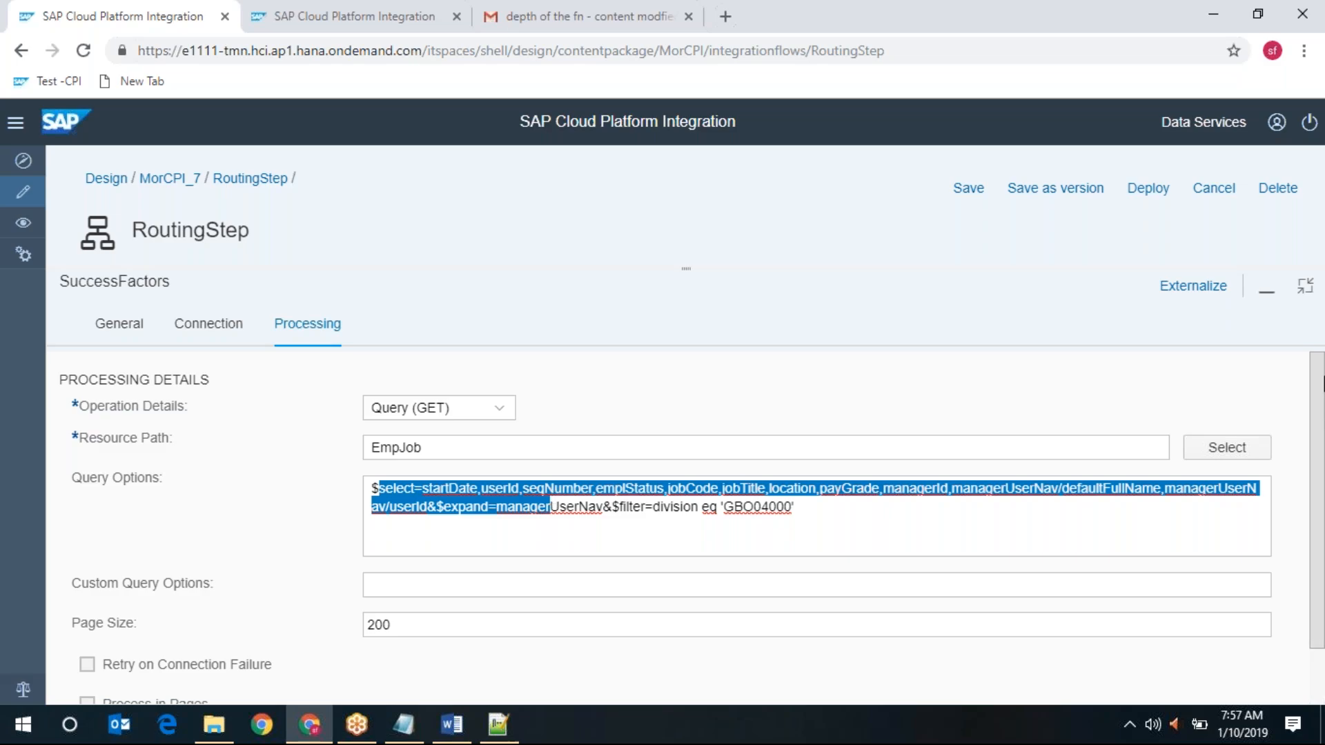
click(1304, 300)
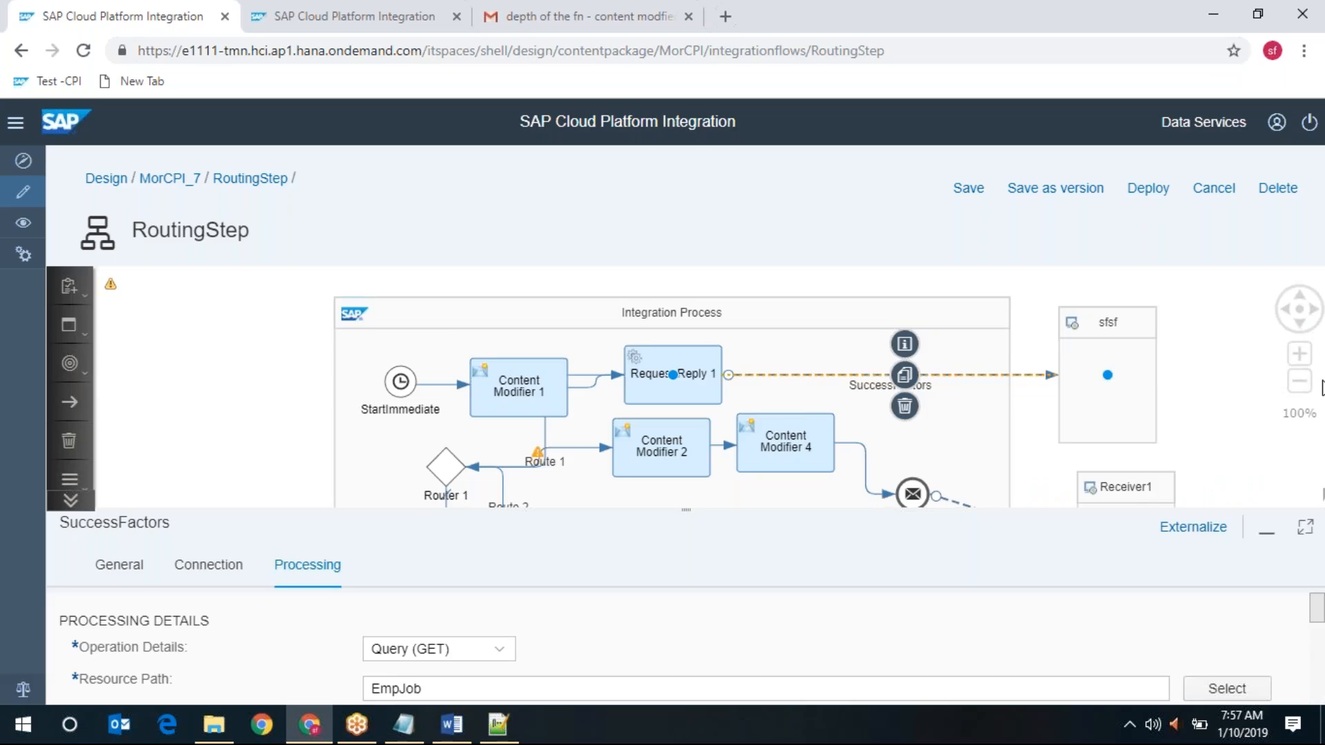
Step: Enable Throw Exception in the error handling of Router 1's processing settings
click(1300, 326)
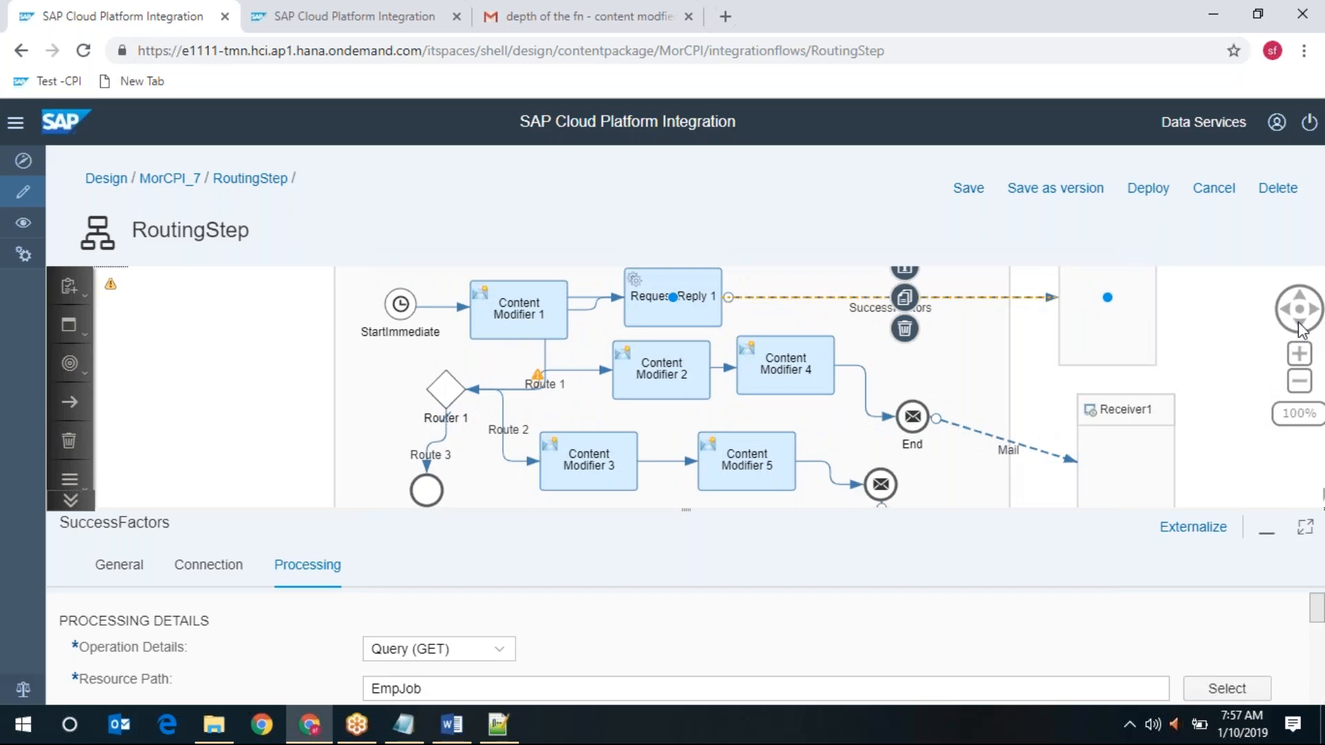
click(457, 397)
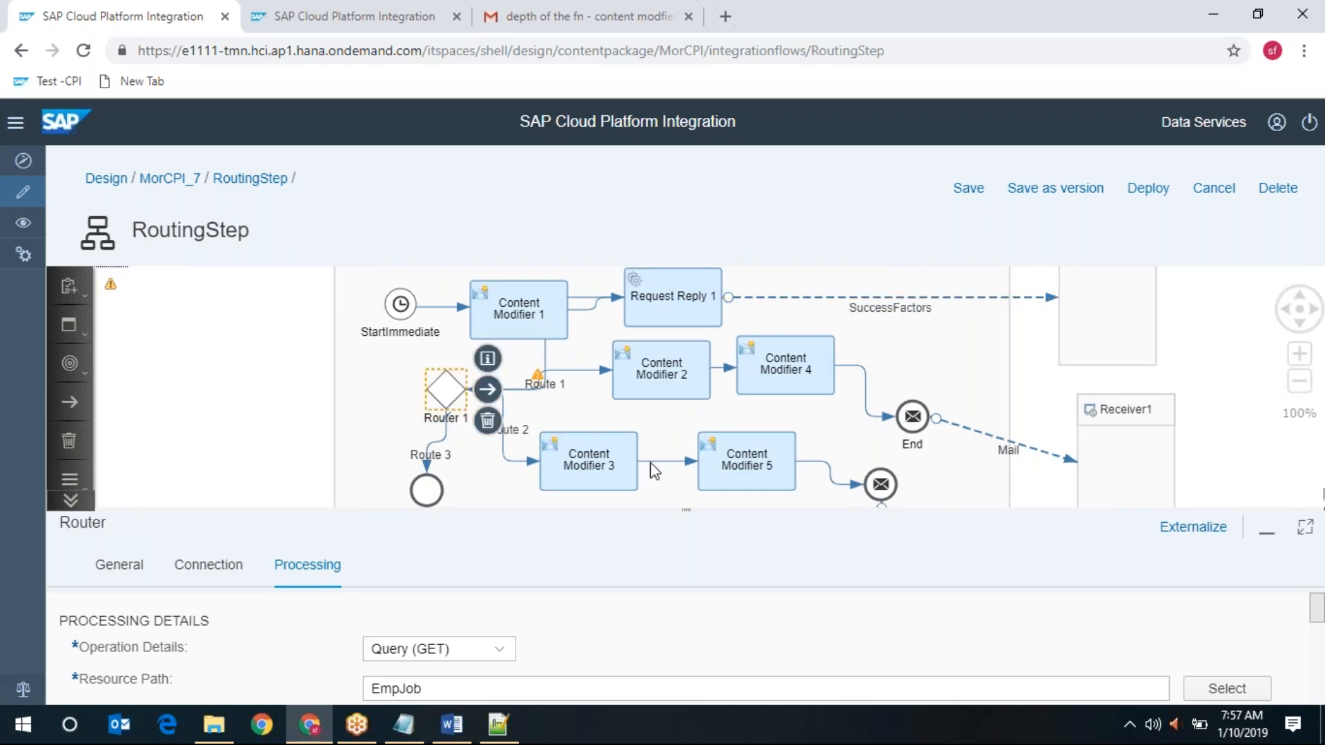
click(1305, 531)
click(229, 330)
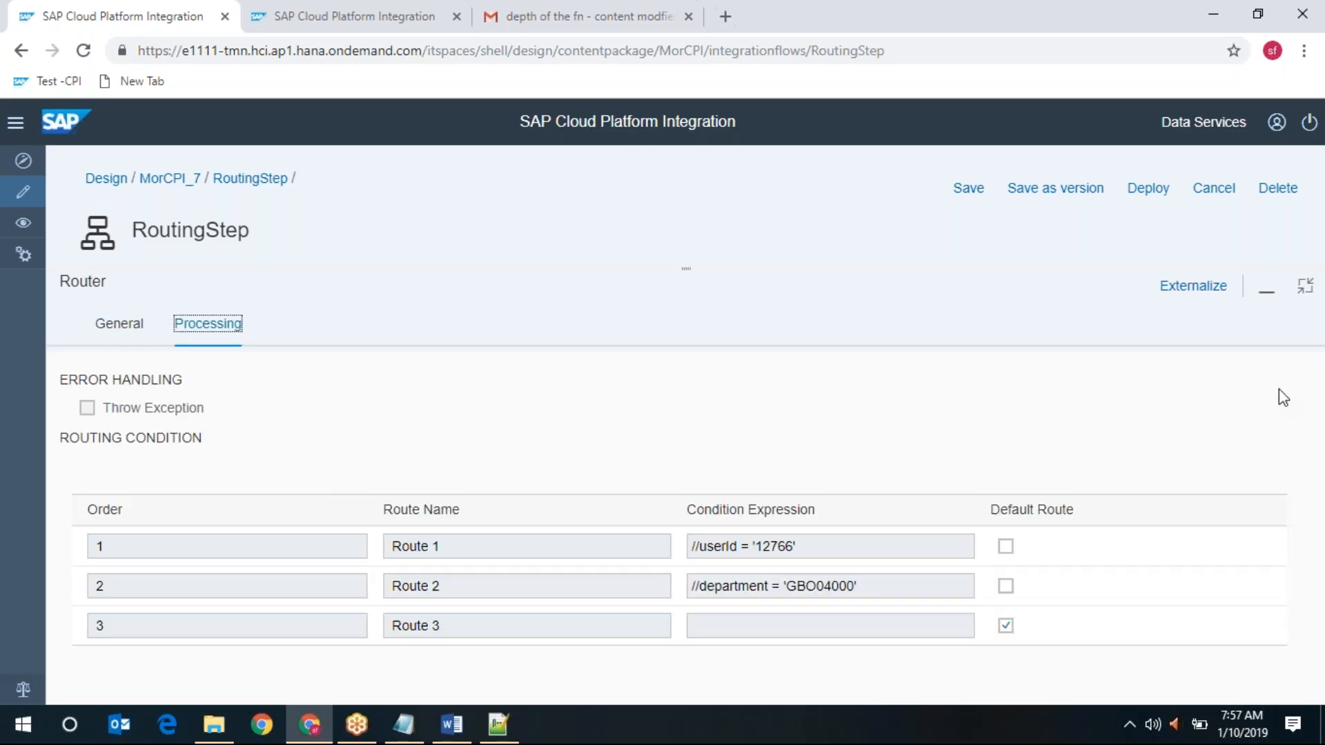
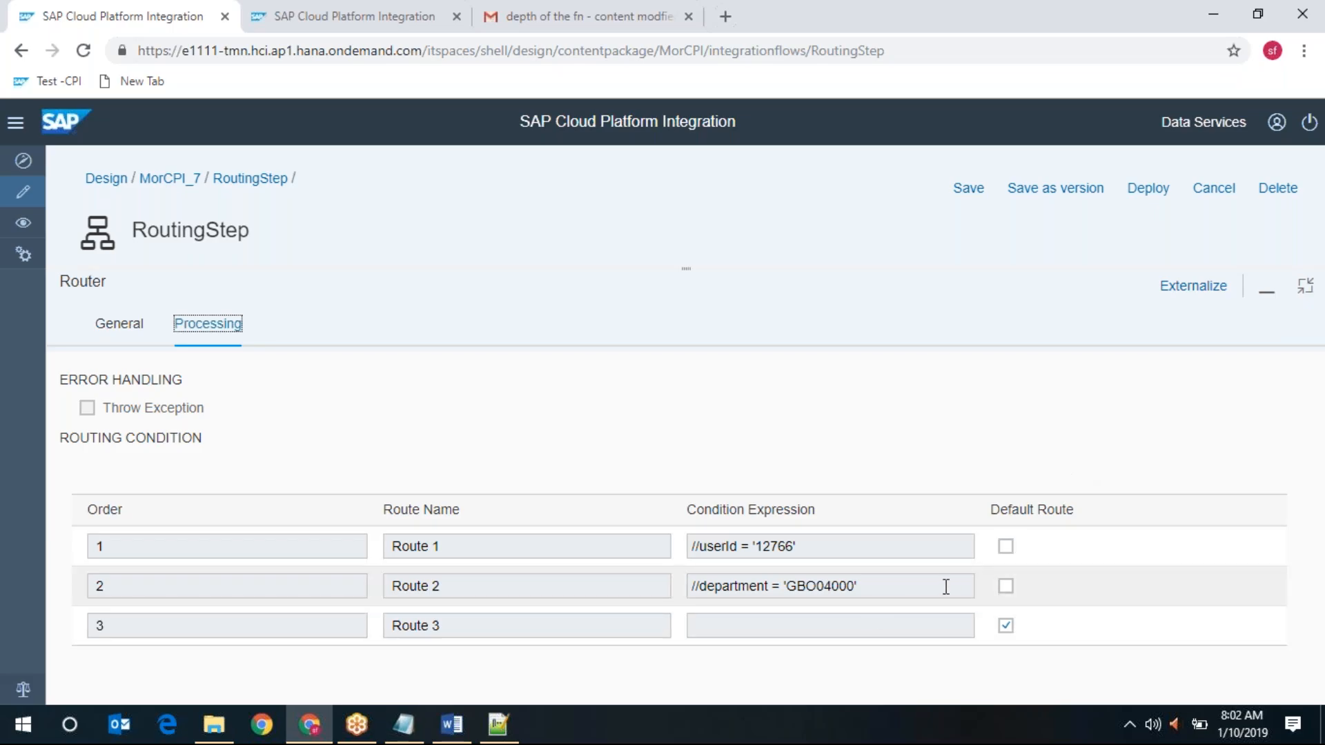
click(1305, 286)
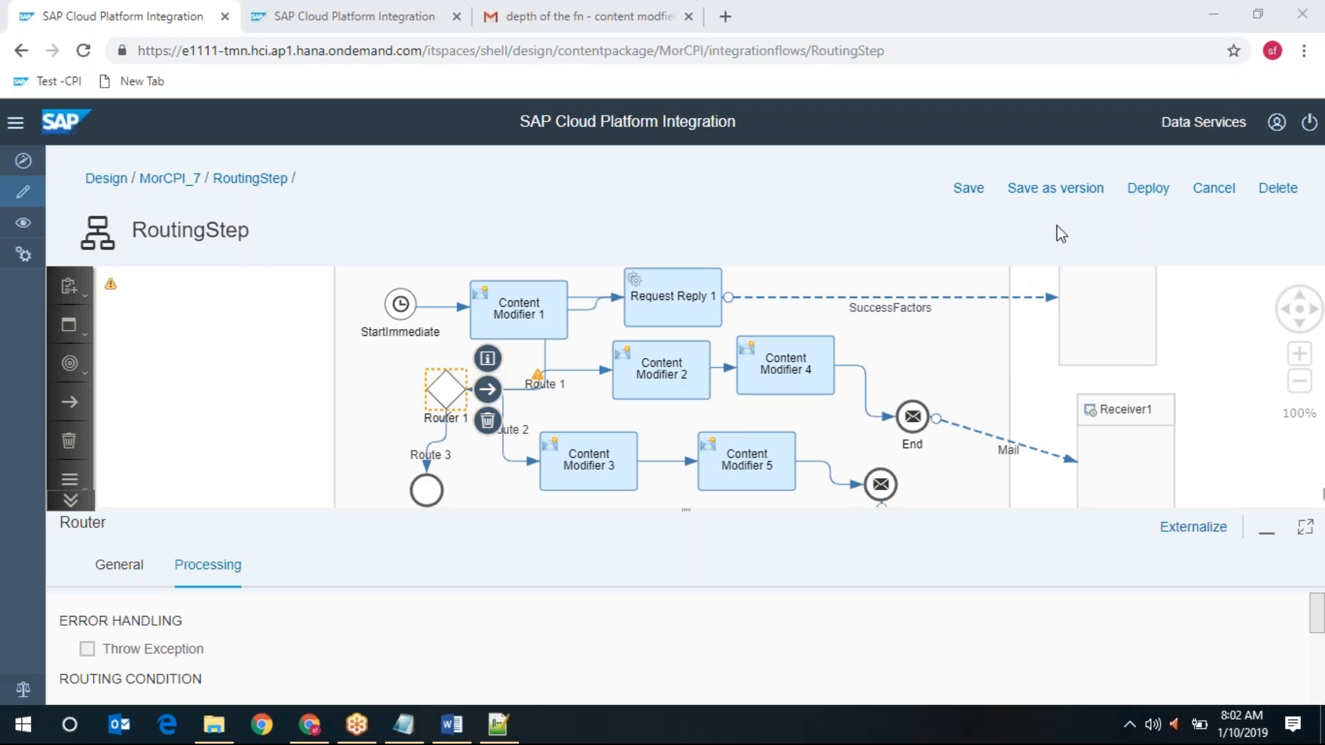
click(1305, 528)
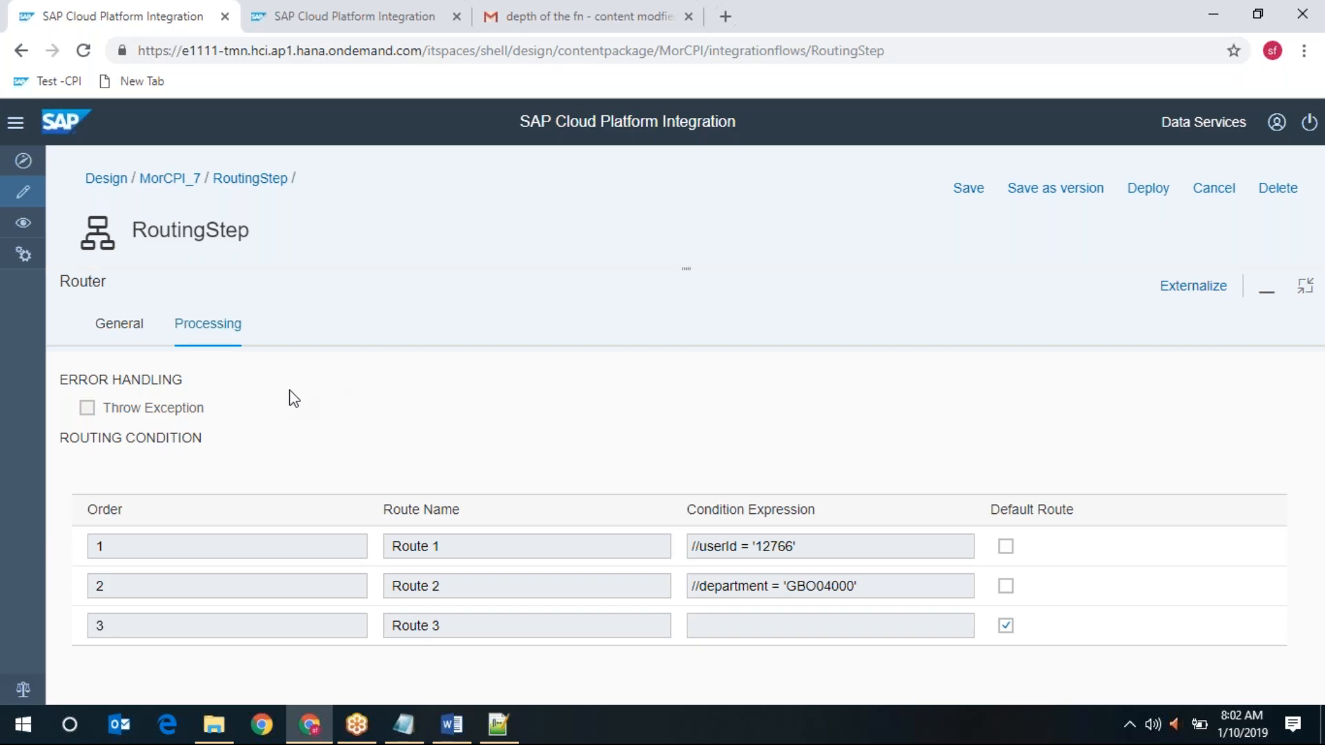
mouse_move(104, 416)
click(88, 408)
mouse_move(103, 420)
mouse_move(178, 411)
click(1304, 290)
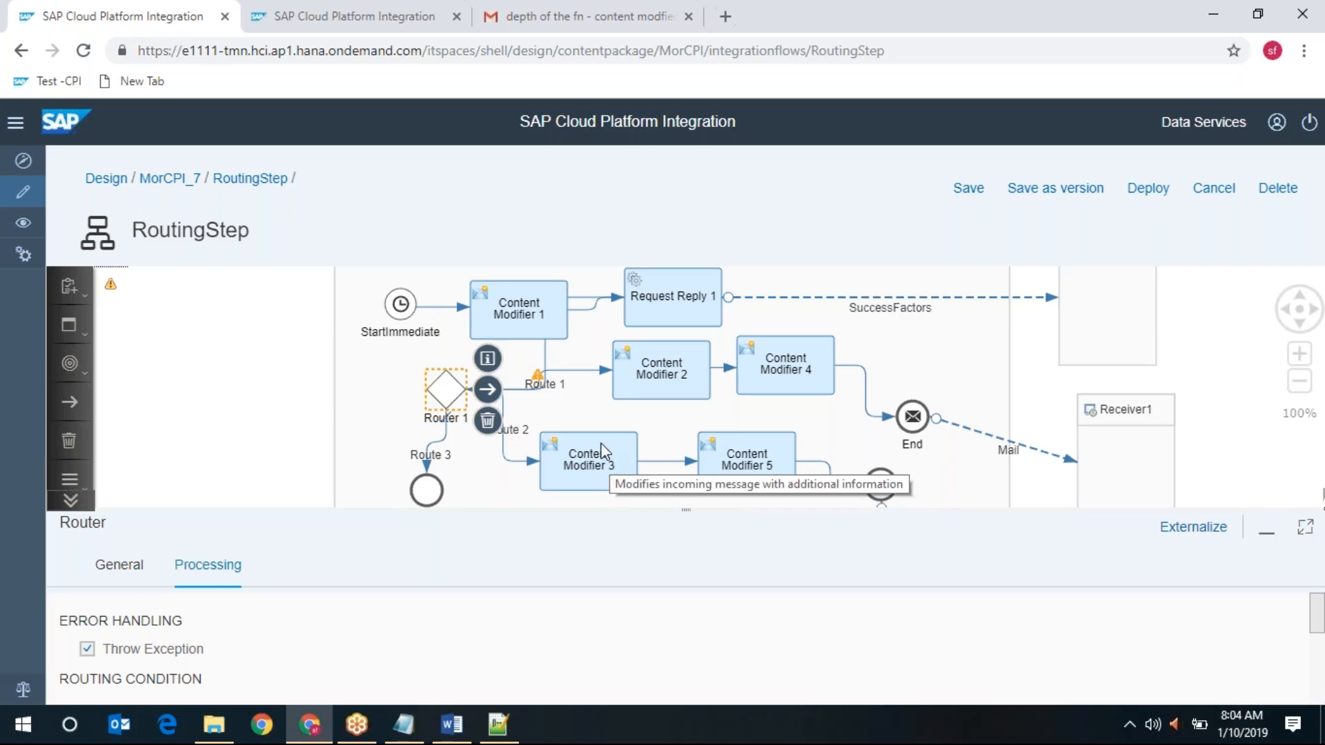
Step: Review the expression type and condition of Route 1 between Router 1 and Content Modifier 2
click(570, 369)
click(207, 566)
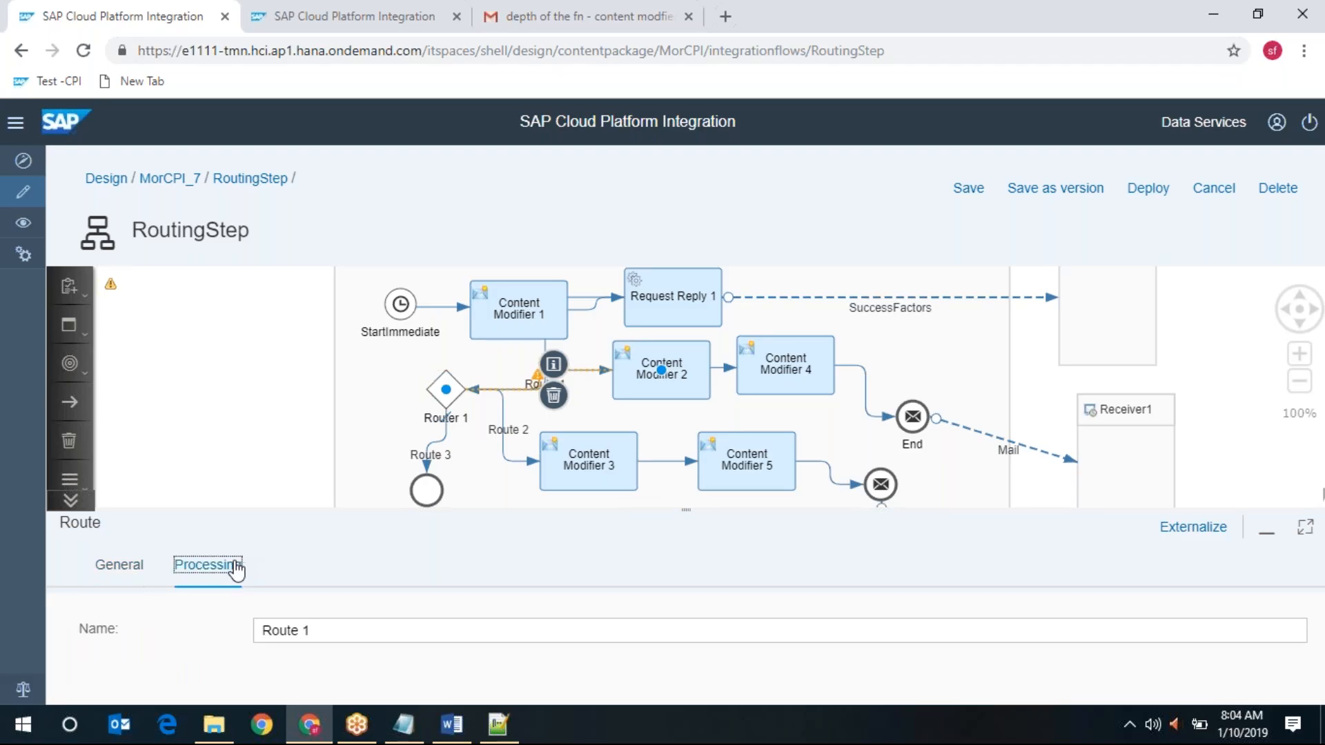
click(1305, 528)
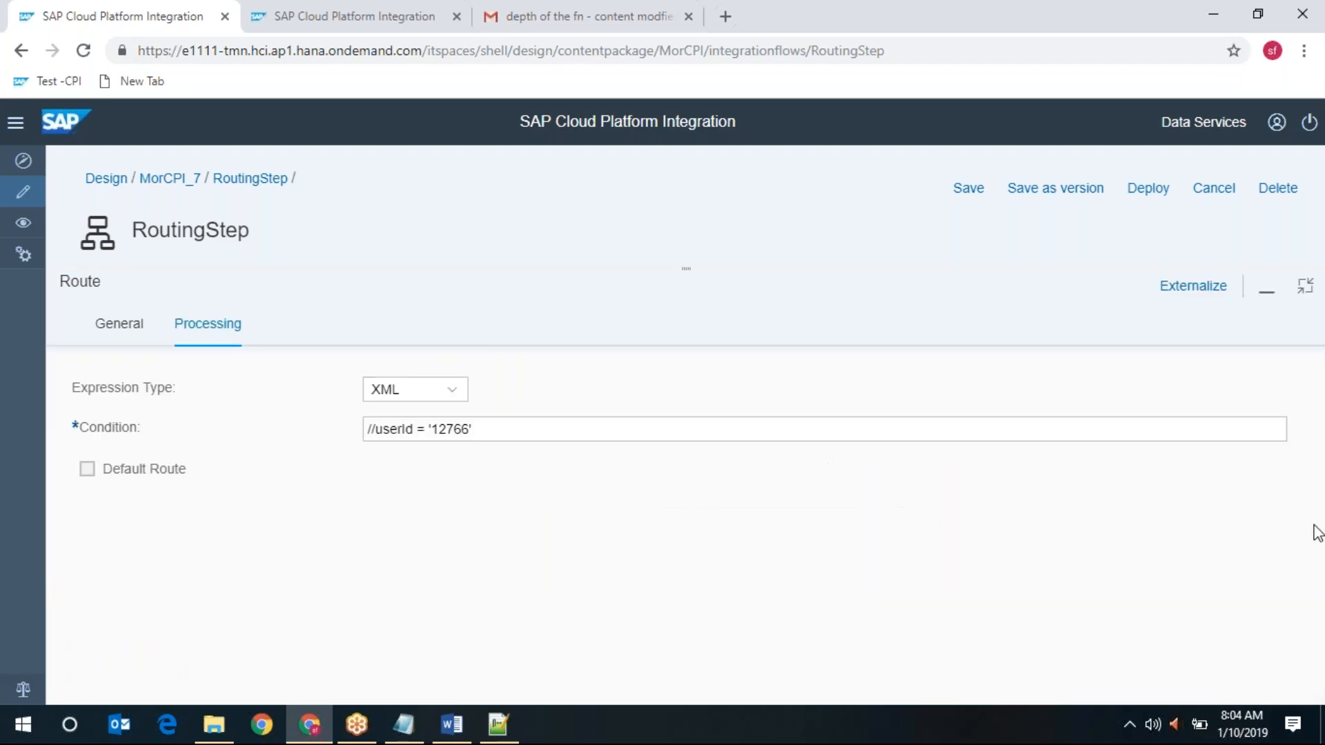
click(1305, 289)
Step: Review Content Modifier 2's body, exchange property and header settings, and Content Modifier 4's message body
click(683, 366)
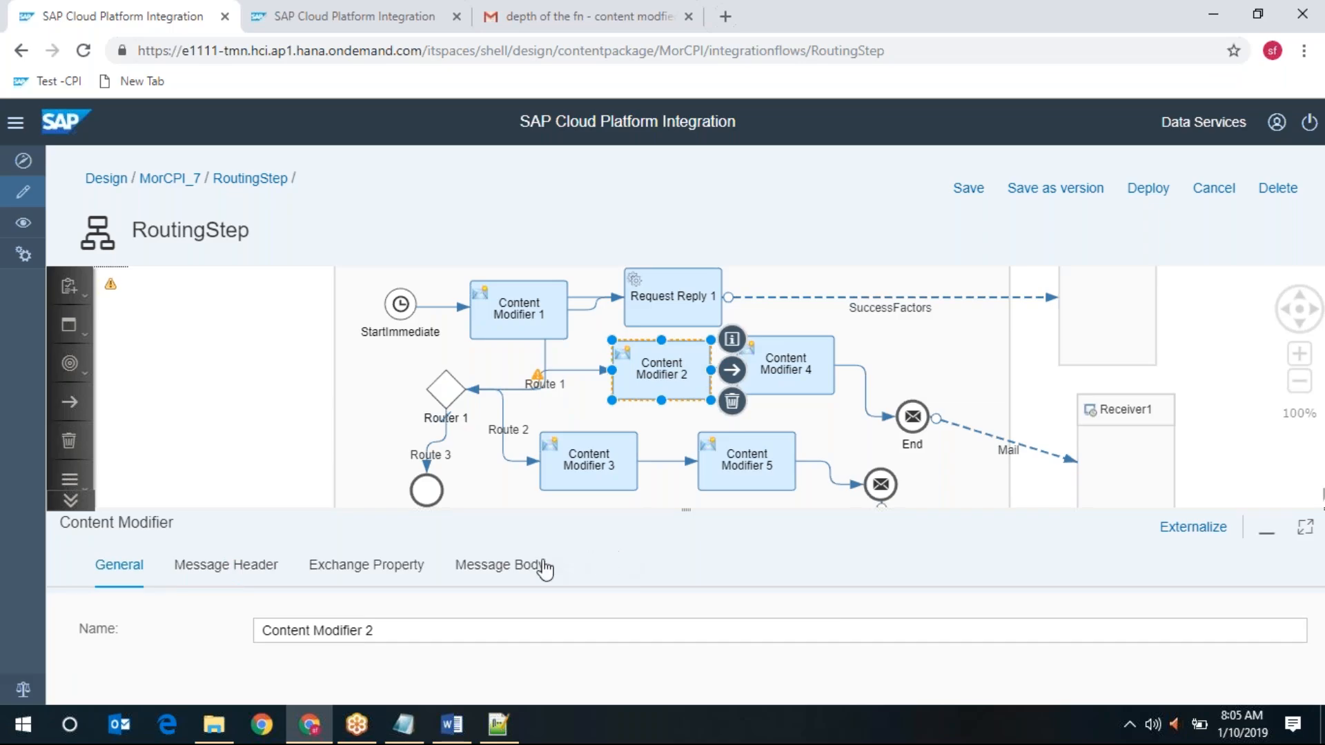
click(527, 568)
click(352, 581)
click(210, 569)
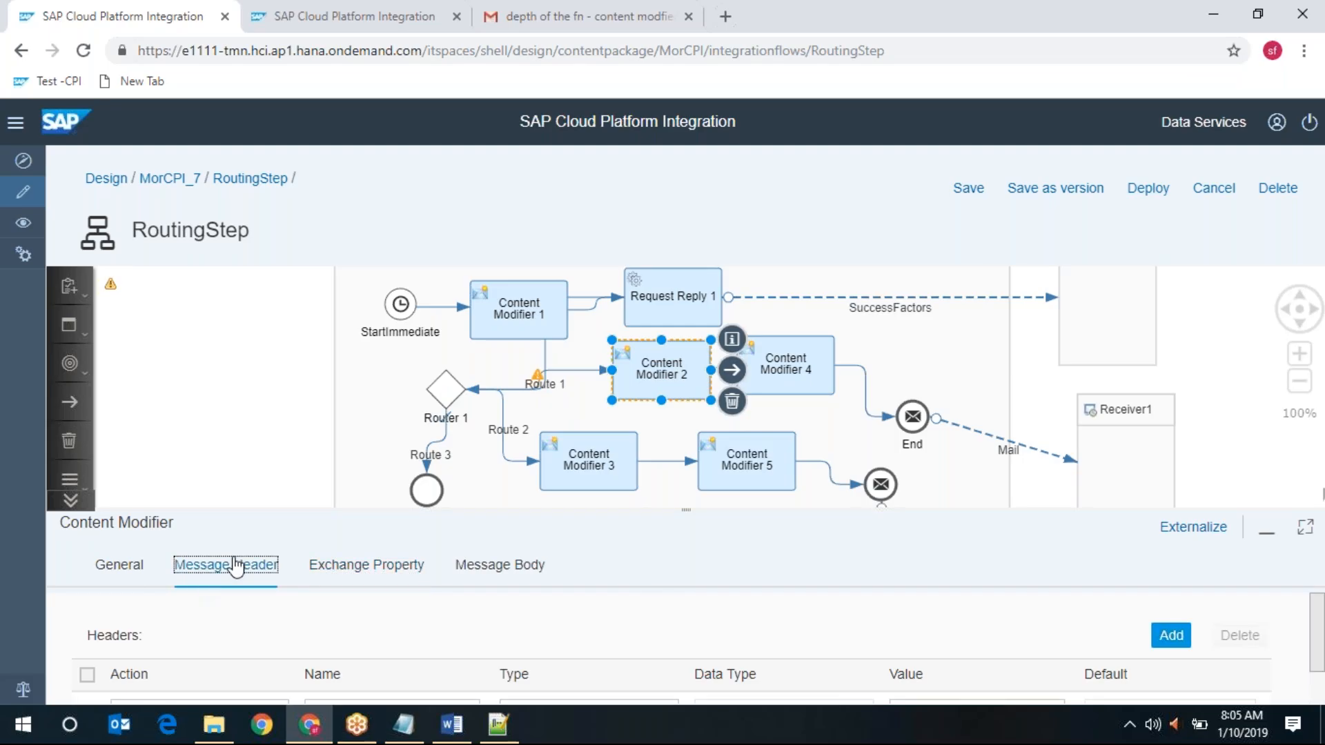
click(820, 369)
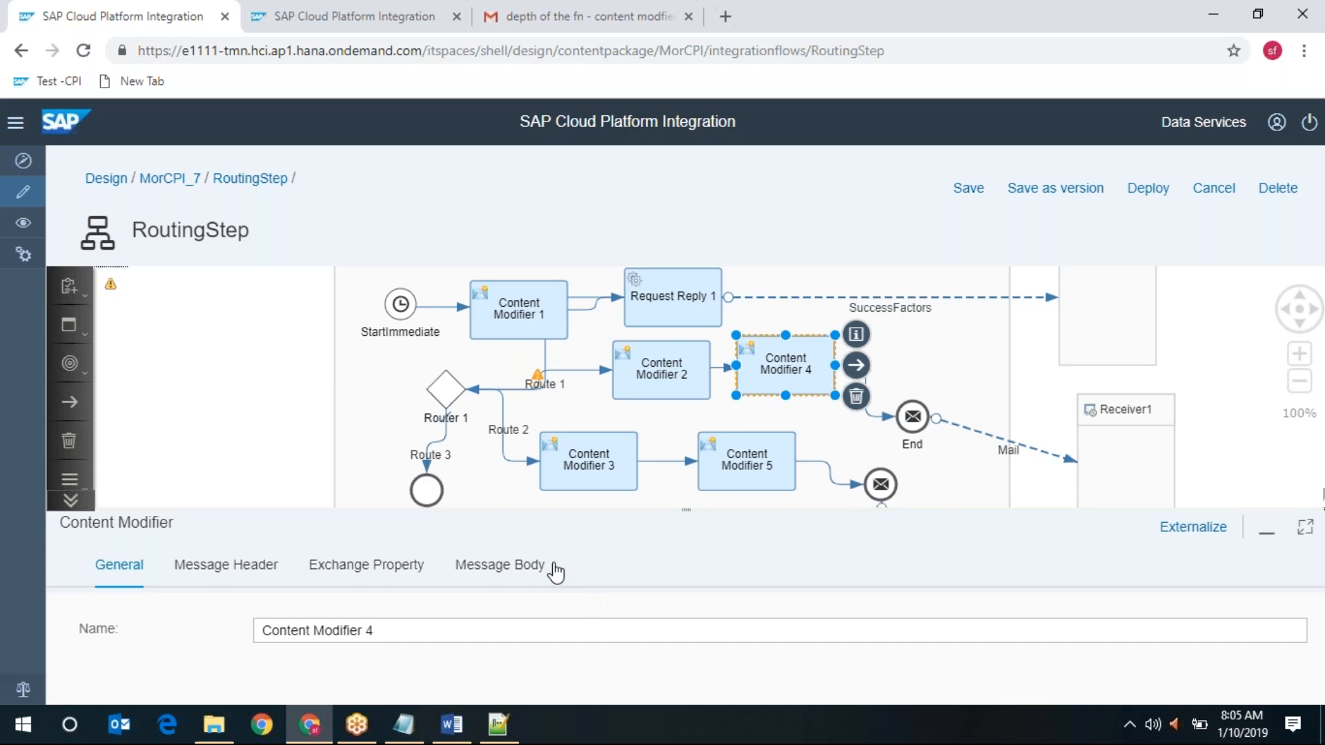
click(516, 568)
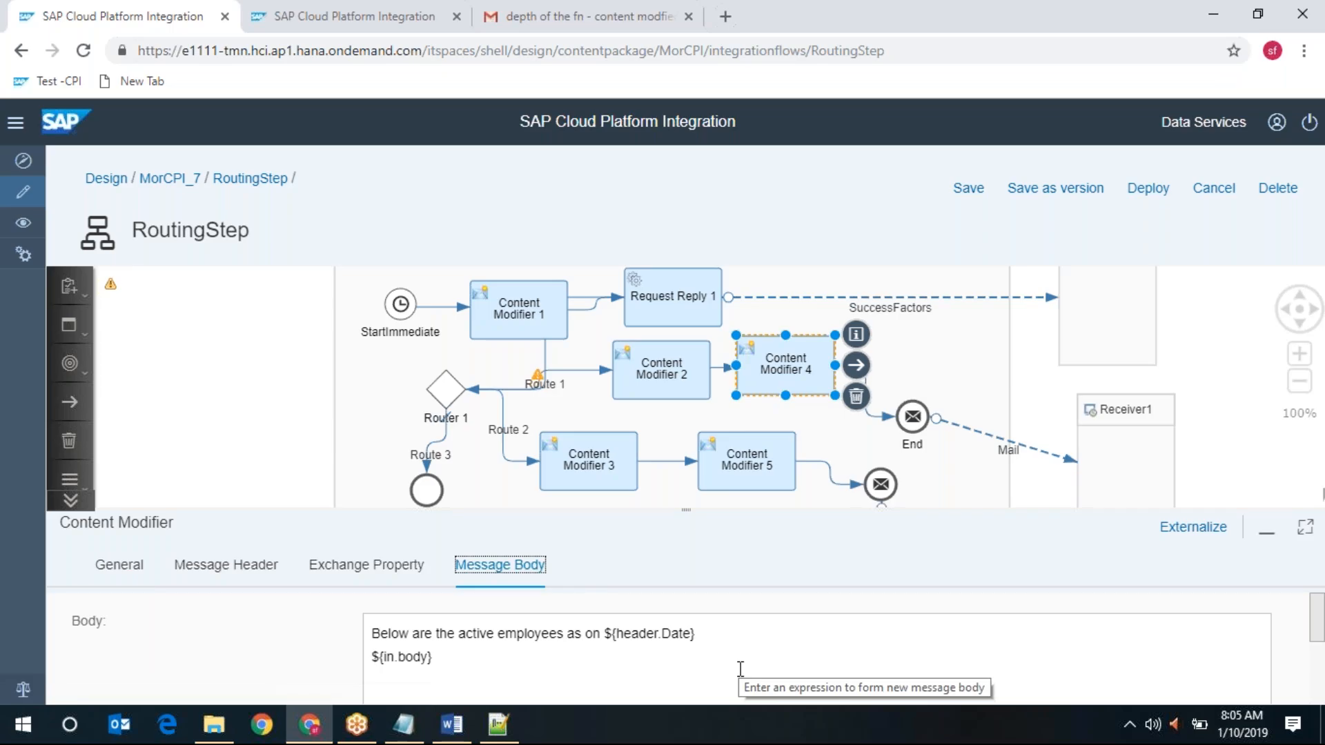
scroll(740, 670, down, 2)
scroll(742, 673, up, 2)
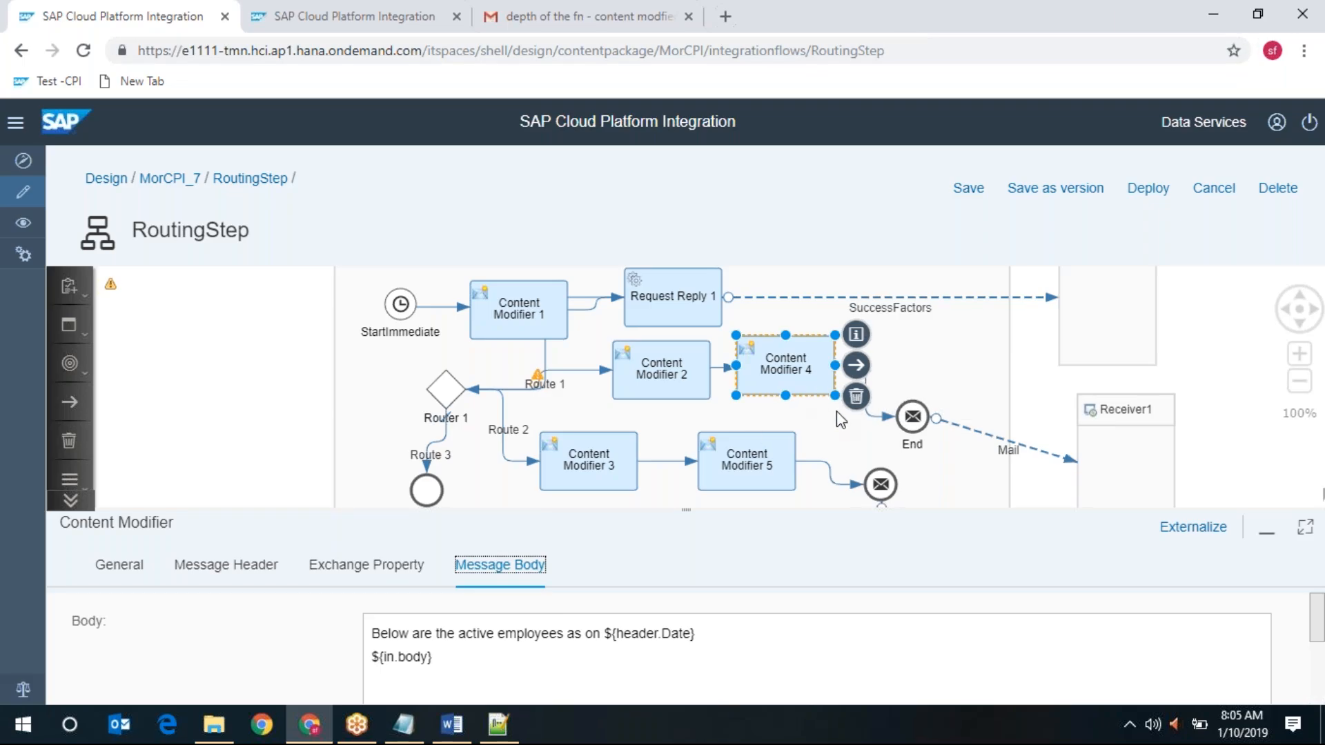
click(906, 29)
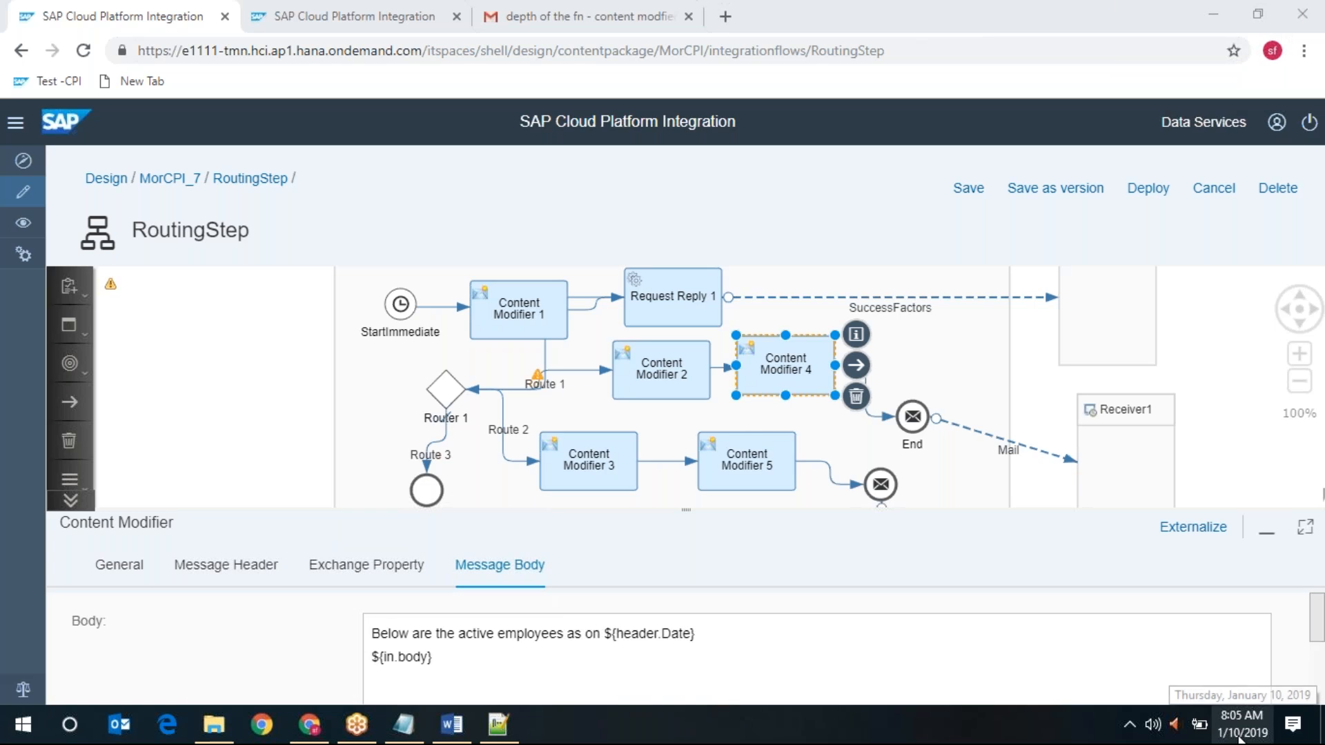
Step: Check Content Modifier 2's Date header, exchange property and message body settings, and delete Content Modifier 2 from Route 1
click(652, 381)
click(208, 566)
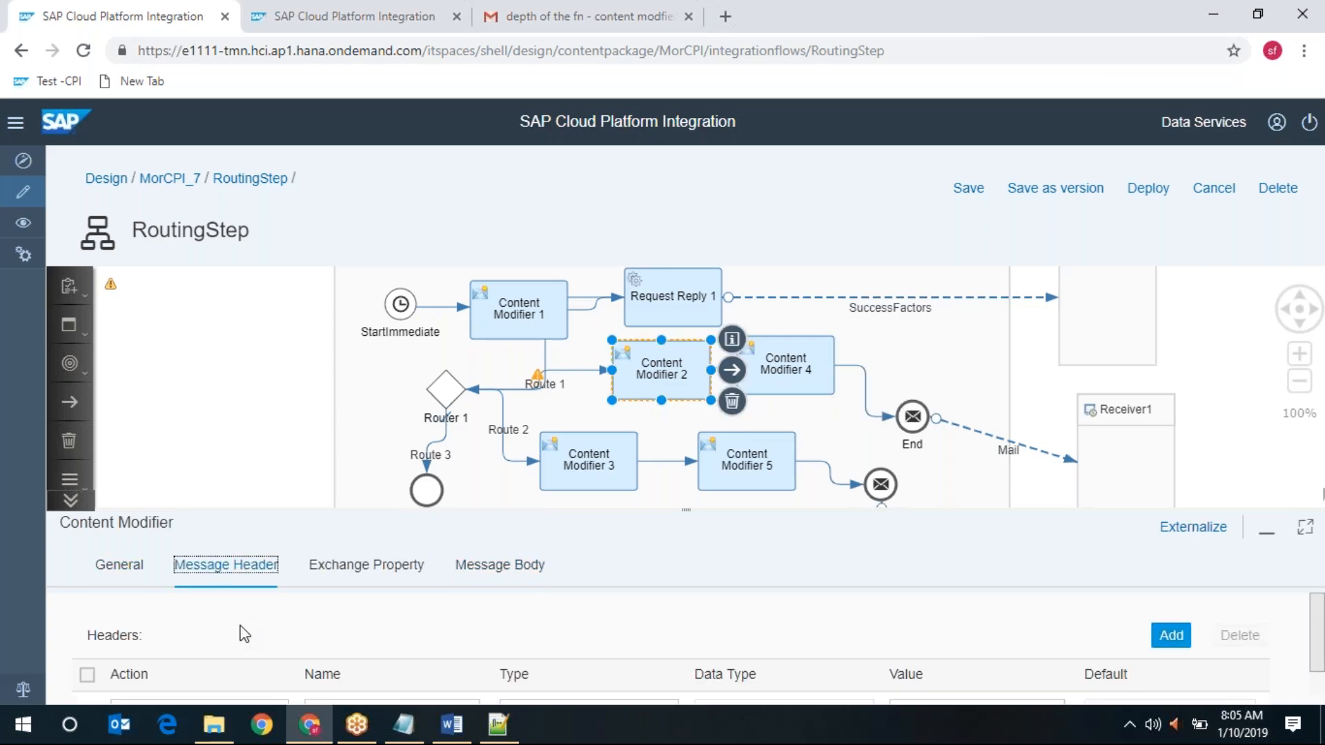
scroll(453, 648, down, 1)
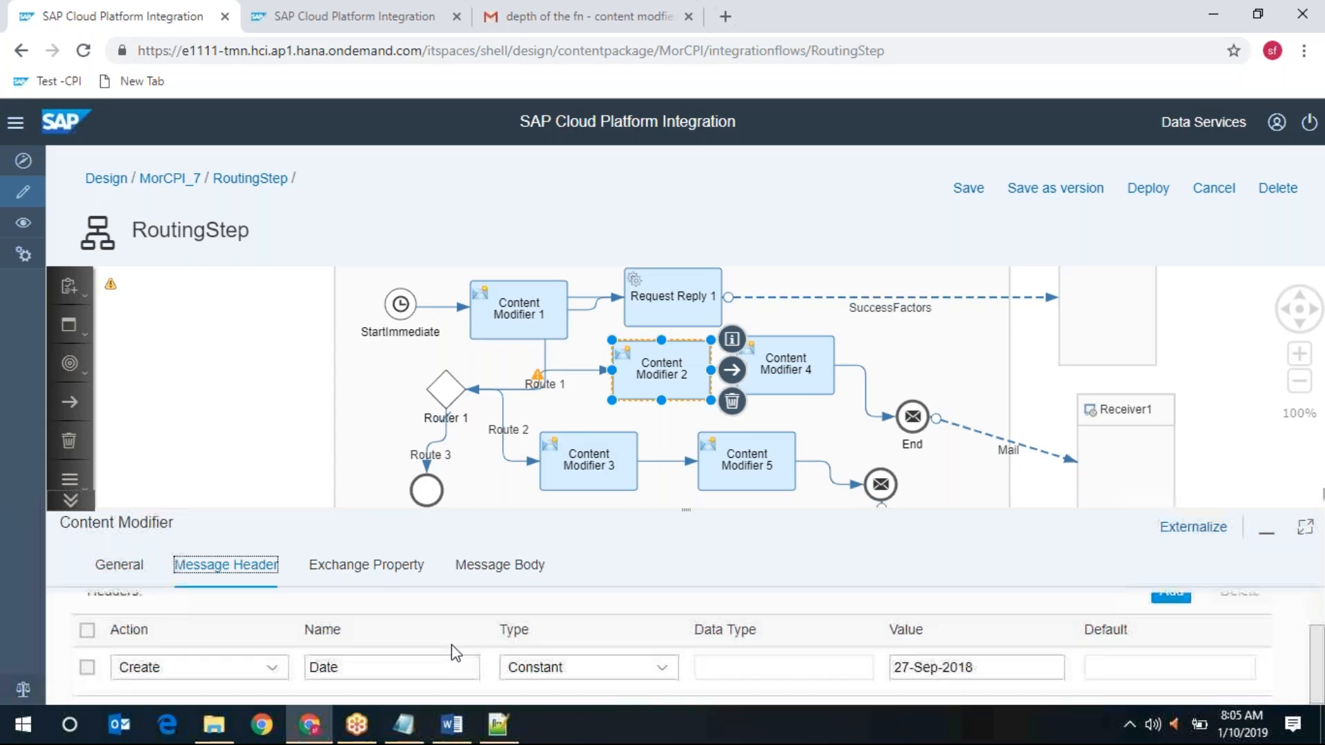
click(1304, 533)
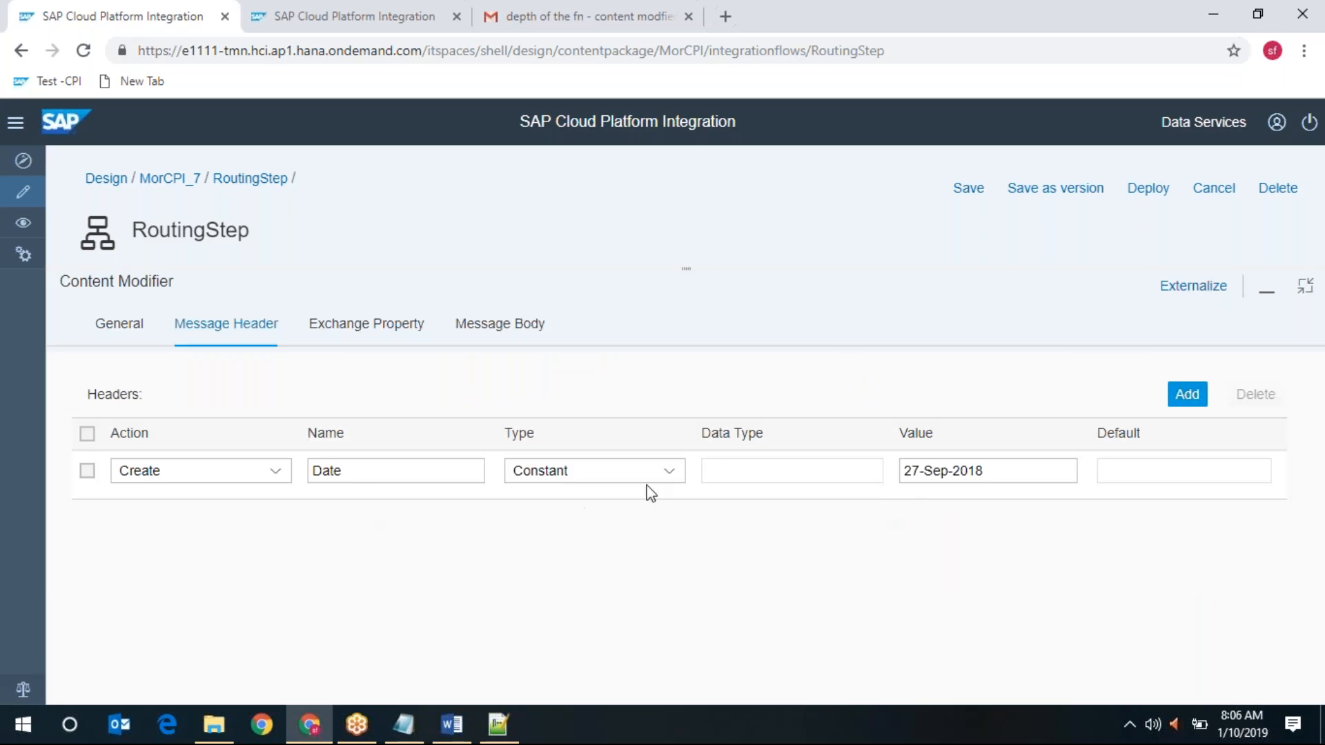
click(668, 473)
click(669, 476)
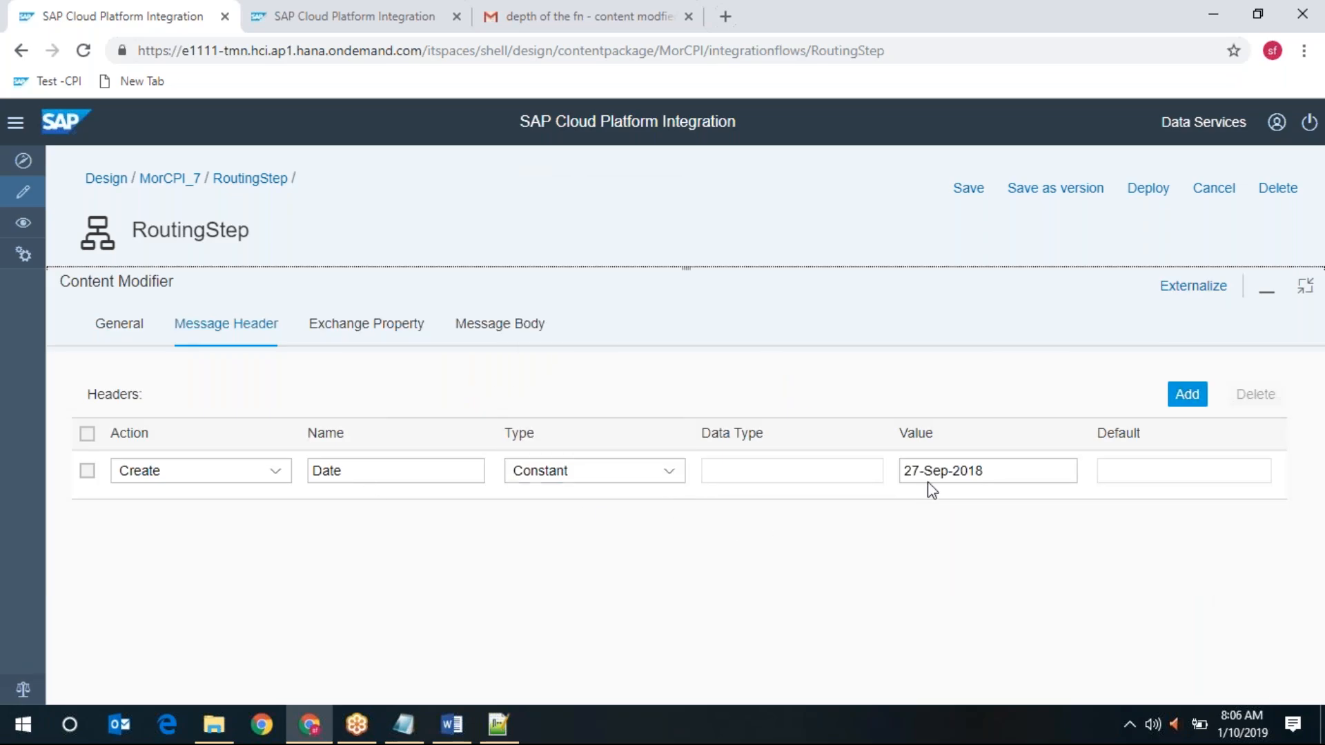
drag(1005, 471, 828, 478)
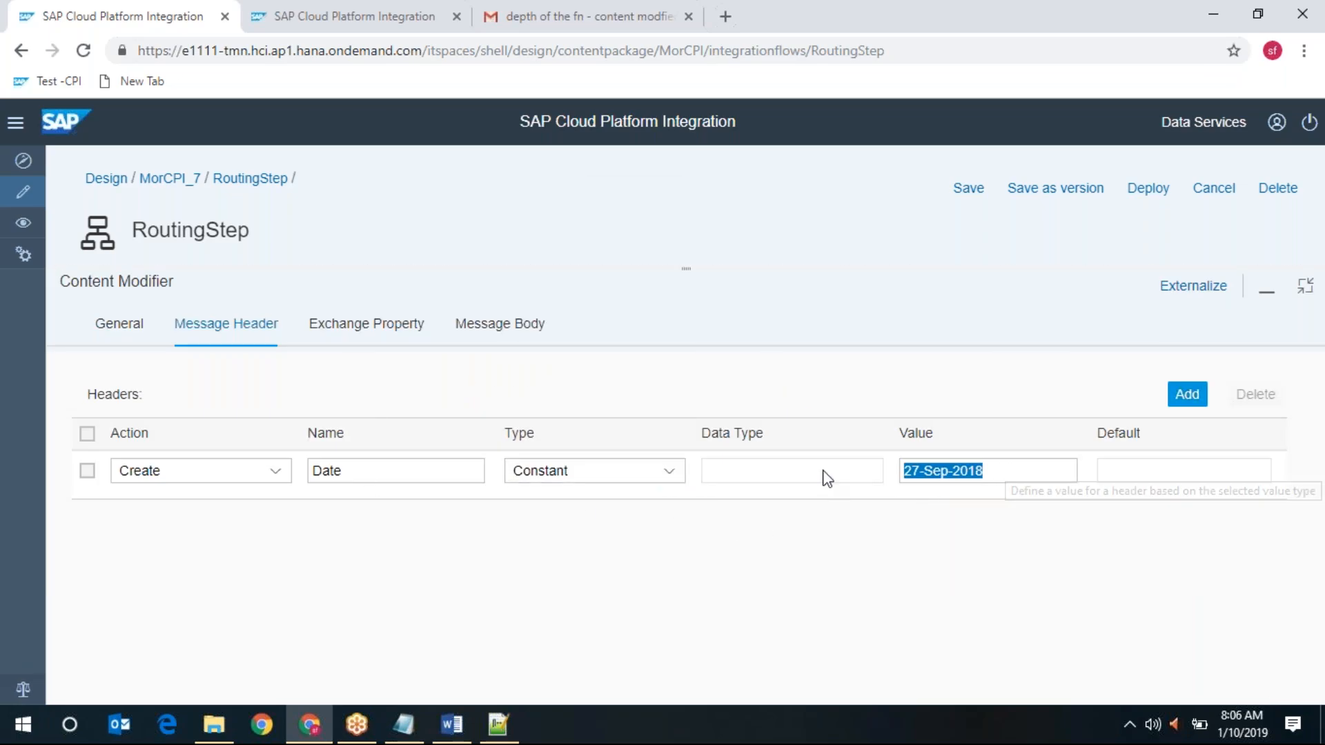
click(384, 325)
click(521, 339)
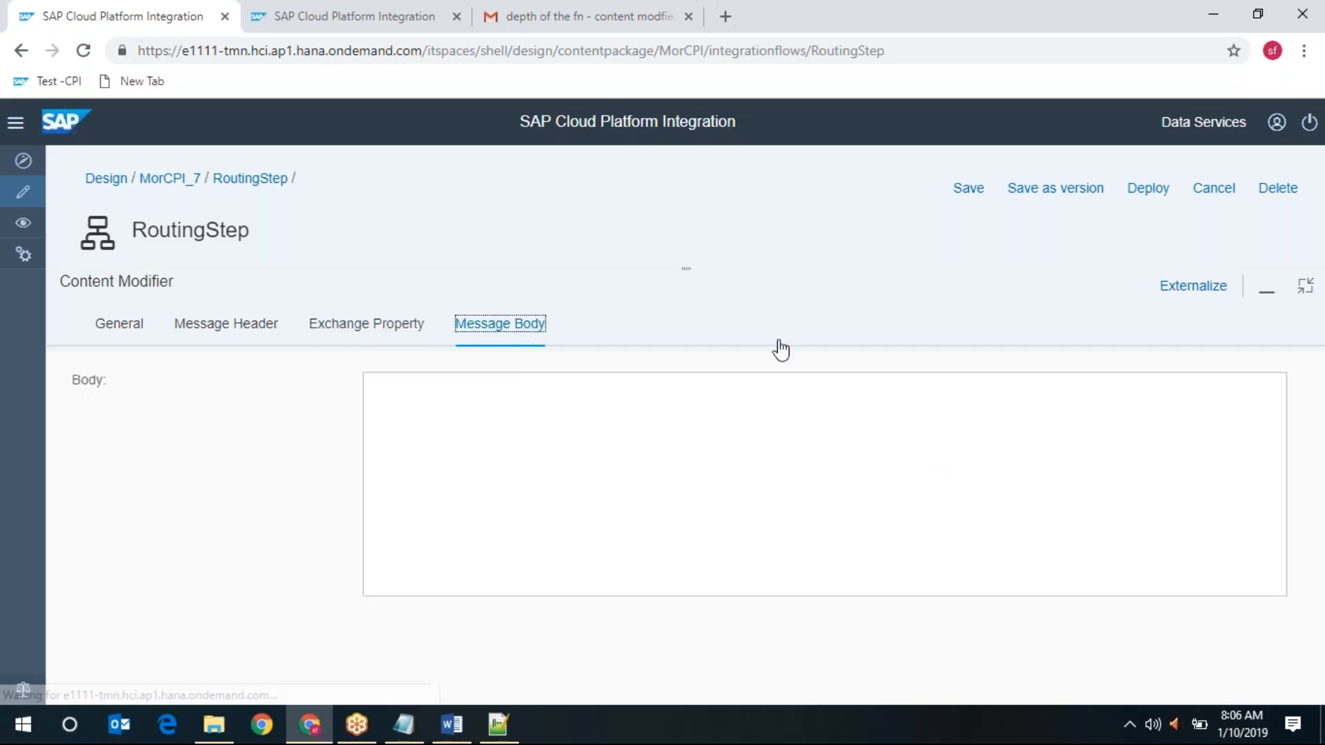
click(1304, 286)
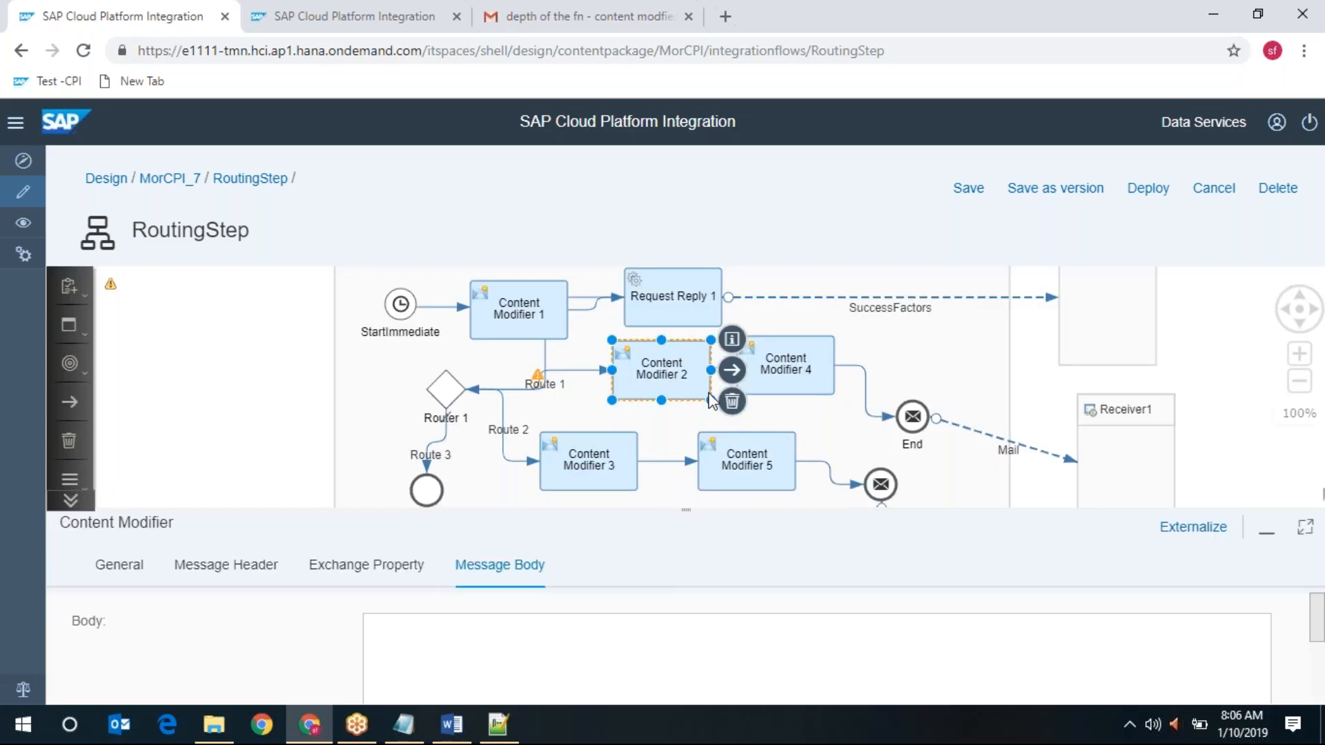
key(Delete)
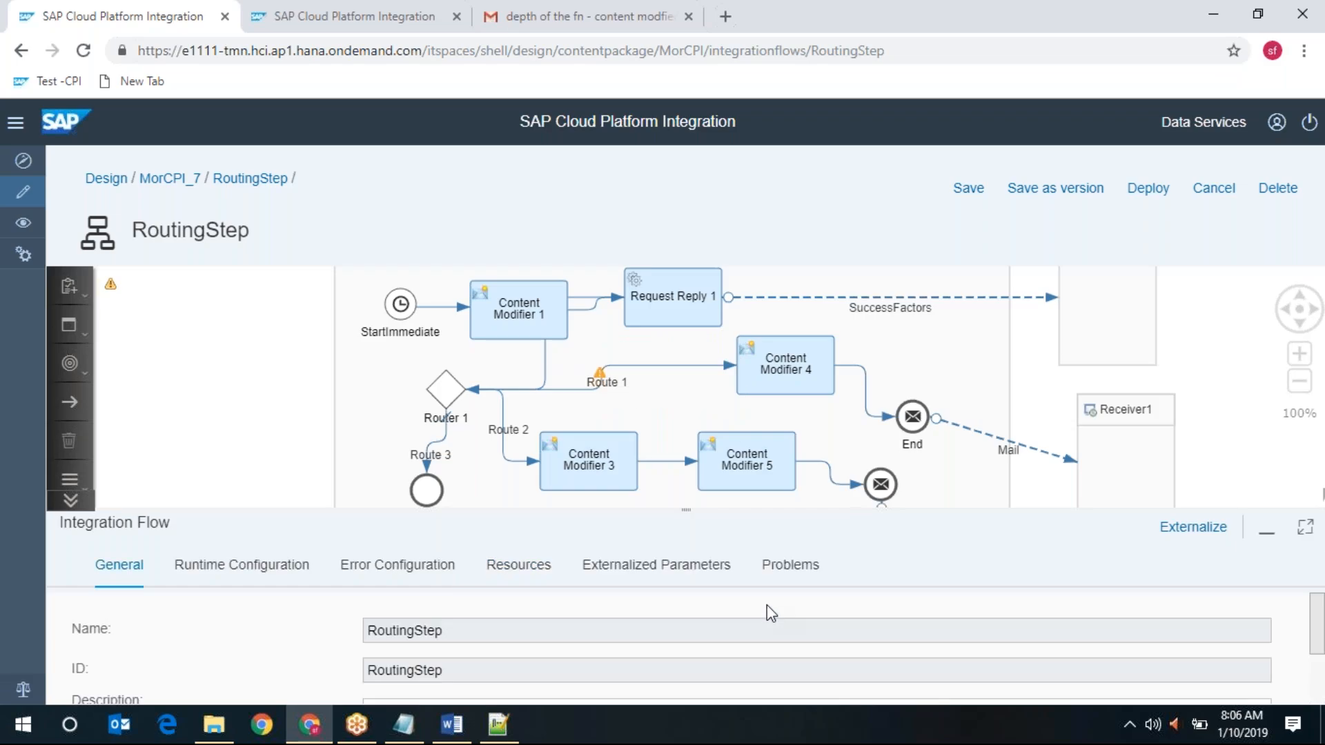
Step: Review Content Modifier 4's message header and exchange property settings and the header and body expressions in its message body
click(785, 368)
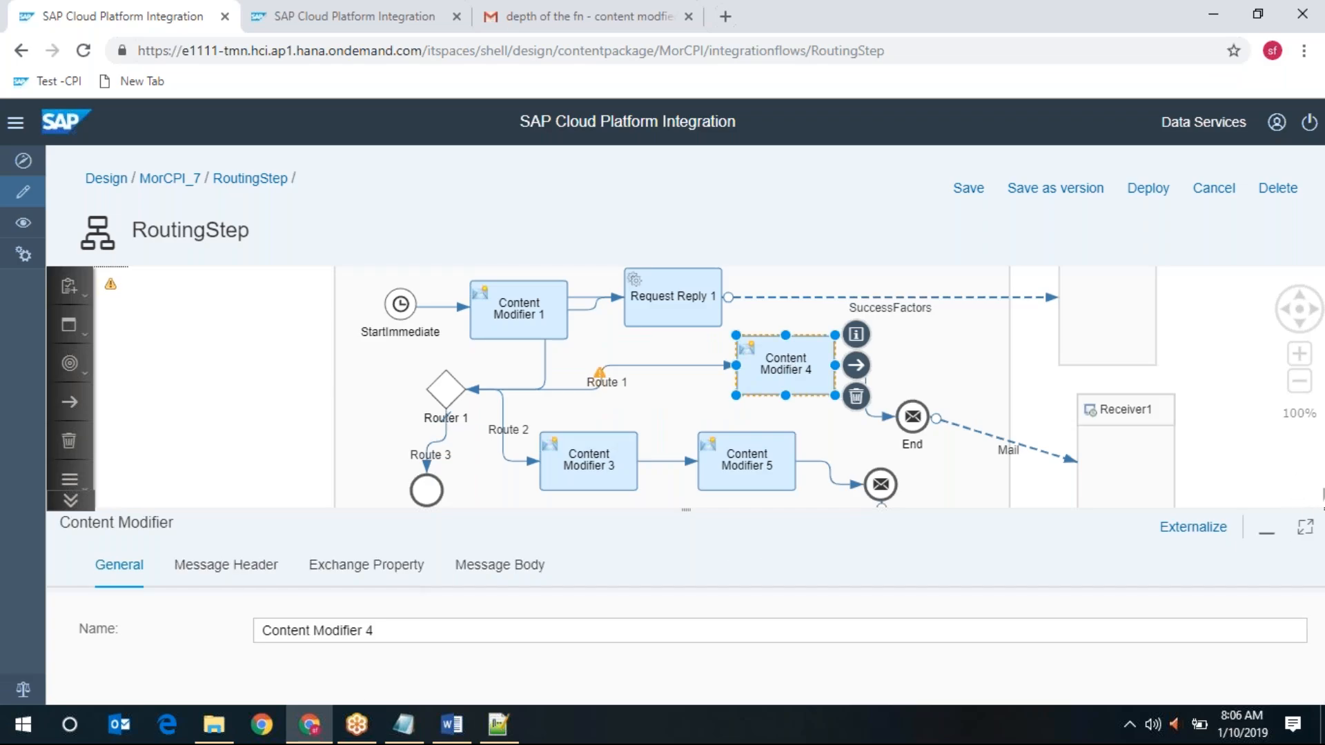
click(223, 573)
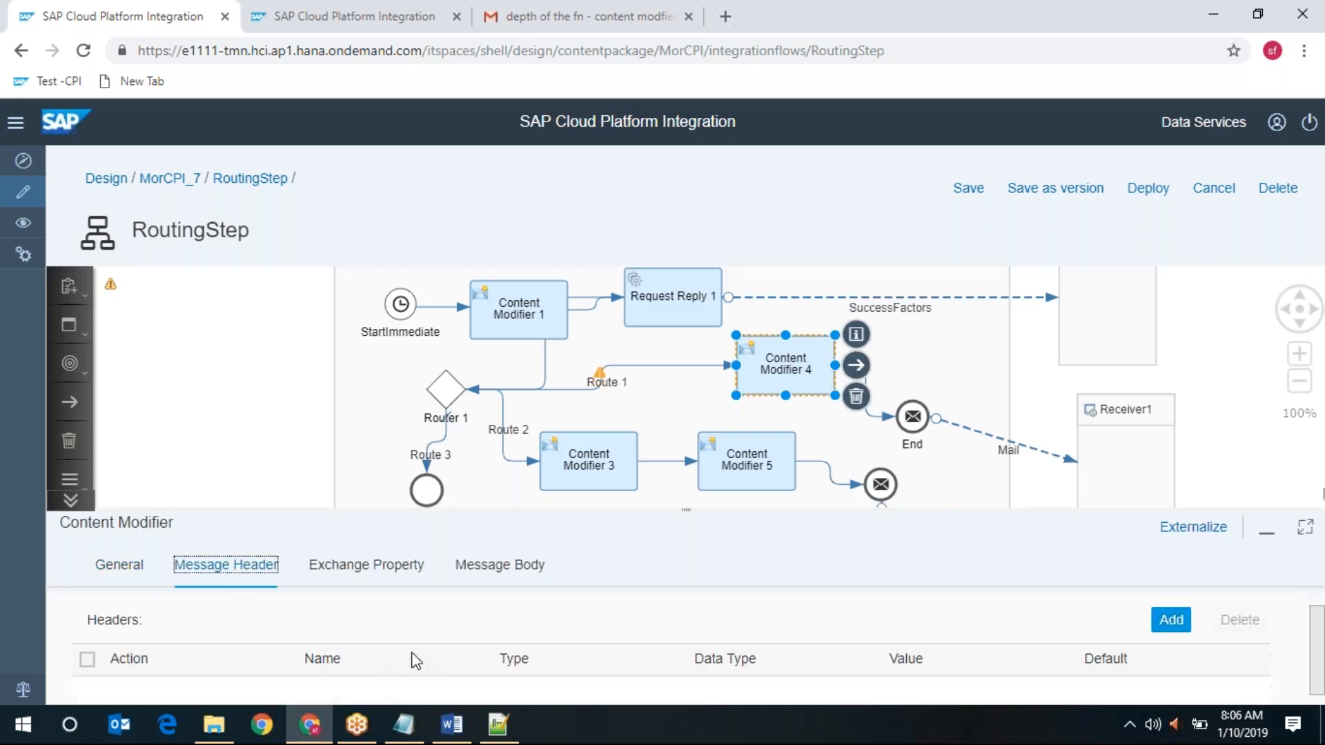
click(372, 572)
click(504, 572)
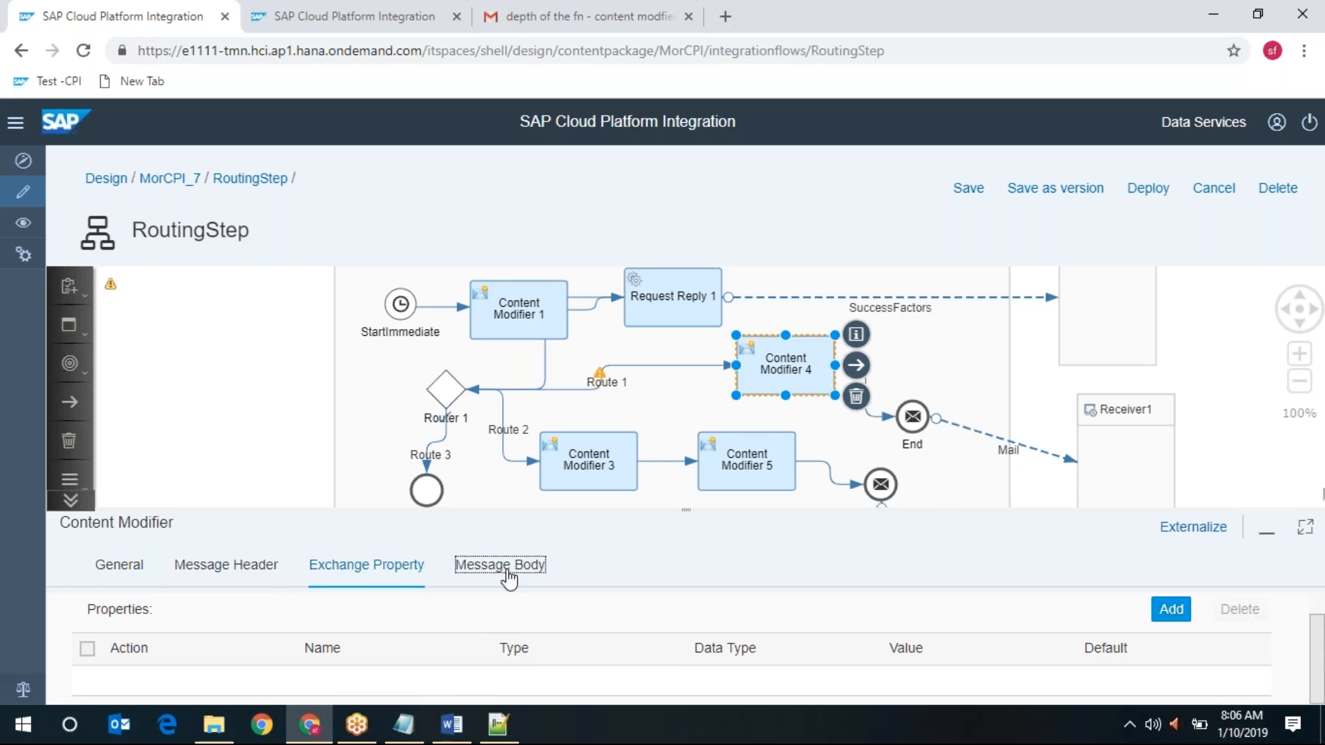
click(1305, 526)
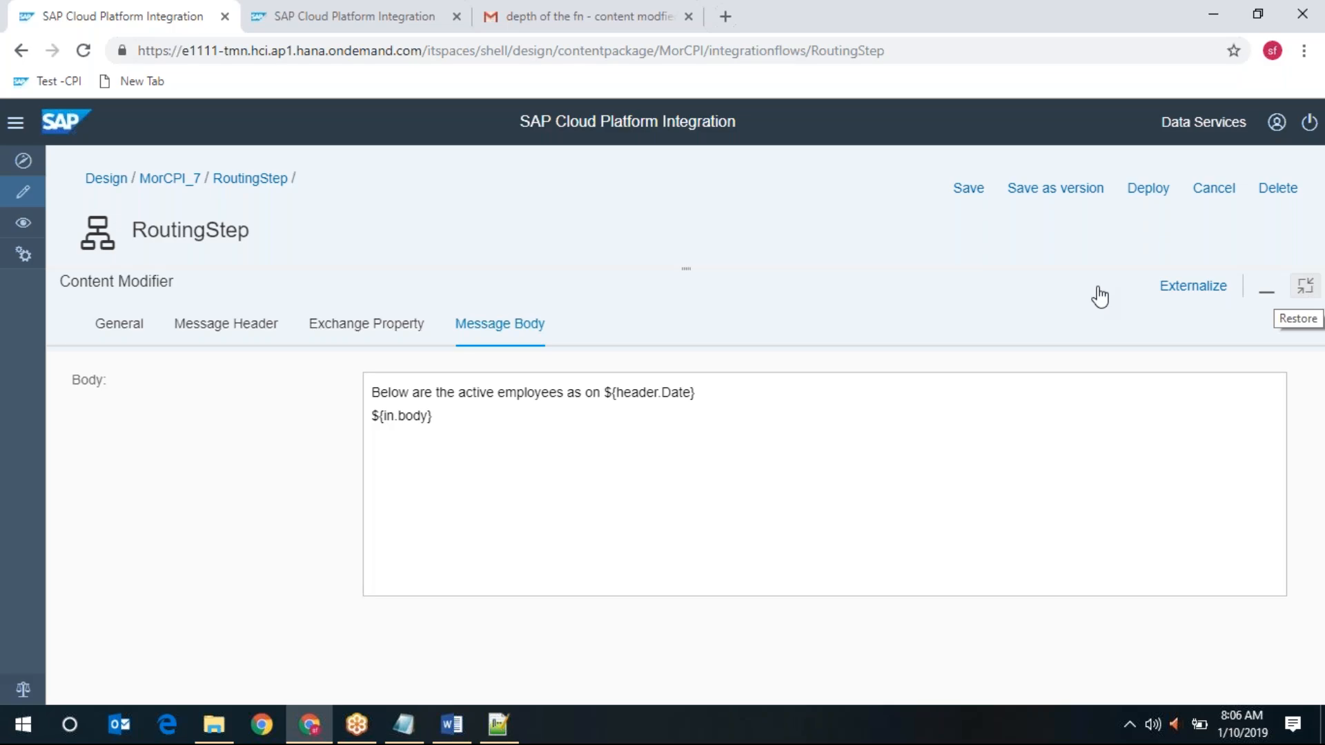
click(262, 330)
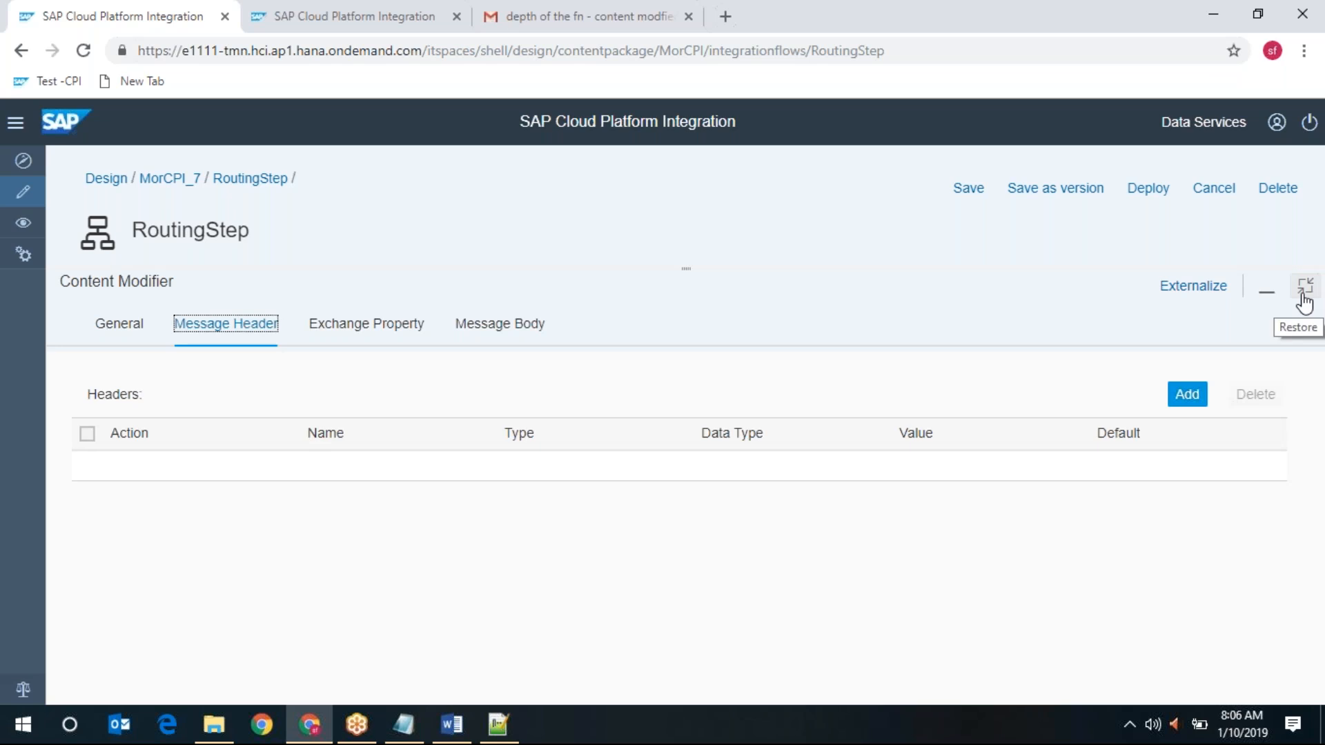
click(517, 331)
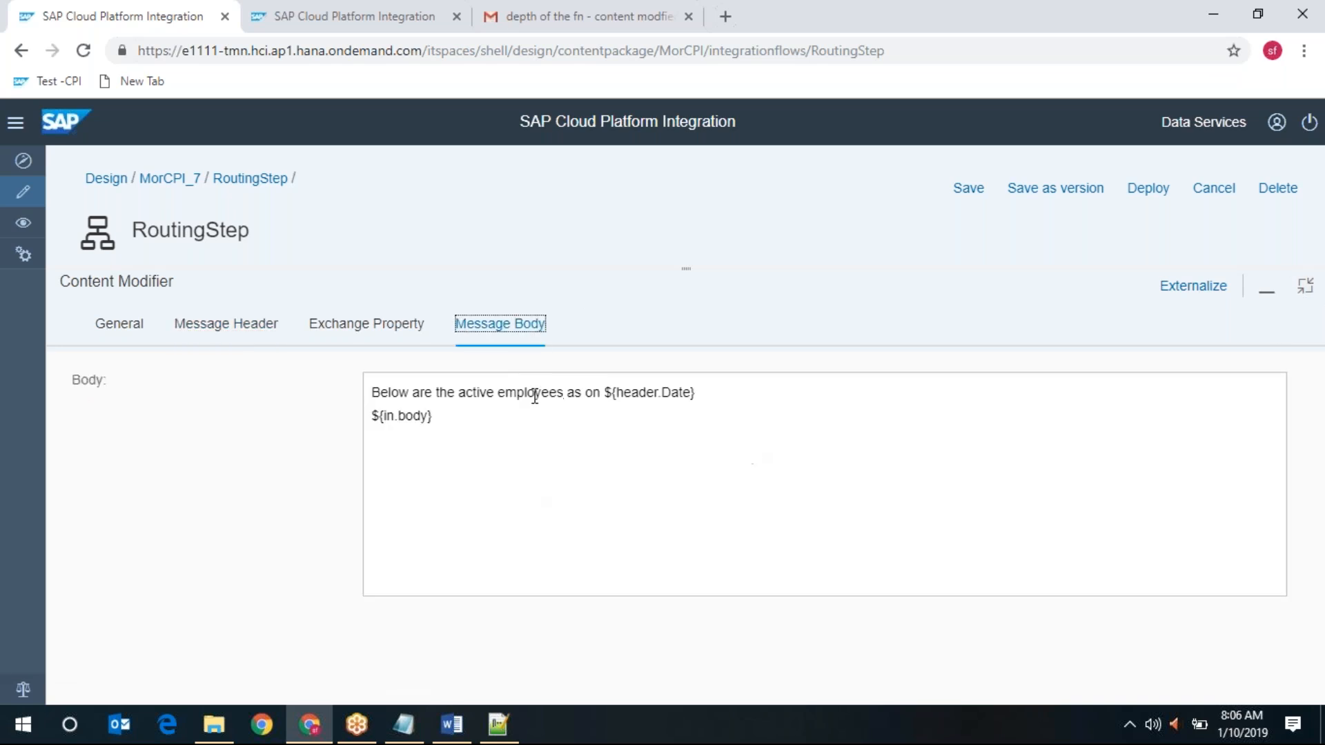
drag(373, 394, 719, 391)
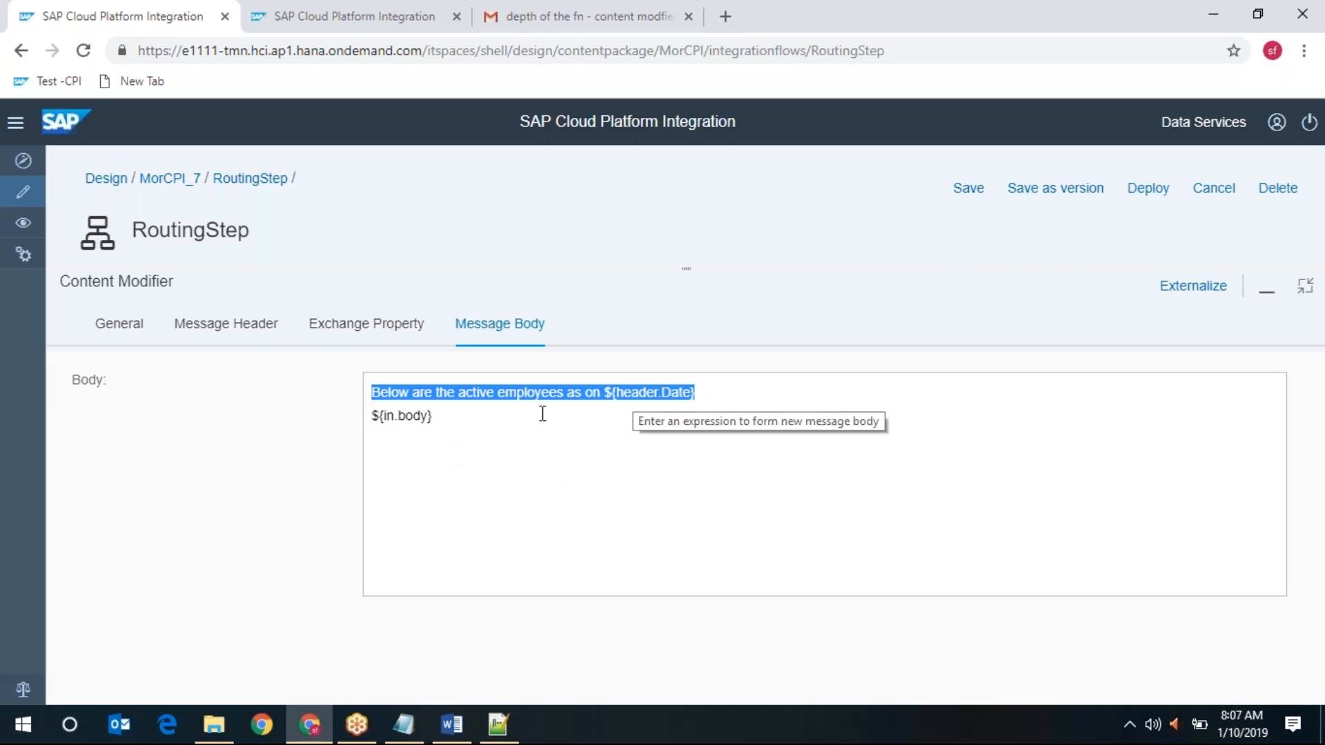
click(448, 422)
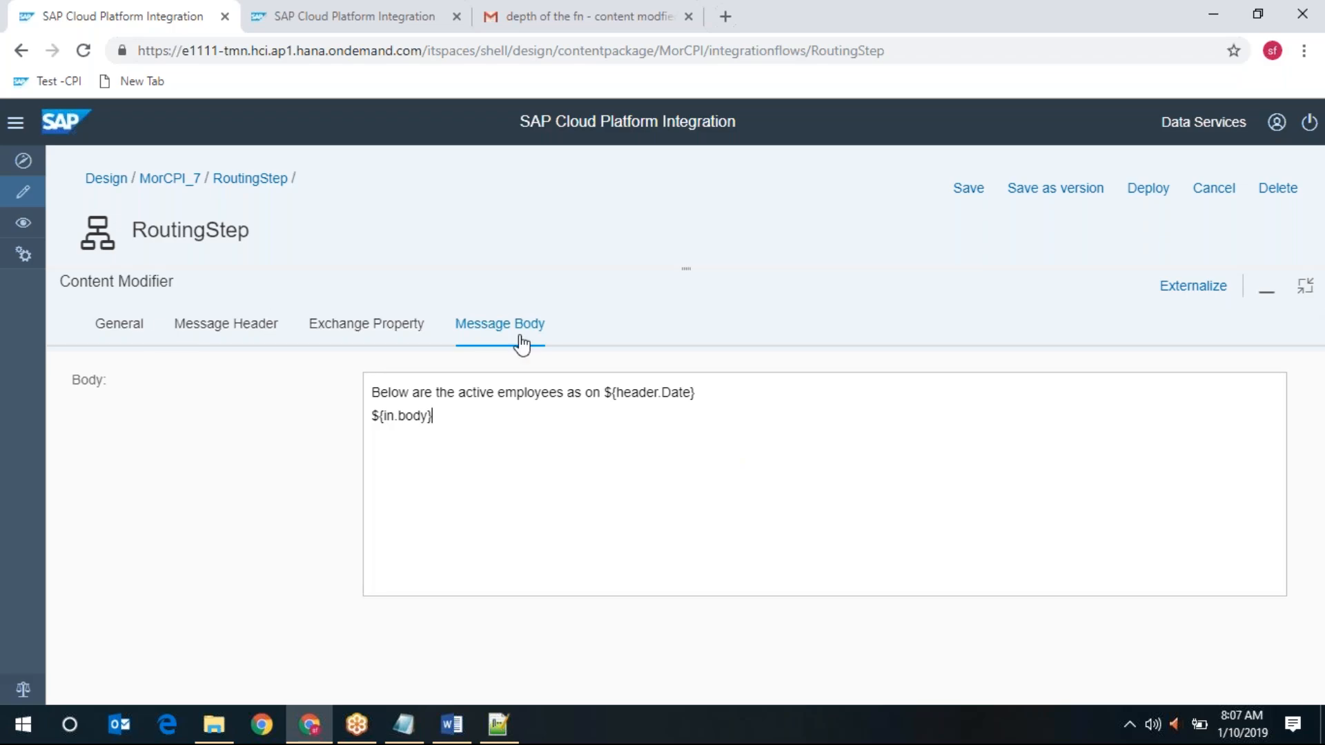
click(1305, 285)
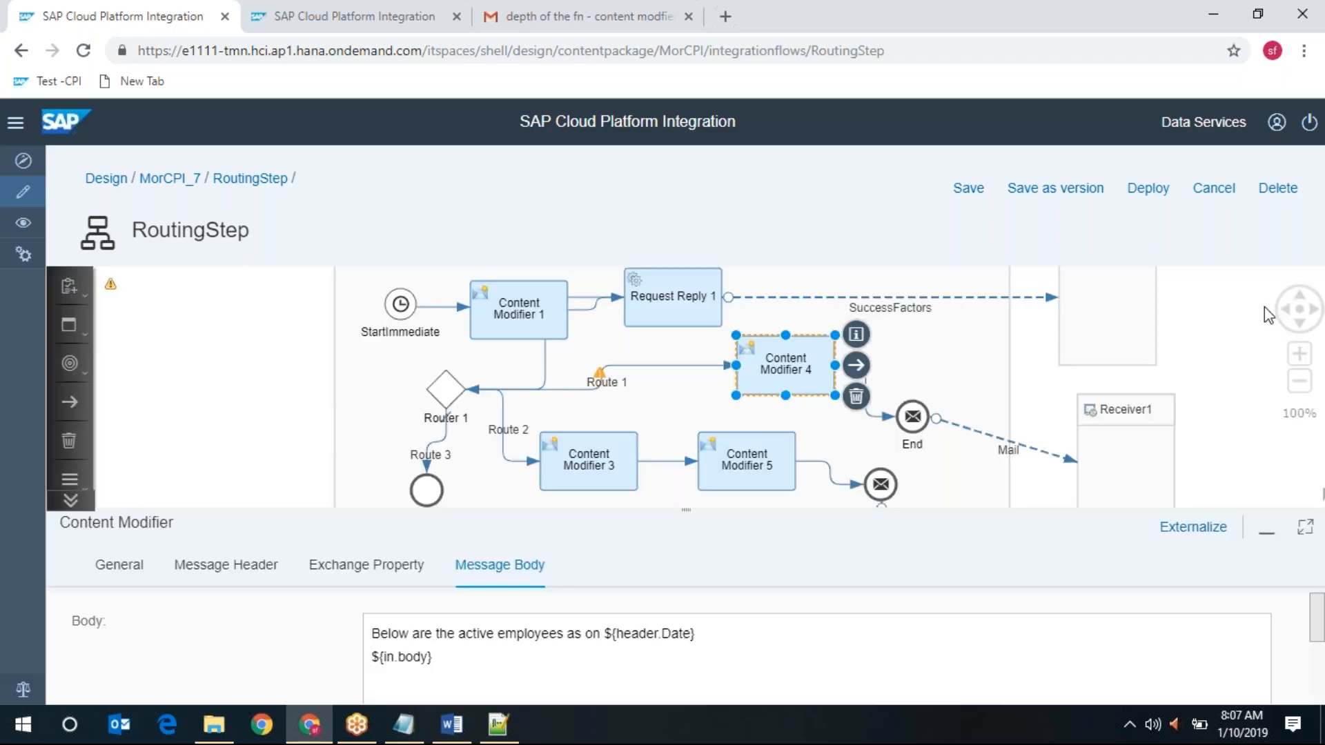
Step: Add a message header named Date with action Create and type Expression to Content Modifier 1
click(531, 313)
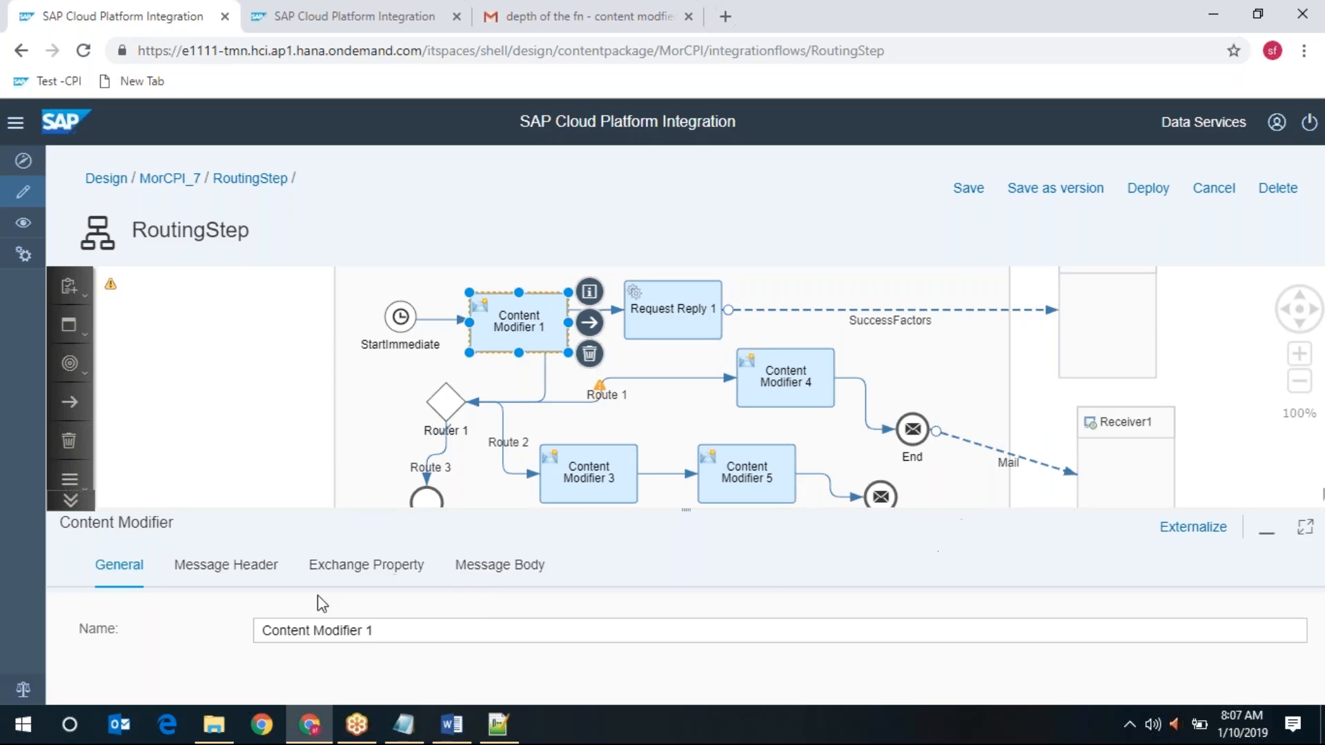
click(251, 572)
click(1304, 528)
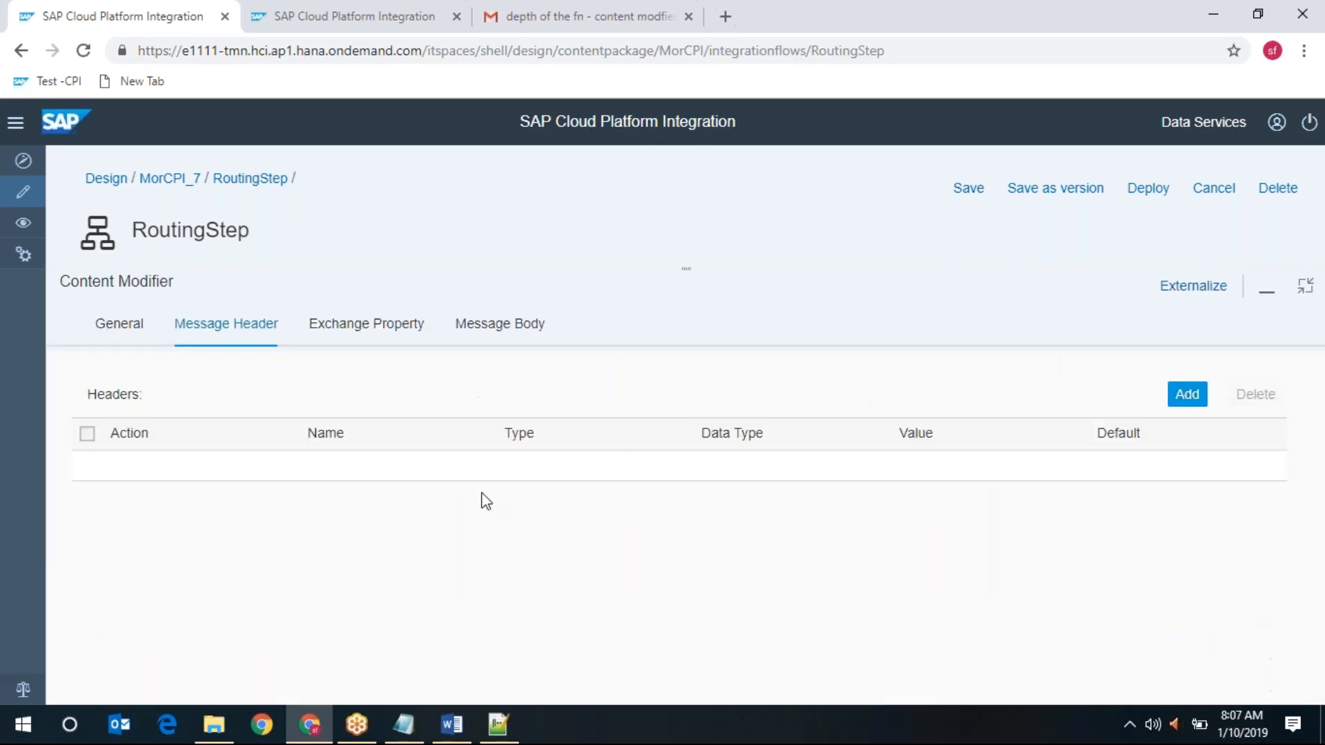
click(1187, 394)
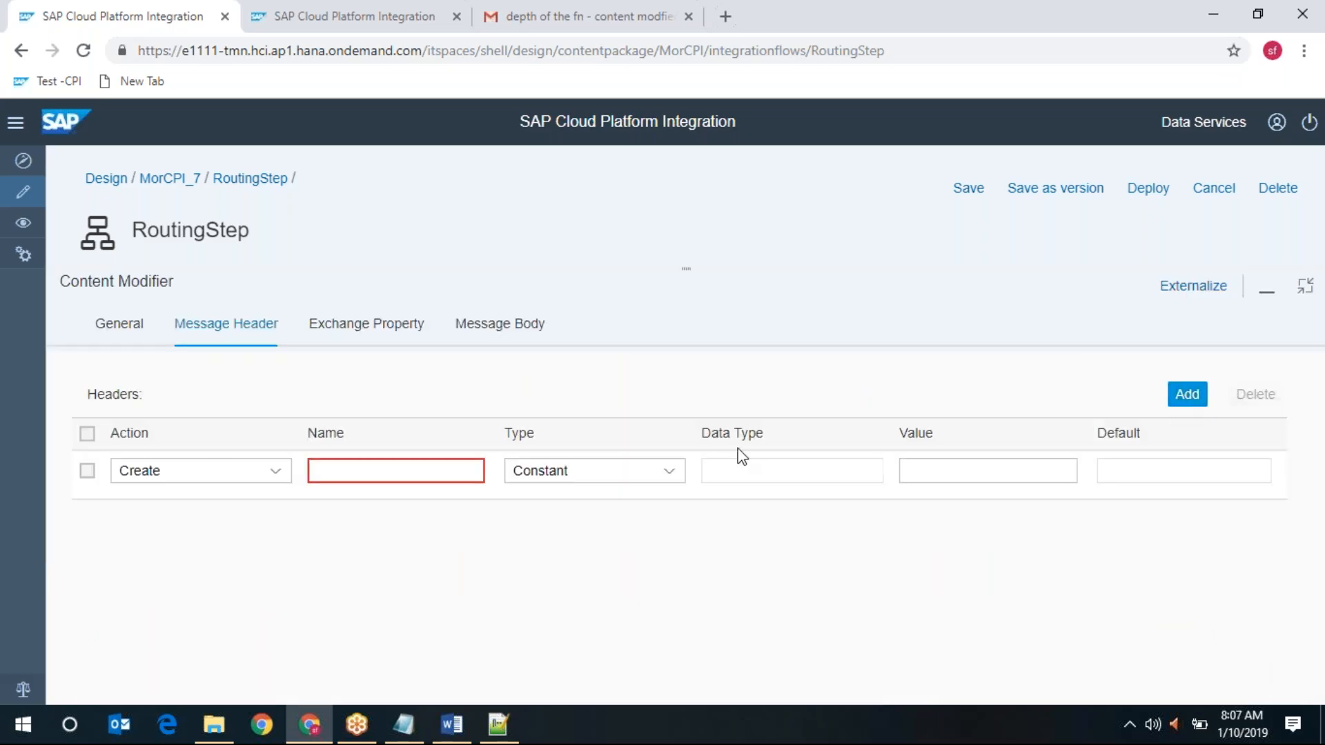
click(376, 472)
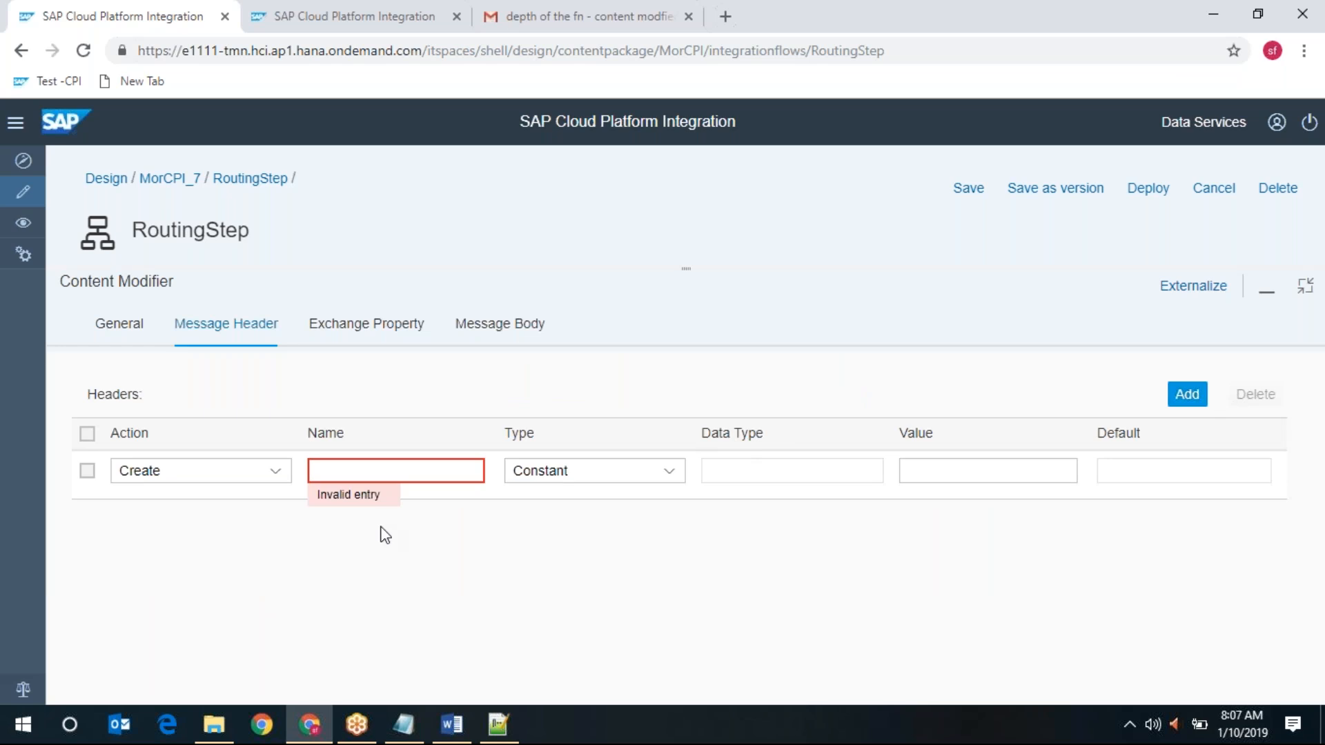
text(Date)
click(669, 475)
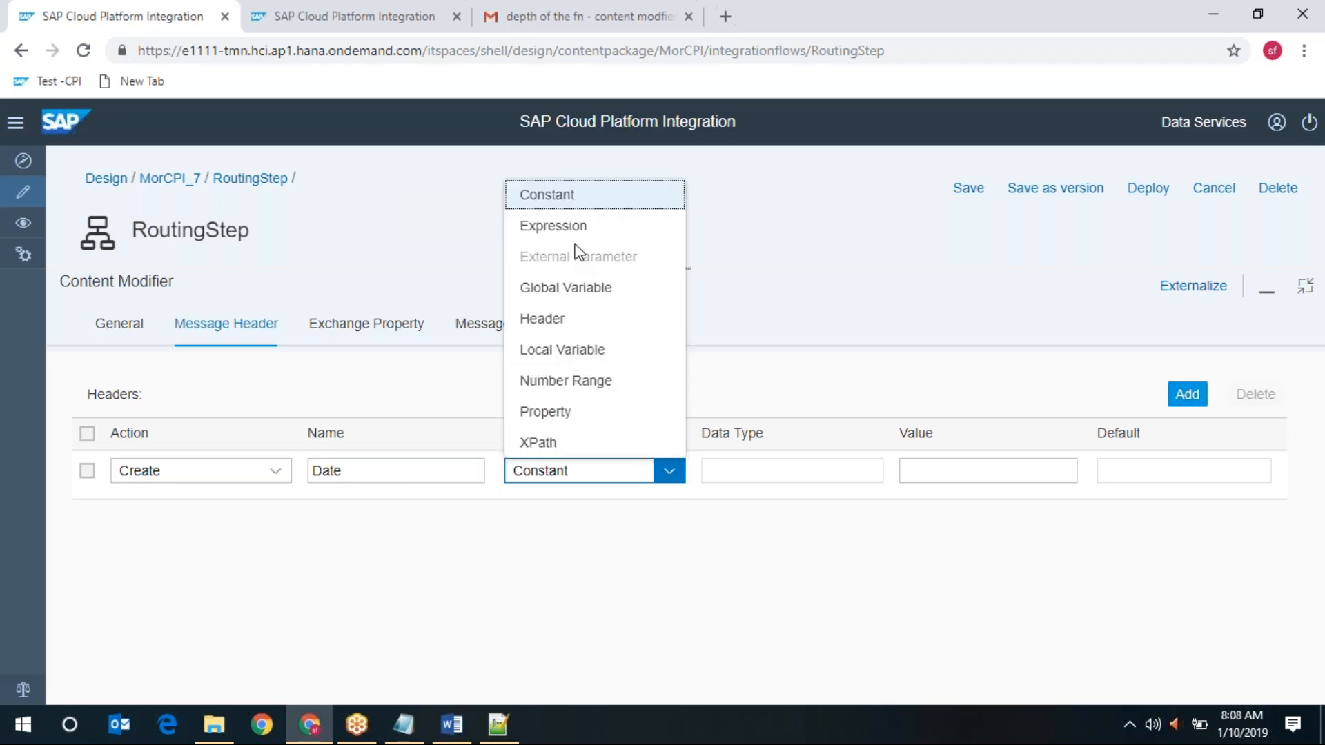
click(576, 228)
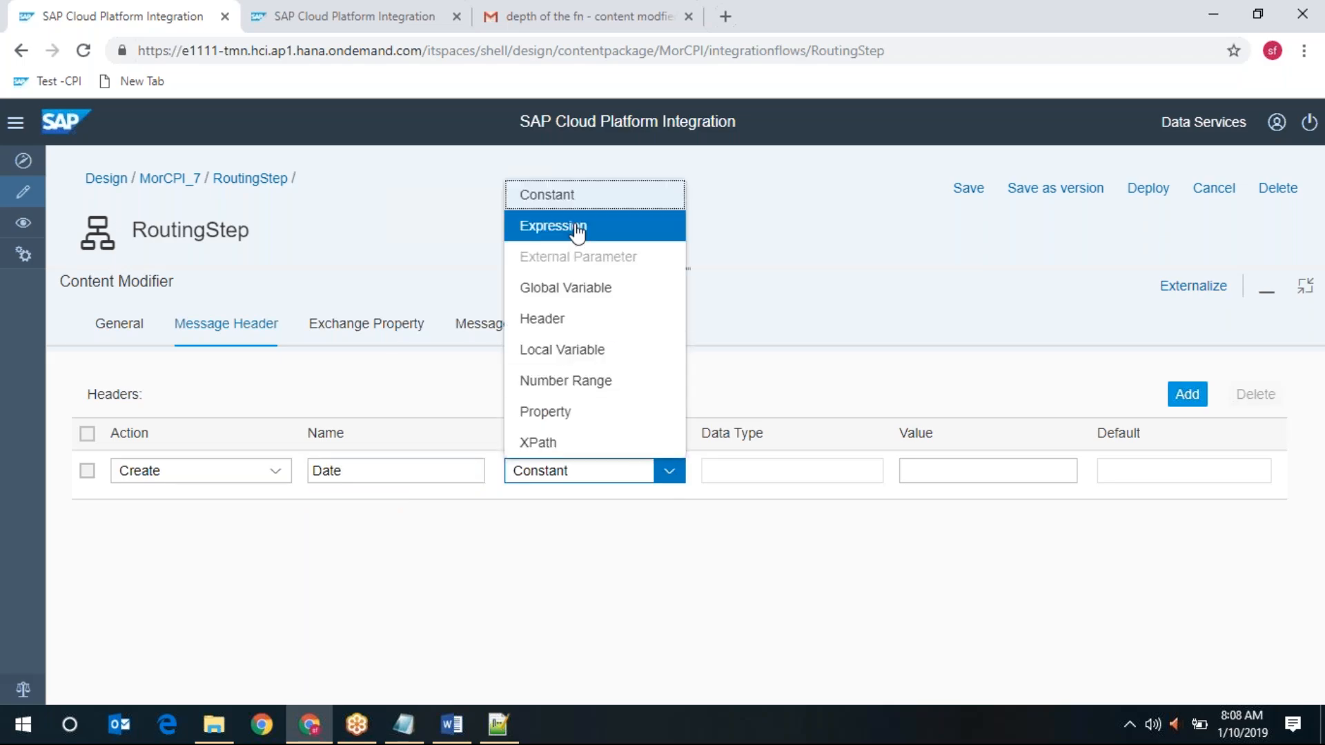
Step: Copy the expression ${date:now:yyyy-MM-dd'T'HH:mm:ss.SSS'Z'} from the open Notepad file into the Date header's value
click(952, 476)
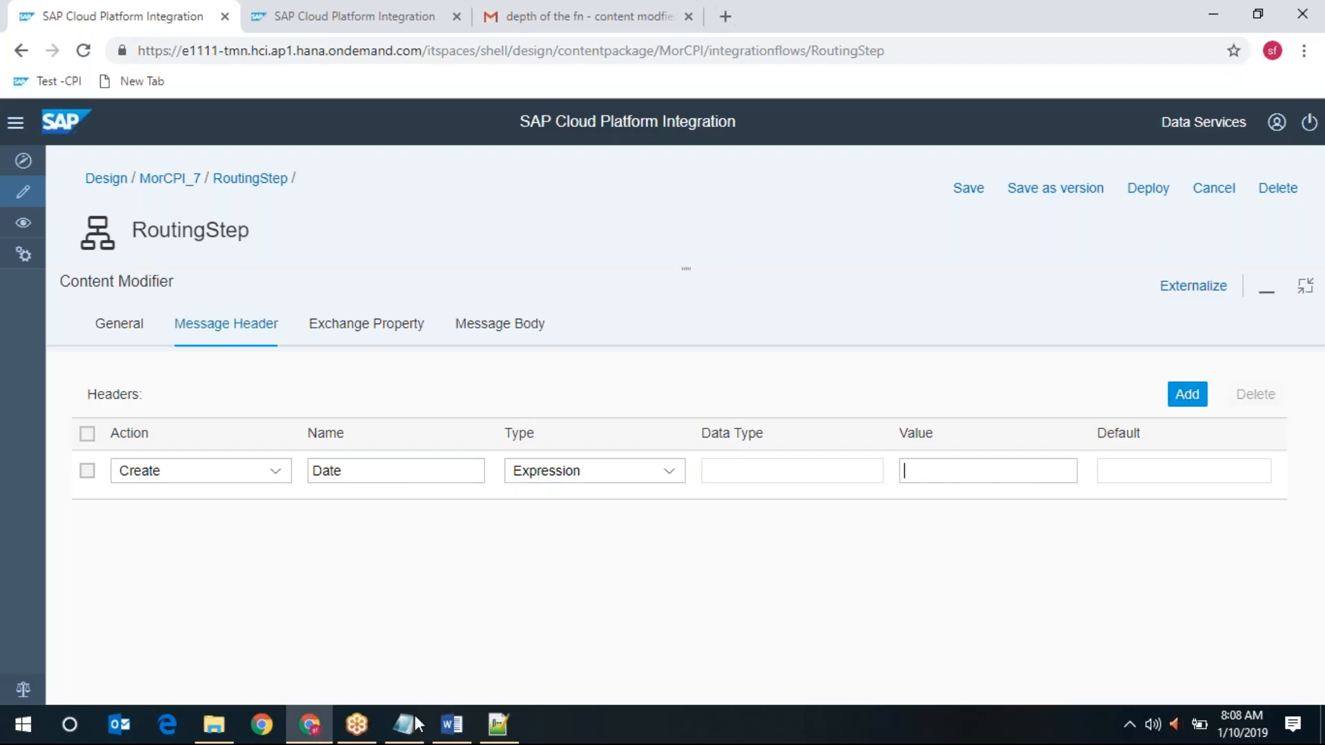
click(406, 730)
scroll(412, 561, down, 2)
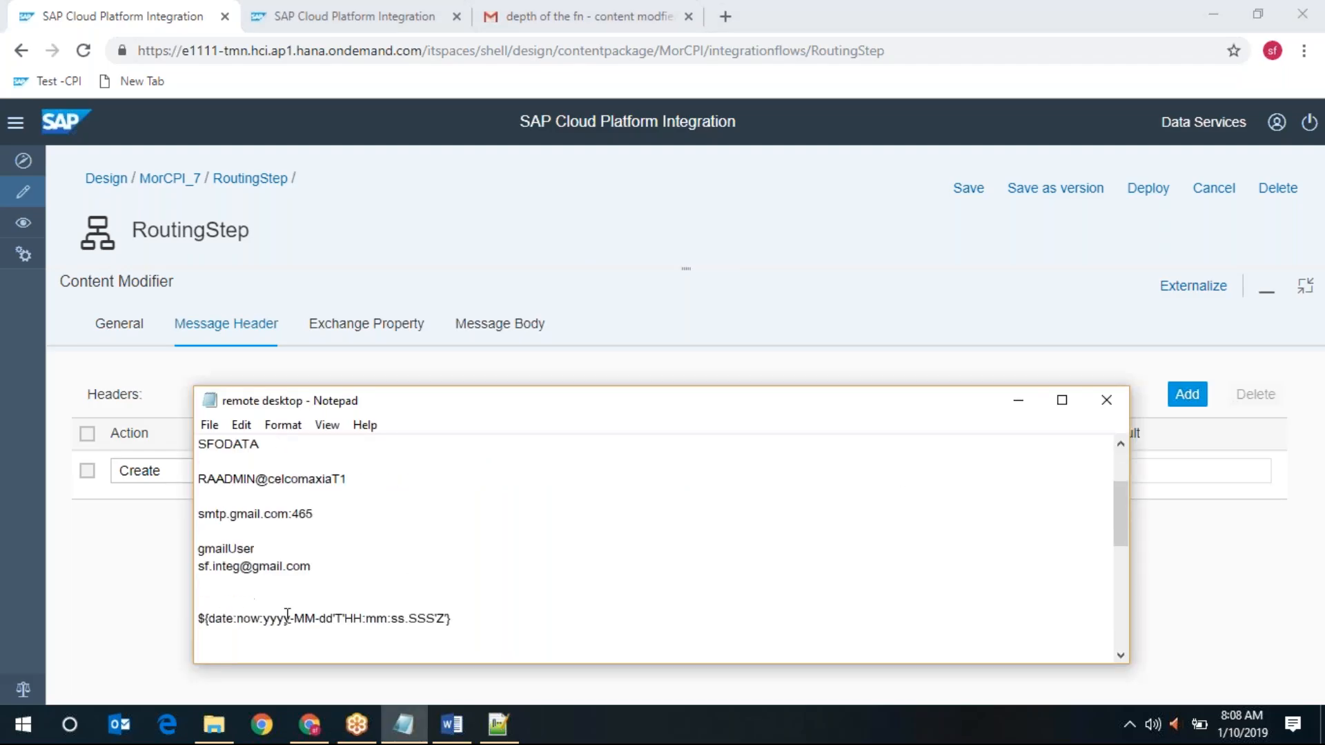
drag(460, 620, 191, 621)
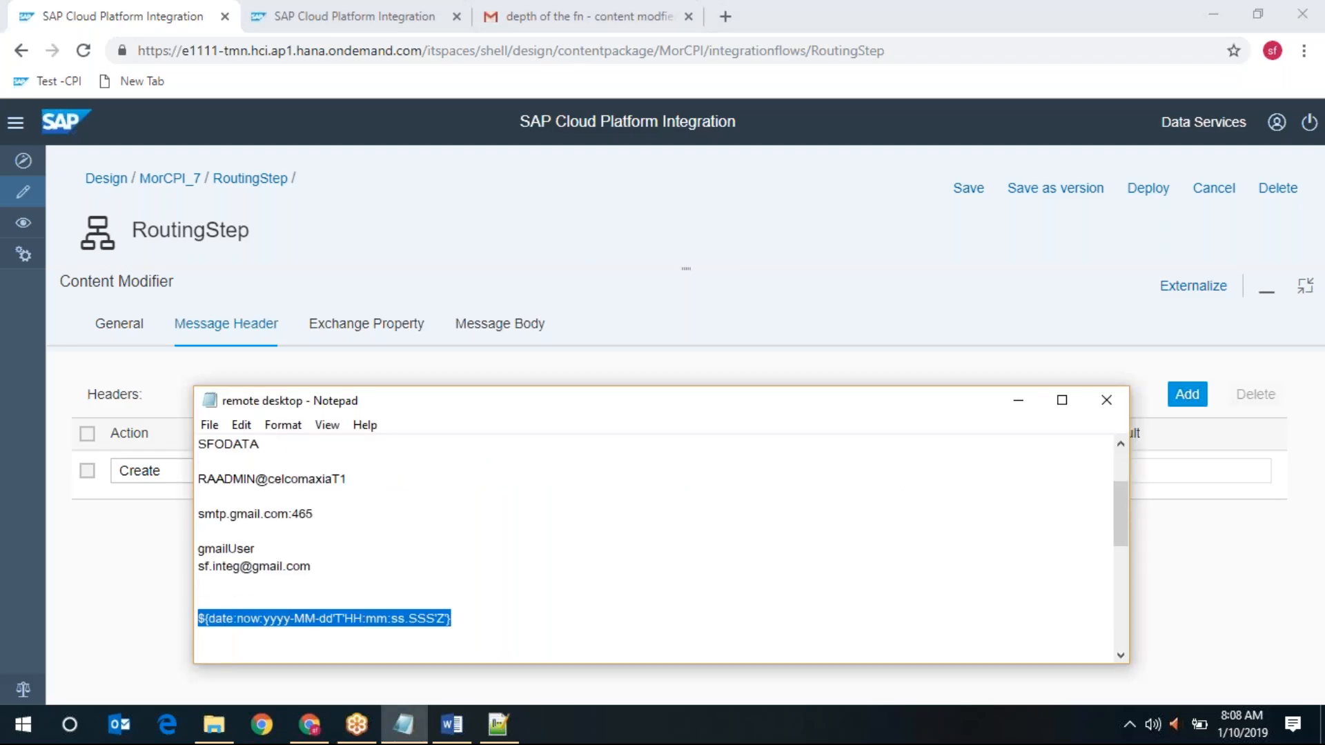
click(536, 694)
click(918, 476)
key(ctrl+v)
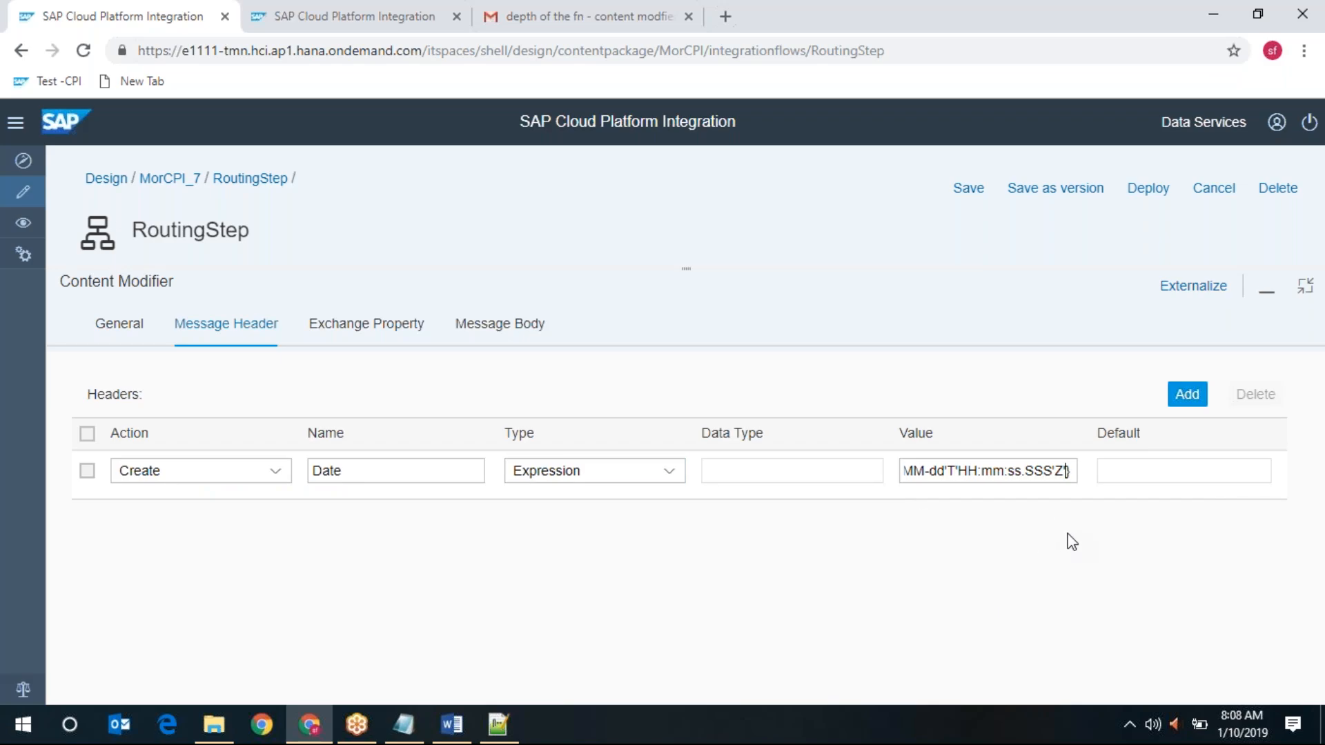
Step: Replace the date format in the Date header's expression with dd-MM-yyyy, keeping the ${date:now:} wrapper
key(BackSpace)
key(BackSpace)
key(BackSpace)
key(BackSpace)
key(BackSpace)
key(BackSpace)
key(BackSpace)
key(BackSpace)
key(BackSpace)
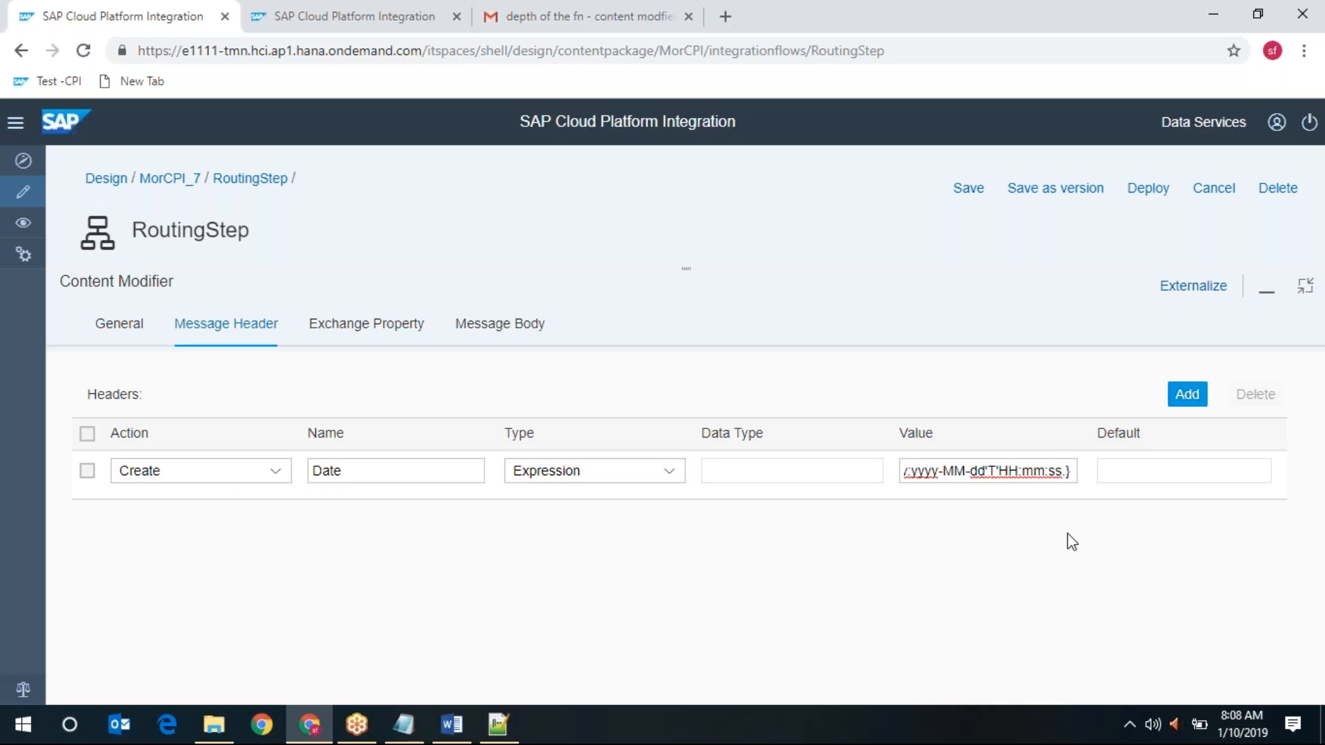
key(BackSpace)
key(BackSpace)
key(BackSpace)
key(BackSpace)
key(BackSpace)
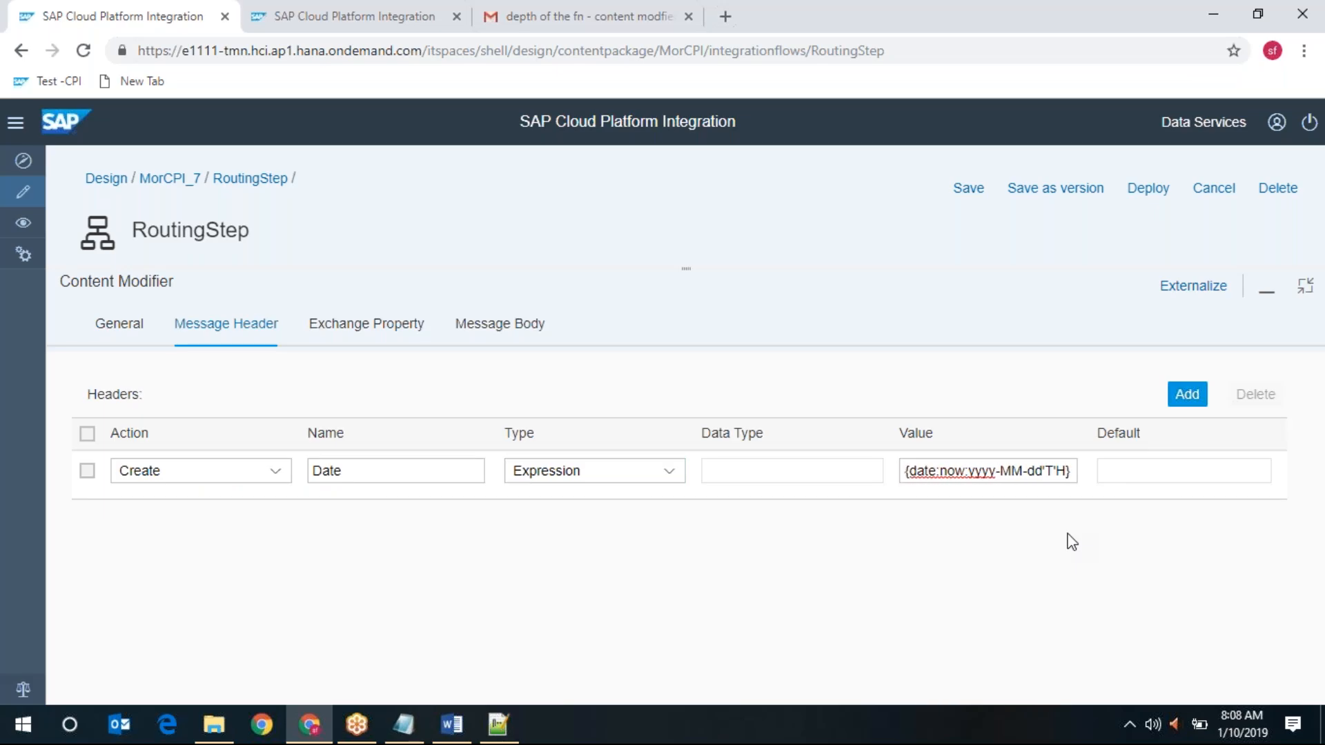
key(BackSpace)
key(BackSpace)
key(BackSpace)
key(BackSpace)
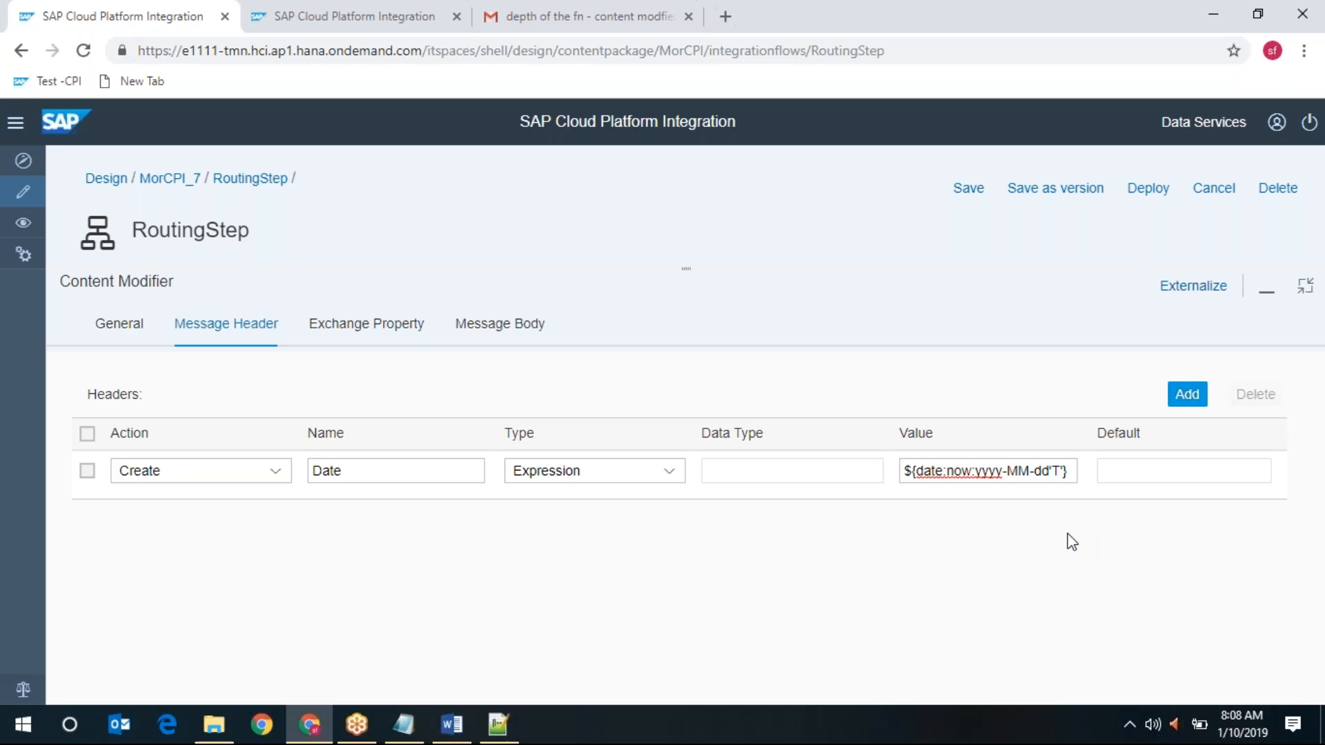
key(BackSpace)
key(BackSpace)
key(BackSpace)
key(BackSpace)
key(BackSpace)
key(BackSpace)
key(BackSpace)
key(BackSpace)
key(BackSpace)
key(BackSpace)
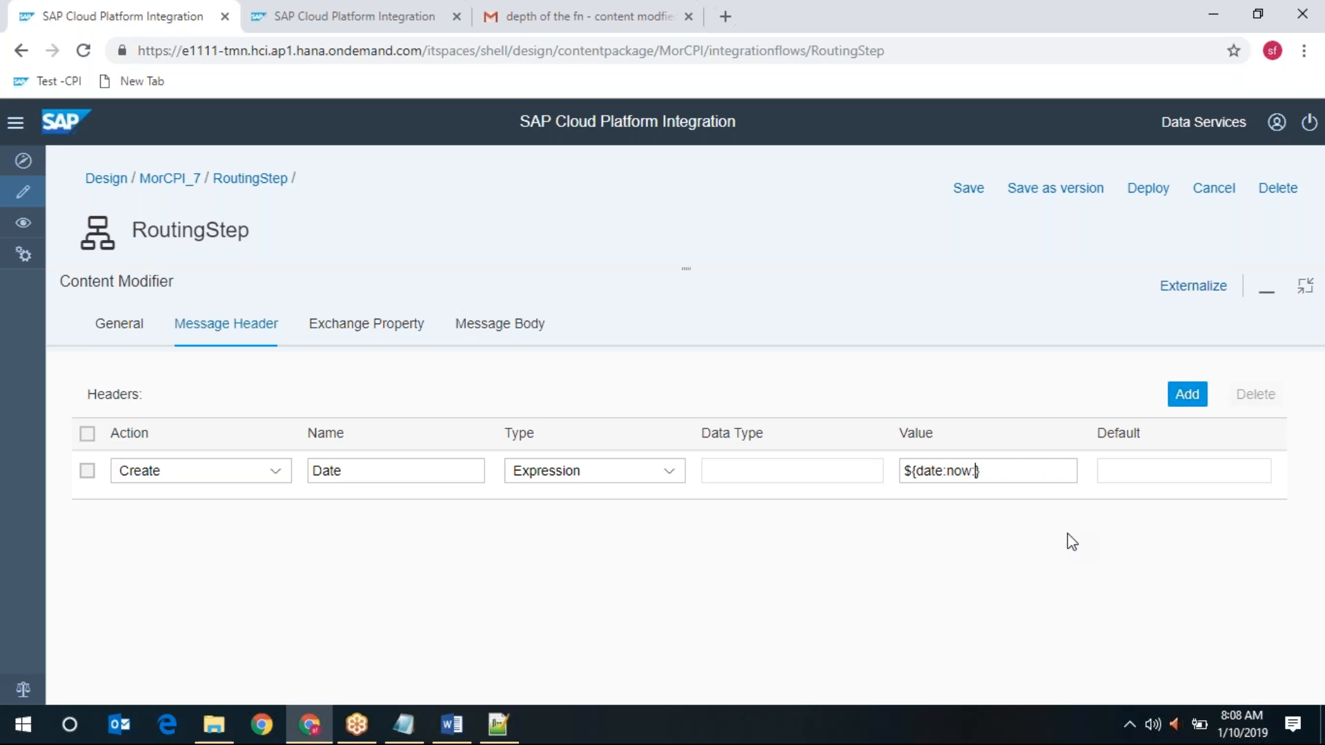
text(dd-MM-yyyy)
Step: Check Content Modifier 1's exchange property and message body settings
click(321, 331)
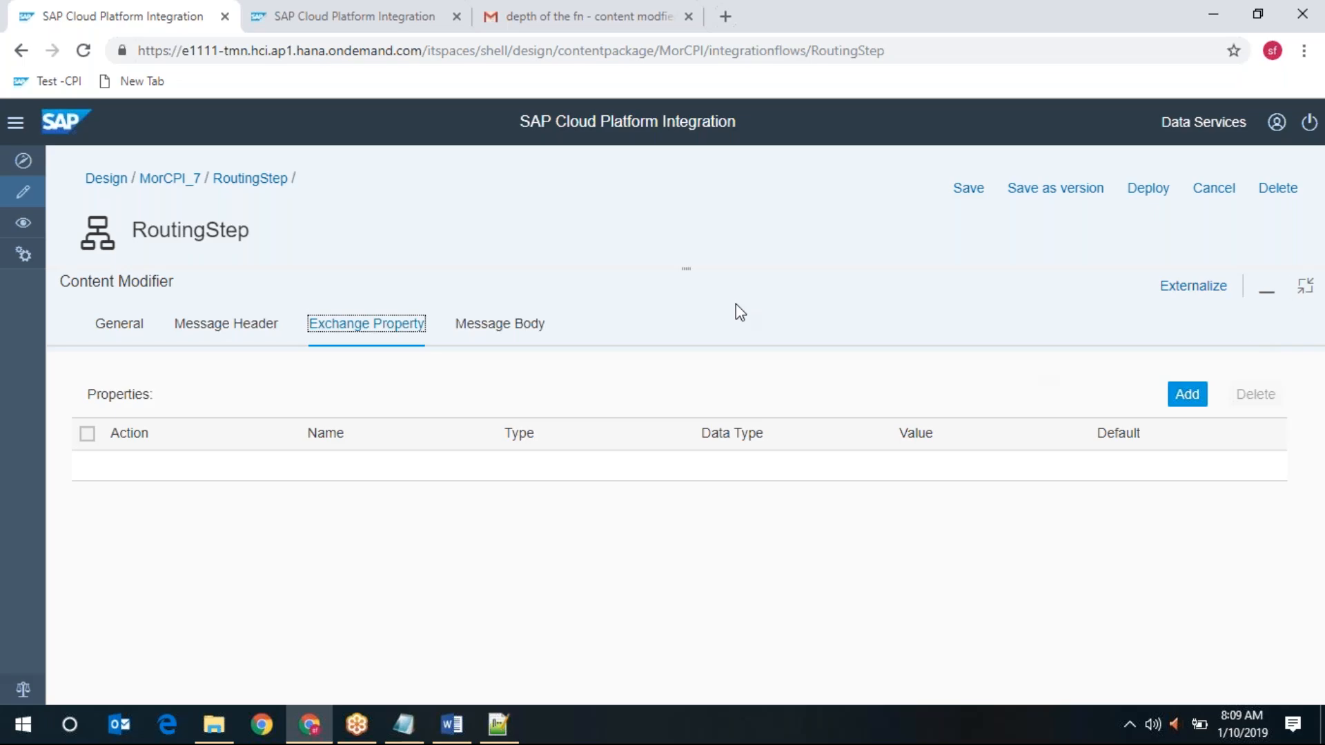
click(497, 325)
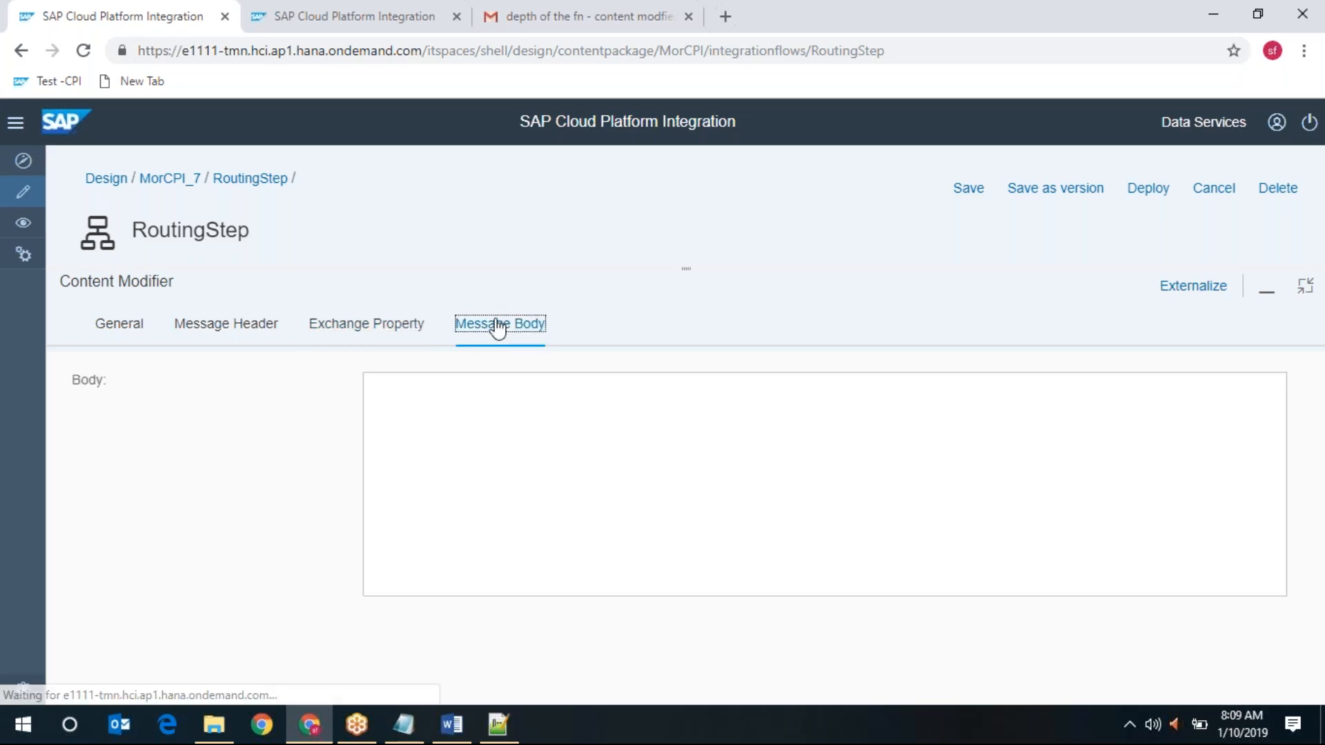
Step: Rename Content Modifier 4 on Route 1 as "modify message"
click(1304, 287)
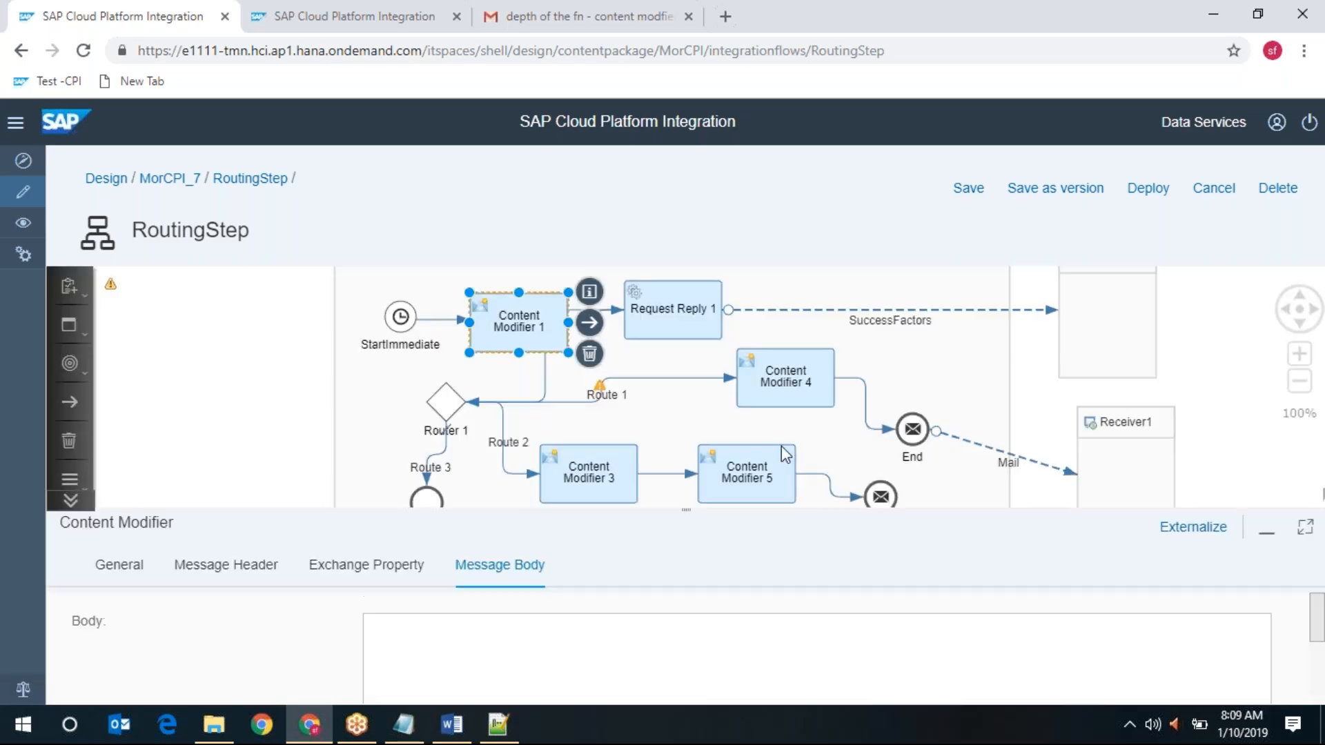
click(811, 393)
drag(438, 629, 12, 642)
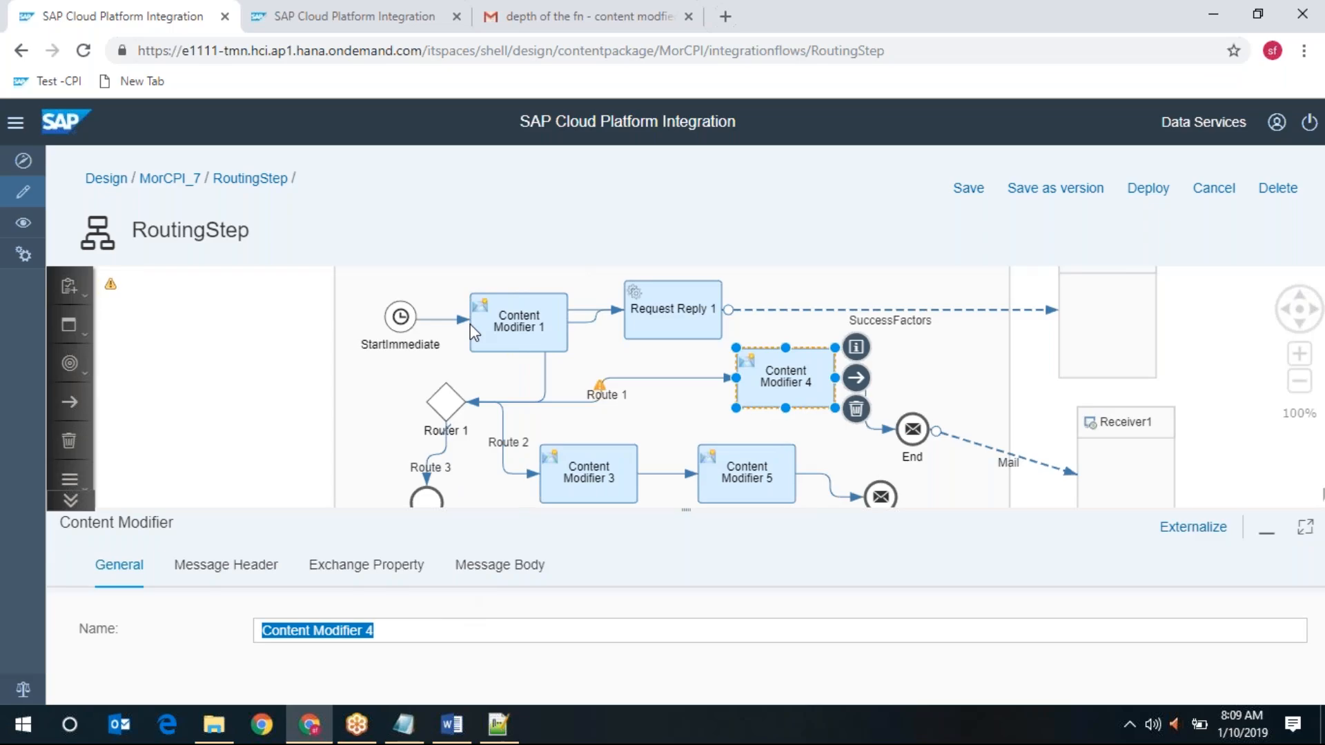
text(body)
key(BackSpace)
key(BackSpace)
key(BackSpace)
key(BackSpace)
text(modify message)
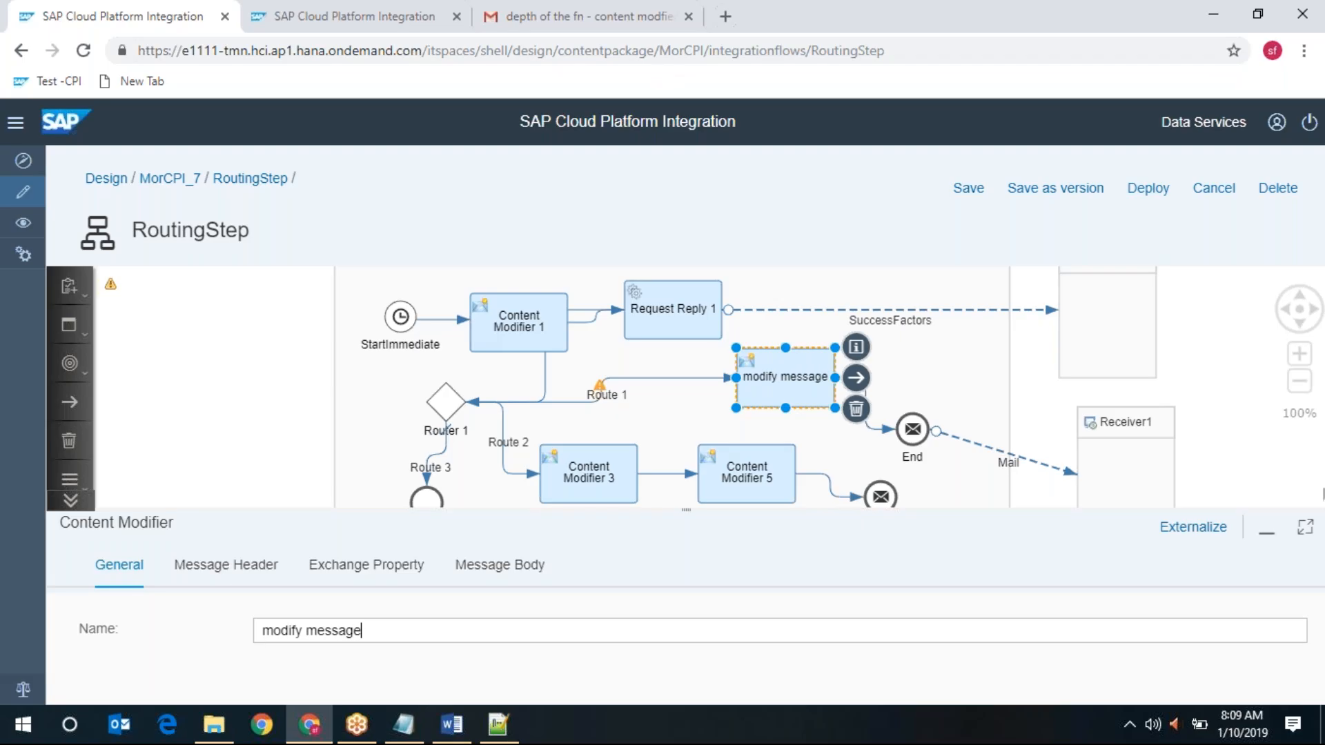
click(897, 25)
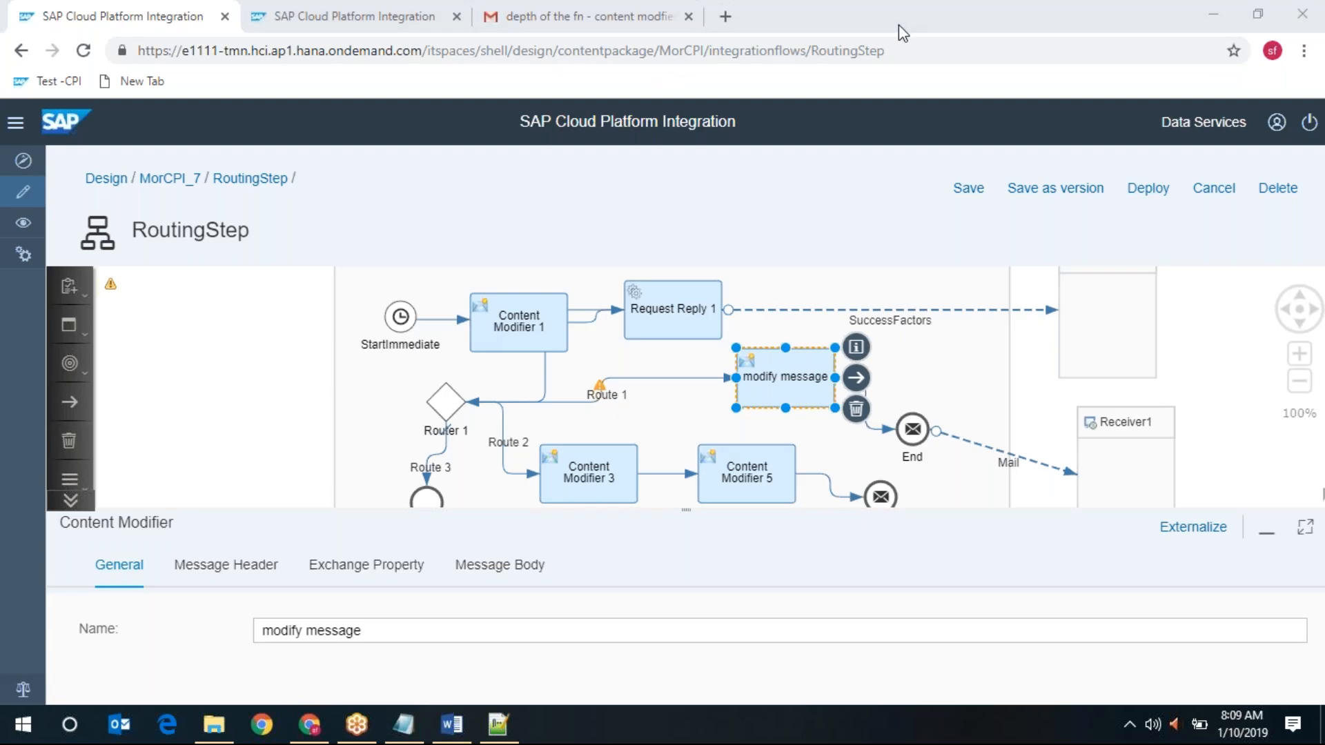
Step: Insert the word "today" before ${header.Date} in the message body of the modify message step
click(494, 576)
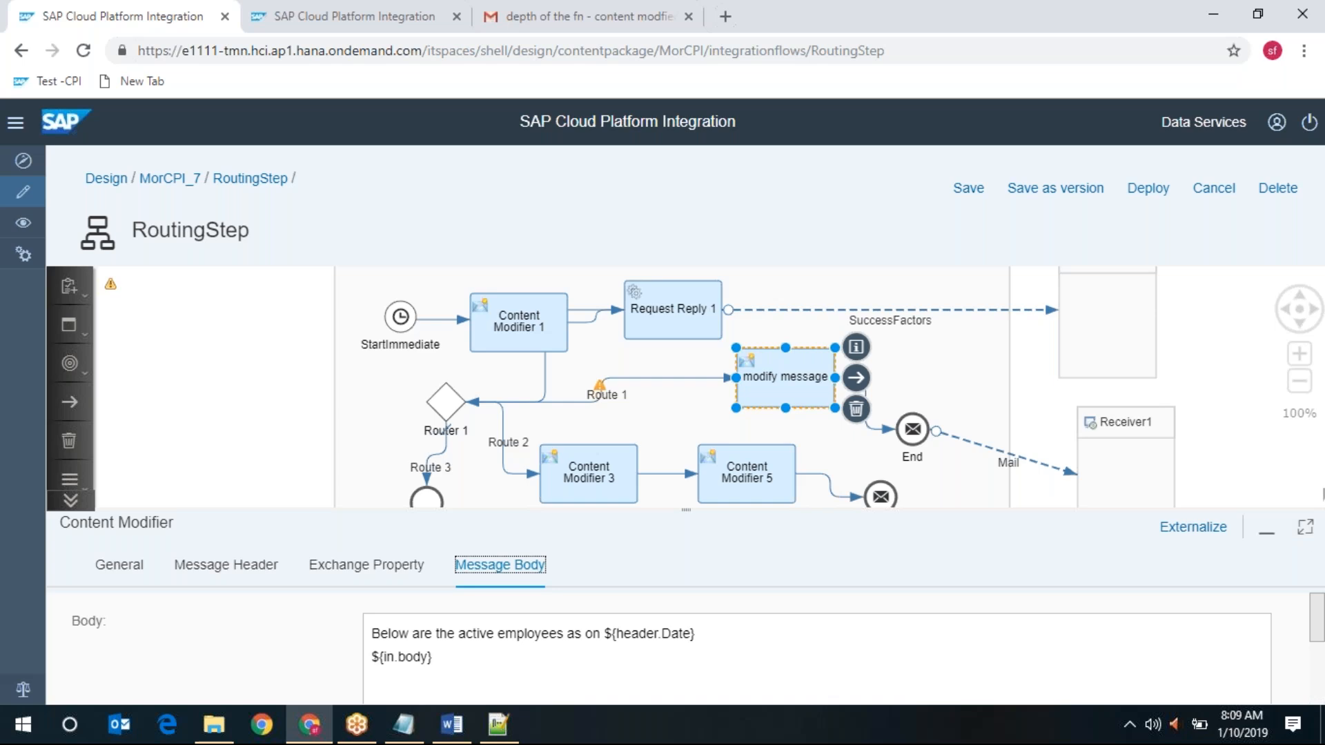
click(1305, 526)
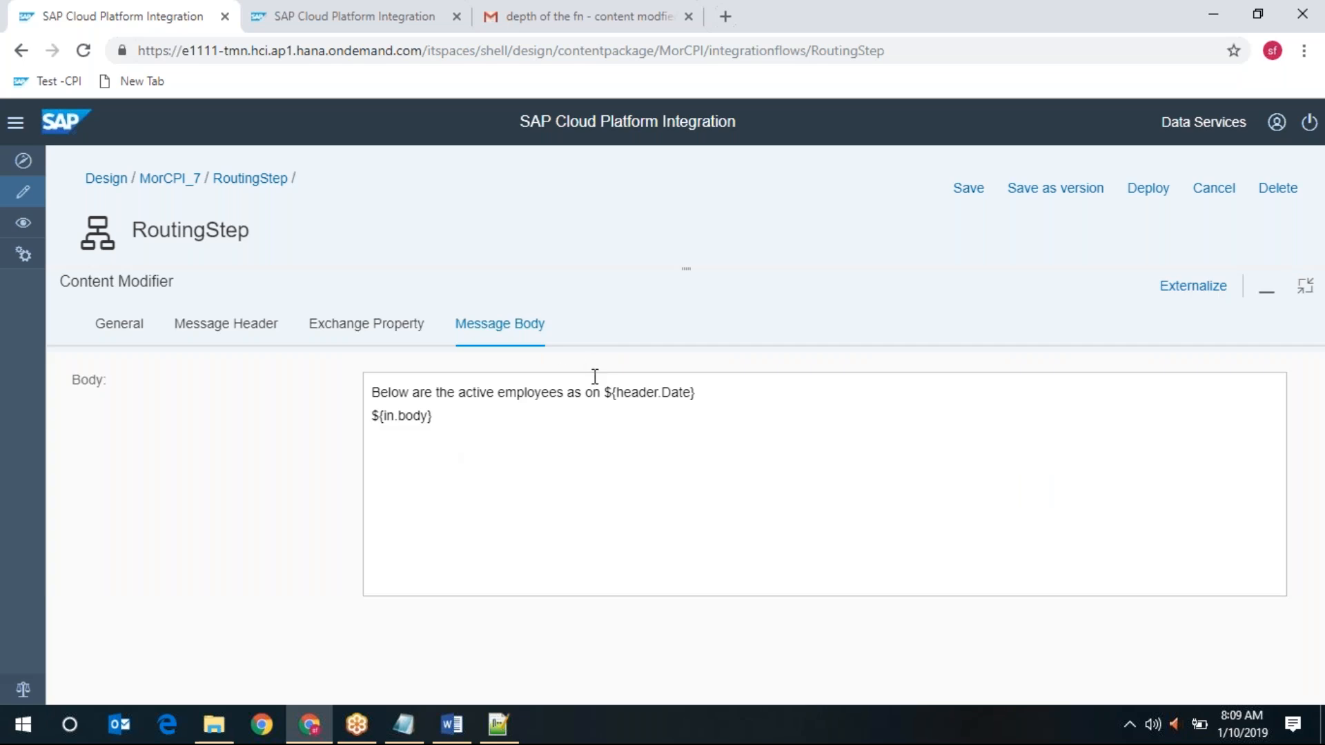
click(606, 398)
text(today)
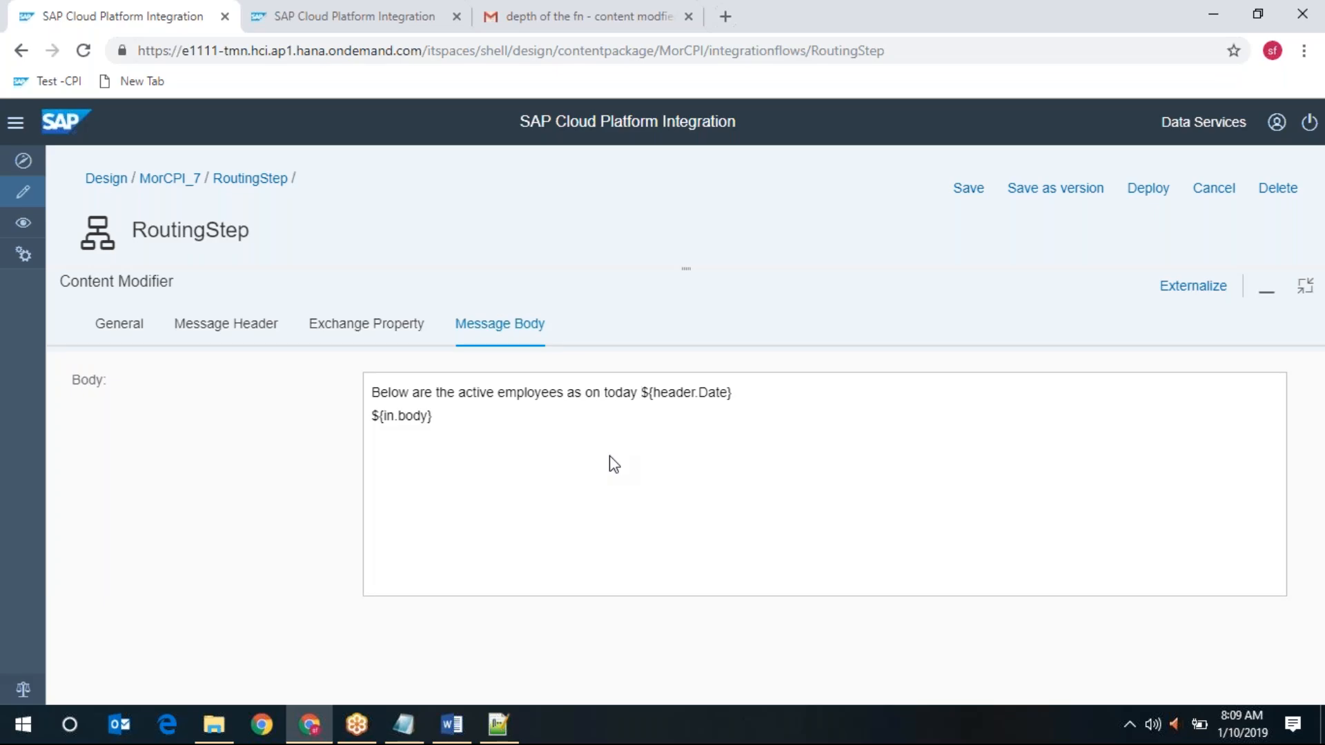
click(461, 417)
click(1303, 292)
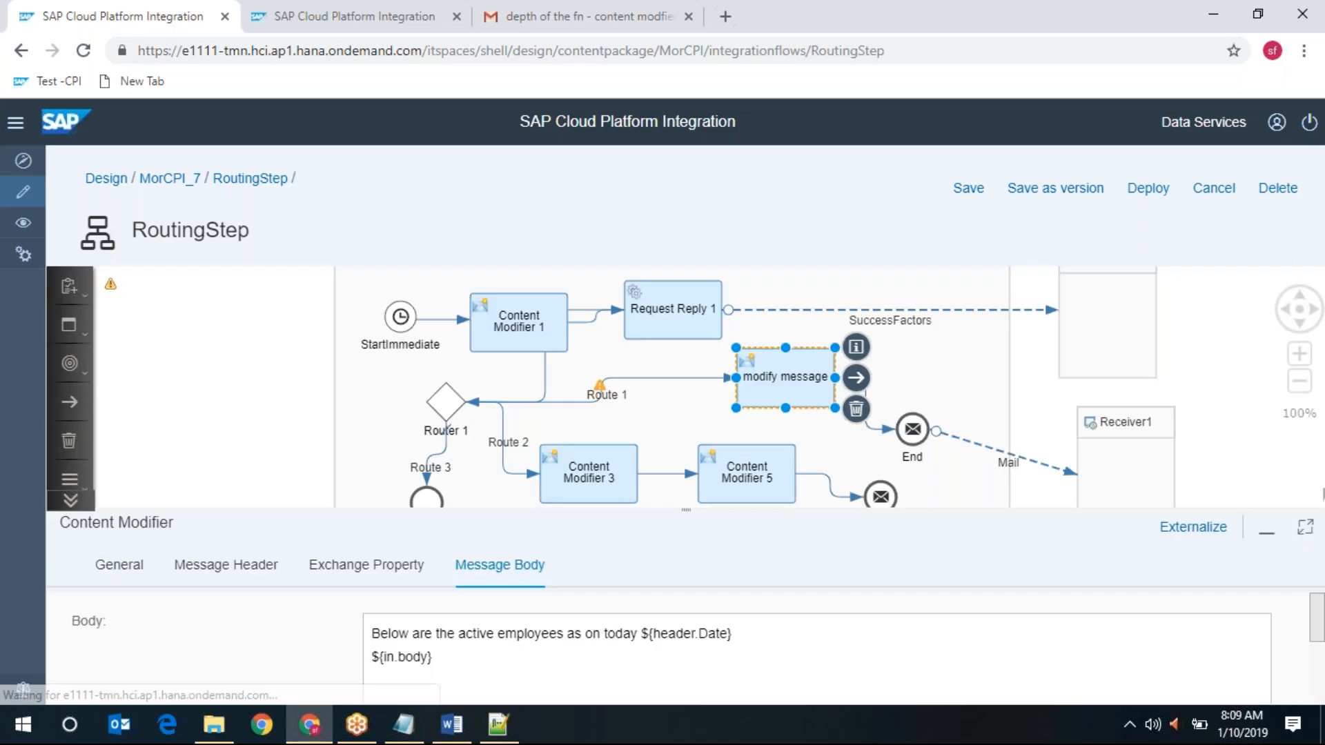
Step: Review the connection details and mail attributes of the Mail channel to Receiver1
click(1050, 472)
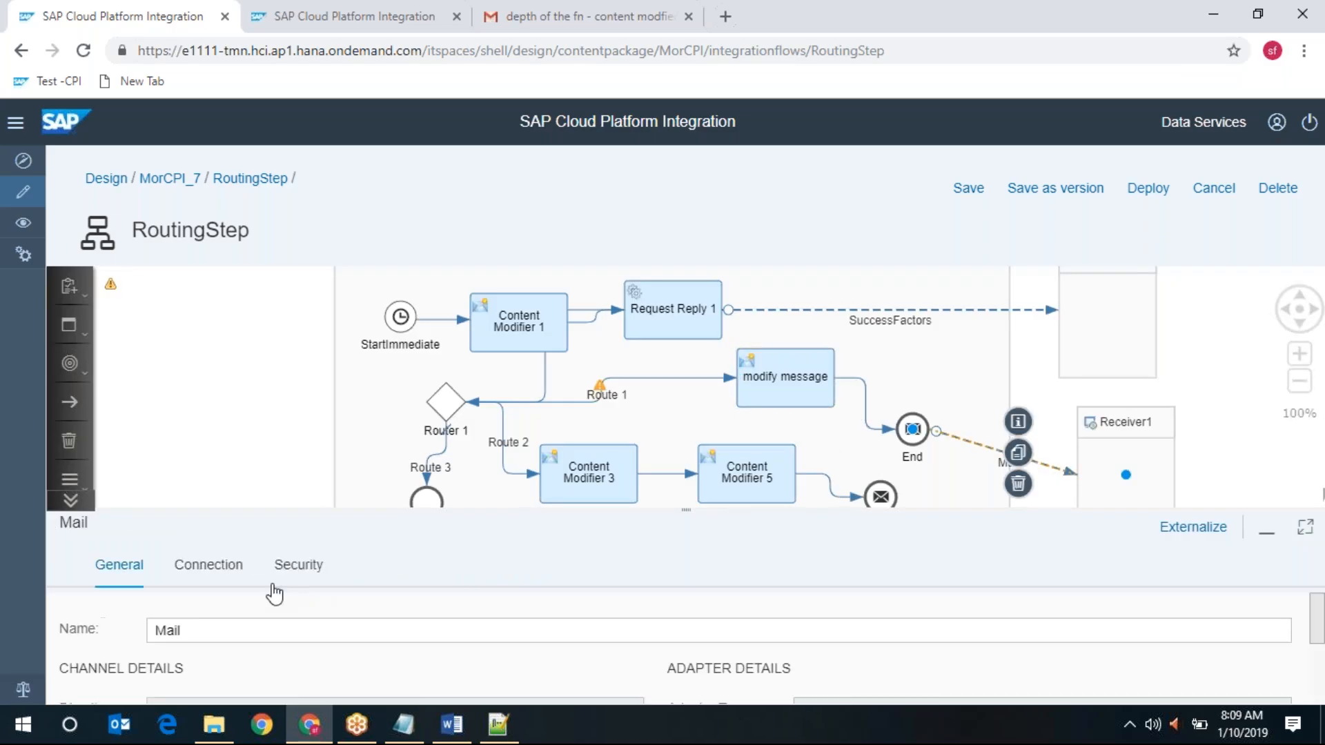
click(228, 571)
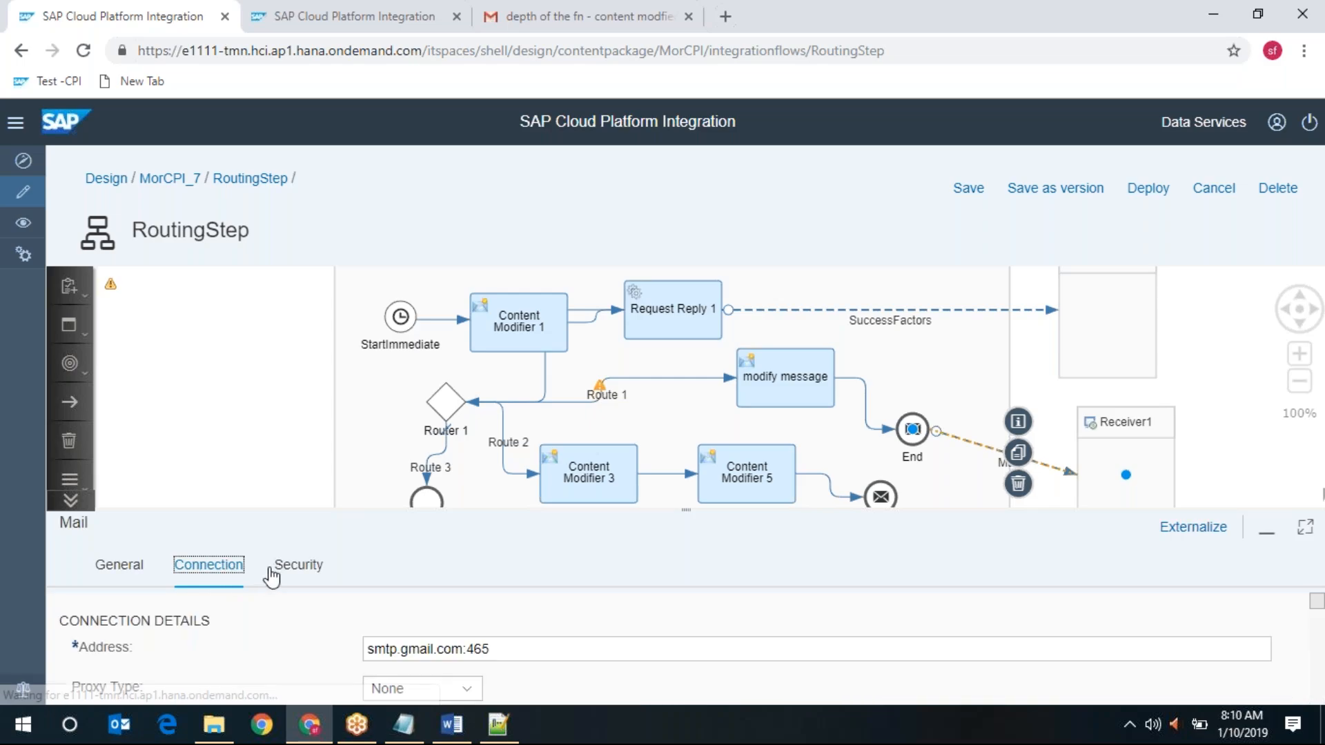
click(1305, 531)
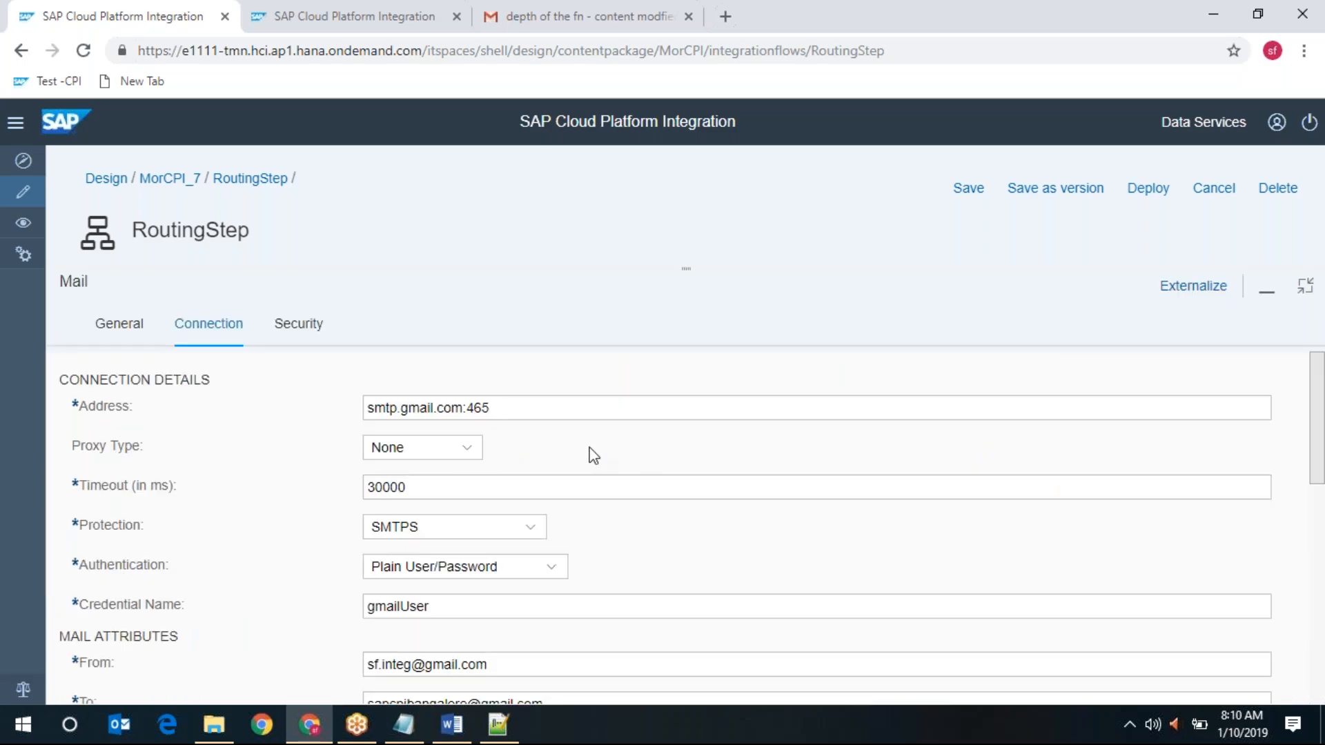
scroll(592, 453, down, 1)
scroll(679, 525, down, 2)
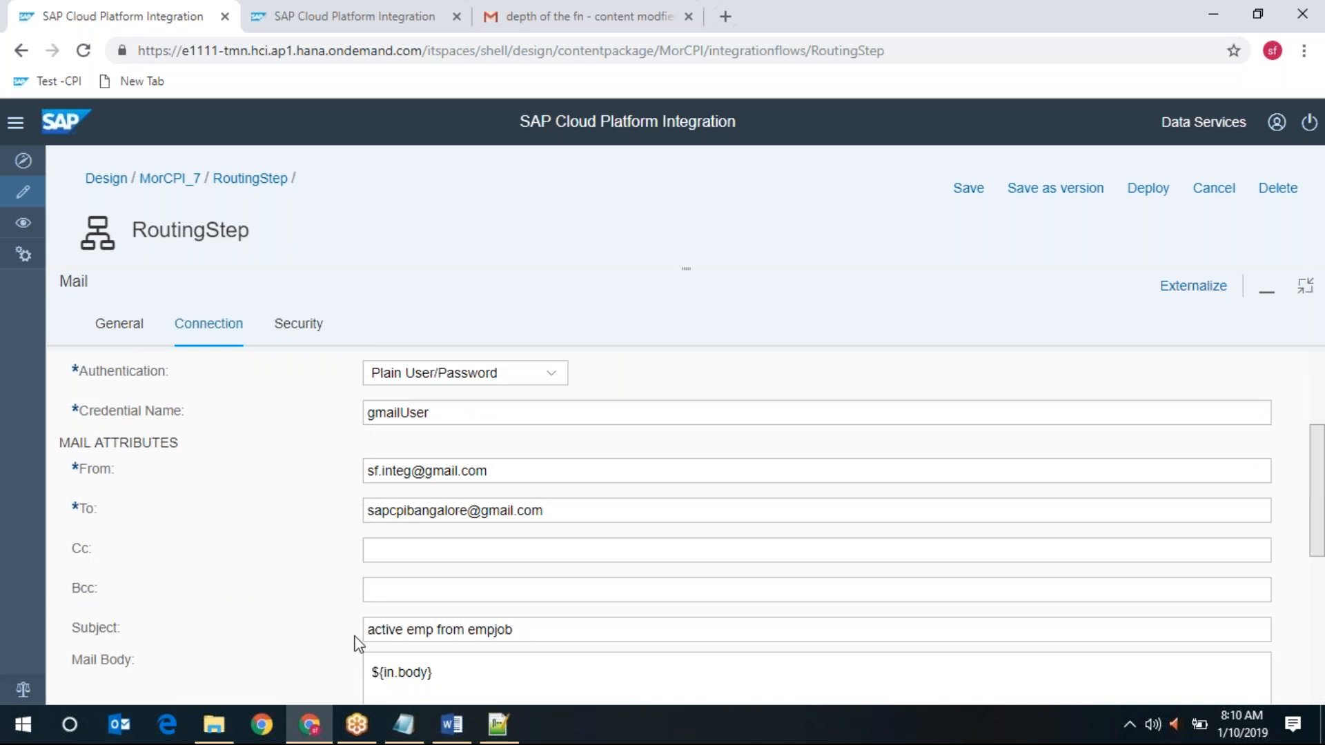
click(562, 631)
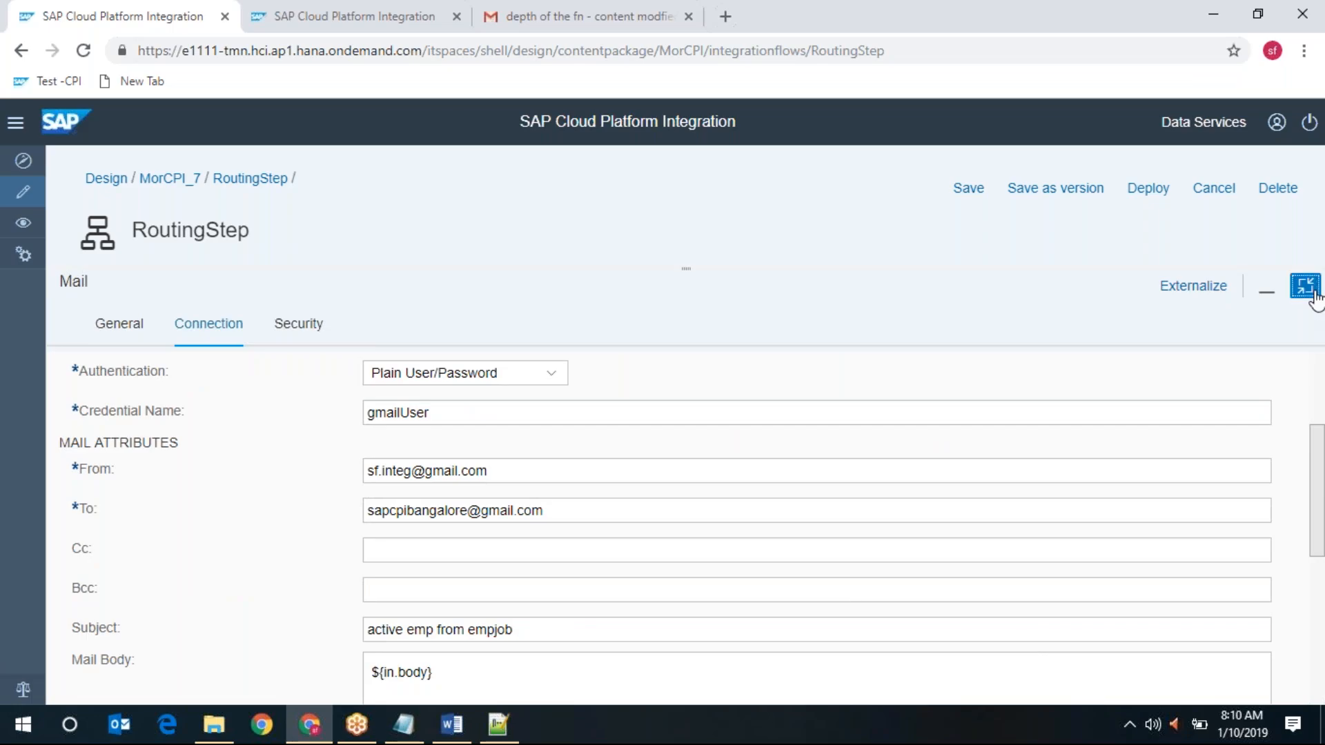
click(1305, 286)
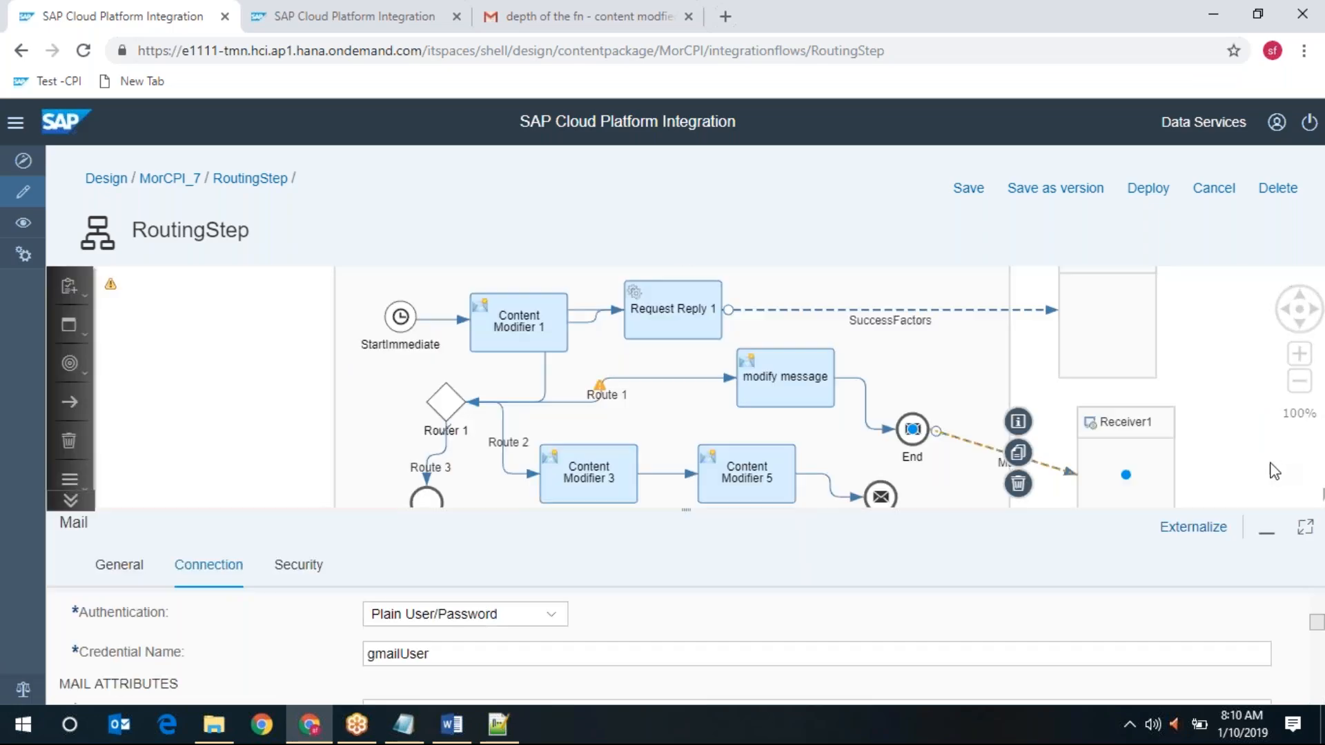
click(904, 24)
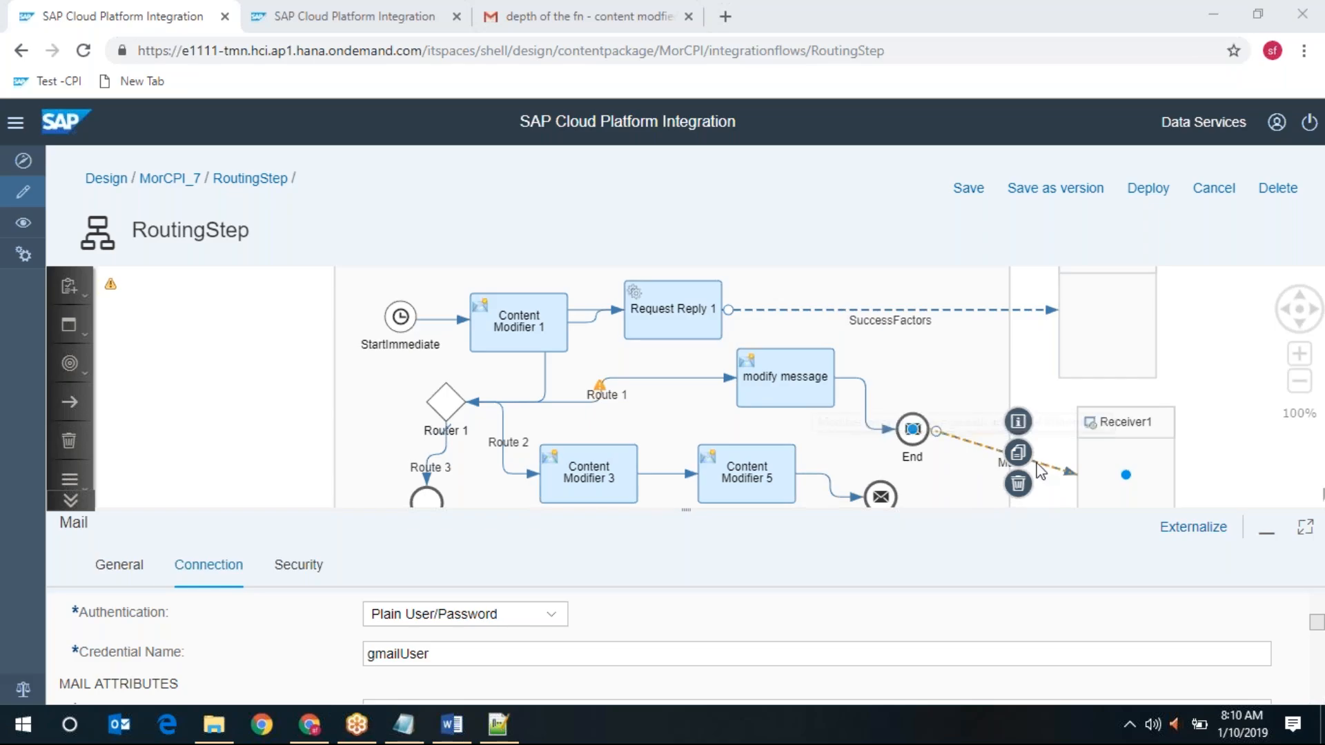
Step: Check the expression type and condition of Route 2
click(1302, 326)
click(1302, 328)
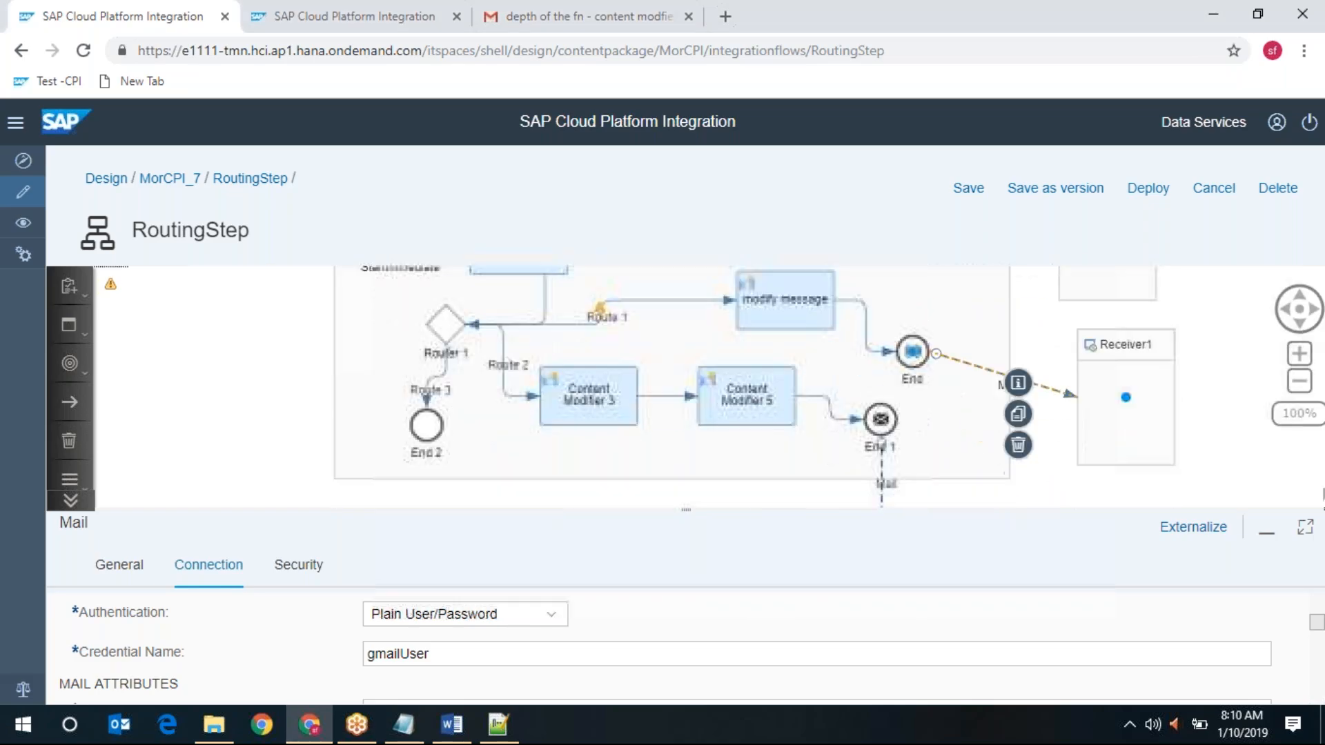
click(1302, 328)
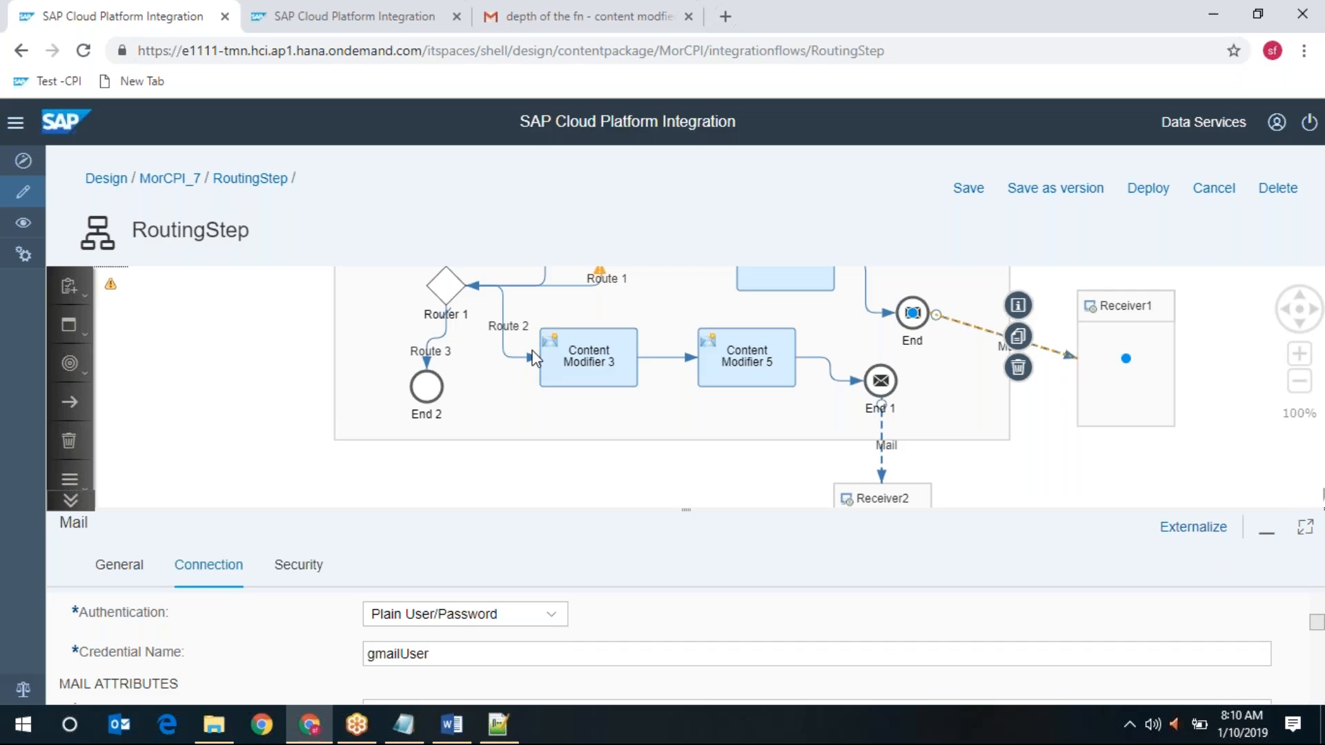
click(502, 338)
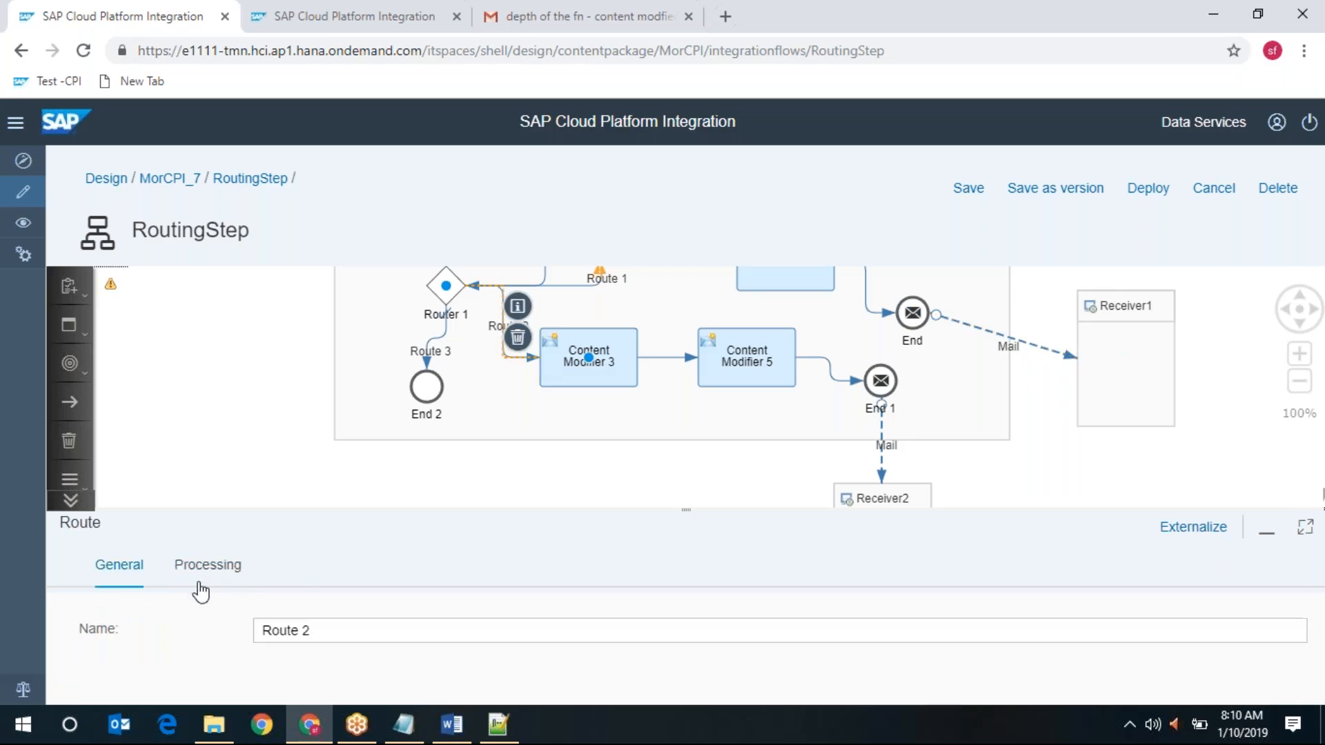
click(202, 566)
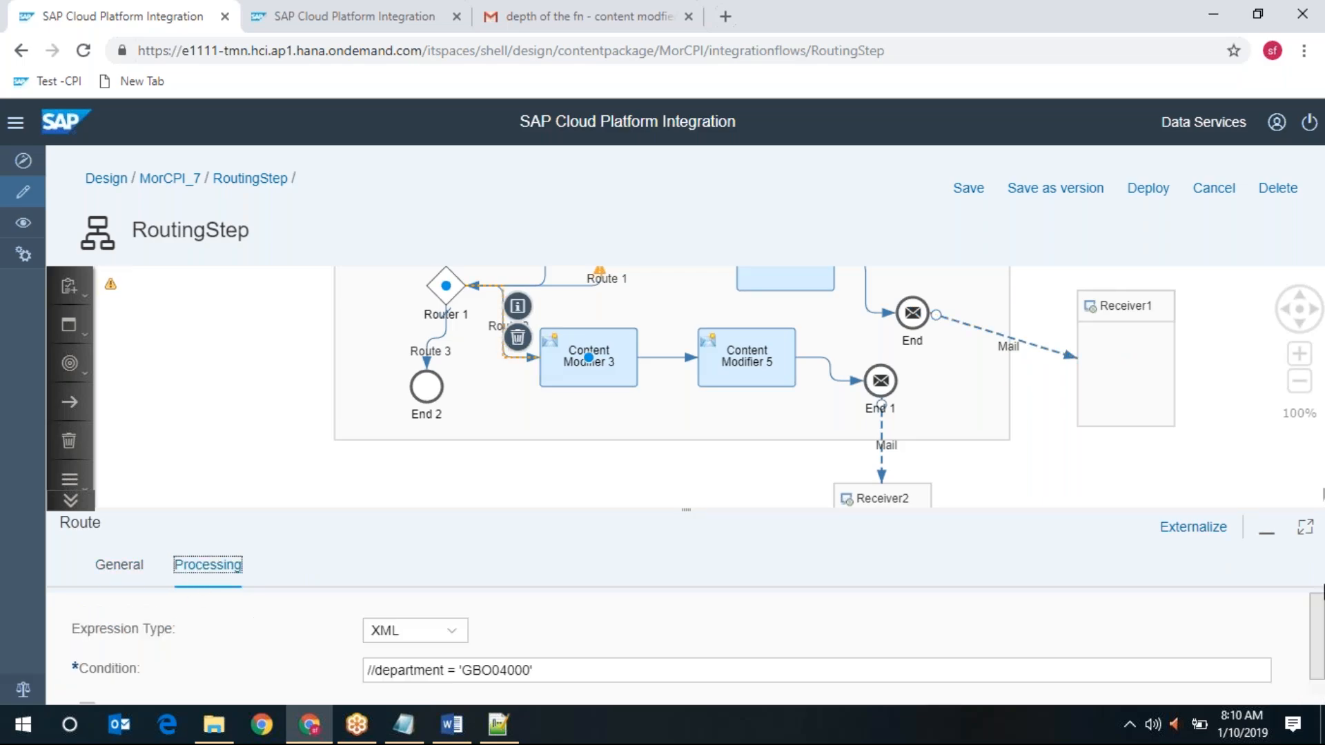
click(1305, 527)
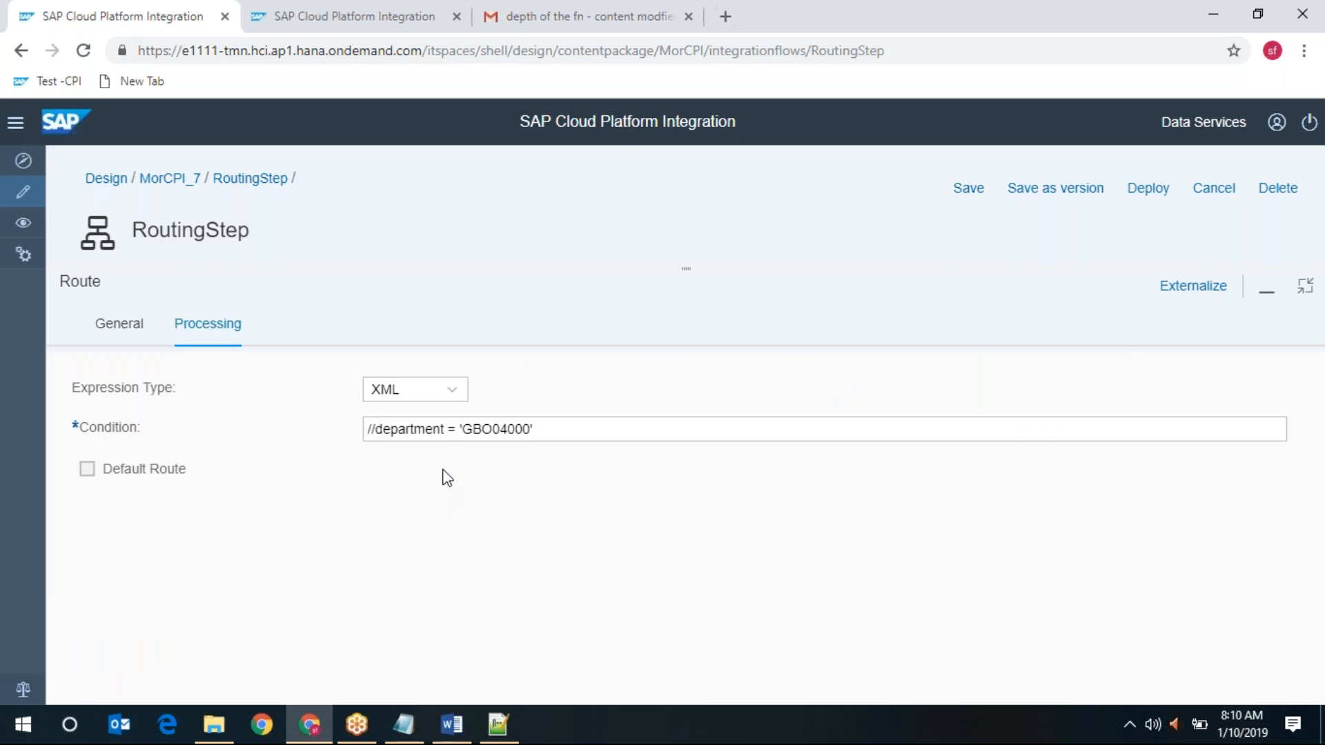
click(1312, 293)
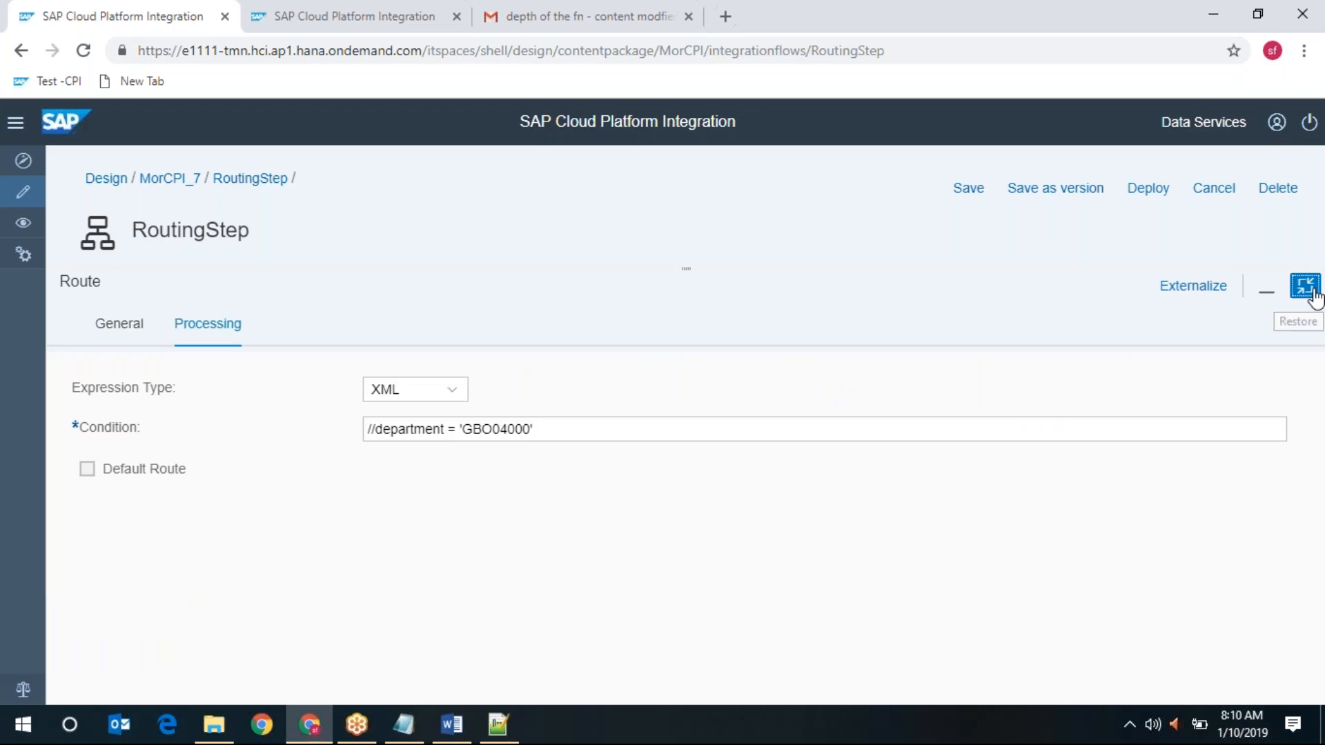
Step: Check Content Modifier 3's header, property and body settings, and delete it so Route 2 leads directly to Content Modifier 5
click(611, 362)
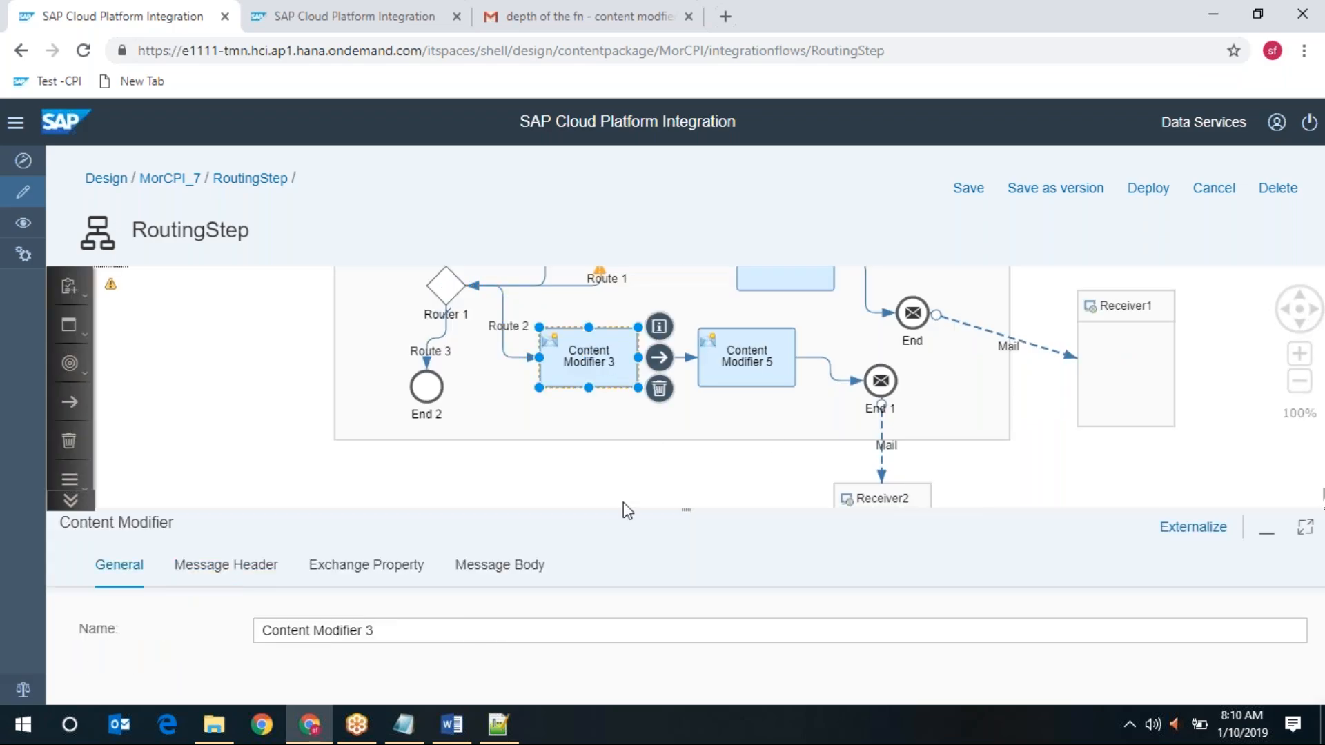
click(1305, 526)
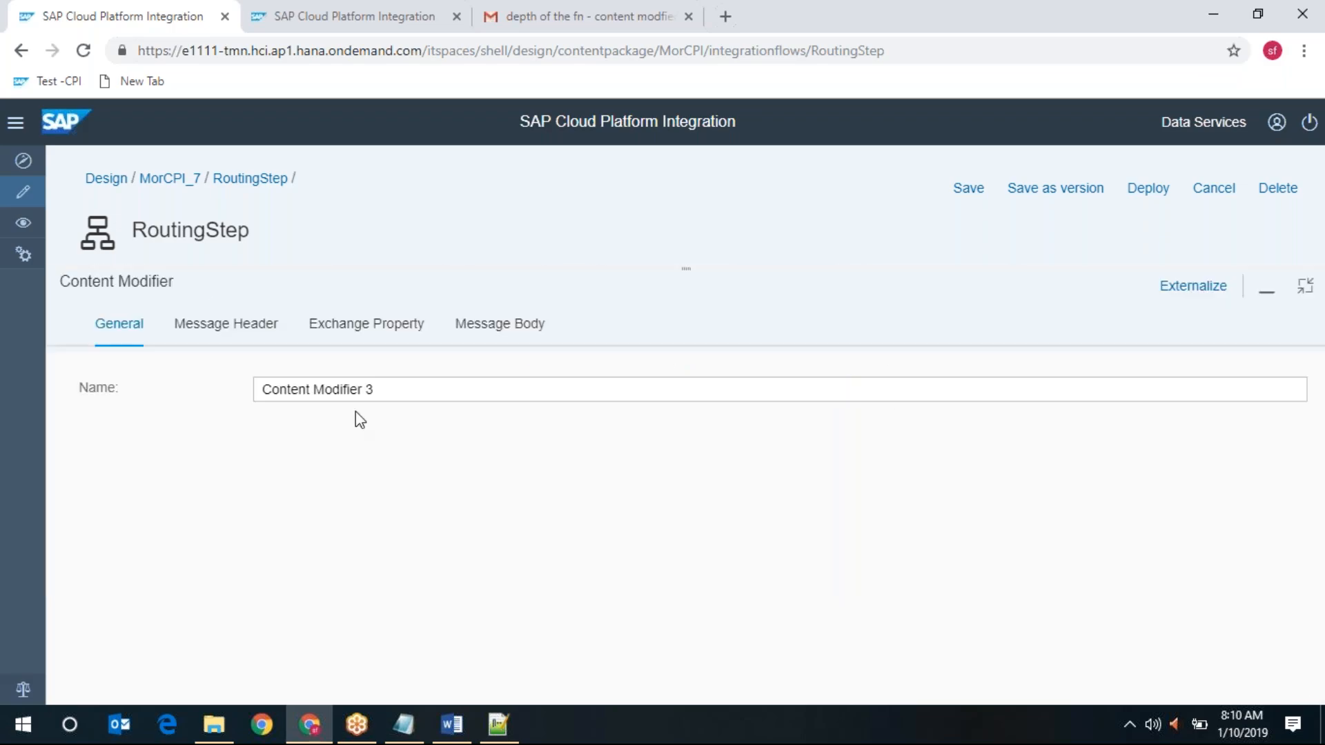
click(219, 325)
click(413, 335)
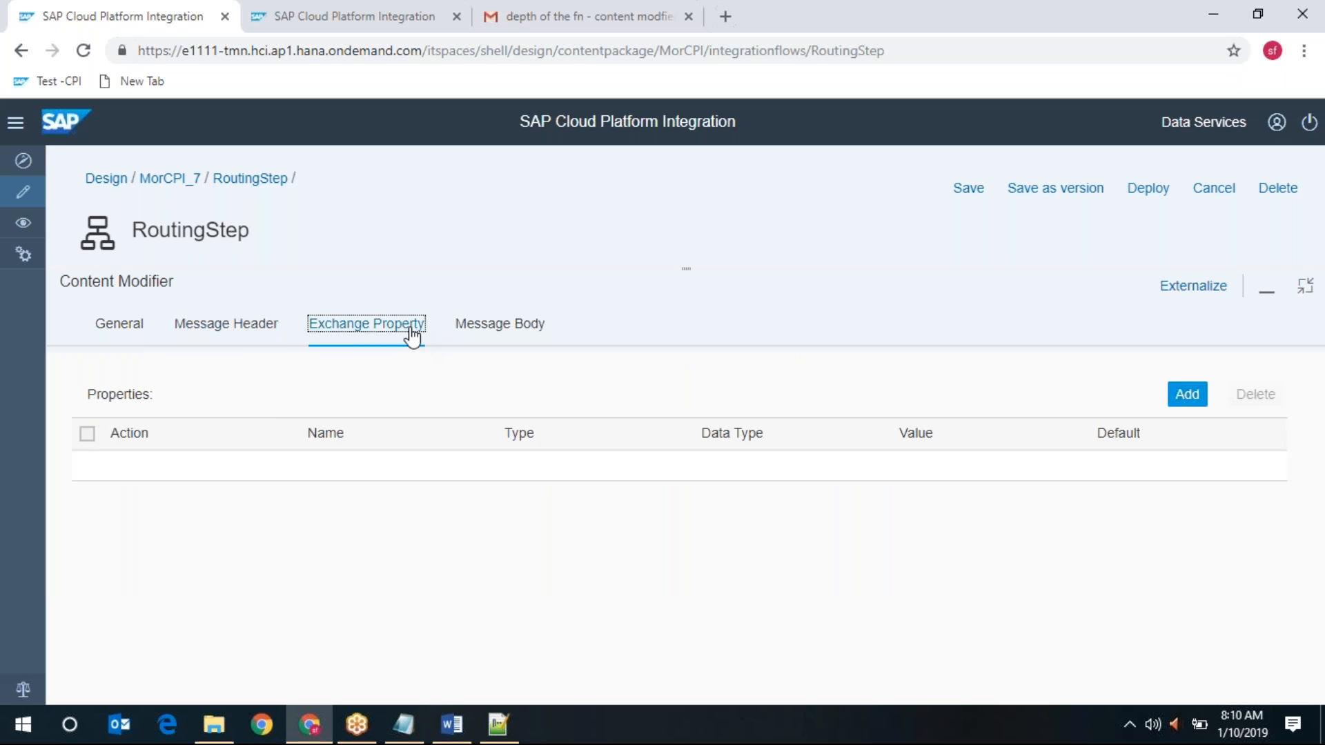
click(489, 333)
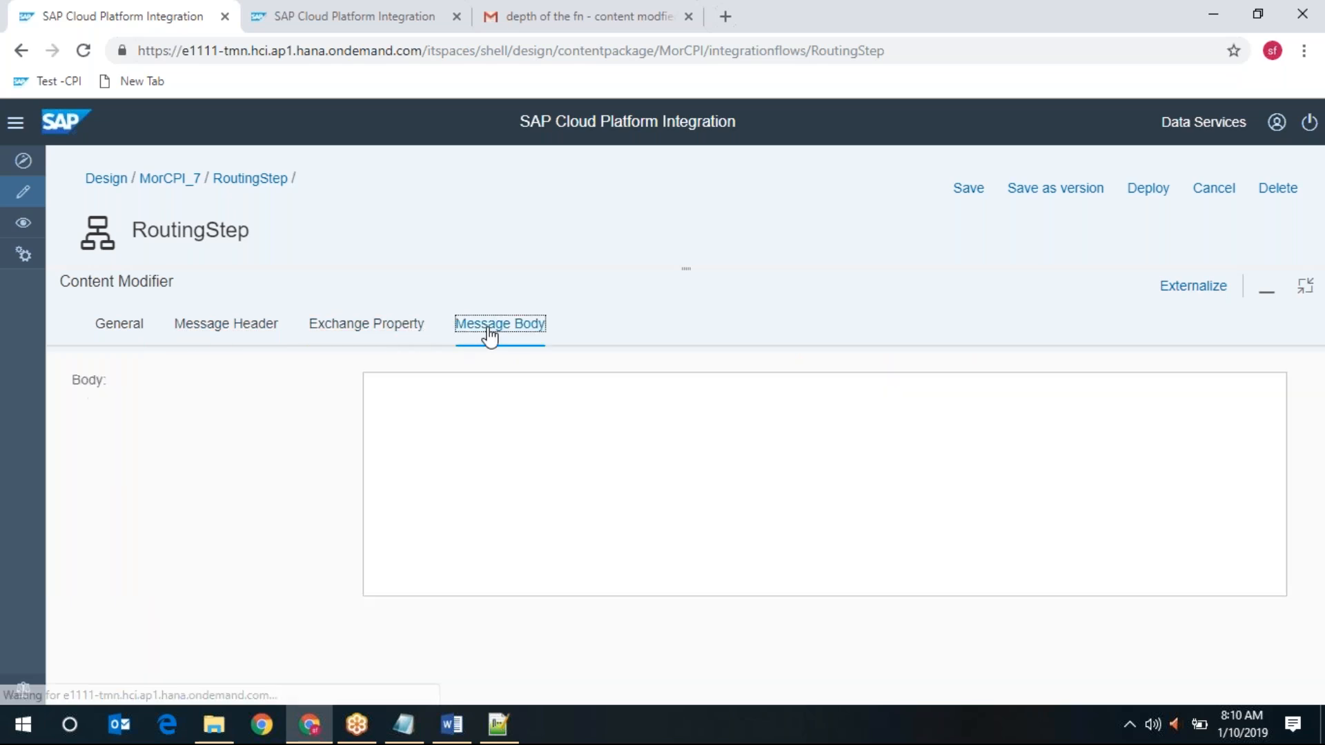
click(1306, 287)
click(669, 395)
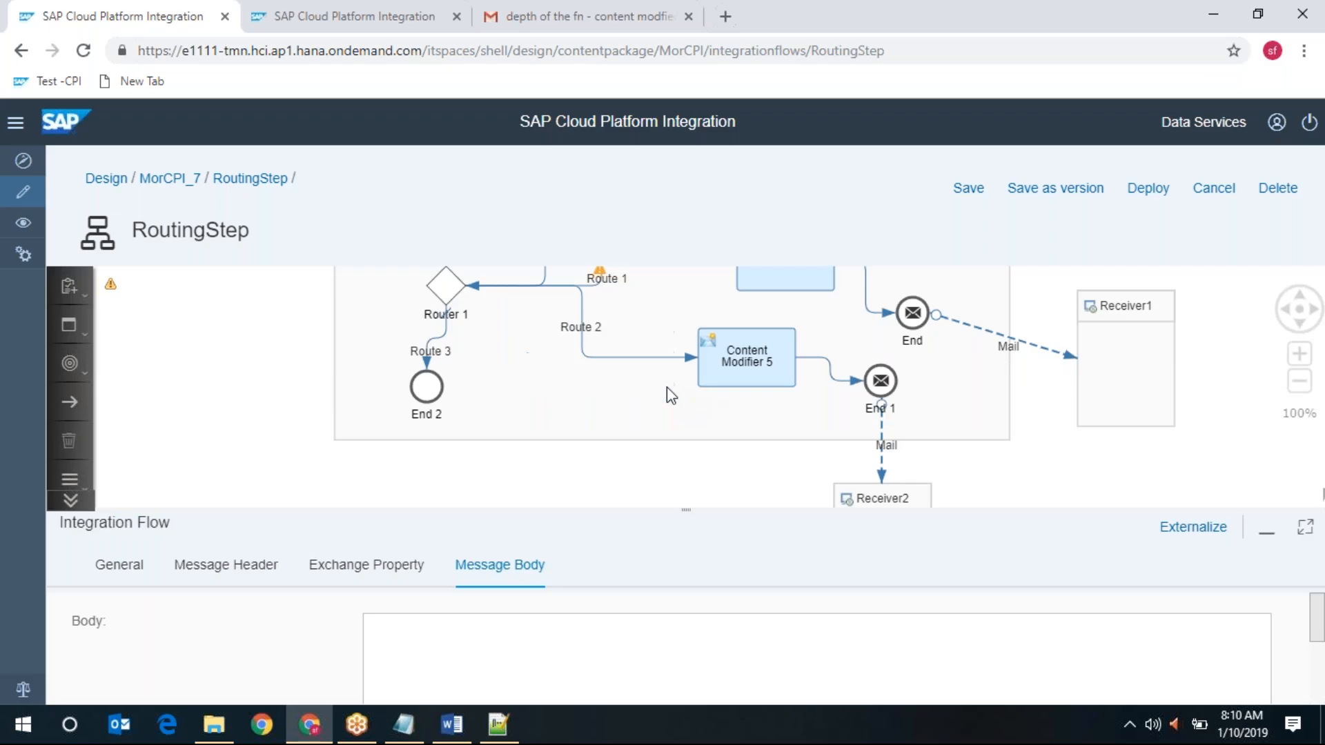
Step: Remove the word "inactive" from the first line of Content Modifier 5's message body
click(773, 356)
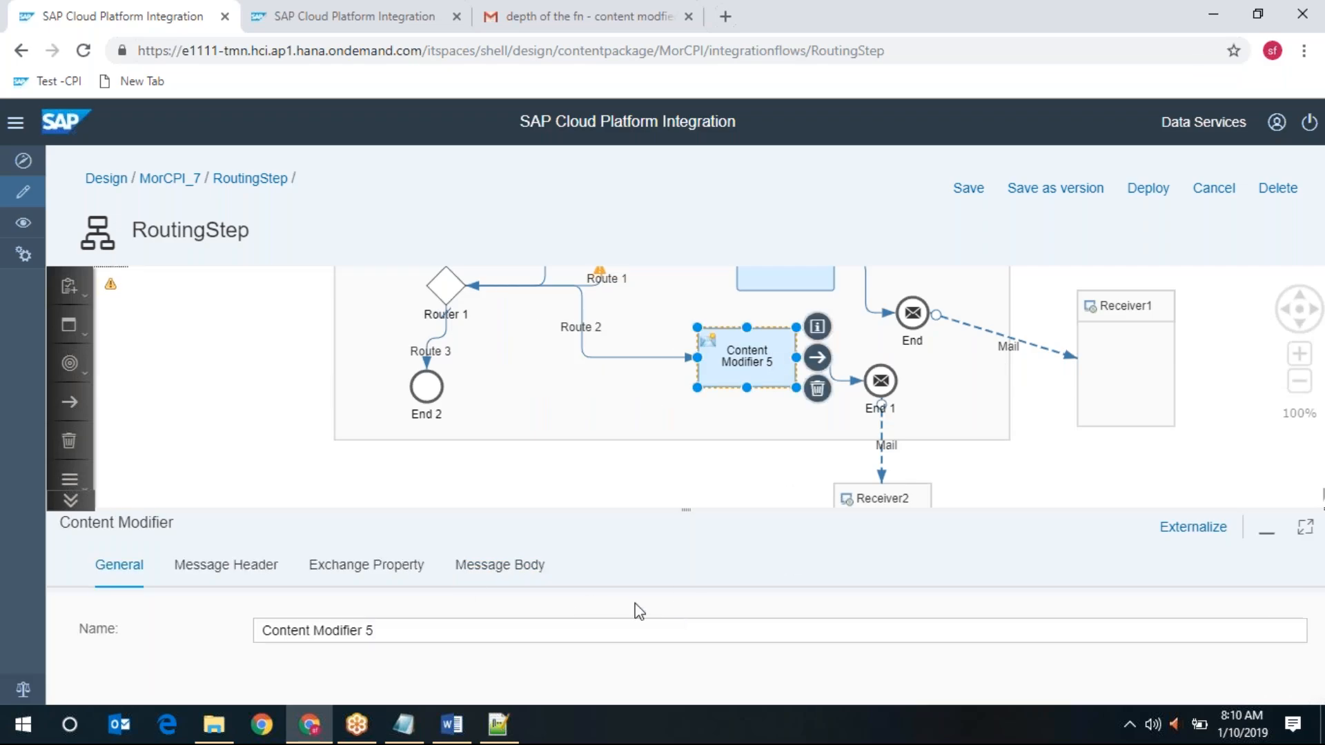
click(523, 572)
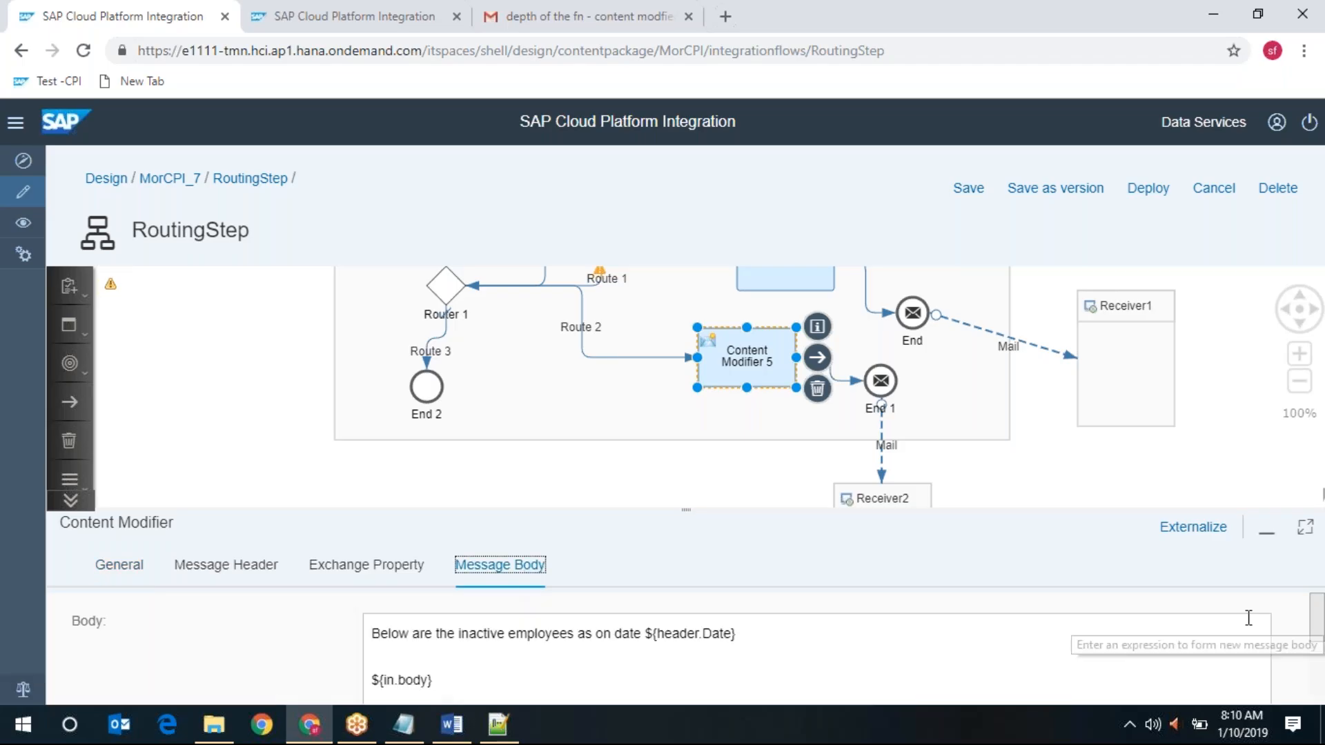
click(1304, 527)
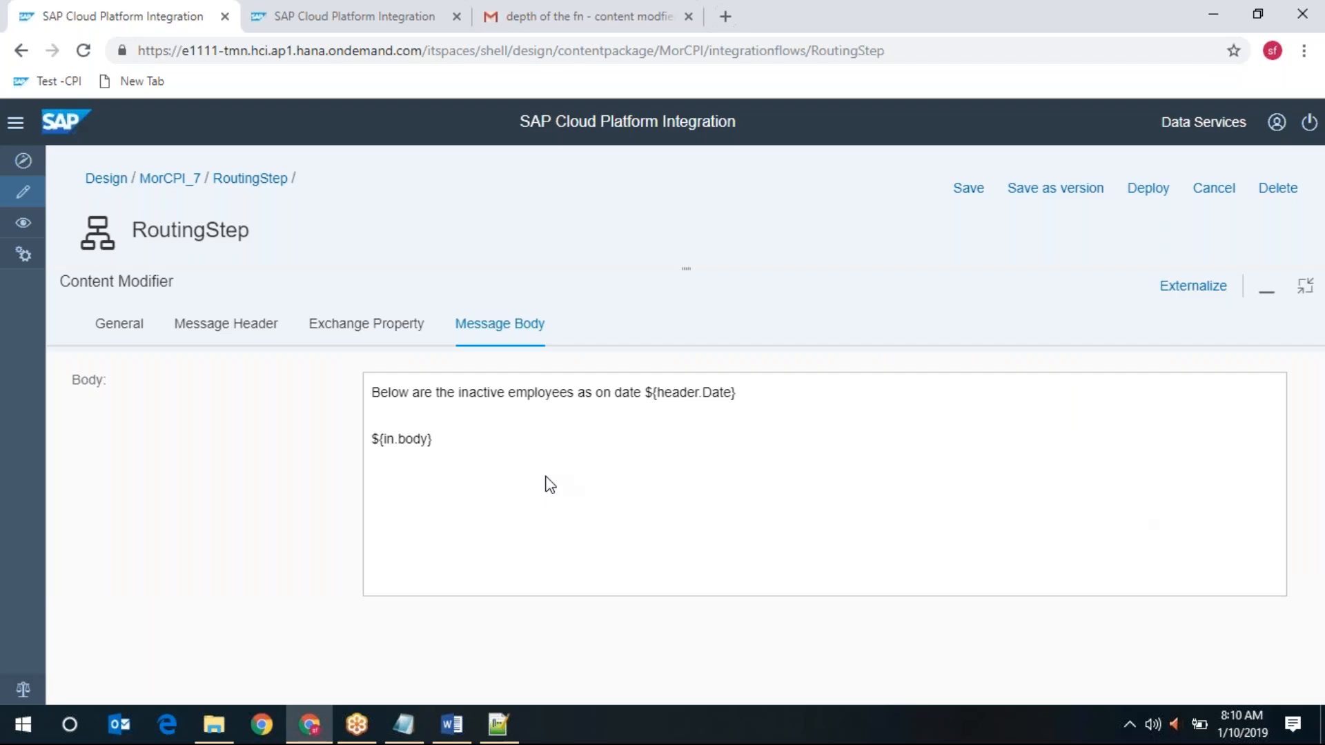
click(745, 393)
double_click(481, 394)
key(BackSpace)
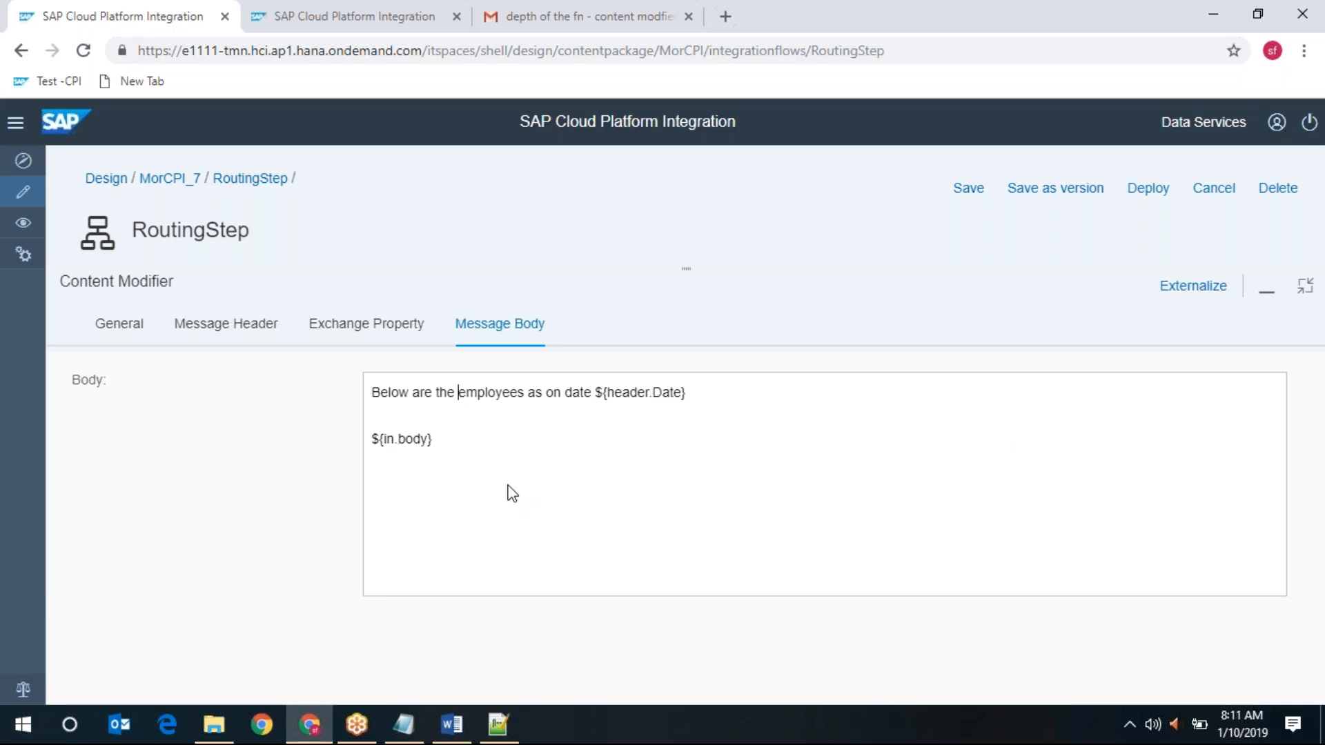
Step: Insert "who are under department" after "employees" in Content Modifier 5's message body
key(Right)
key(Right)
key(Right)
key(Right)
key(Right)
key(Right)
text(who are und)
text(er)
text( departme)
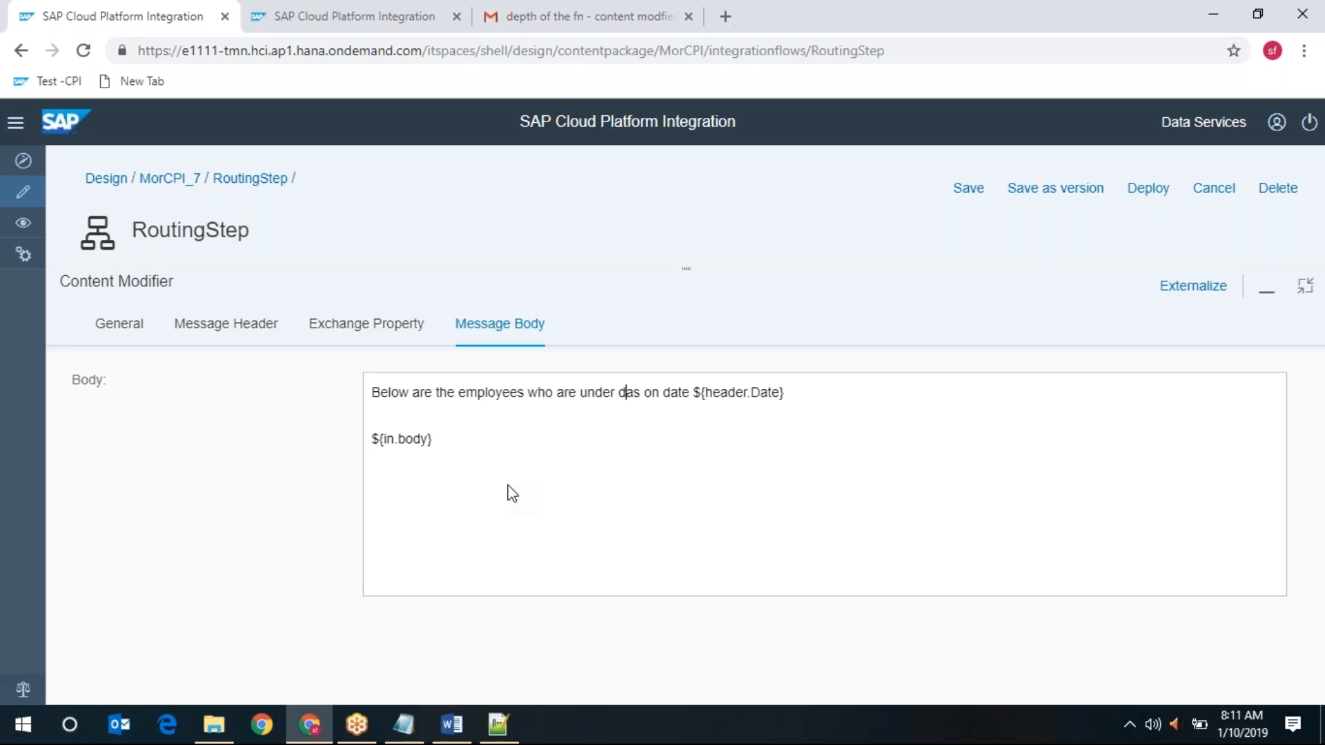
text(nt)
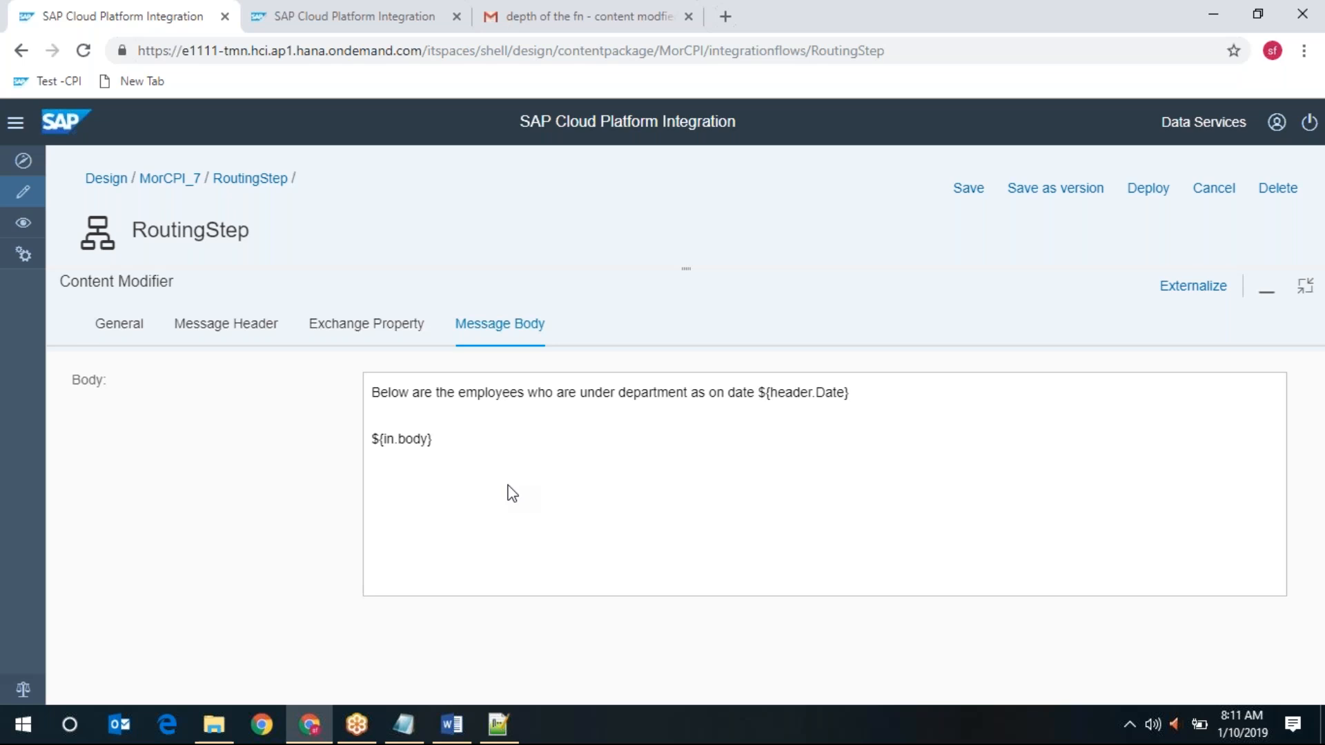
Step: Replace the word "date" before ${header.Date} with "today" in Content Modifier 5's message body
double_click(742, 391)
text(tdoa)
key(BackSpace)
key(BackSpace)
key(BackSpace)
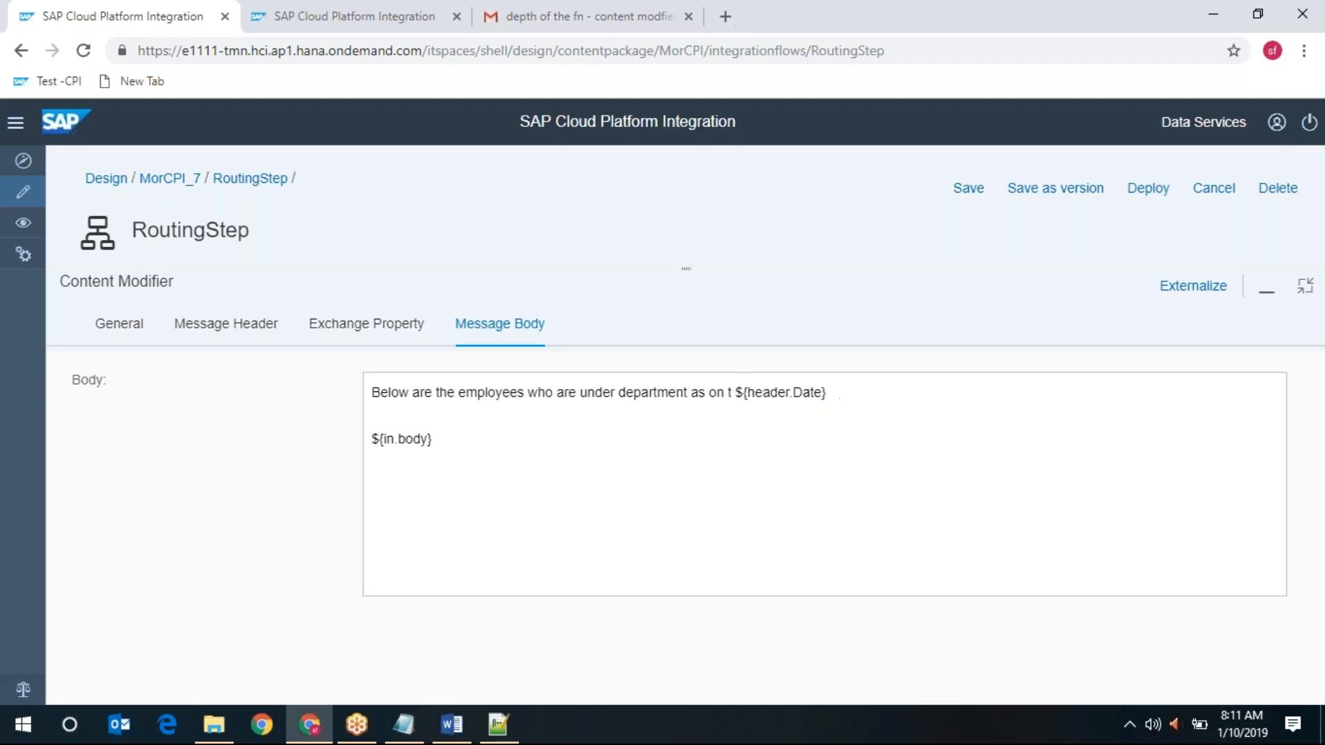
text(oday)
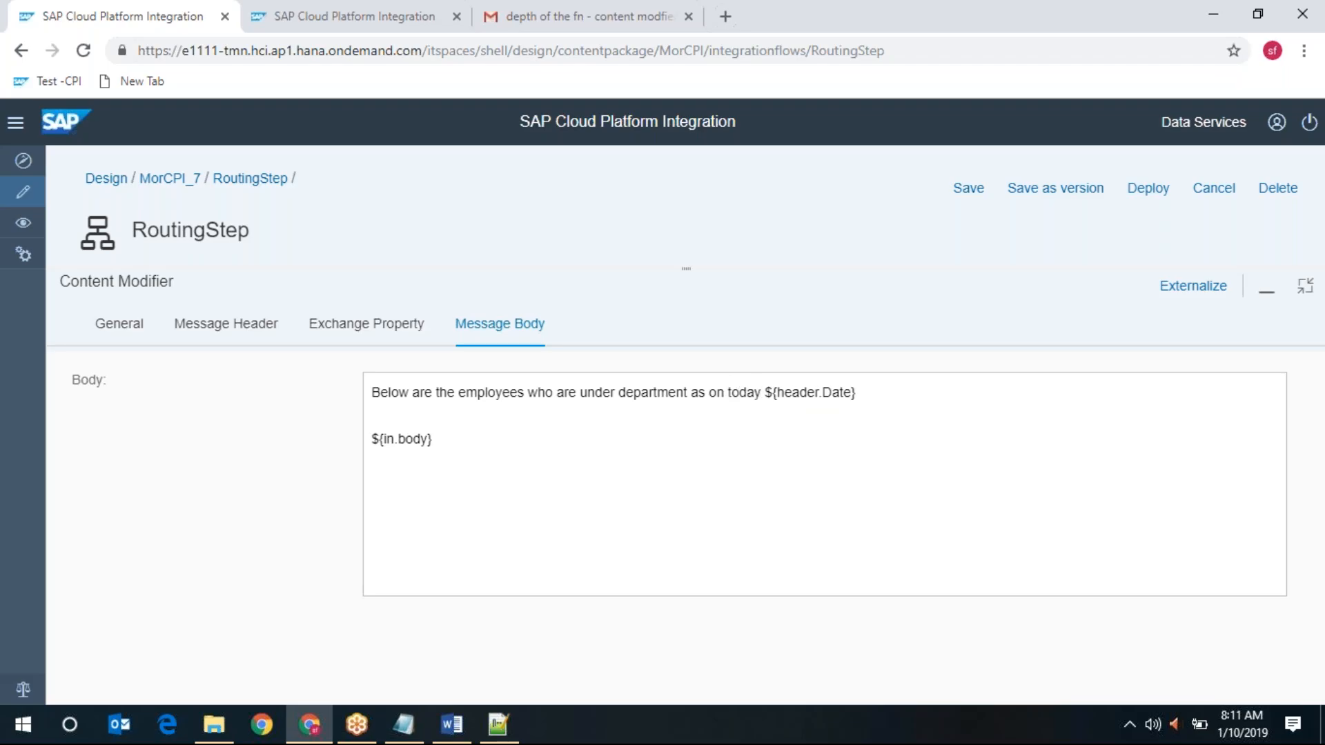
click(1305, 286)
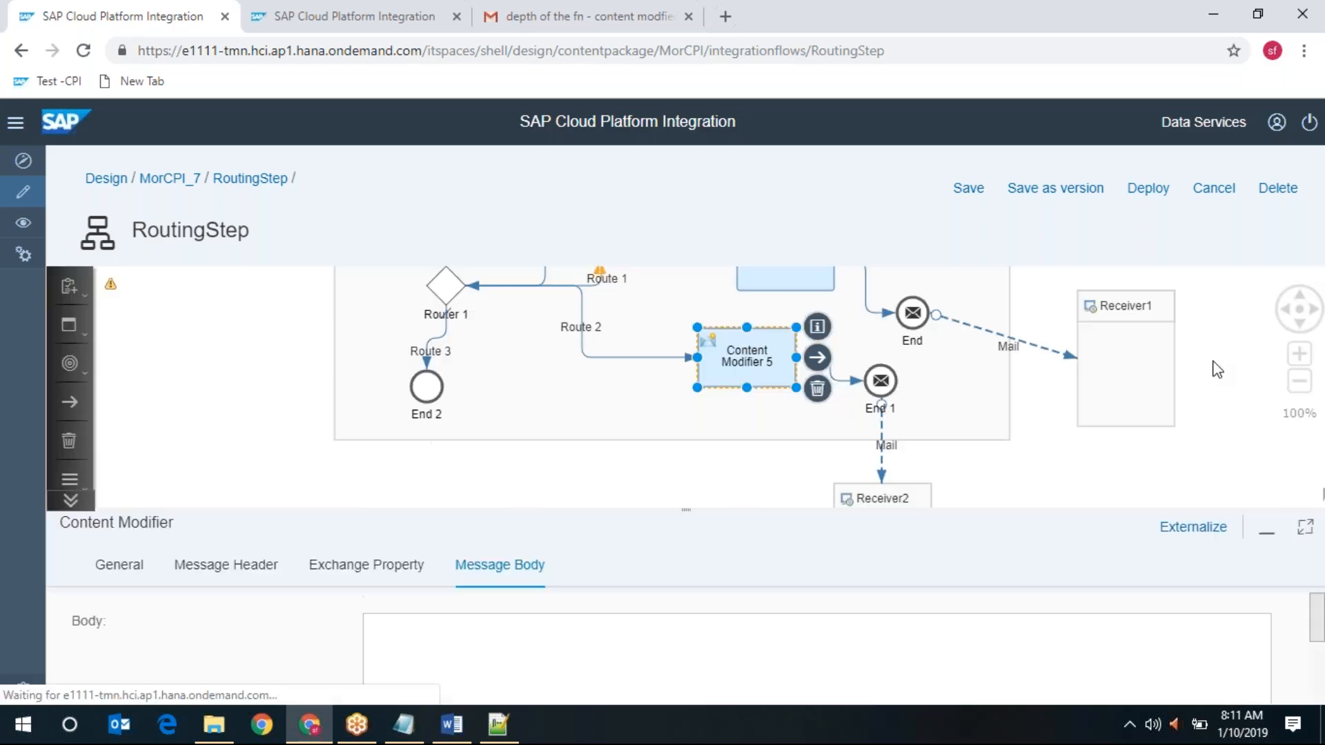
Step: Insert the department ID GBO04000 from Route 2's condition after "department" in Content Modifier 5's message body
click(581, 320)
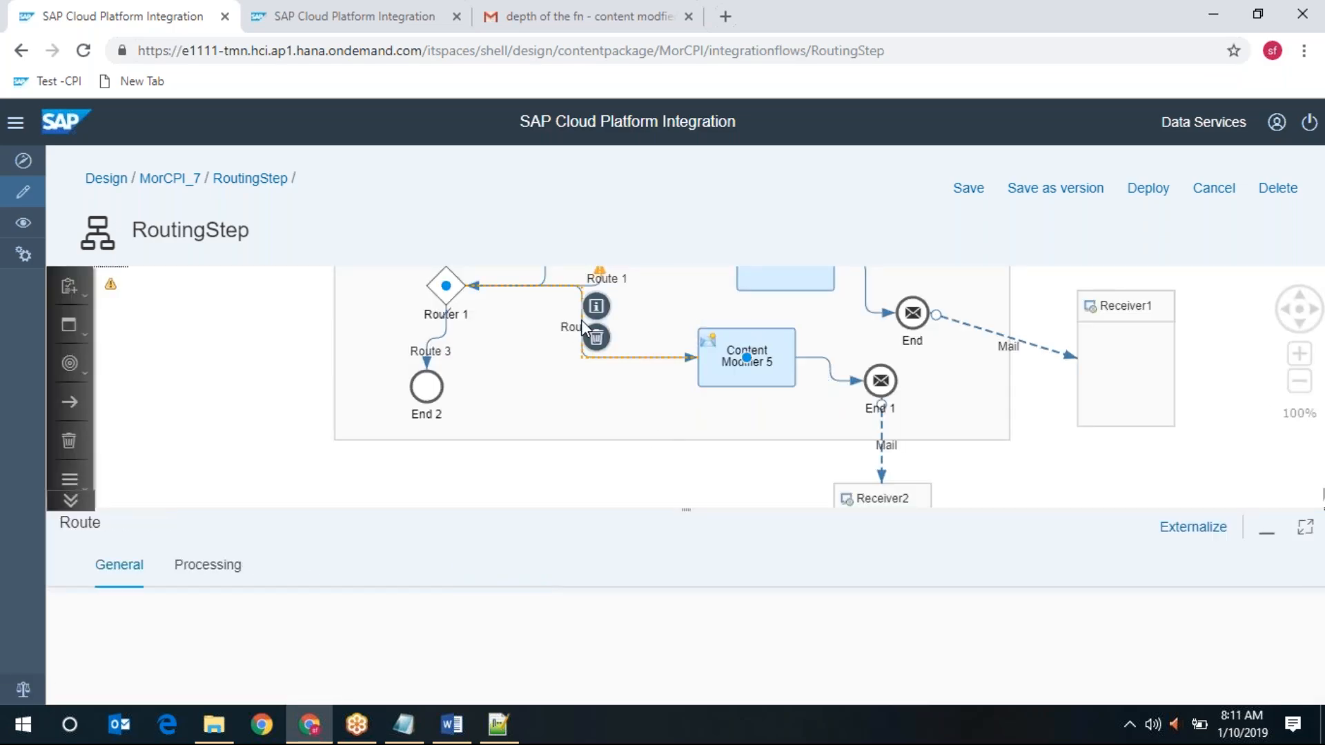
click(203, 565)
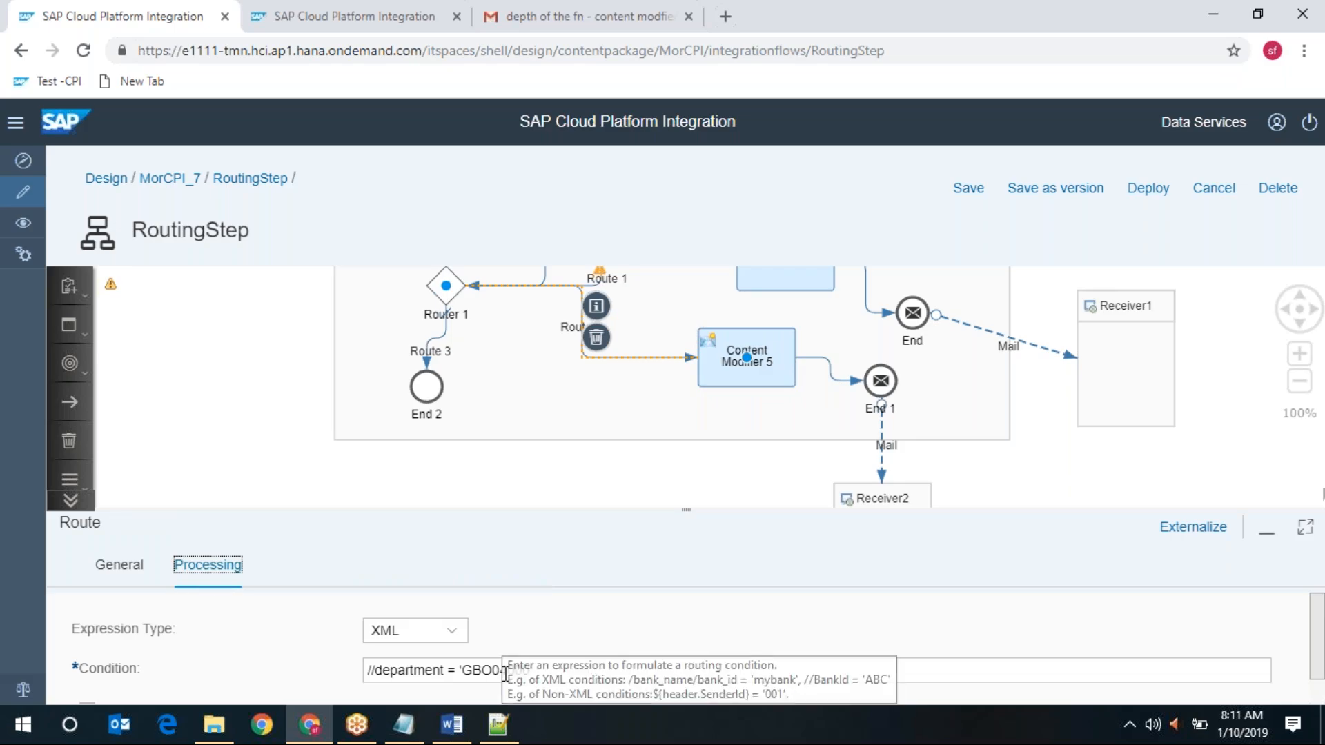
click(452, 725)
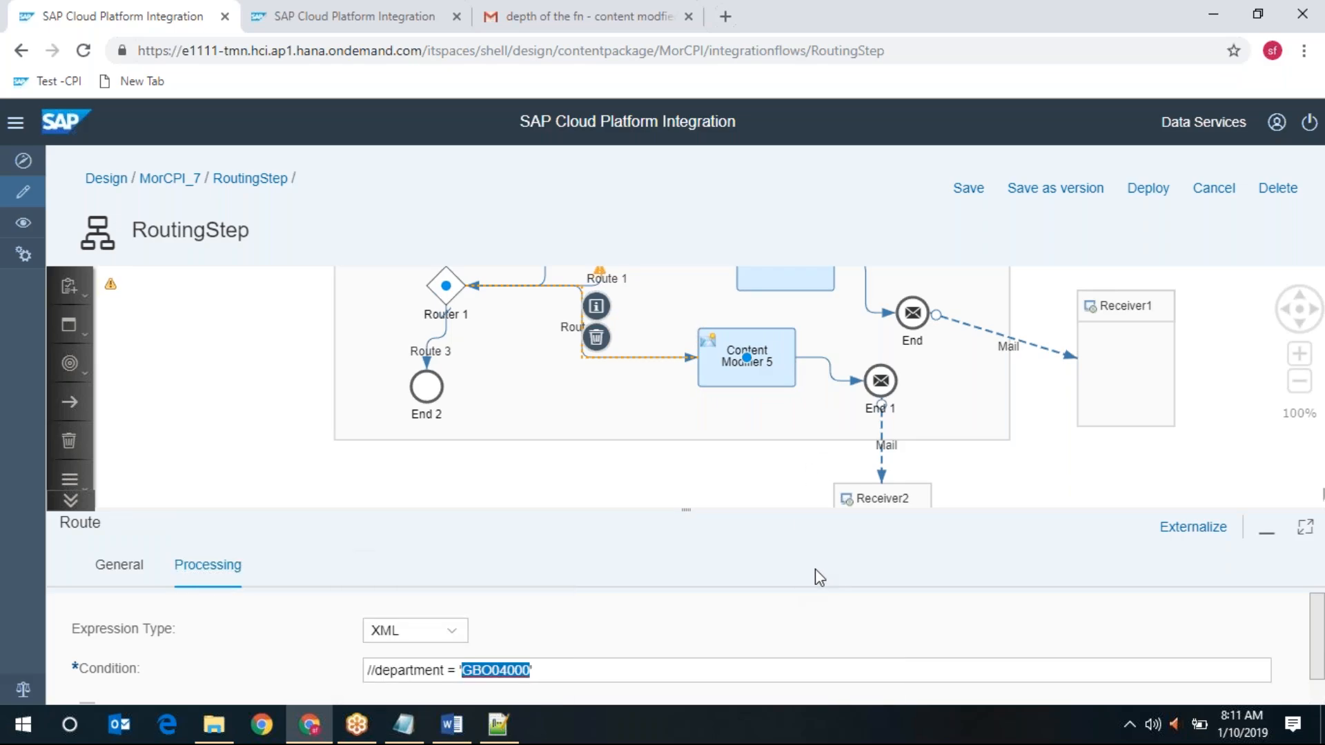
click(760, 361)
click(512, 565)
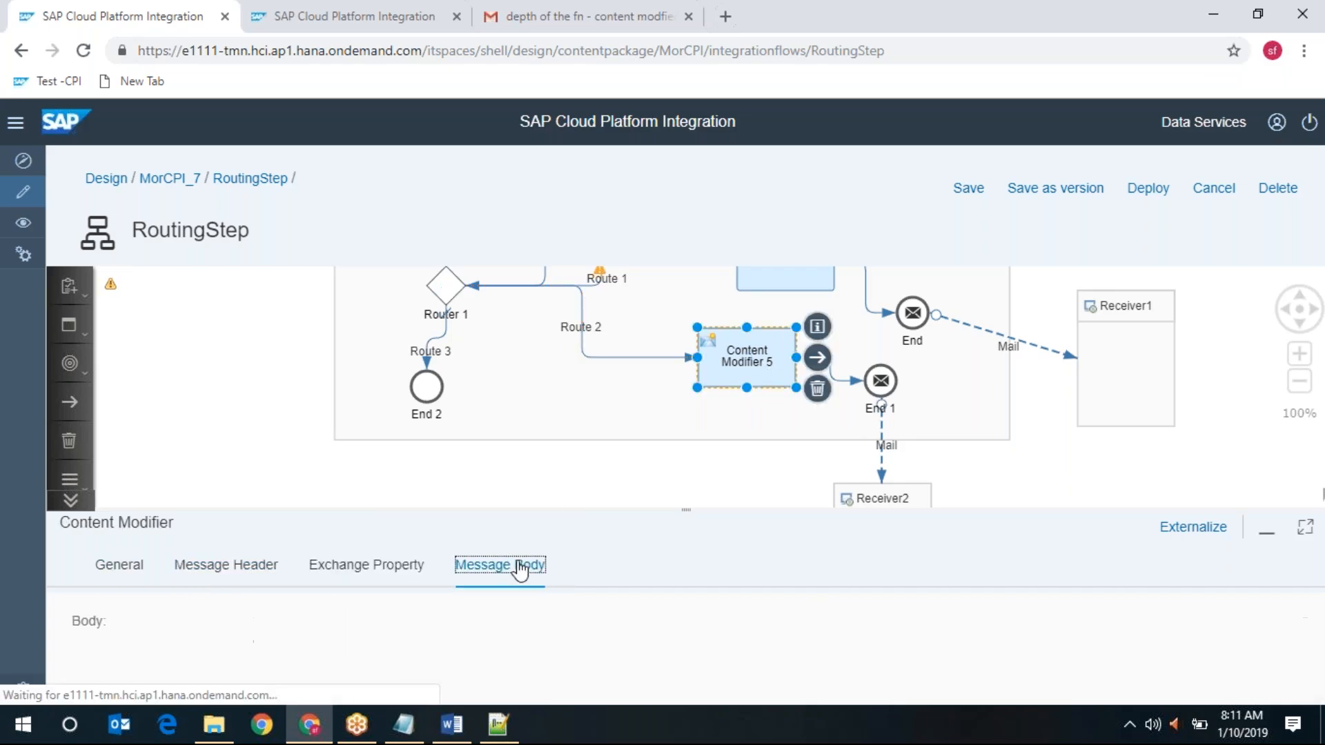
click(1304, 528)
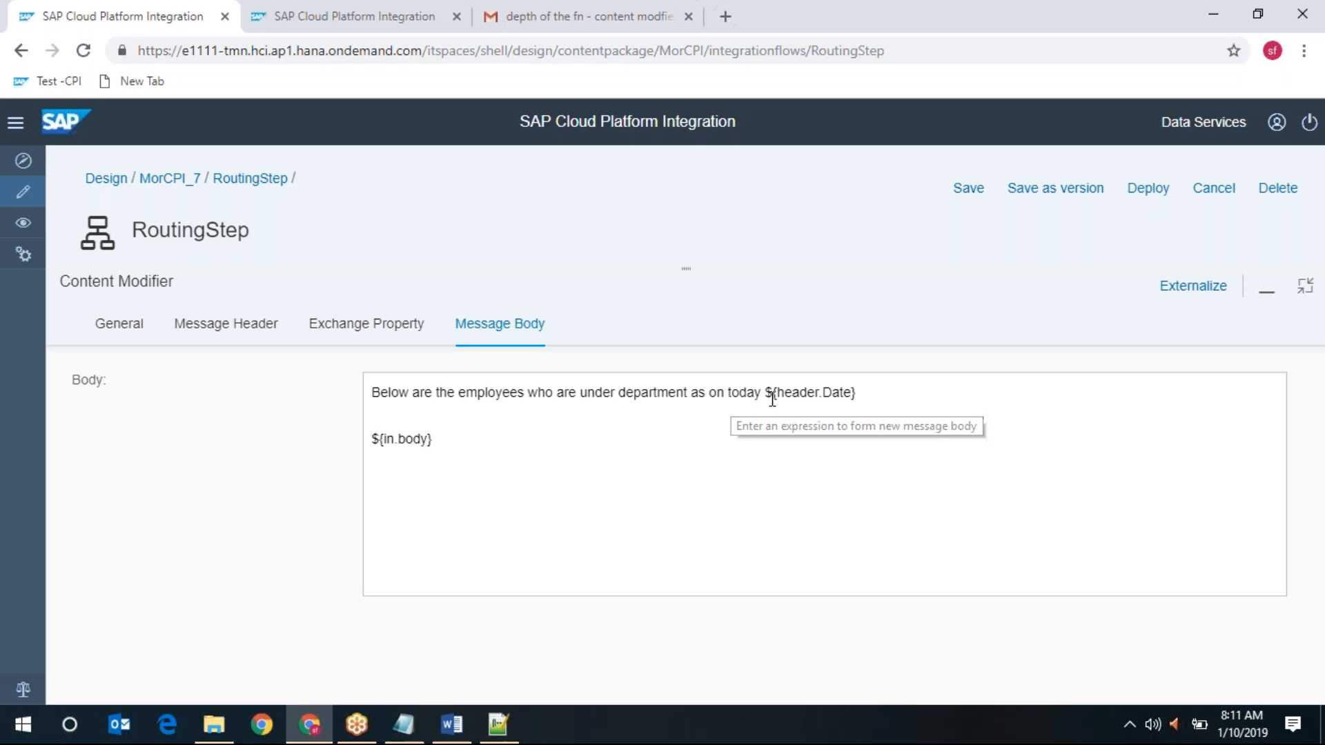
click(691, 403)
click(693, 392)
text(GBO04000)
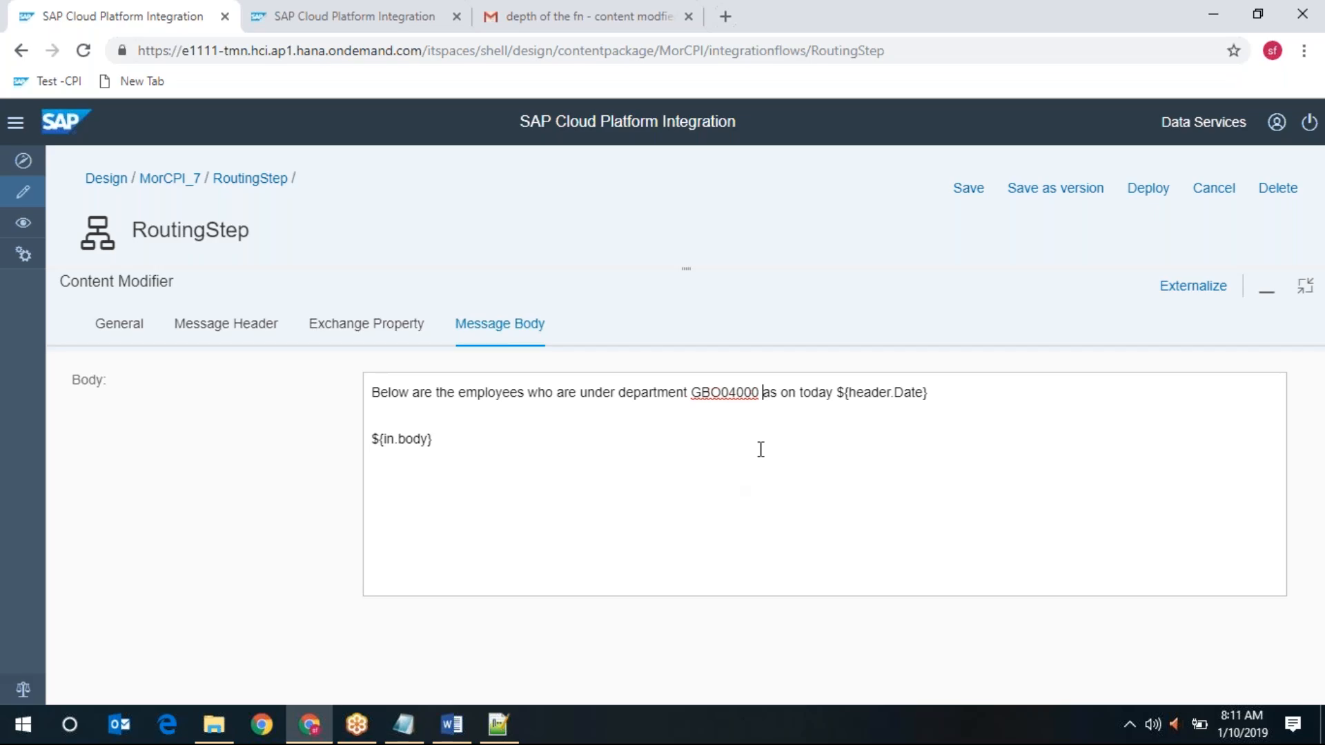
click(1309, 303)
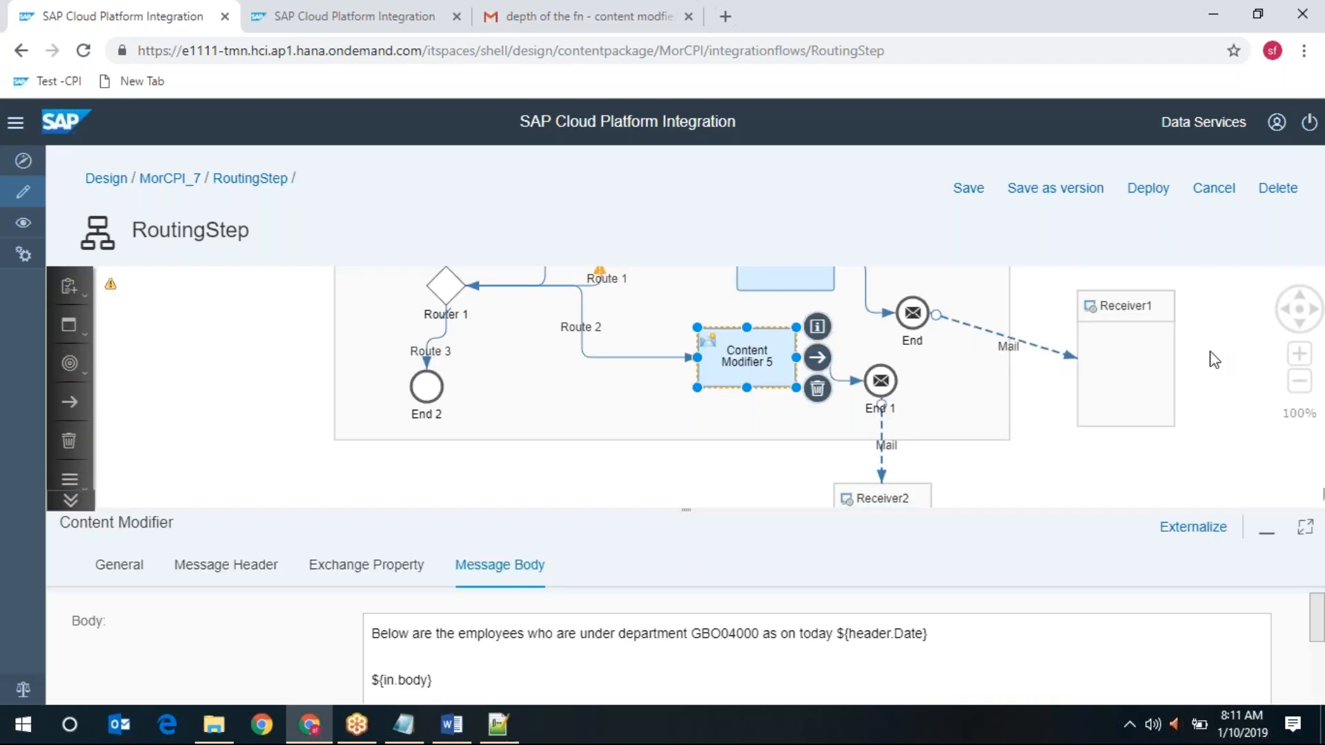
Step: Add a constant header named departmentID with the value GBO04000 to Content Modifier 1
click(1300, 304)
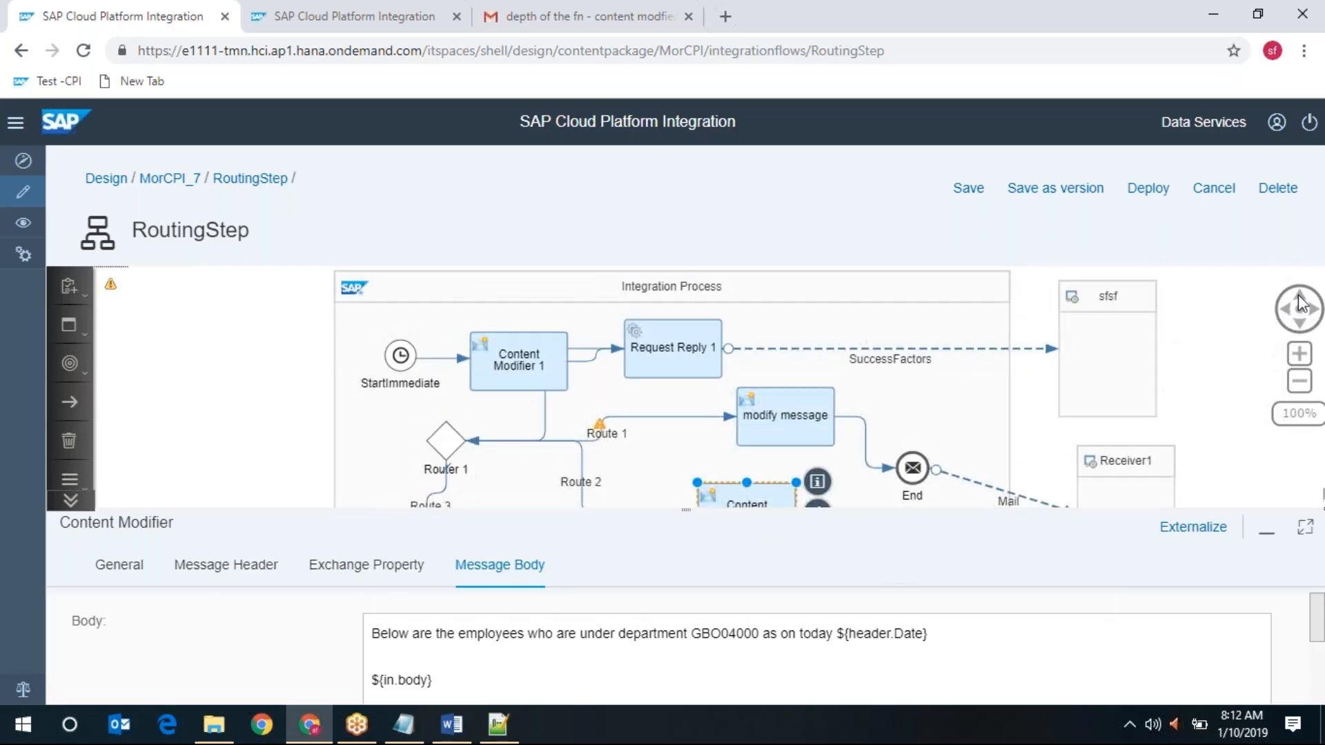
click(519, 358)
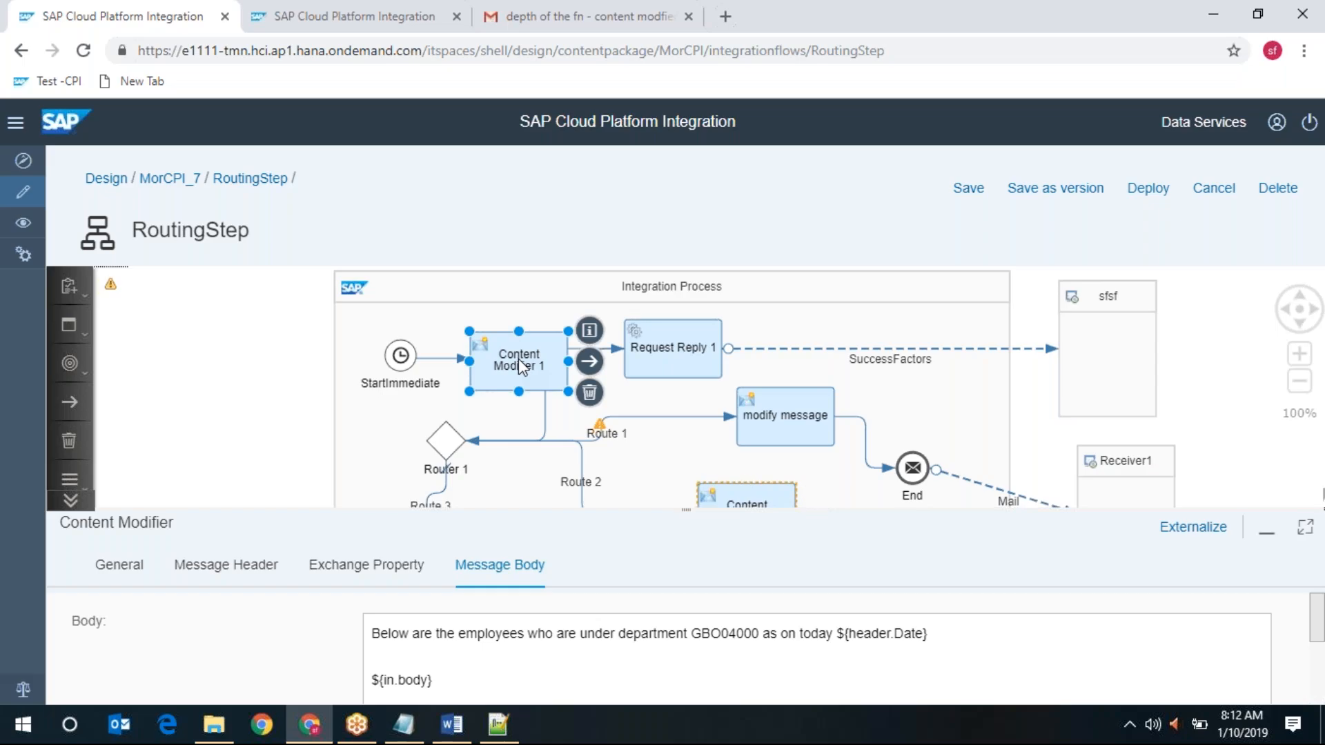
click(262, 566)
click(1306, 528)
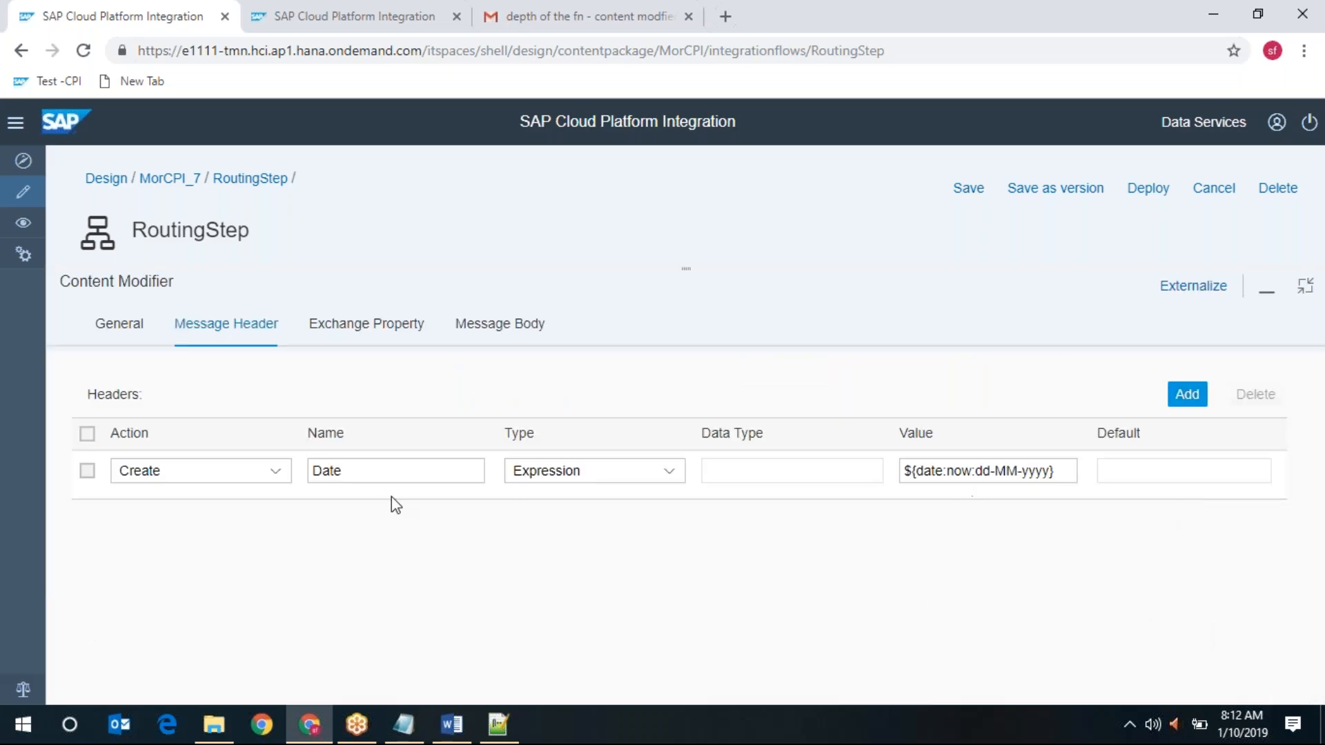
click(1197, 399)
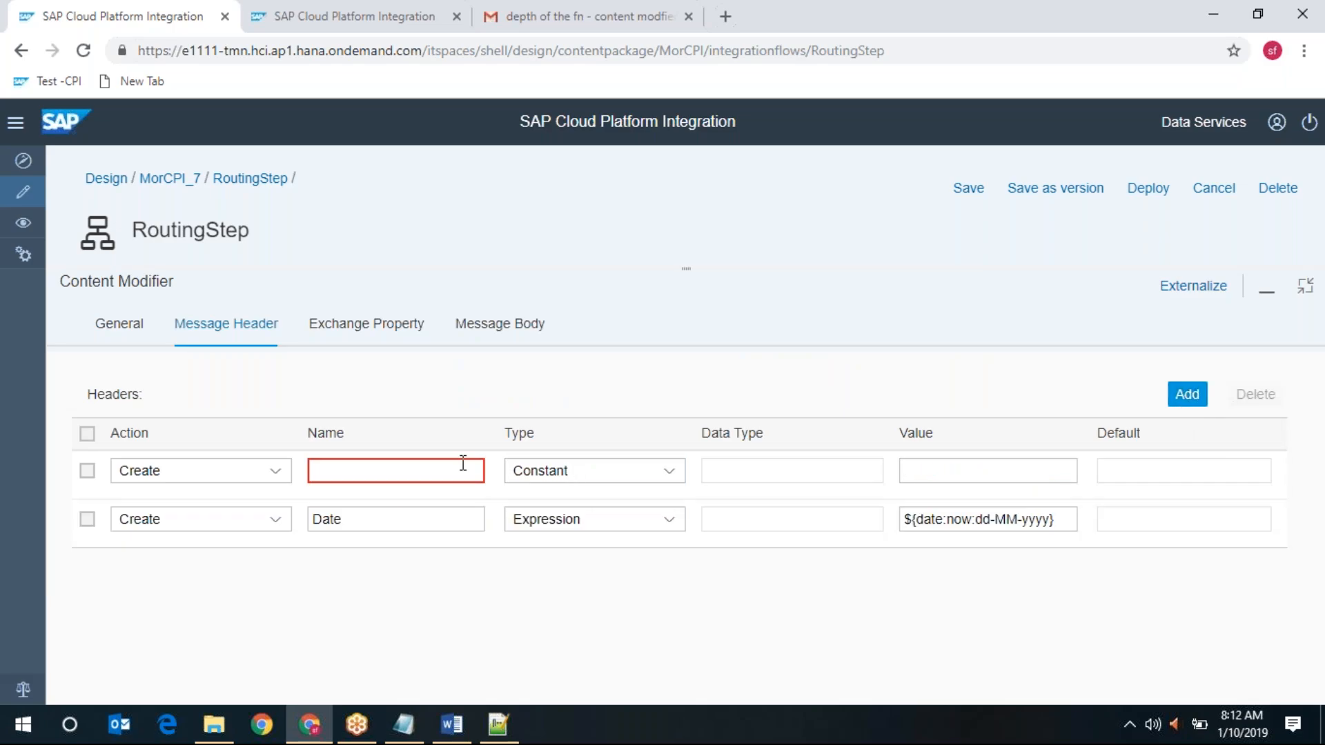
click(465, 476)
text(department)
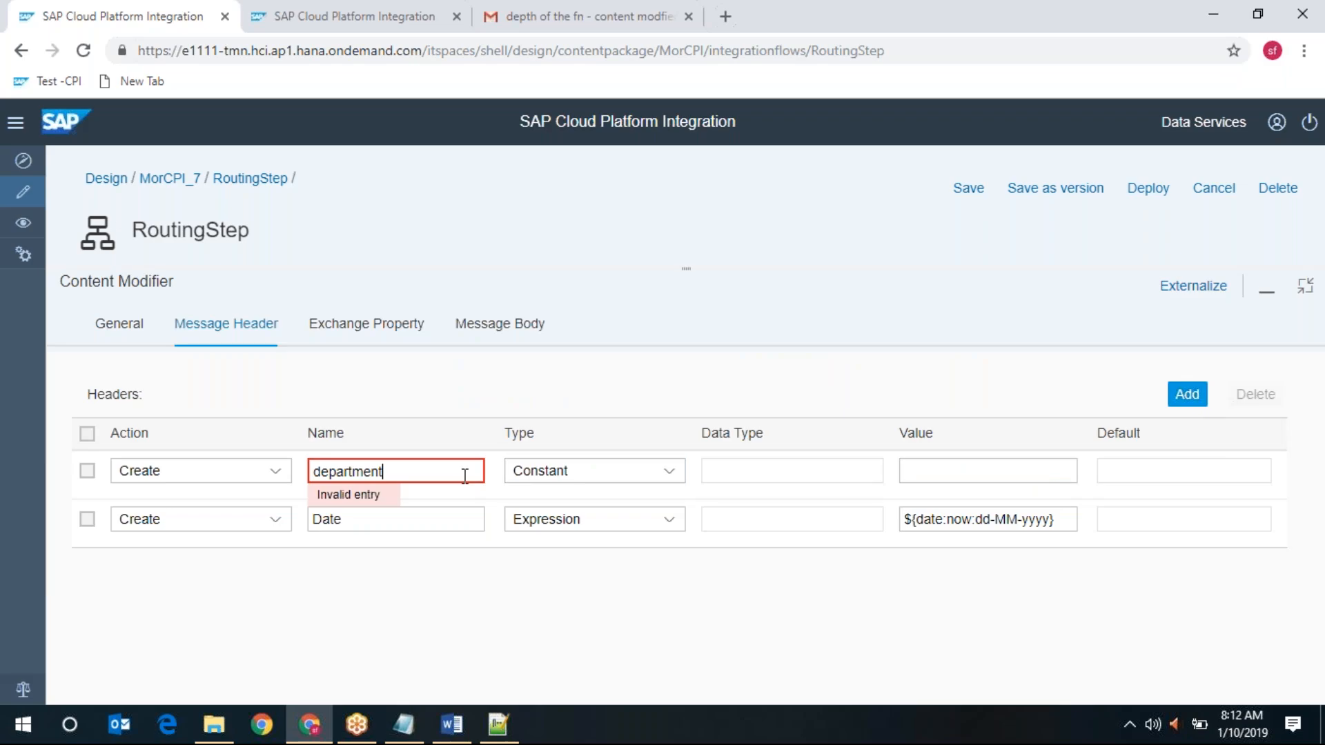
text(id)
text(ID)
click(930, 468)
text(GBO04000)
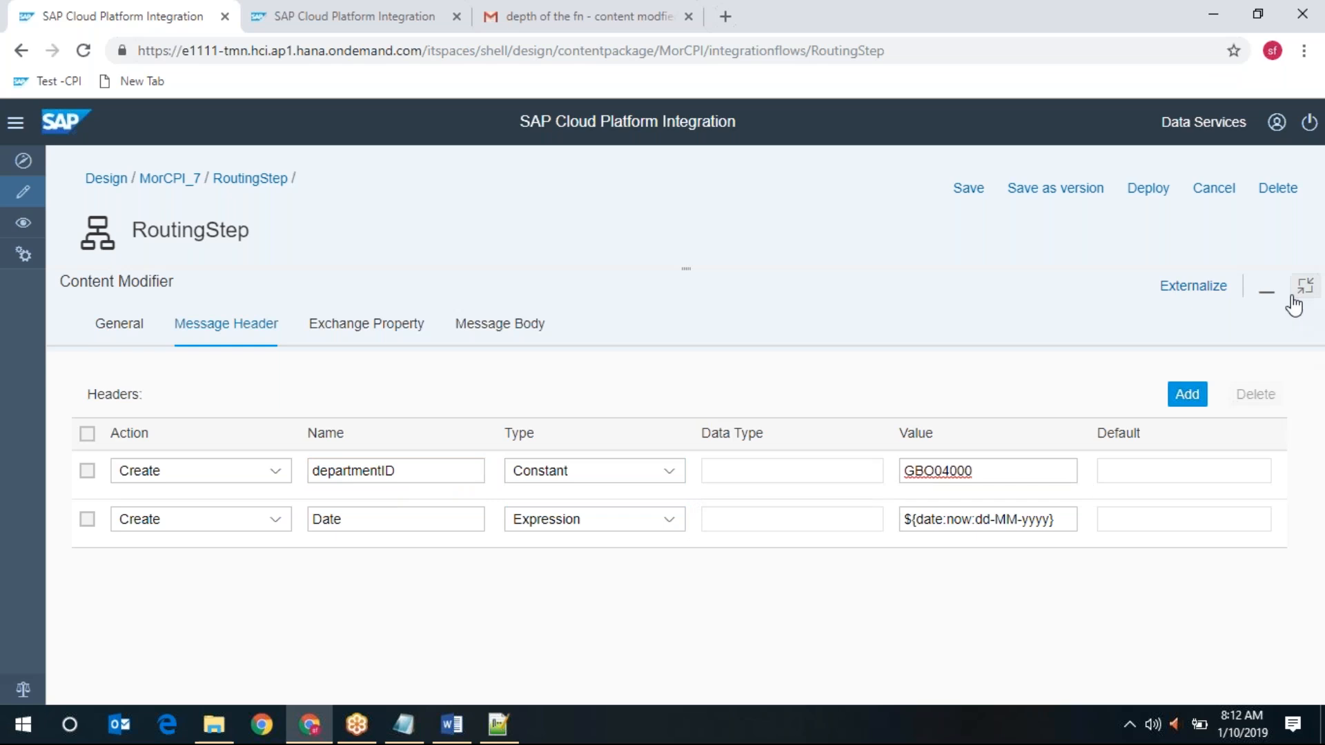
Step: Copy the departmentID header name and open the mail attributes of Receiver2's Mail channel
double_click(380, 474)
key(ctrl+c)
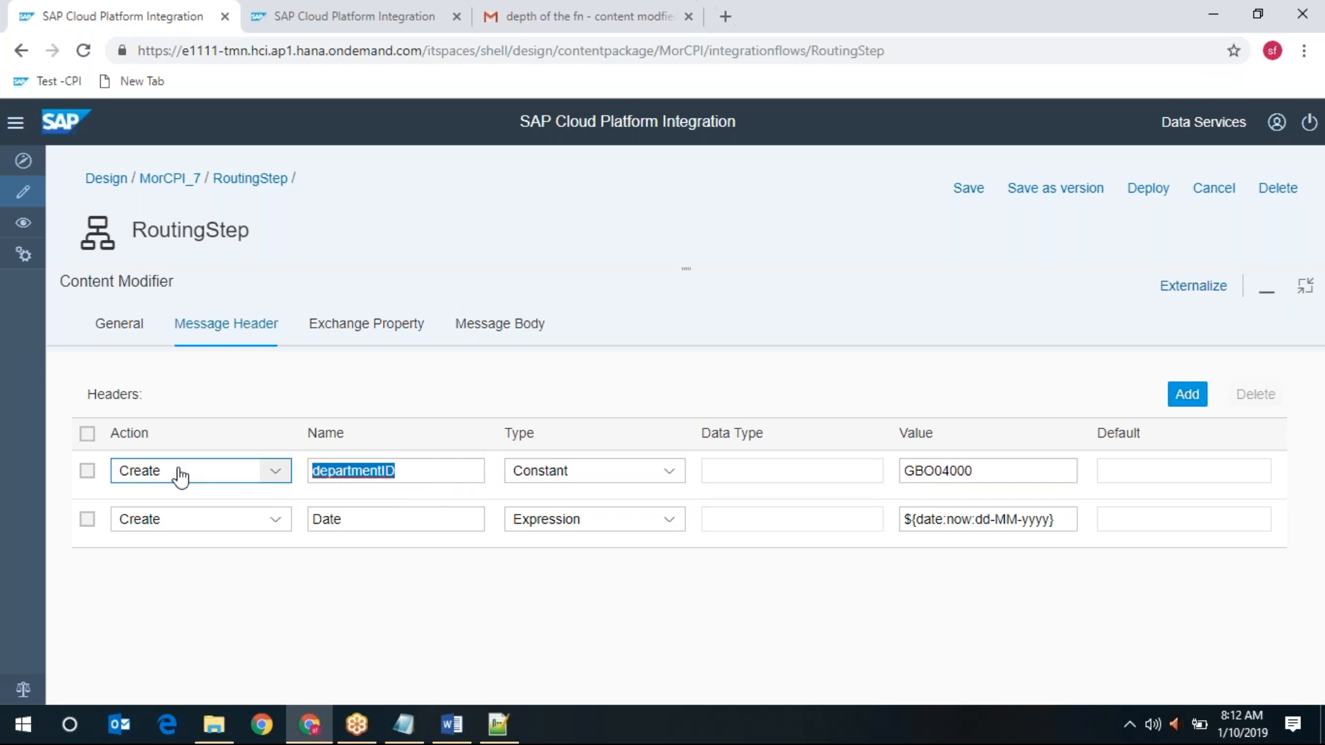
click(1304, 289)
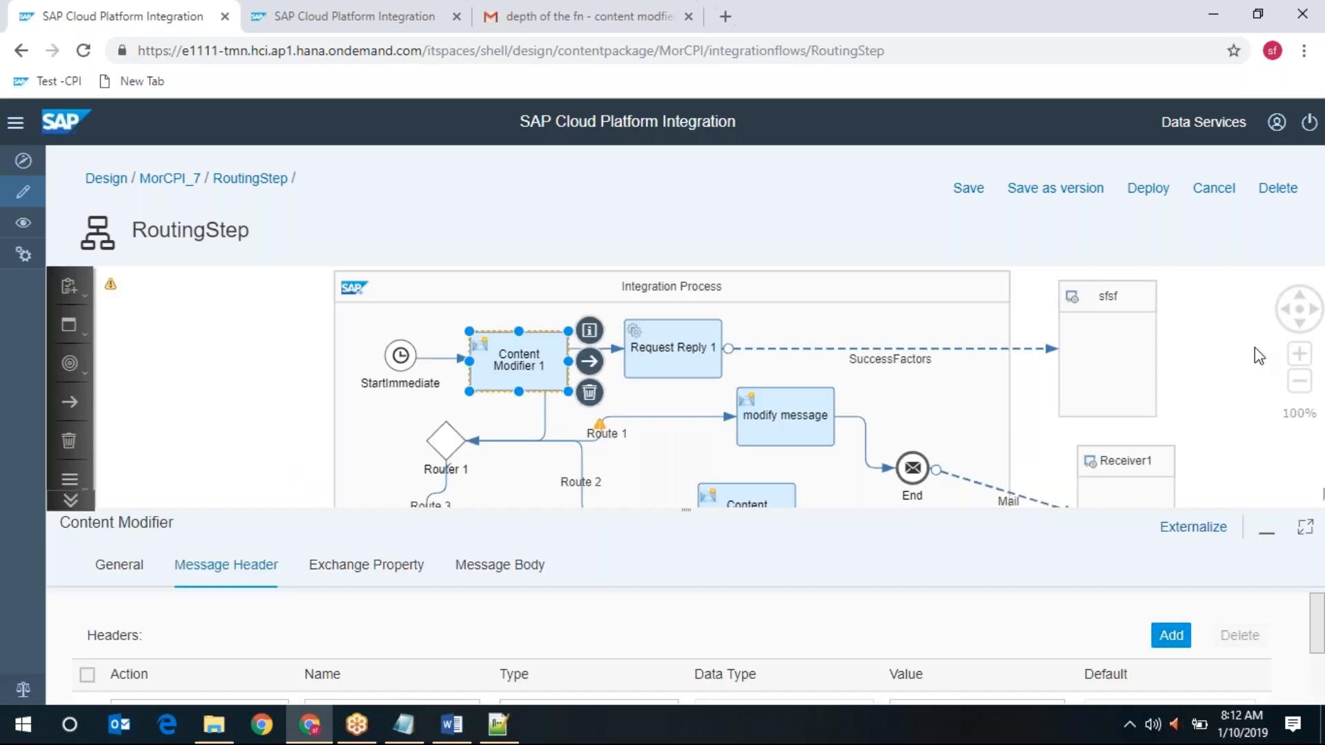
click(1301, 324)
click(1302, 323)
click(1301, 324)
click(881, 390)
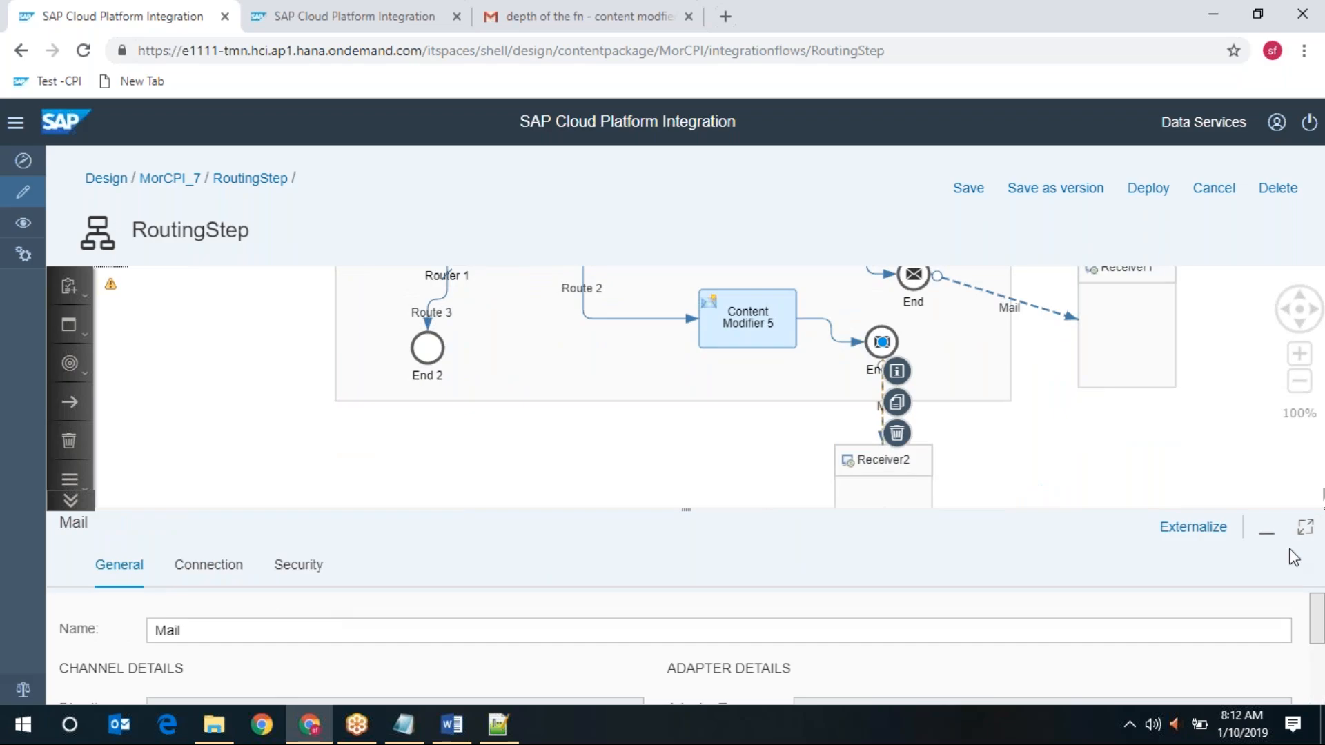
click(1304, 529)
click(209, 342)
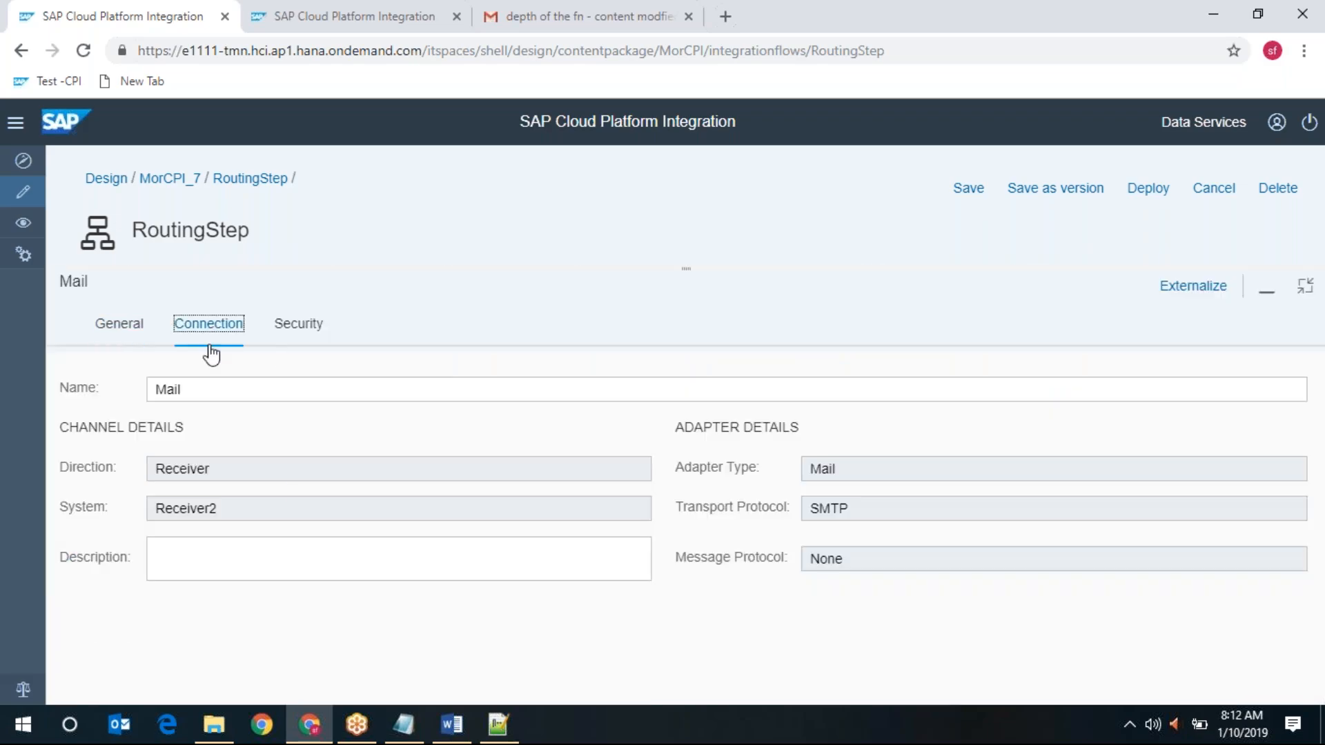
scroll(528, 587, down, 5)
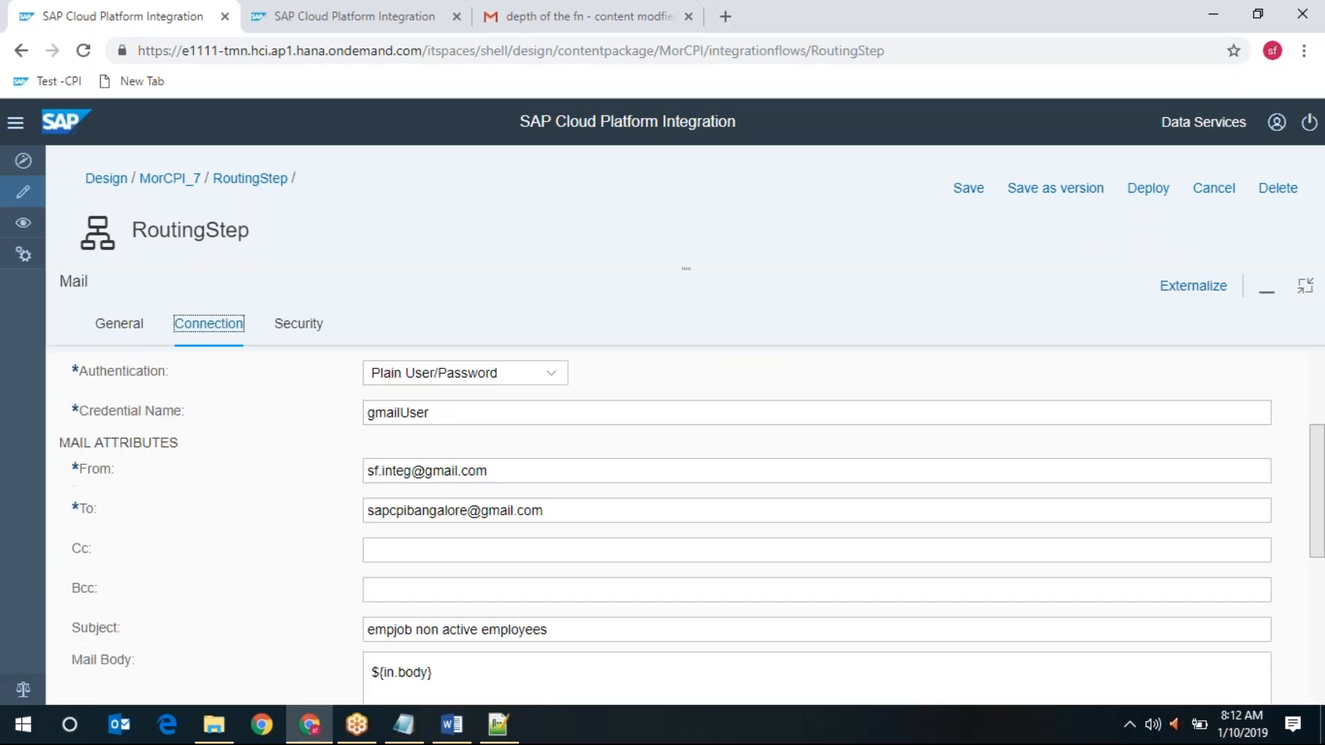
Step: Replace the mail subject of Receiver2's channel with "employees from department ${header.departmentID}"
drag(571, 533, 77, 536)
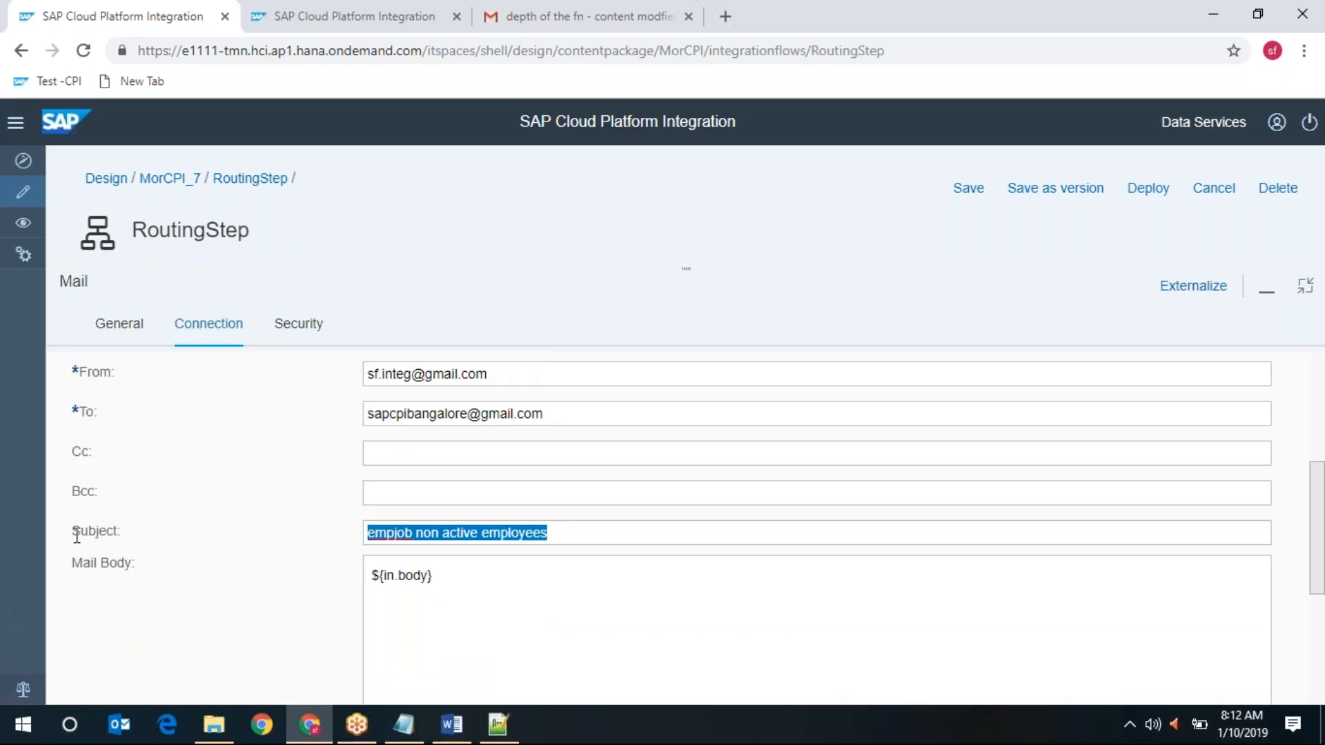
text($)
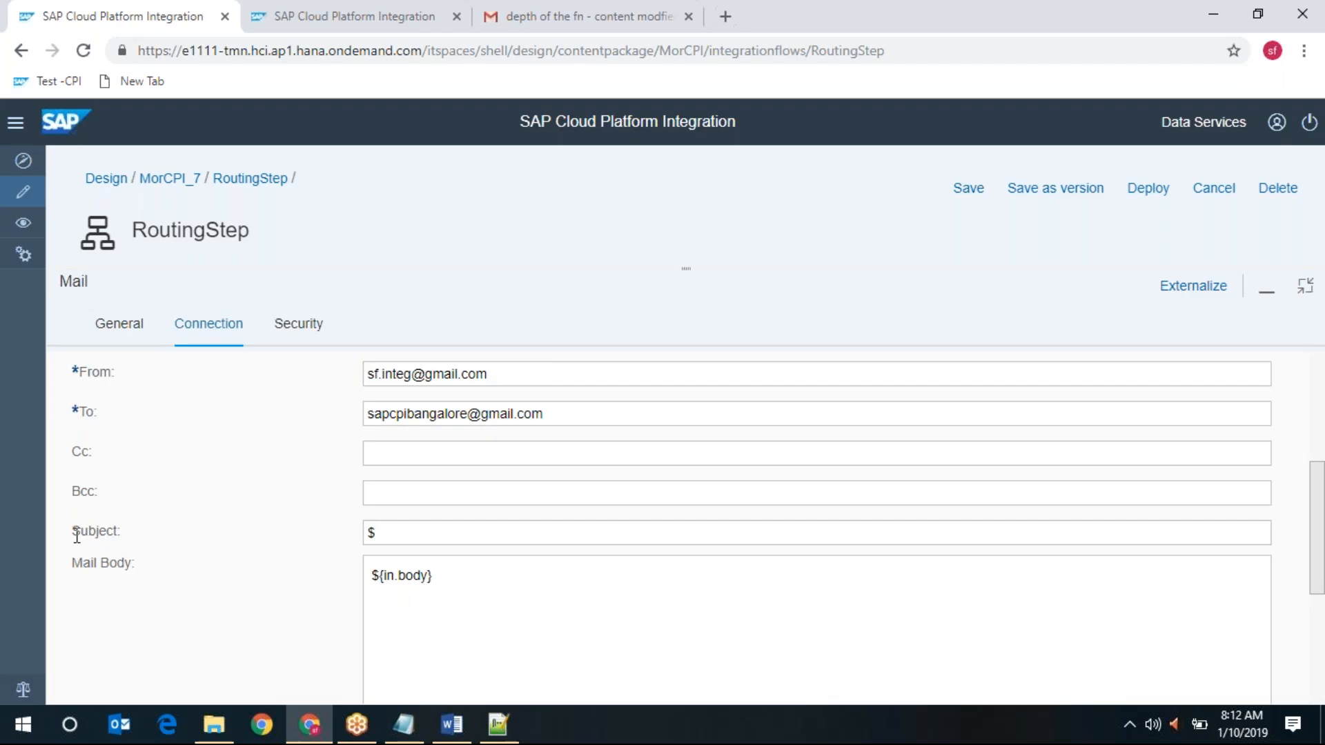
text(employees from department )
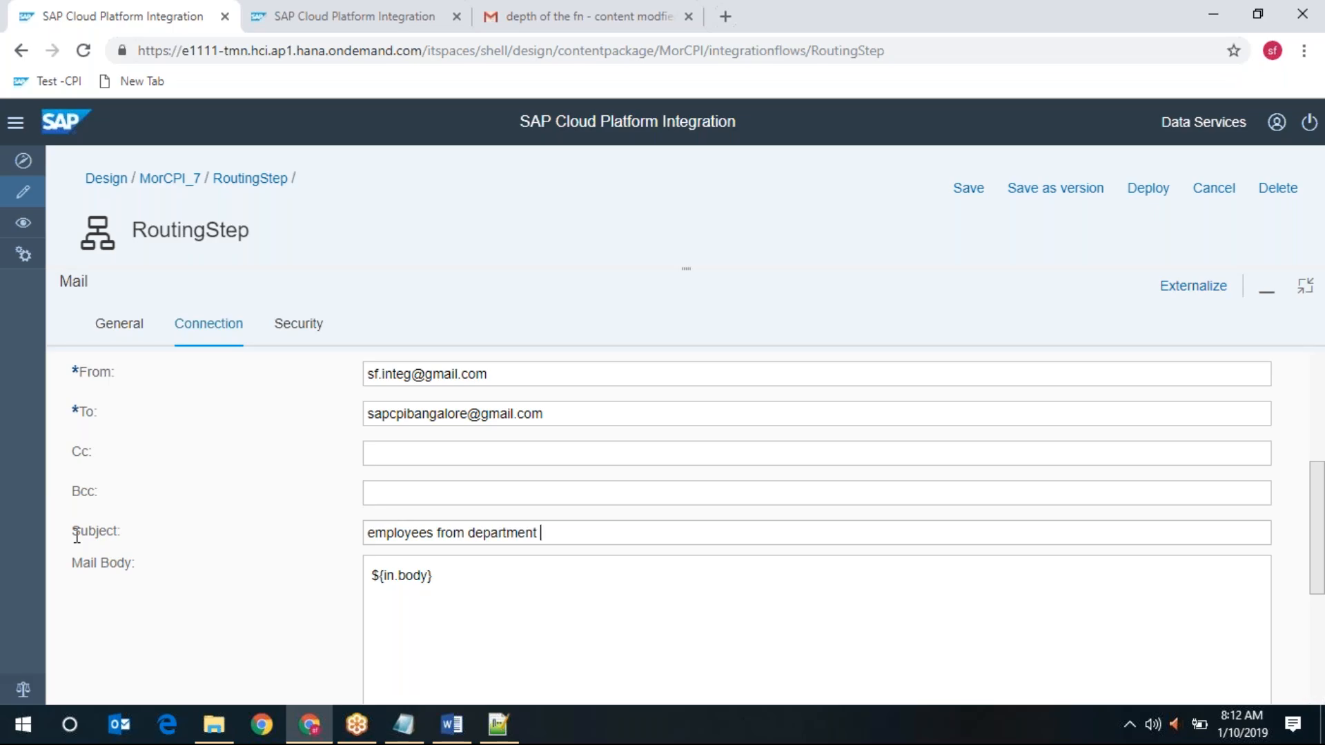
text(${hea)
text(.)
key(ctrl+v)
text(})
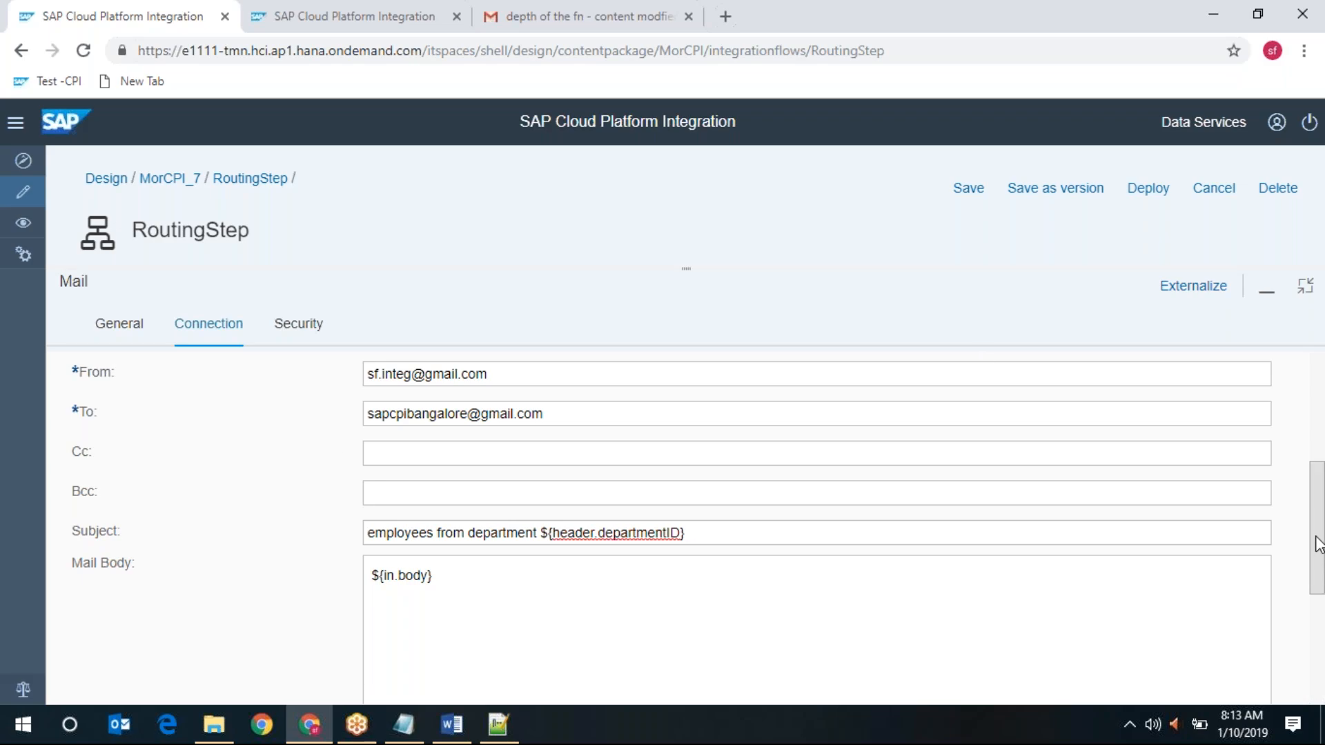
Step: Review the connection details, mail attributes, subject, body and encoding settings of Receiver2's Mail channel
mouse_move(1318, 545)
mouse_down()
mouse_move(1320, 638)
mouse_move(1317, 572)
mouse_up()
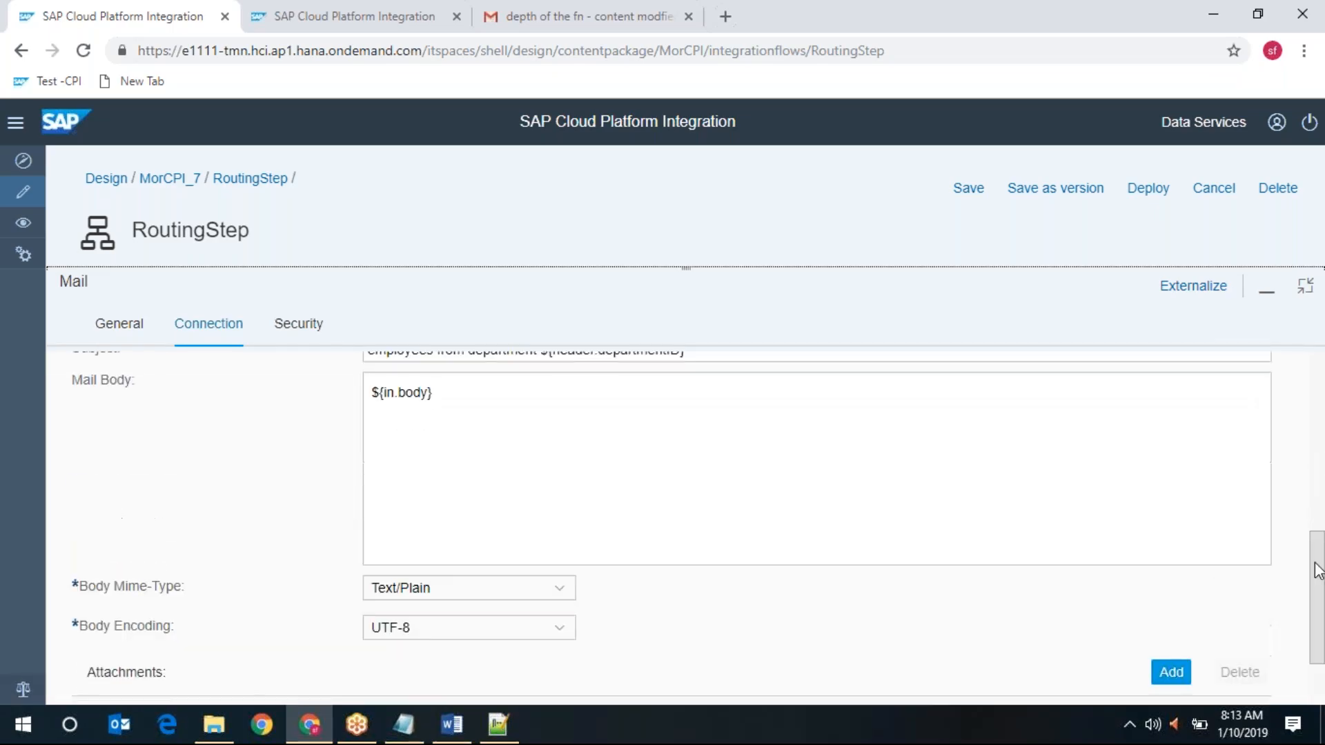
scroll(1301, 511, up, 4)
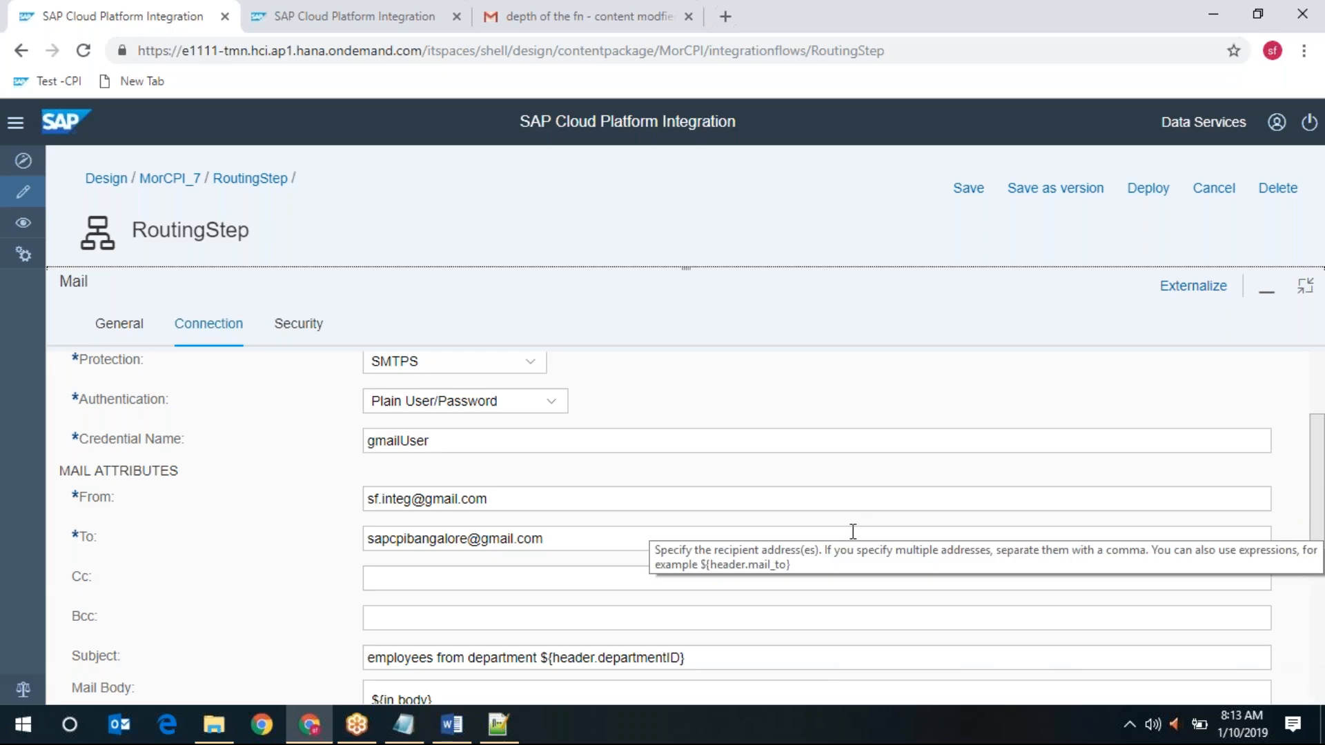
scroll(853, 532, down, 5)
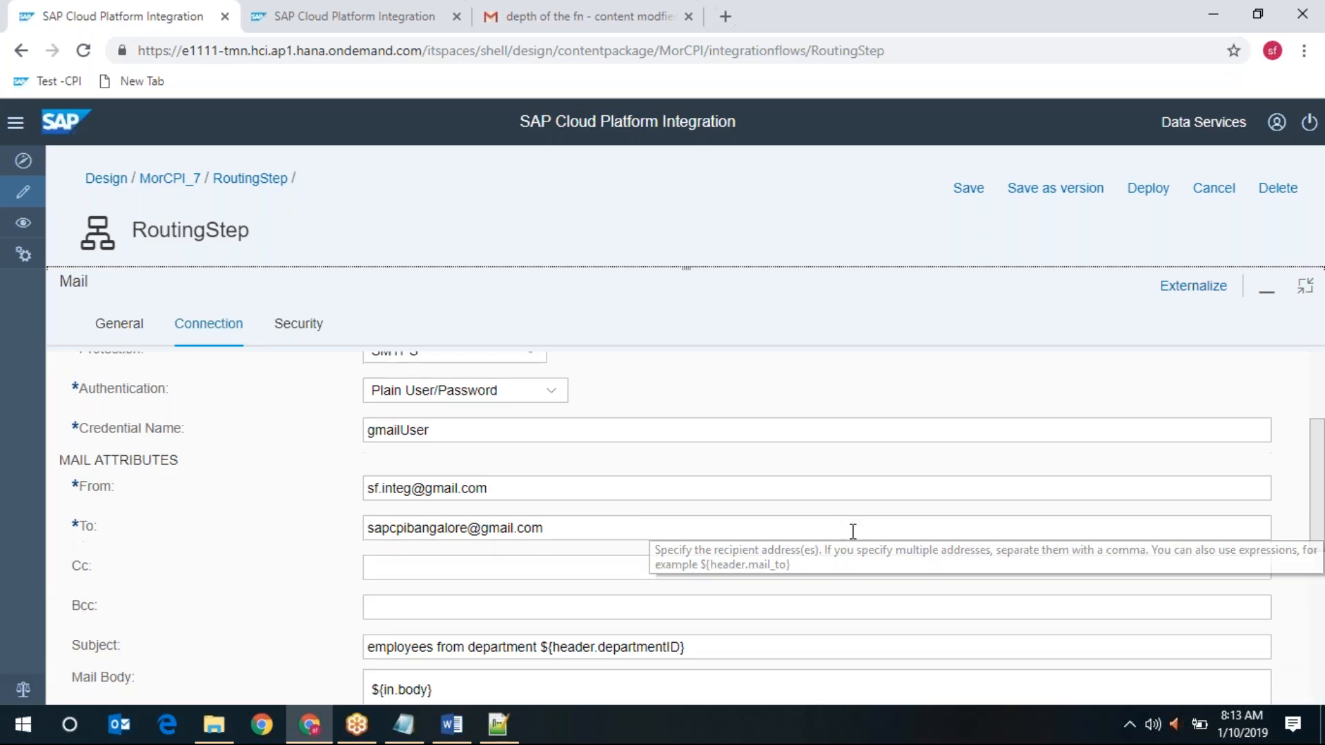
scroll(840, 575, up, 5)
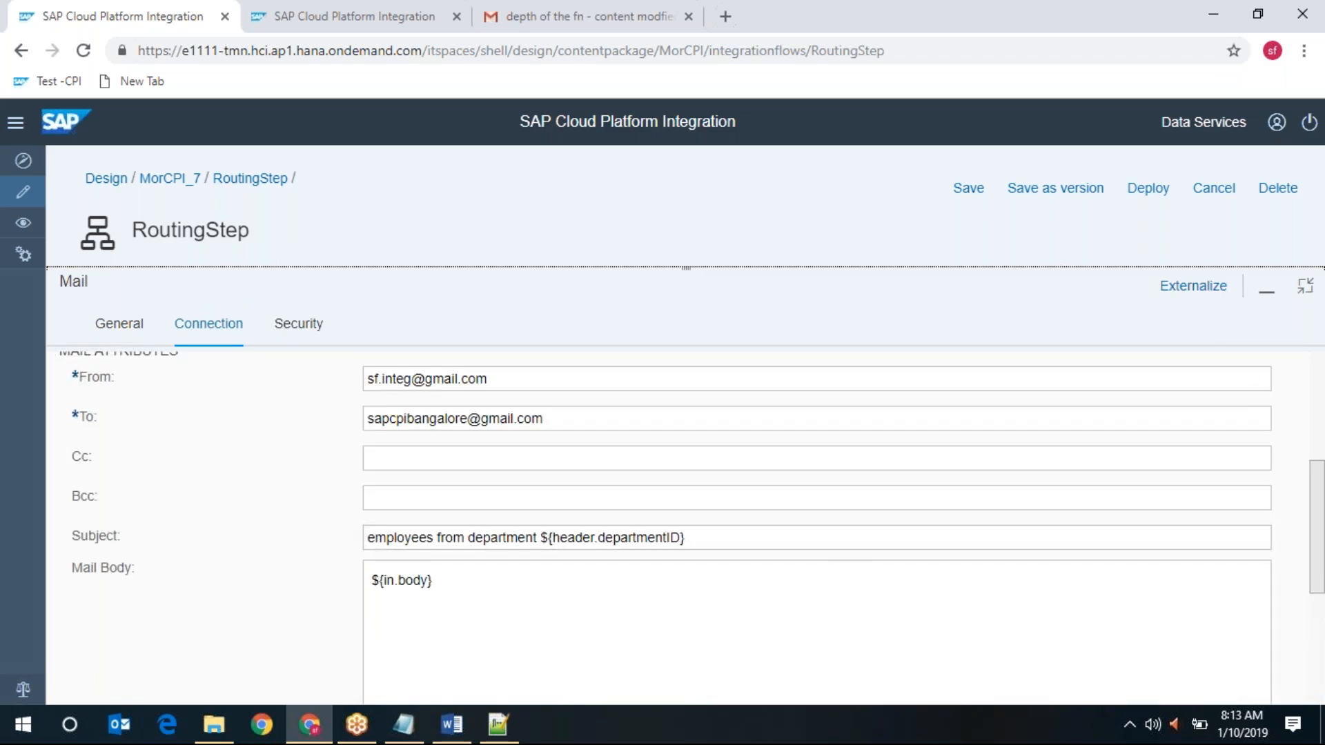
scroll(829, 620, up, 2)
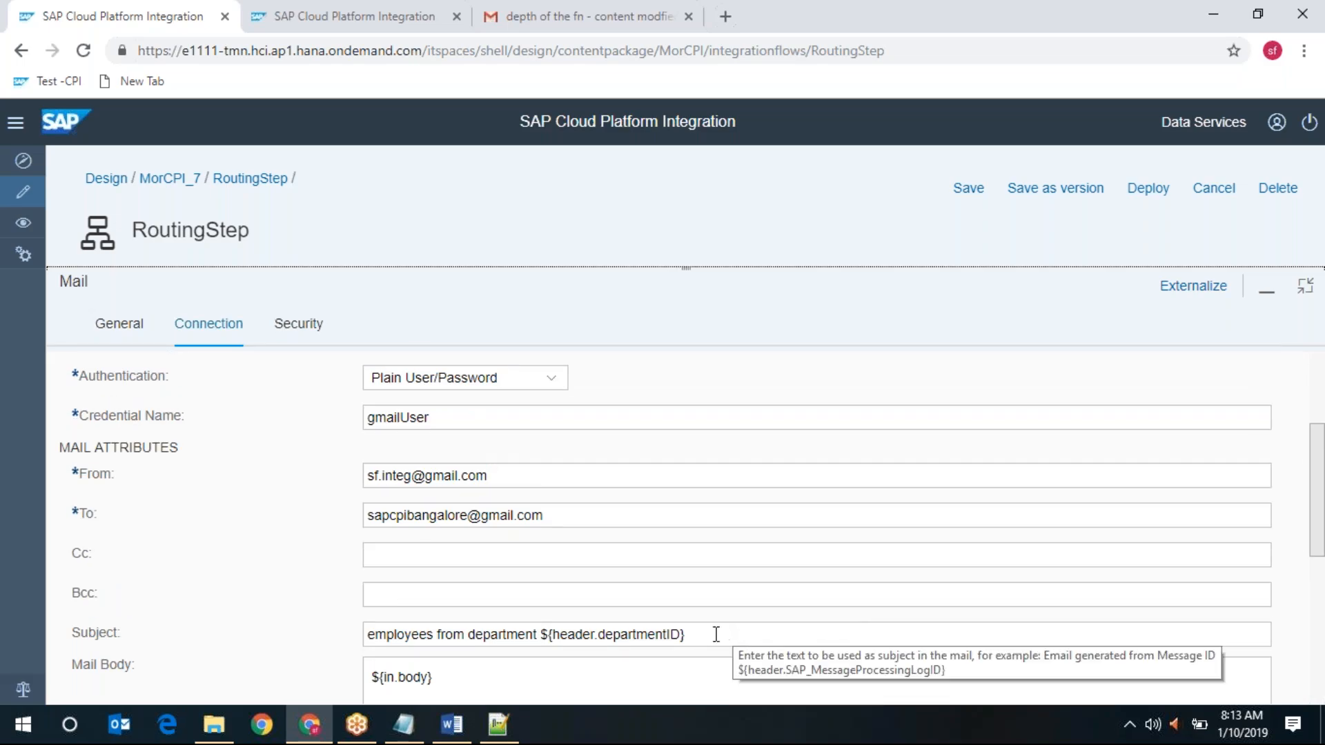
drag(694, 635, 528, 629)
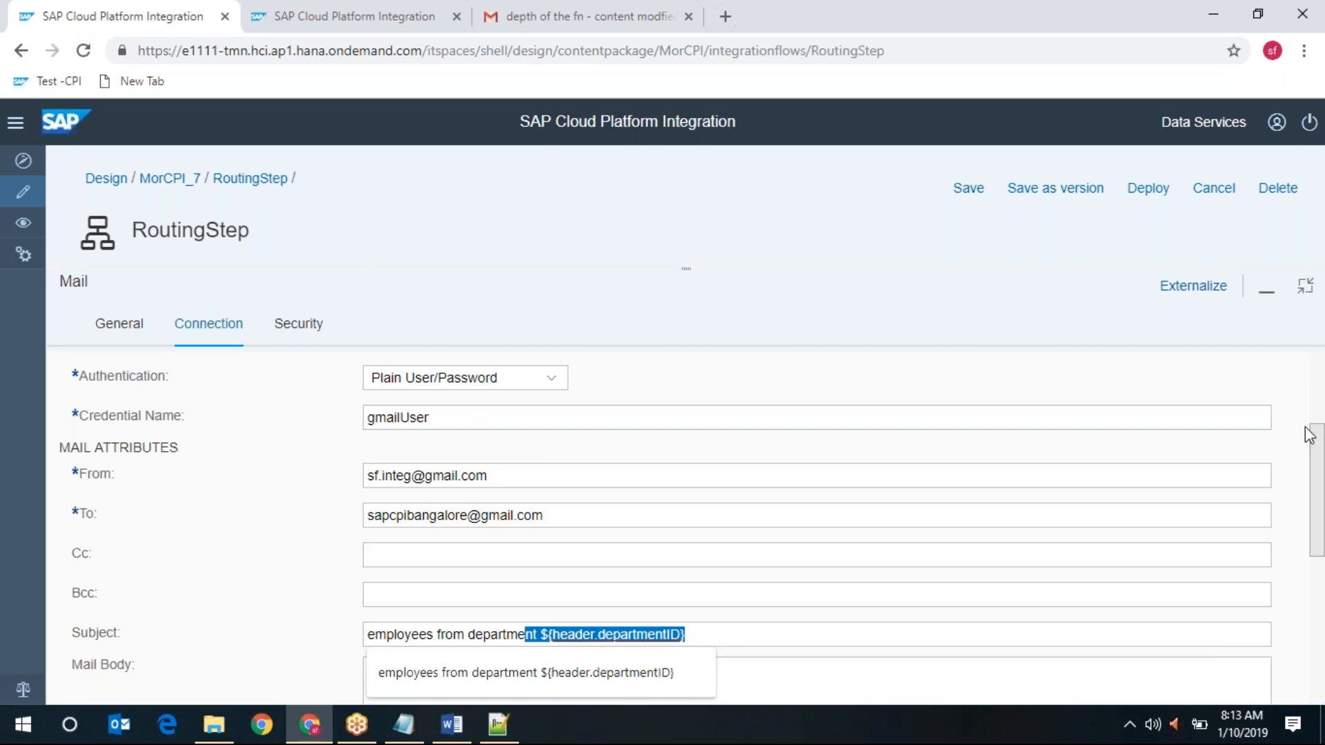
click(1321, 517)
scroll(1321, 517, up, 3)
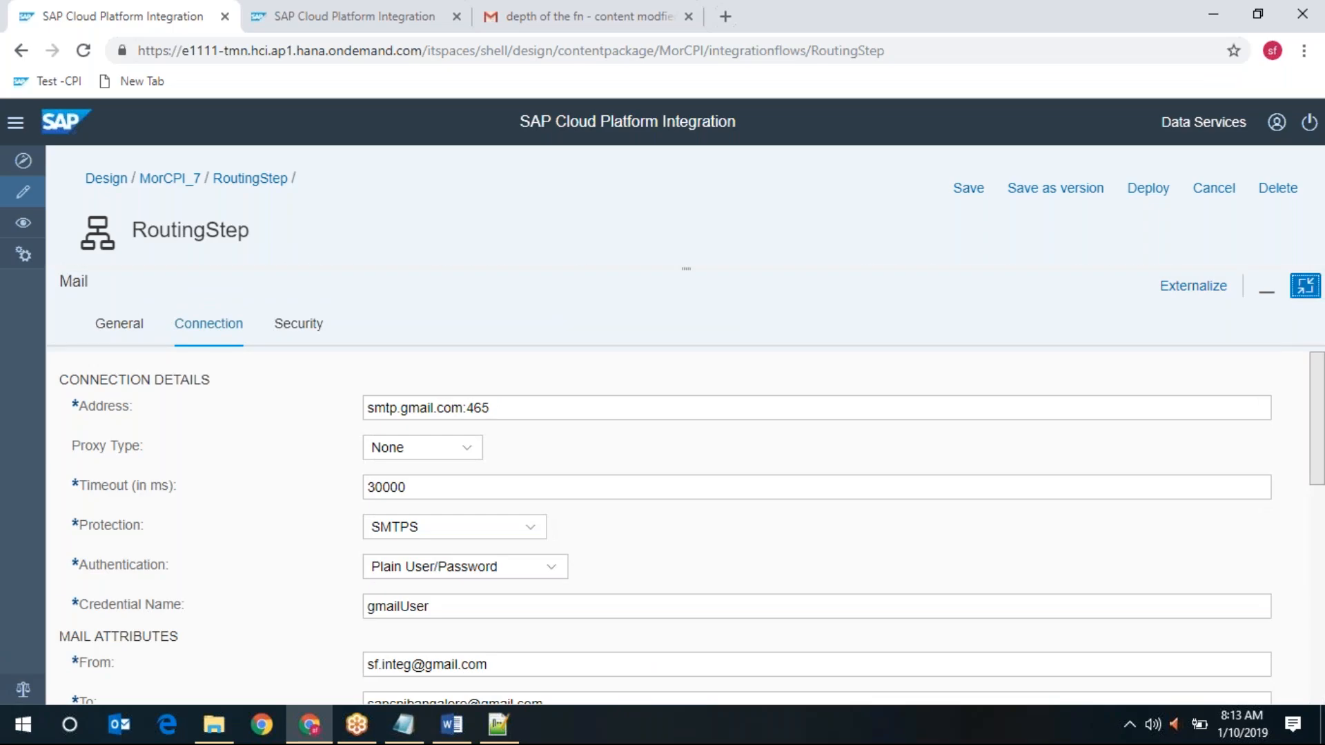
click(1304, 285)
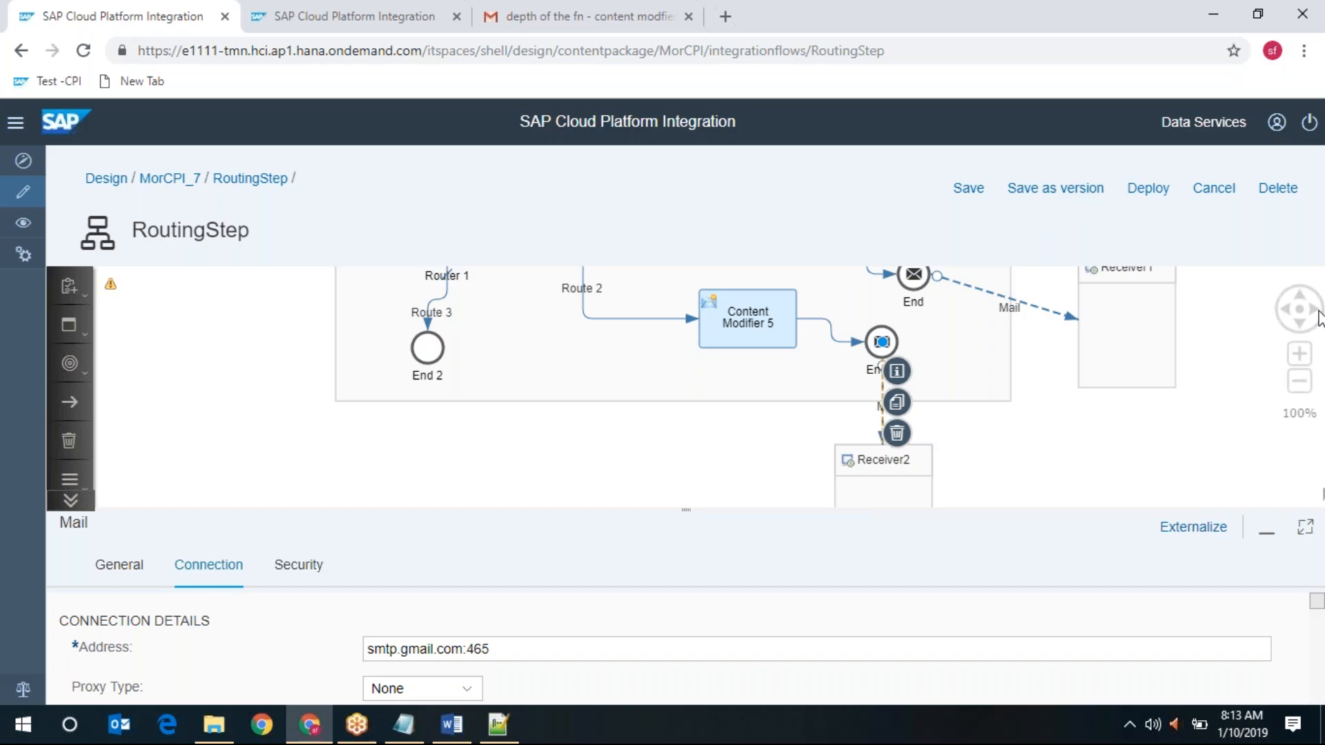
Step: Try to save the RoutingStep integration flow as version 1.0.6
click(1057, 194)
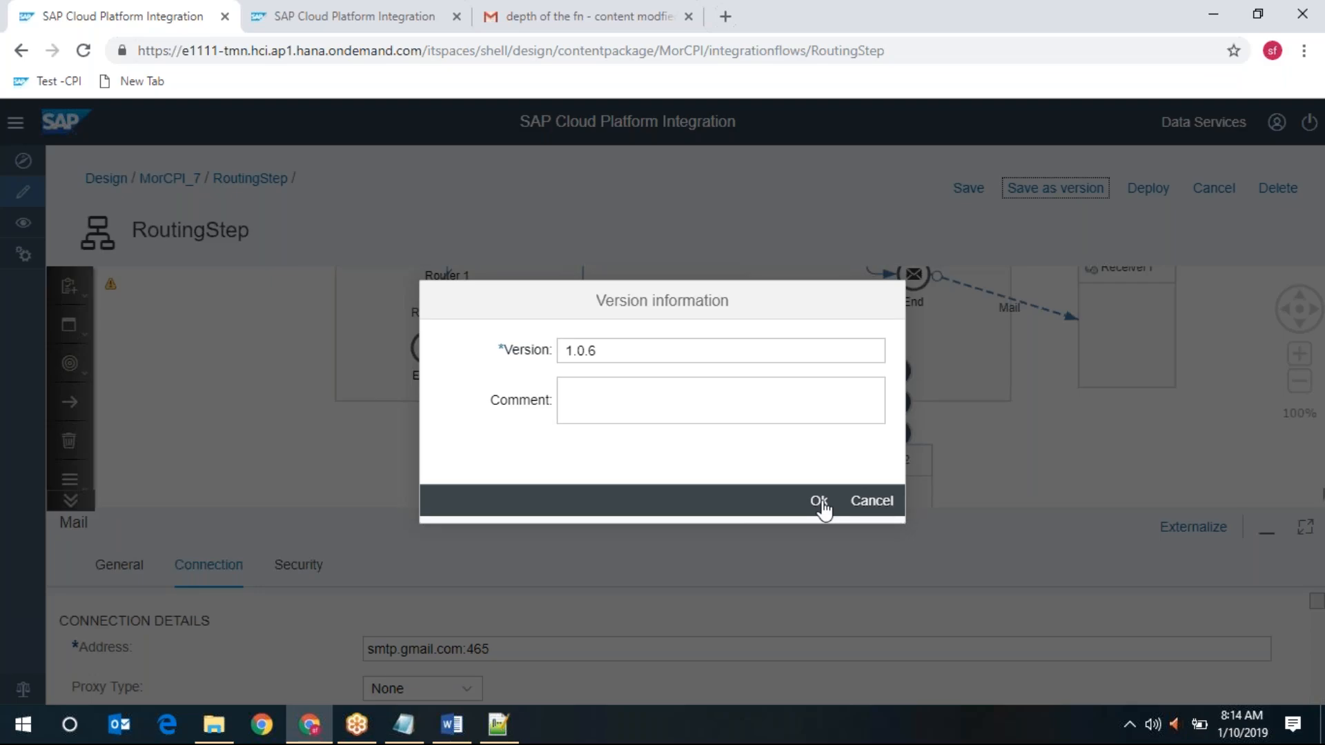
click(821, 507)
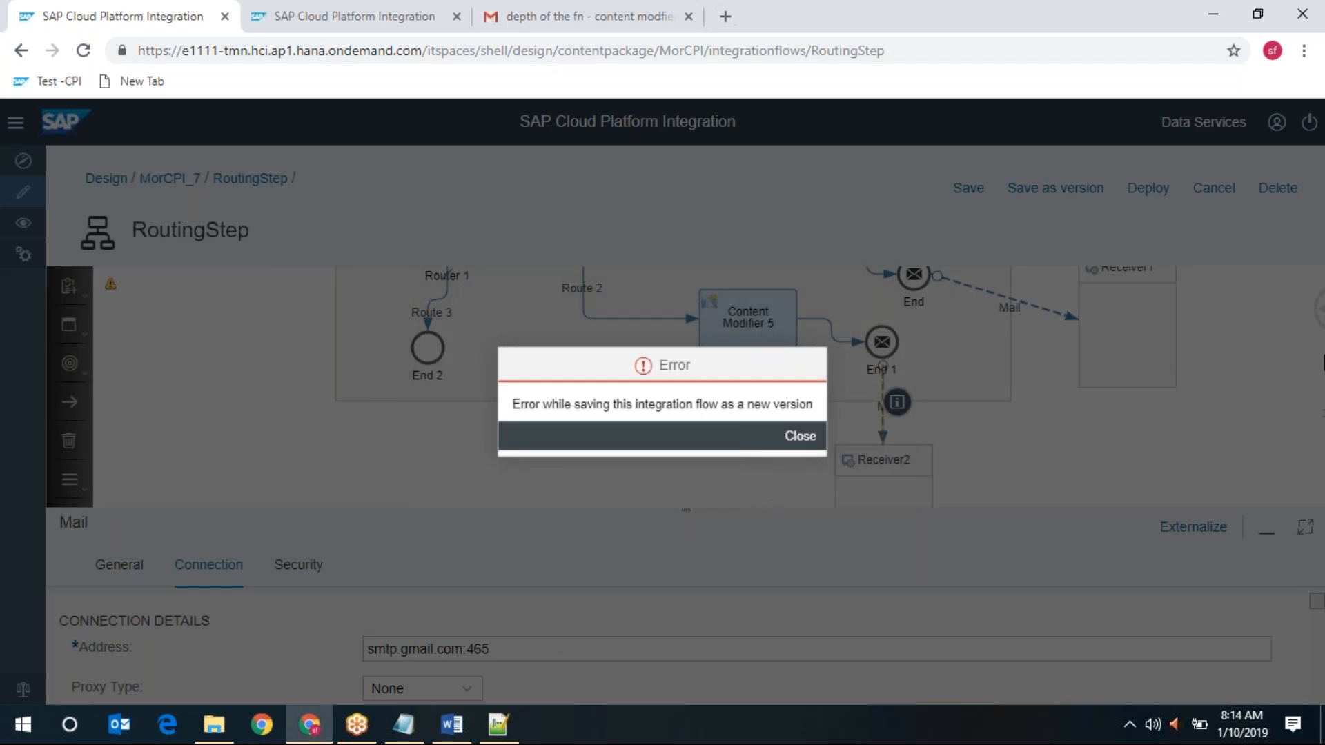
click(800, 436)
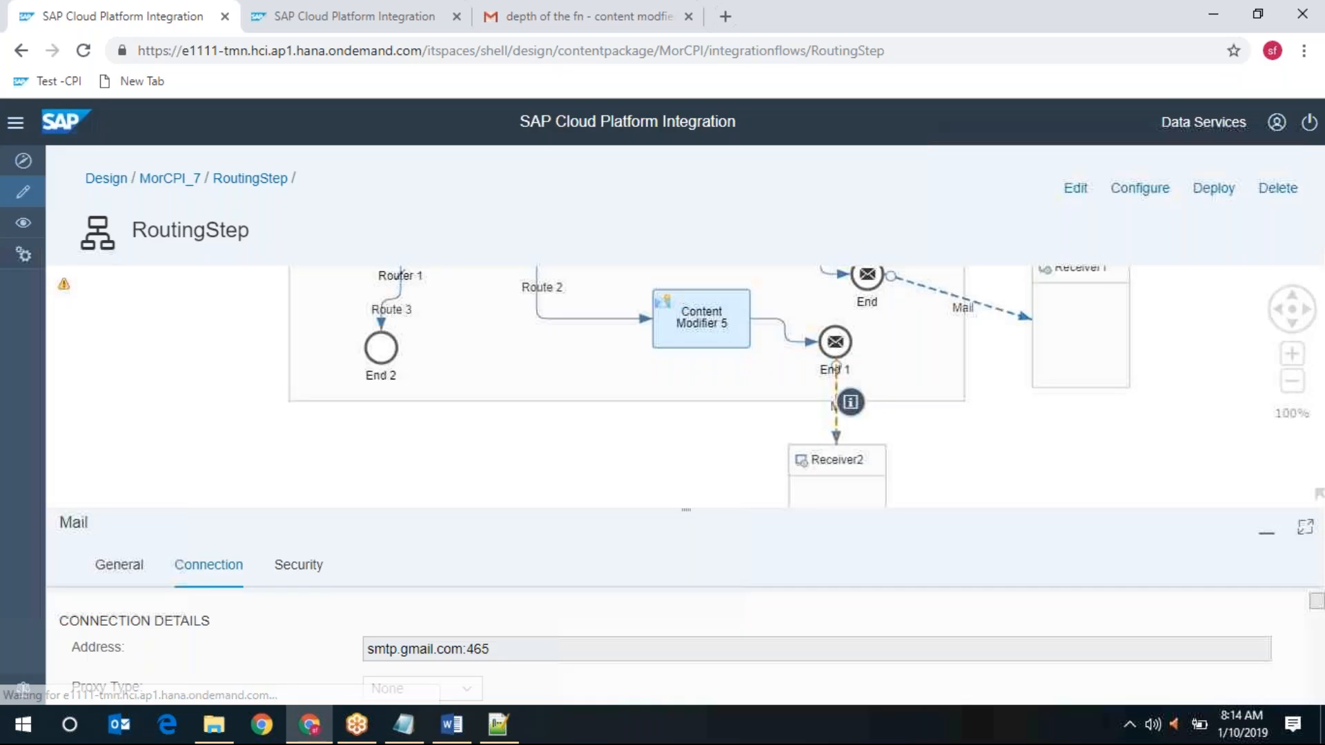
Step: Examine the End 2 event that Route 3 leads to
click(1293, 303)
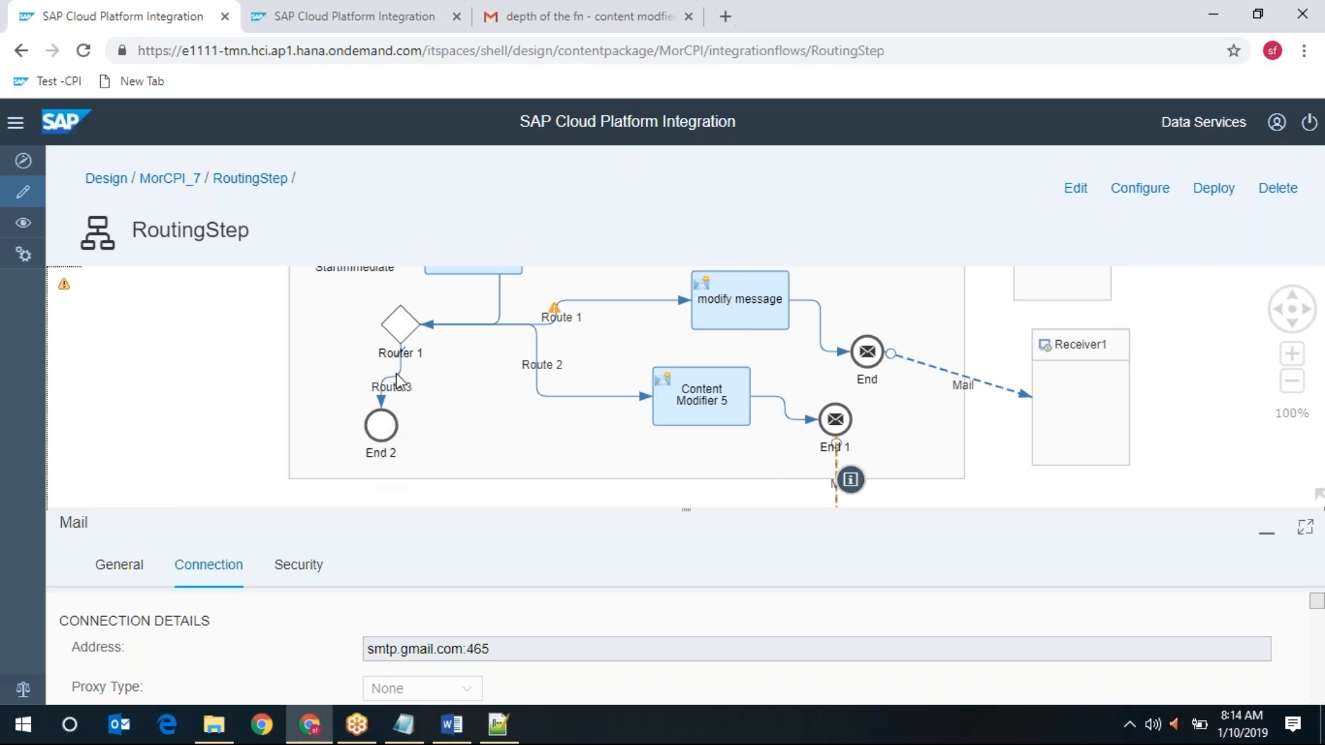
click(383, 434)
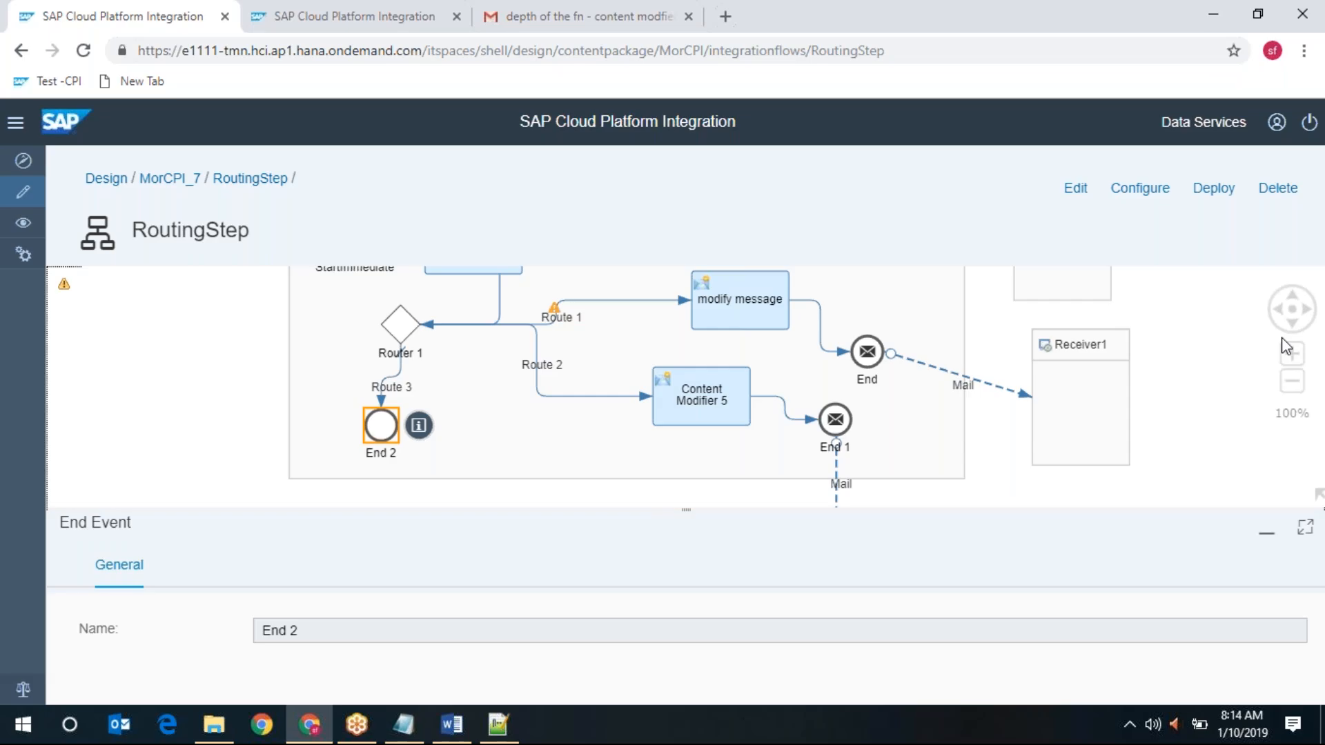
Step: Try to deploy the RoutingStep integration flow
click(1292, 293)
click(1292, 295)
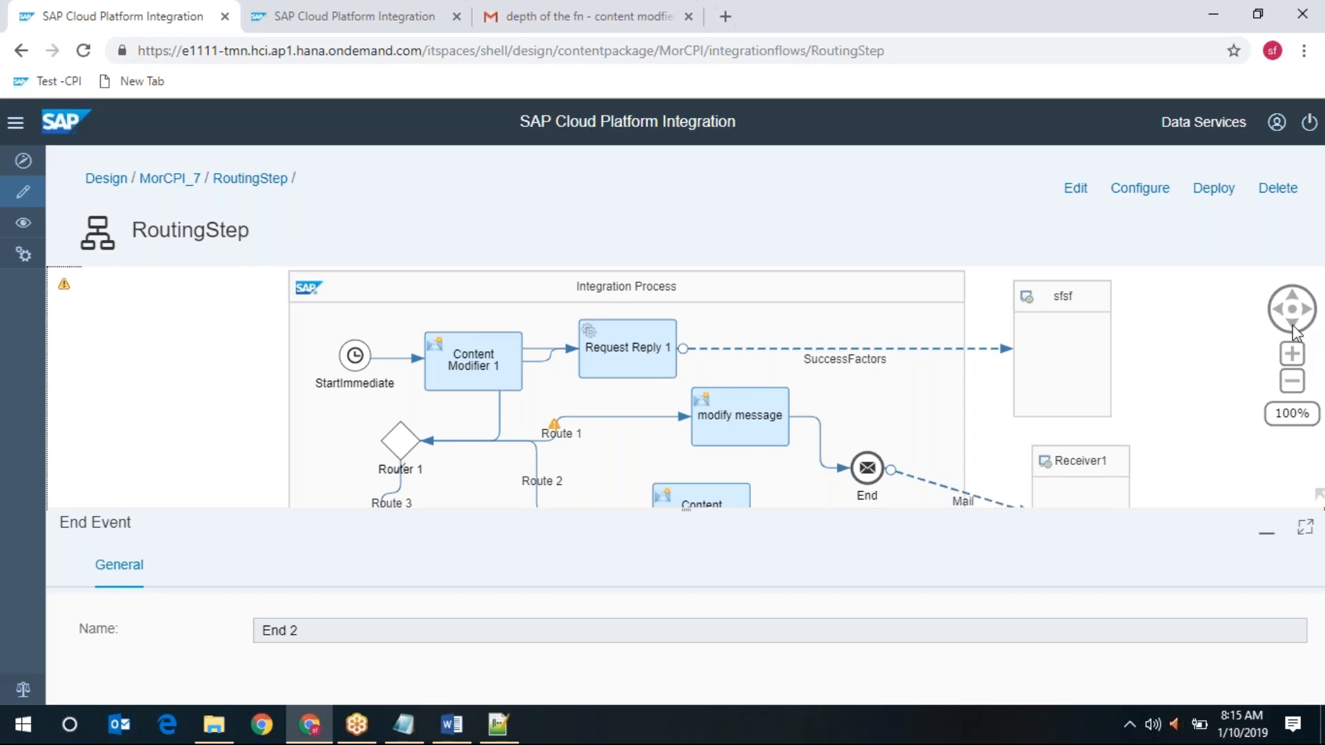
click(1292, 327)
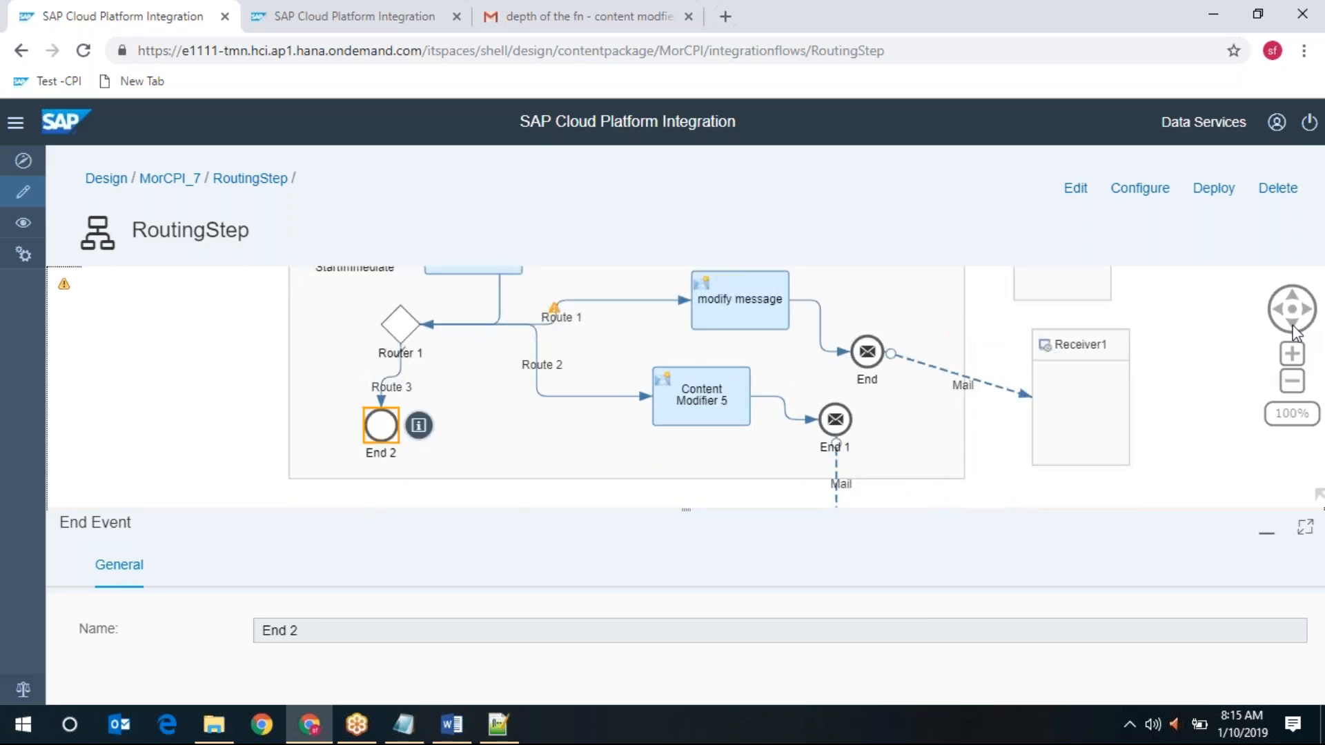
click(1293, 327)
click(1293, 329)
click(1293, 329)
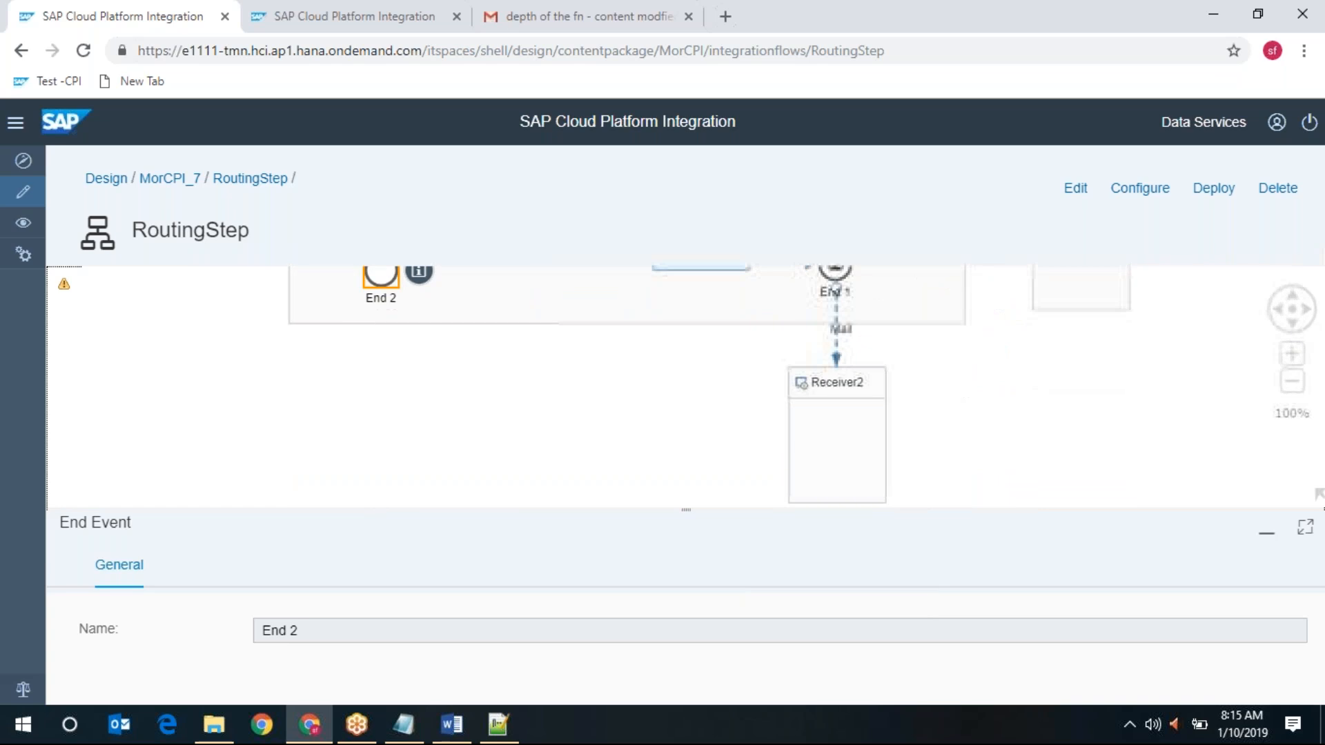
click(1206, 192)
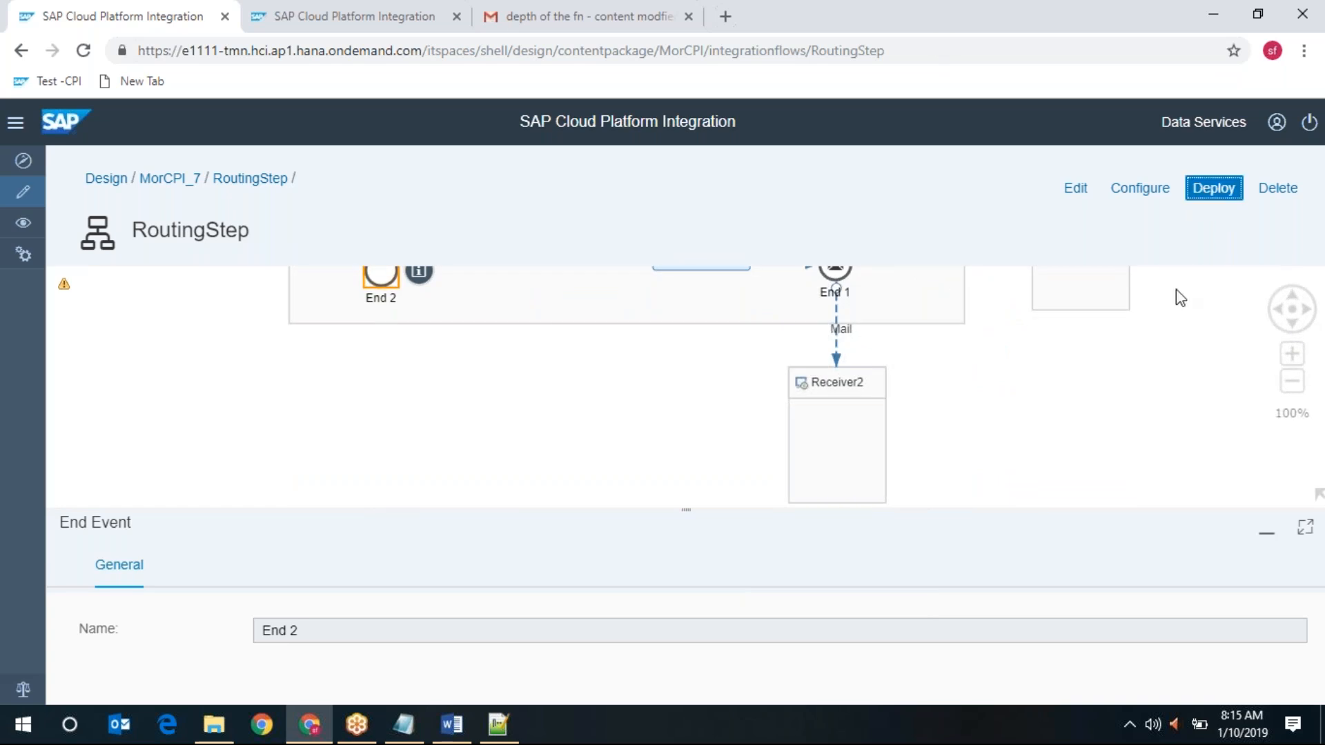
click(754, 445)
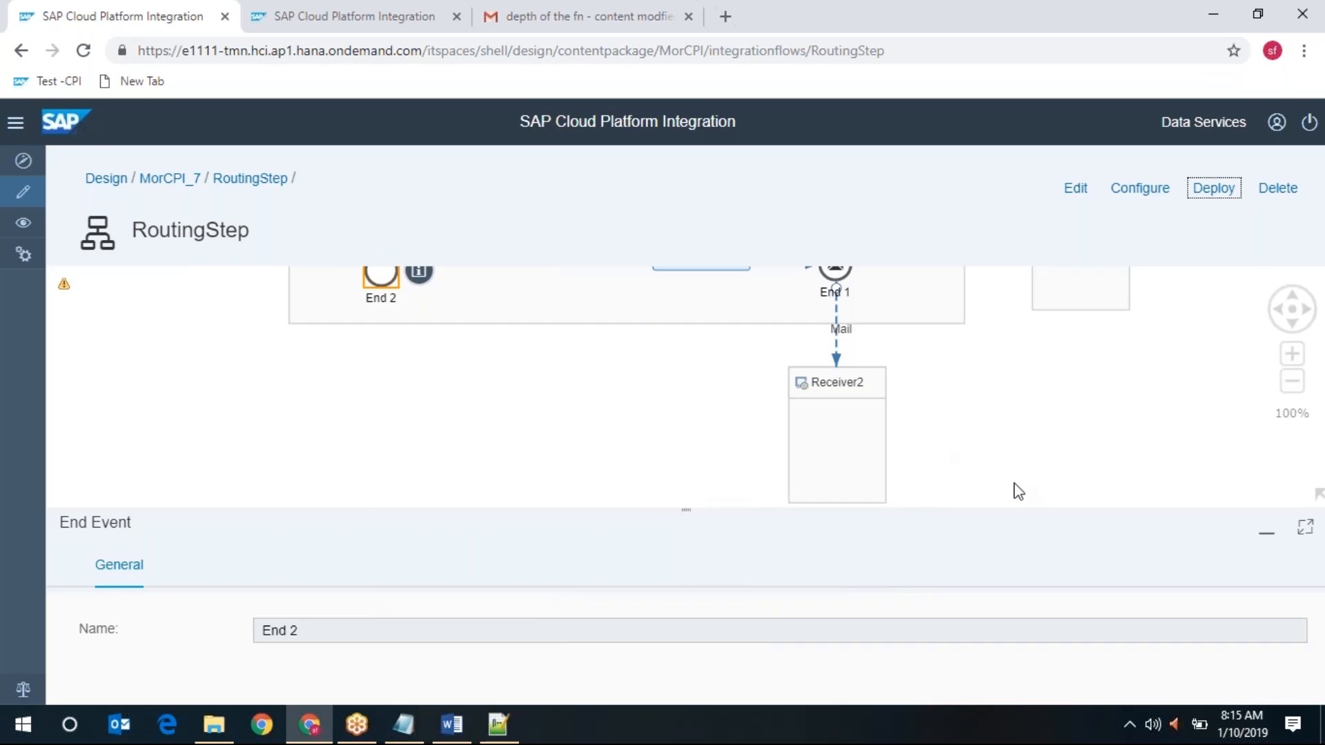
Step: Review the integration flow's reported problems and go to the Router 1 location of the Throw Exception error
click(1028, 456)
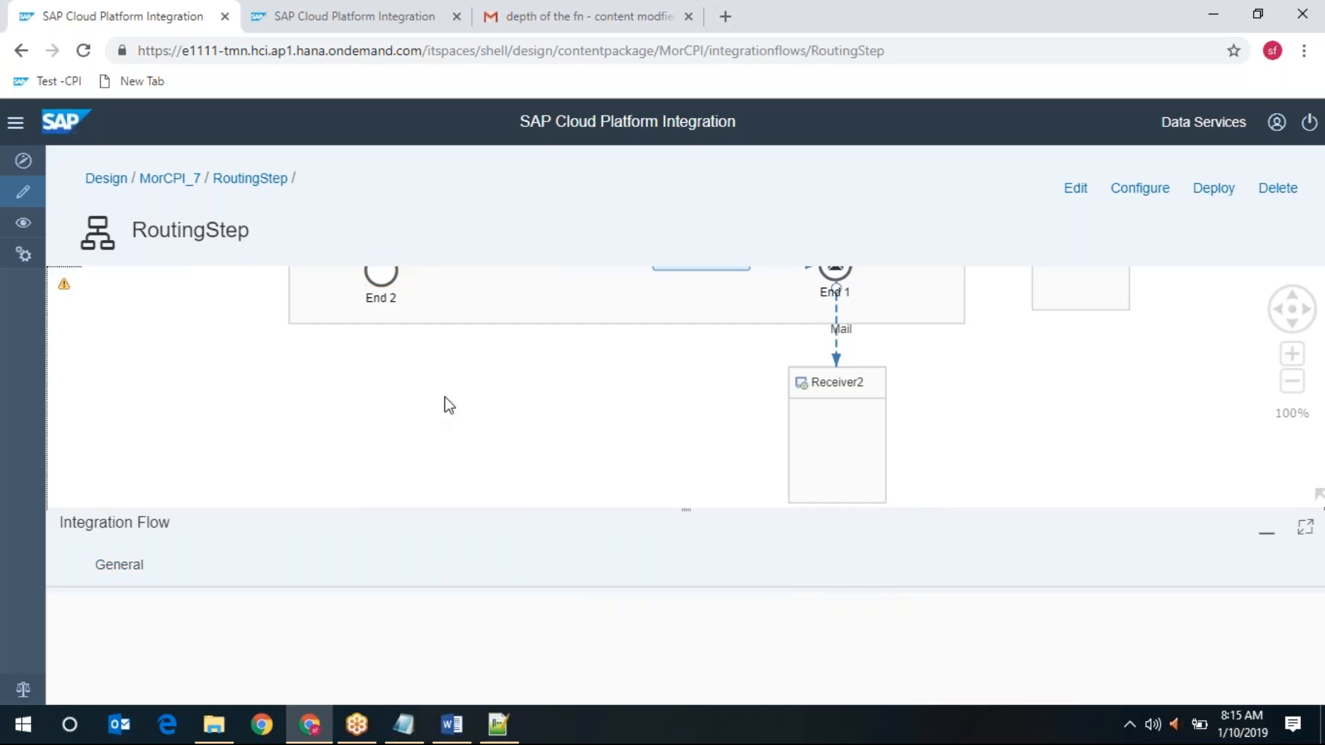
click(788, 570)
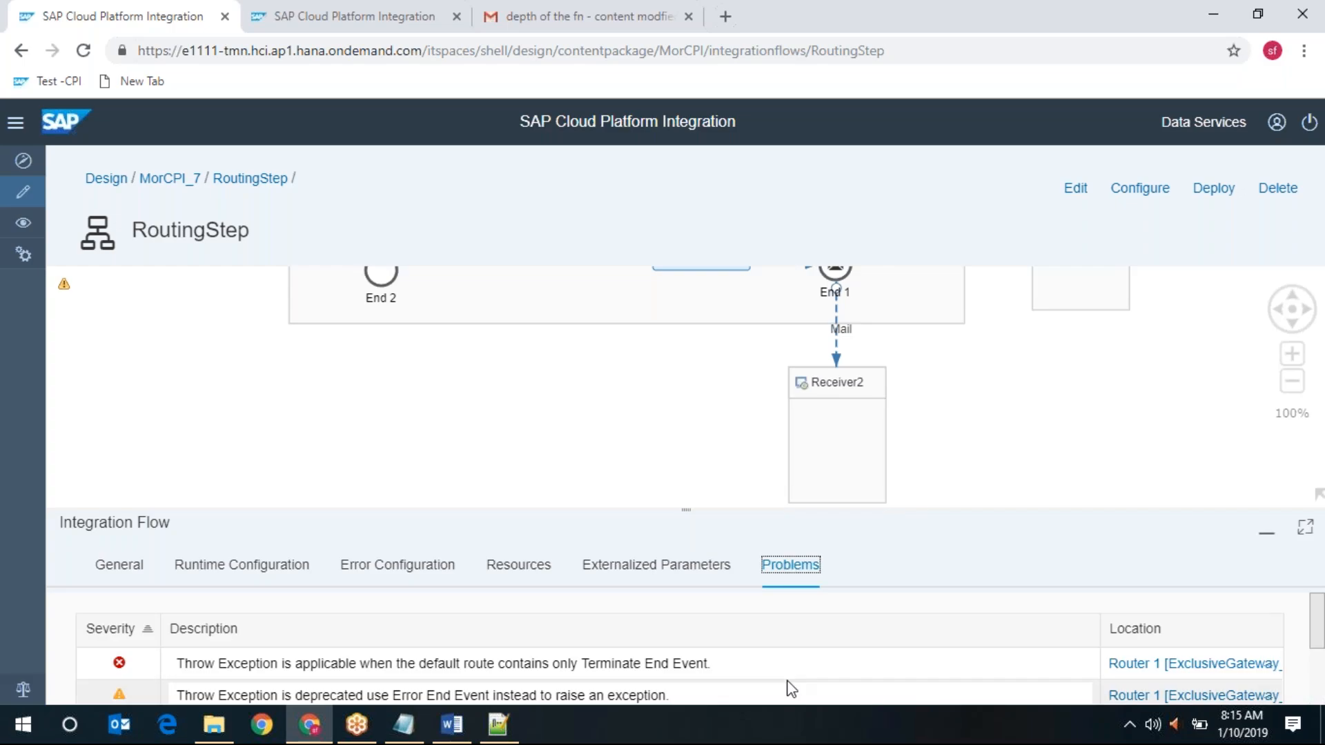
click(1177, 666)
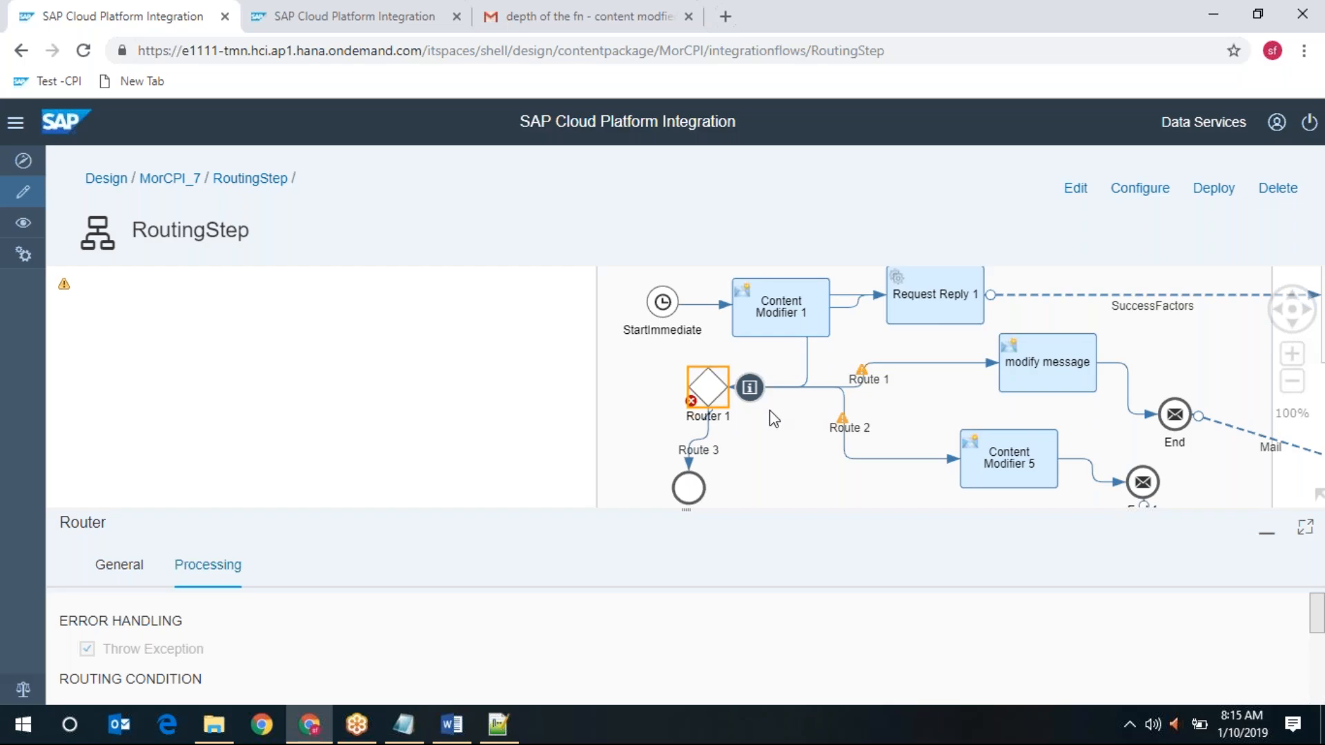
mouse_move(691, 402)
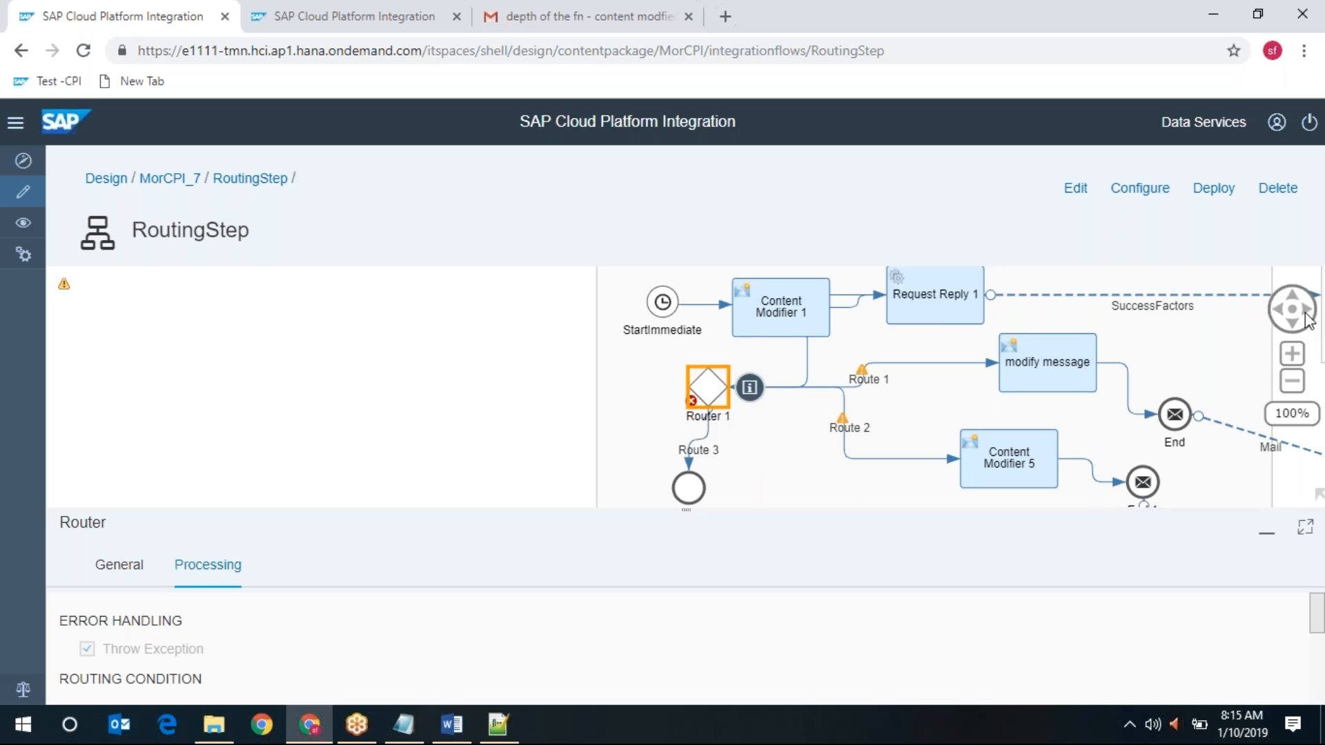
Step: Reopen the flow for editing with its unsaved changes recovered, and turn off Throw Exception for Router 1
click(1077, 193)
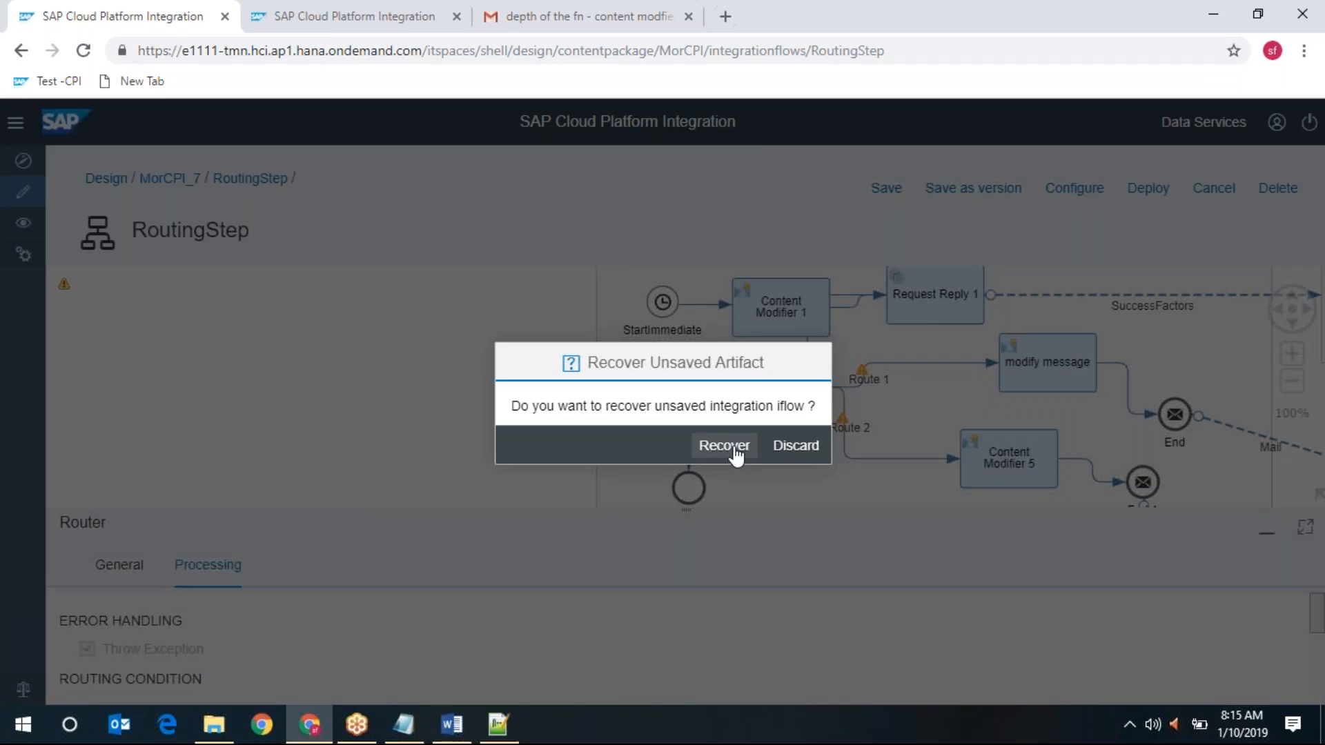
click(724, 446)
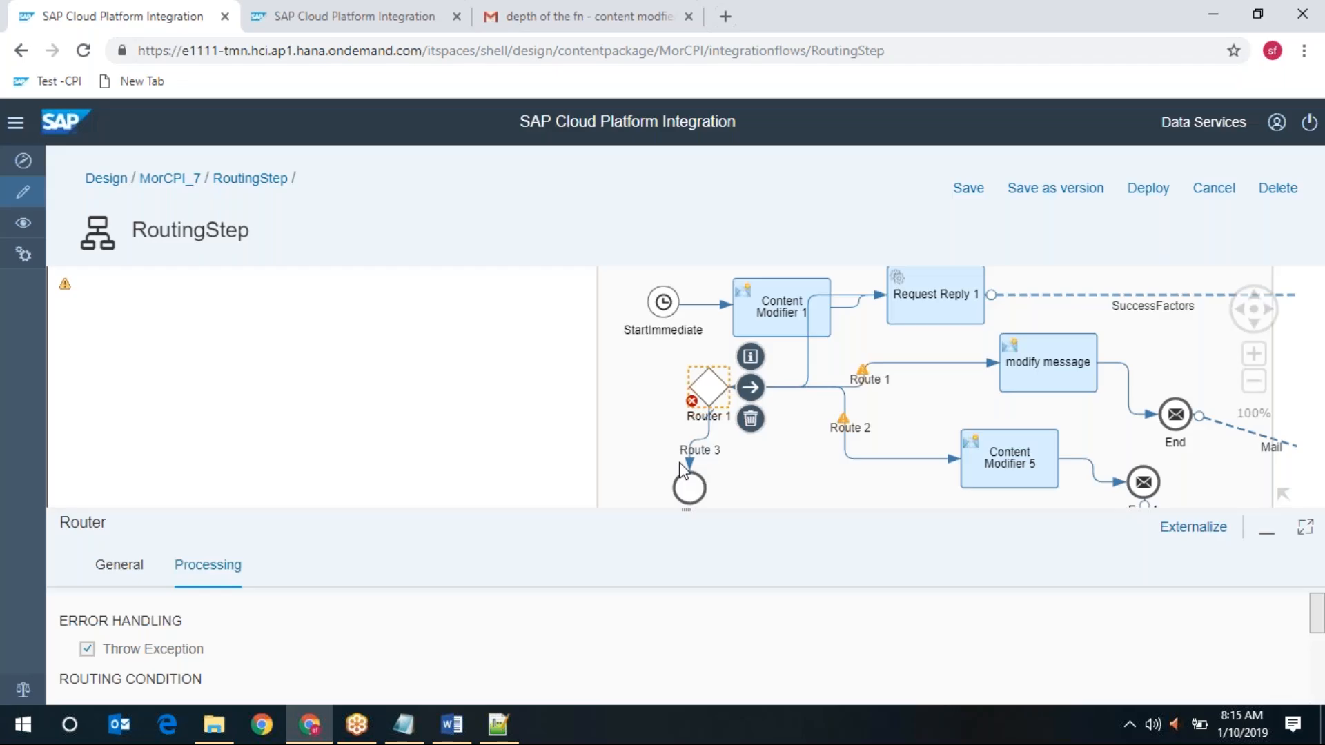
click(97, 652)
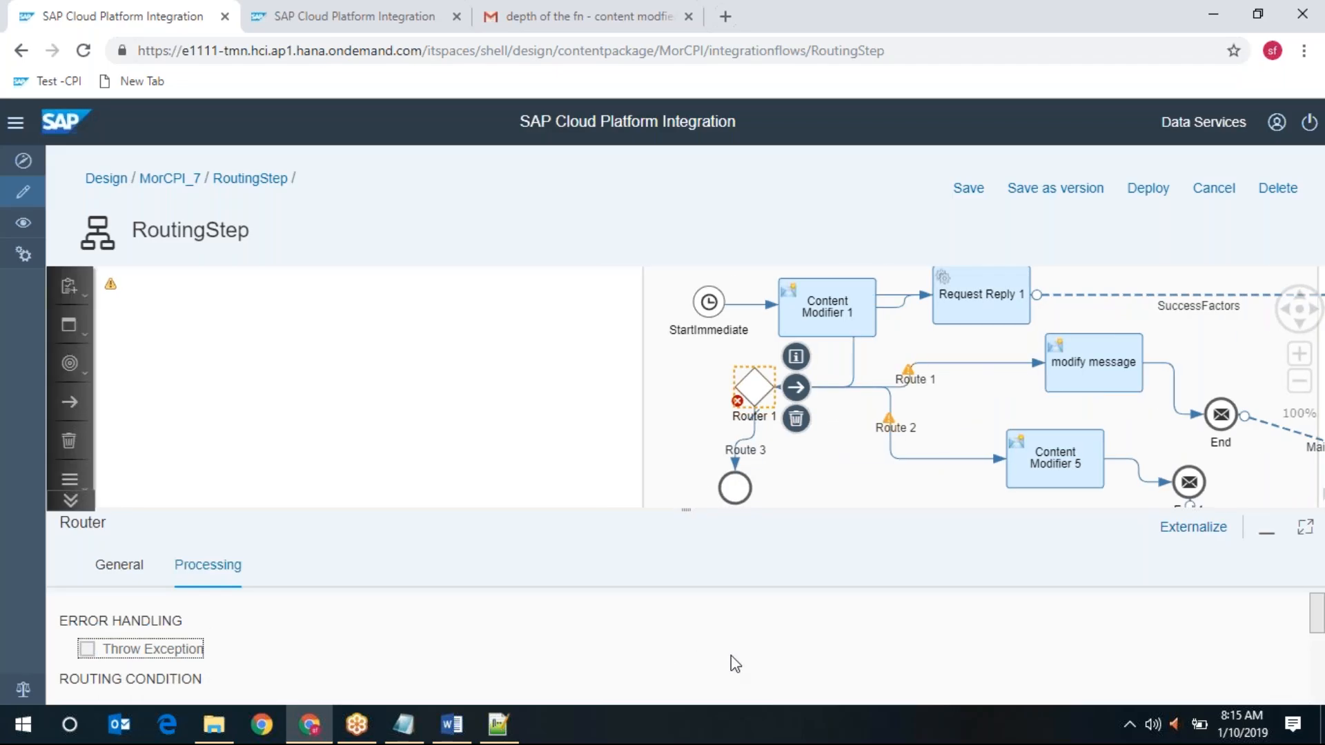
scroll(731, 657, down, 5)
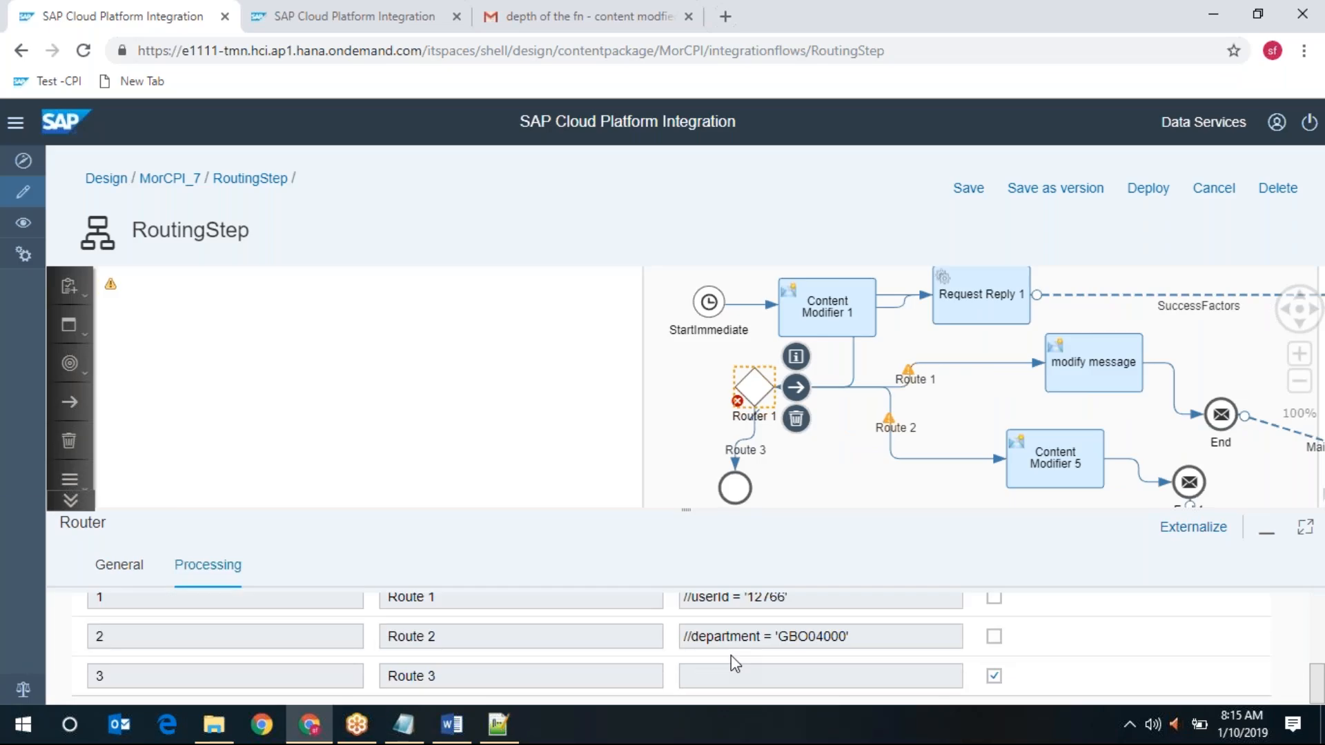
scroll(730, 655, up, 5)
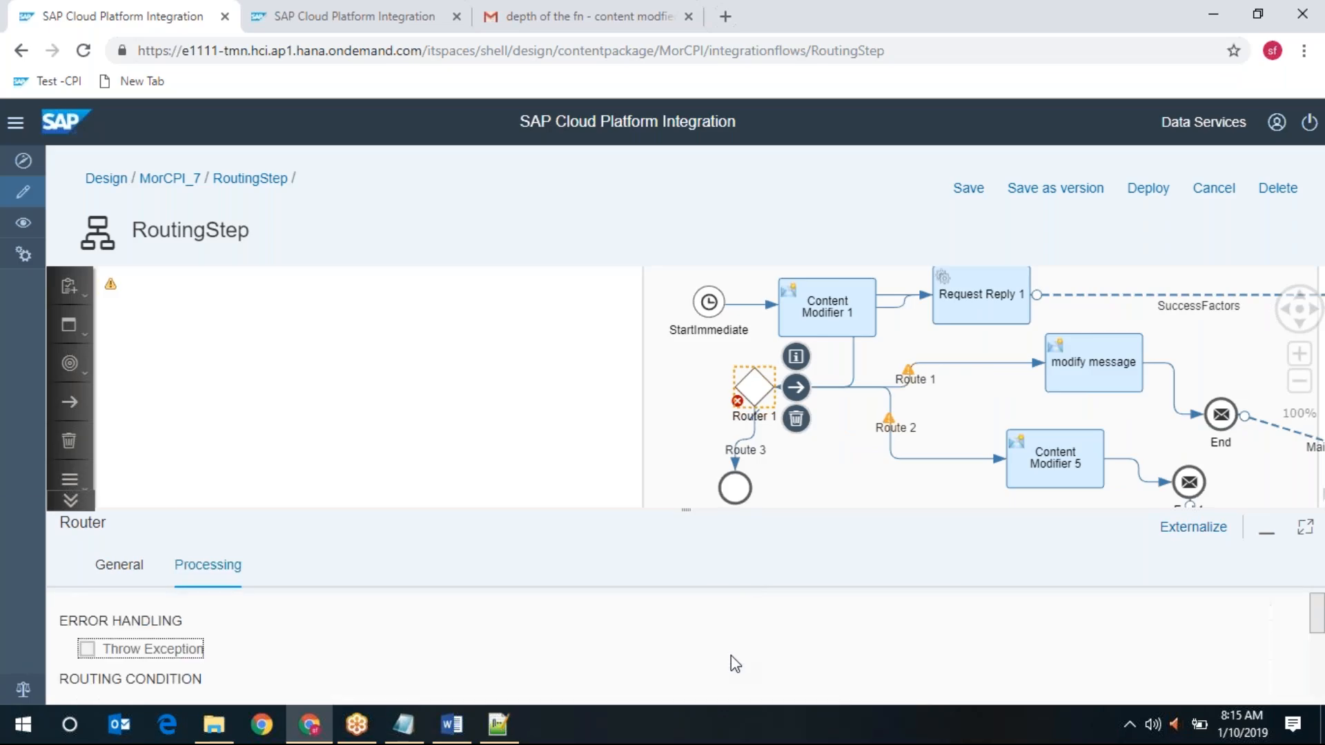
Step: Check Router 1's error marker and the integration flow's list of problems again
mouse_move(738, 402)
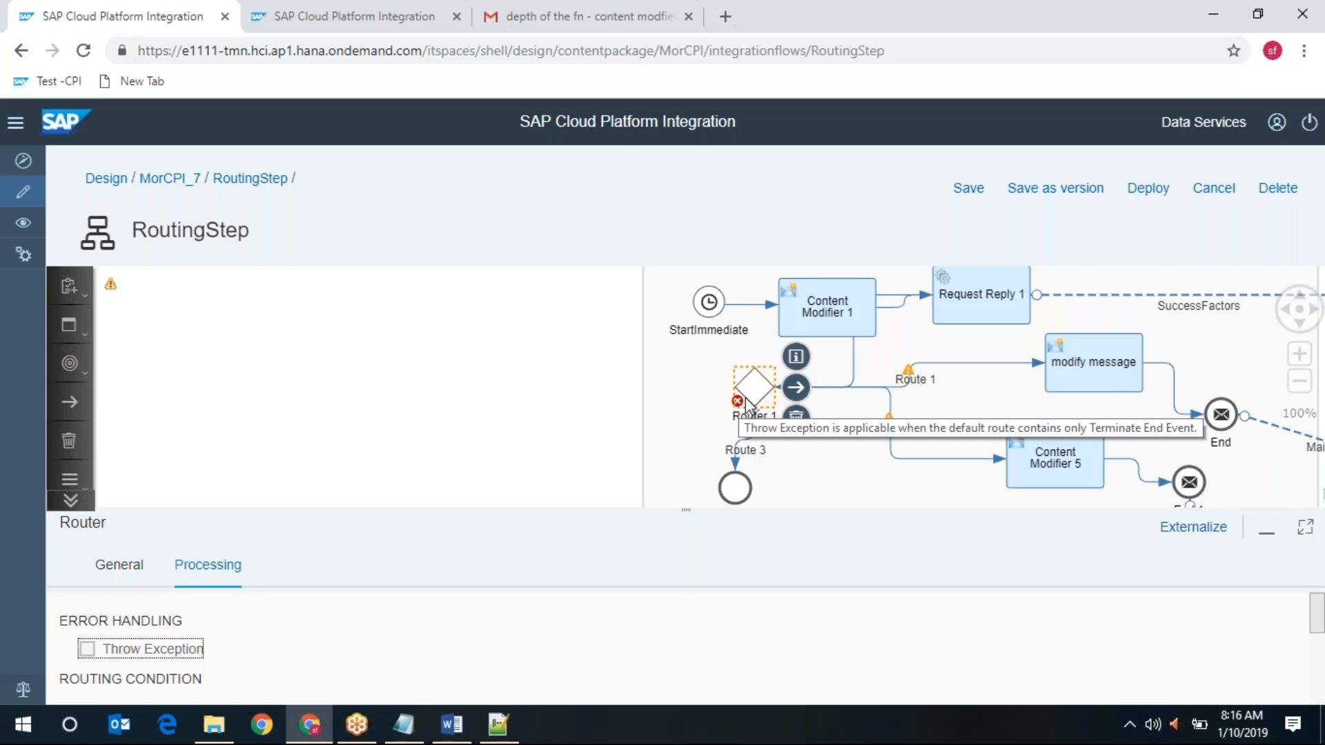
click(473, 423)
click(817, 583)
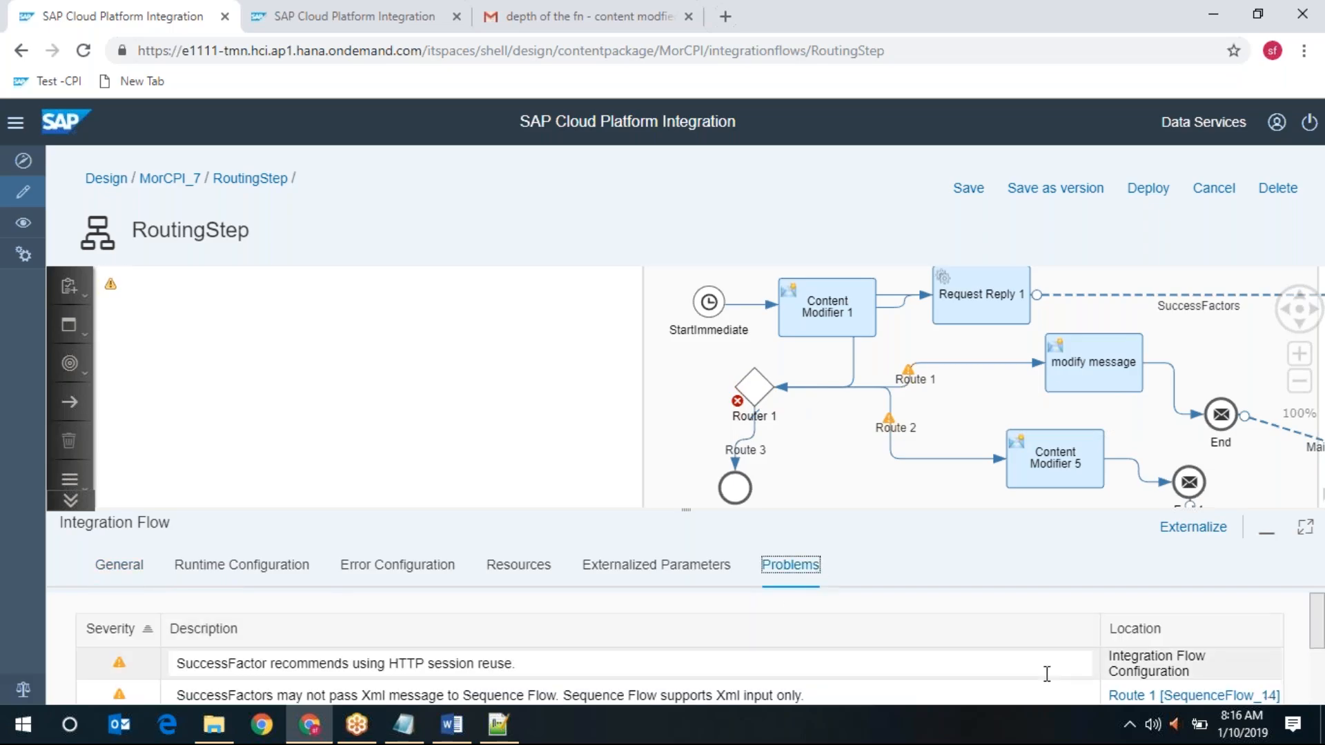
Step: Save the RoutingStep integration flow as version 1.0.7 and deploy it
click(1092, 196)
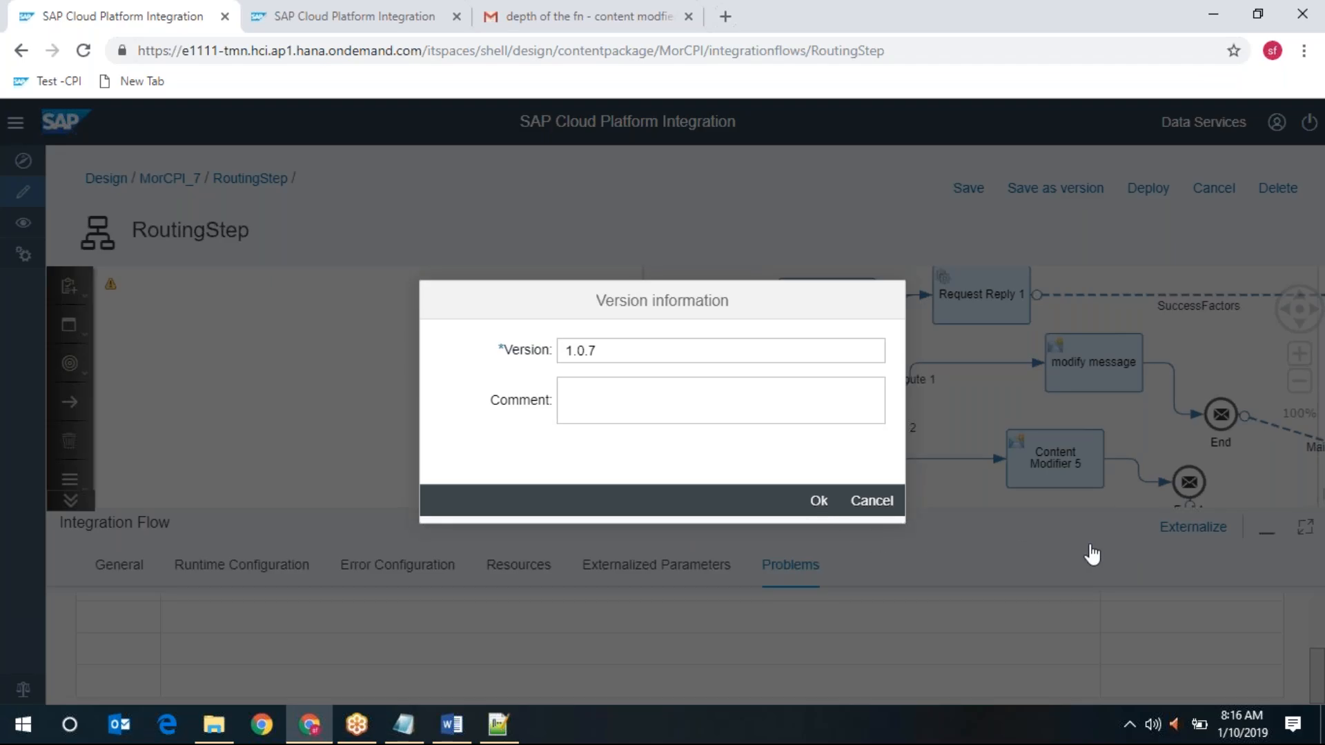
click(819, 501)
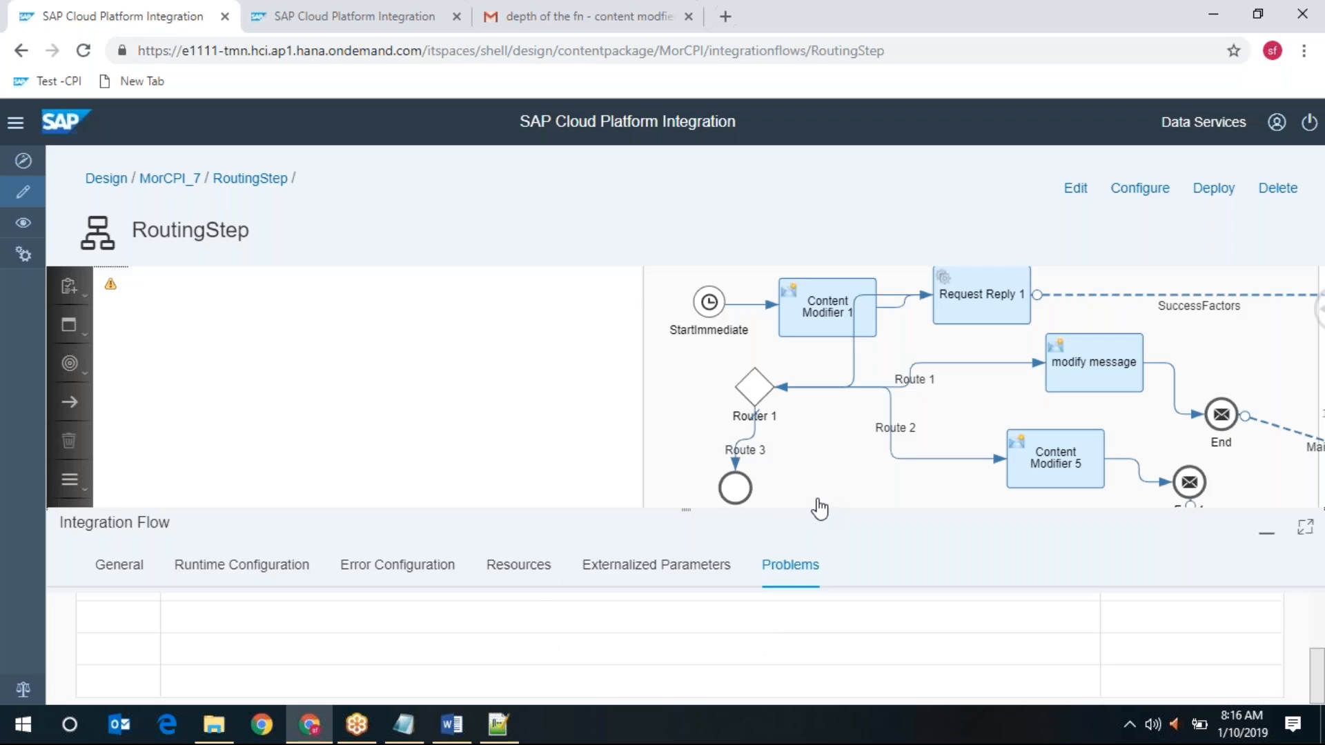
click(1208, 188)
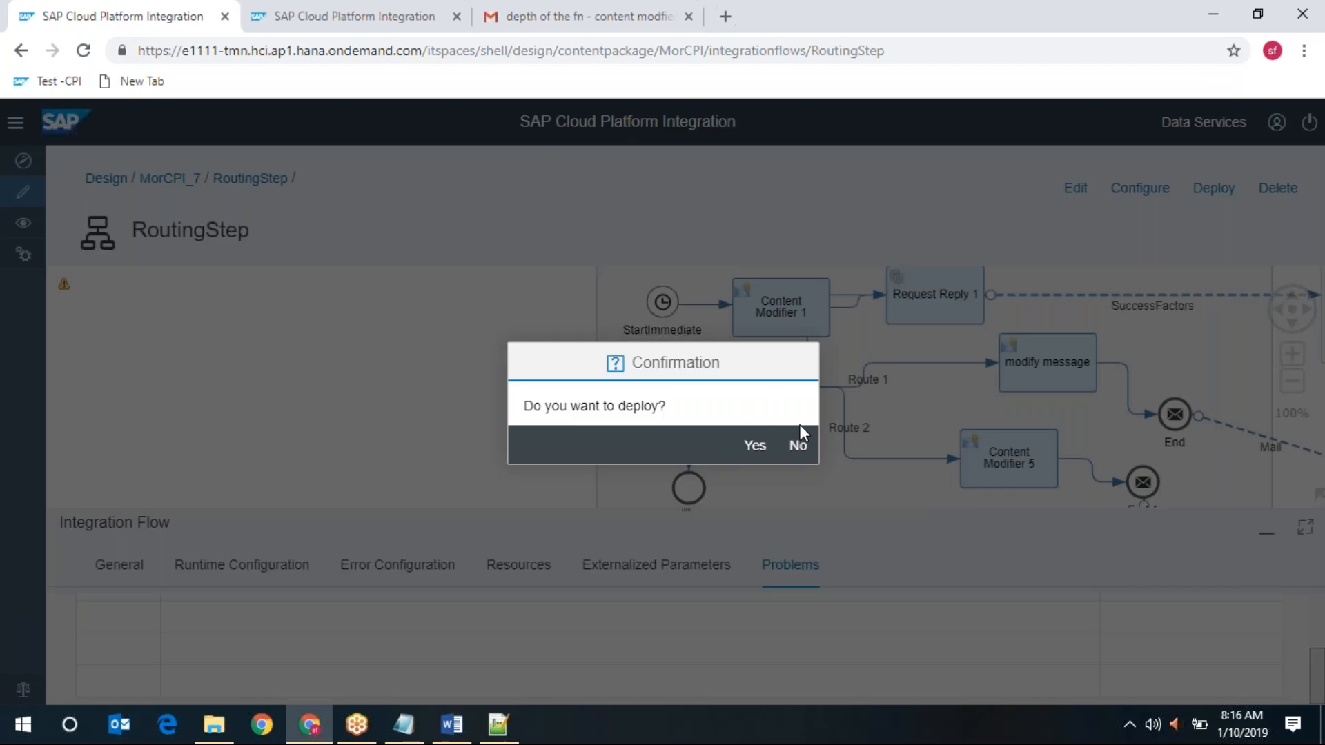
click(757, 448)
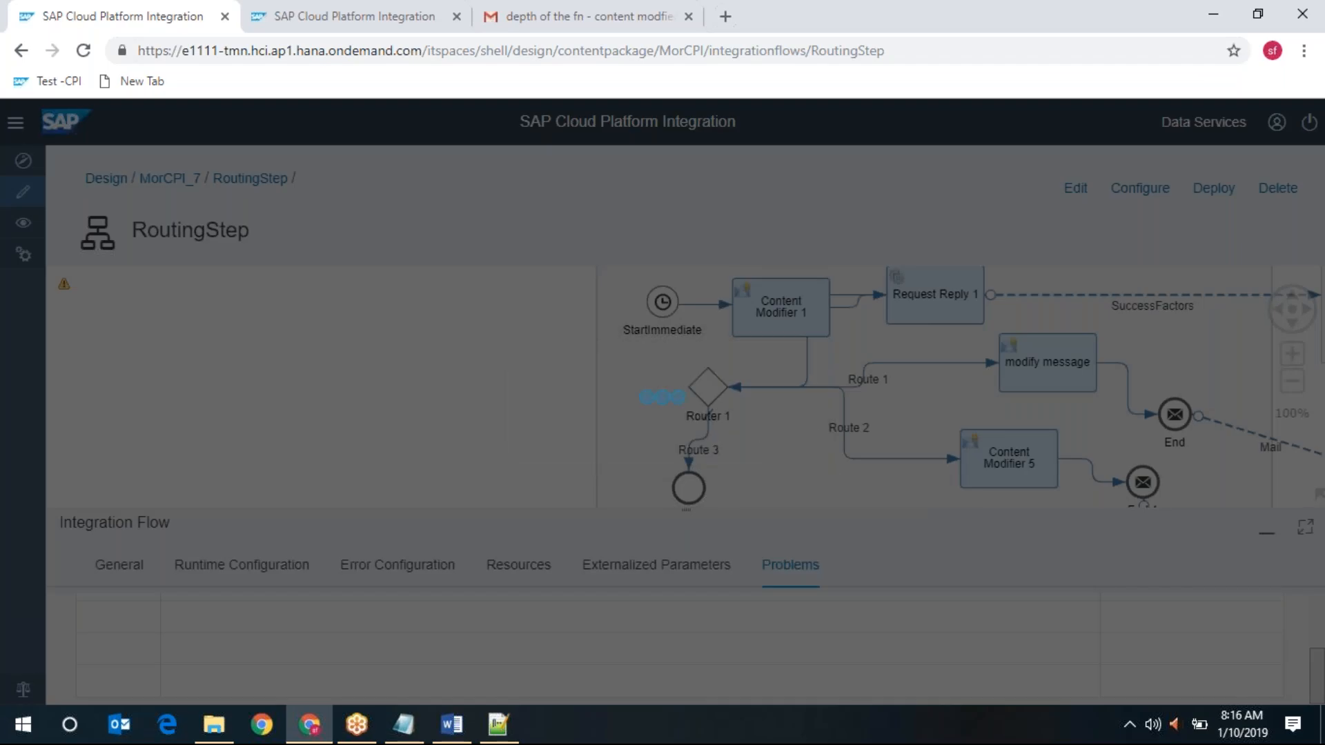
click(794, 445)
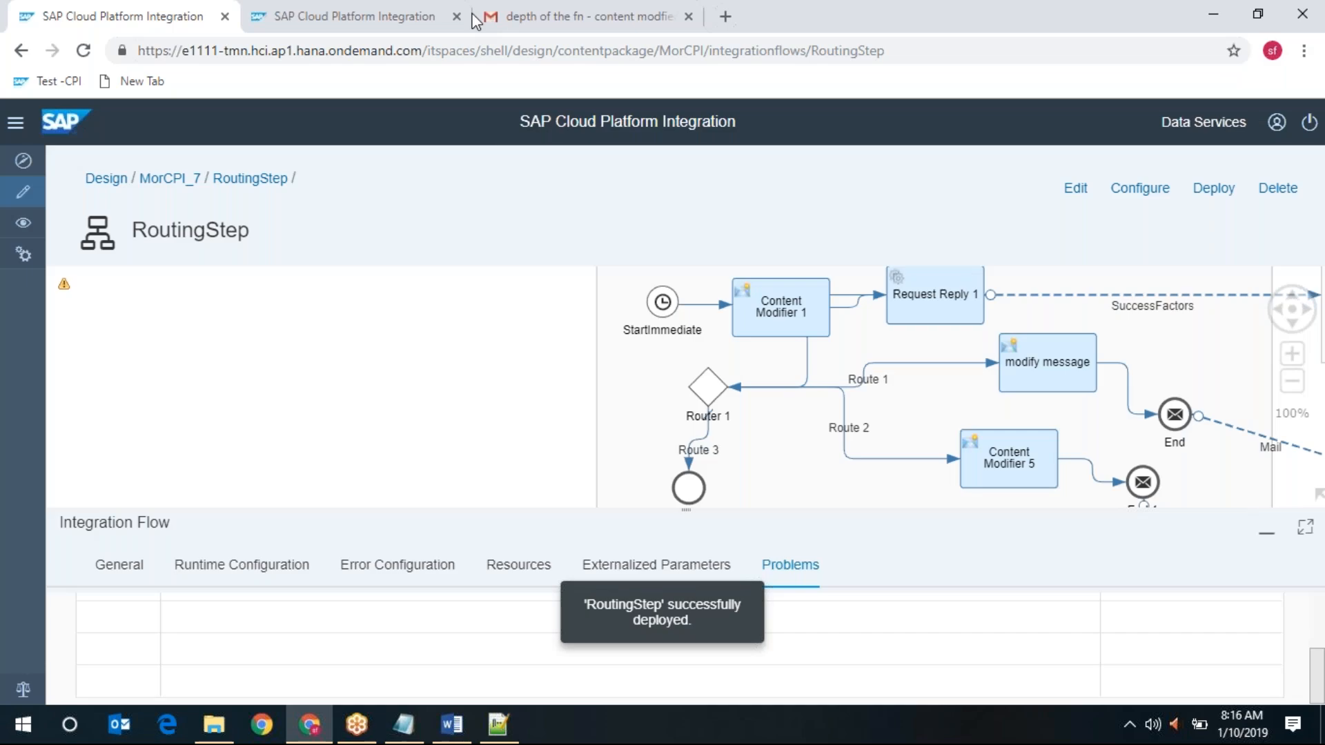
Step: Open the past hour's messages of all integration flows in the monitoring overview
click(373, 8)
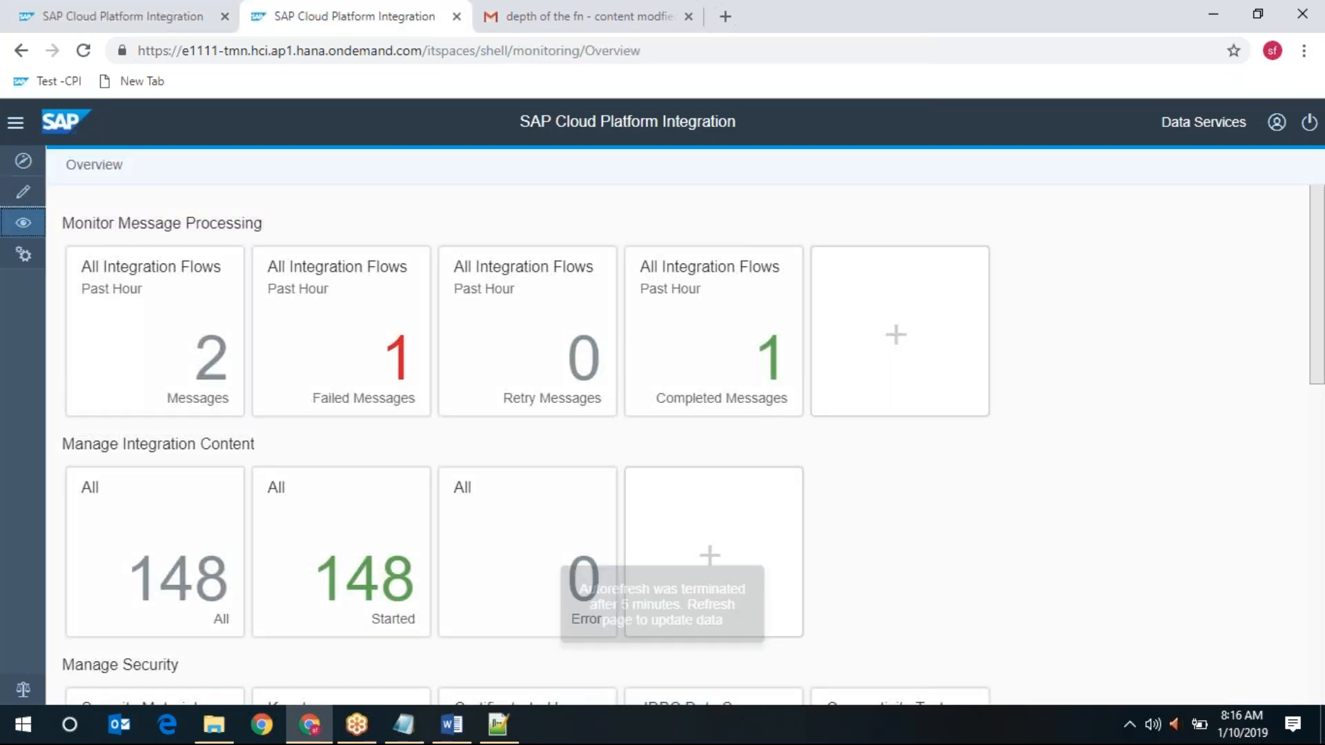
click(133, 350)
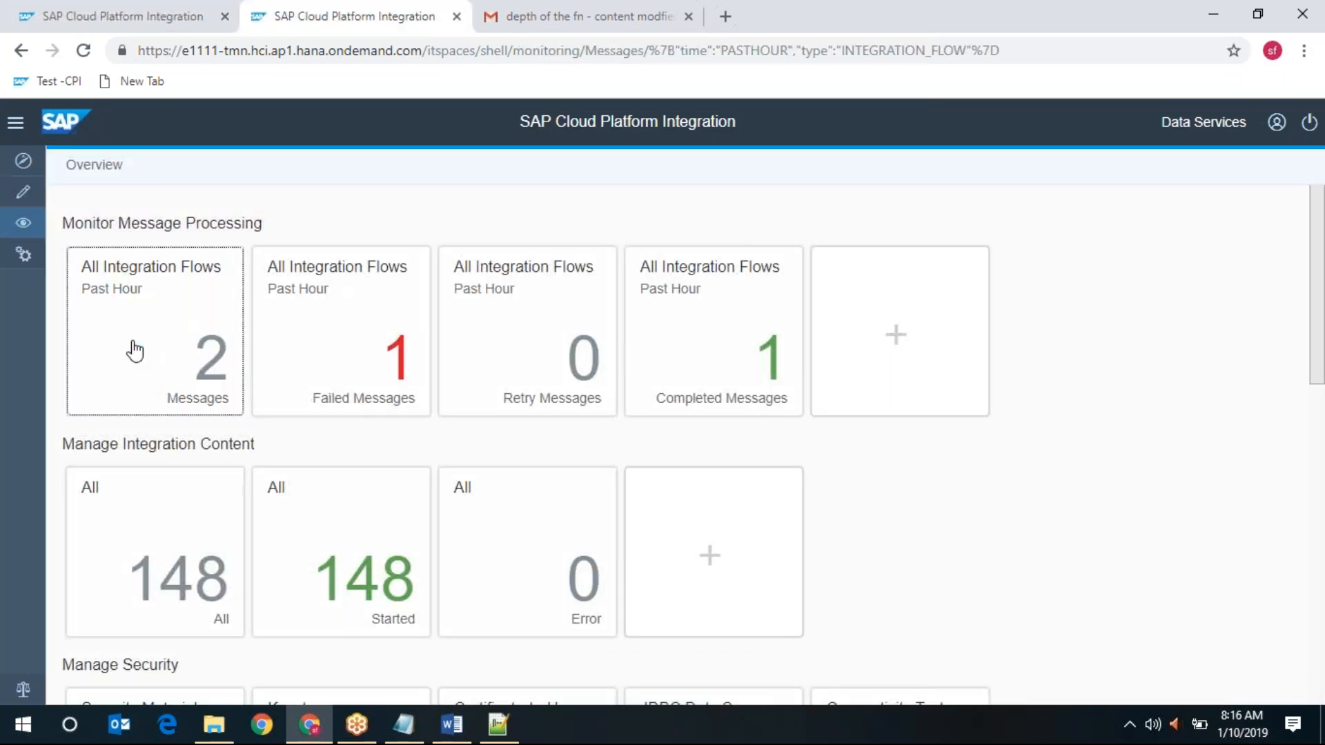
Step: Return to the RoutingStep design and view its externalized parameters and its schema resources
click(161, 9)
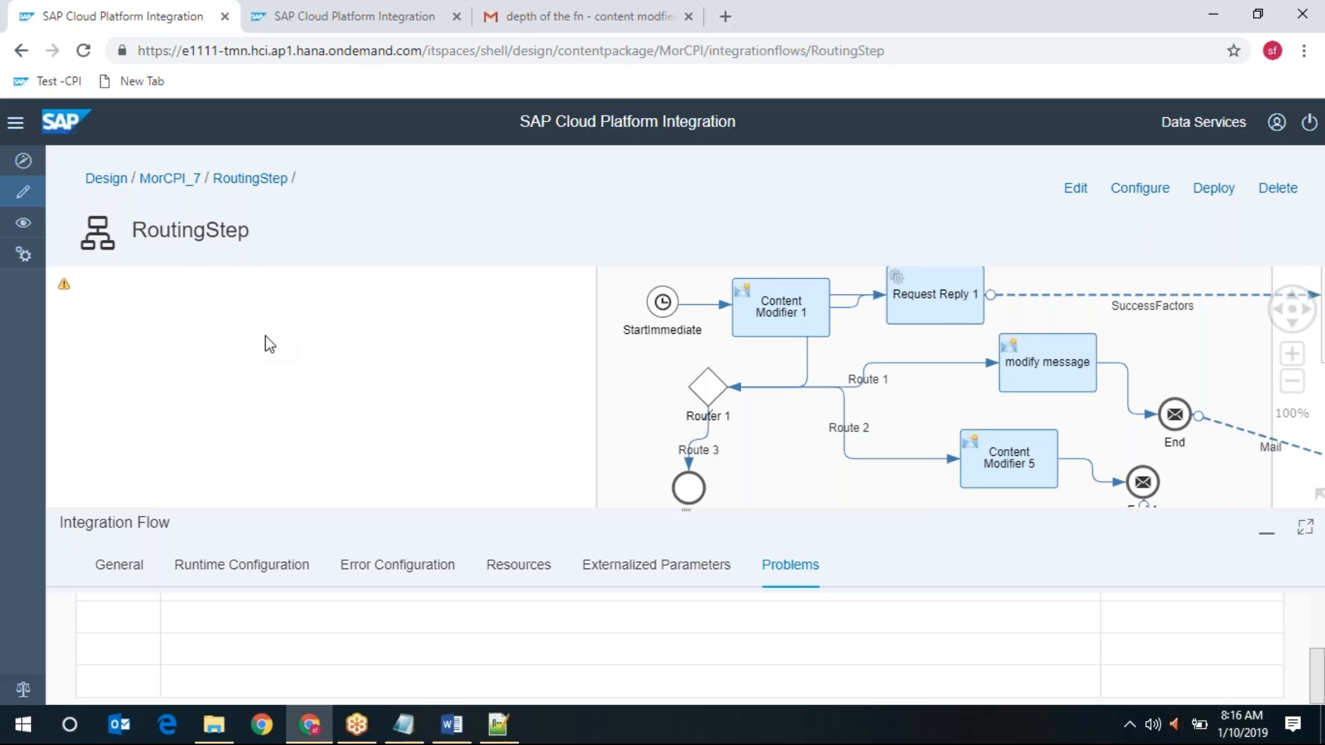
click(601, 569)
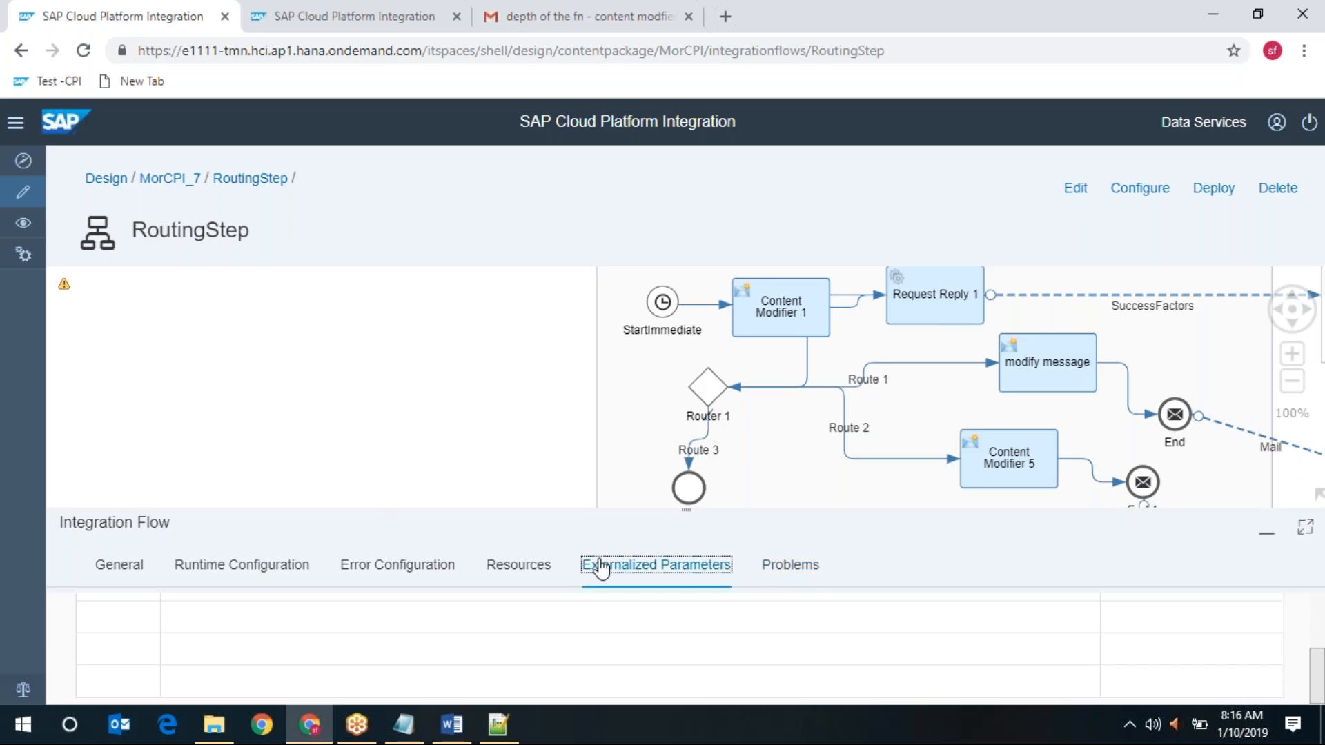
click(528, 567)
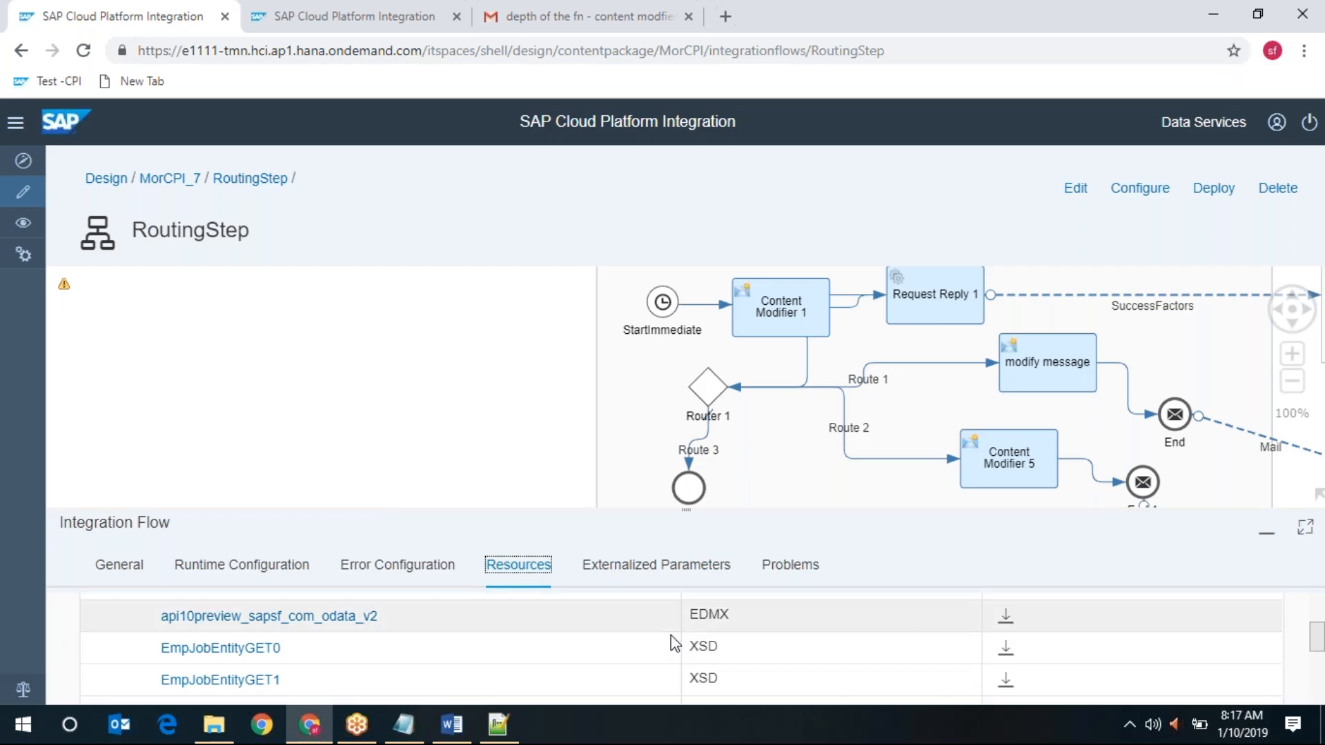
scroll(672, 634, down, 3)
scroll(673, 642, up, 4)
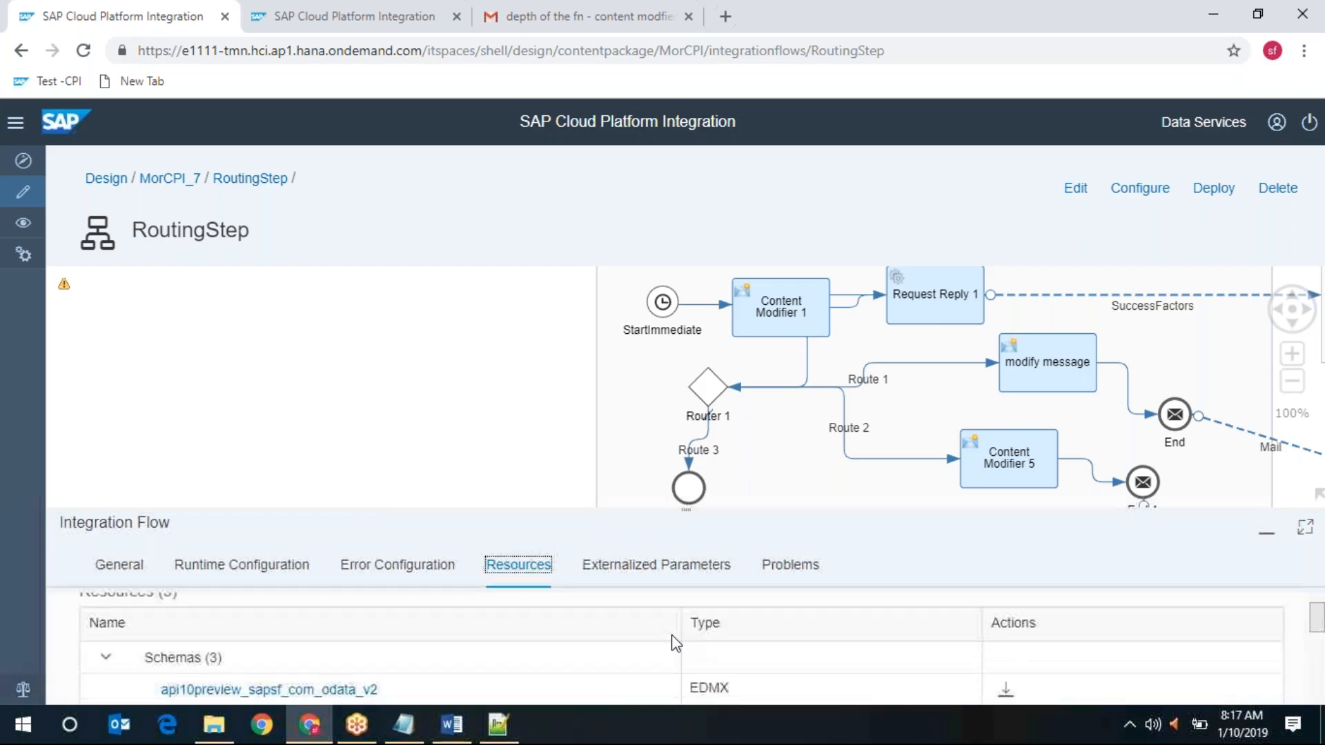
scroll(673, 642, down, 2)
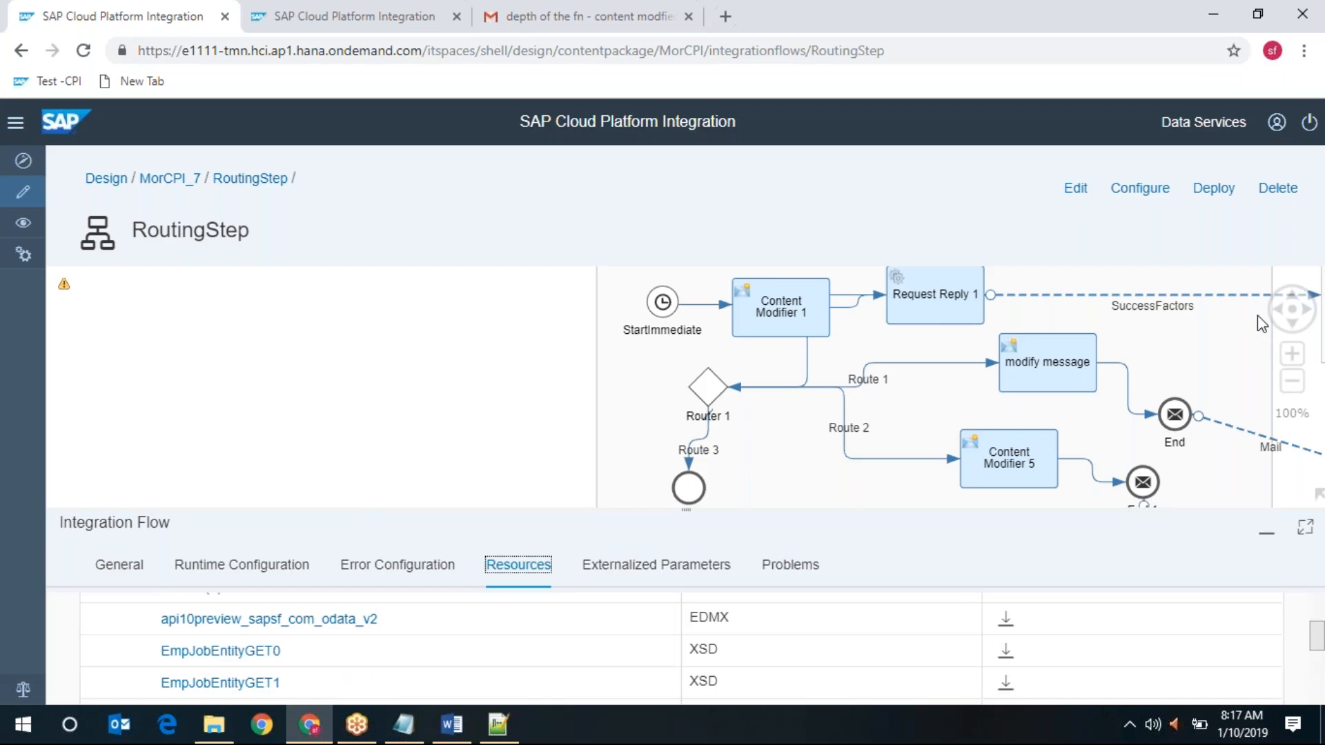
Step: Refresh the message monitor and open the processing log of the latest RoutingStep run
click(336, 17)
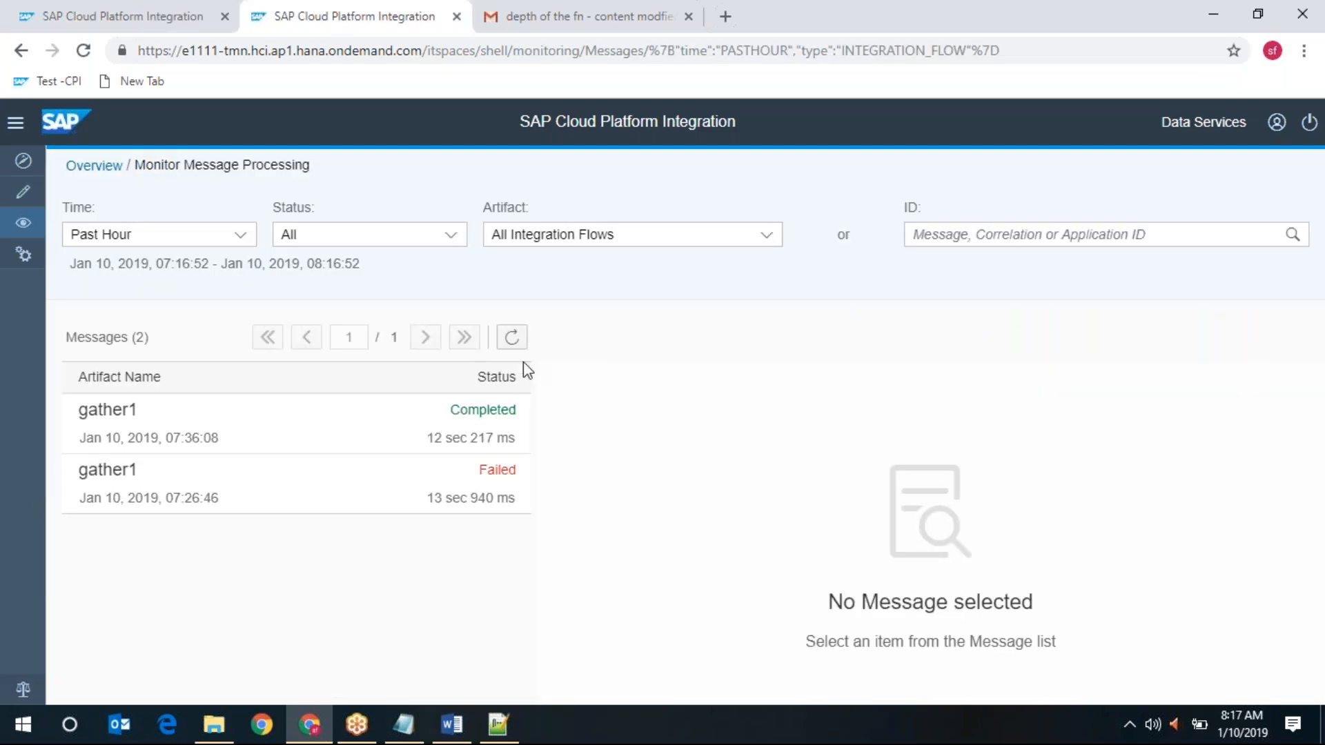
click(512, 337)
click(514, 339)
click(512, 339)
click(491, 431)
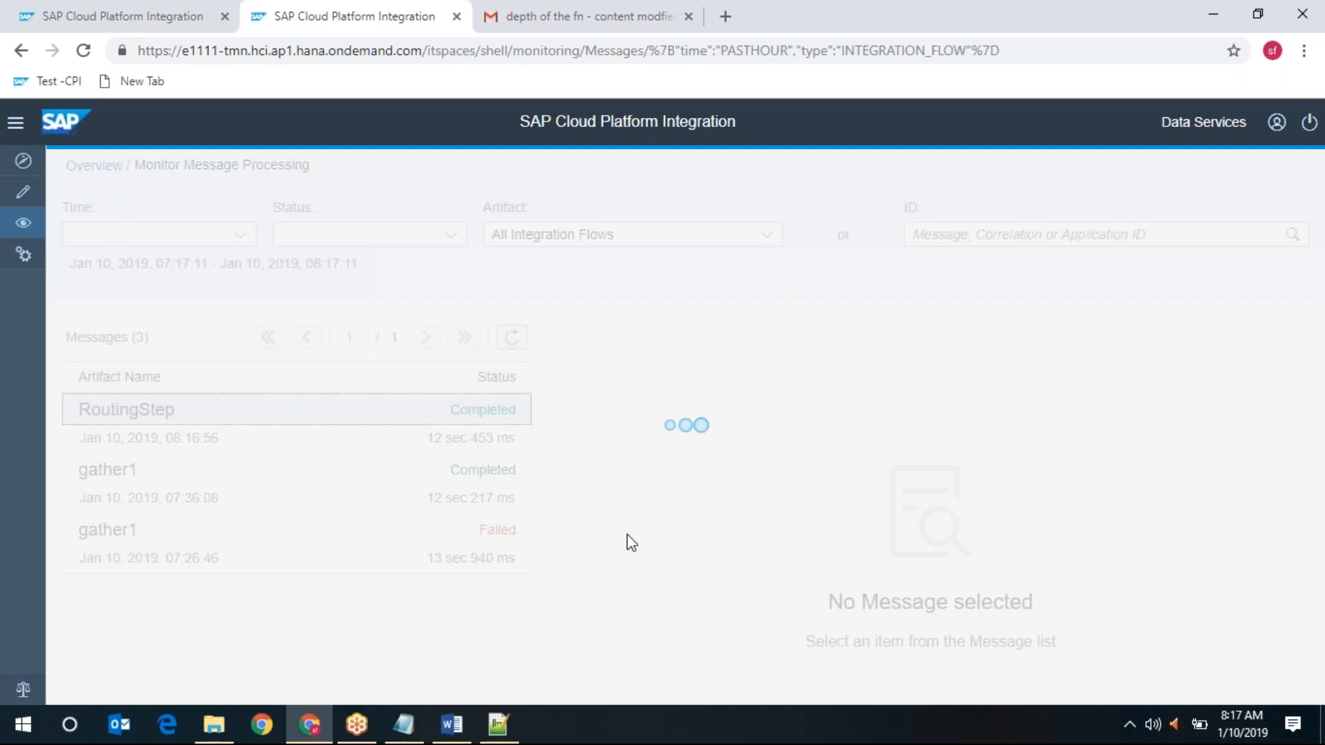
click(760, 459)
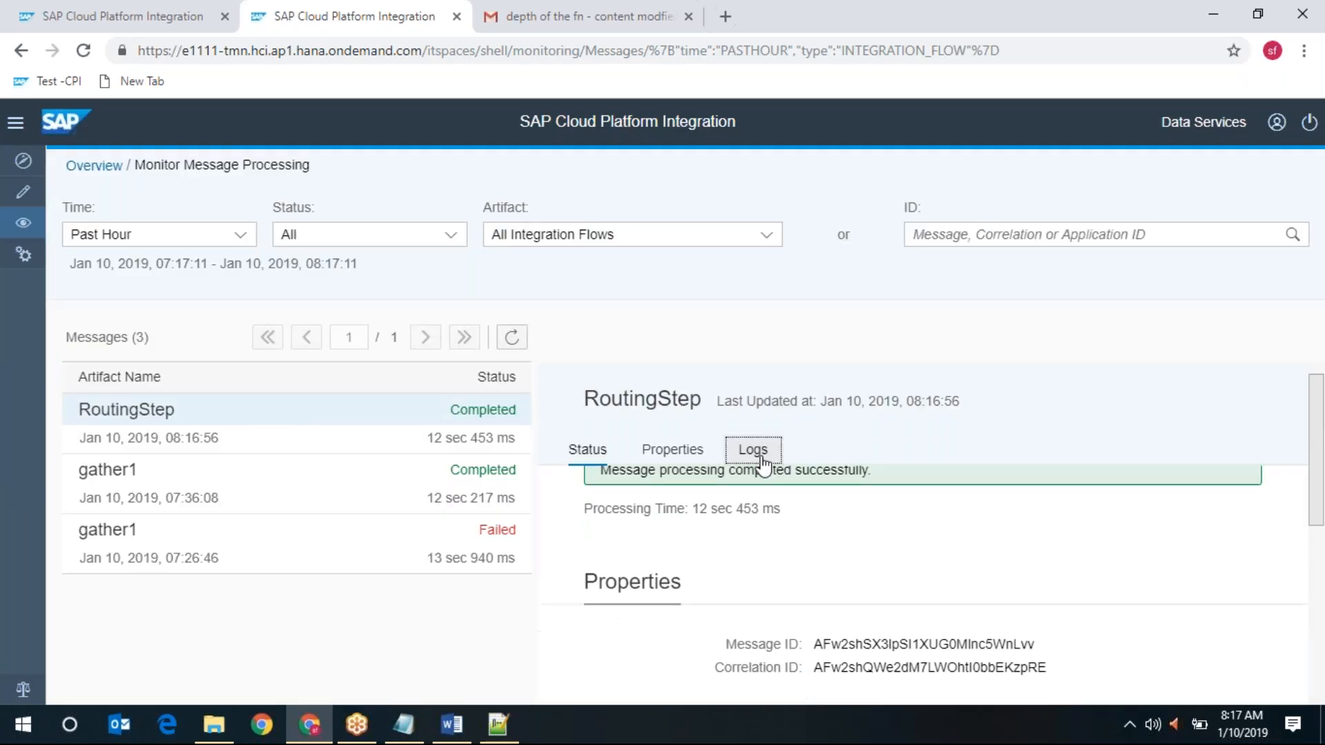
click(1207, 492)
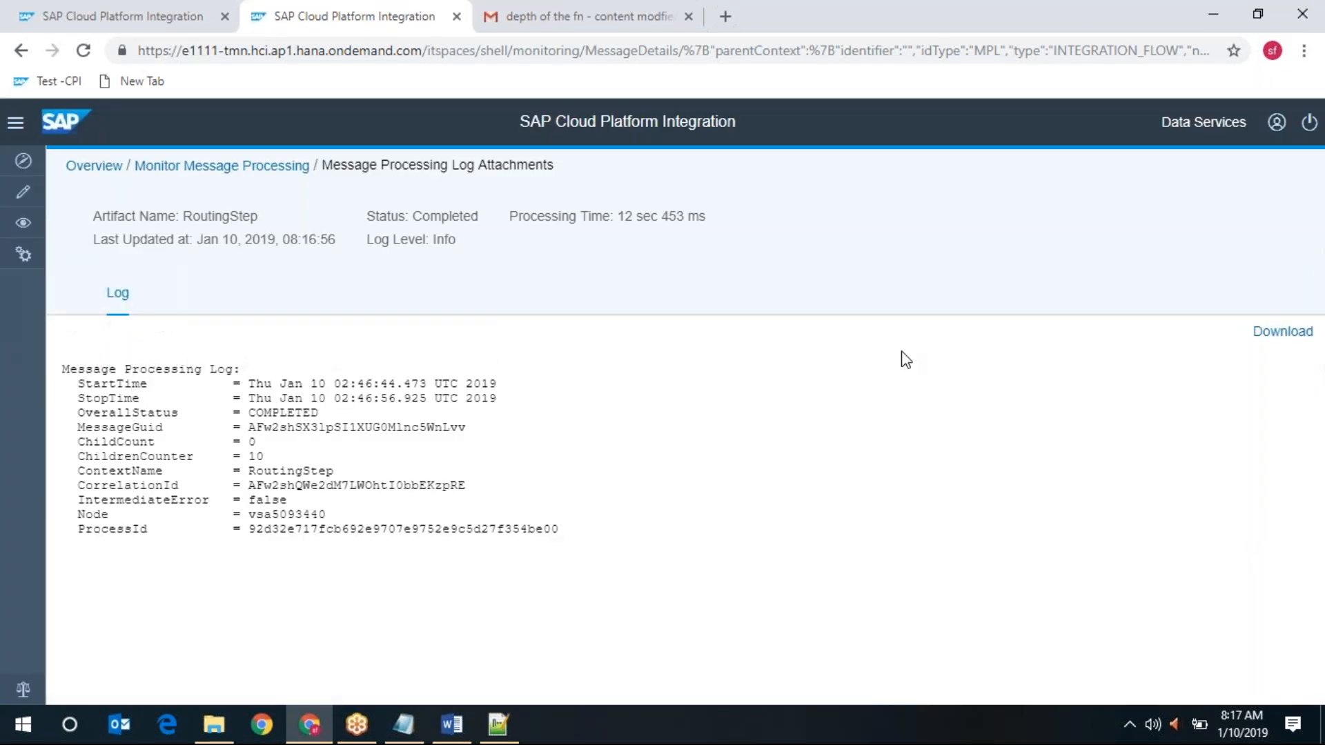
Step: Switch to Gmail, leave the empjob search results and check the inbox for the mail from the latest RoutingStep run
click(541, 1)
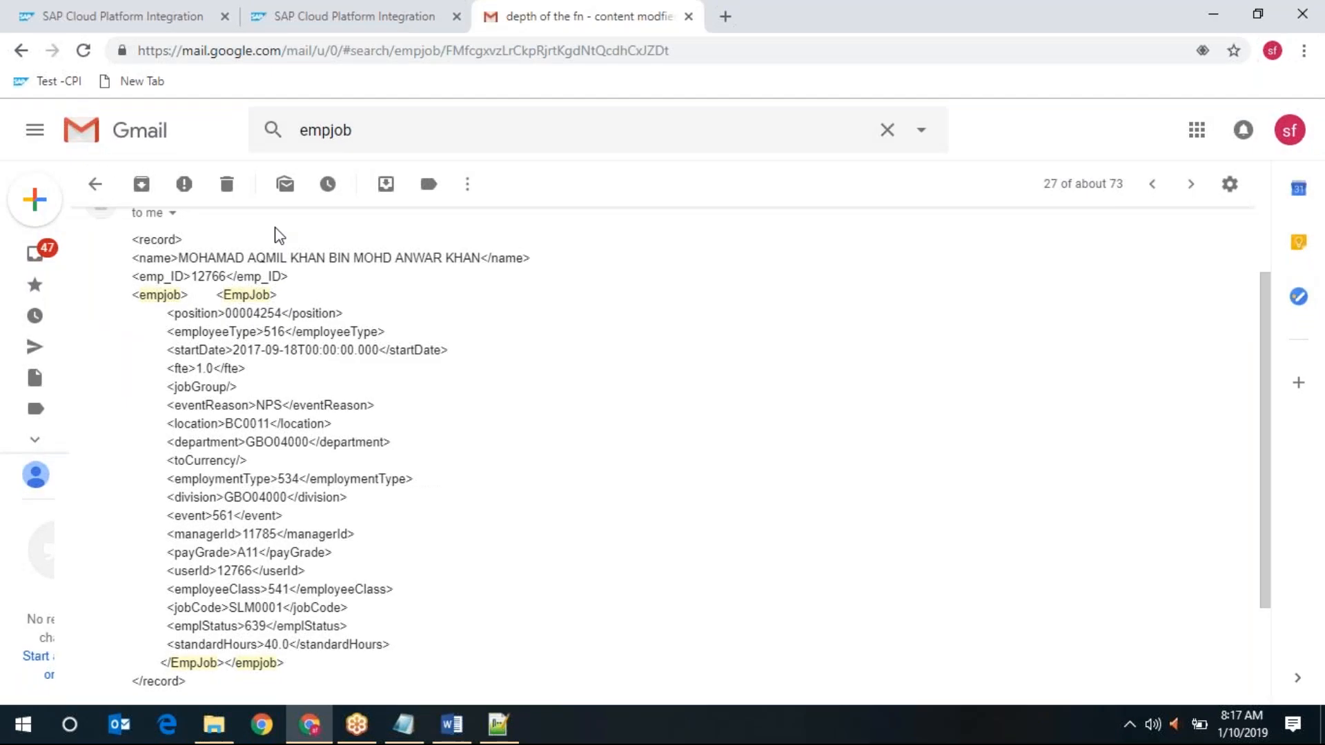
click(96, 184)
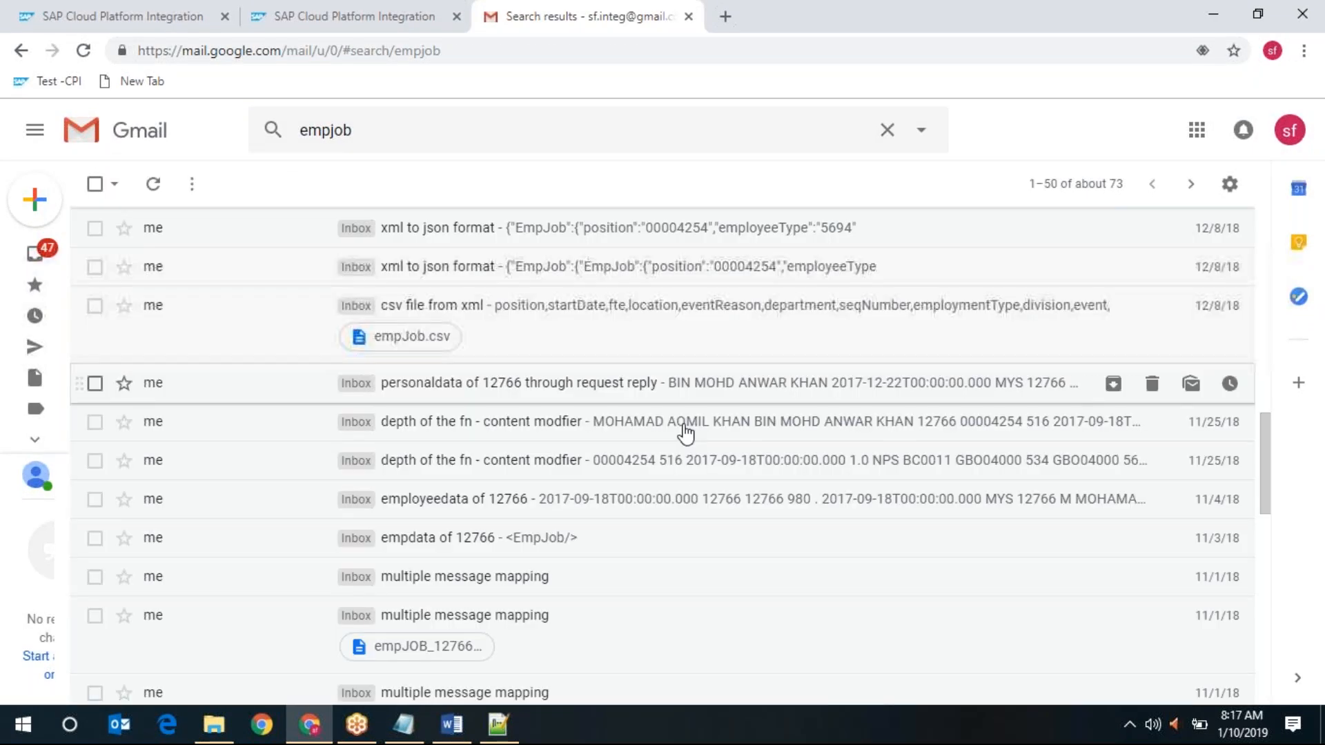
scroll(686, 442, up, 10)
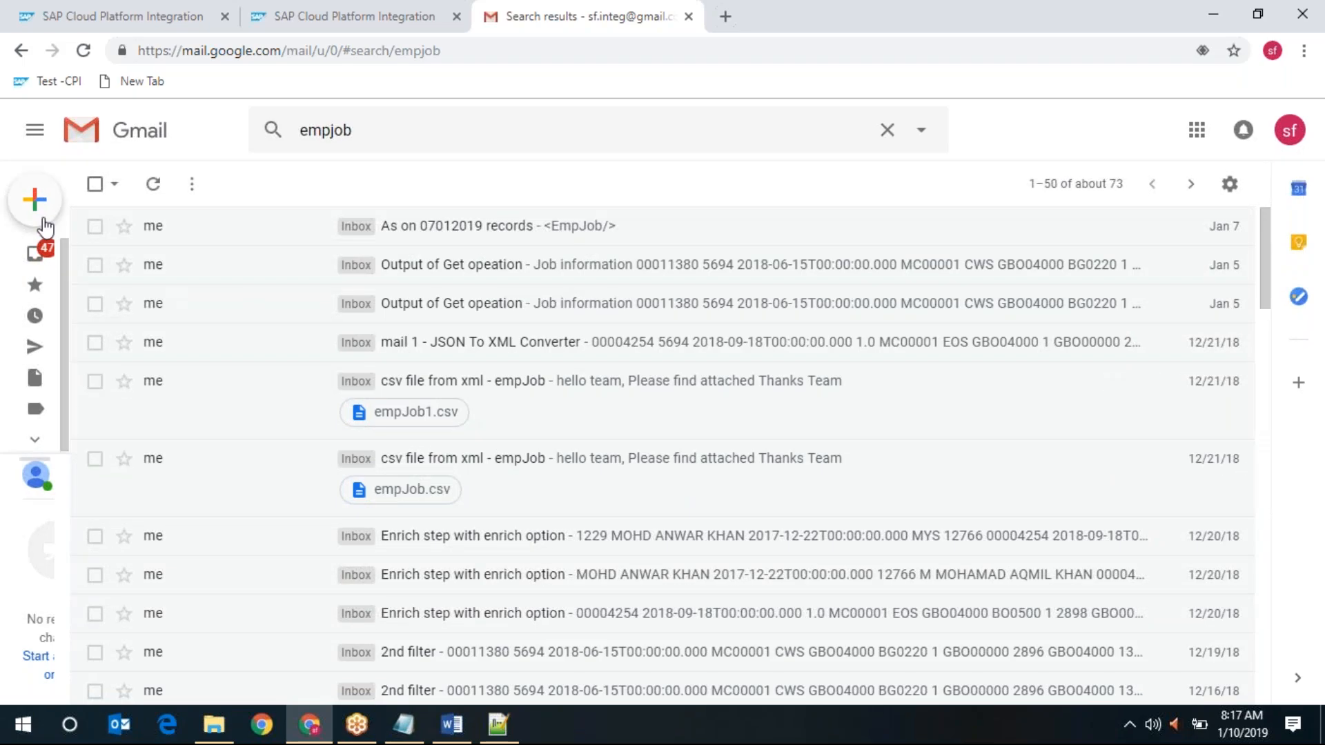
click(98, 263)
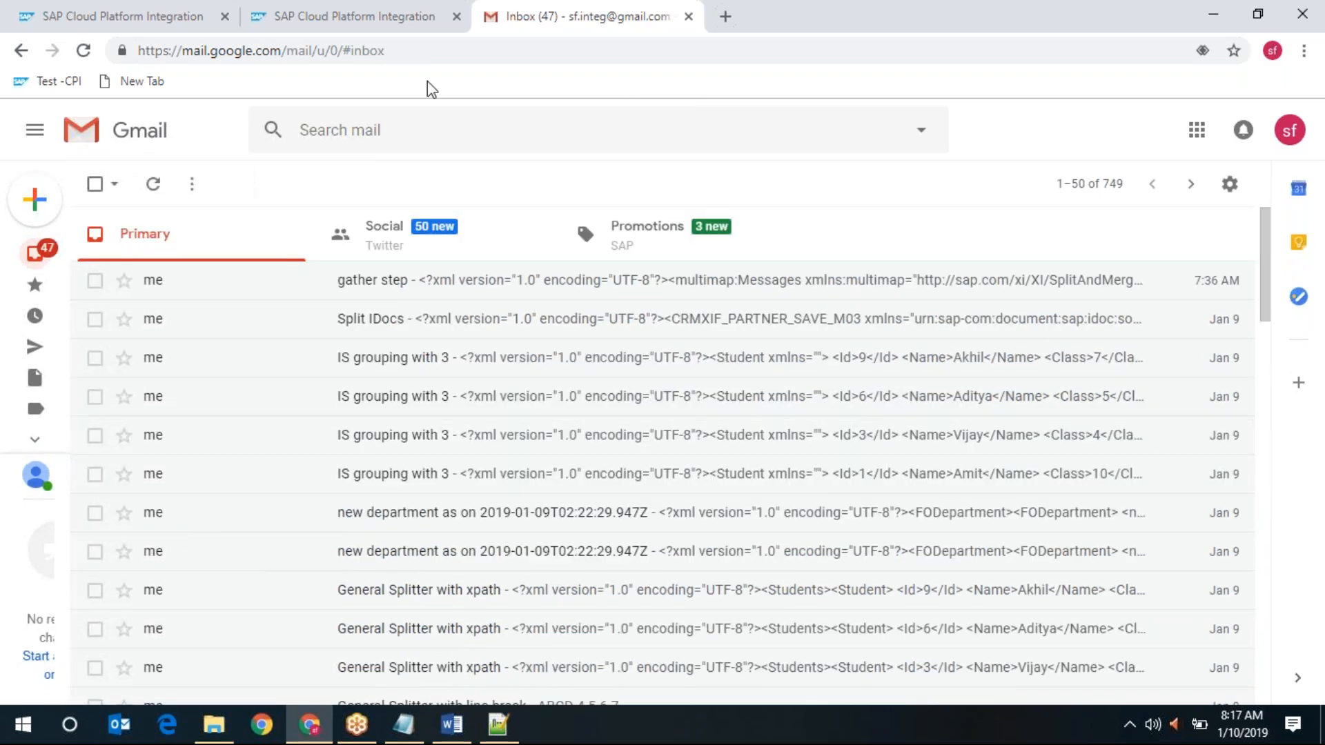
click(435, 123)
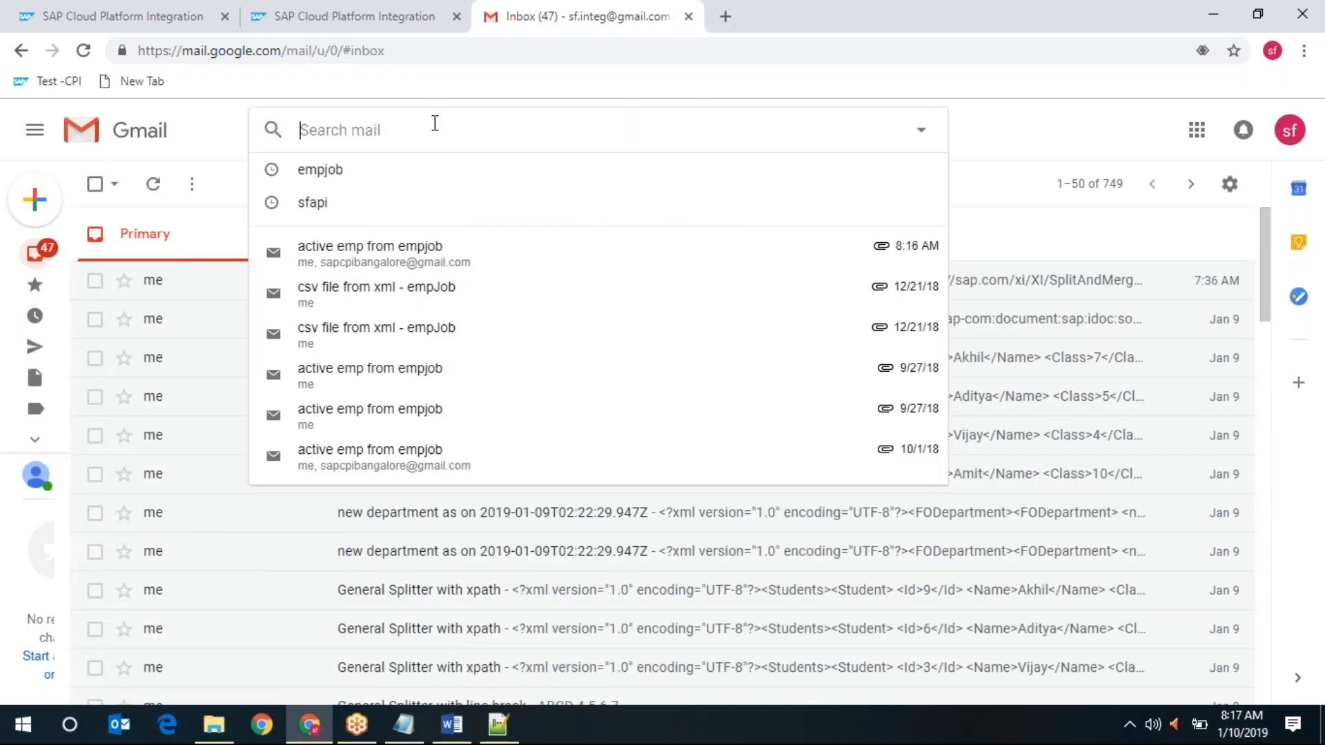
click(33, 247)
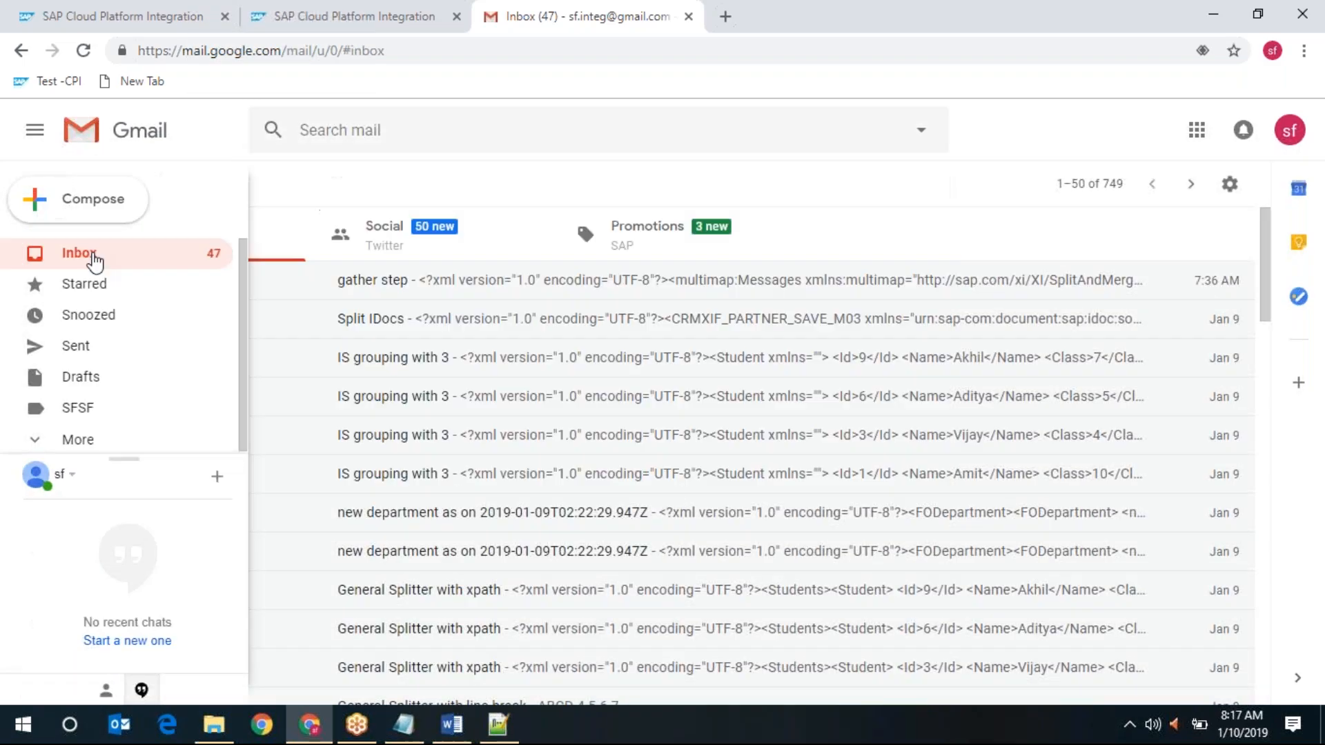
Step: Return to the RoutingStep design, open the connection settings of the End event's Mail channel and switch the flow to edit mode
click(142, 8)
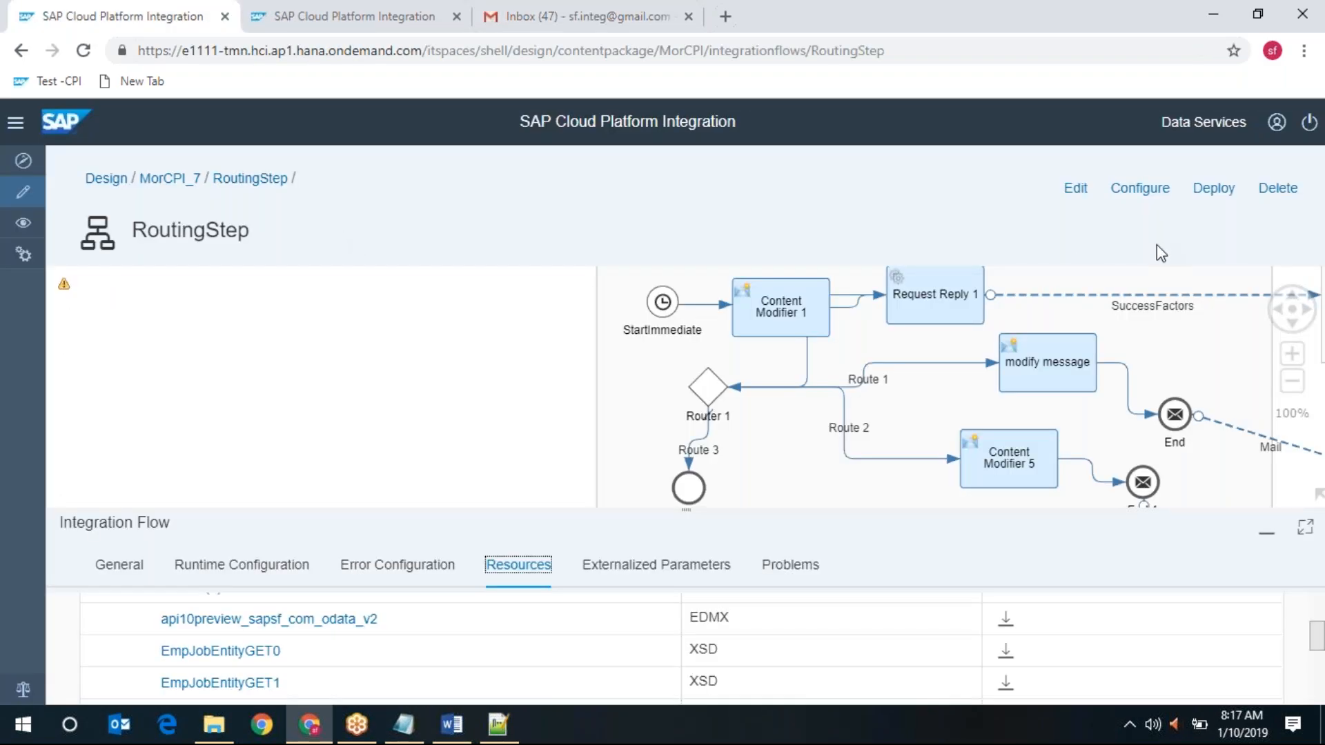
click(1275, 446)
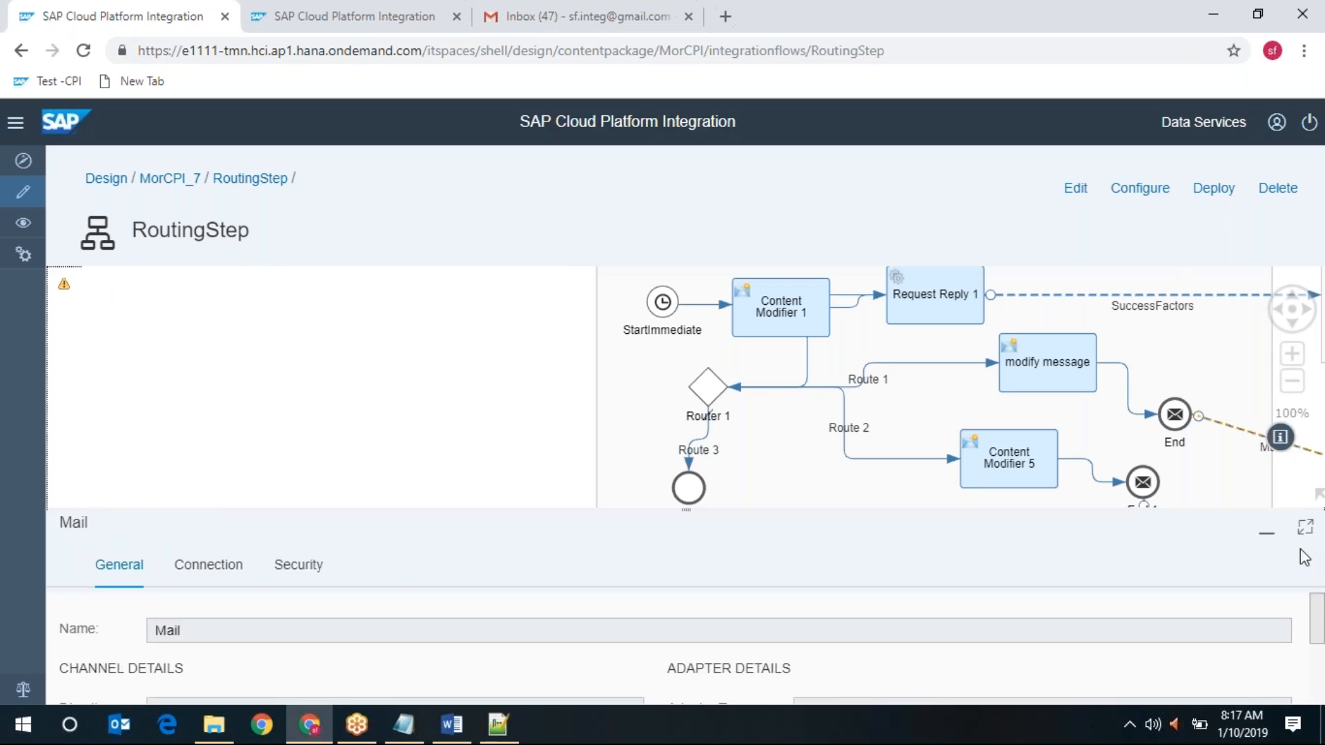
click(1305, 527)
click(243, 335)
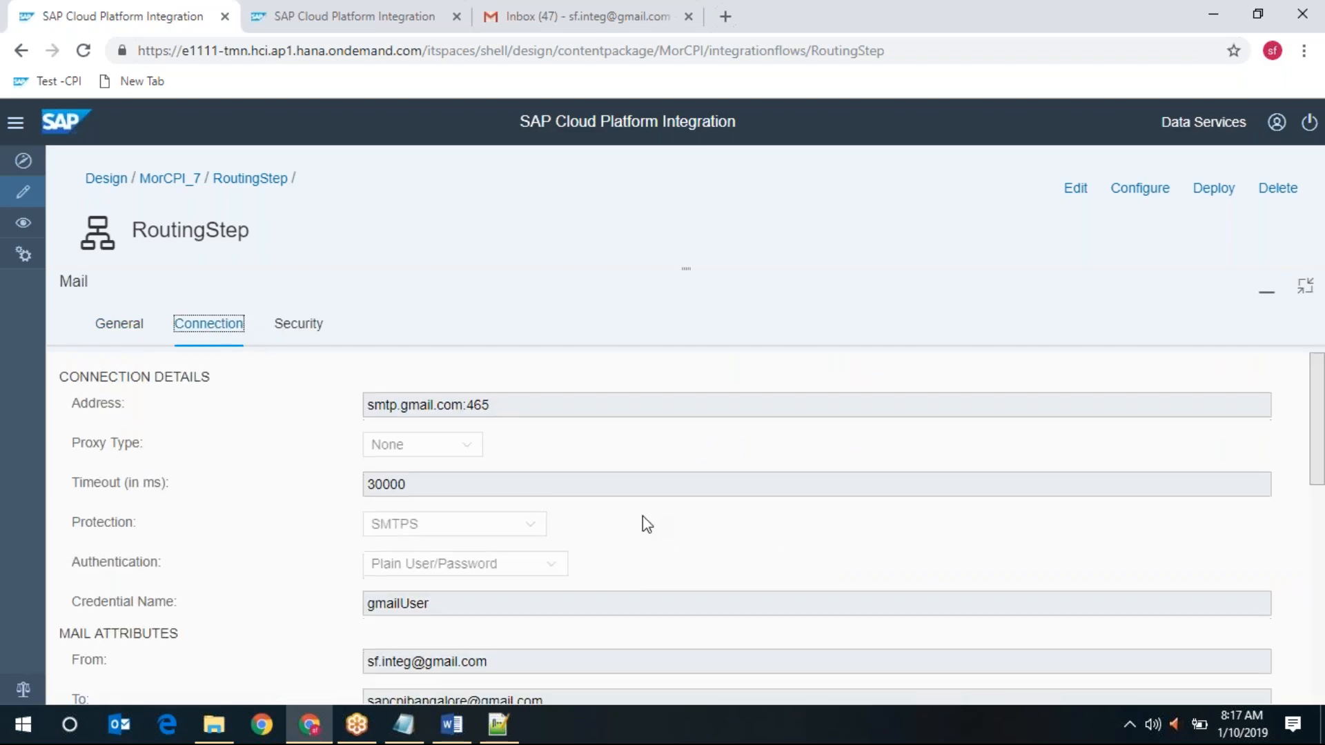
scroll(643, 525, down, 3)
scroll(1073, 269, up, 3)
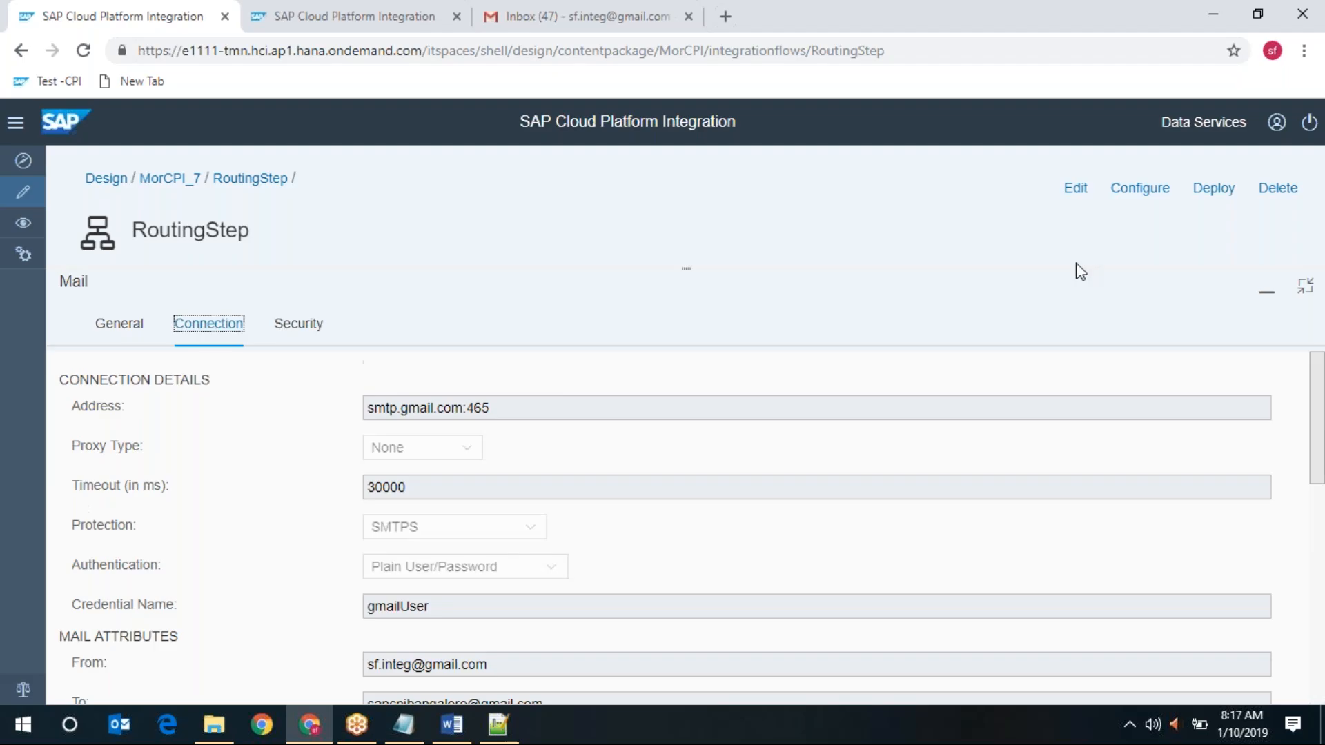
click(1075, 189)
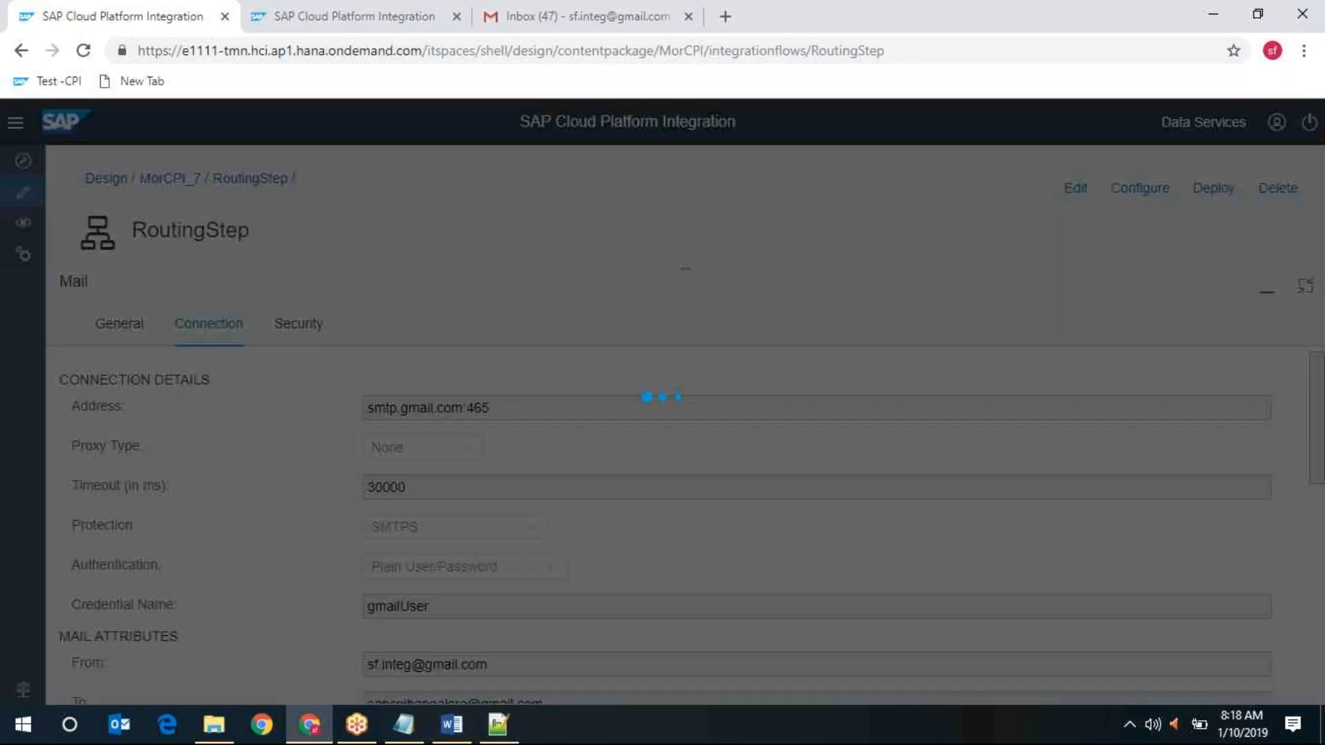
Step: Switch to Gmail and check the sent mails for the message from the RoutingStep run
click(531, 16)
mouse_move(109, 288)
click(100, 360)
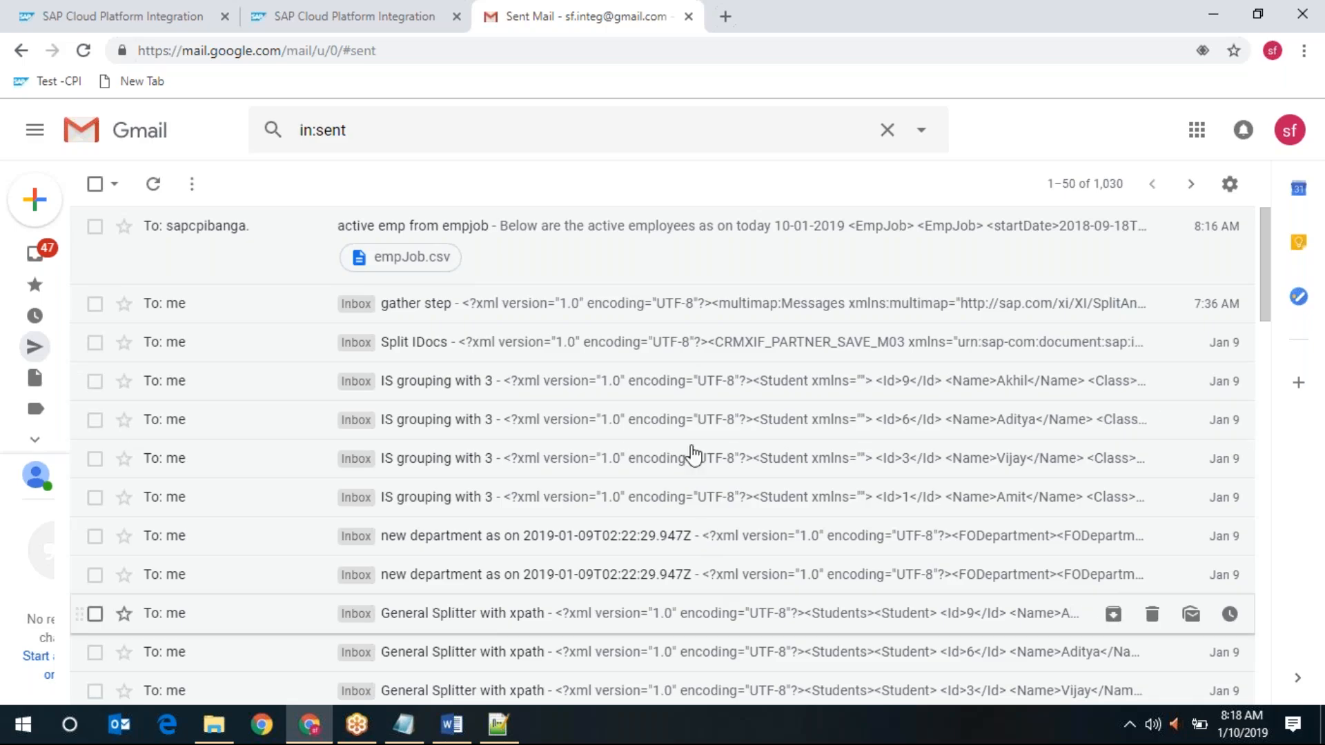
Step: Return to the Mail channel's connection settings and view the available Protection options
click(146, 7)
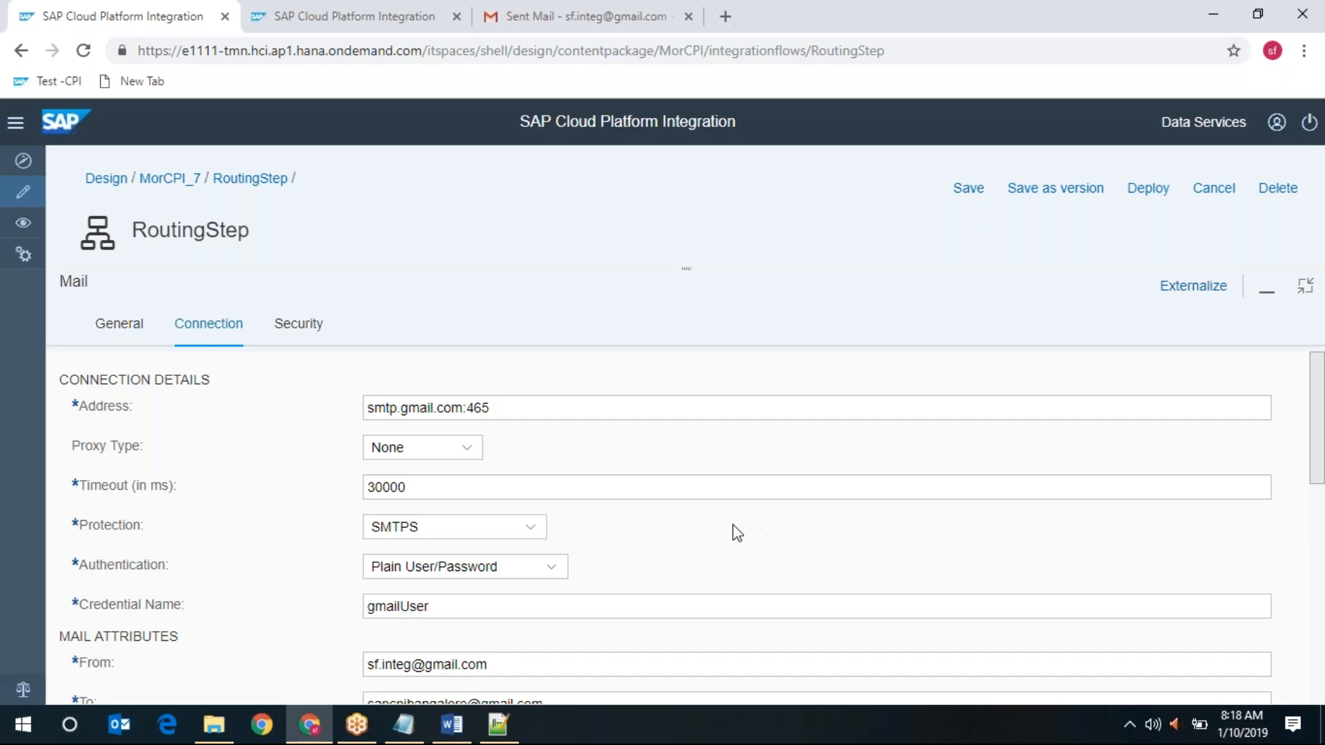
click(531, 528)
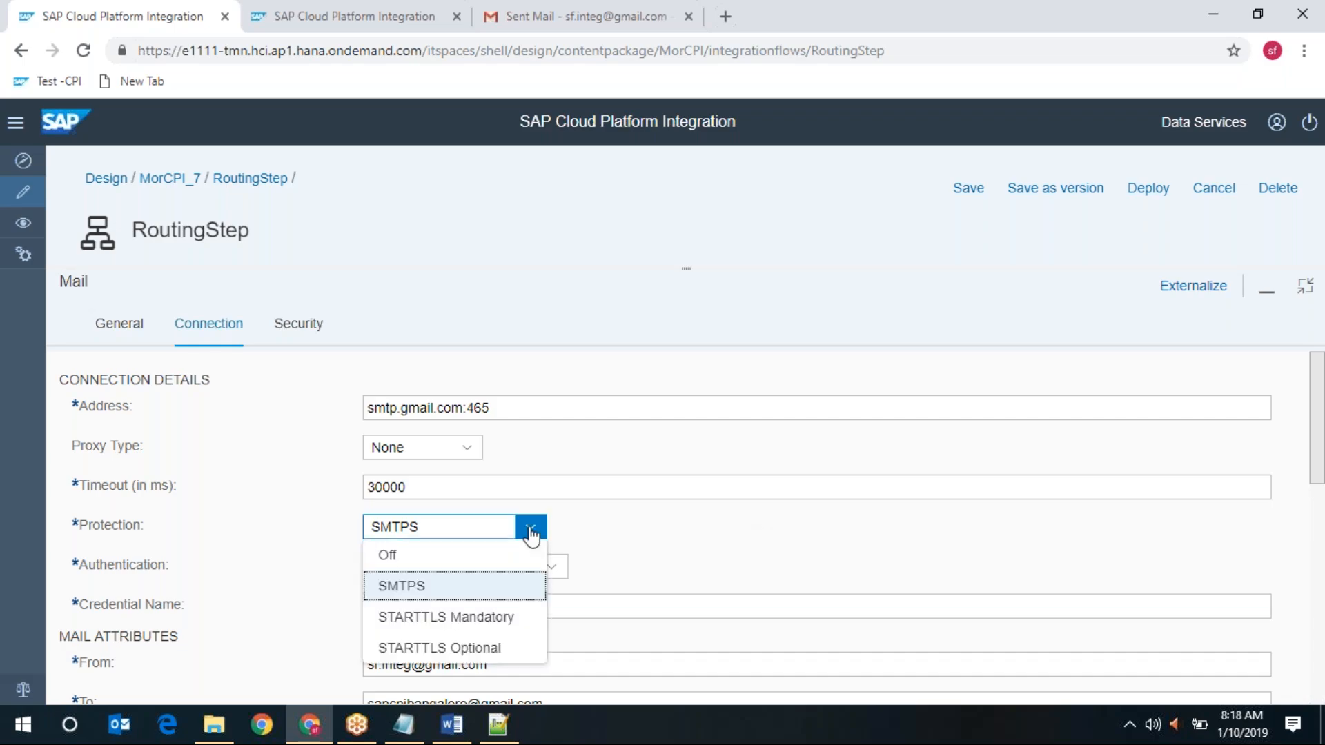
click(700, 551)
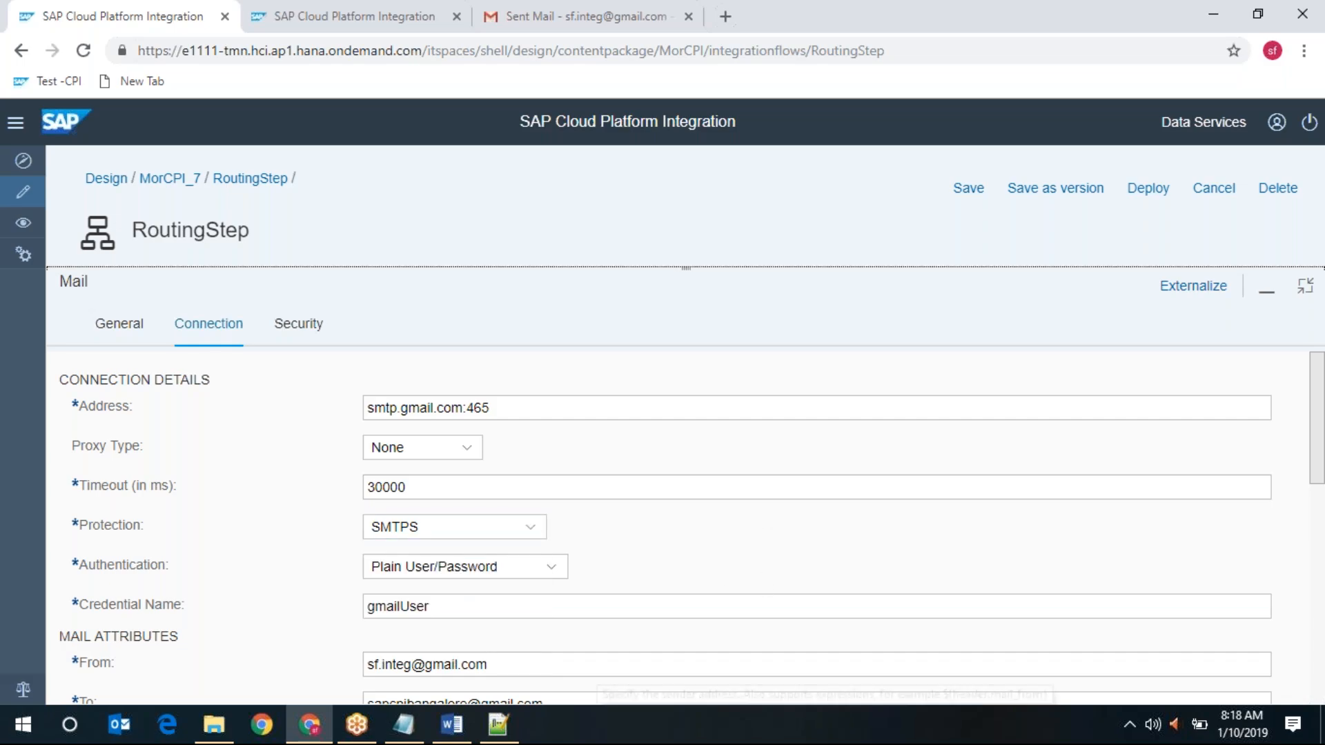
Step: Replace the Mail channel's To address with the sender's e-mail address copied from the remote desktop notes in Notepad
scroll(783, 592, down, 1)
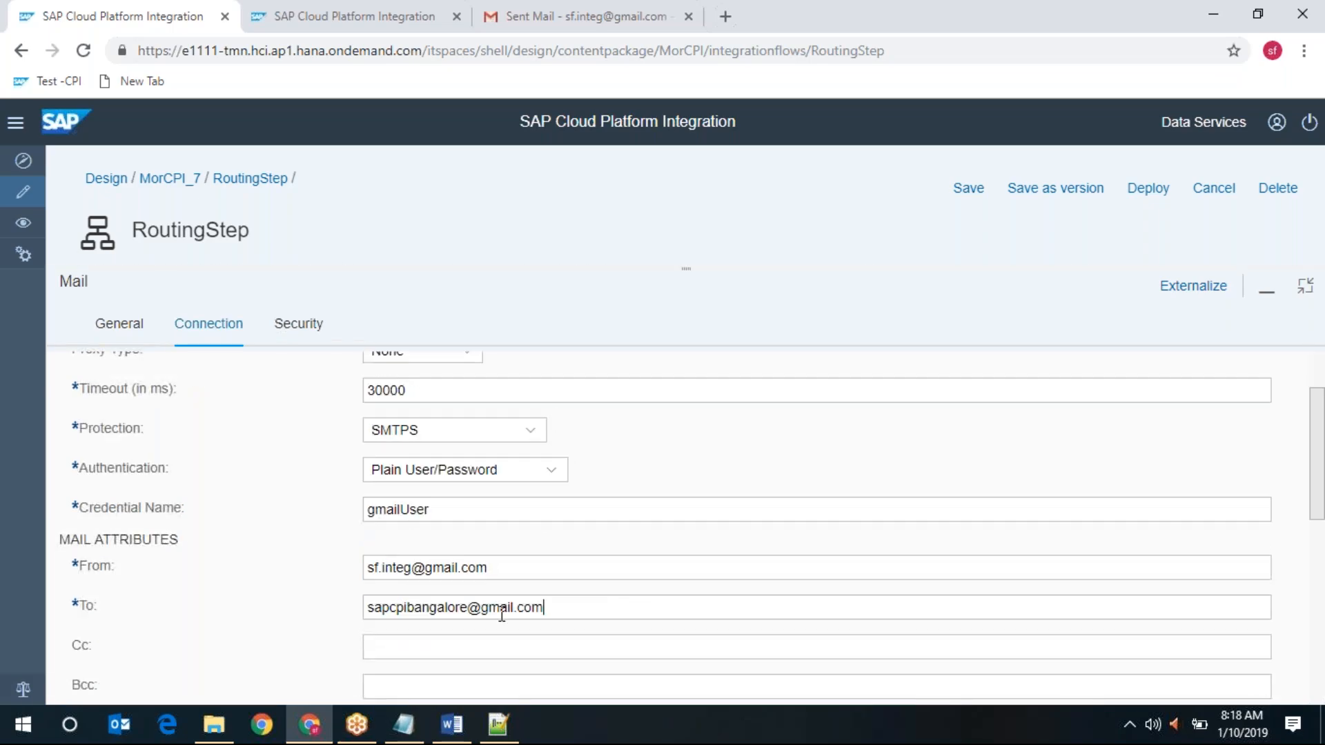
drag(593, 612, 243, 615)
key(BackSpace)
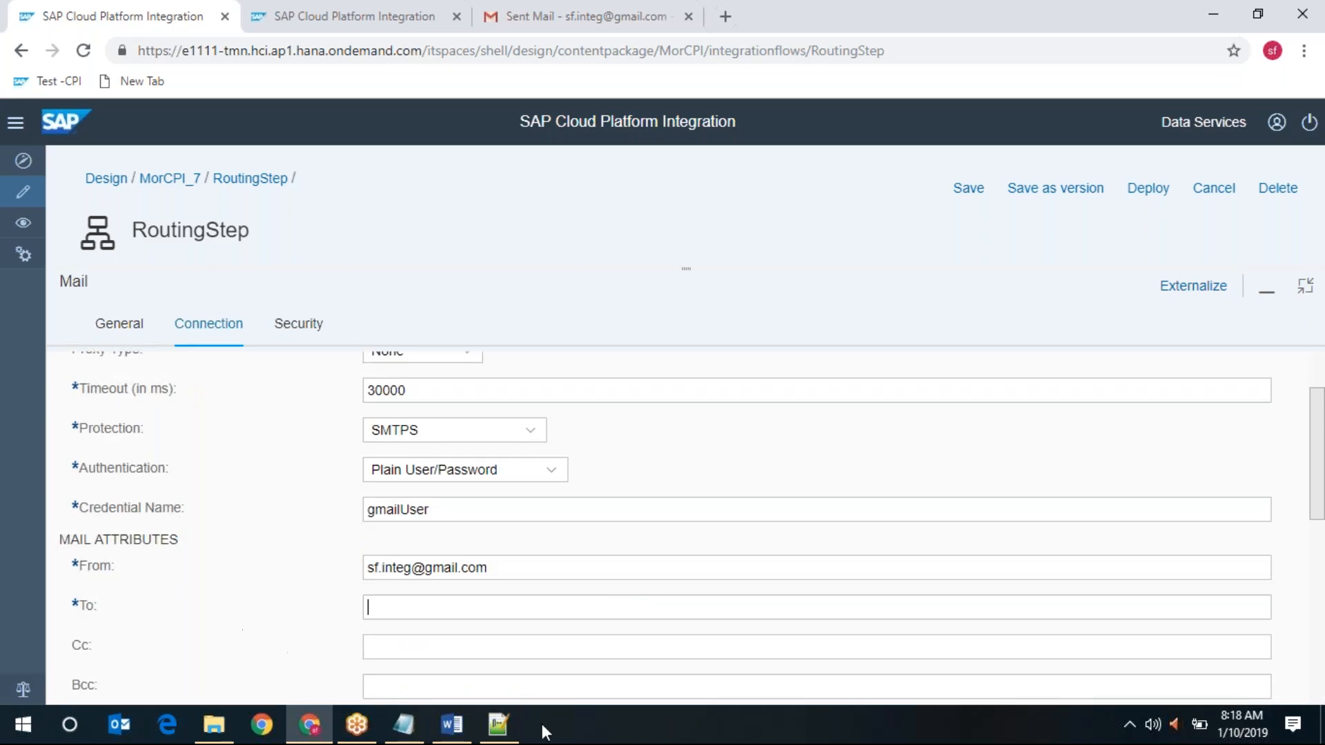
click(403, 725)
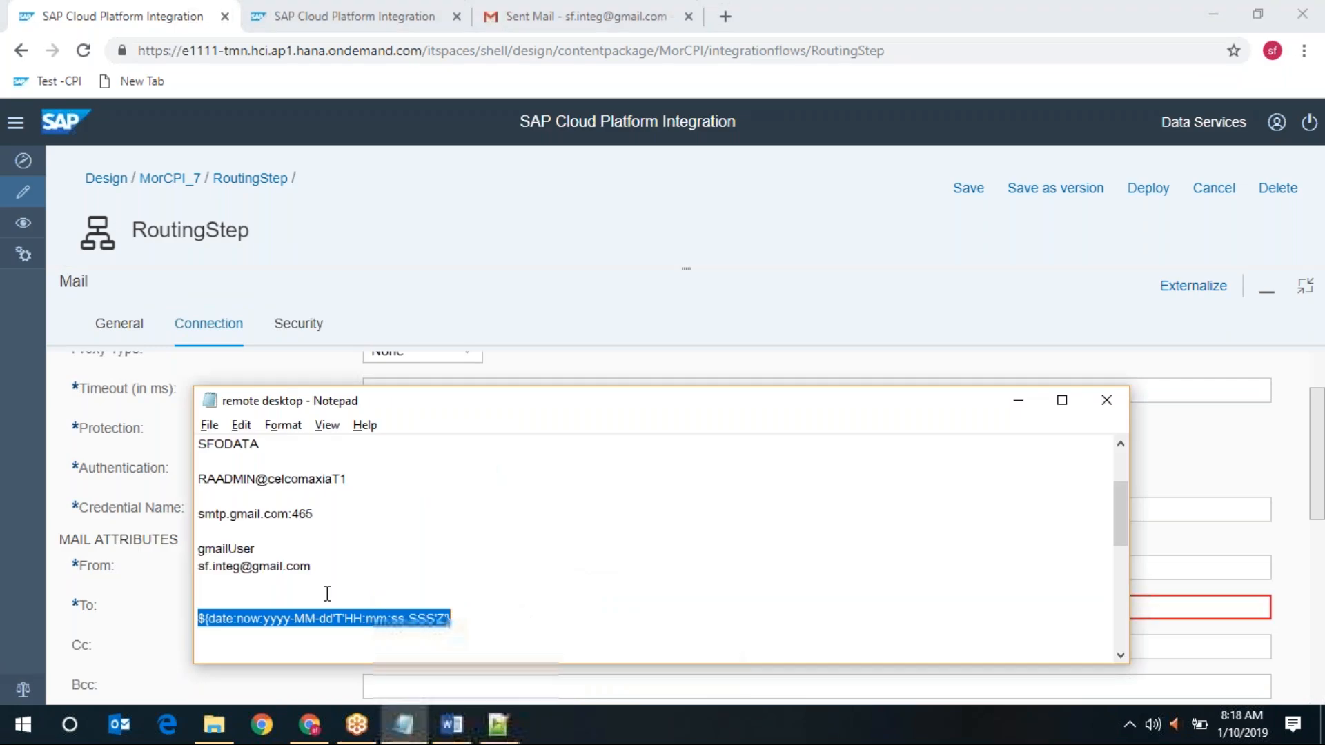
double_click(289, 566)
key(ctrl+c)
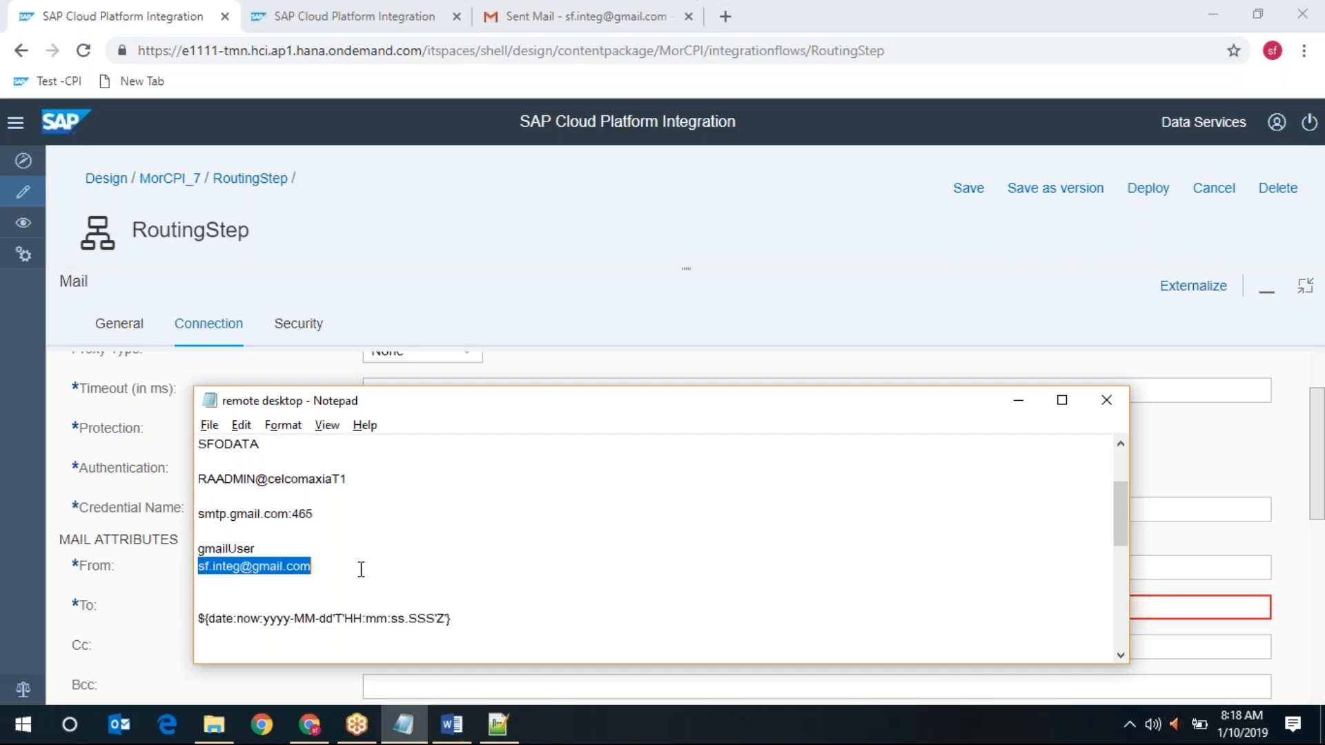
key(alt+Tab)
click(405, 607)
key(ctrl+v)
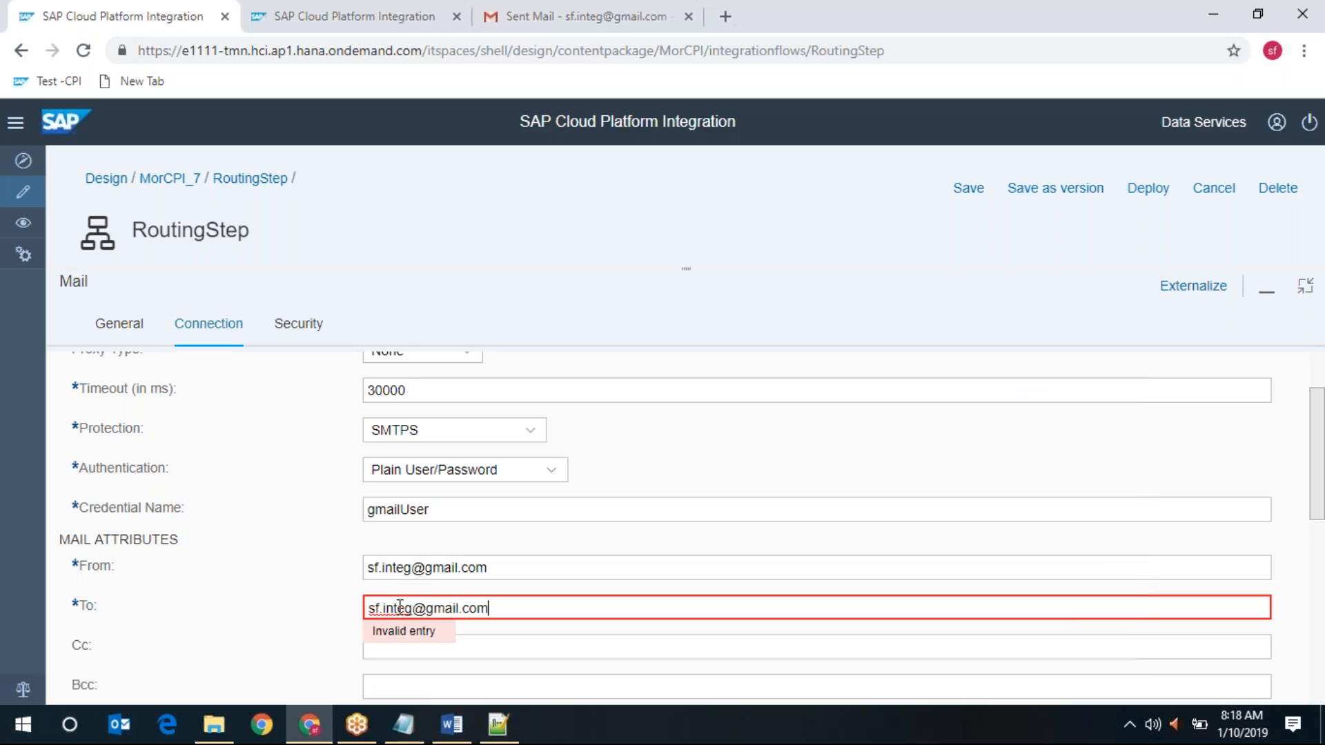
click(262, 603)
Step: Review the Mail channel's subject, body and encoding settings and the message body of the modify message Content Modifier
scroll(262, 603, down, 3)
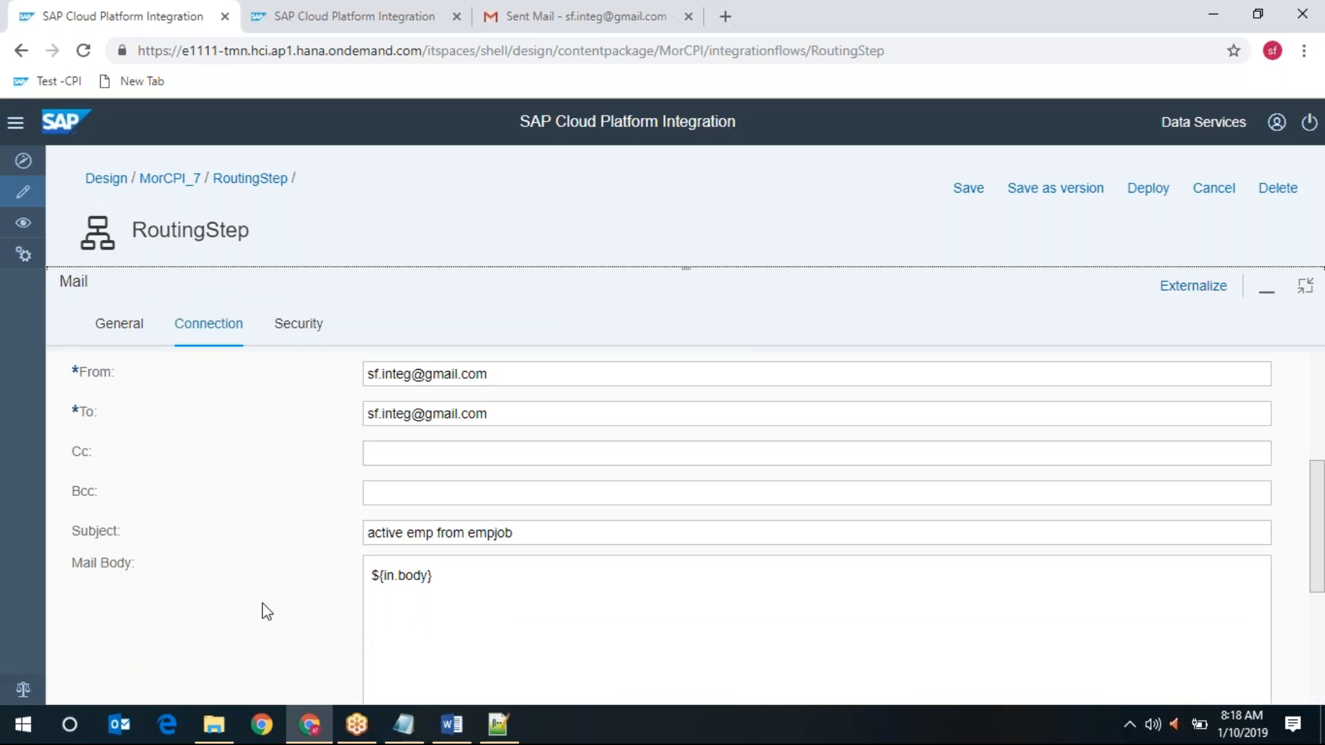
scroll(262, 603, down, 3)
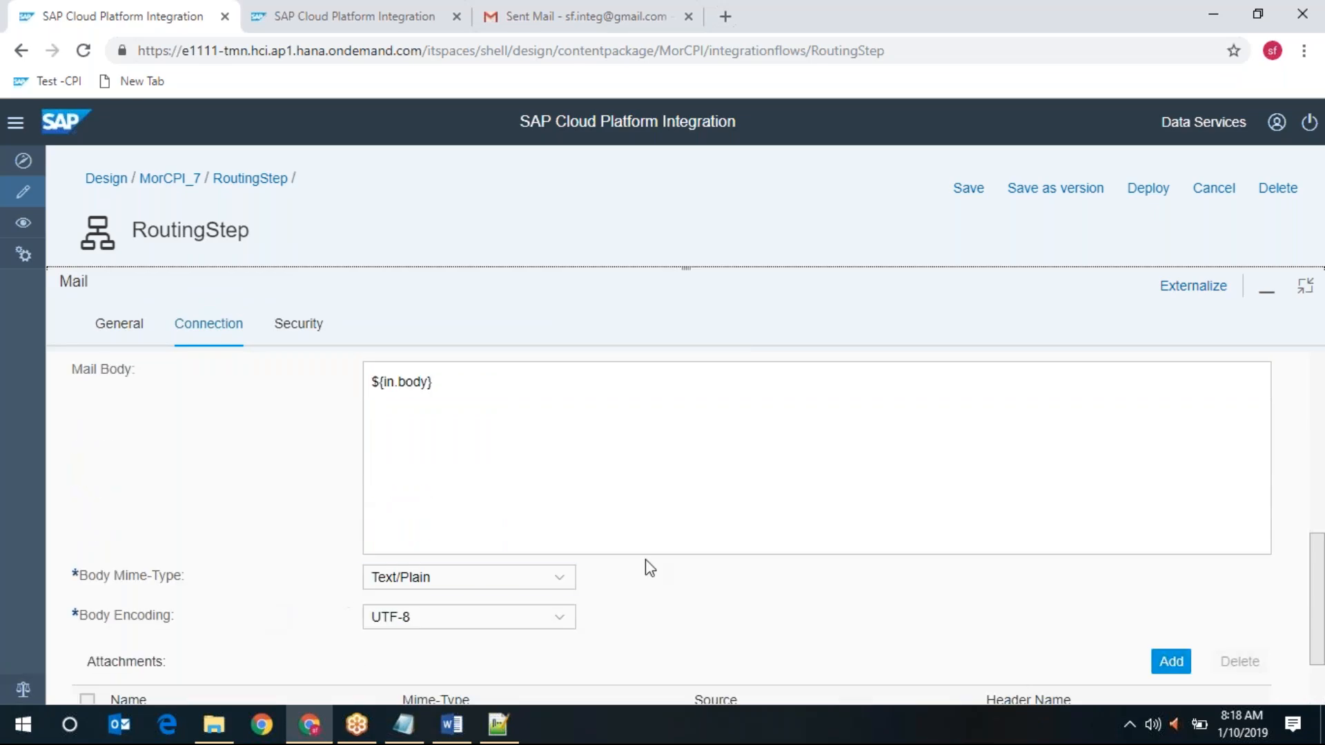
scroll(645, 563, up, 2)
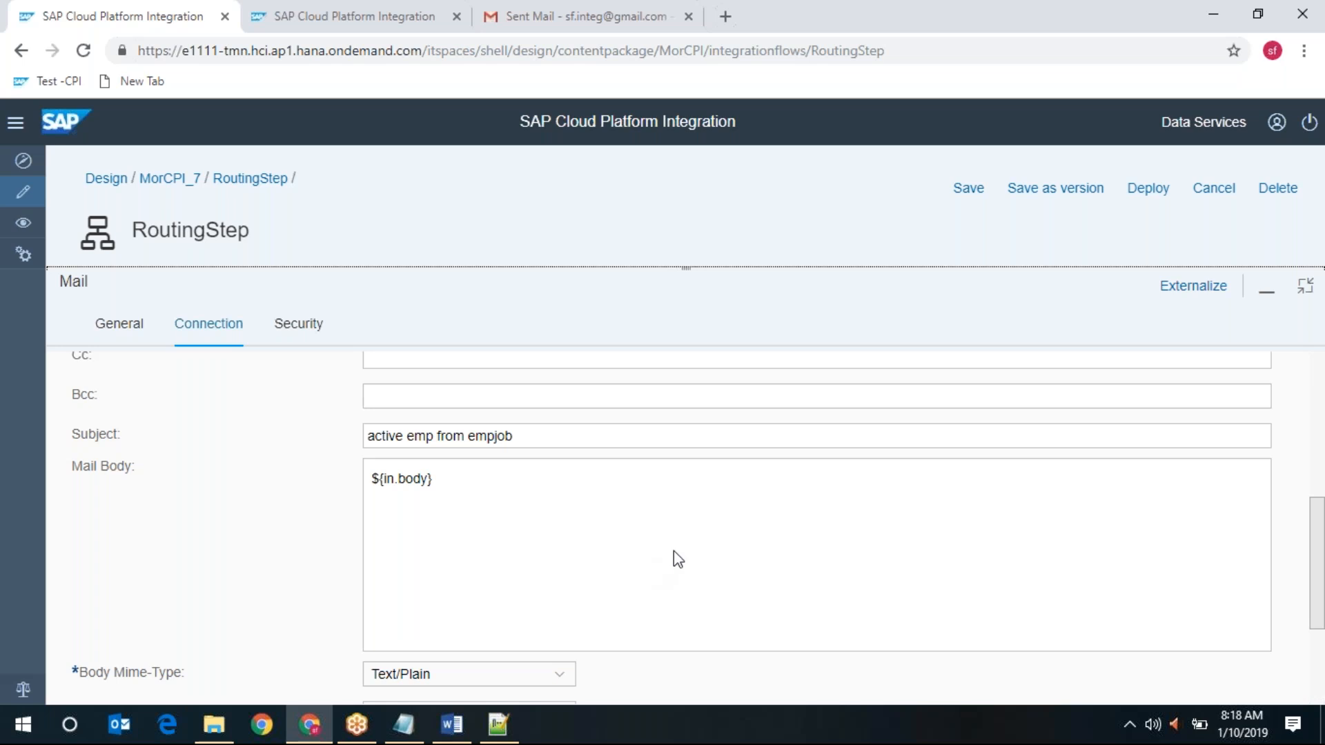
click(1305, 286)
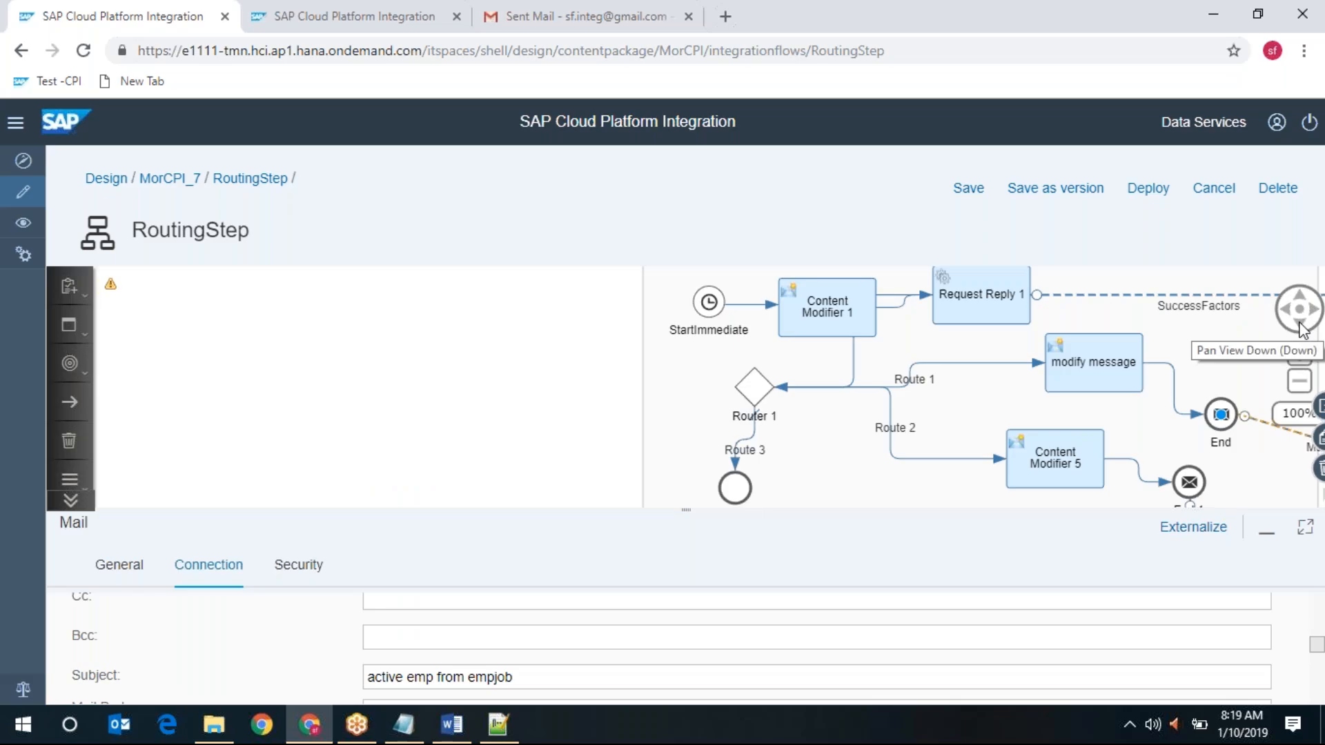
click(1307, 532)
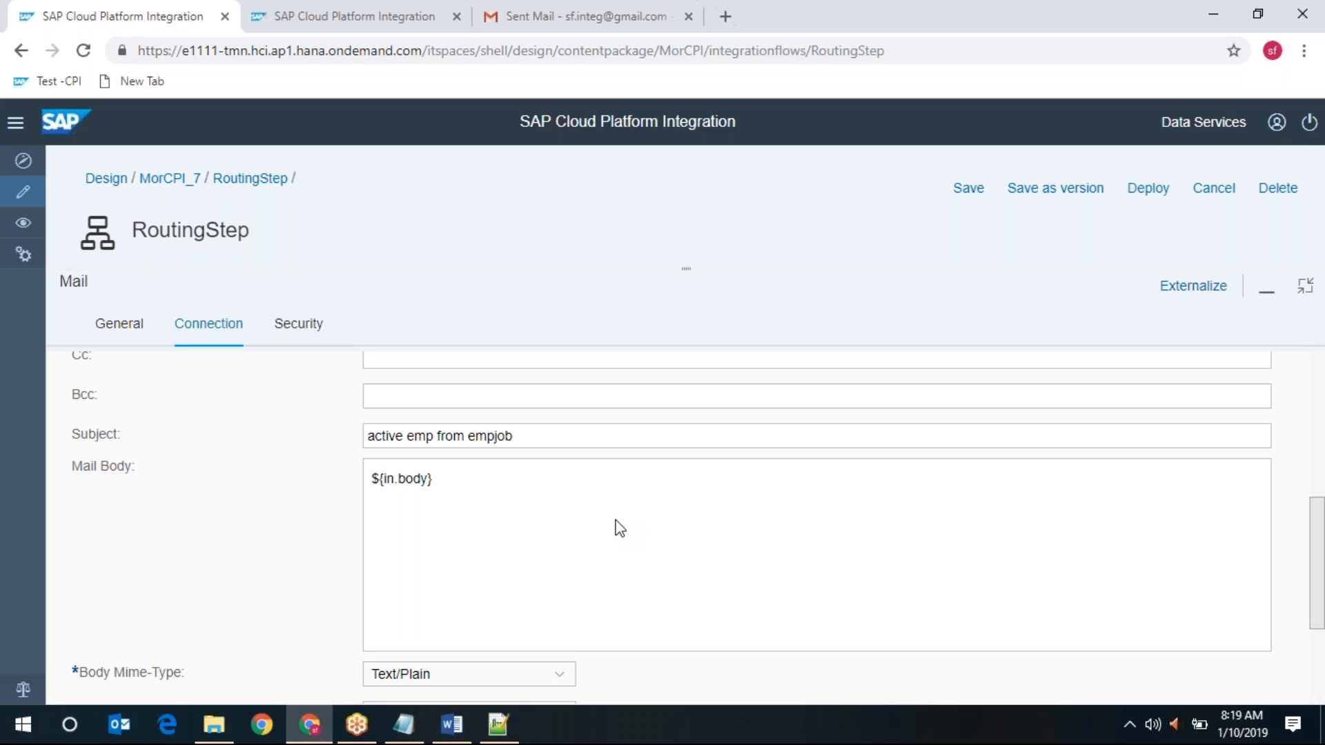
click(1305, 285)
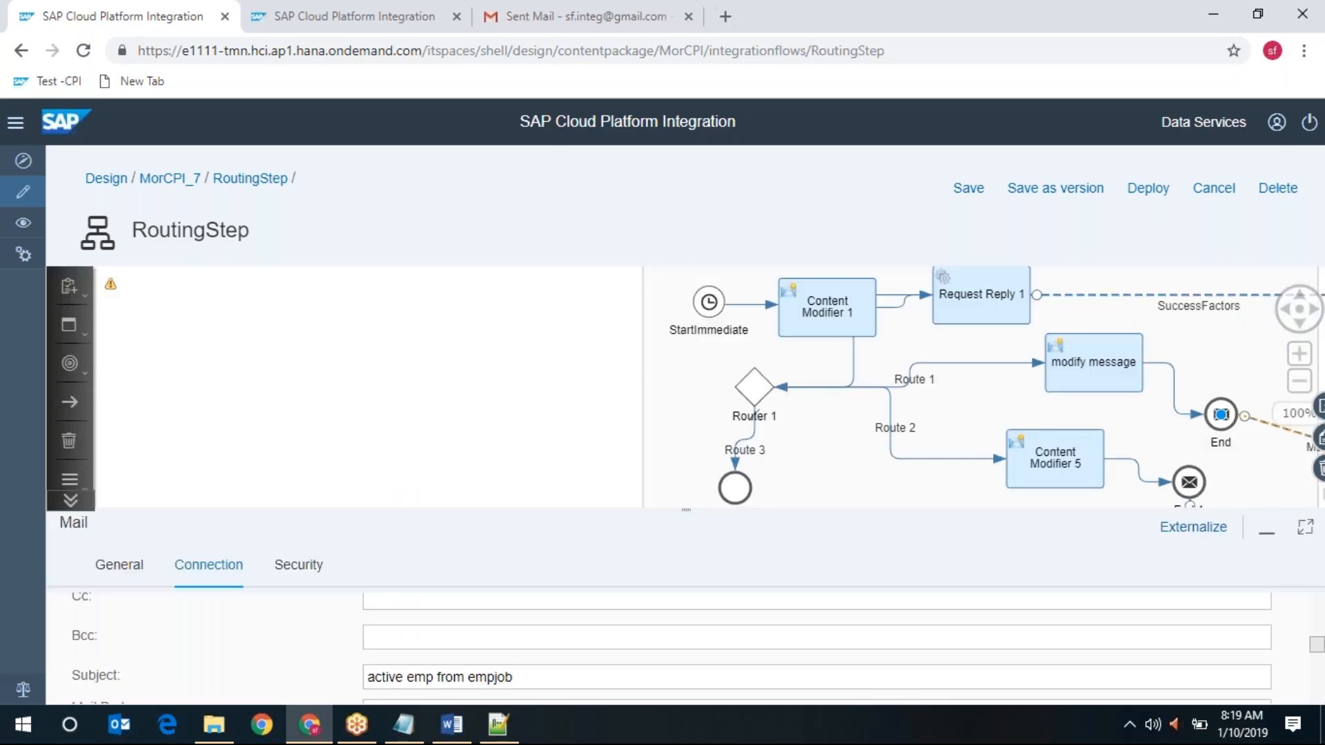
click(1089, 374)
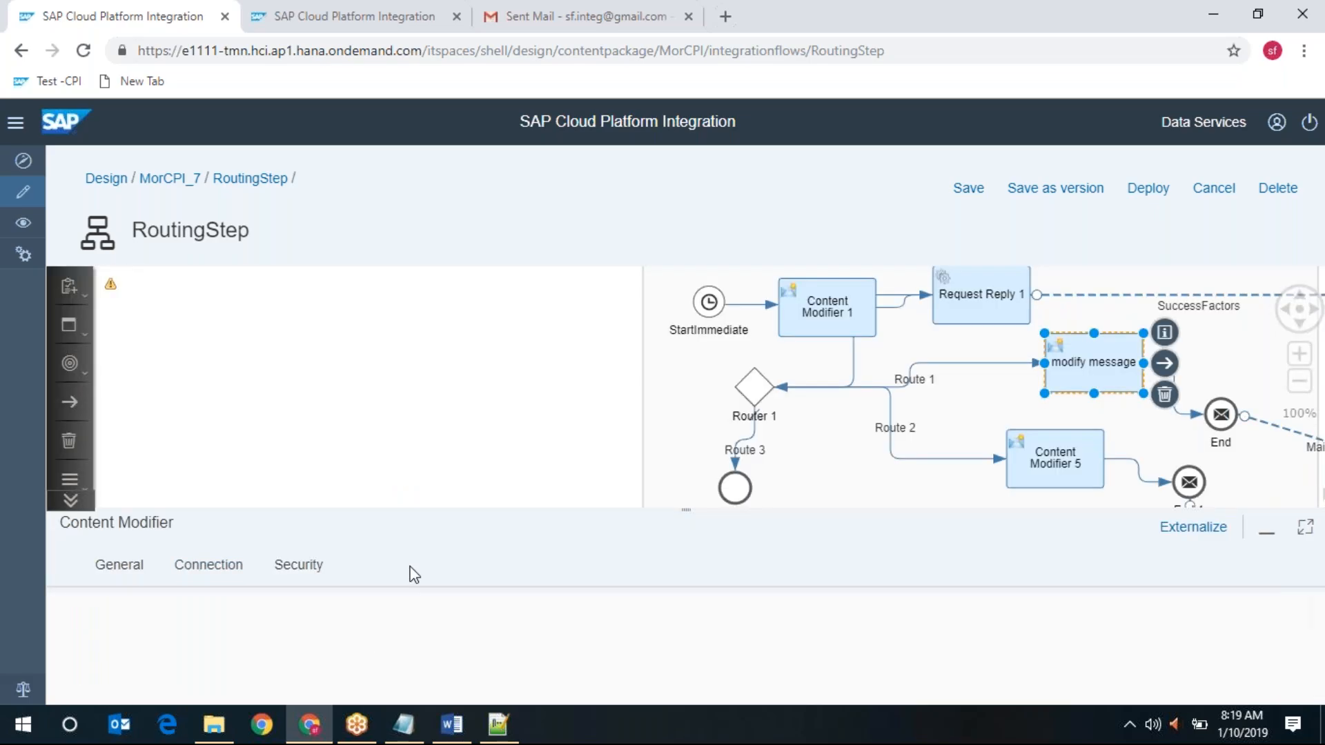
click(495, 567)
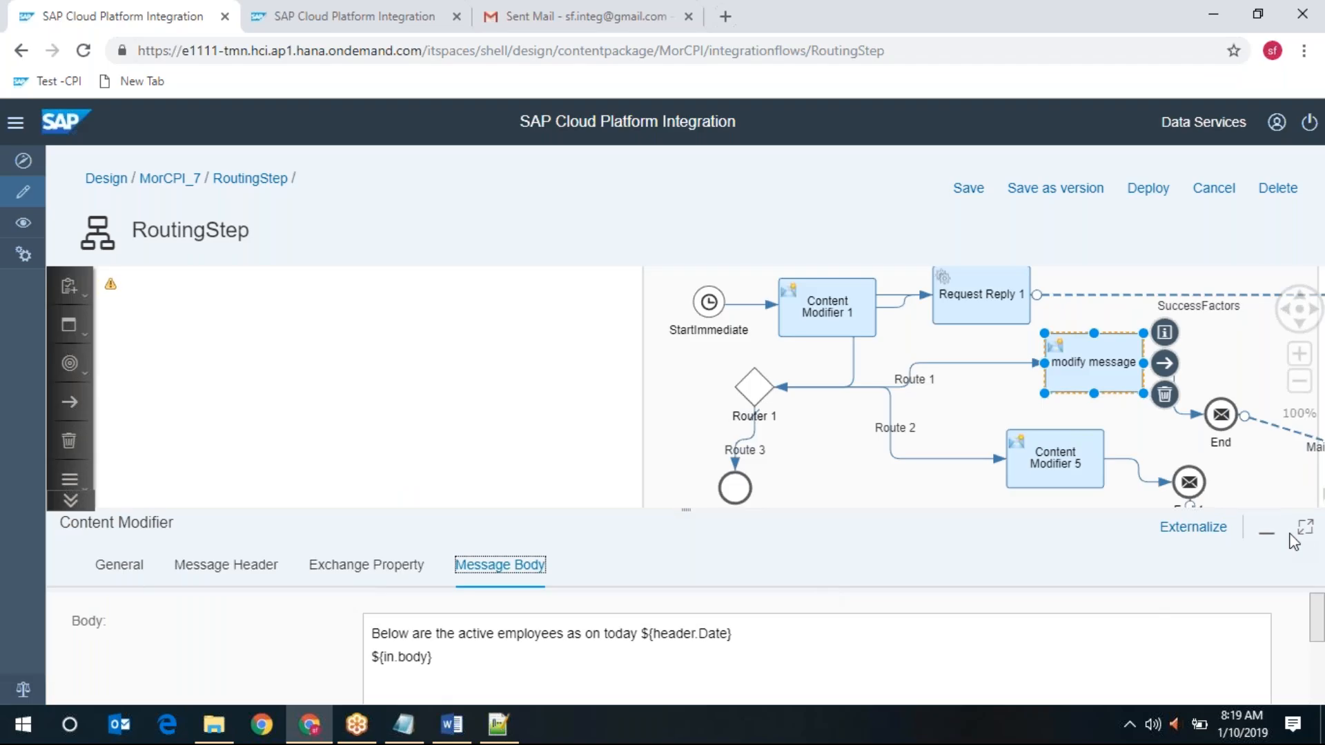
click(1304, 528)
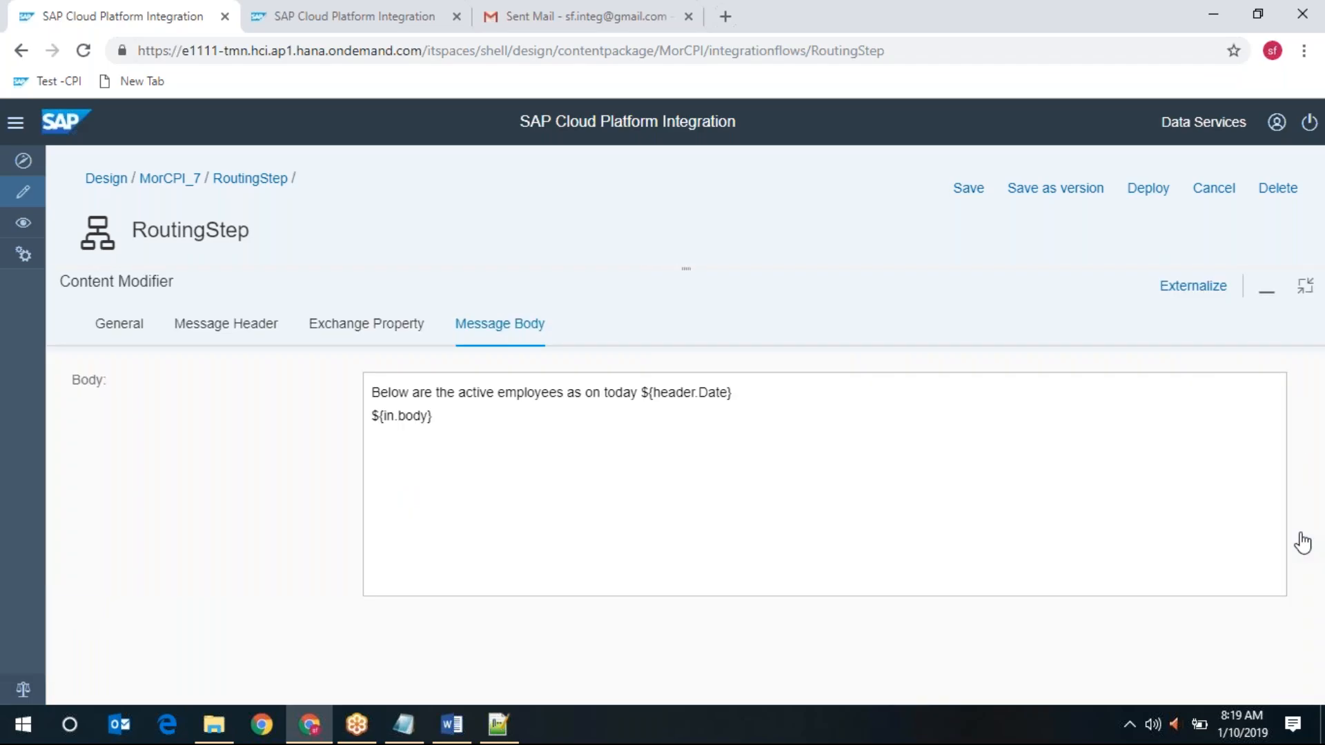
click(1304, 293)
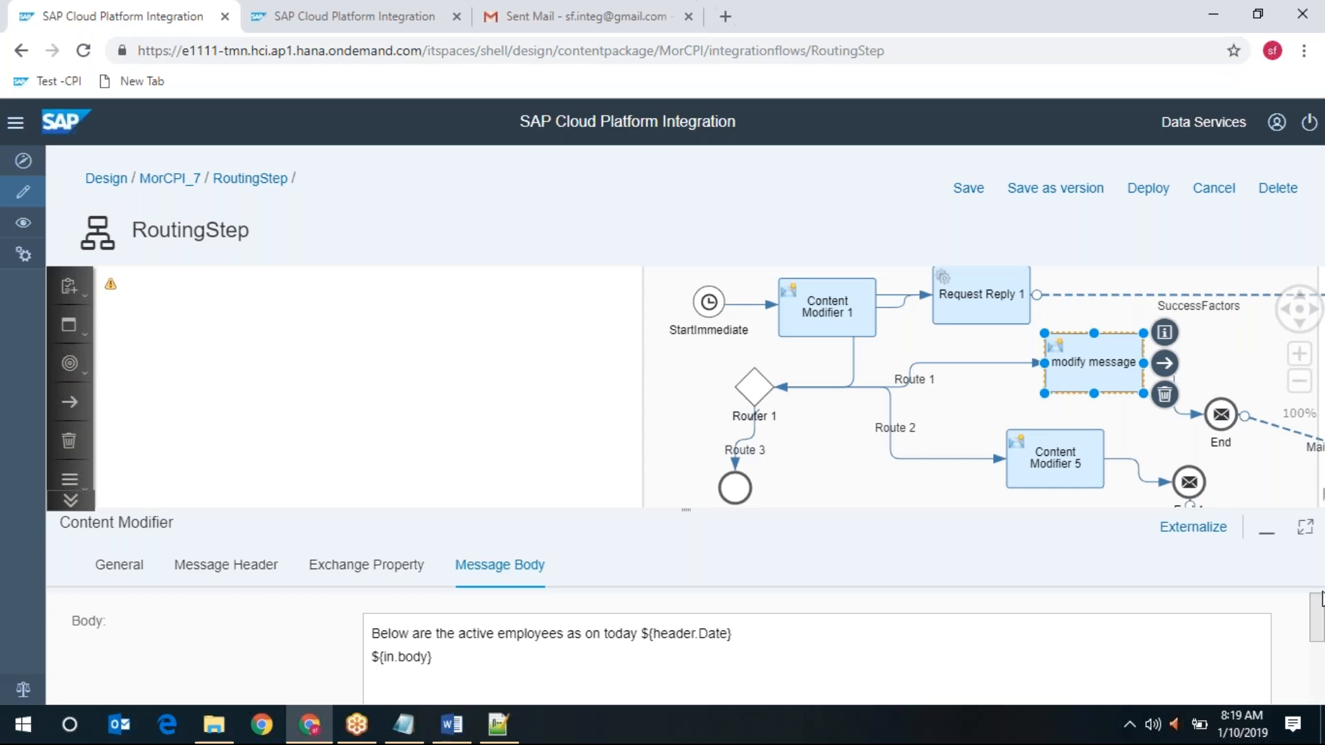
Step: Delete the empJob.csv attachment from the connection settings of the End event's Mail channel
click(1262, 426)
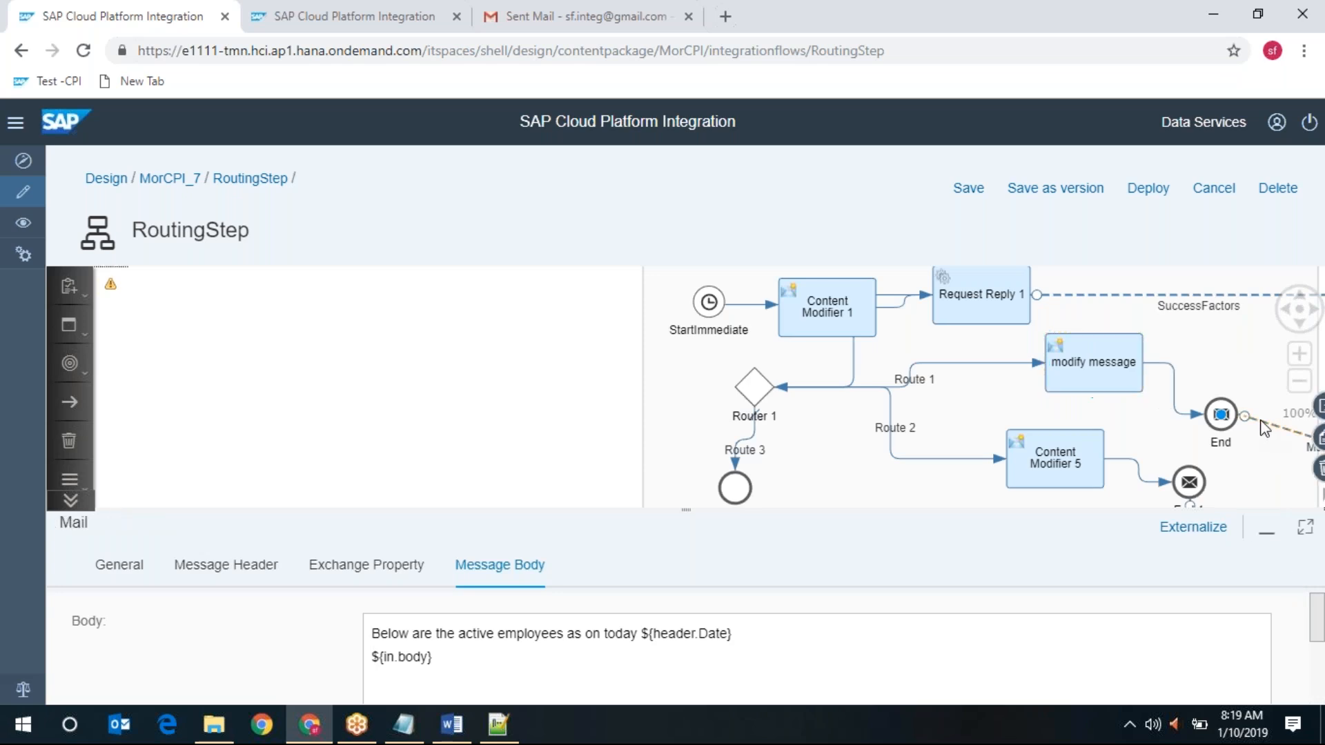
click(209, 564)
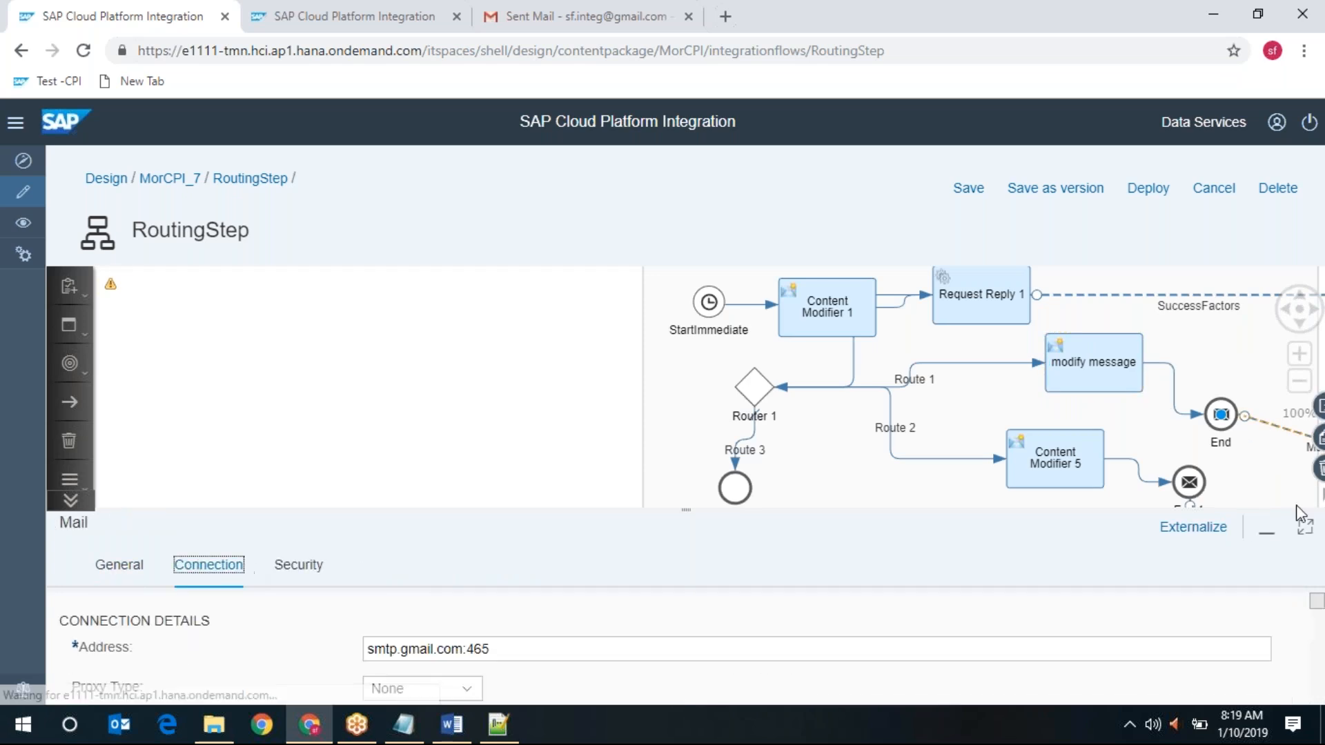
click(1305, 527)
scroll(848, 557, down, 10)
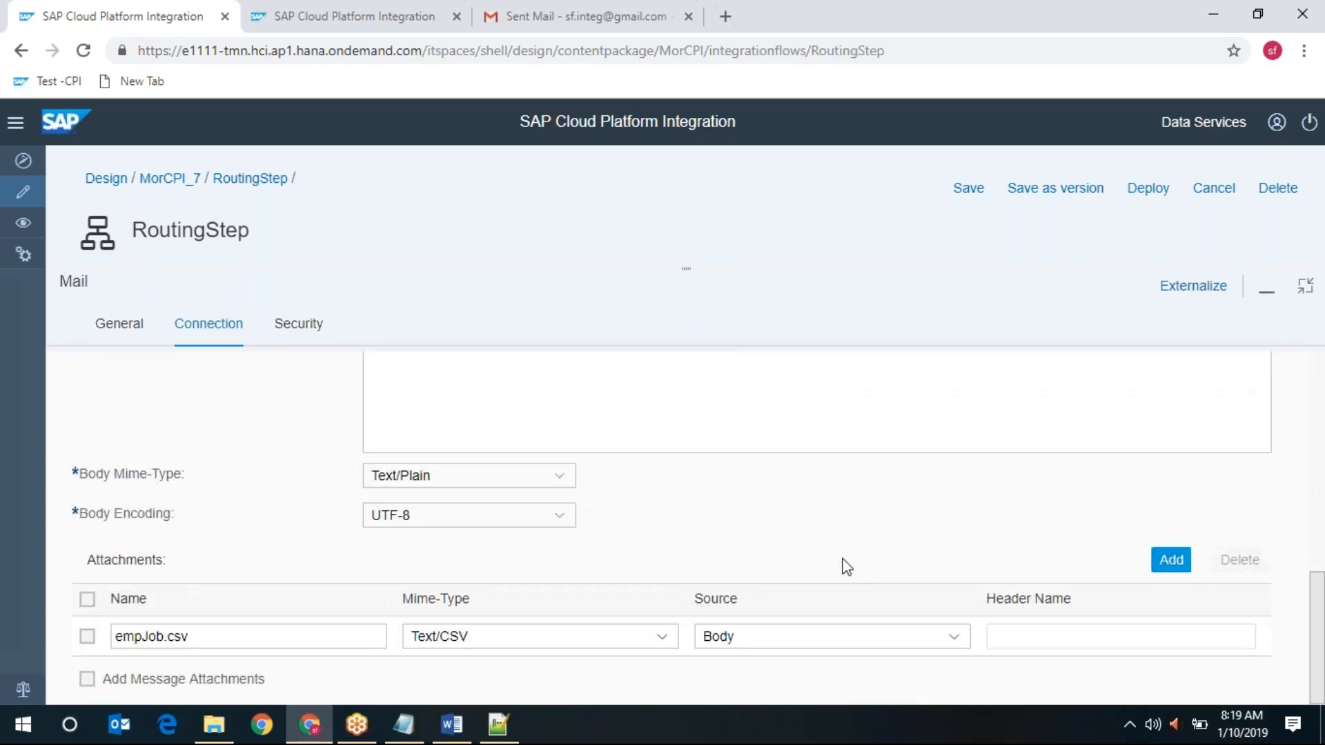
click(89, 599)
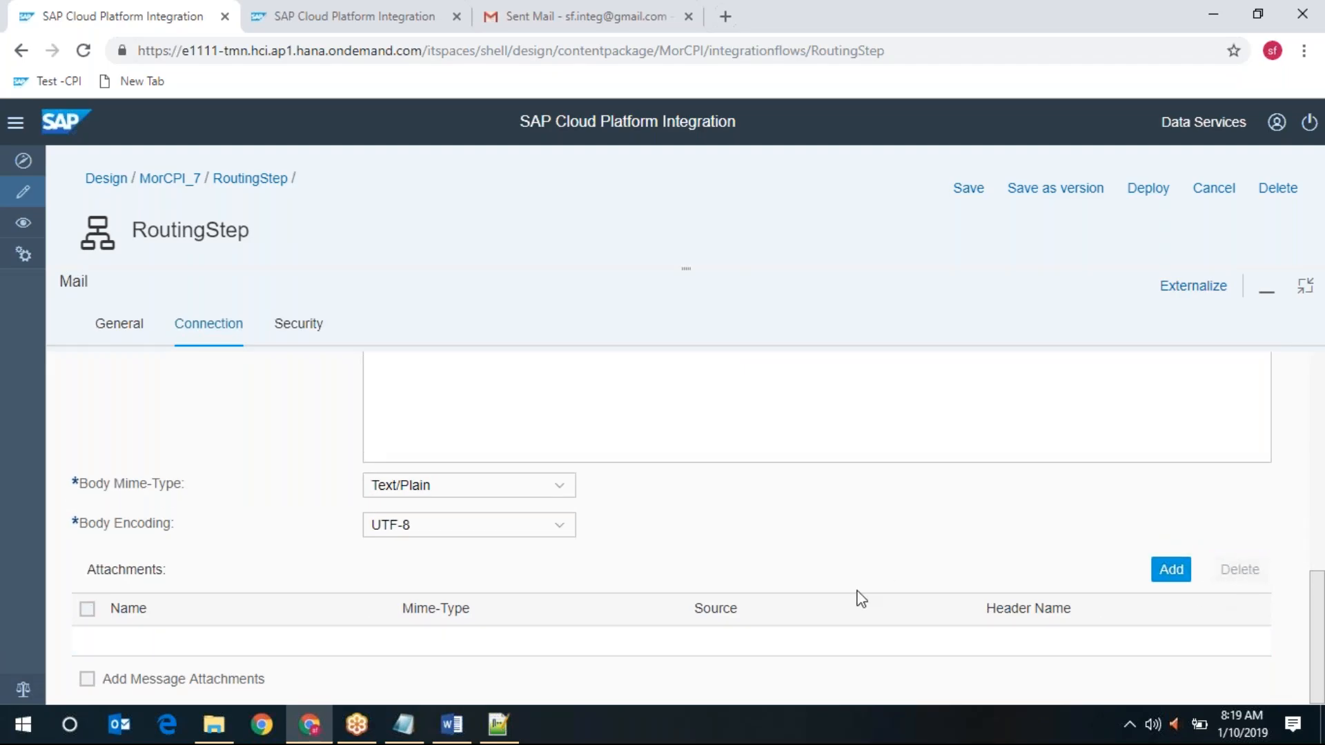
scroll(859, 612, up, 3)
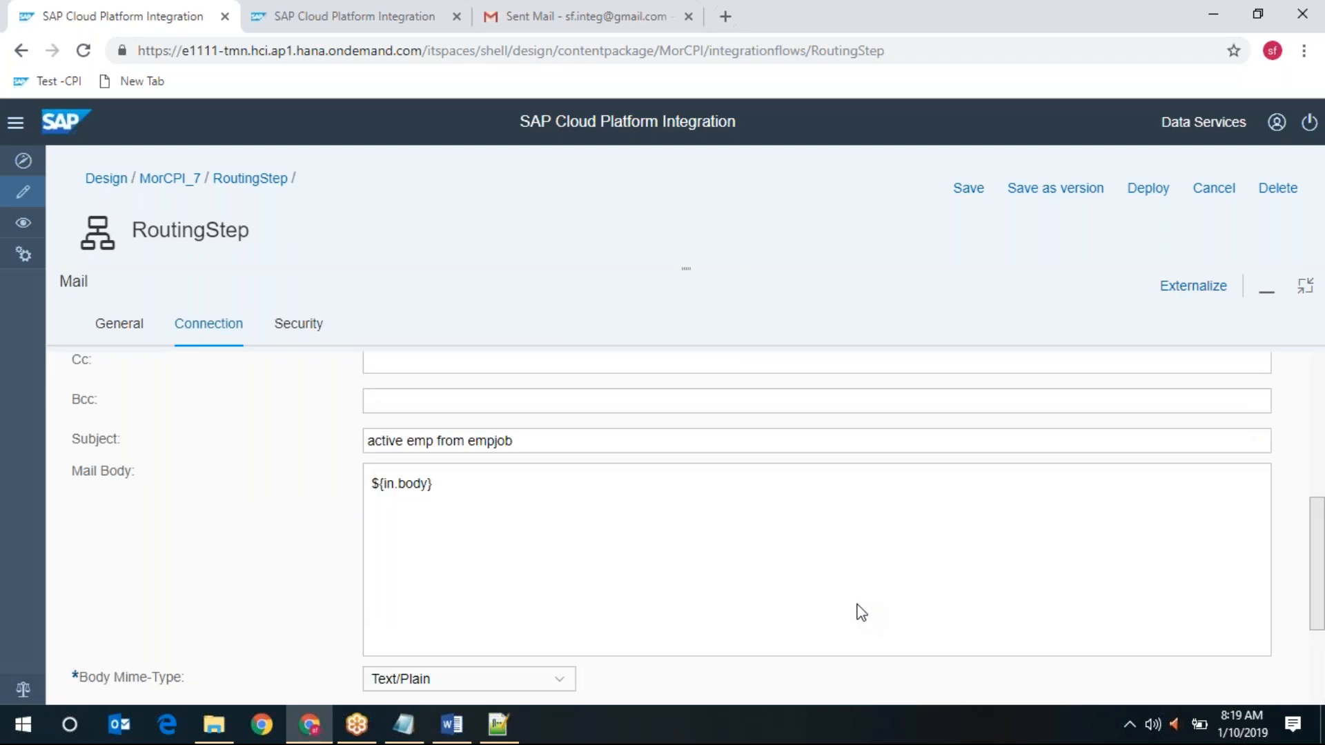
Step: Review the connection and security encryption settings of the End event's Mail channel
scroll(861, 612, up, 3)
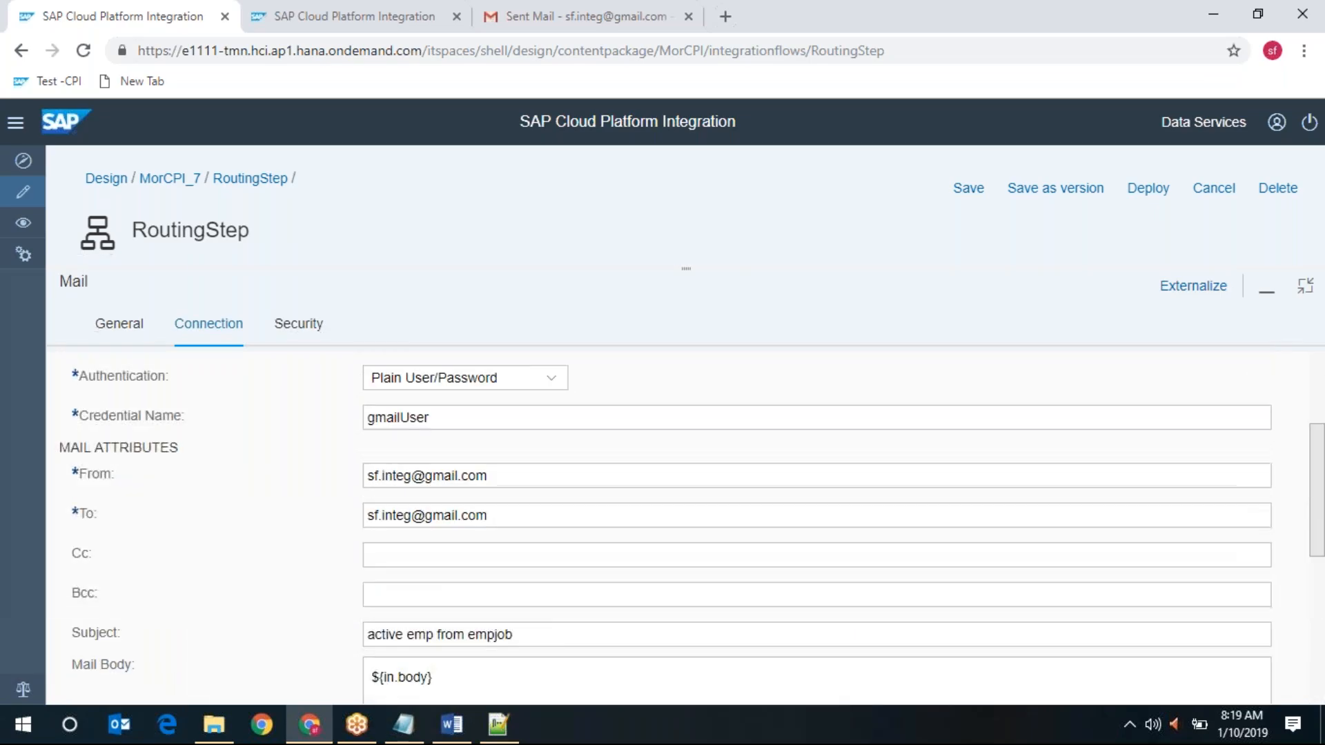
scroll(861, 612, up, 3)
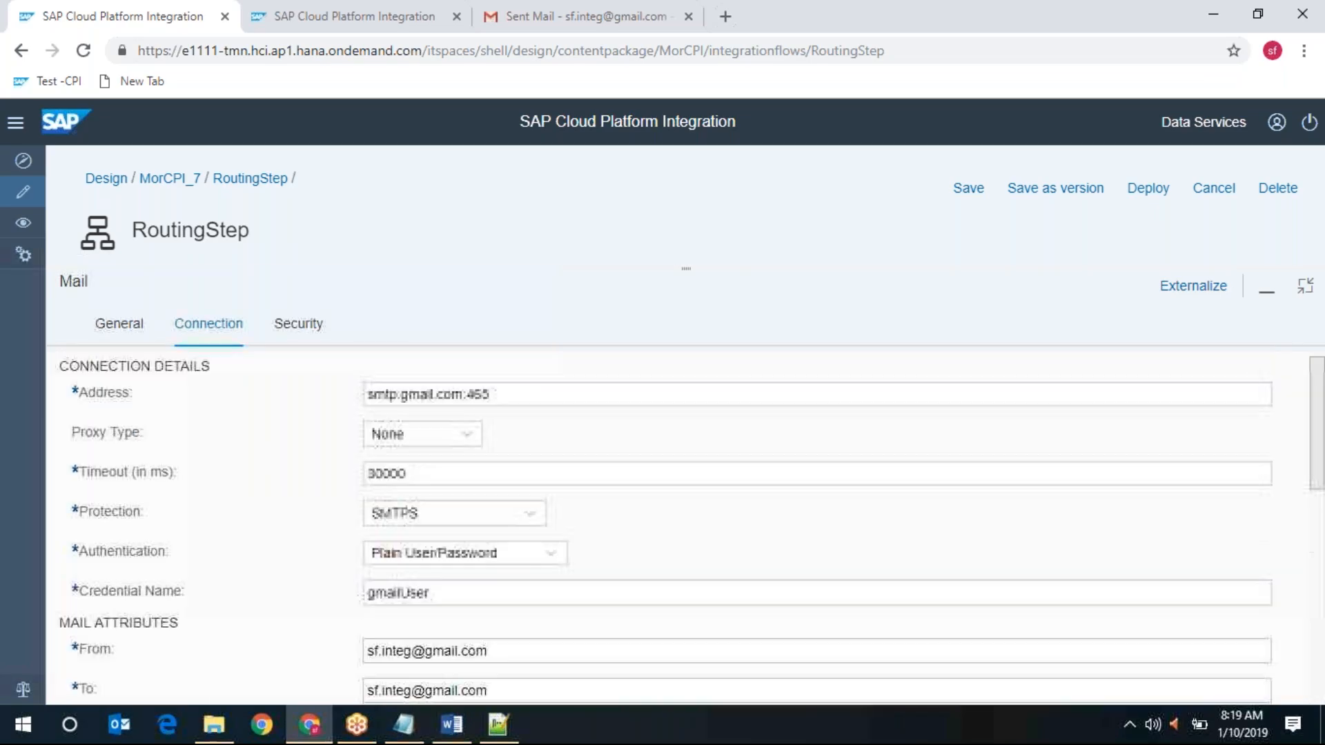
click(300, 326)
click(1304, 285)
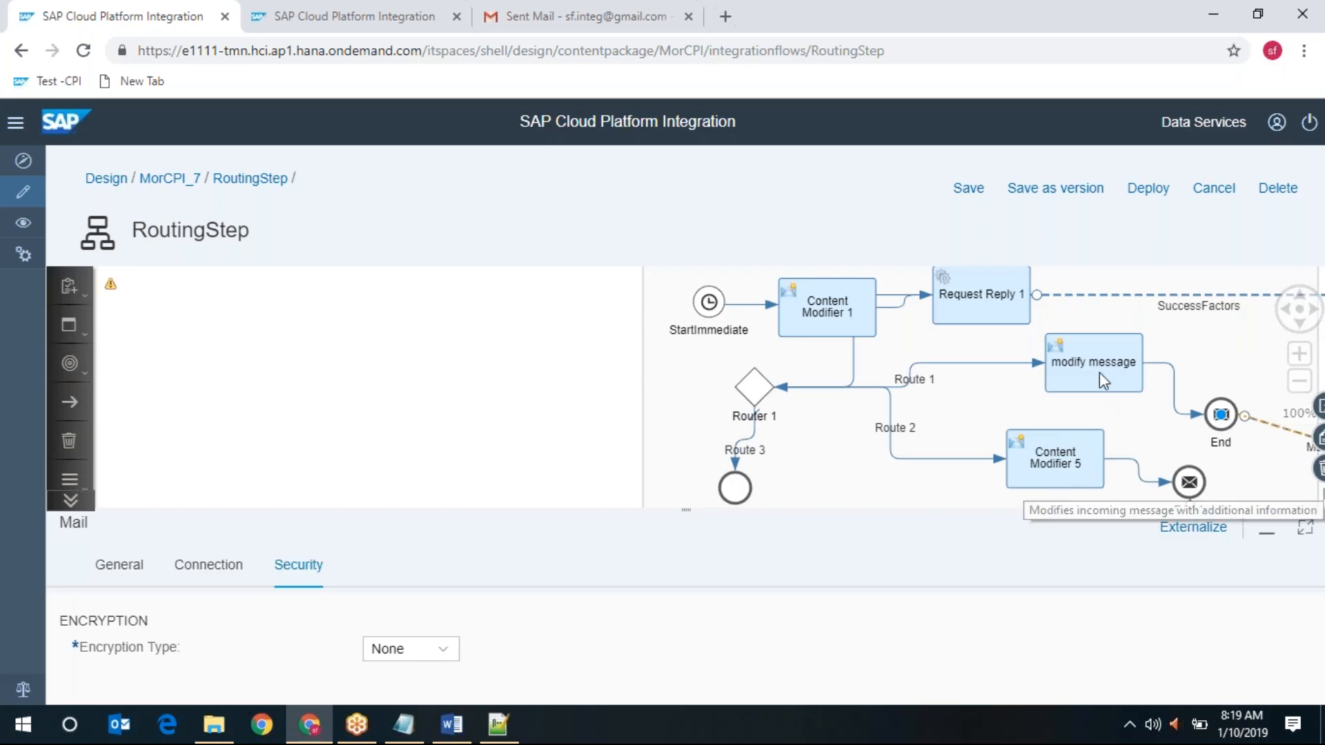
Step: Replace the To address of End 1's Mail channel to Receiver2 with the copied sender e-mail address, and check its subject and body
click(1301, 327)
click(1300, 325)
click(1300, 325)
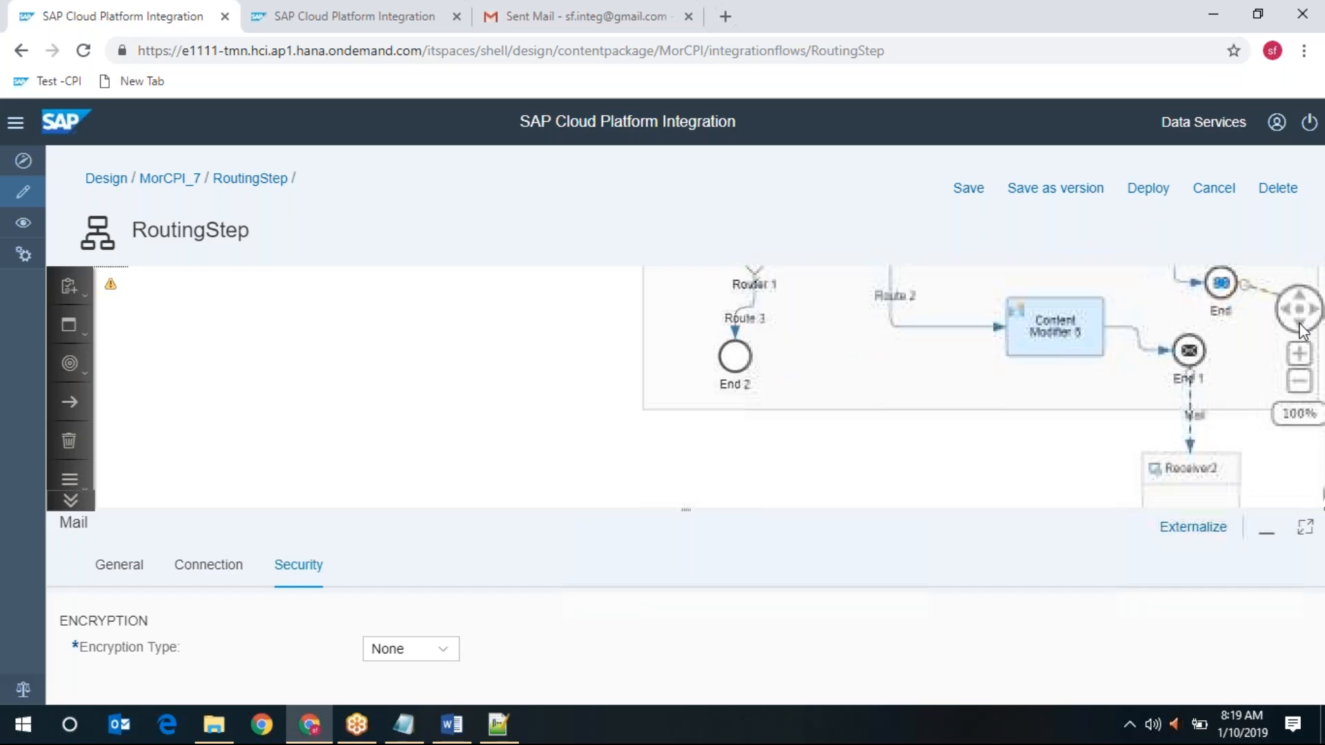
click(1187, 369)
click(235, 573)
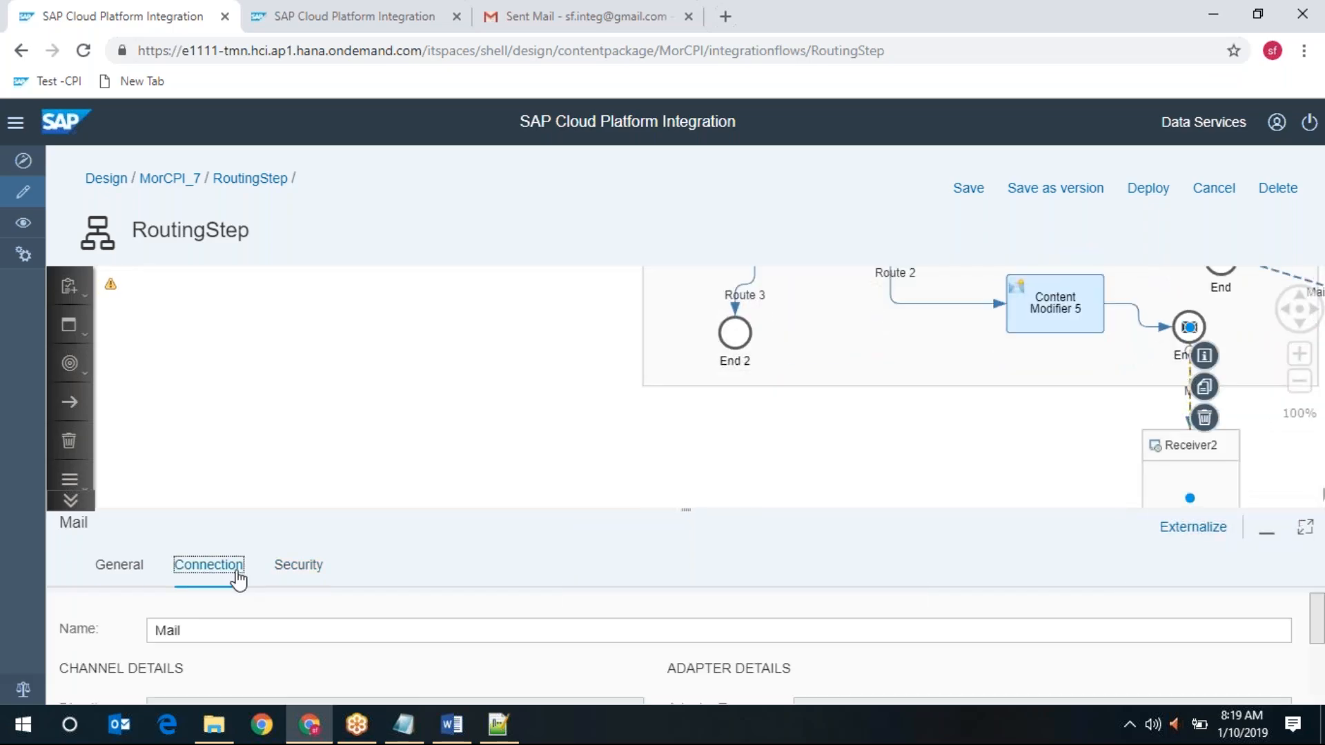
click(1304, 527)
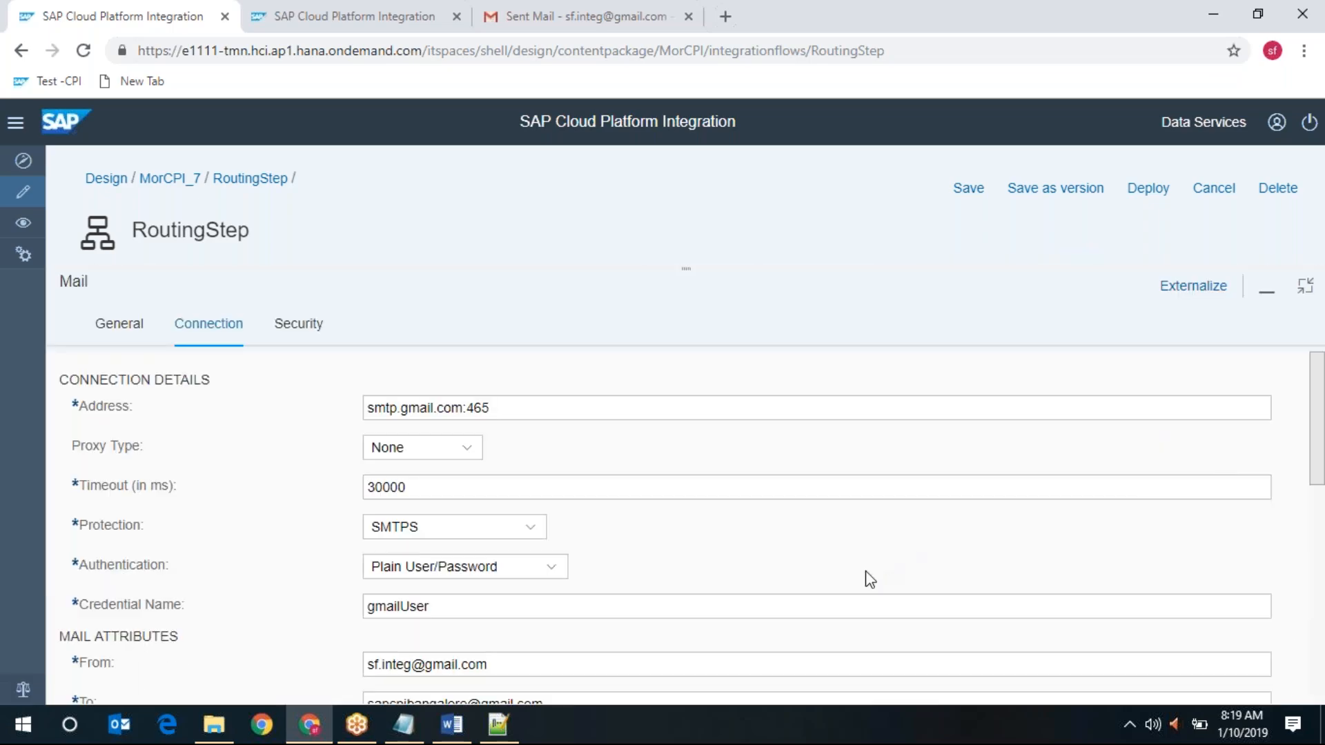
scroll(692, 568, down, 2)
drag(545, 607, 242, 621)
key(ctrl+v)
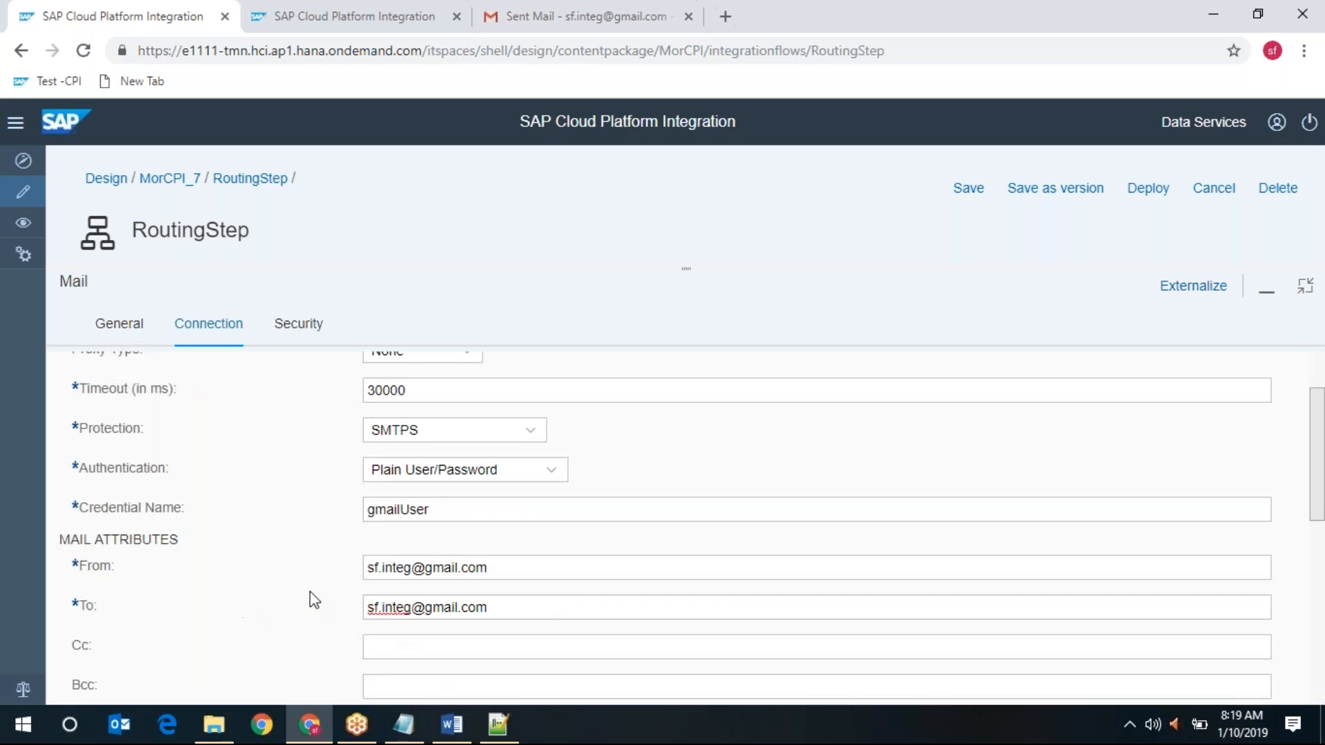
scroll(309, 590, down, 4)
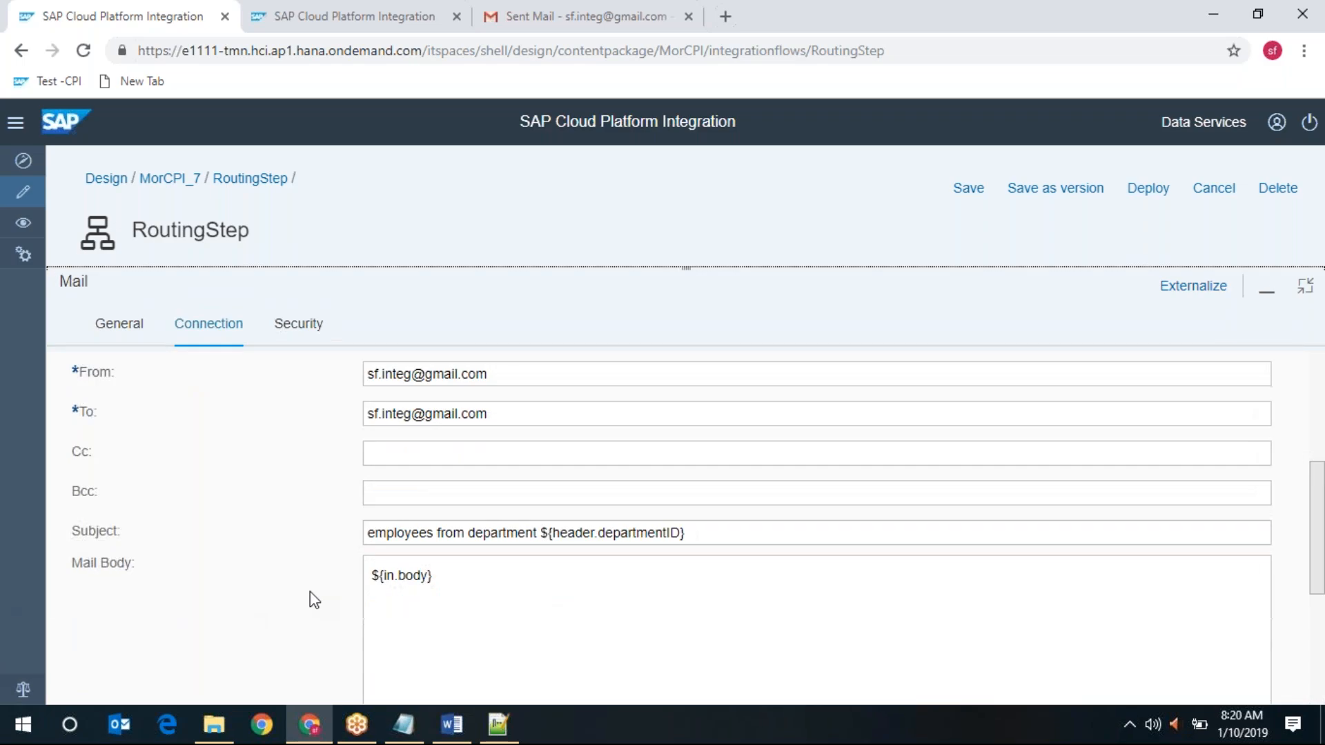
scroll(310, 591, down, 5)
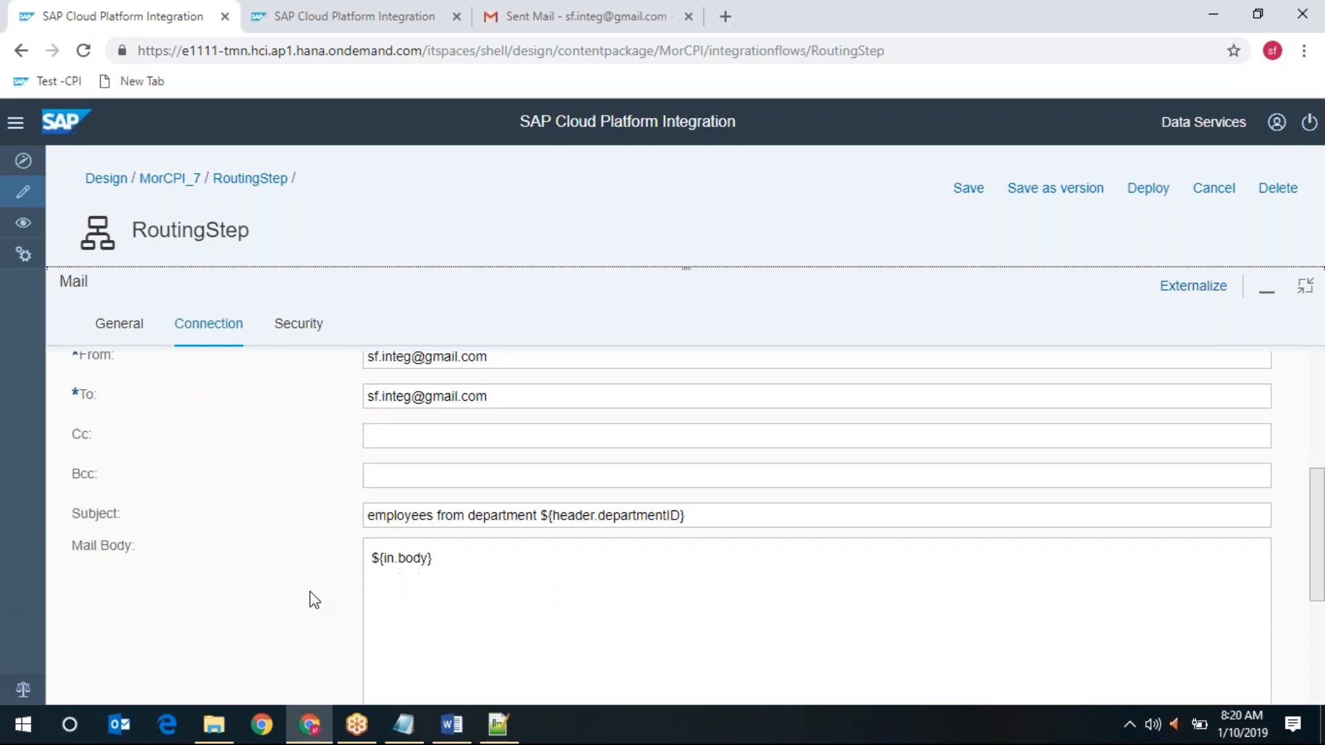
Step: Save the RoutingStep flow as a version and deploy it
click(1305, 285)
click(1084, 196)
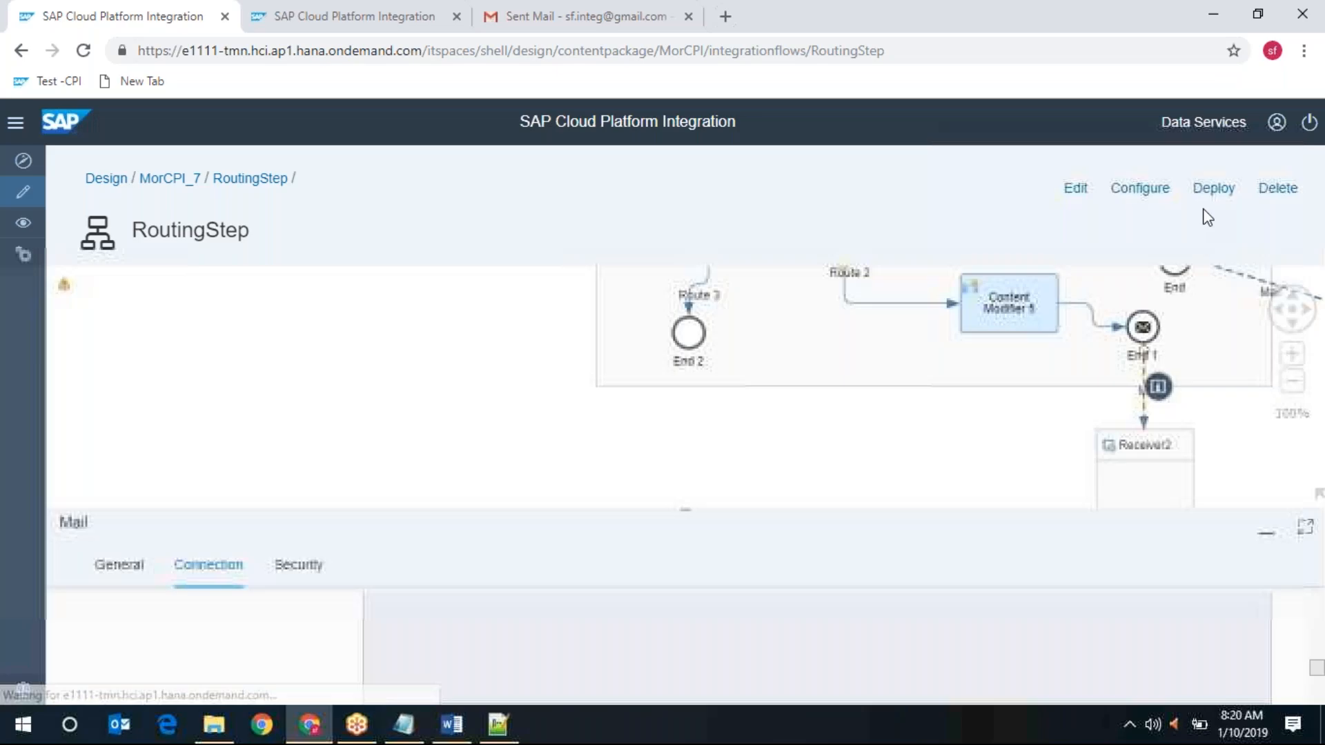
click(1213, 196)
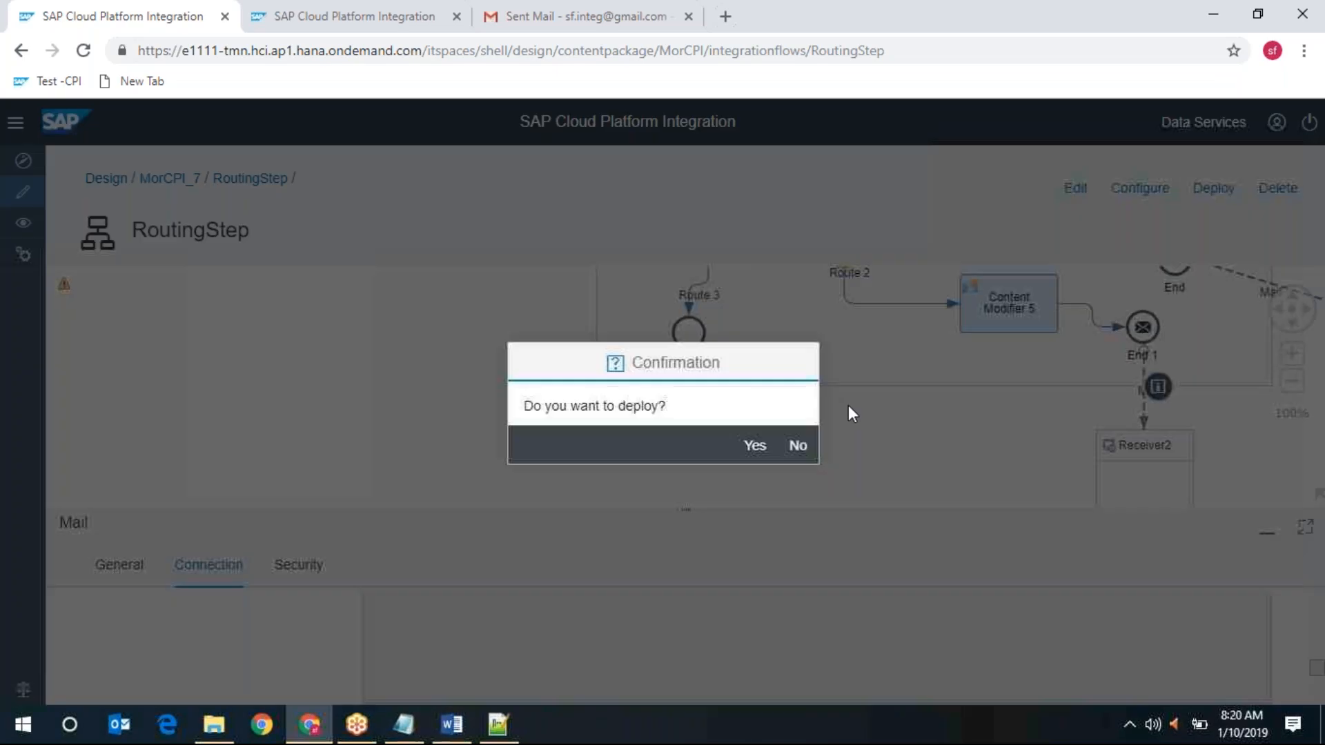
click(751, 450)
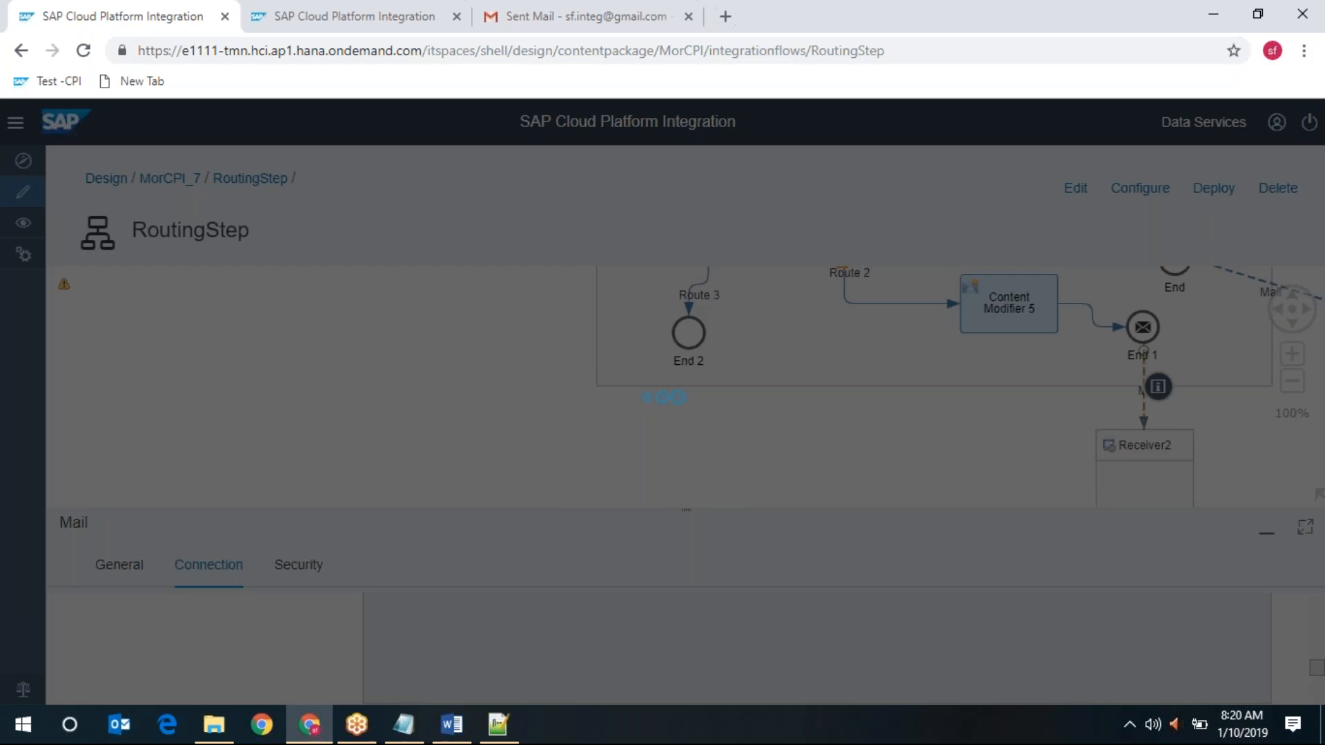
click(800, 449)
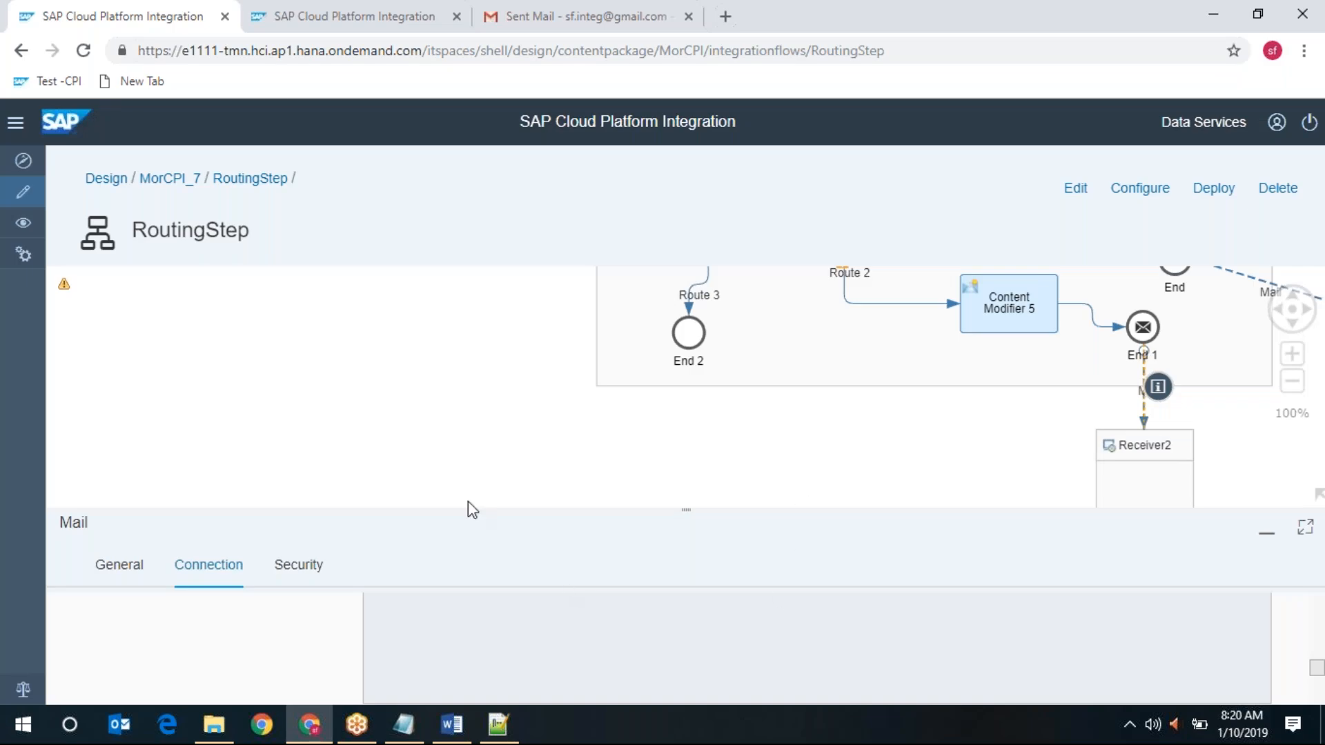
Step: Return from the processing log to Monitor Message Processing and refresh the message list
click(343, 10)
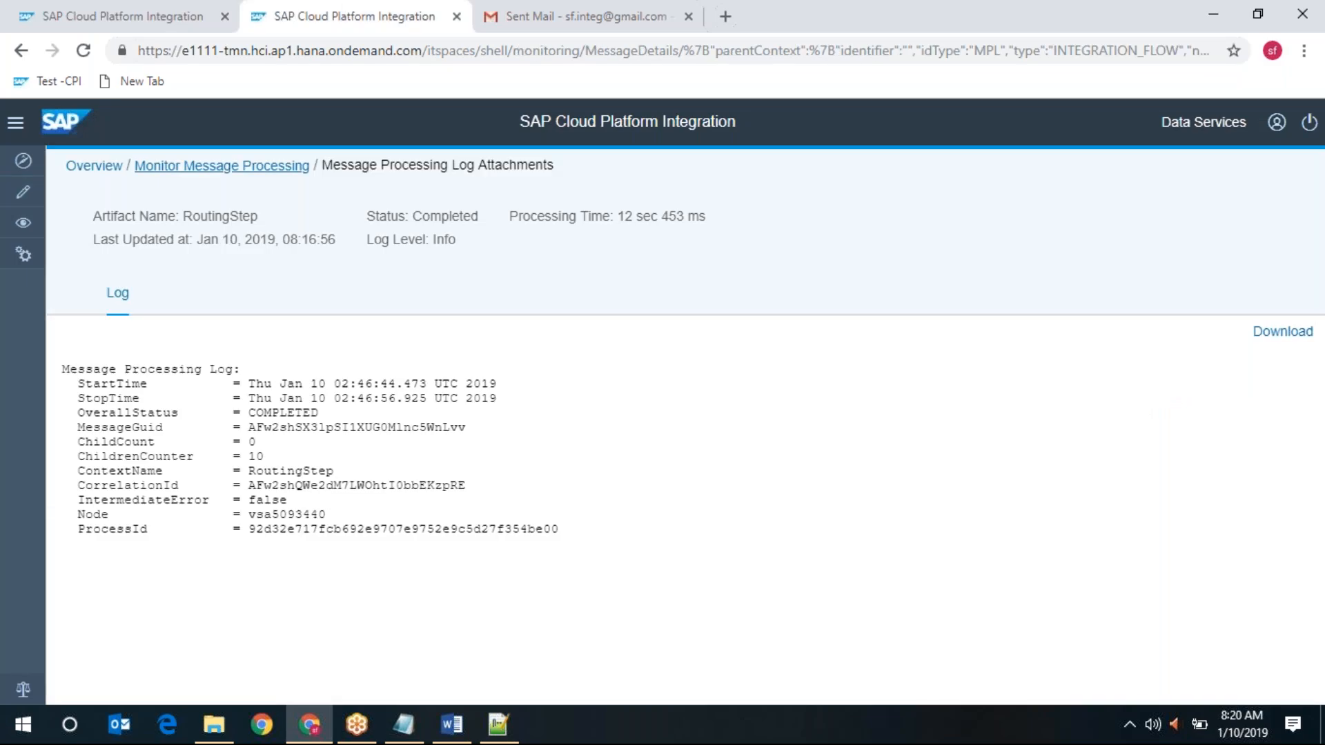
click(221, 166)
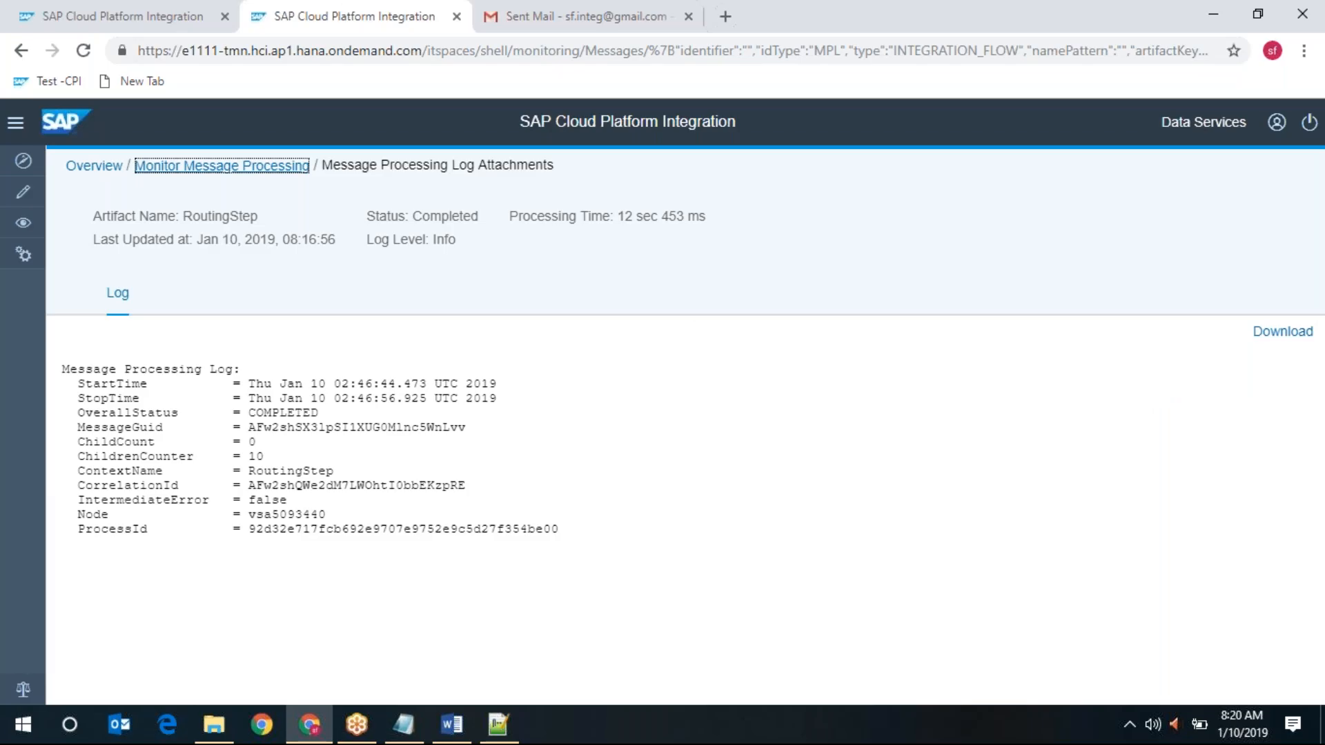
click(512, 338)
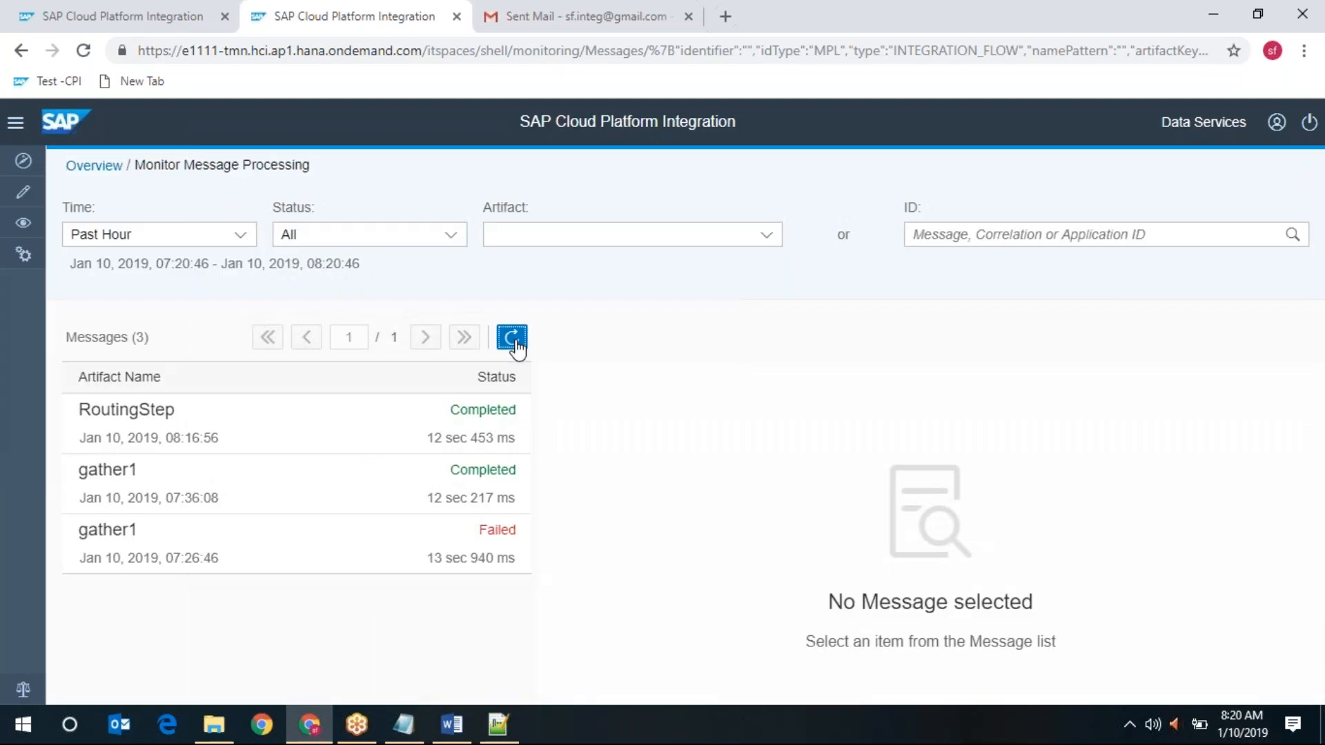
Step: Look over the routes in the RoutingStep diagram and recheck the monitored messages for a new run
click(78, 16)
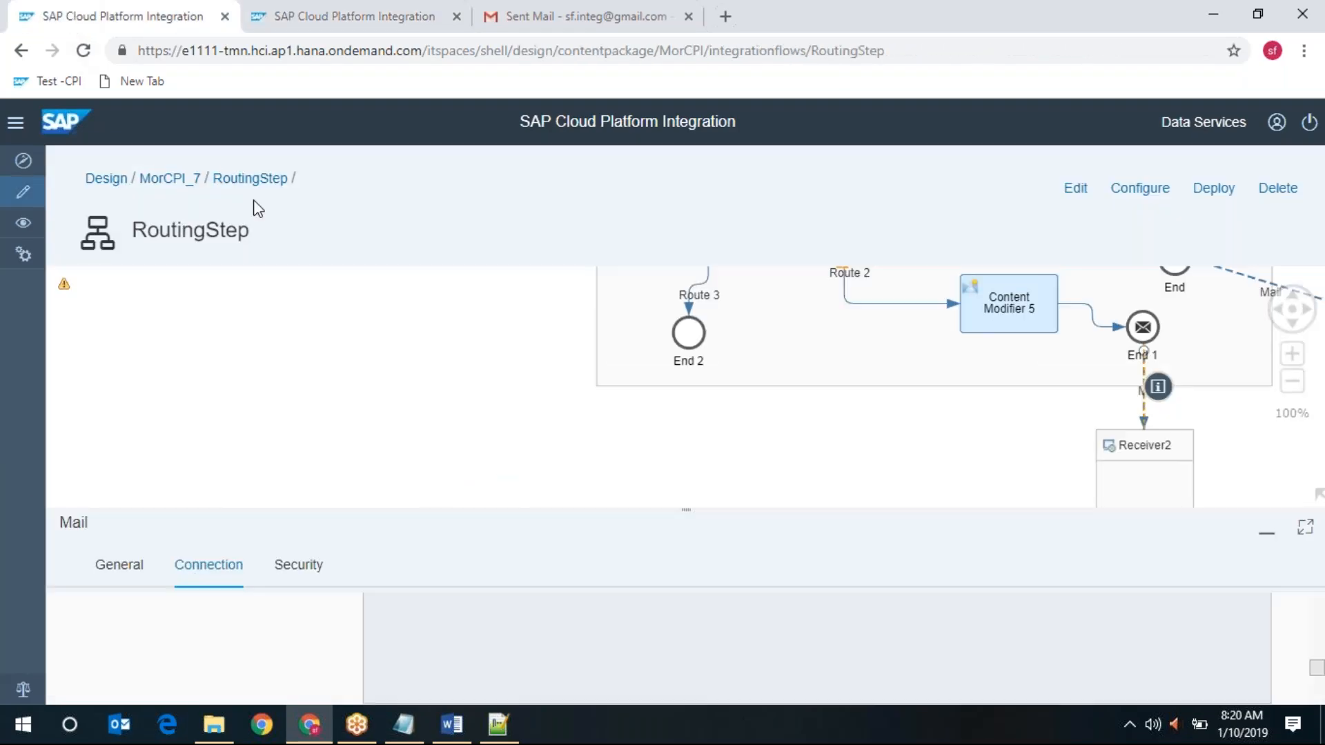
click(1309, 314)
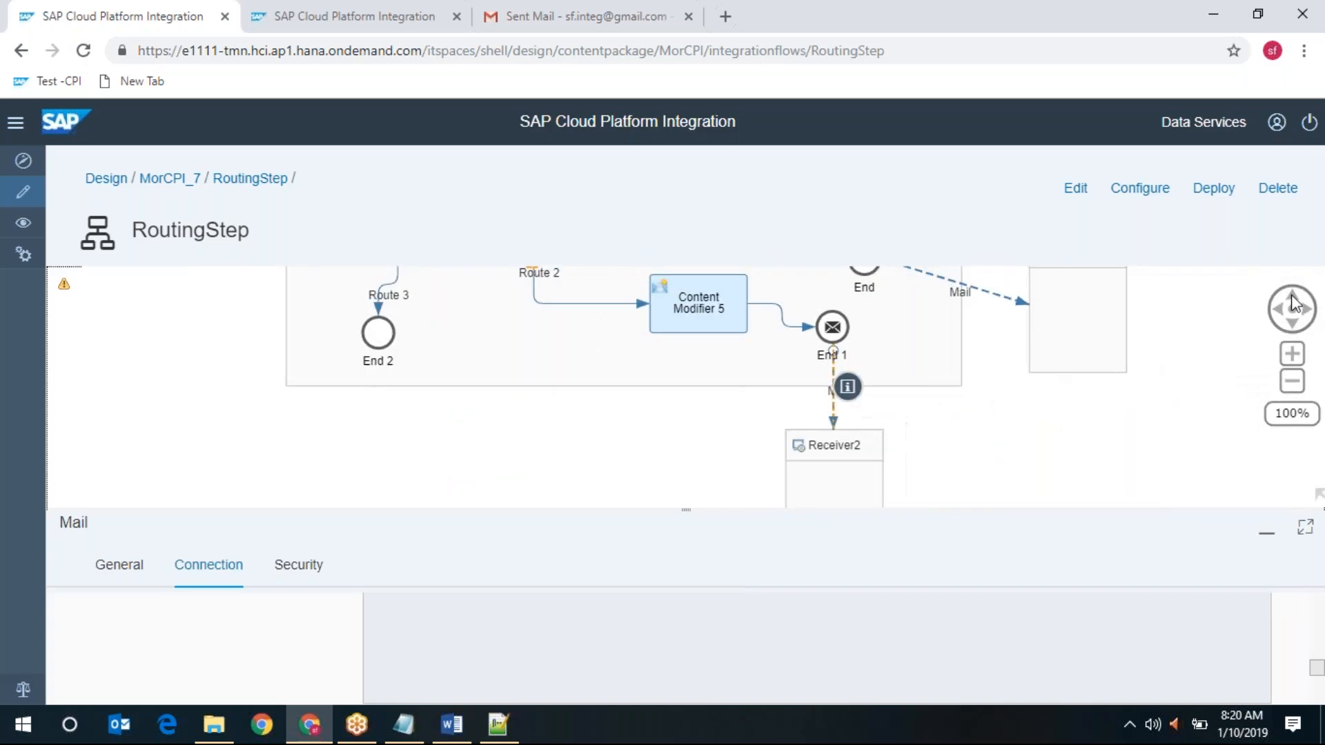
click(1290, 296)
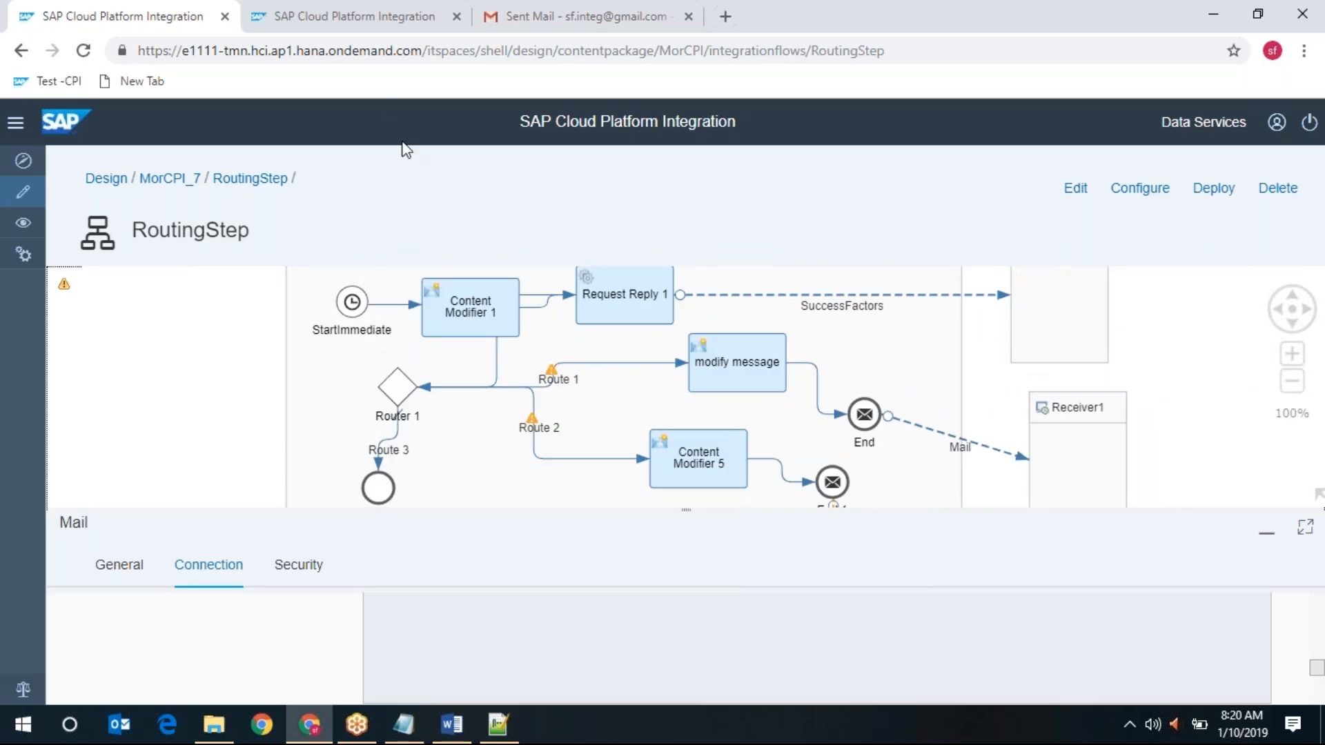
click(343, 16)
click(511, 337)
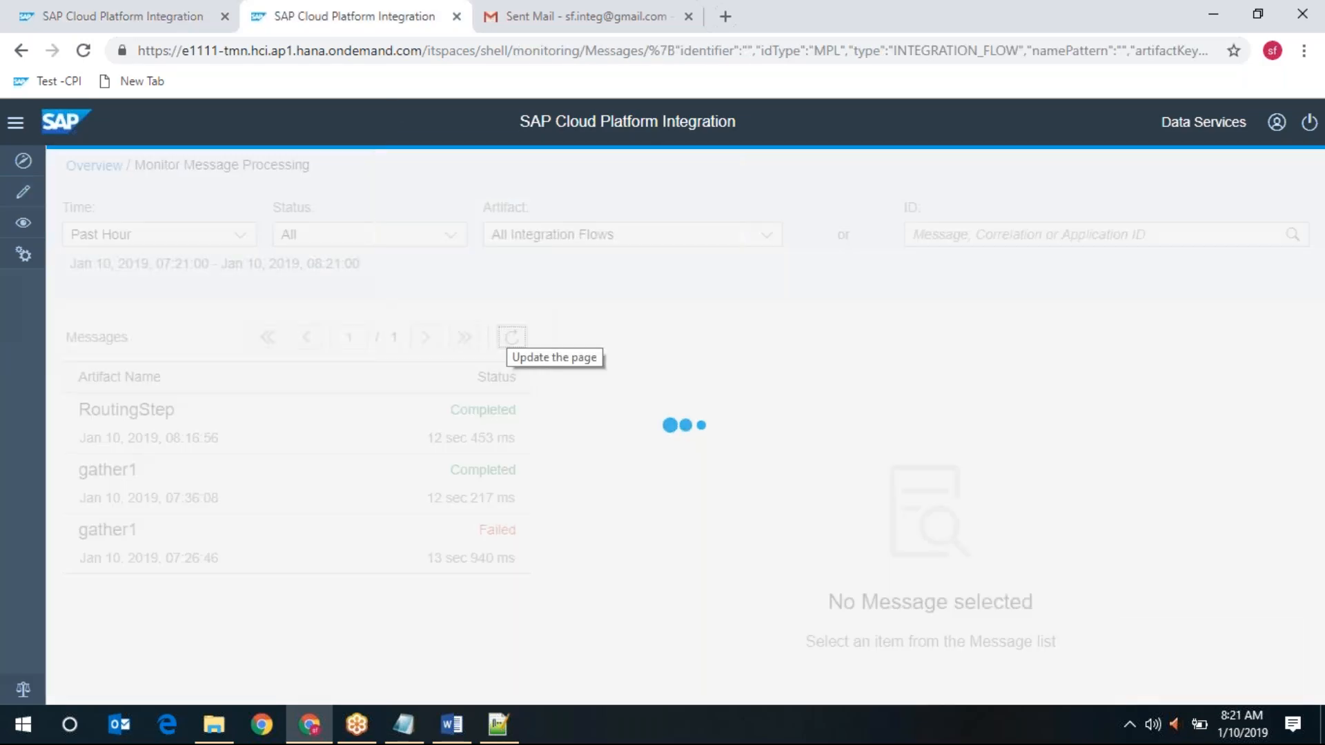
Step: Show the whole RoutingStep integration process at 83% zoom with the Mail channel's properties minimized
click(140, 18)
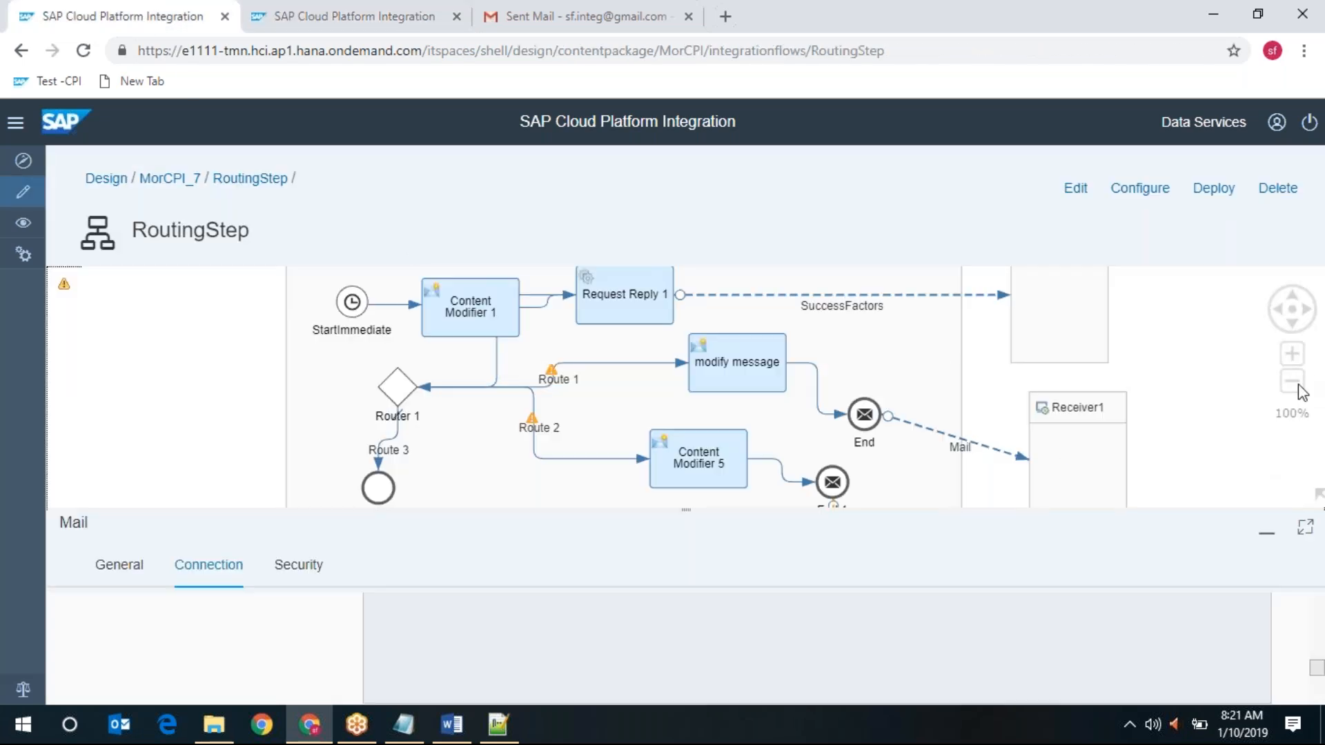
click(1293, 381)
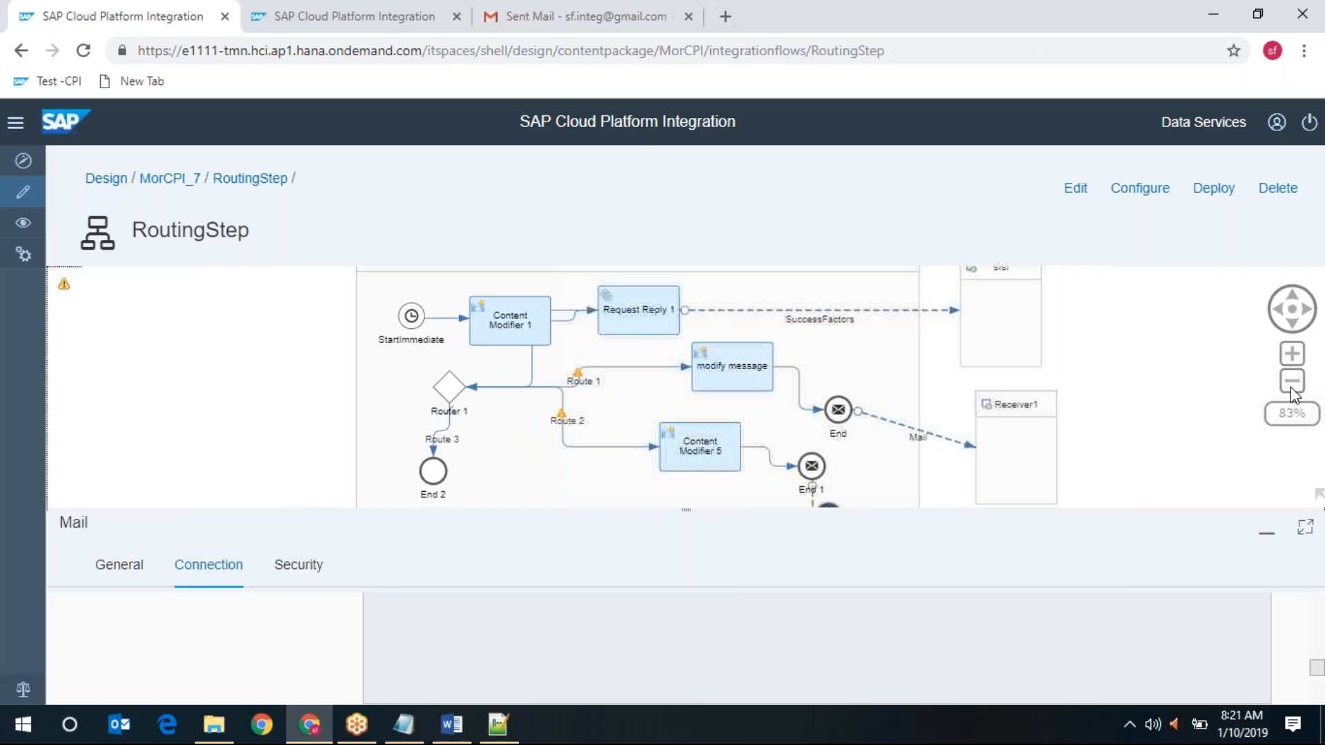
click(1266, 531)
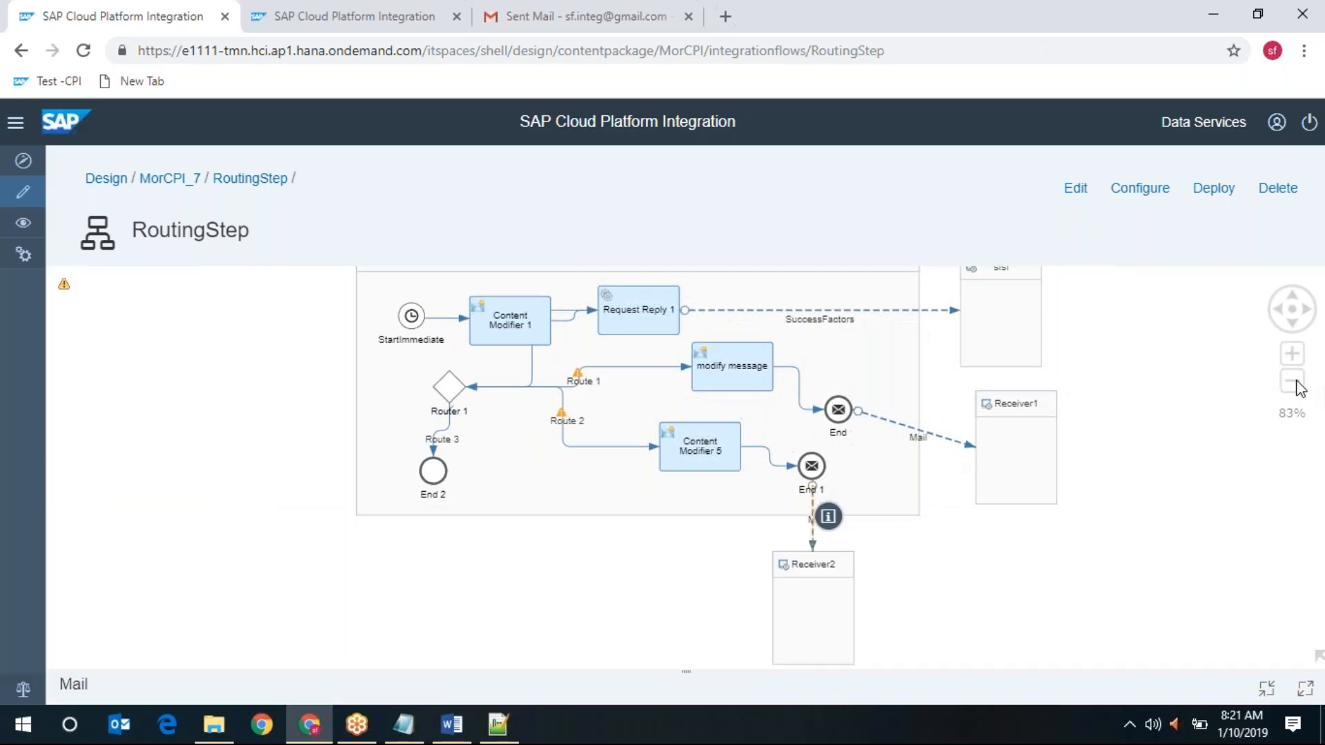
click(1290, 306)
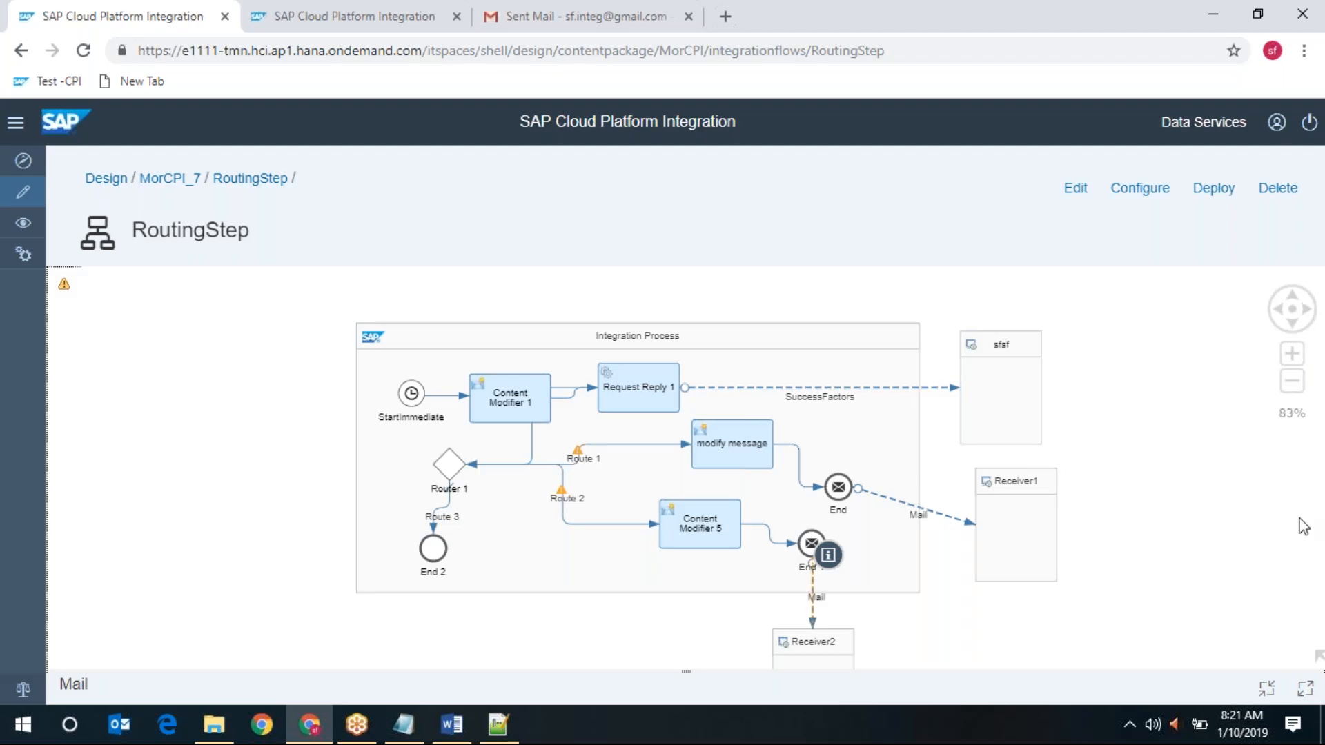
Step: Refresh the monitored message list repeatedly to check for the redeployed RoutingStep run
click(380, 9)
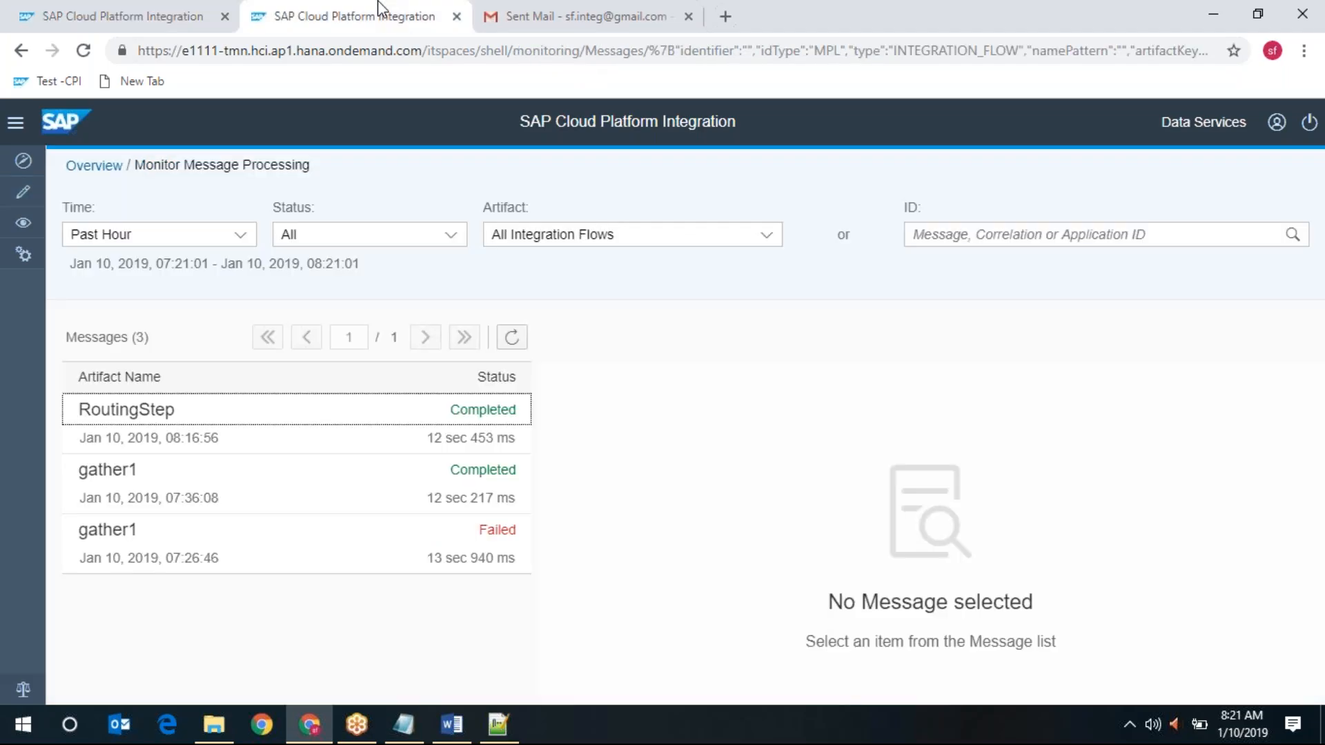
click(512, 337)
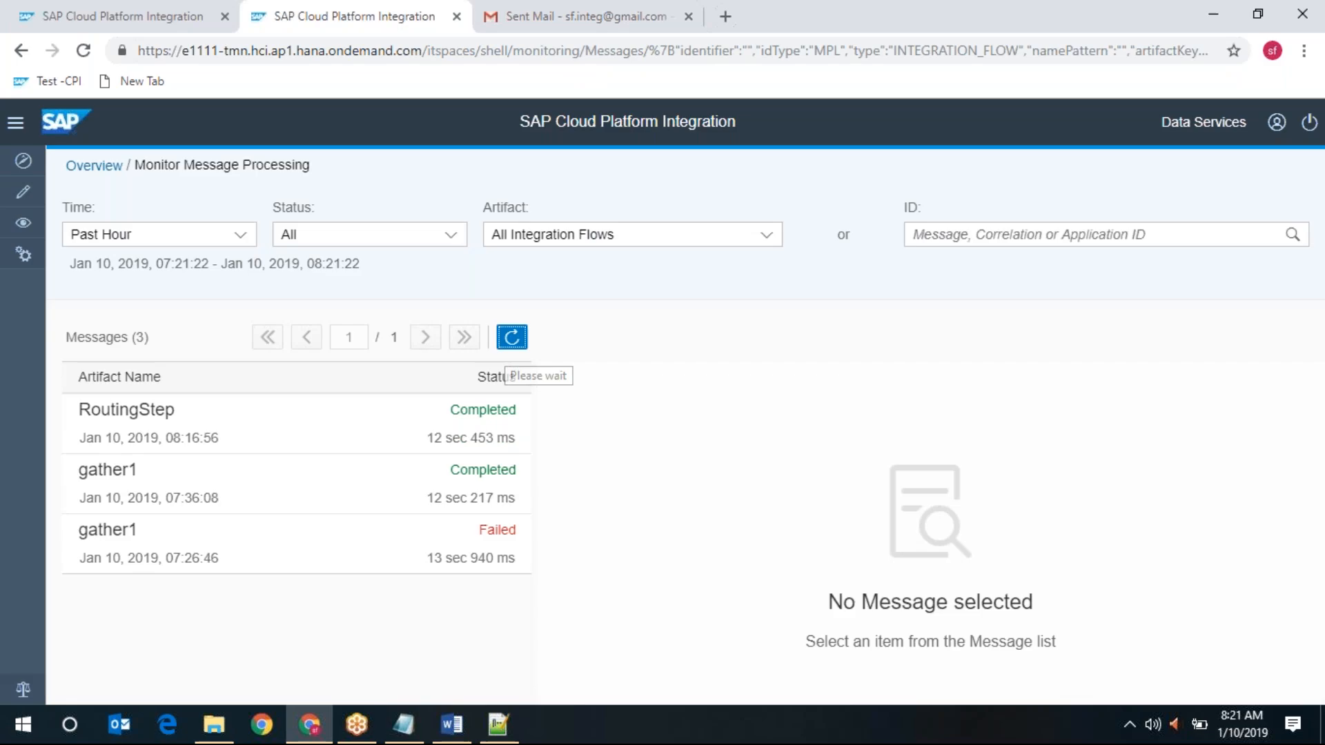
click(512, 337)
click(511, 337)
click(512, 337)
click(512, 338)
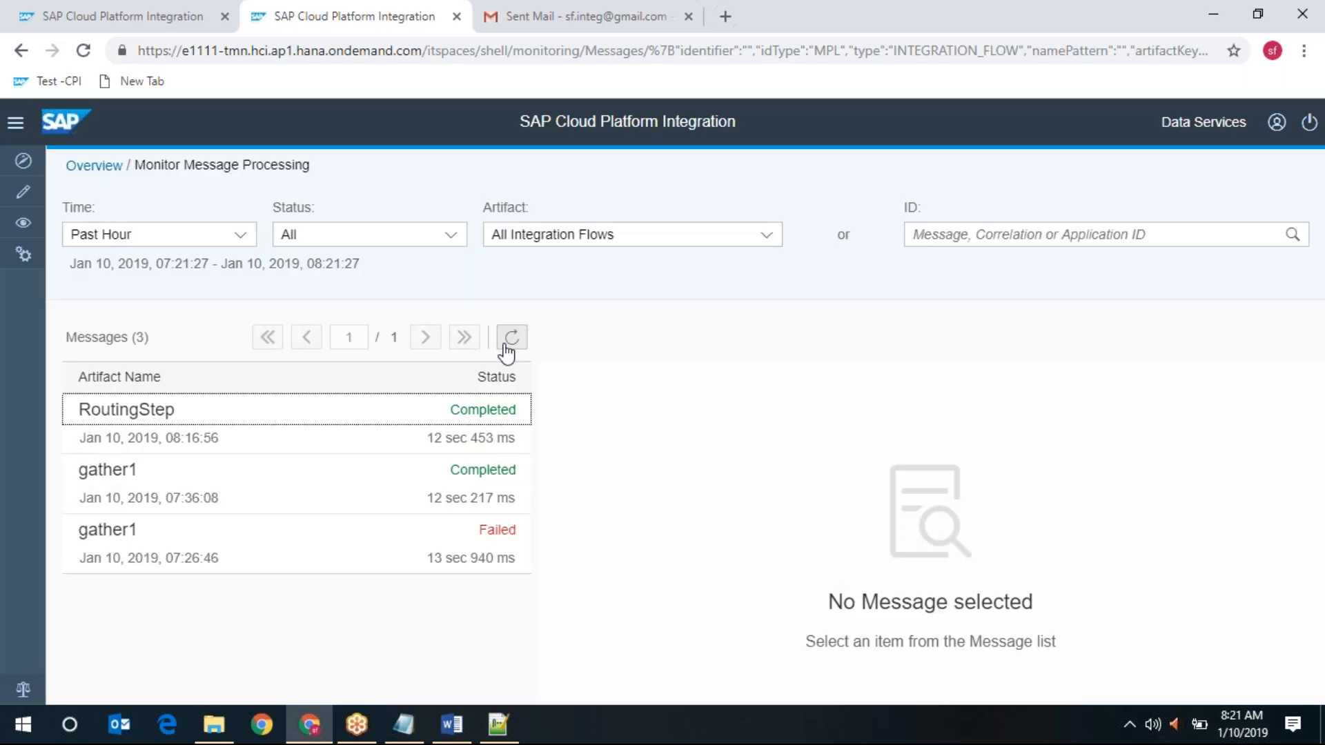
Step: Examine the problems reported for the RoutingStep integration flow
click(46, 6)
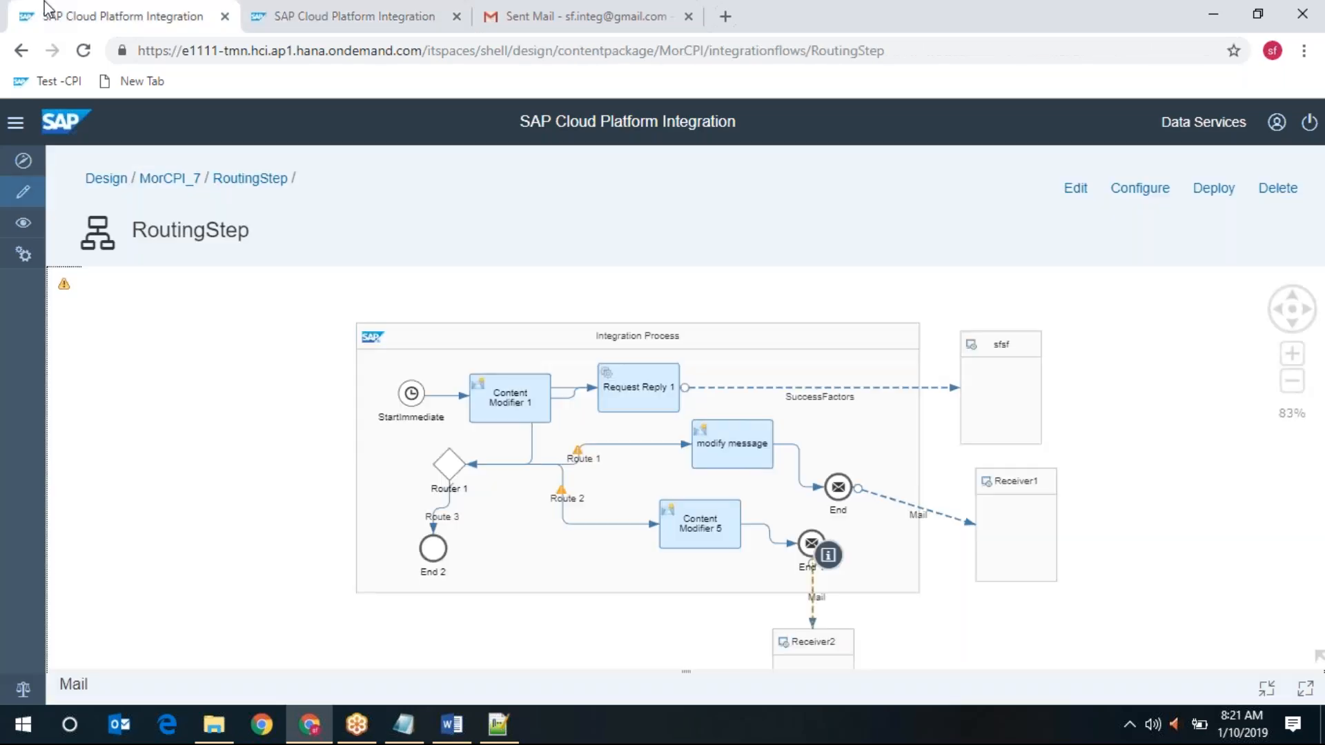
click(1186, 386)
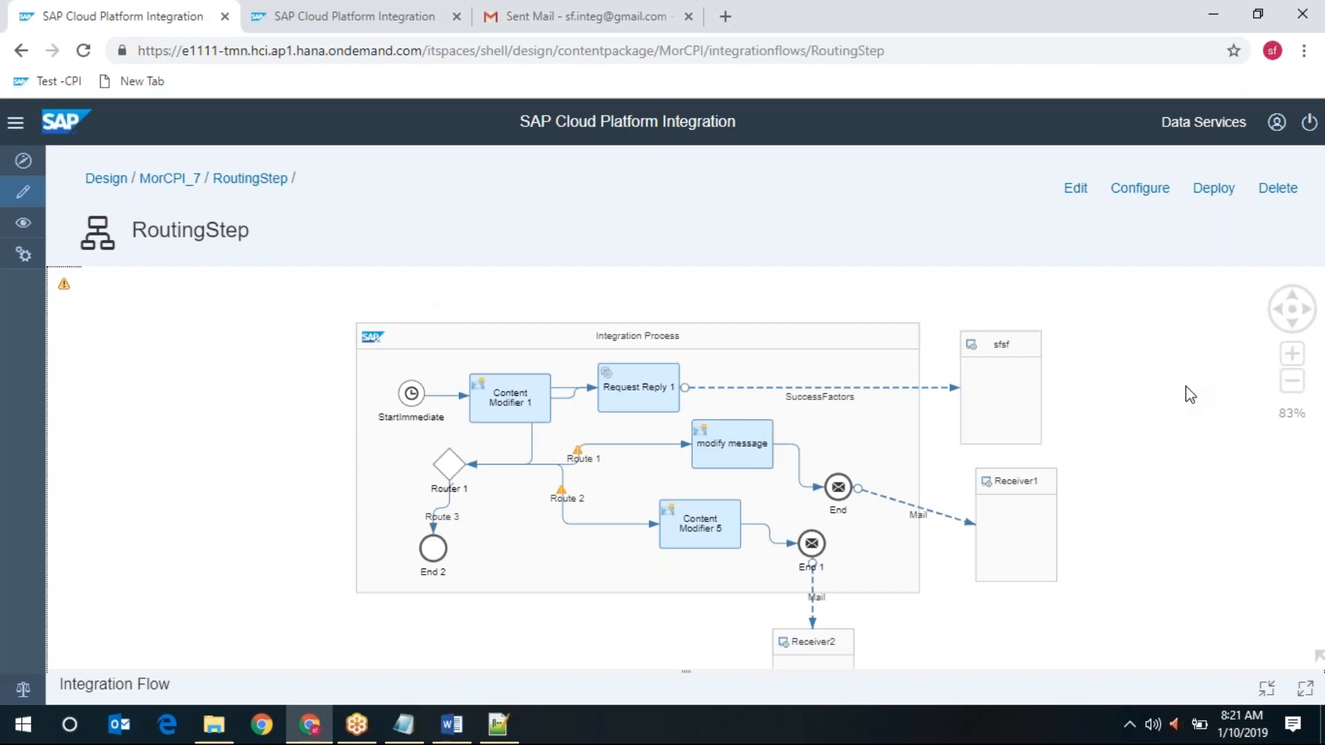
click(1305, 689)
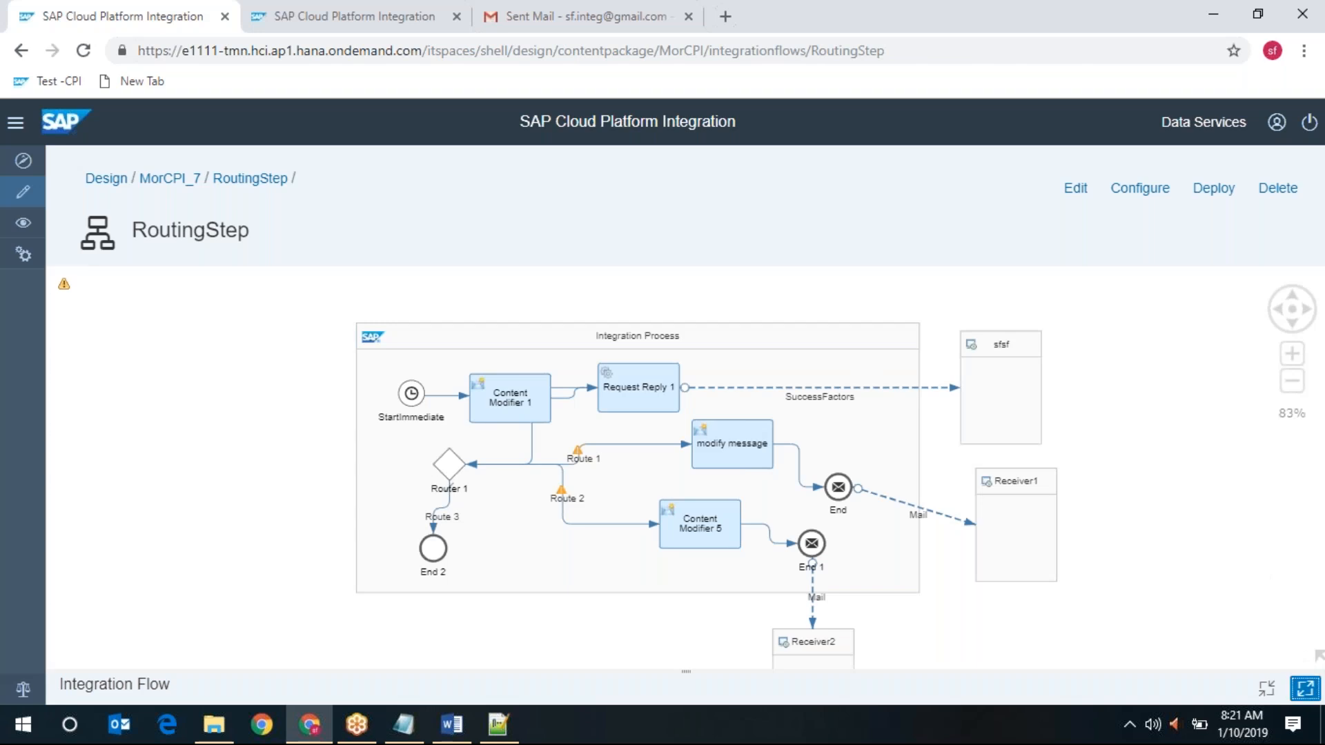
click(803, 332)
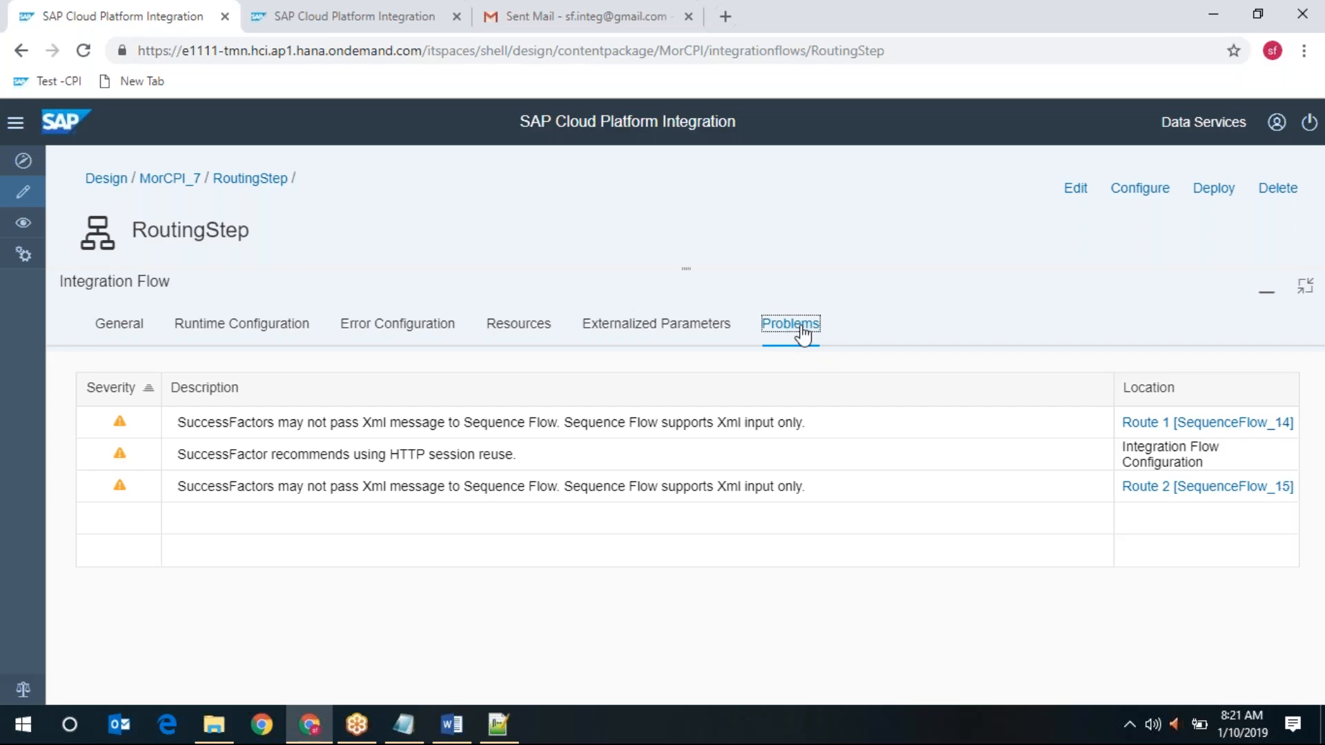
Step: Check message monitoring again for a new RoutingStep entry
click(261, 13)
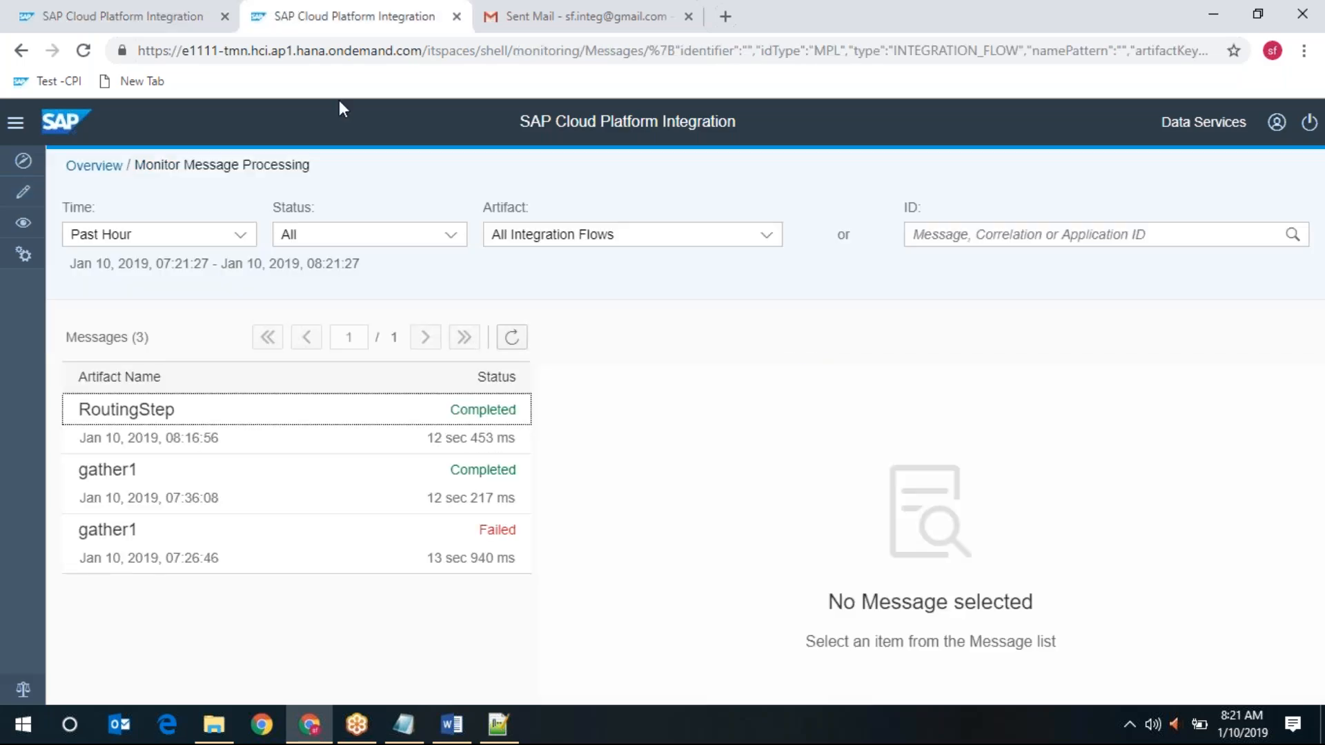
click(512, 338)
click(512, 338)
click(512, 338)
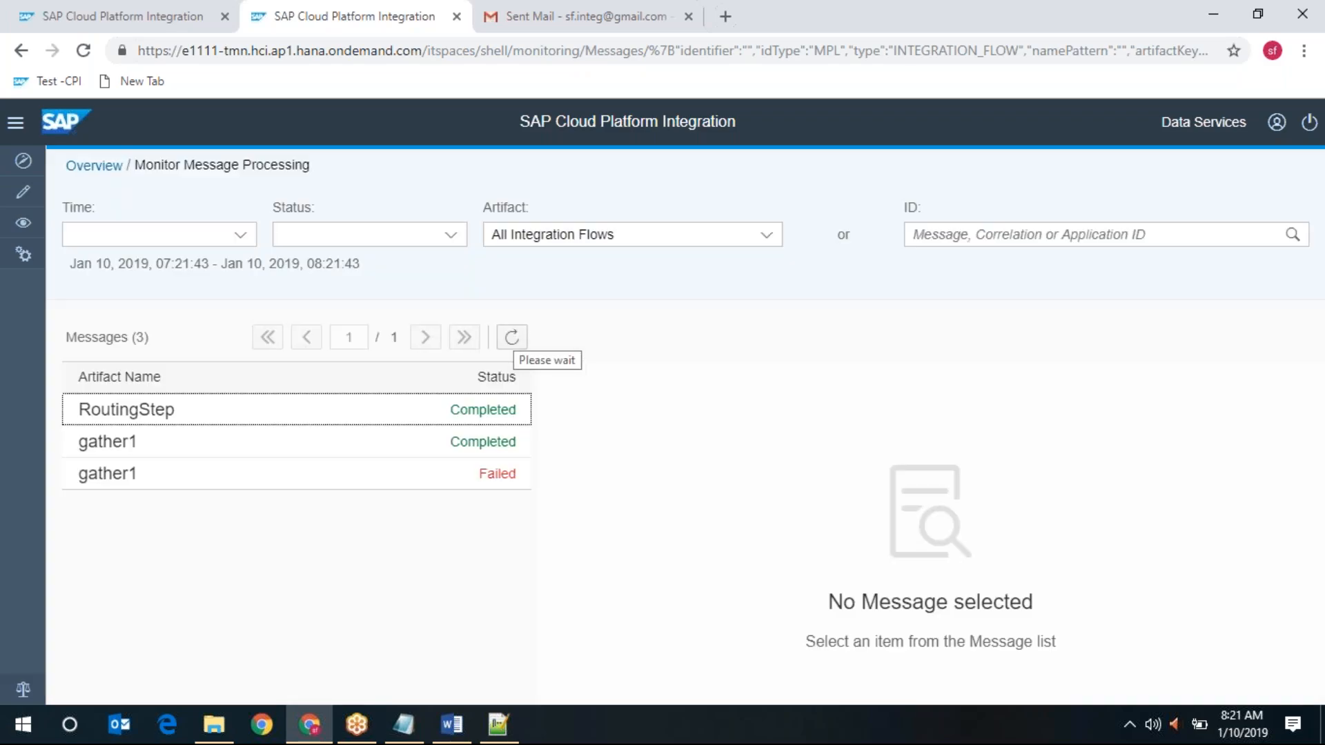
Step: Deploy the RoutingStep integration flow again and acknowledge the deployment dialogs
click(109, 20)
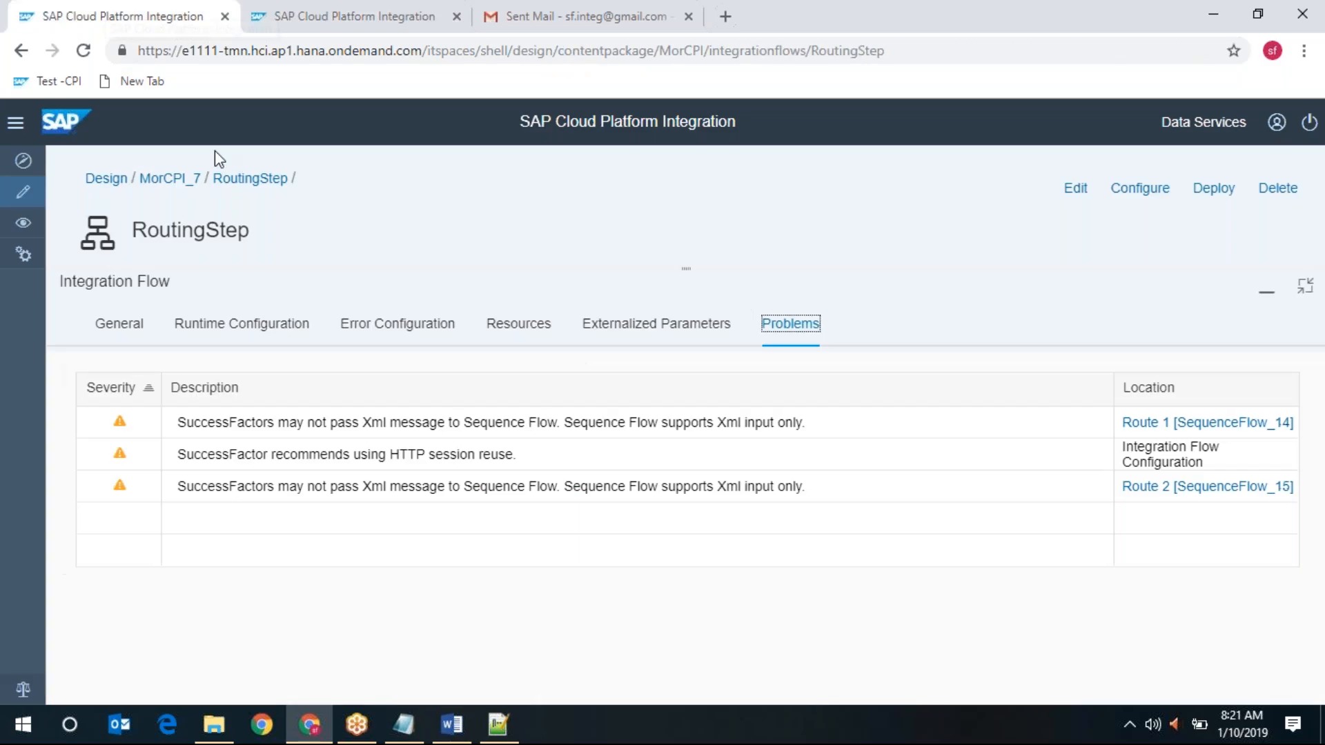
click(1214, 187)
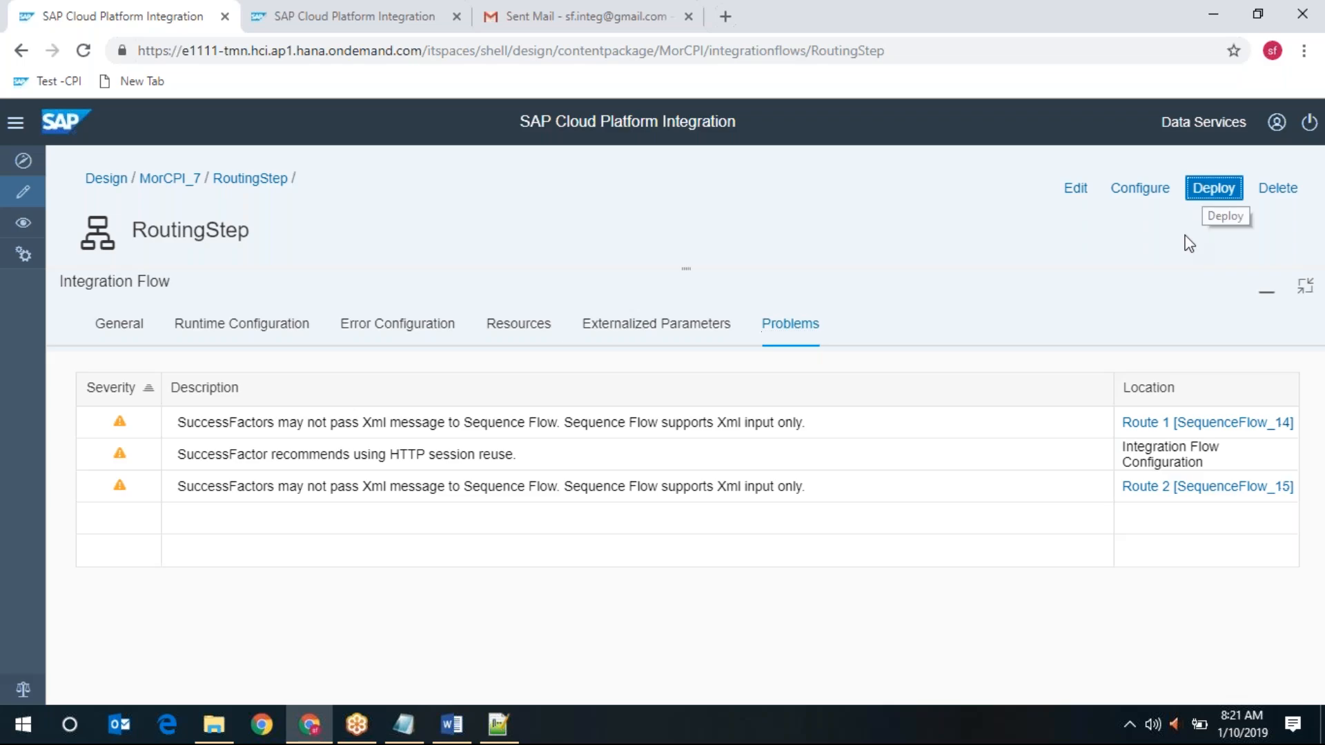
click(751, 445)
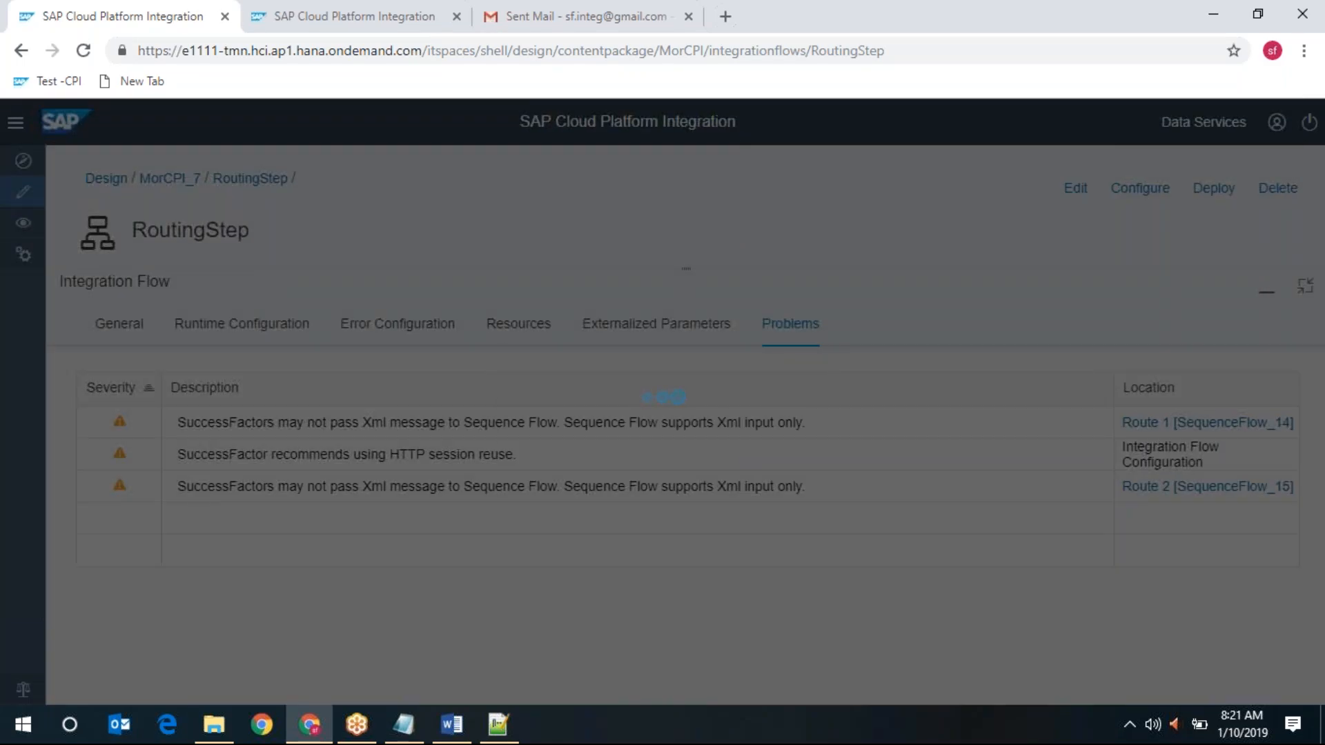
click(795, 447)
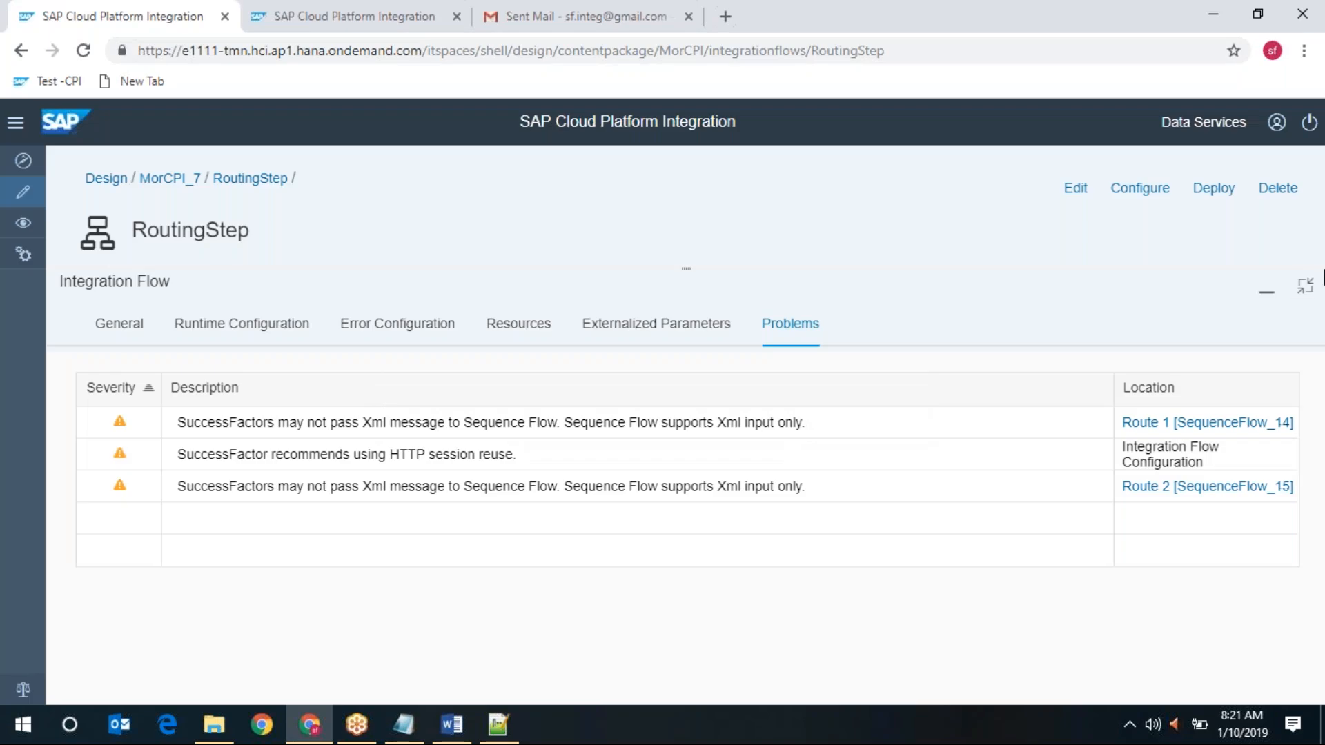
Step: Open the RoutingStep flow for editing and look through the routing steps from Aggregator to Splitter
click(1306, 287)
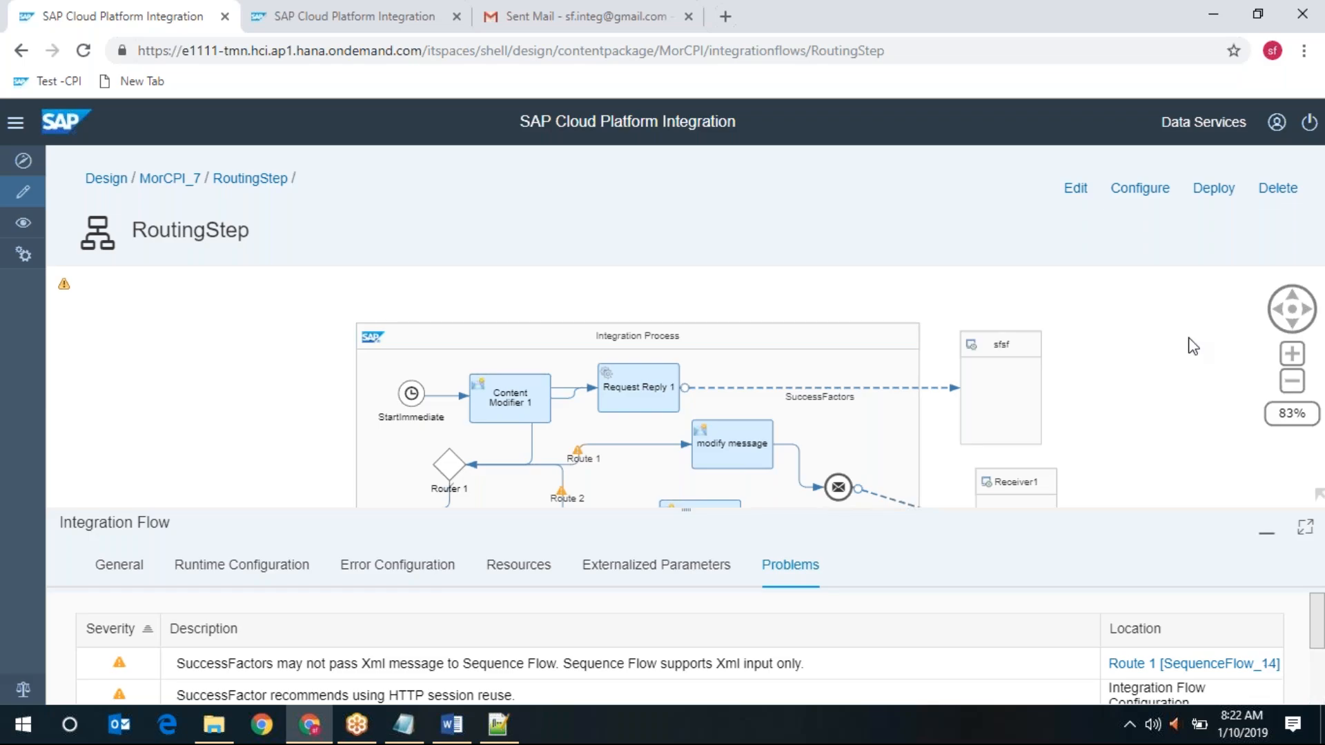
click(1292, 326)
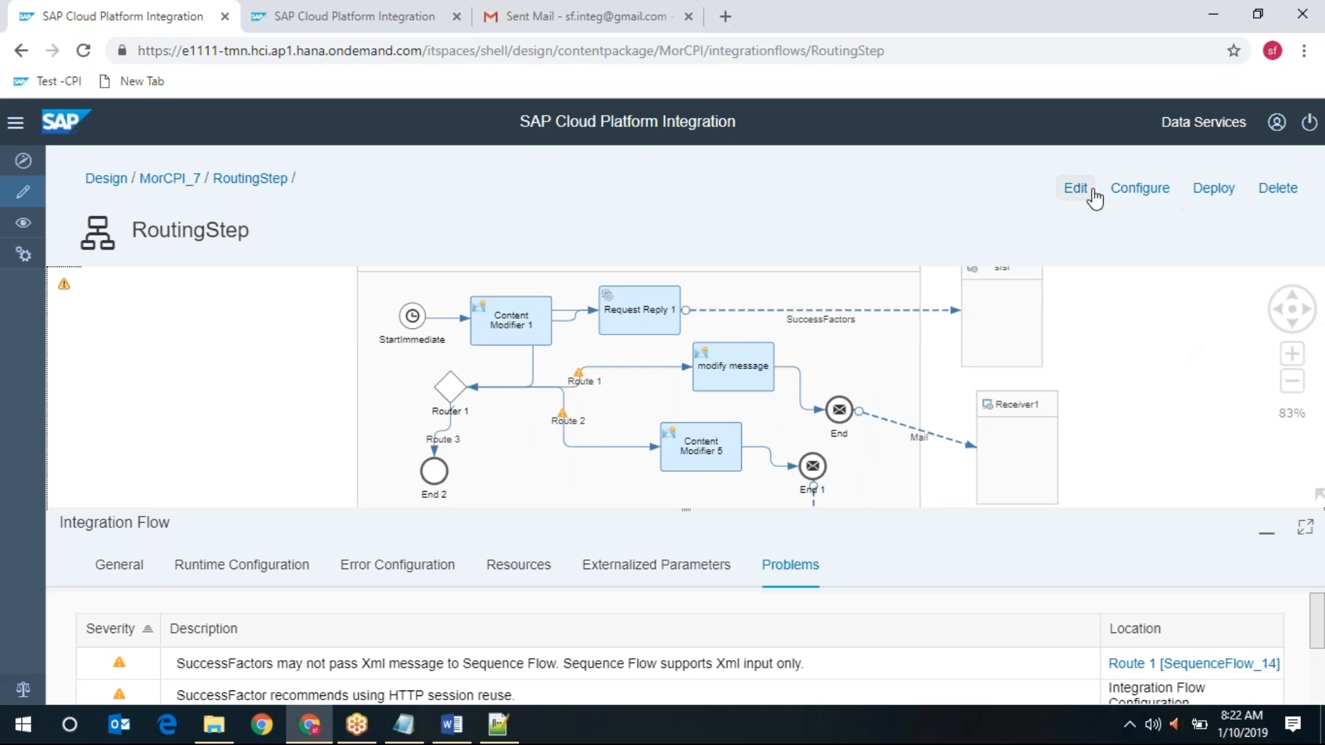
click(1075, 189)
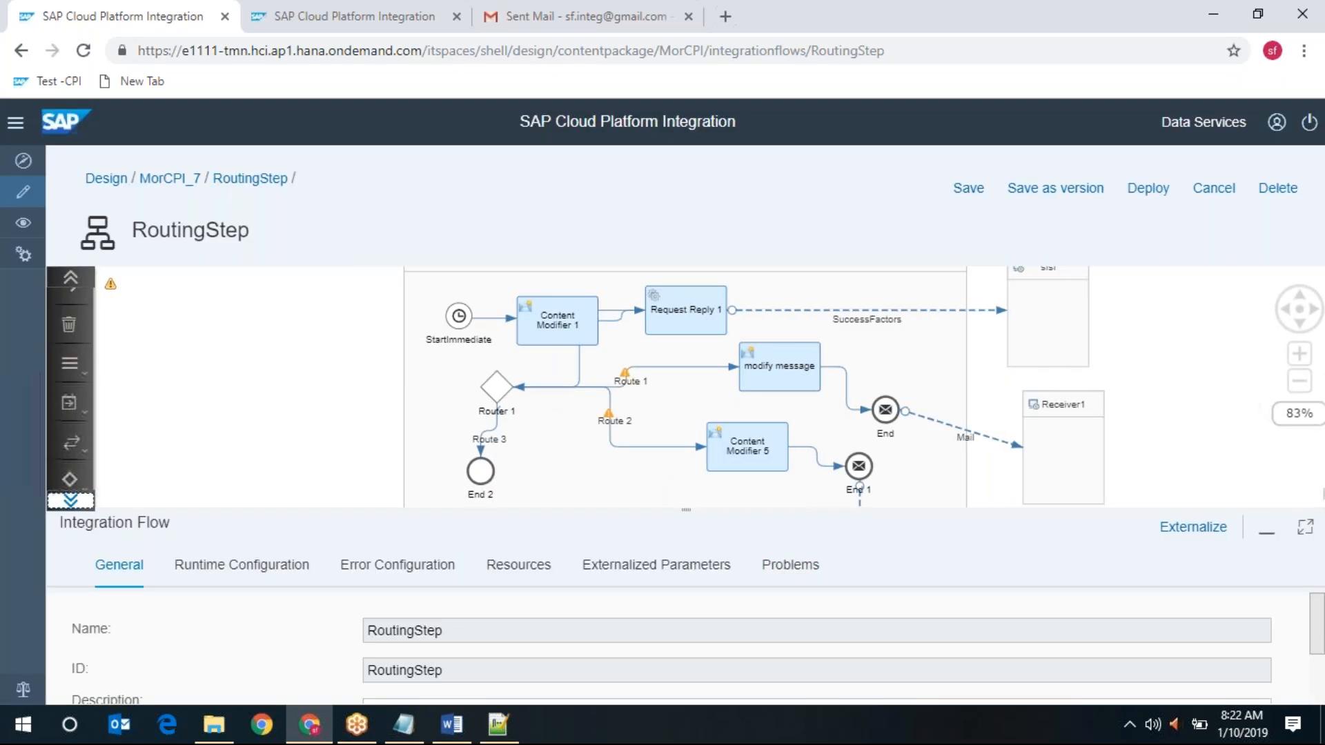
click(69, 478)
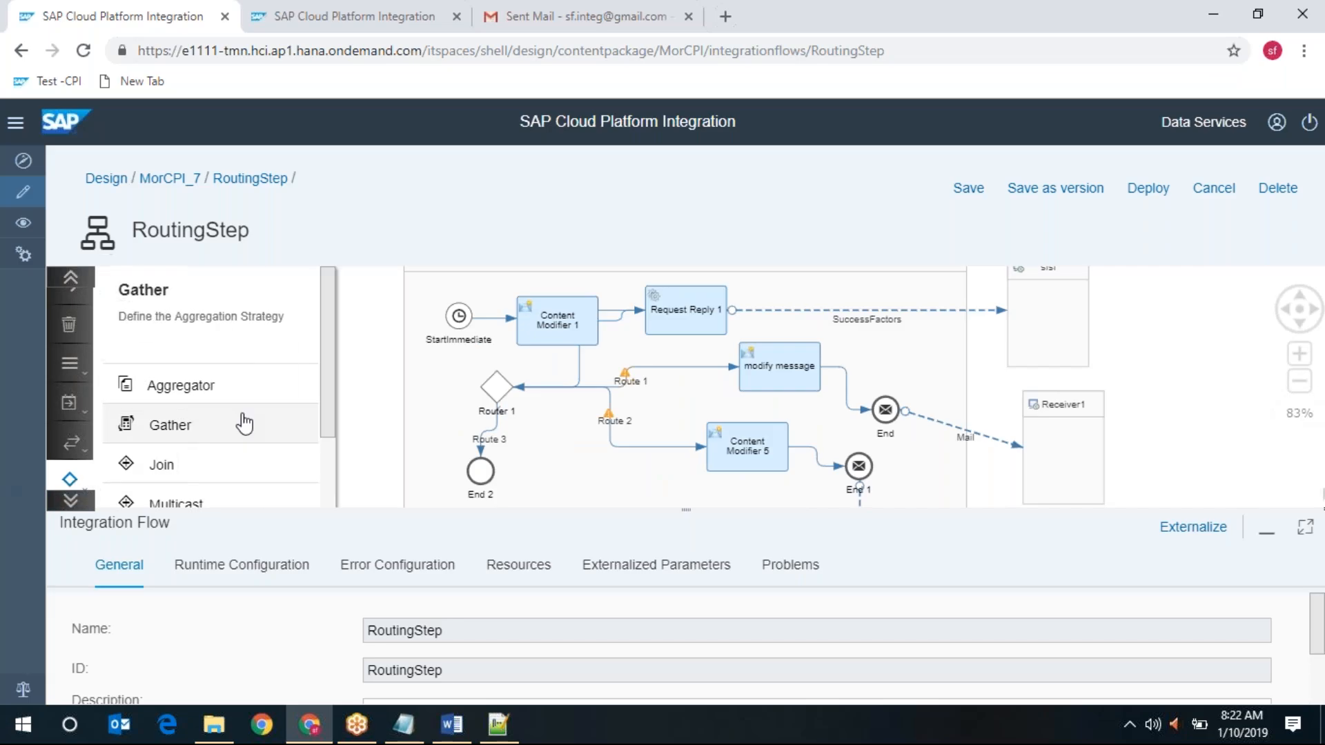
scroll(245, 423, down, 3)
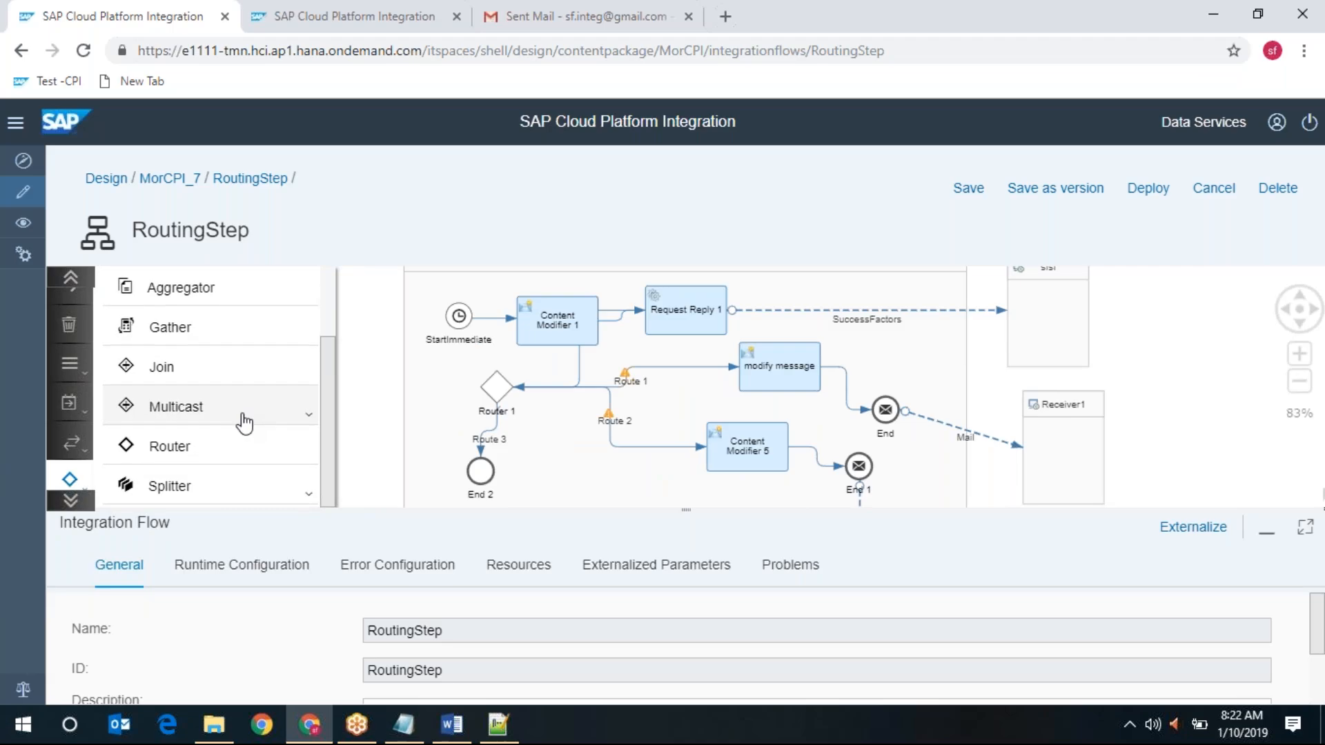
scroll(243, 422, up, 3)
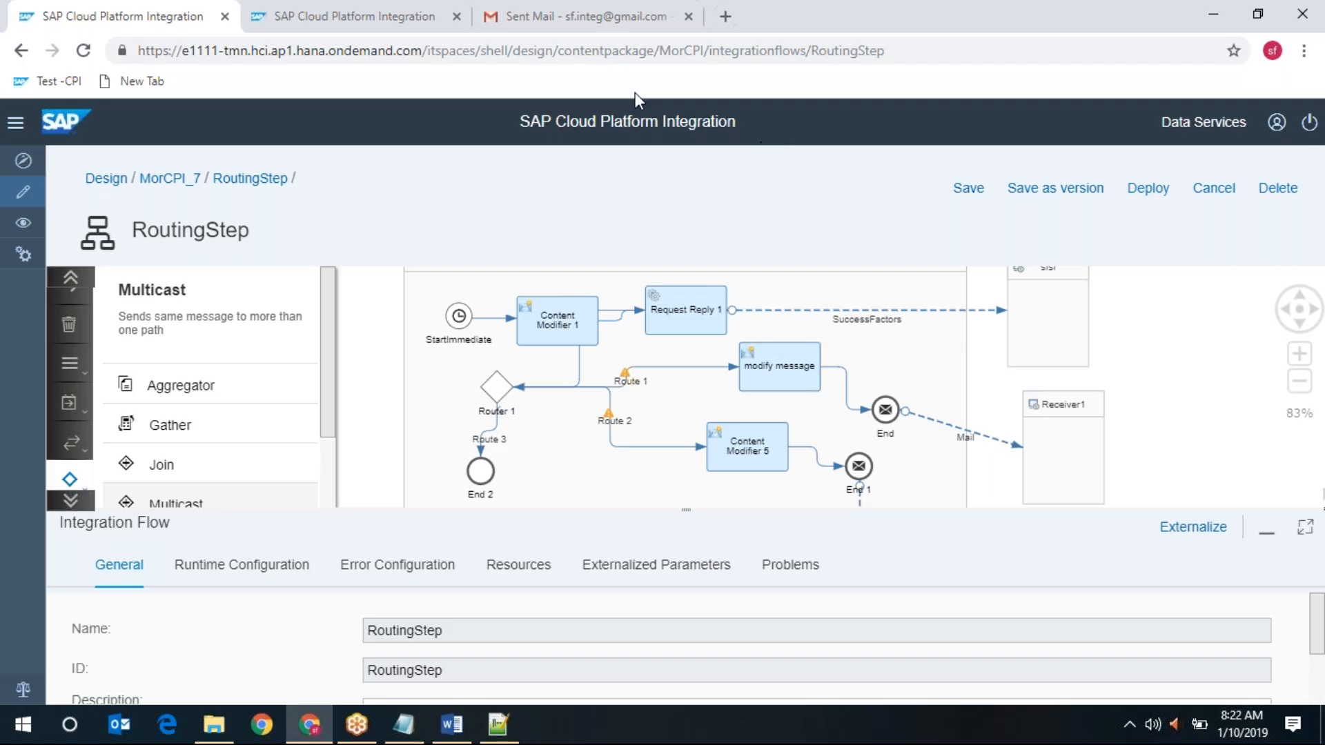
Step: Check the sent mails and refresh the monitored message list for new RoutingStep runs
click(577, 20)
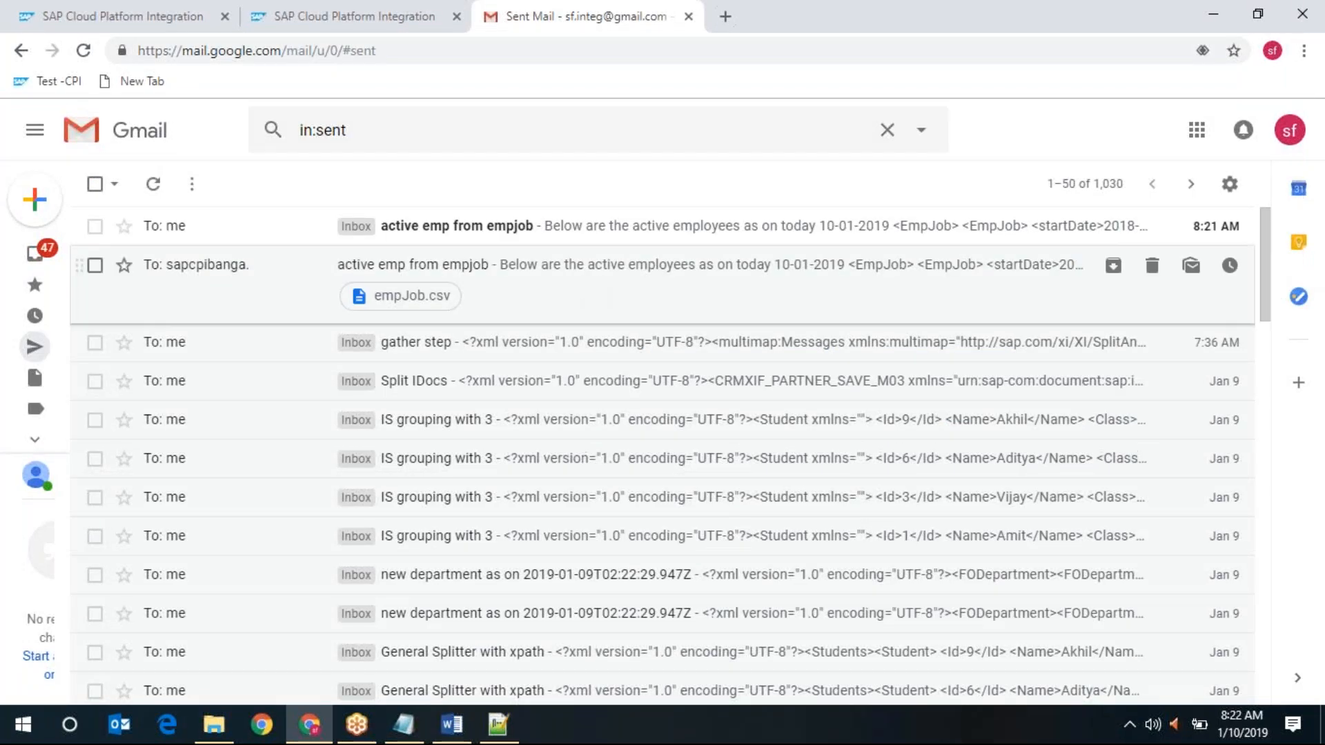
click(390, 18)
click(507, 341)
click(508, 342)
click(509, 339)
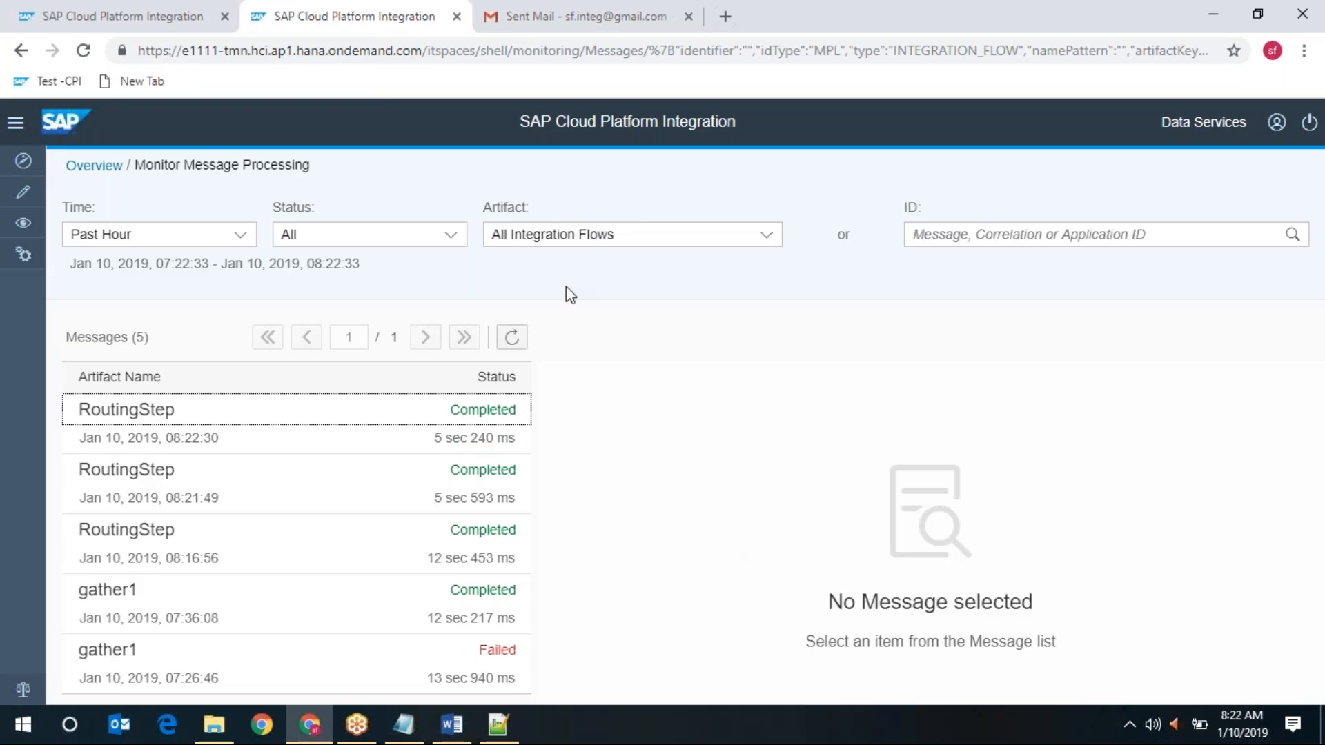
Step: Open the 8:21 AM "active emp from empjob" mail among the sent mails
click(570, 15)
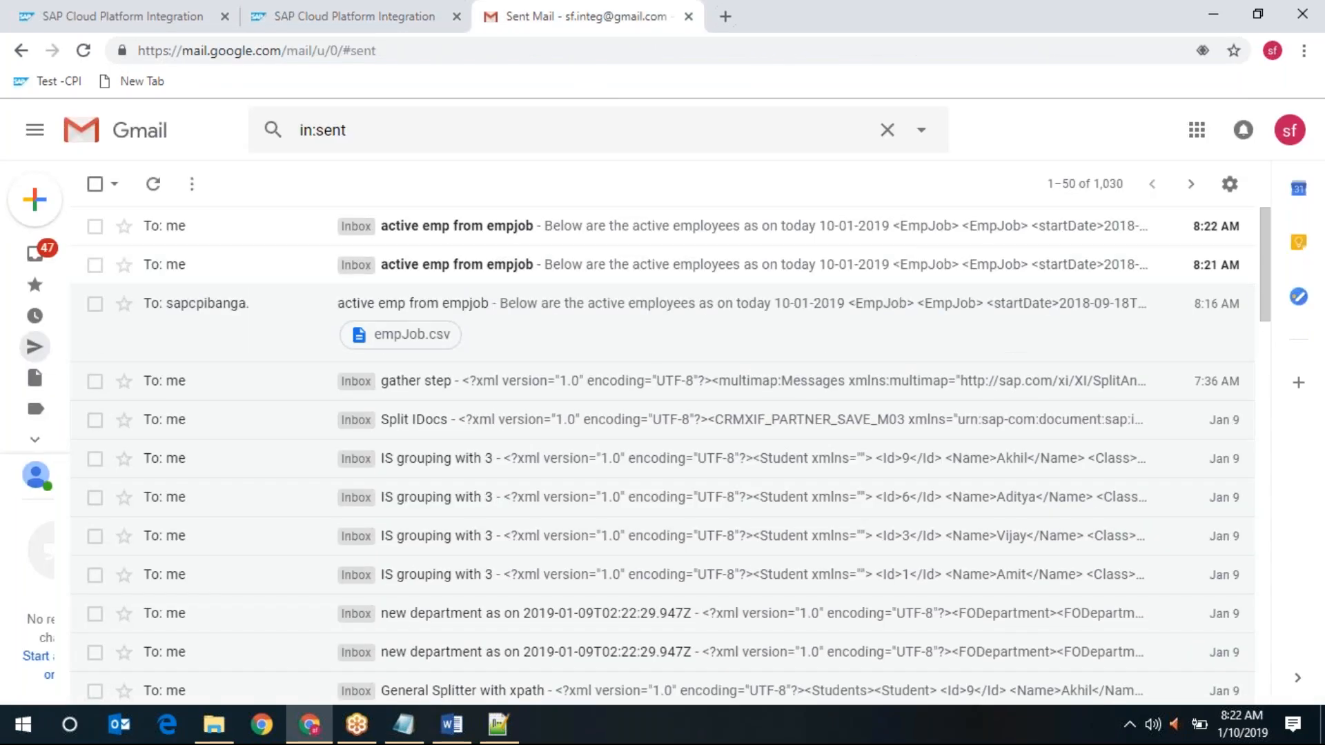
click(624, 271)
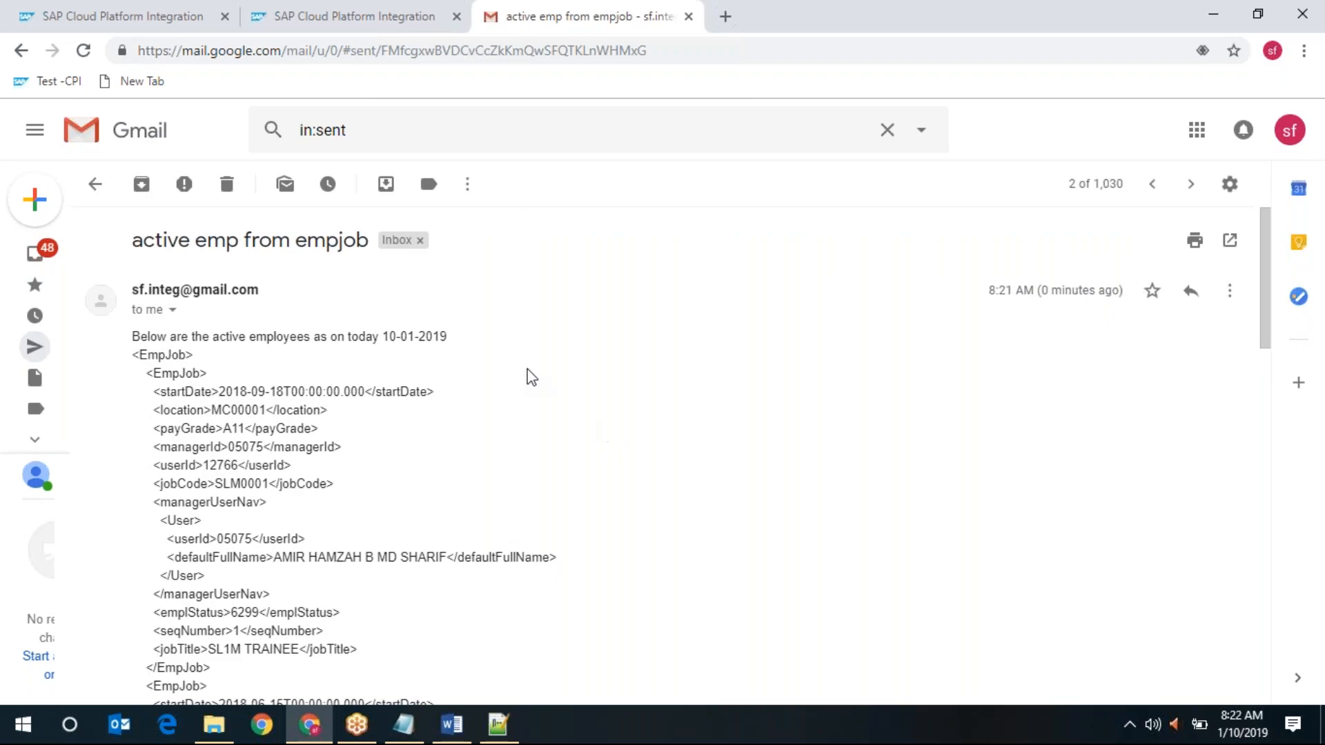
click(901, 19)
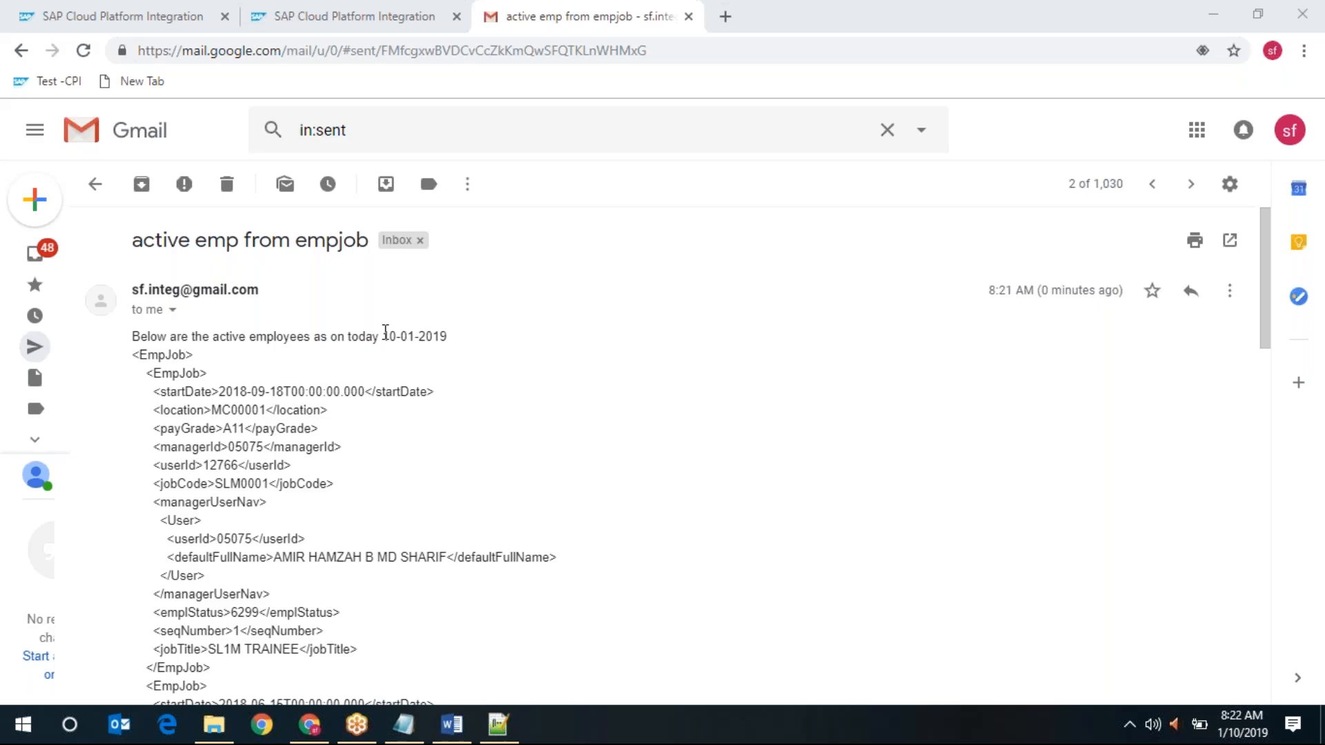
Step: Review the message body defined in the "modify message" content modifier of the RoutingStep flow
click(131, 15)
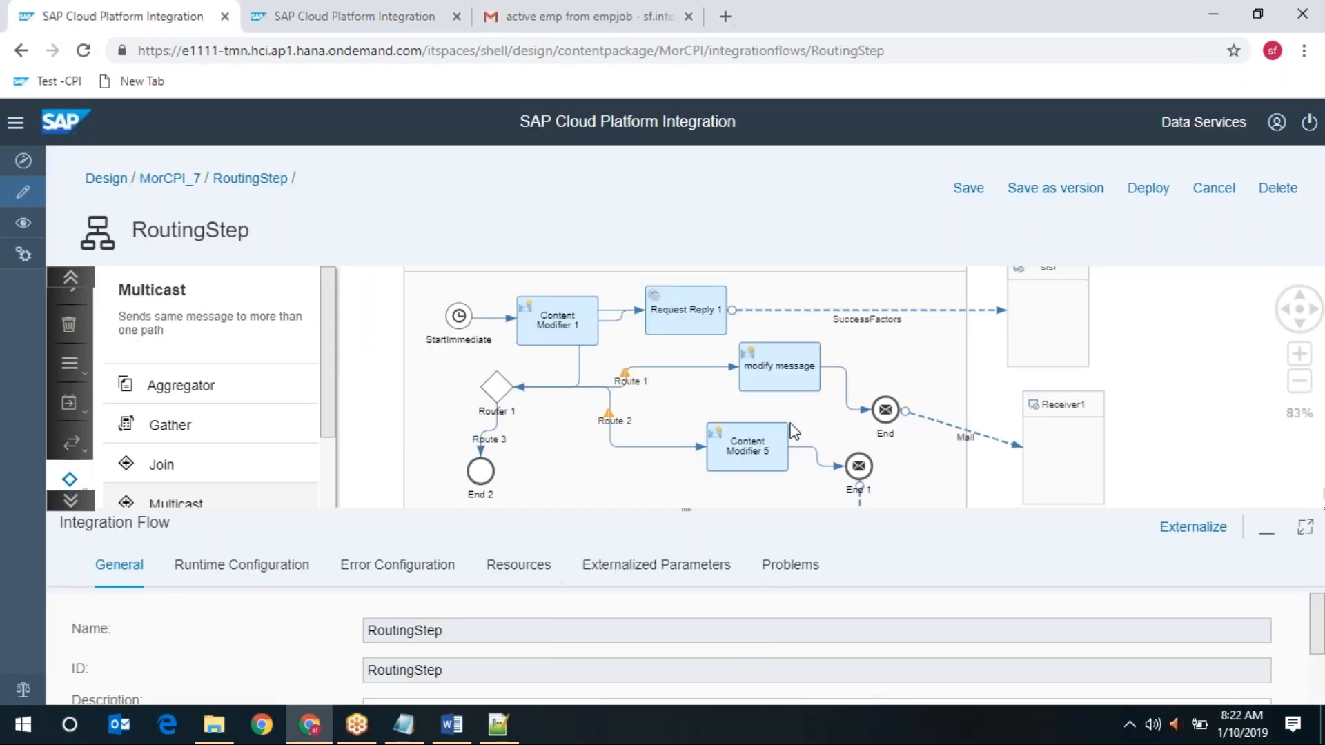
click(781, 371)
click(498, 574)
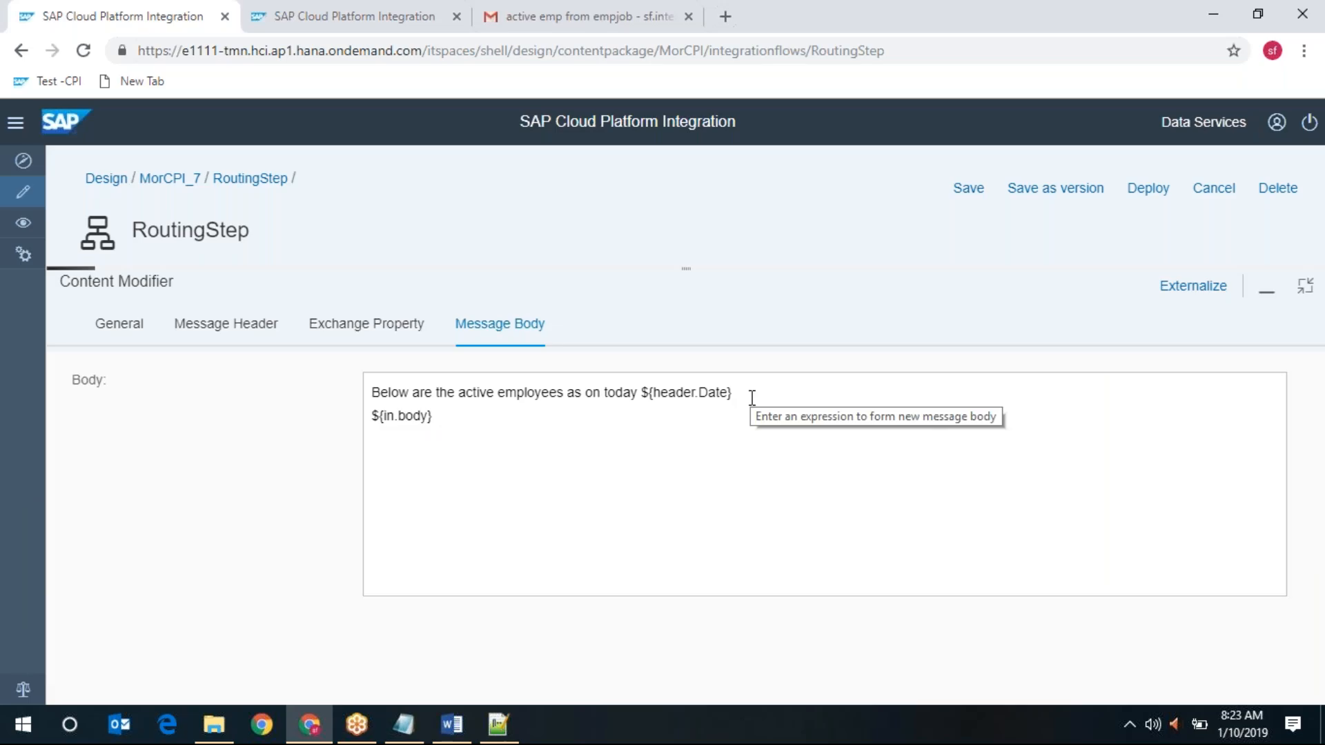
Step: Compare the opened mail with the message body expression by highlighting its date and the first employee's userId
click(572, 21)
drag(383, 336, 455, 339)
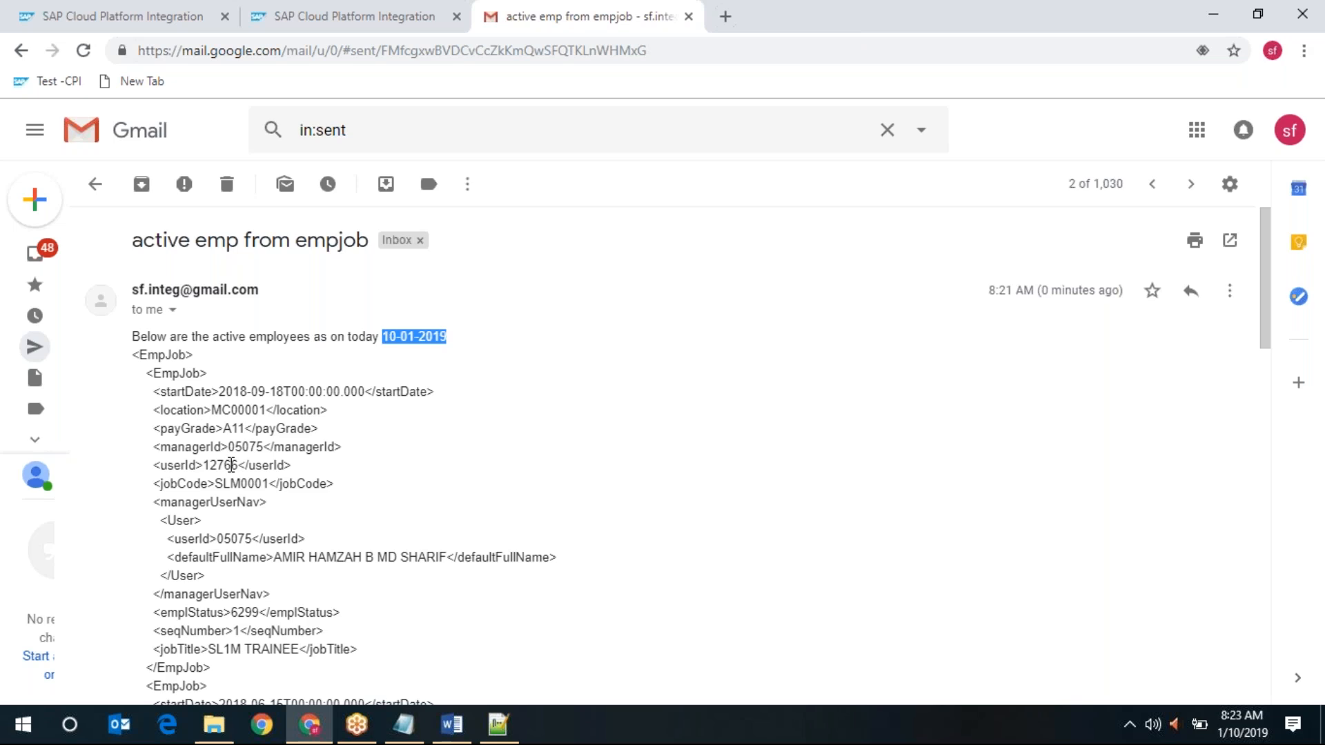
drag(232, 465, 204, 473)
Step: Examine the processing conditions of Route 1 and Route 2 in the RoutingStep flow
click(109, 25)
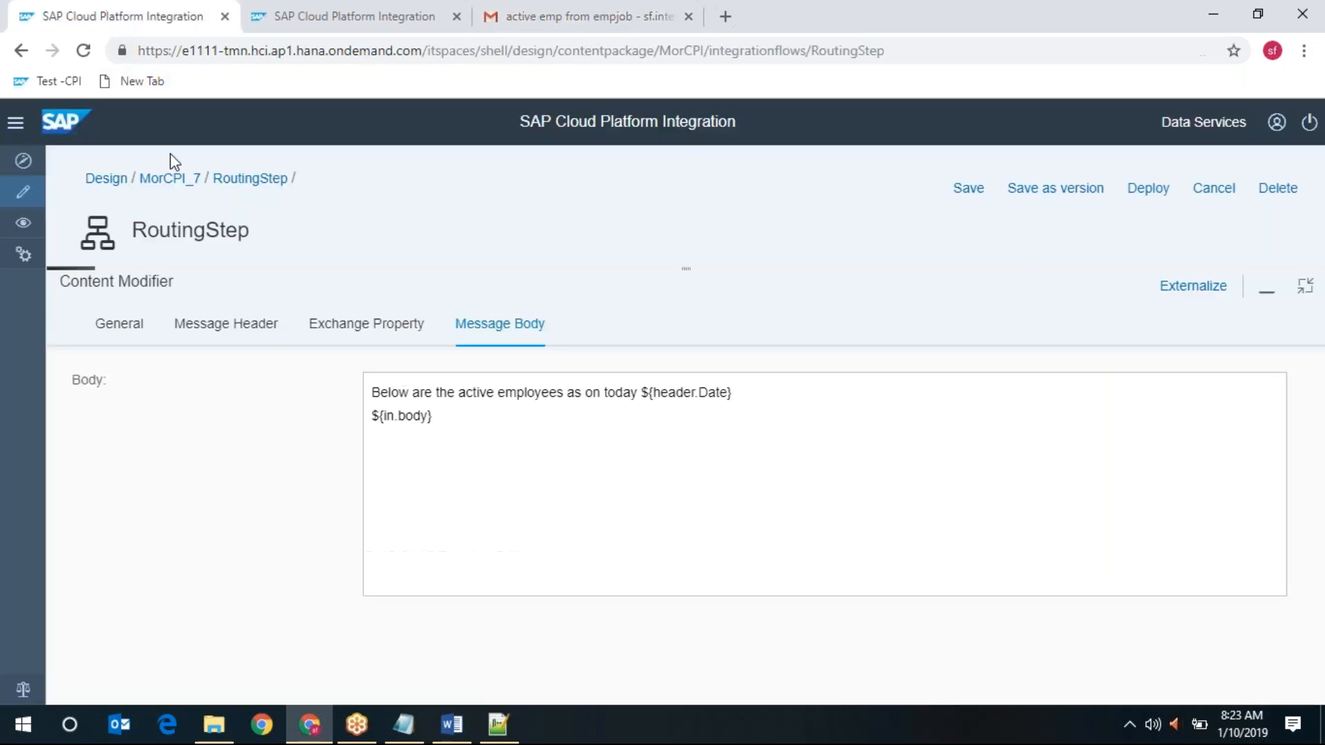
click(1302, 290)
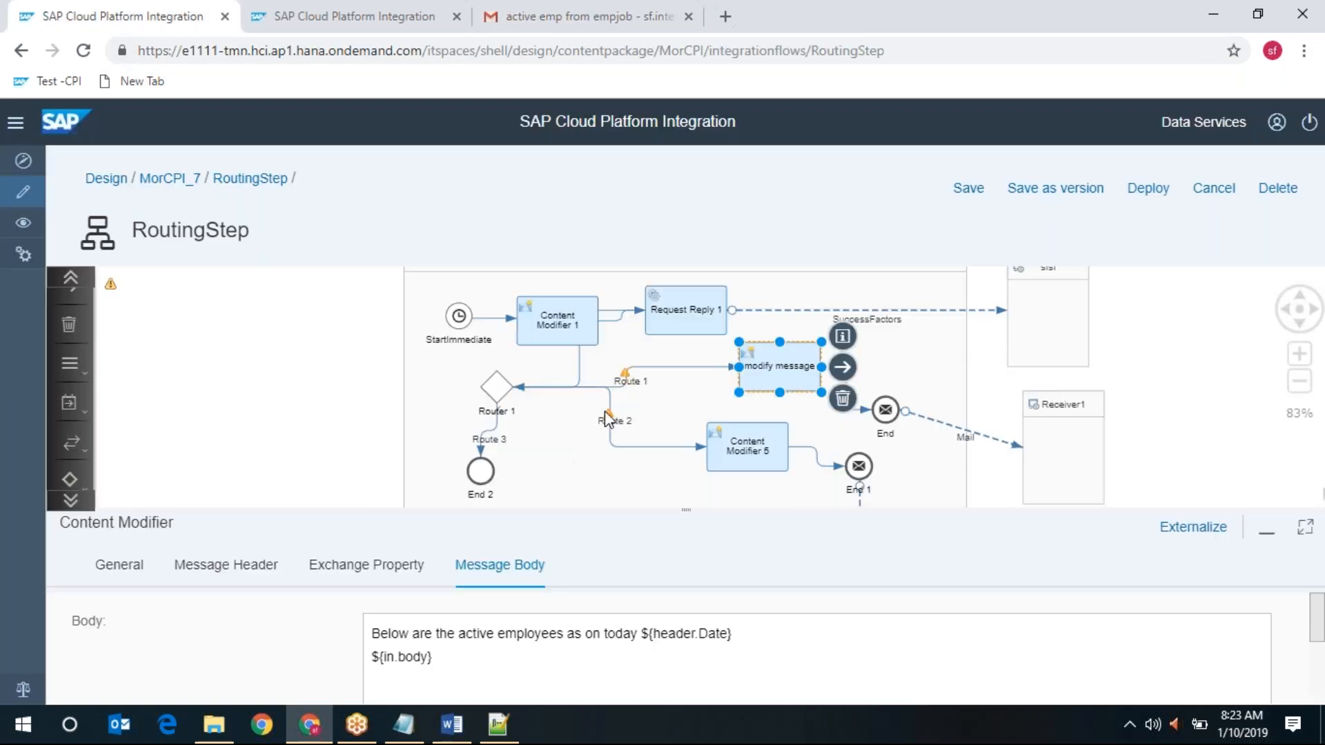
click(652, 372)
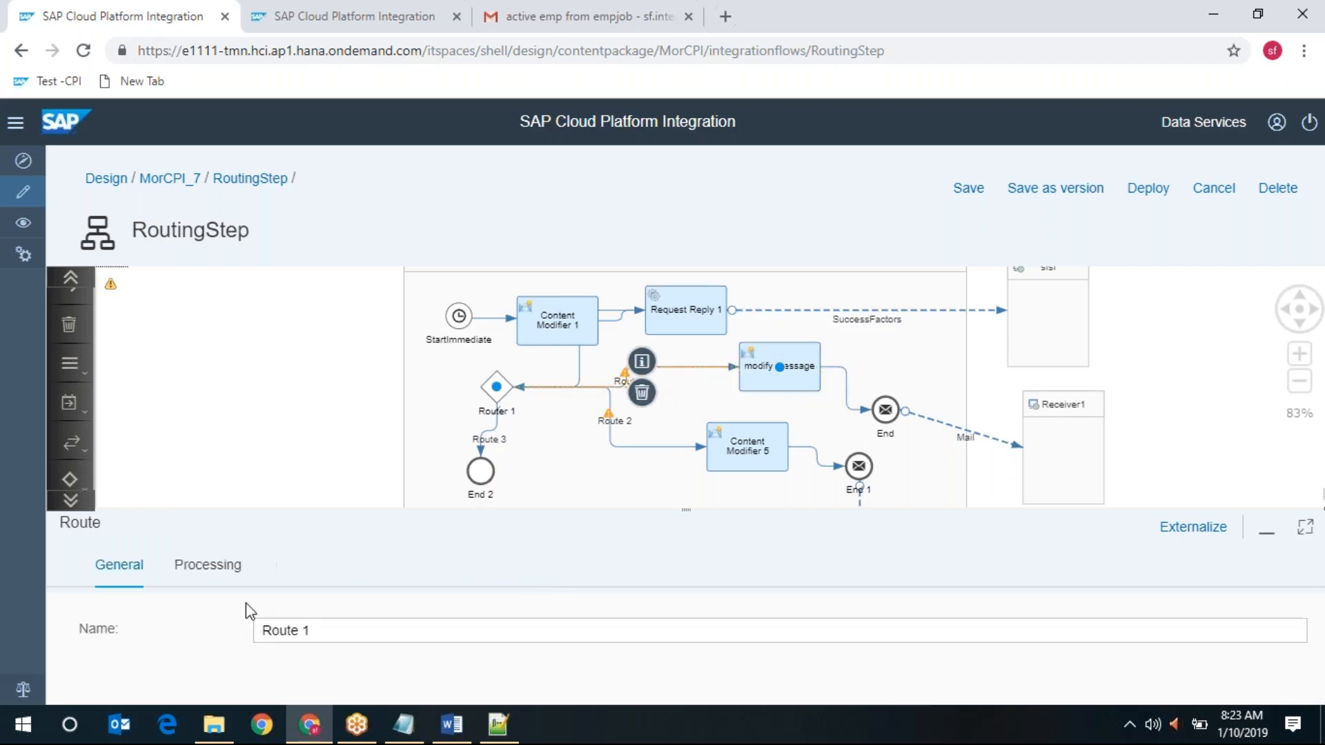
click(208, 564)
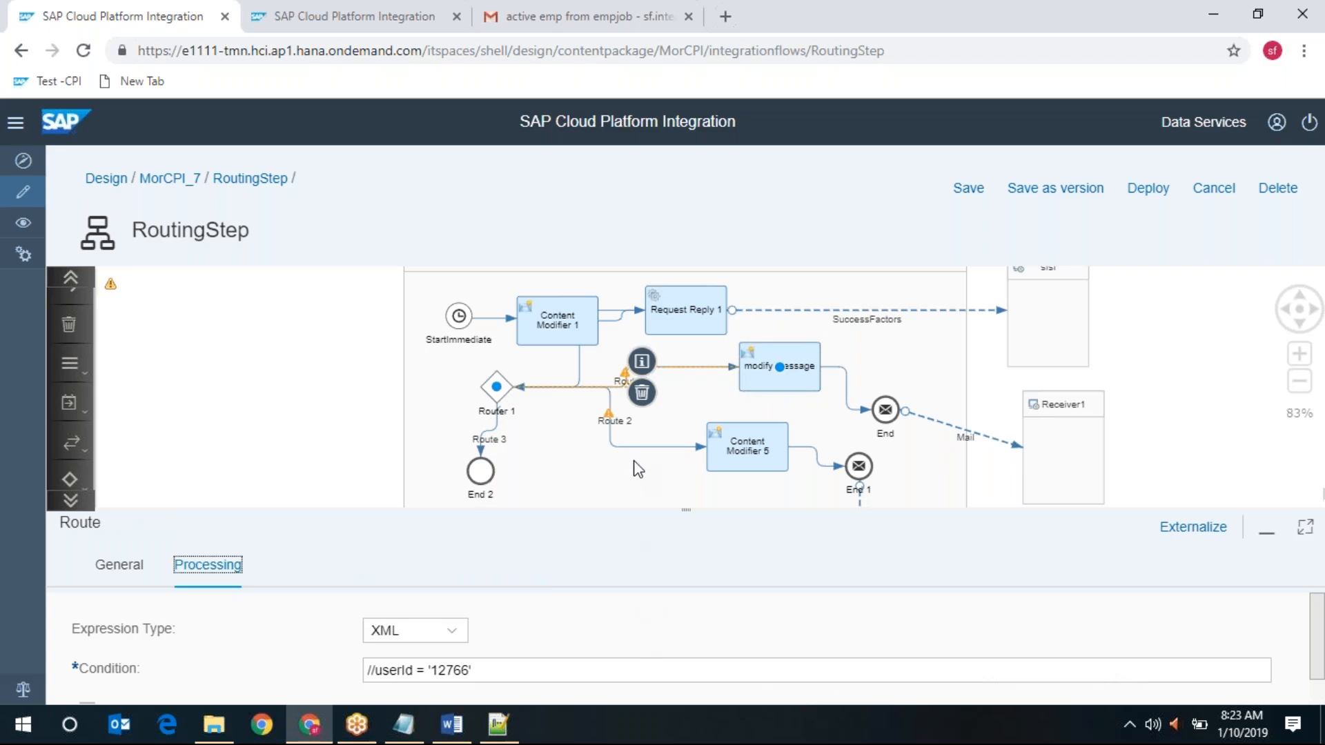
click(613, 445)
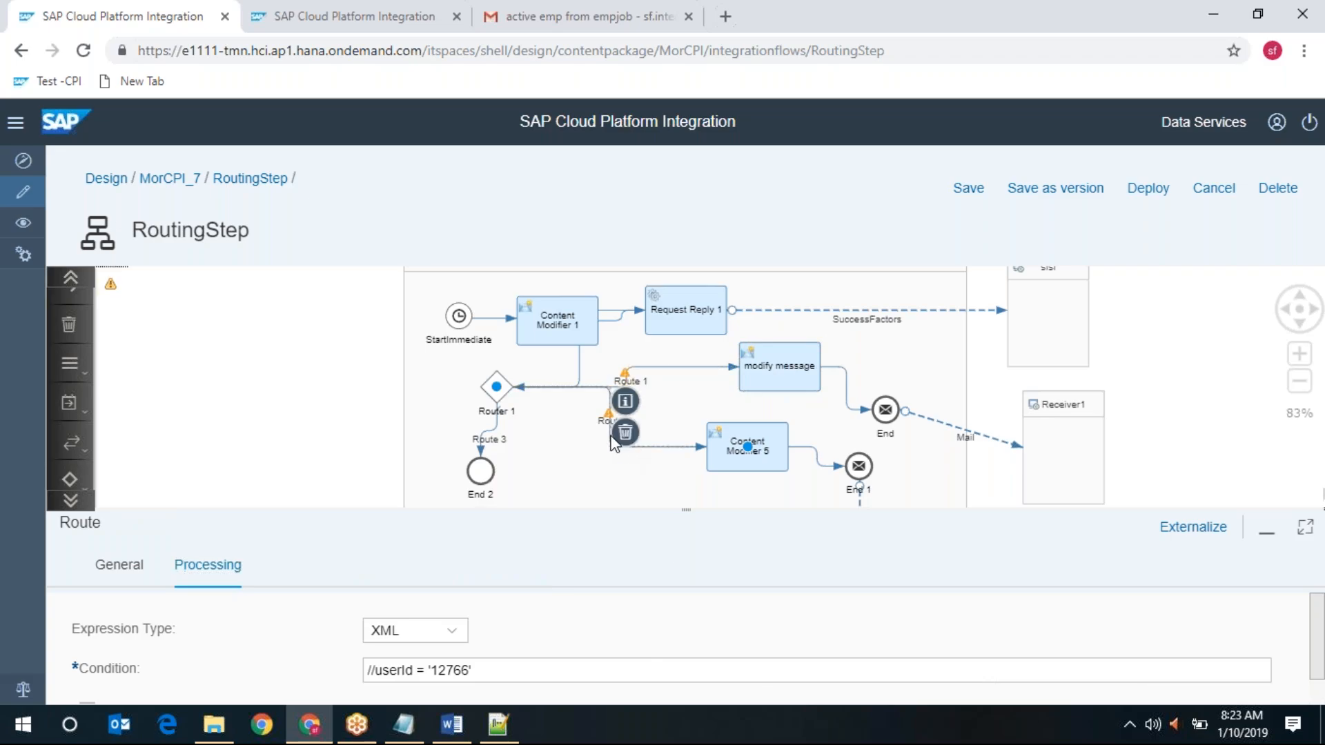
click(235, 569)
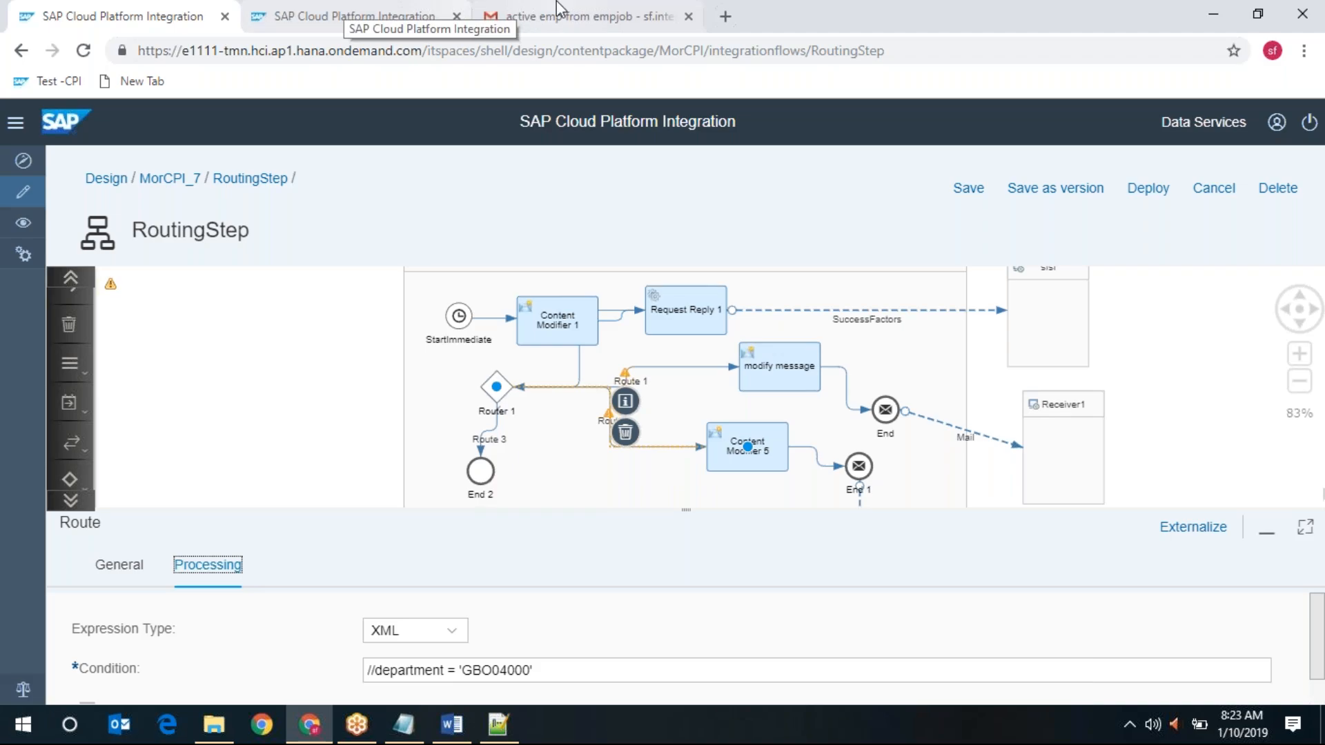
Step: Read the 8:21 AM mail's employee records through to the end to check them against the route conditions
click(535, 15)
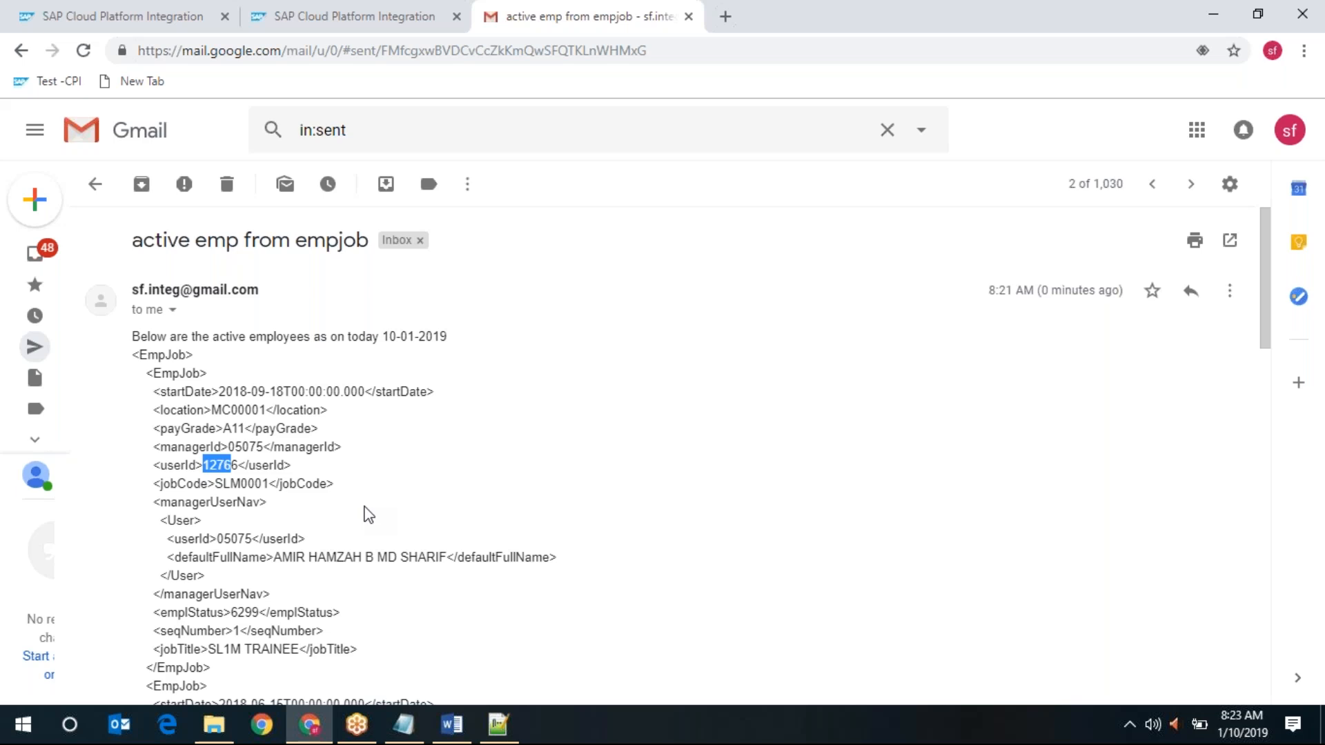
scroll(368, 514, down, 1)
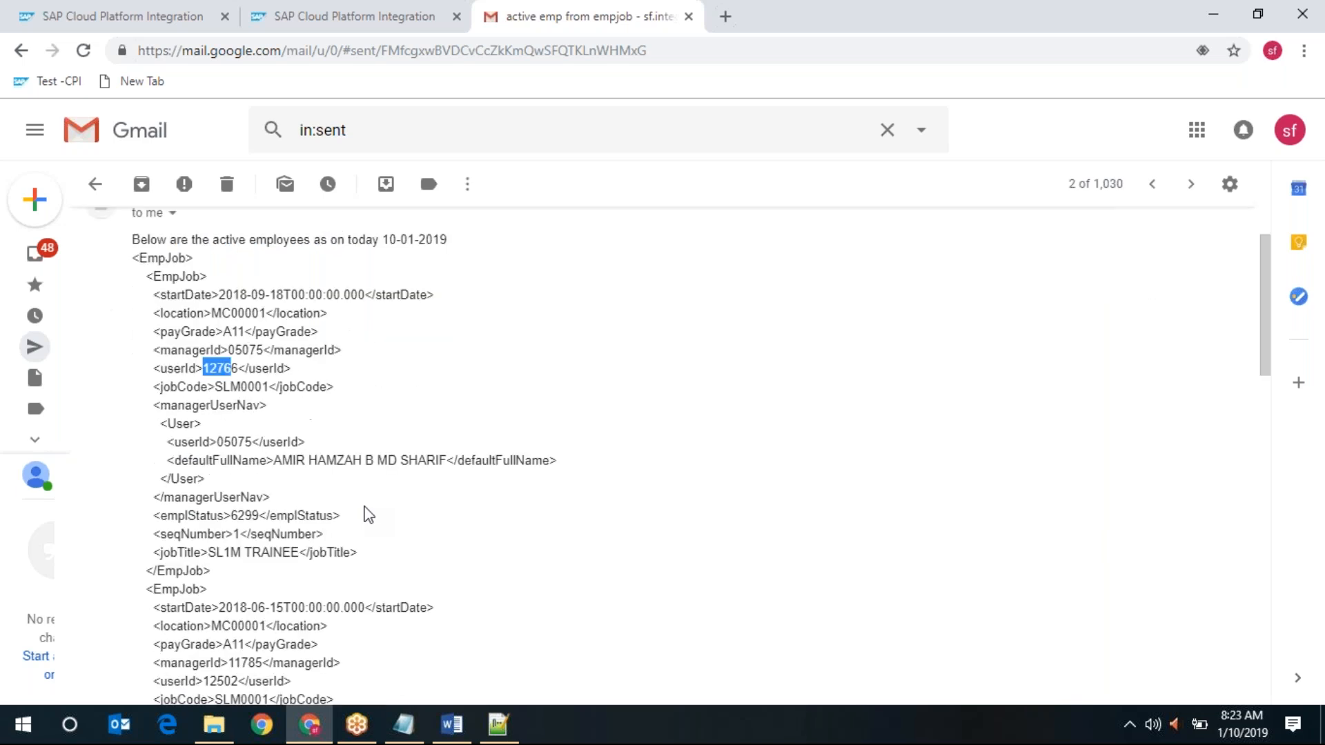
scroll(367, 514, down, 2)
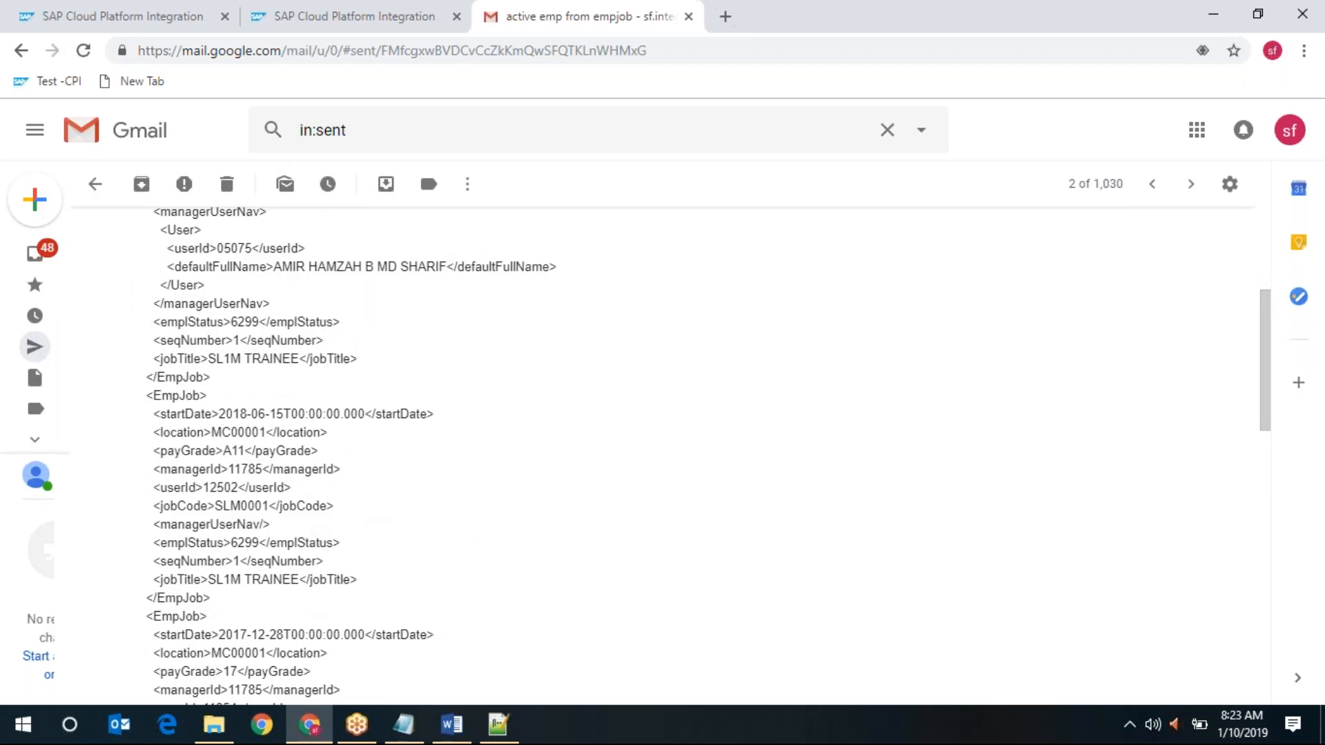
scroll(368, 514, down, 2)
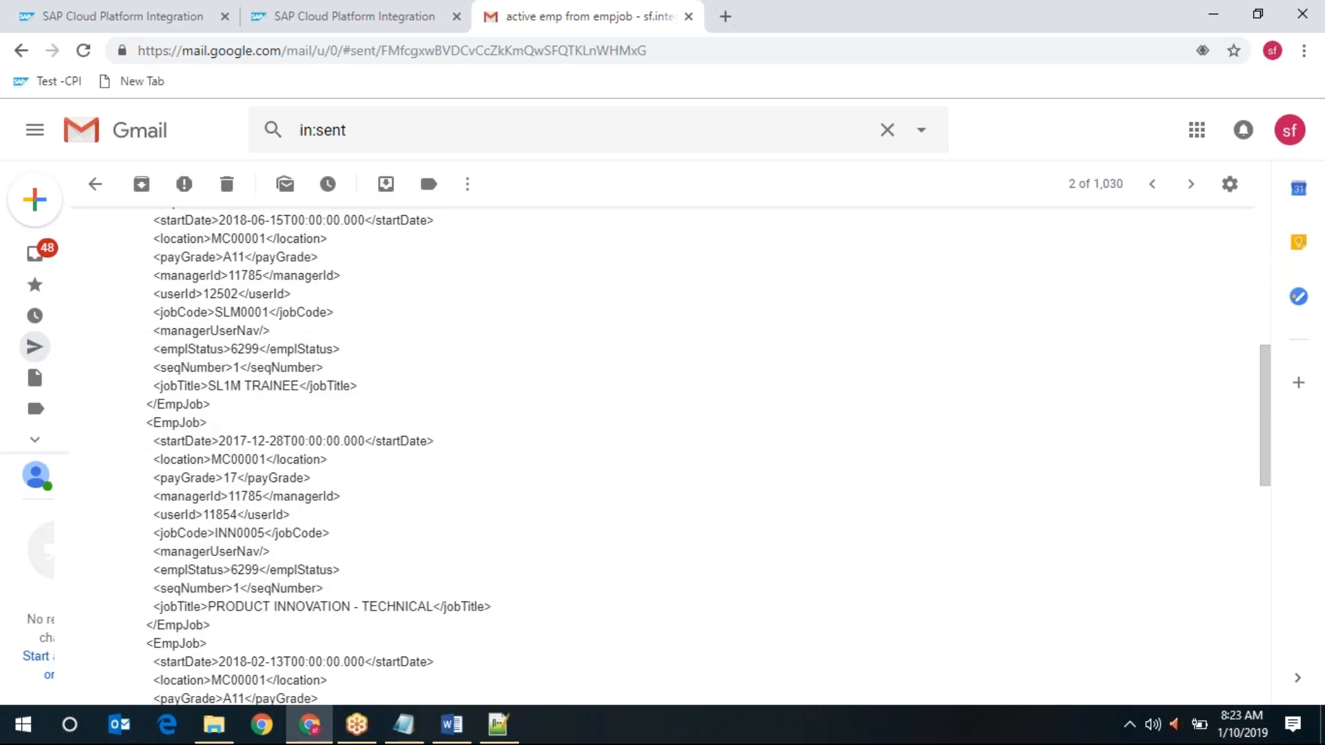
scroll(368, 514, up, 5)
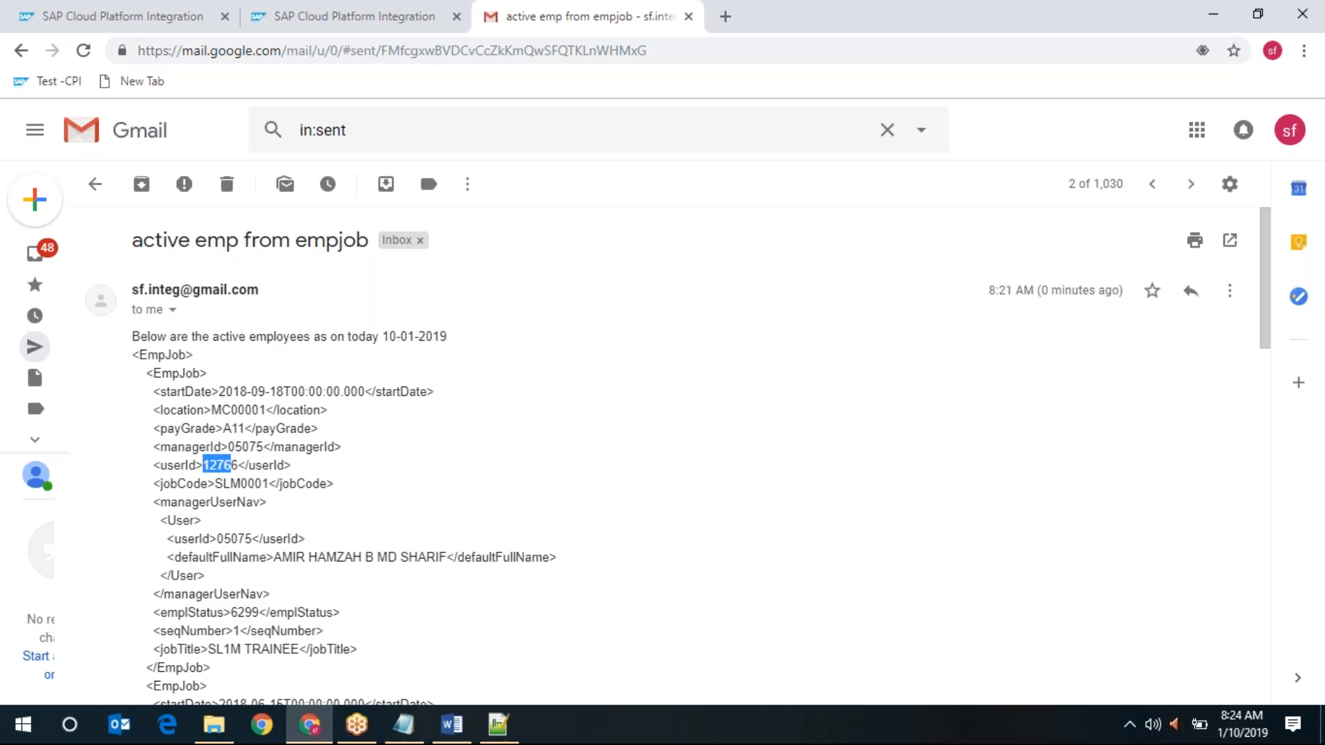
scroll(670, 455, down, 15)
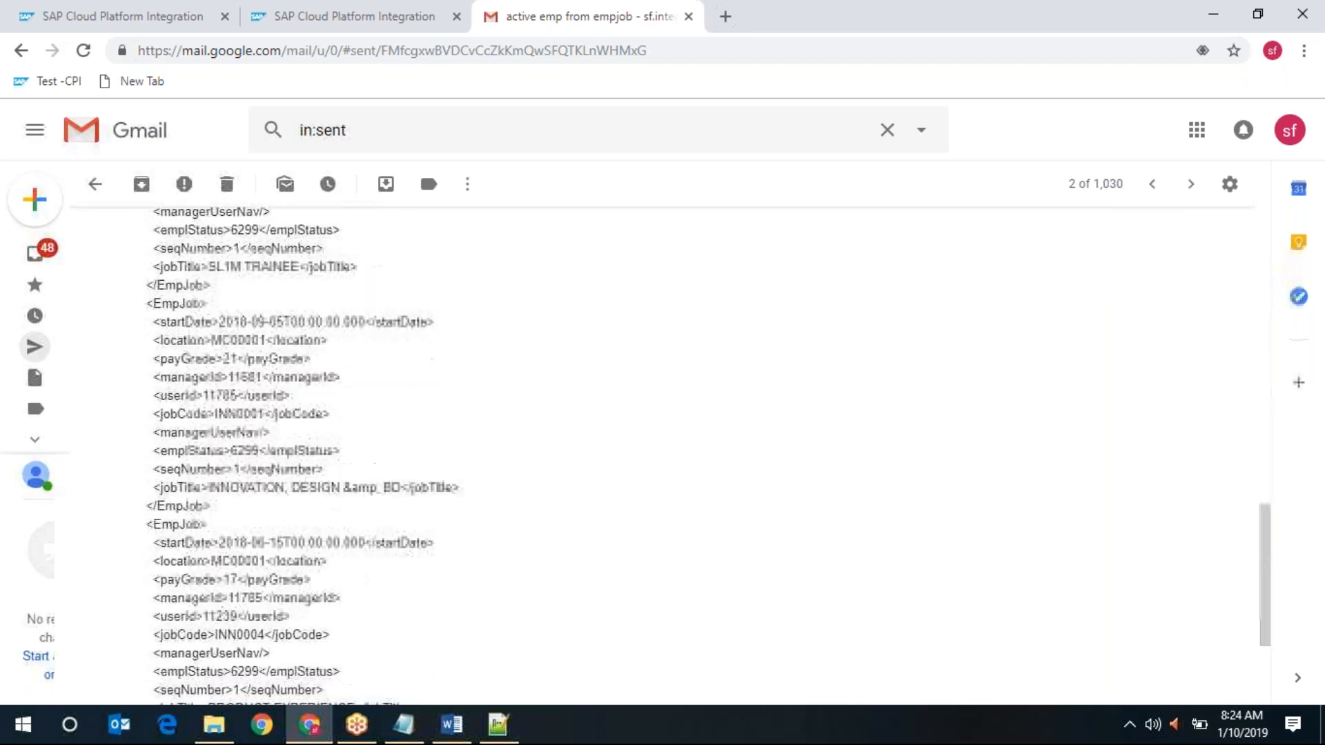
scroll(669, 455, down, 1)
scroll(669, 456, down, 2)
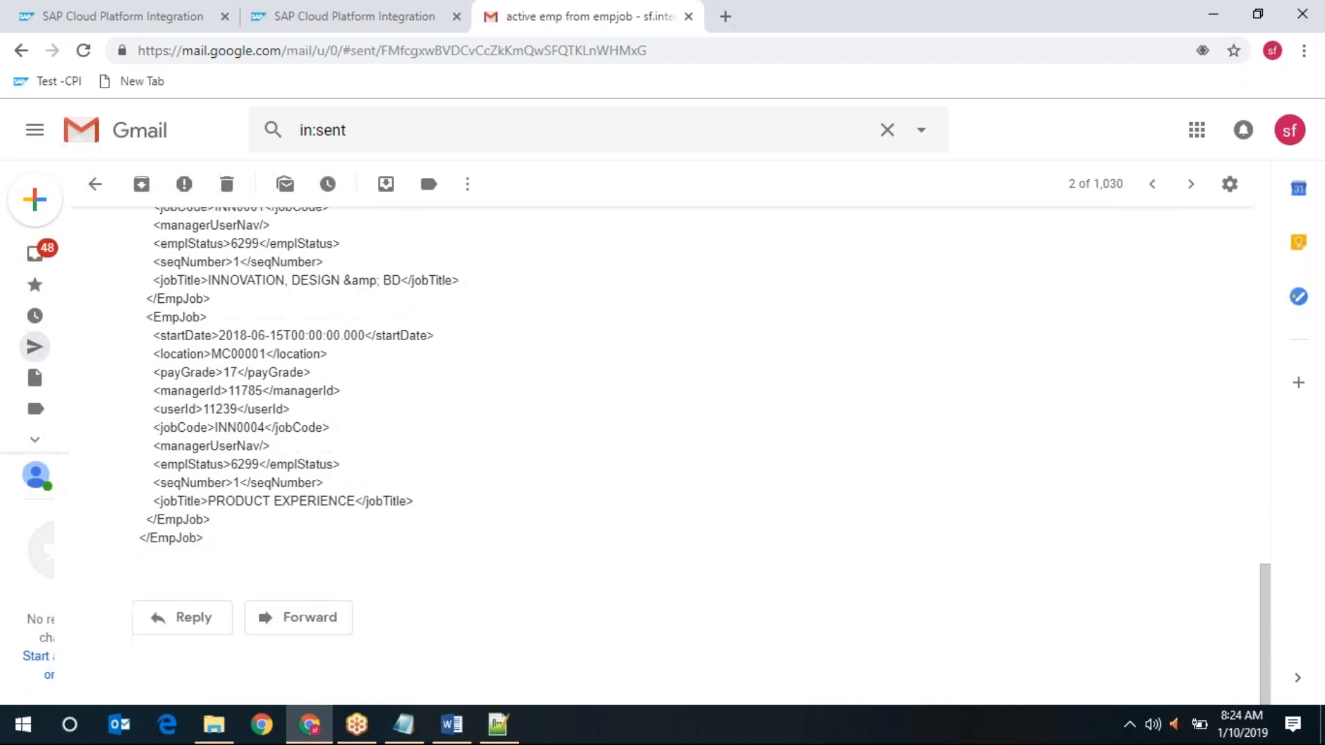
Step: Open the 8:22 AM "active emp from empjob" mail and read through its employee records
click(95, 184)
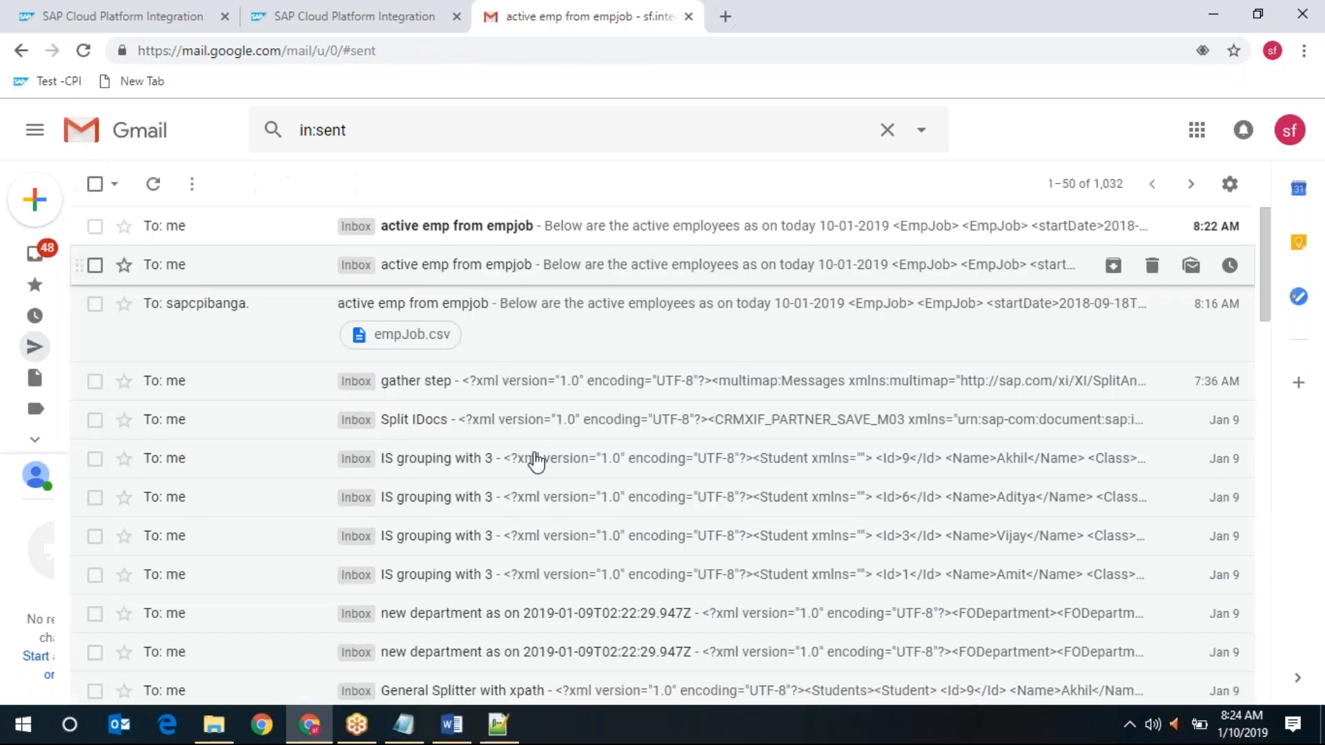
click(545, 225)
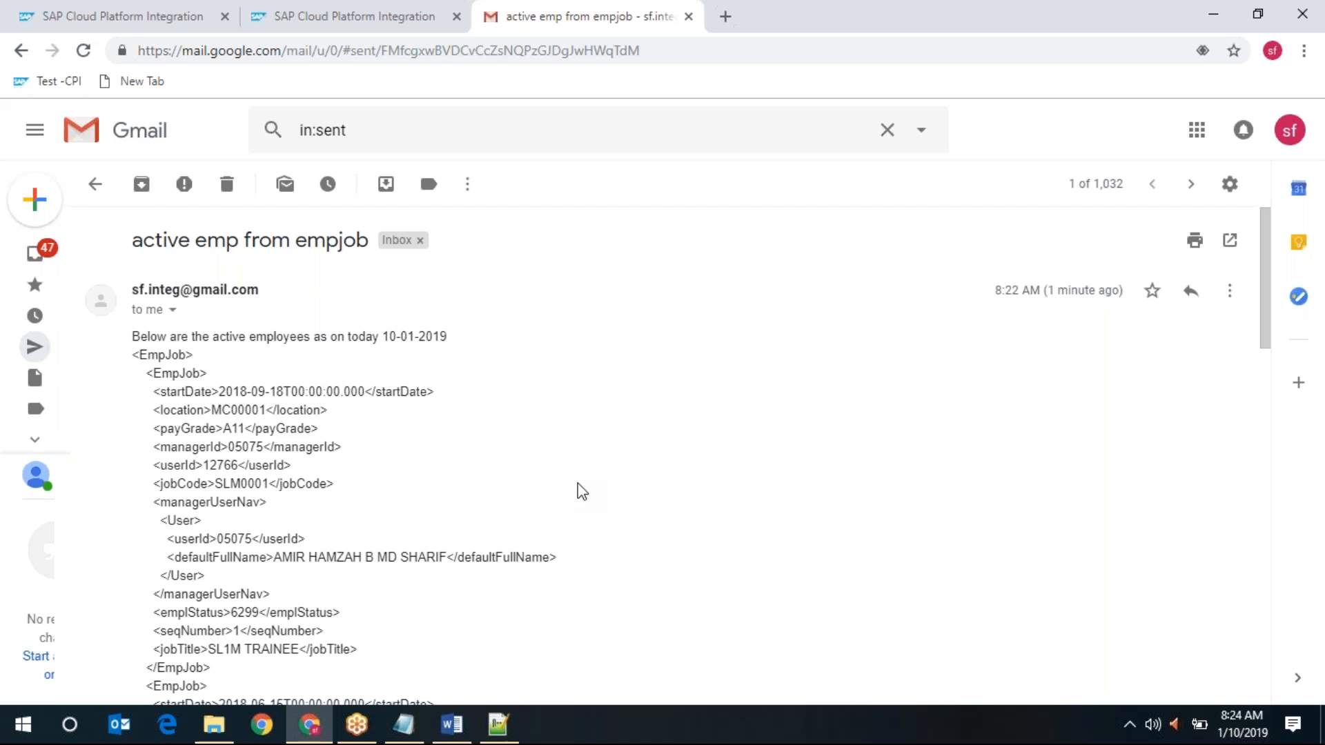
scroll(578, 483, down, 10)
scroll(577, 483, down, 7)
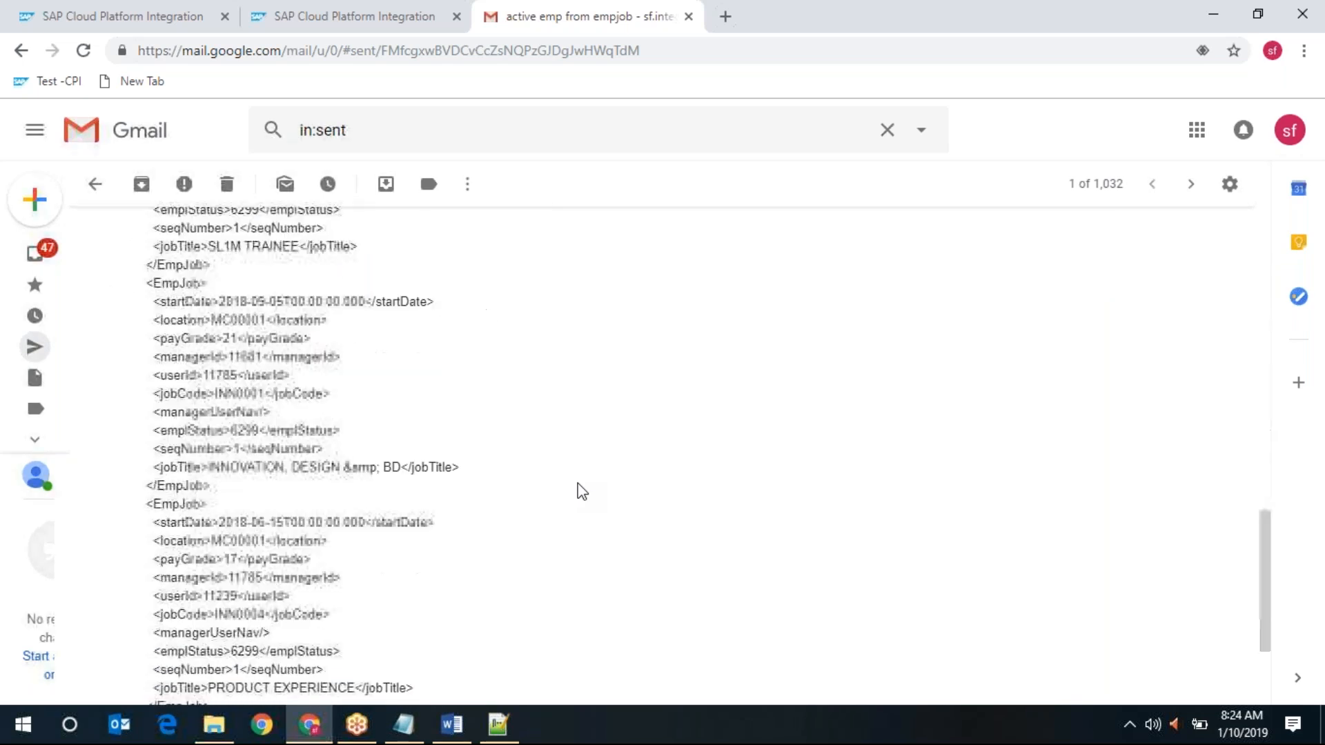
scroll(577, 491, up, 15)
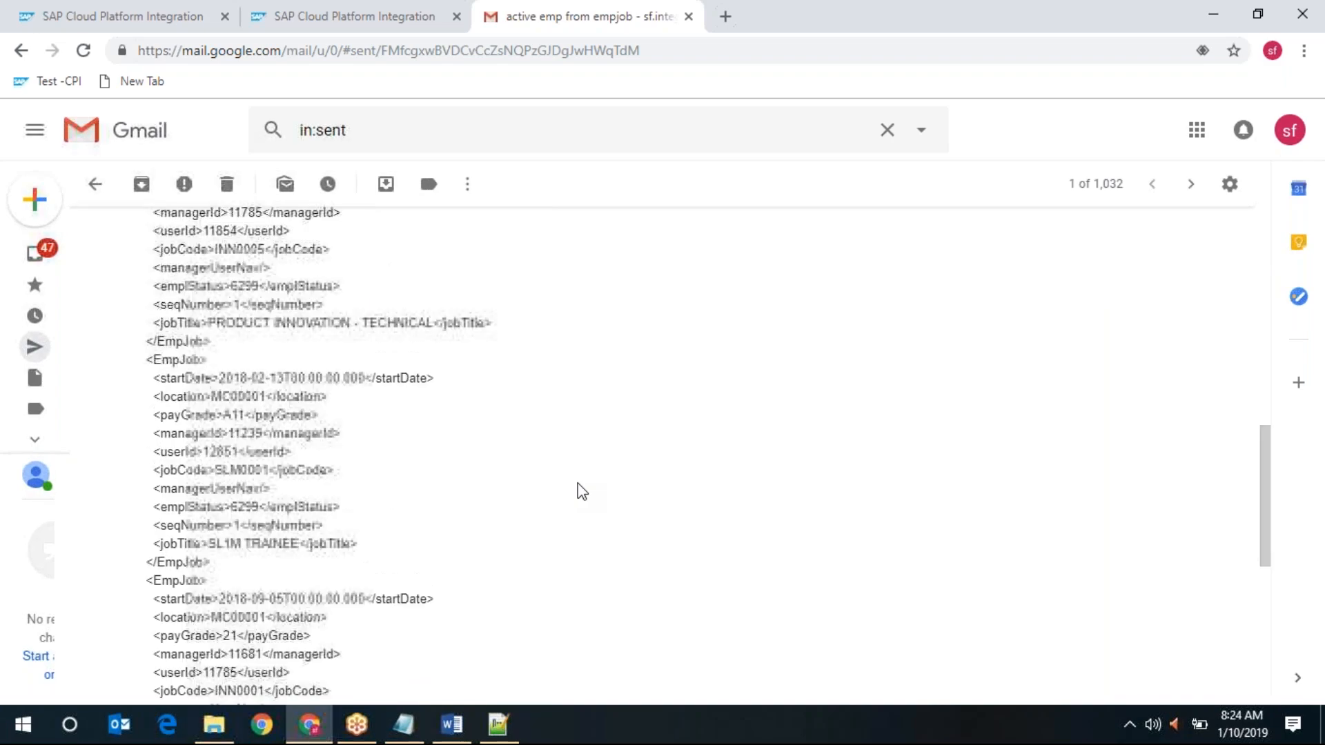
Step: Leave the opened mail, return to the RoutingStep flow and look at Content Modifier 5's exchange properties
click(94, 183)
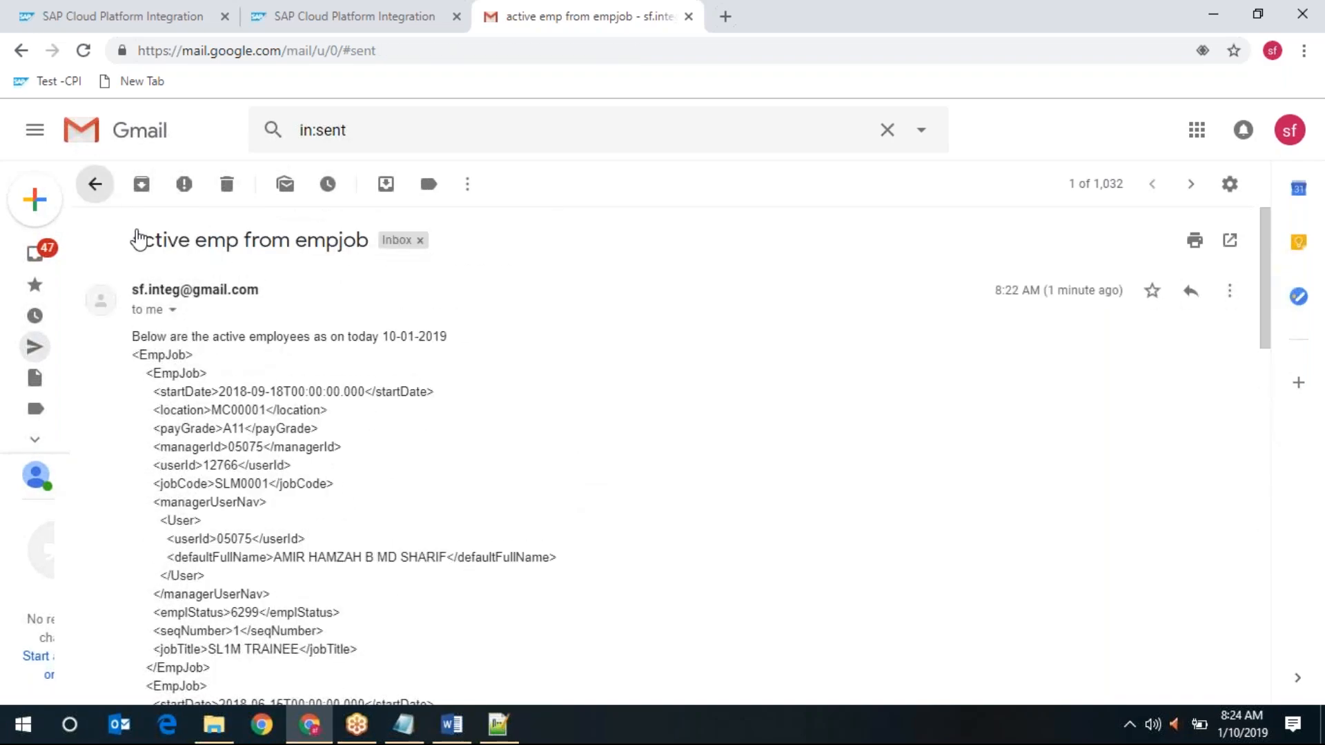
click(94, 8)
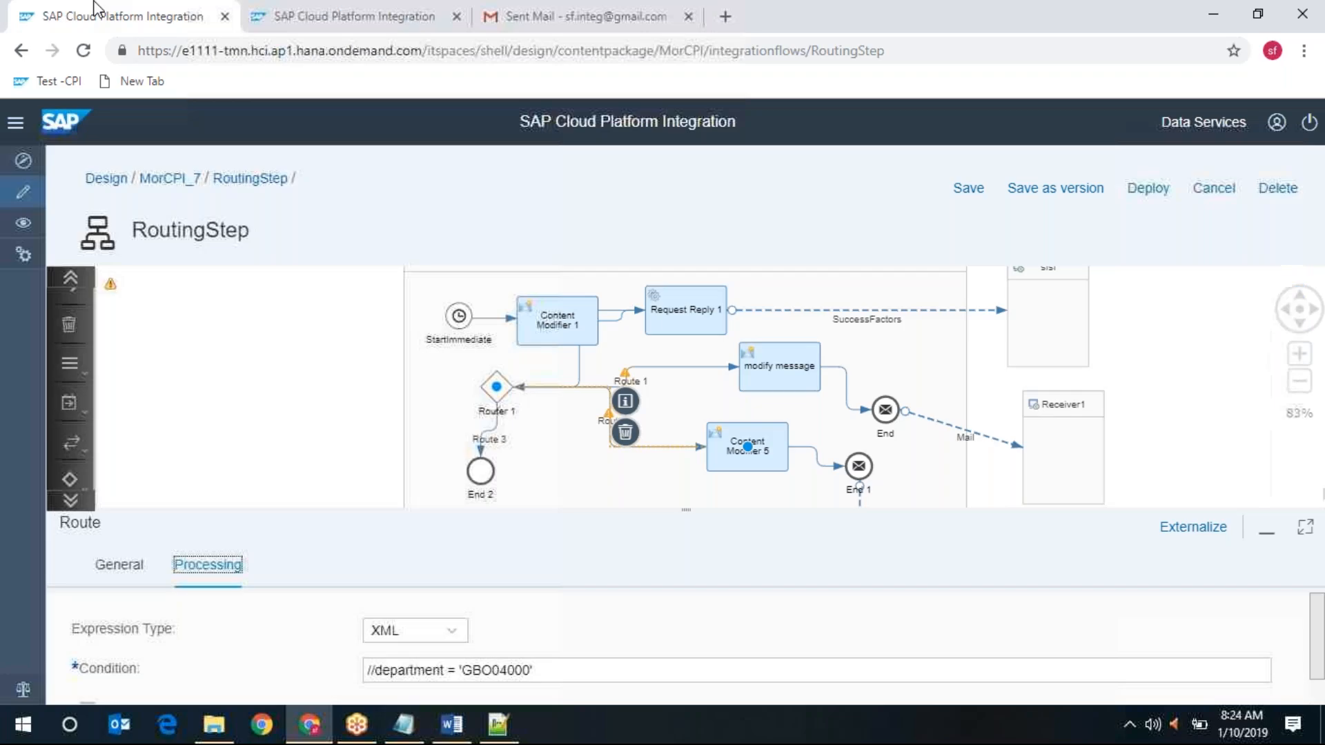
click(772, 451)
click(396, 571)
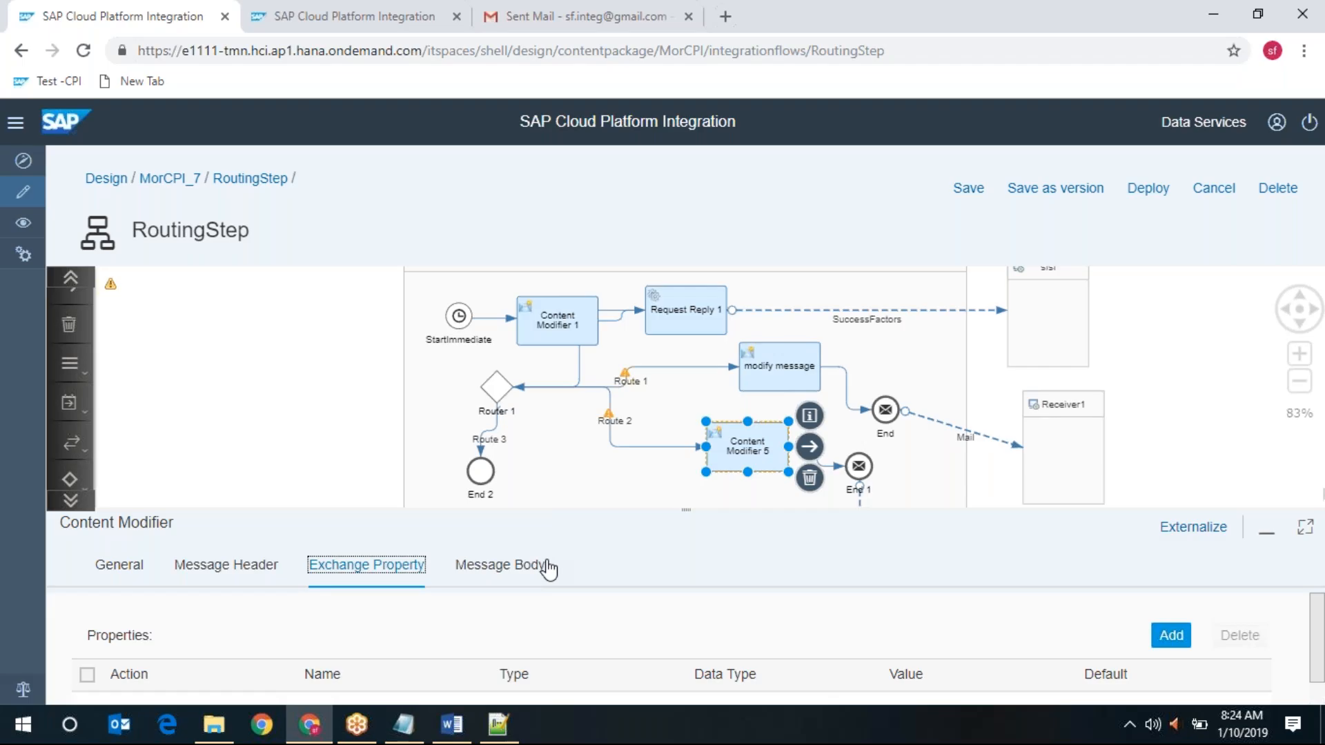
Step: Recheck the processing condition of Route 2, followed by that of Route 1
click(610, 433)
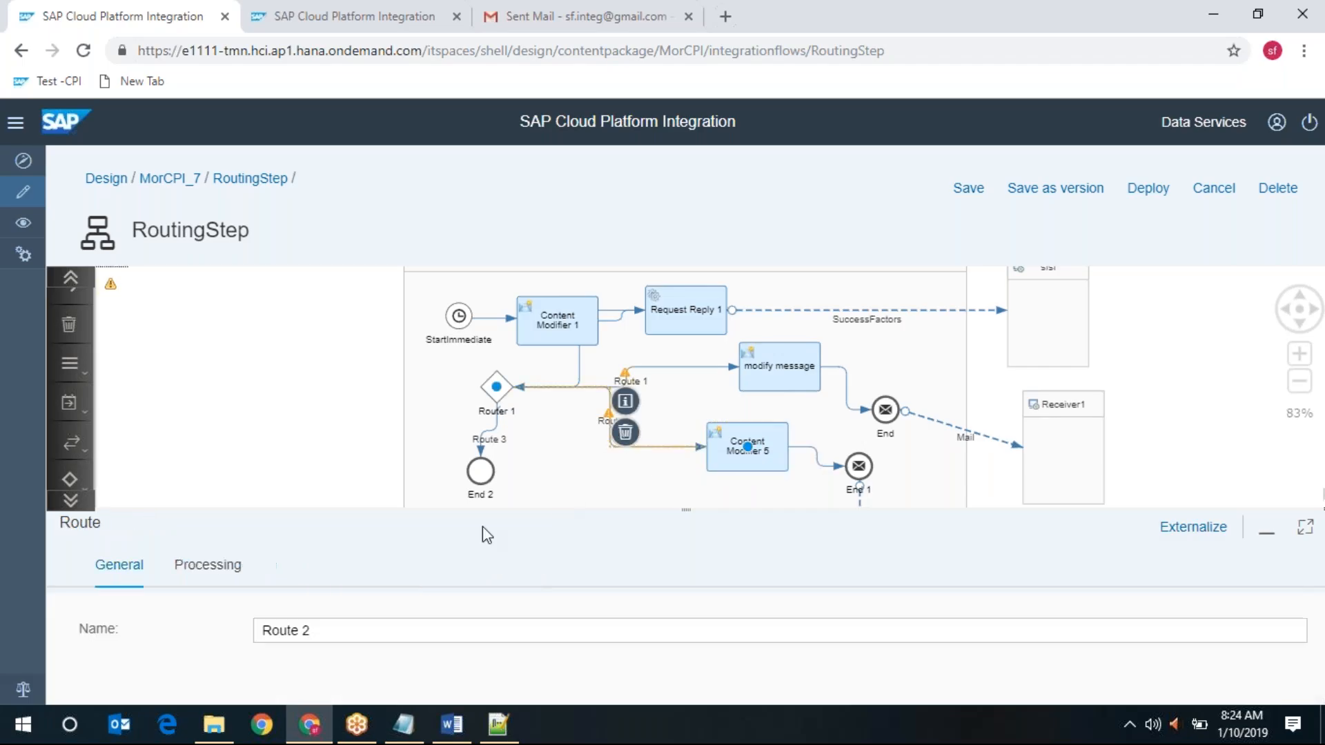
click(234, 567)
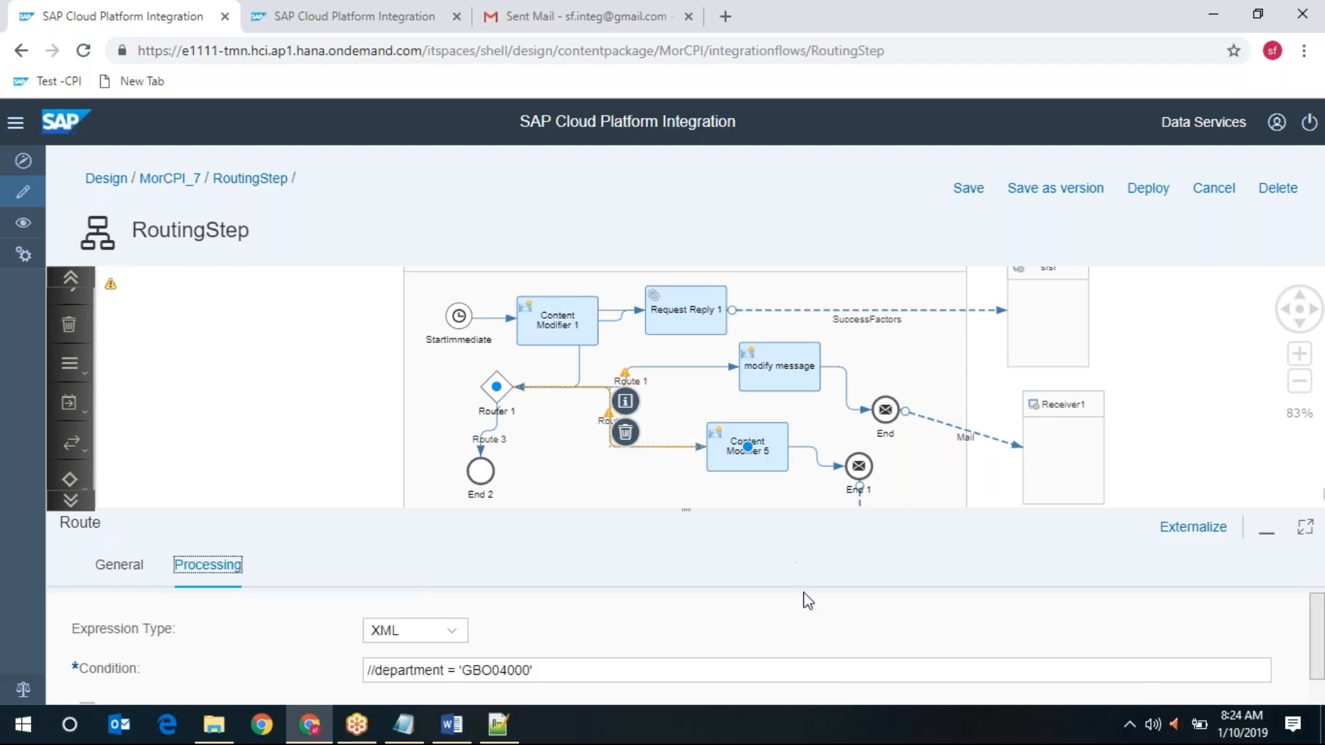
click(655, 367)
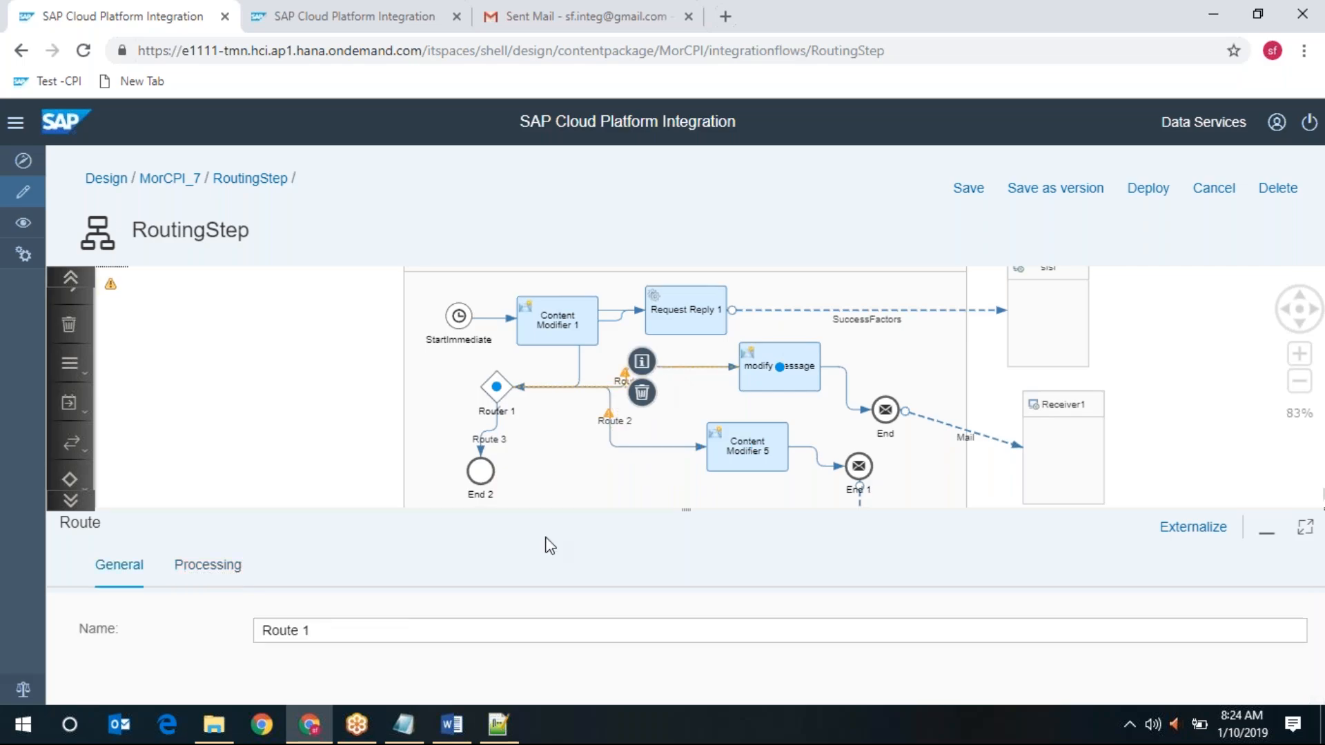
click(219, 564)
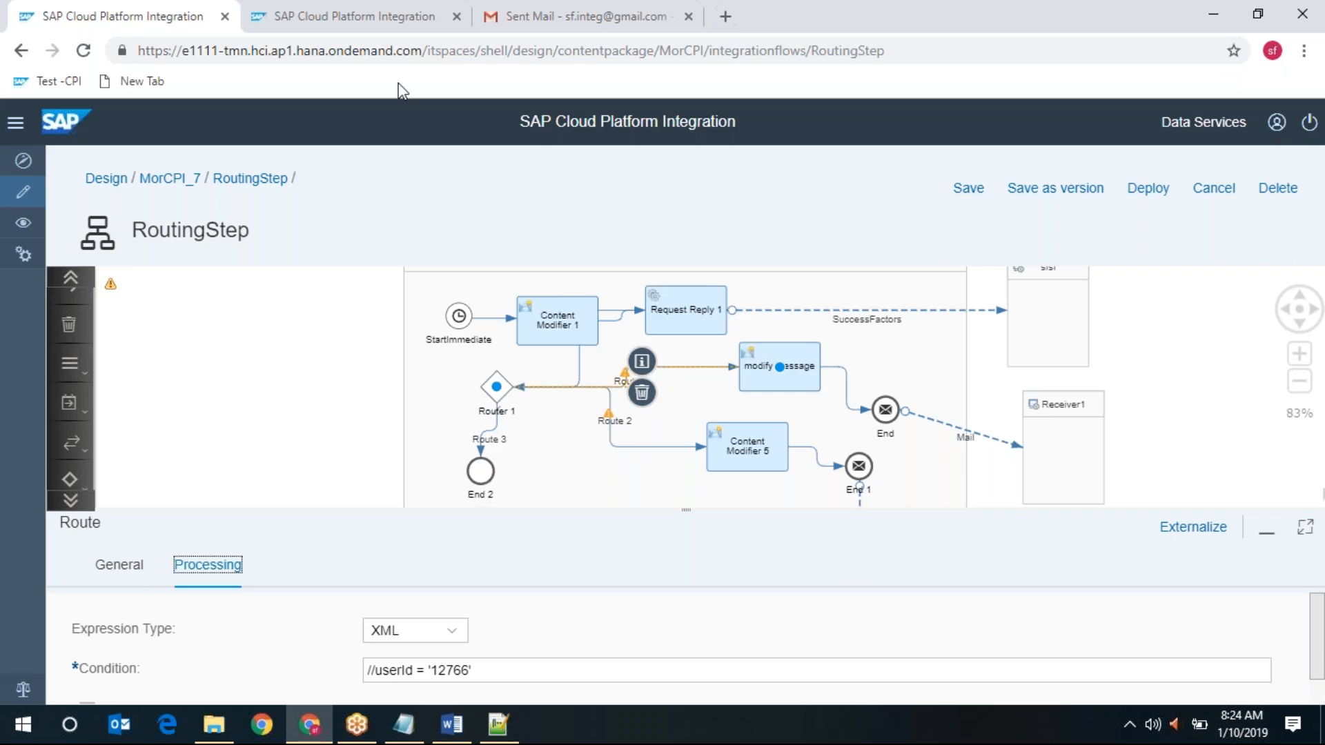
Step: Reopen the 8:21 AM "active emp from empjob" mail, highlight its subject and skim its employee records to the end
click(373, 19)
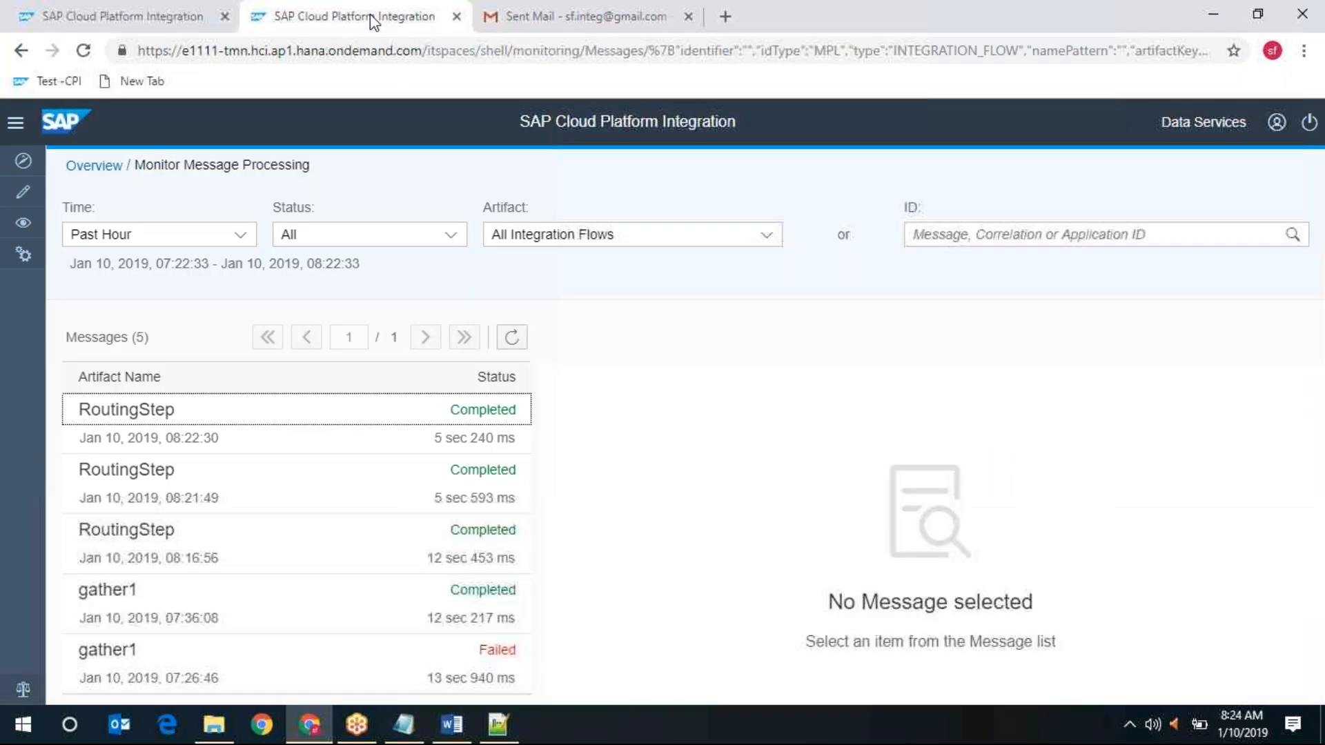
click(586, 15)
click(621, 274)
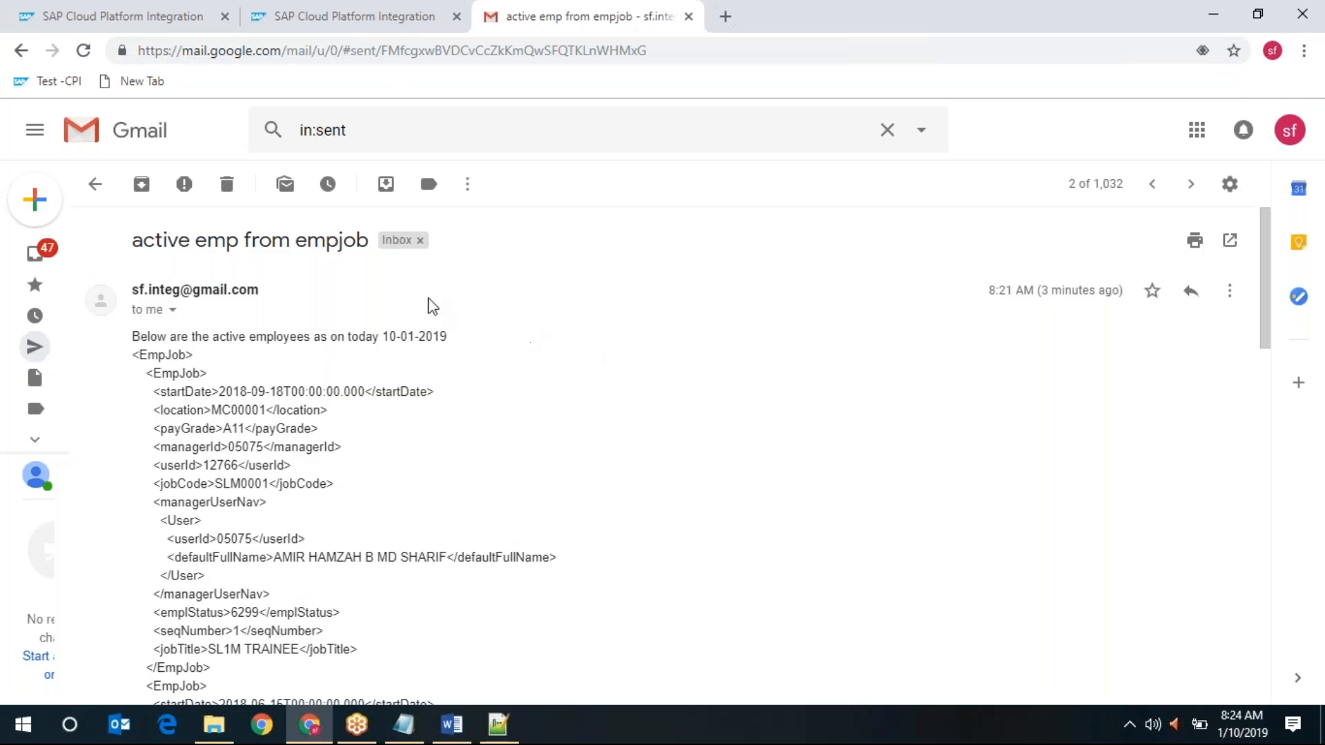
drag(209, 241, 345, 238)
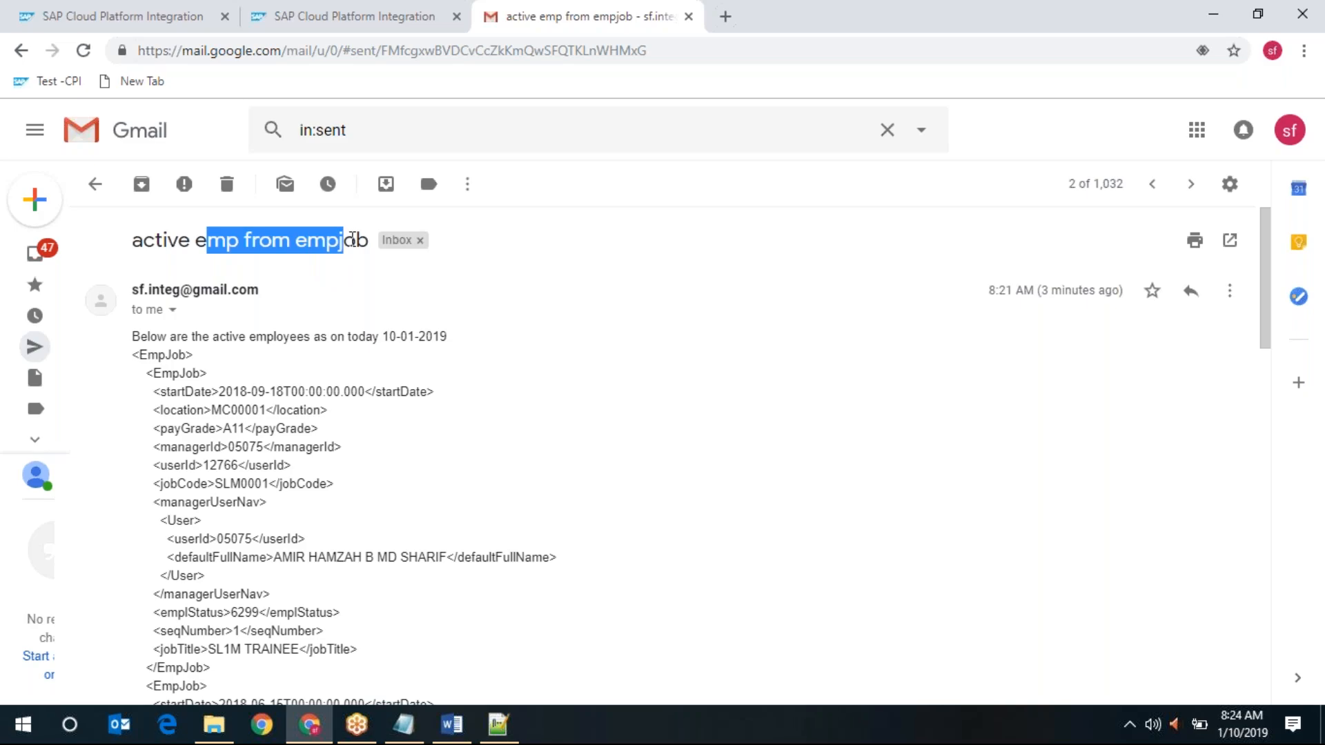
scroll(400, 453, down, 8)
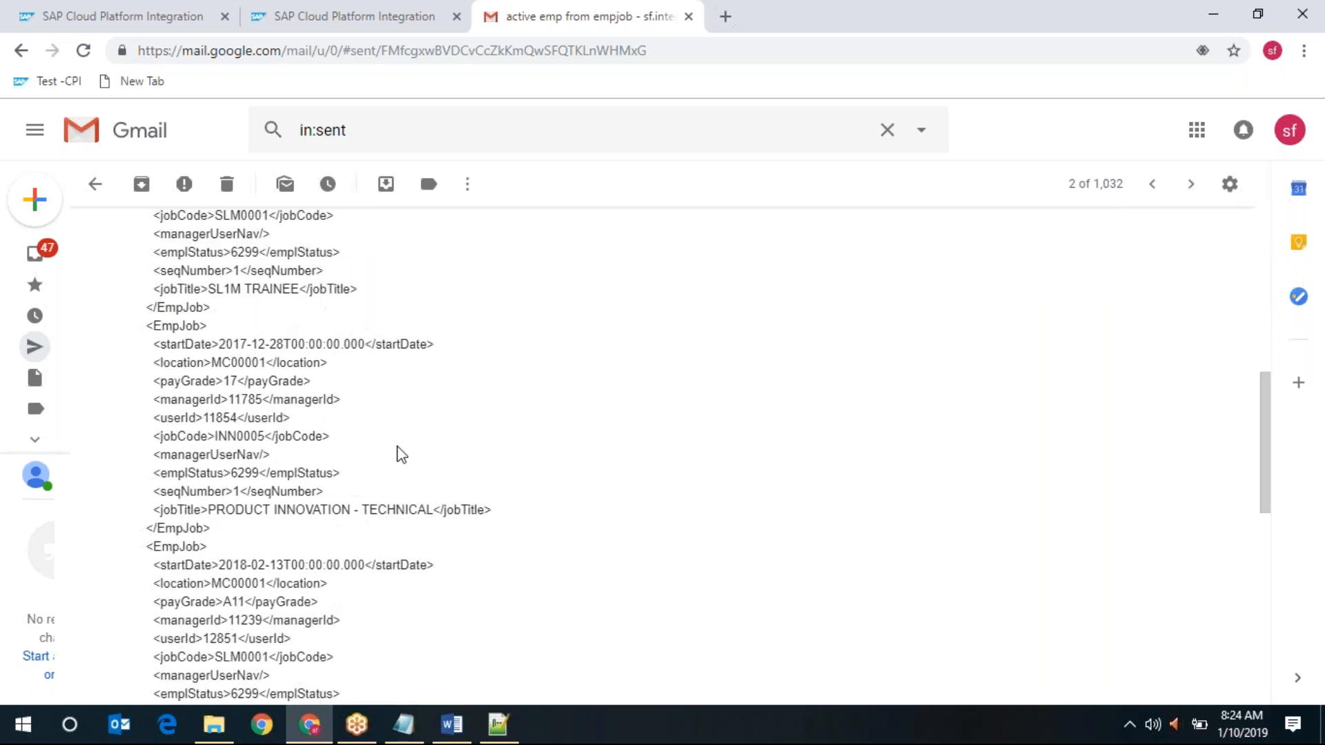
scroll(400, 453, down, 9)
scroll(401, 453, down, 2)
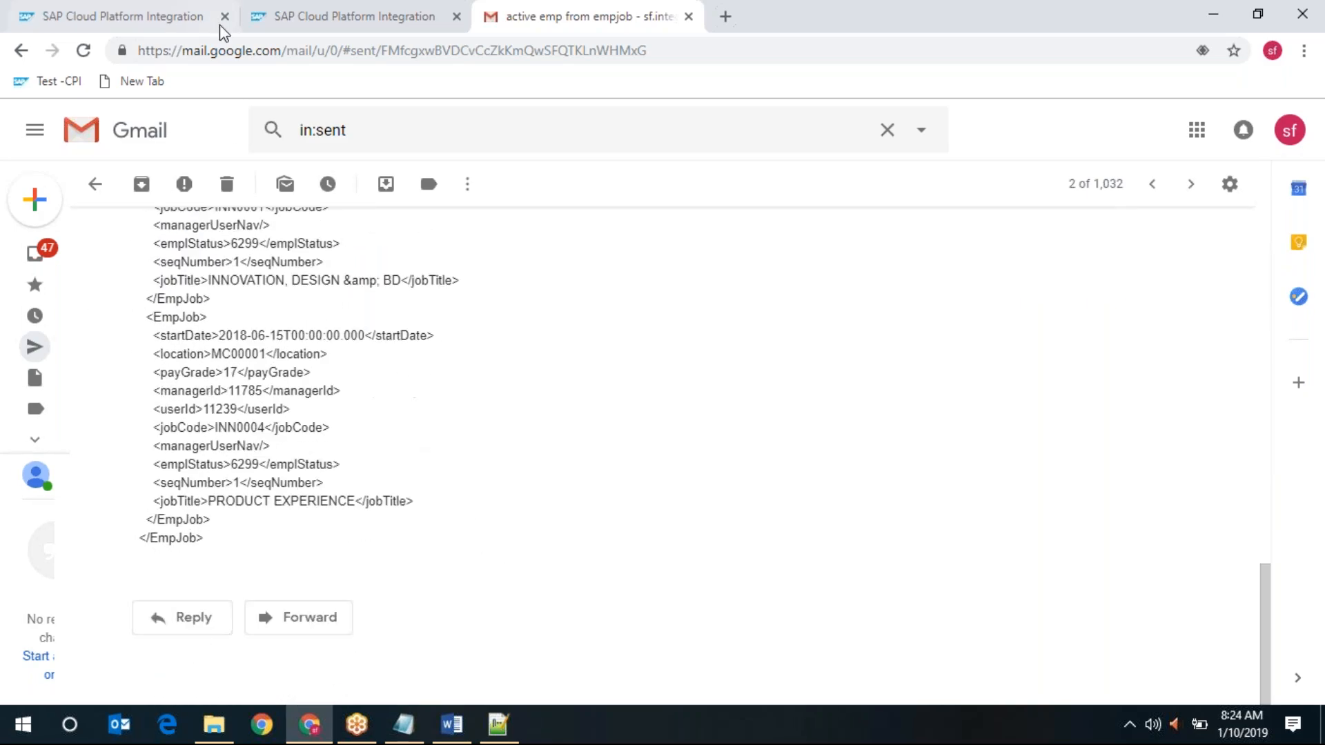
scroll(471, 492, up, 3)
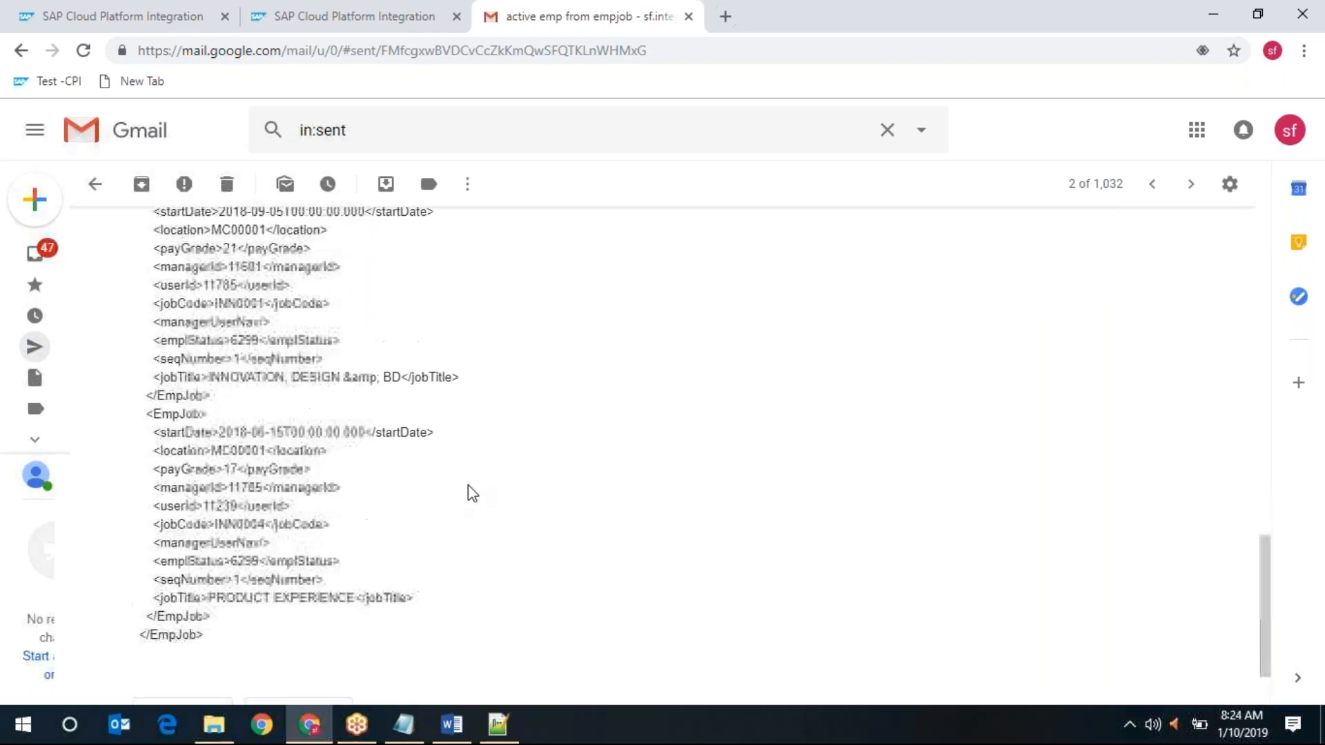
Step: Back in the RoutingStep flow, inspect the Mail channel from End 1 to Receiver2 and the Route 2 branch
key(ctrl+1)
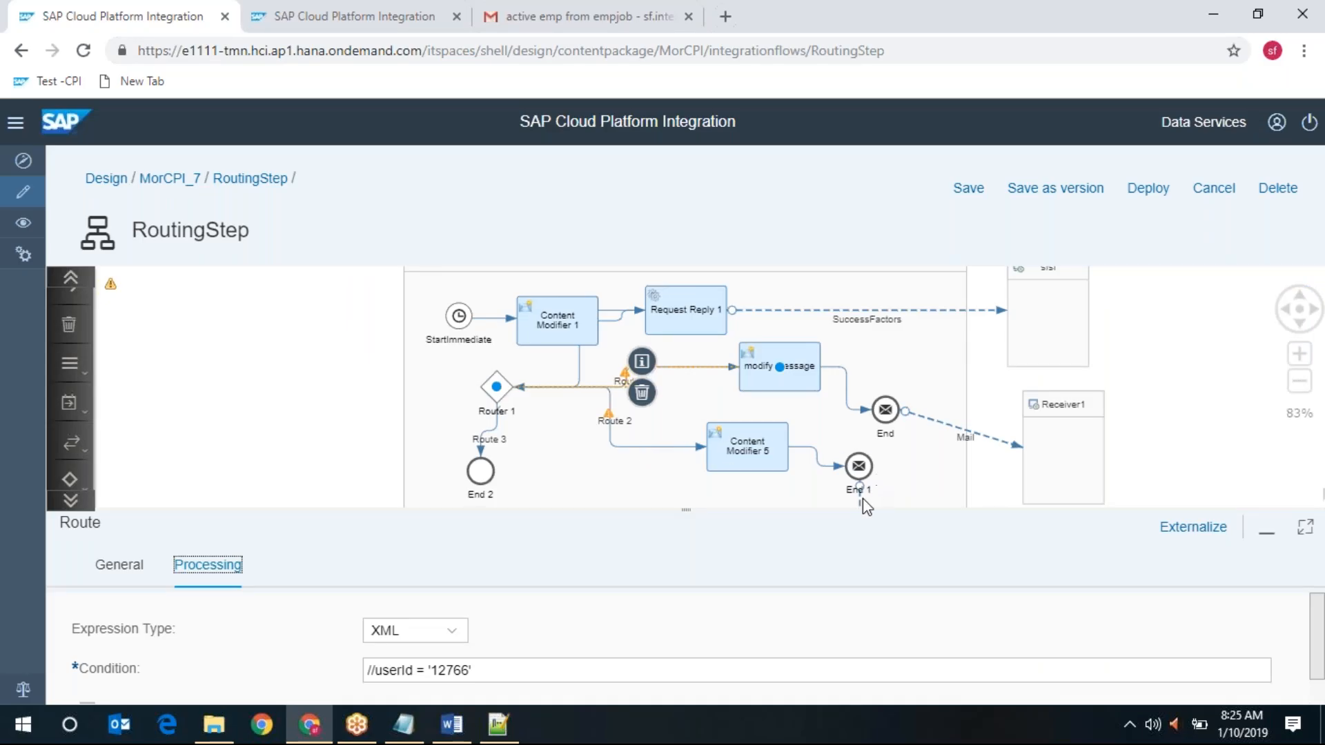
click(1300, 323)
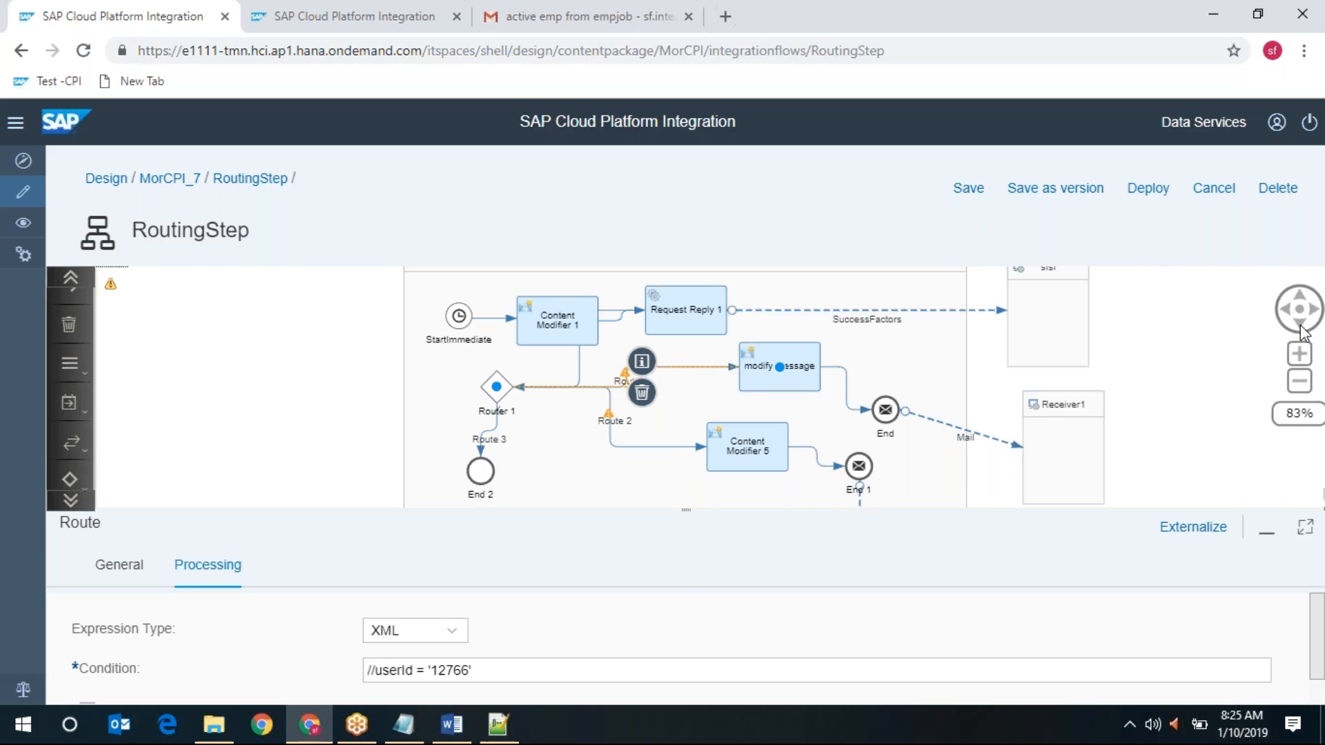
click(858, 457)
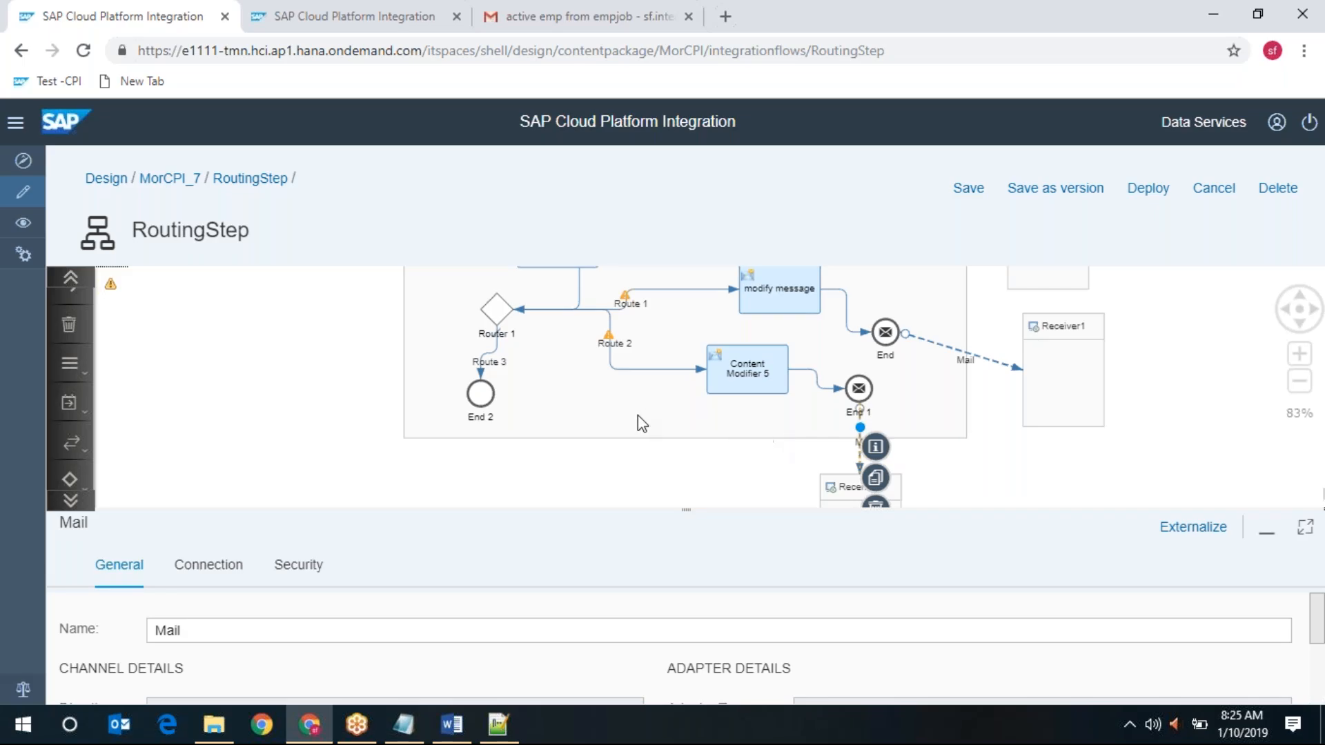
click(610, 366)
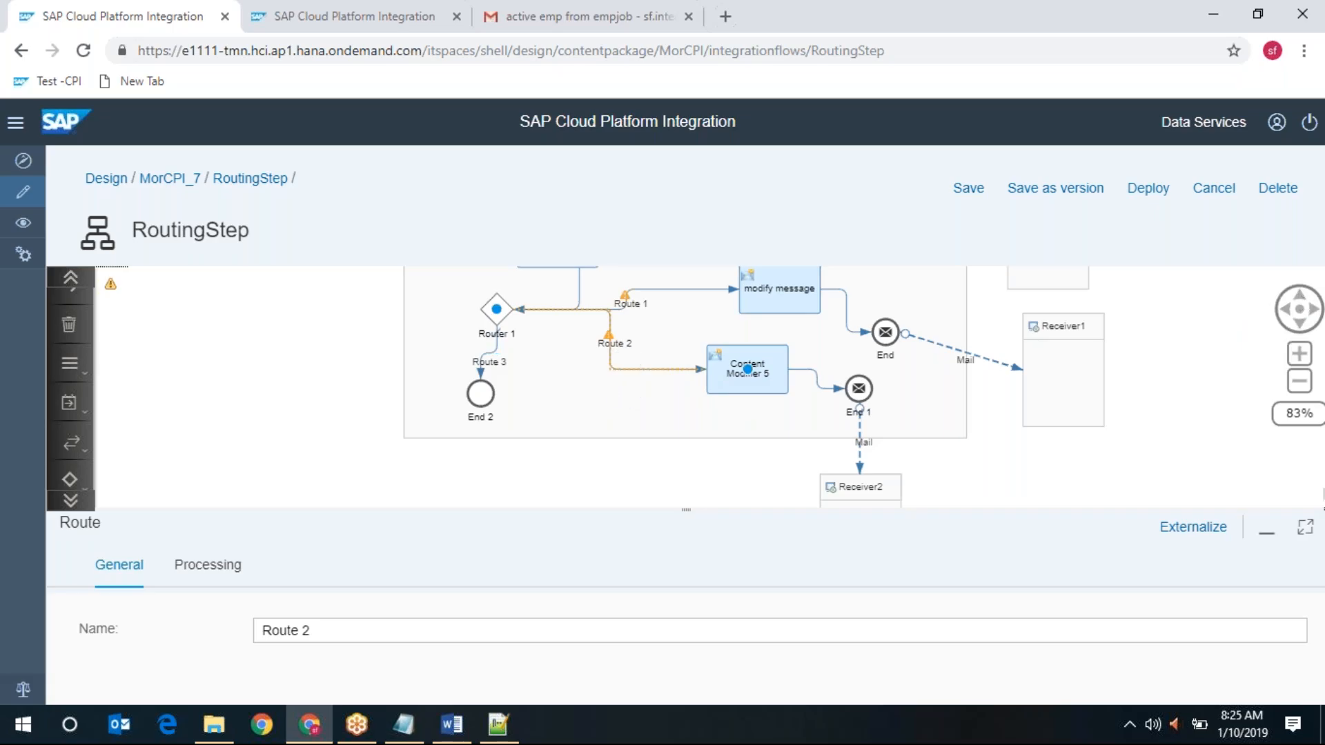
click(1299, 294)
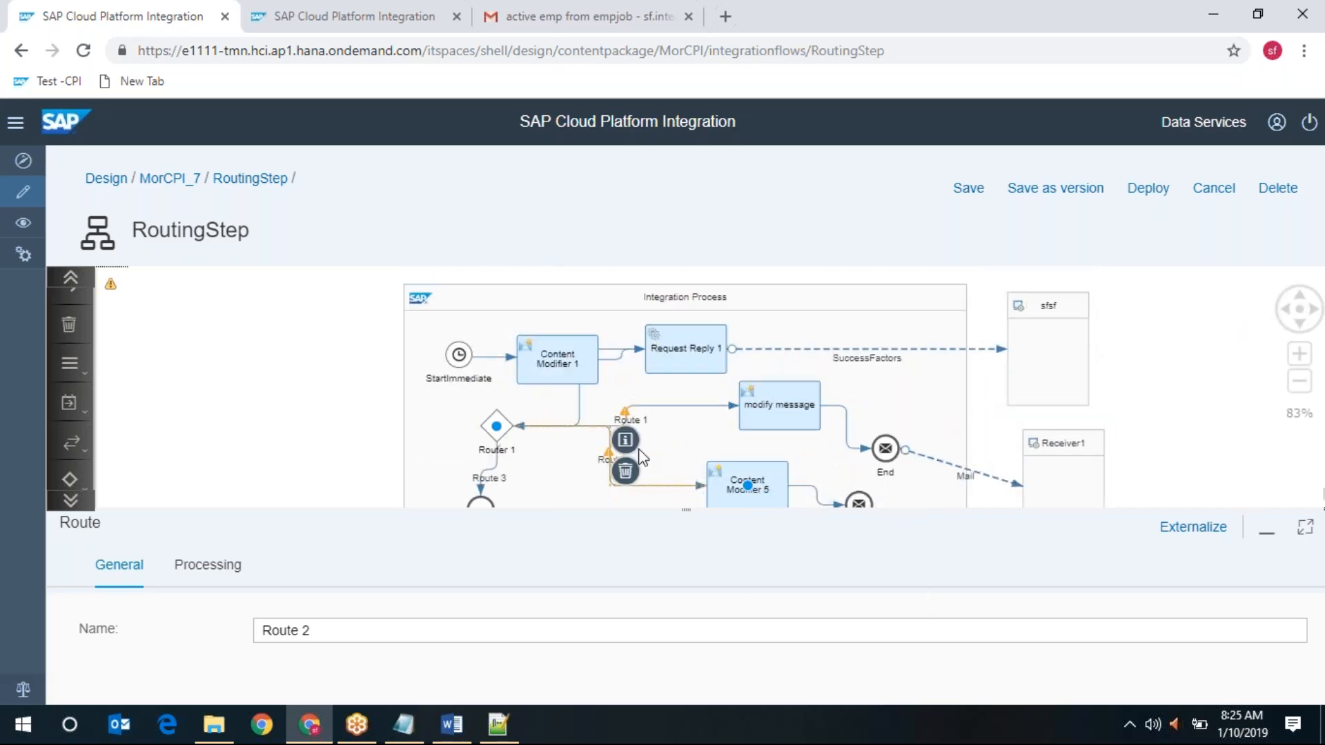